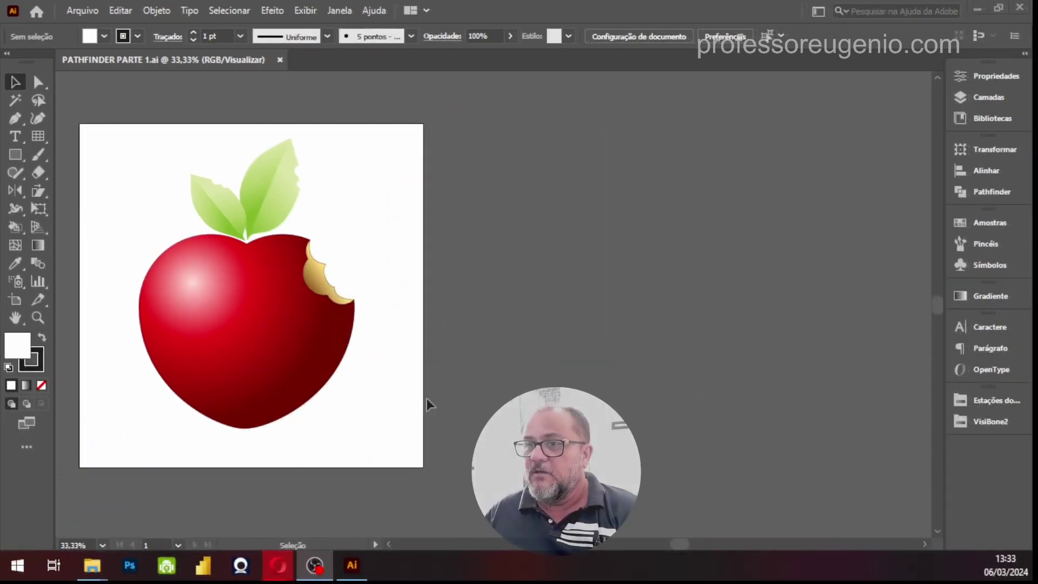
Step: Duplicate the apple artboard together with its artwork and move the copy away from the original, to X about 1874 px
scroll(498, 194, "up", 2)
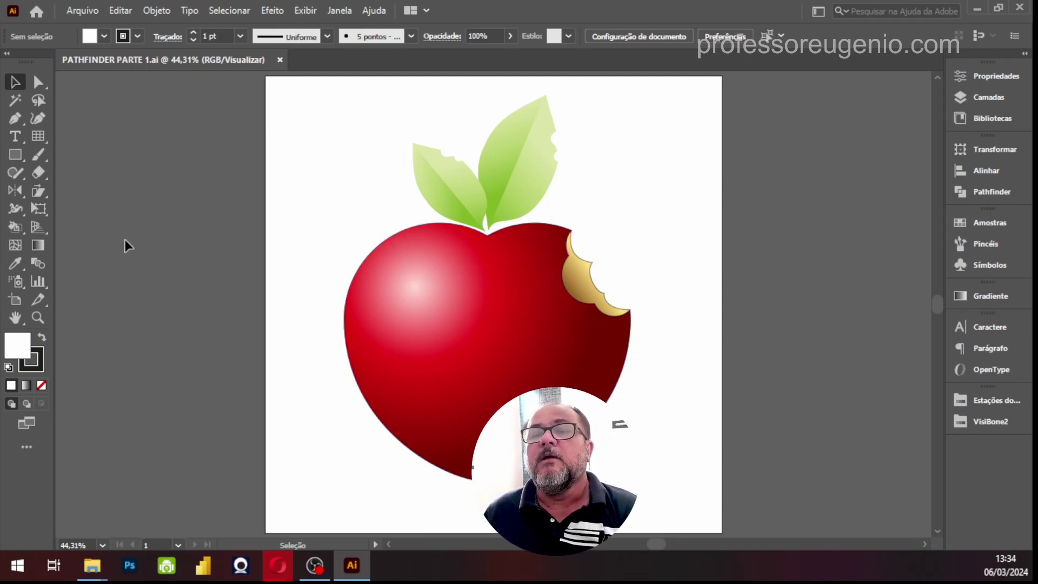
left_click(16, 82)
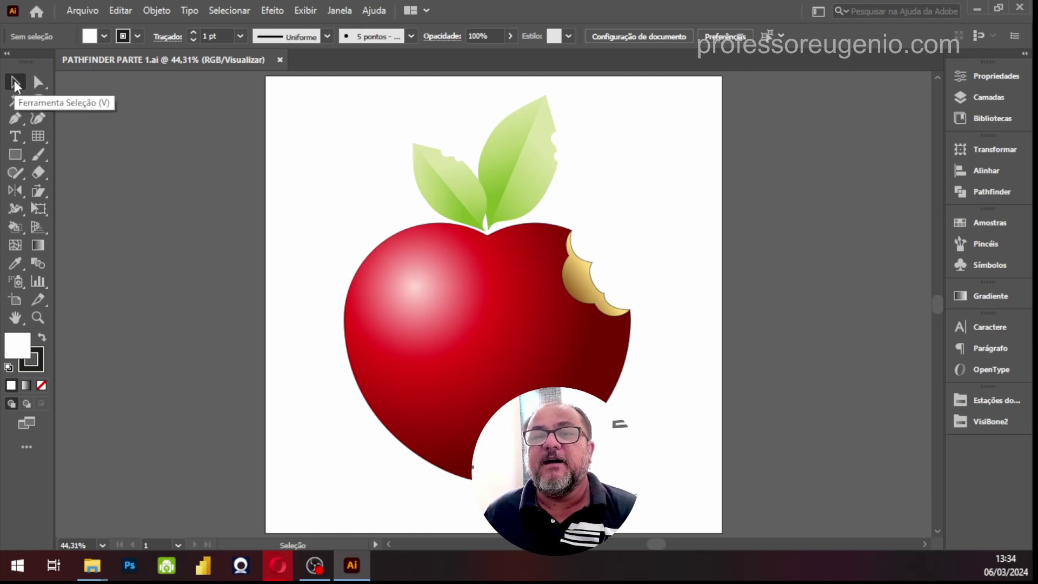
left_click(16, 300)
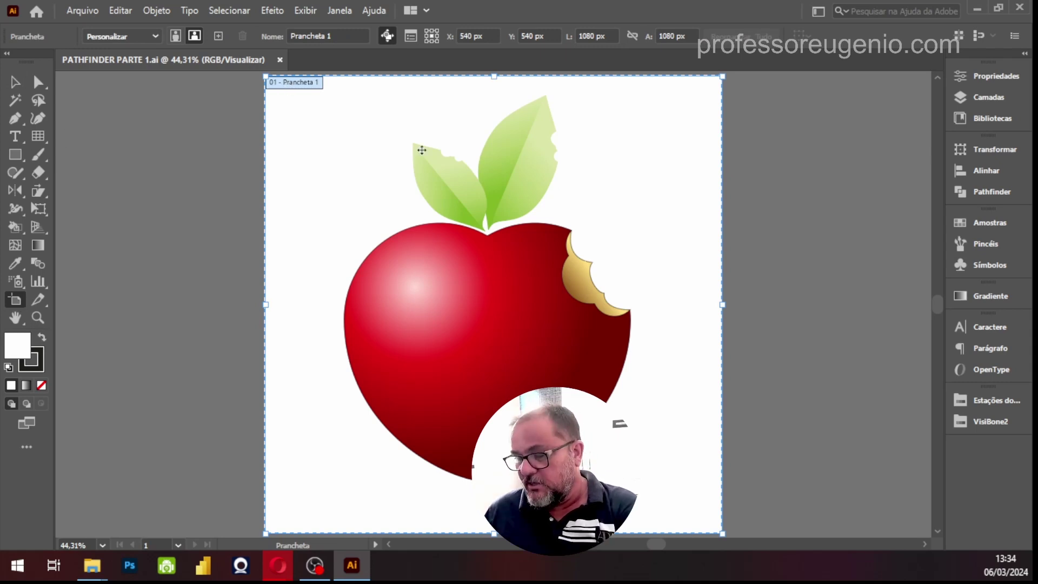
left_click_drag(517, 182, 316, 199)
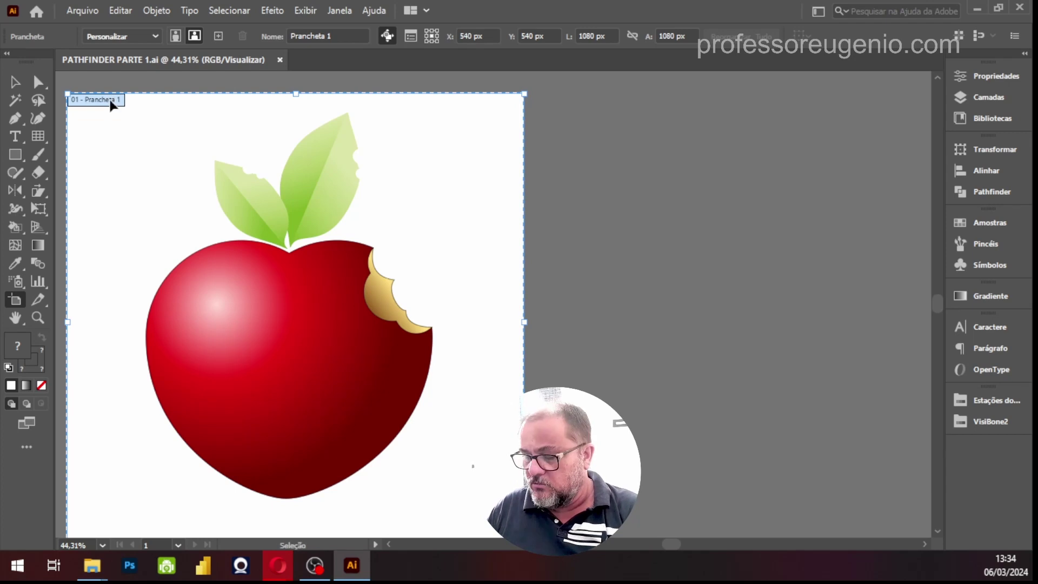
key("ctrl+v")
left_click_drag(602, 157, 366, 243)
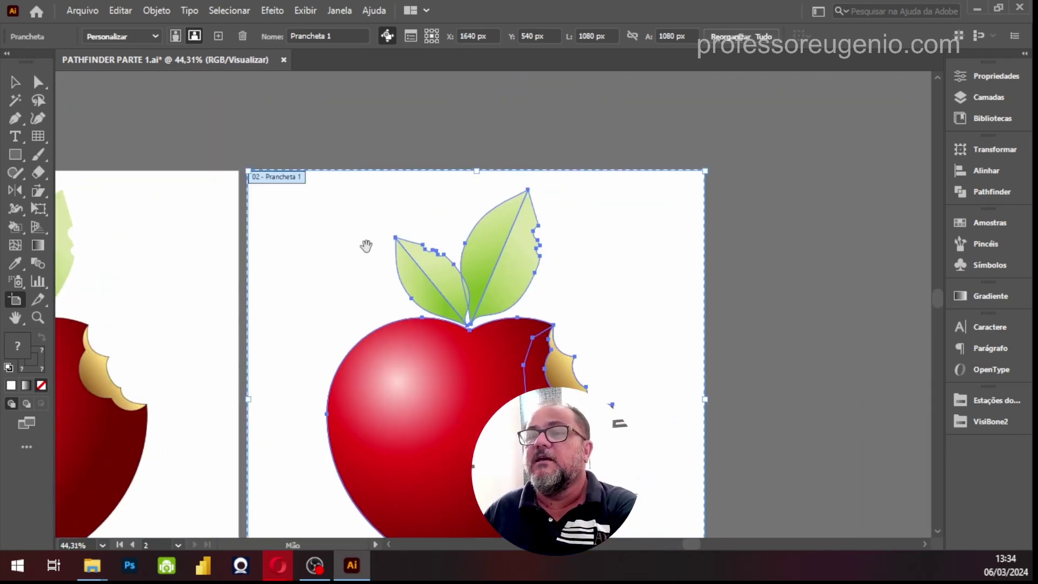
left_click_drag(292, 179, 393, 179)
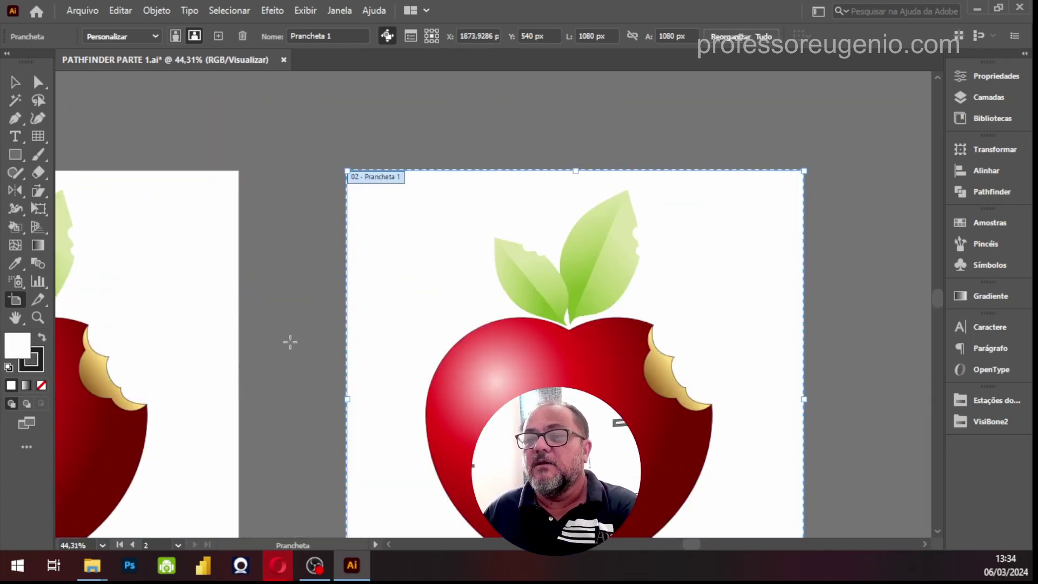
left_click_drag(290, 343, 484, 222)
left_click_drag(400, 337, 164, 338)
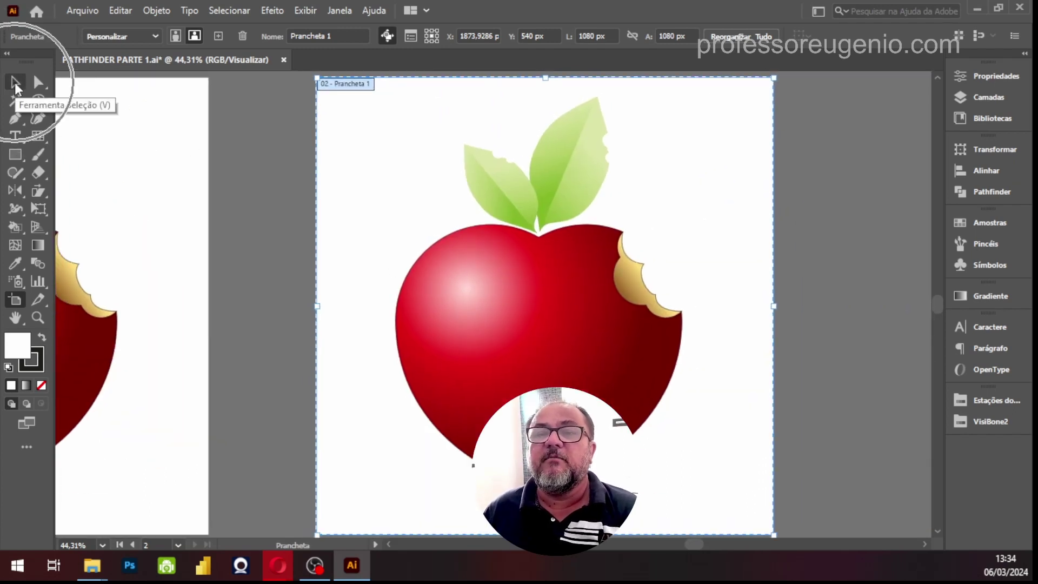
Step: Delete all the apple artwork from the duplicated artboard, leaving the original artboard untouched
left_click(14, 83)
left_click_drag(390, 102, 724, 371)
key("Delete")
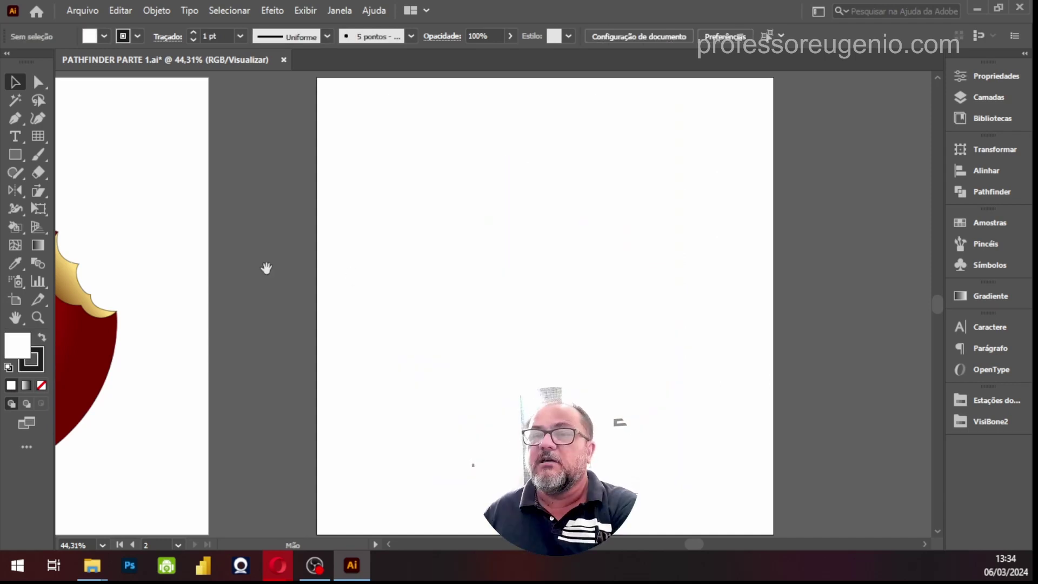
left_click_drag(267, 266, 667, 250)
left_click_drag(784, 236, 506, 277)
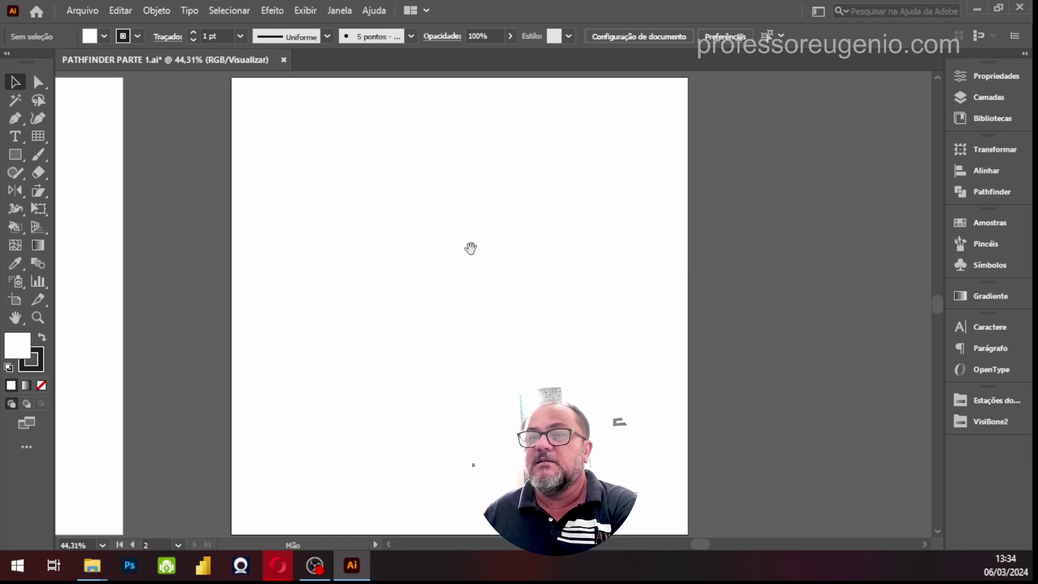
Step: Move the empty second artboard farther from the apple artboard, to X about 2422 px, and fit it in view
left_click(16, 304)
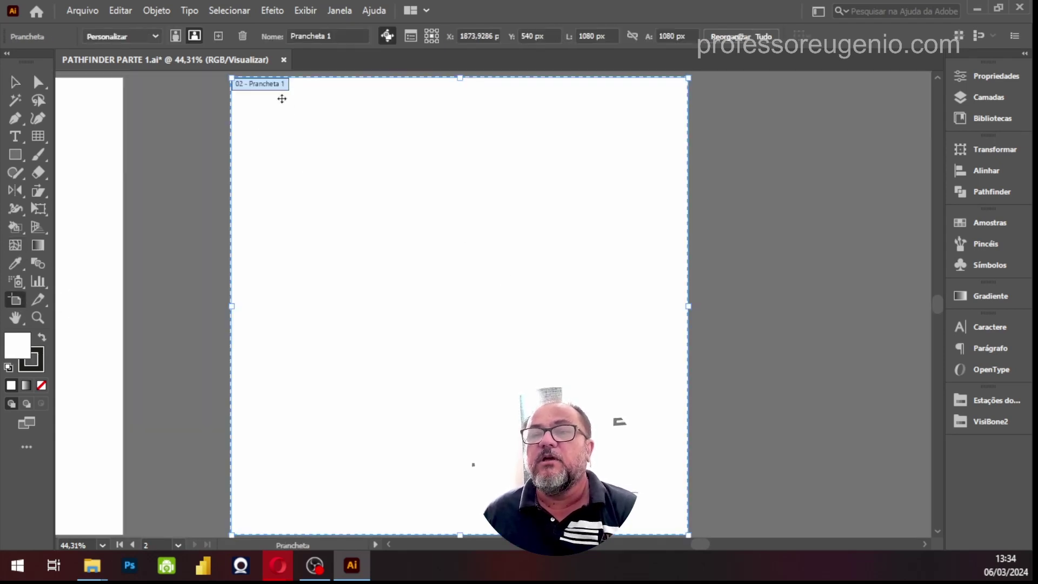
left_click_drag(278, 95, 503, 90)
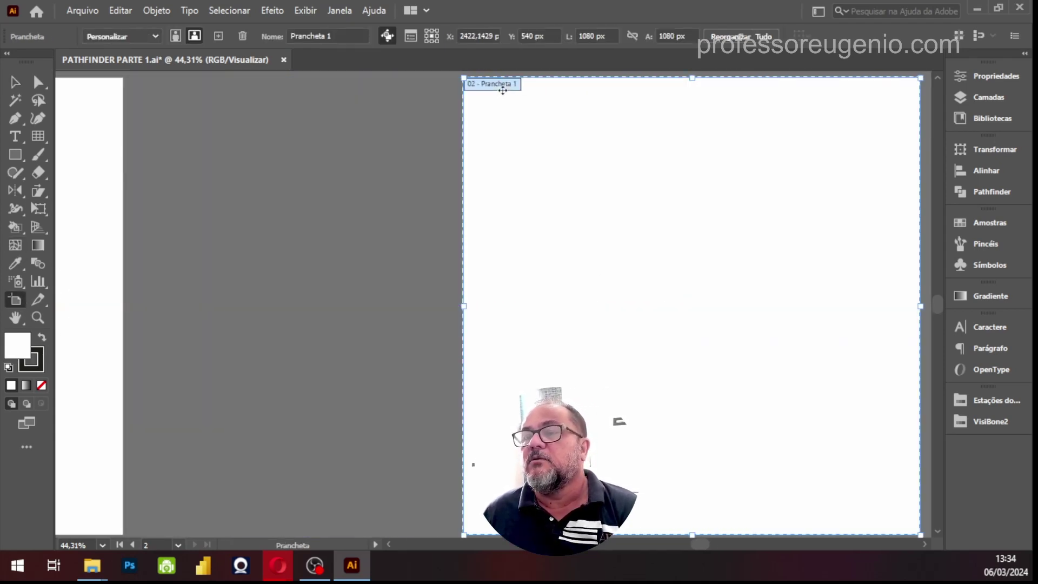
key("ctrl+0")
key("v")
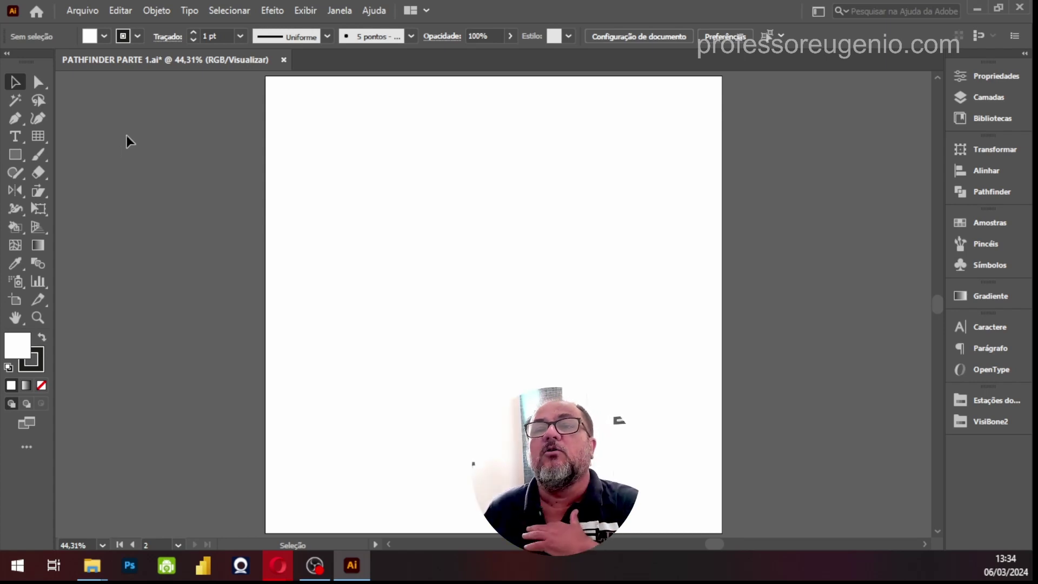
Step: Place the linked image Rede_Bandeirantes_logo_2011.svg.png from the LOGO folder on the canvas, just left of the empty artboard
left_click(93, 11)
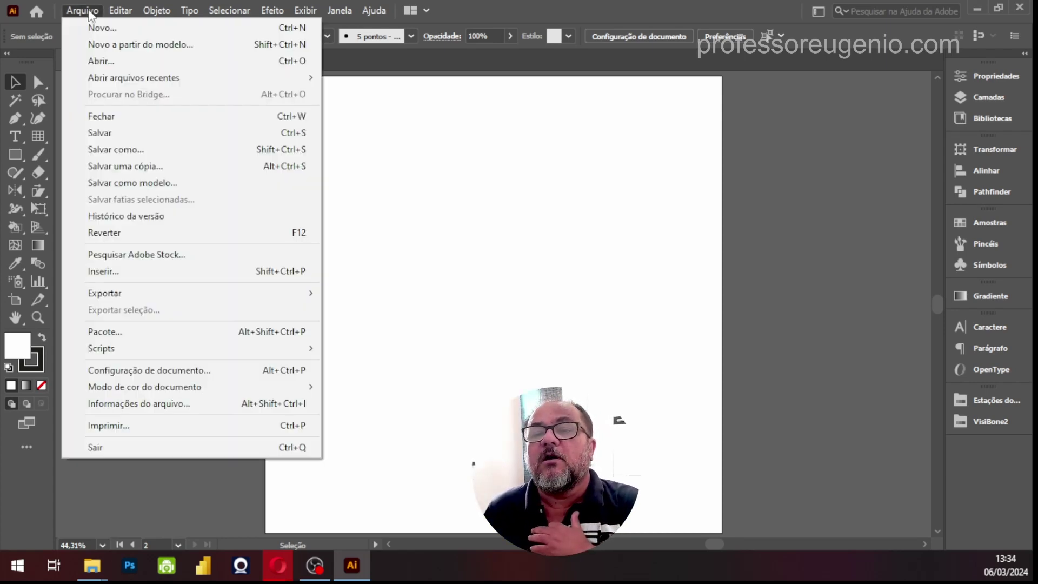
left_click(104, 272)
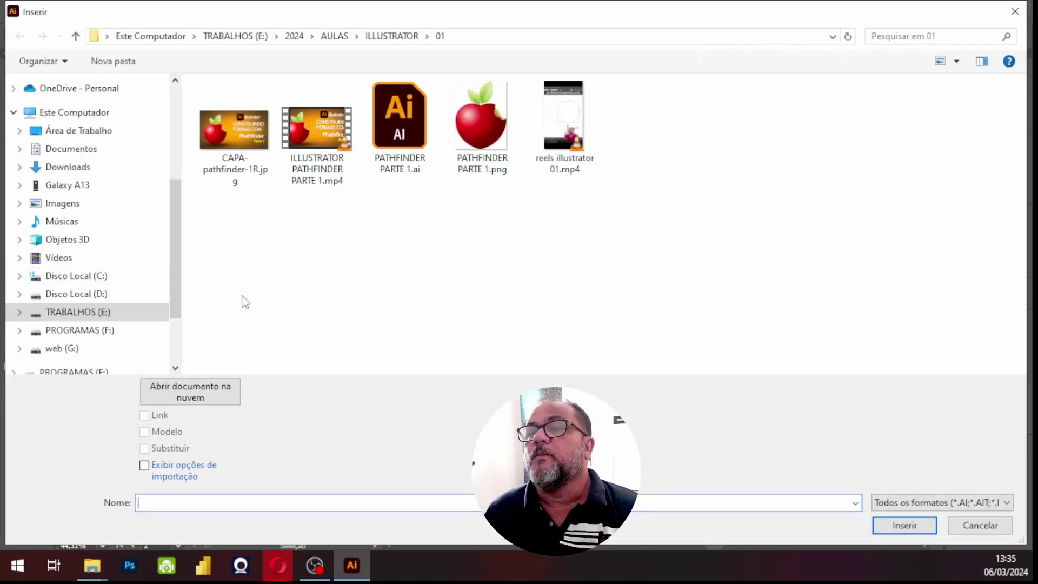
left_click(103, 313)
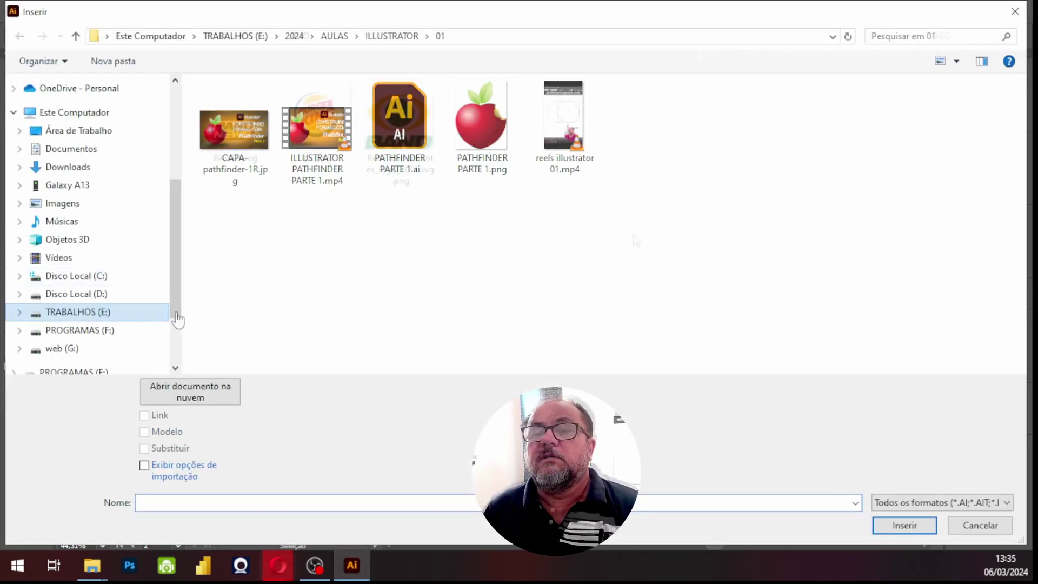
double_click(532, 204)
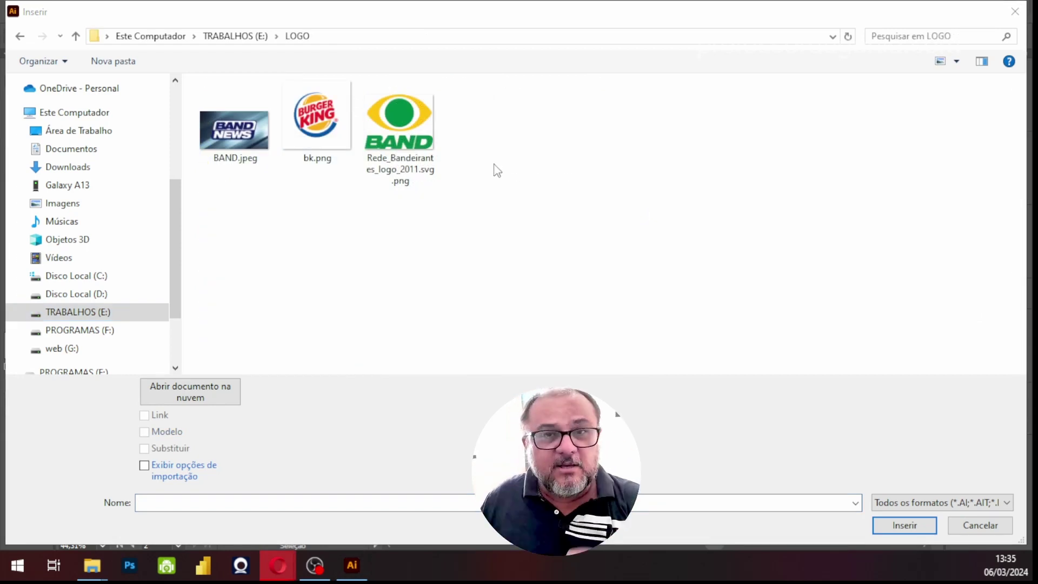
left_click(400, 127)
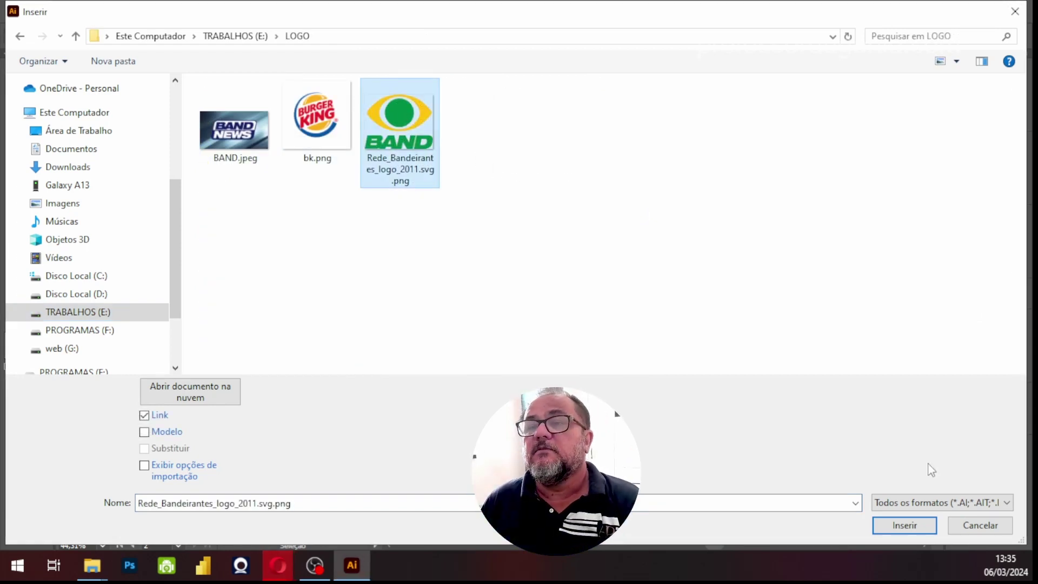
left_click(911, 525)
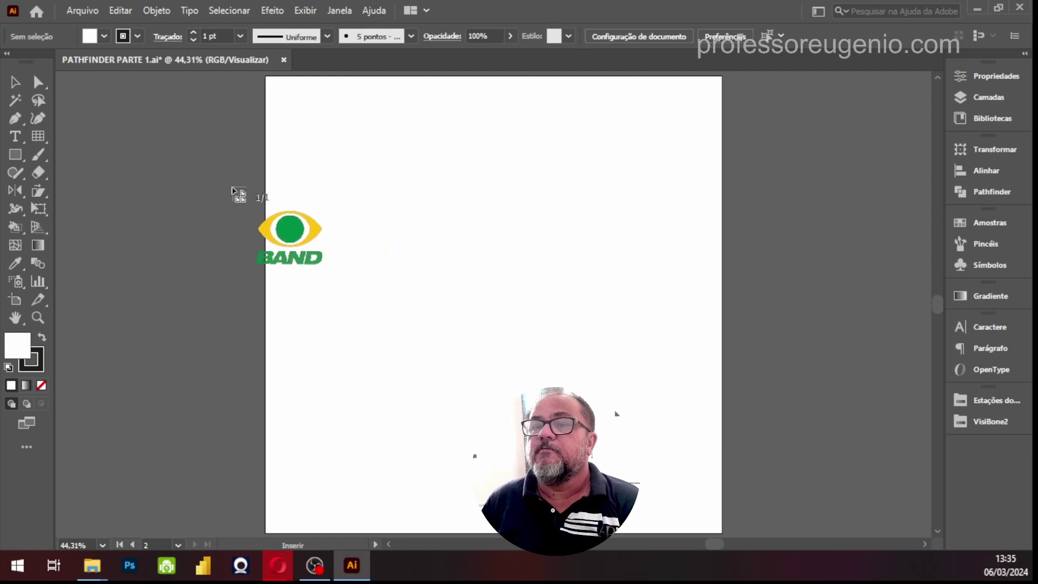
left_click_drag(180, 225, 262, 262)
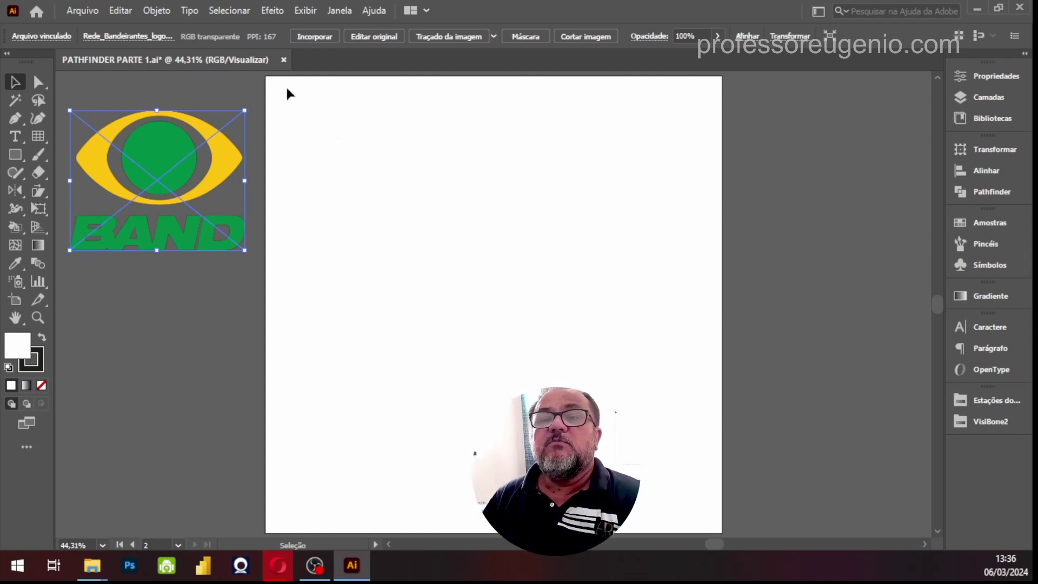
left_click(395, 186)
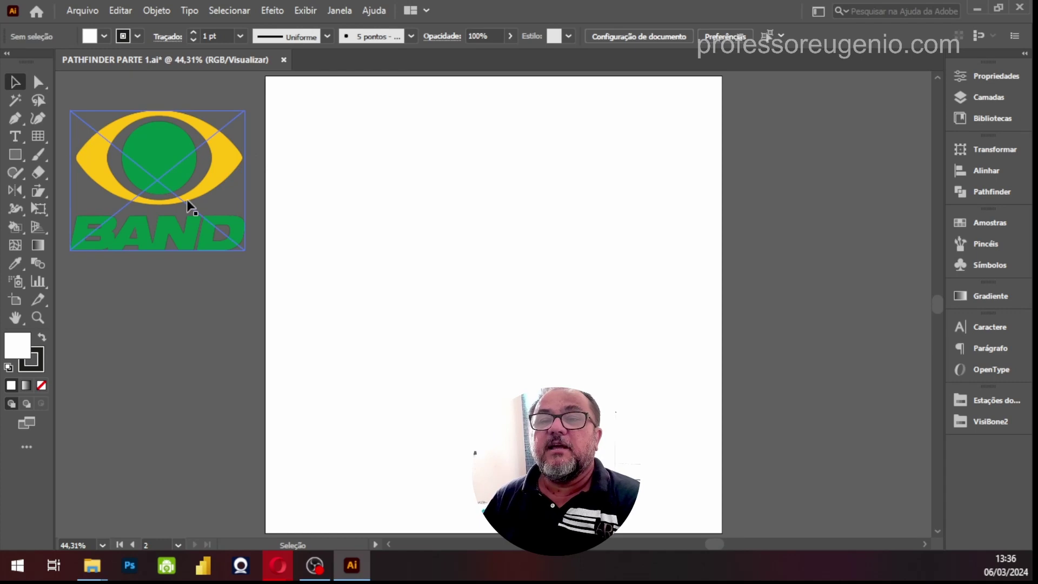
Step: Draw a large circle with the Ellipse tool on the empty artboard and shift it slightly up and to the left
left_click(15, 154)
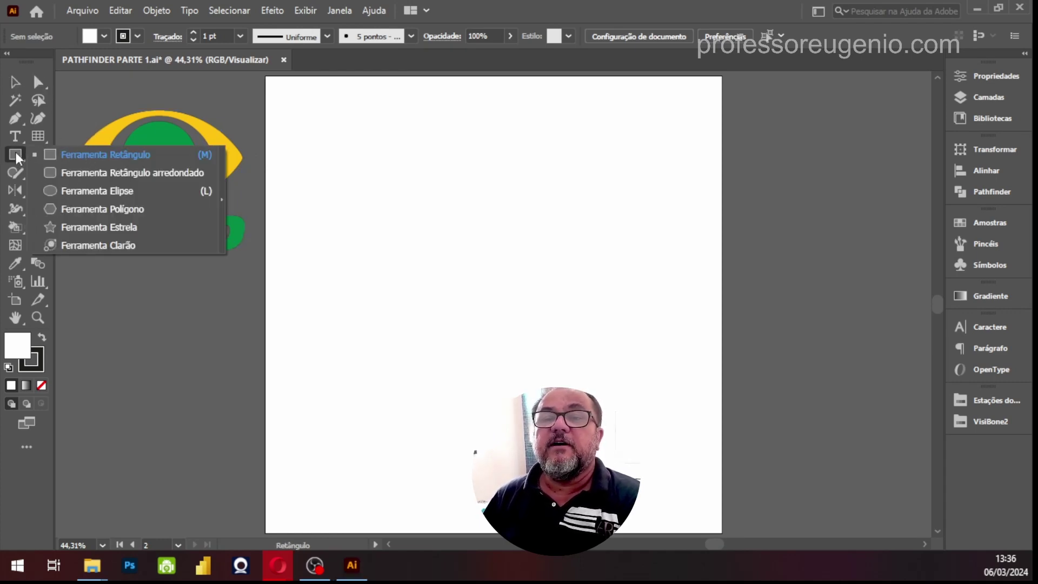
left_click(89, 192)
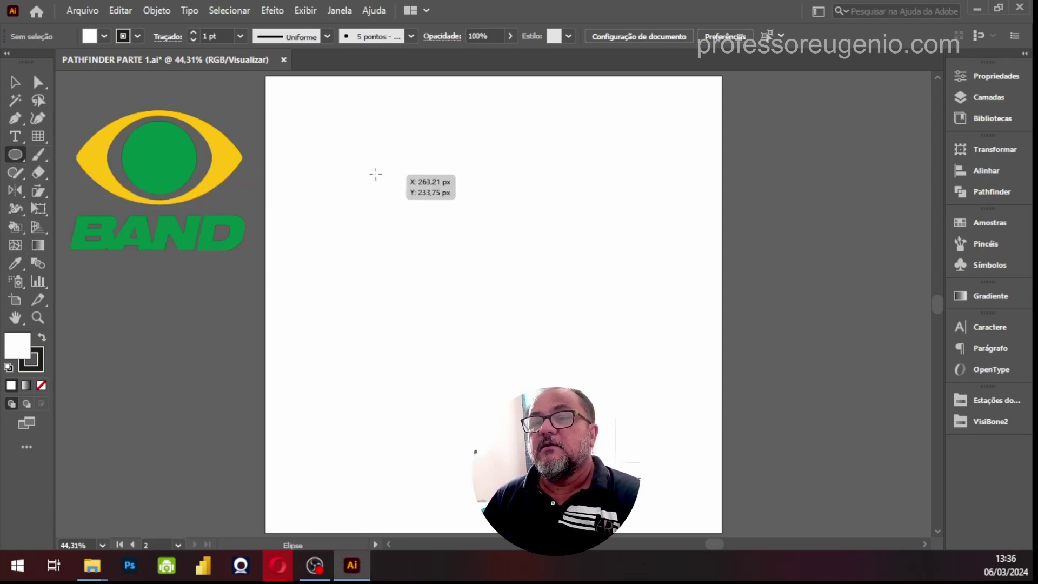
mouse_move(375, 174)
left_mouse_down()
mouse_move(492, 317)
mouse_move(661, 459)
left_mouse_up()
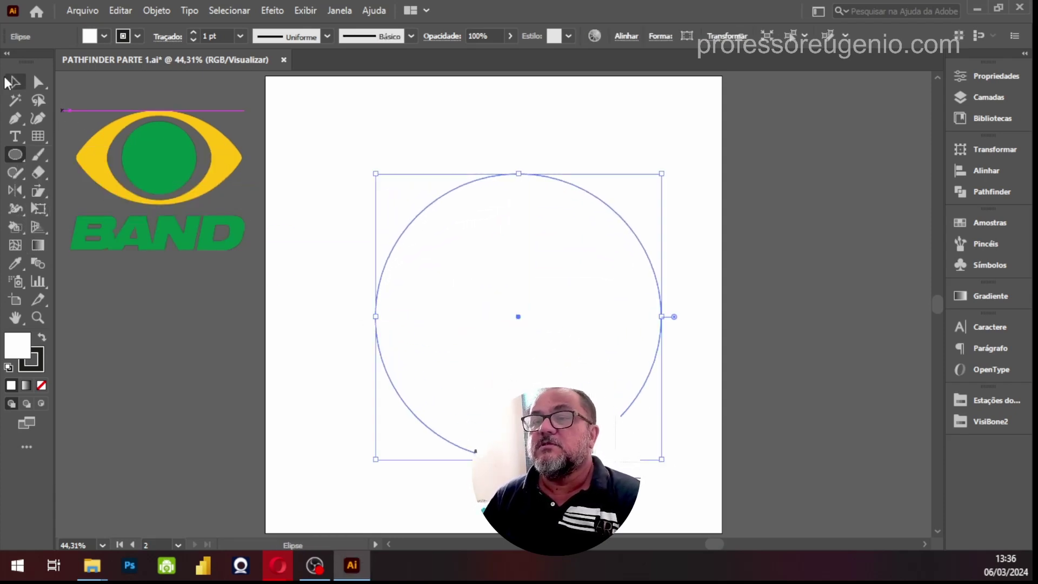
left_click(16, 83)
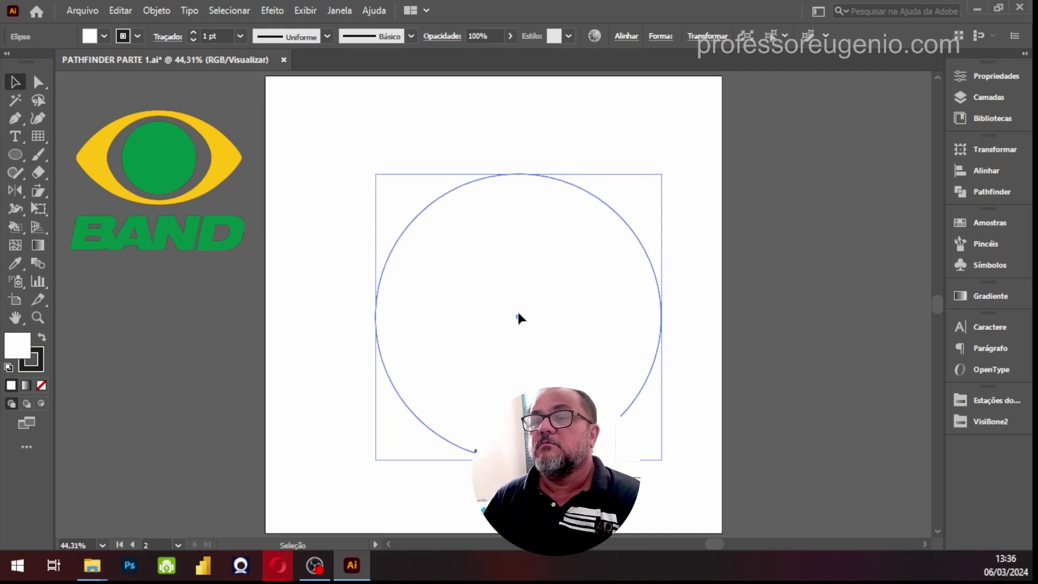
left_click_drag(517, 314, 481, 272)
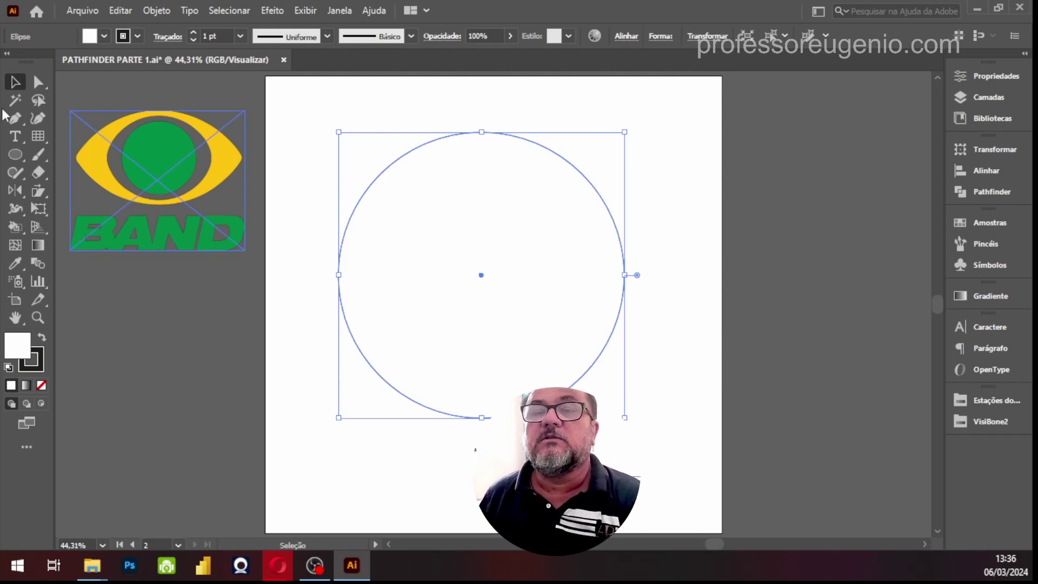
Step: Fill the circle with the yellow of the Band logo, sampled with the Eyedropper tool
left_click(16, 263)
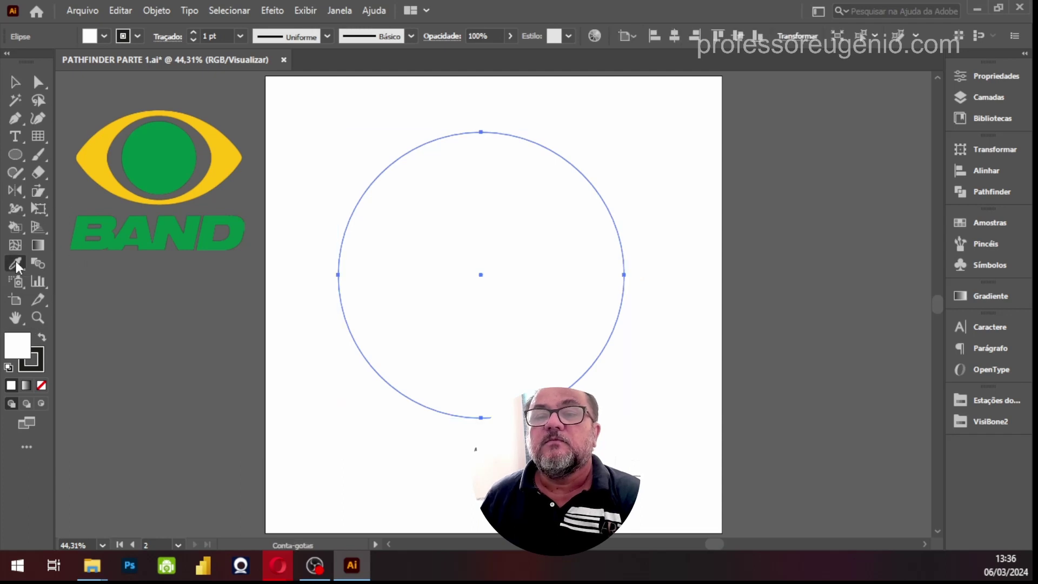
left_click(88, 153)
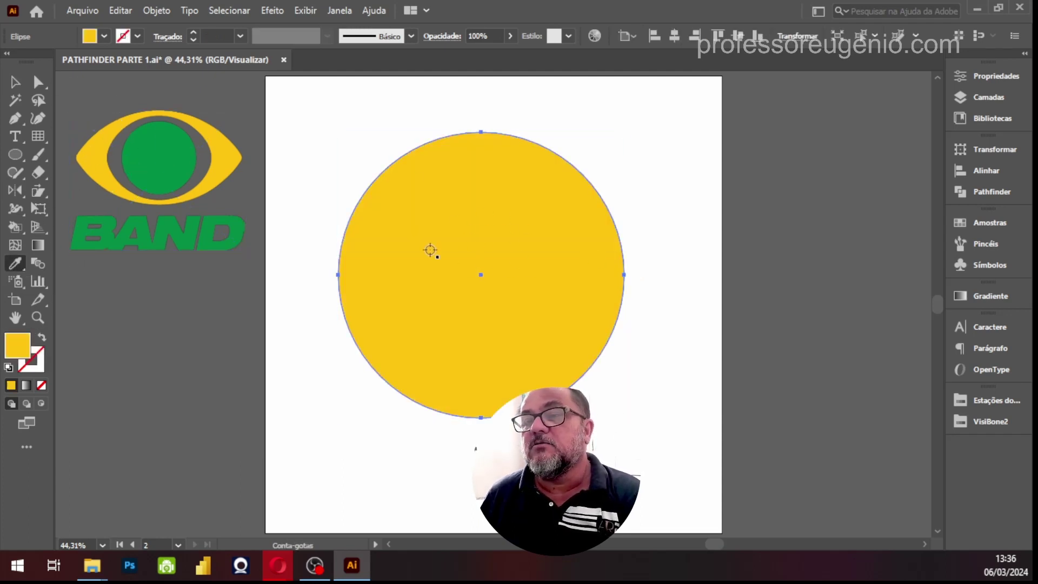
left_click(15, 82)
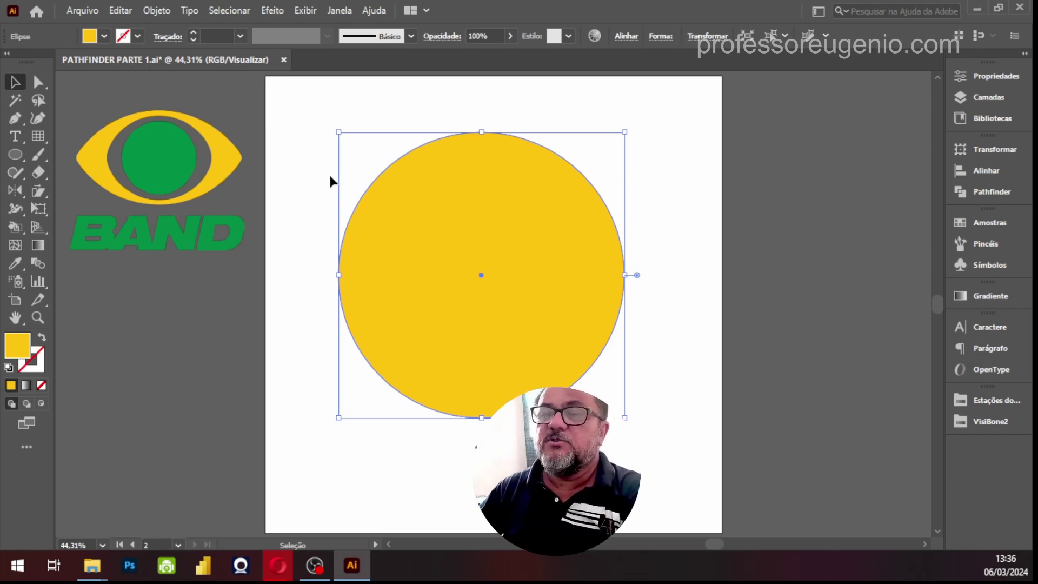
Step: Centre the circle vertically on the artboard and widen it on both sides into an ellipse, left edge at X about 78 px
left_click_drag(528, 249, 531, 278)
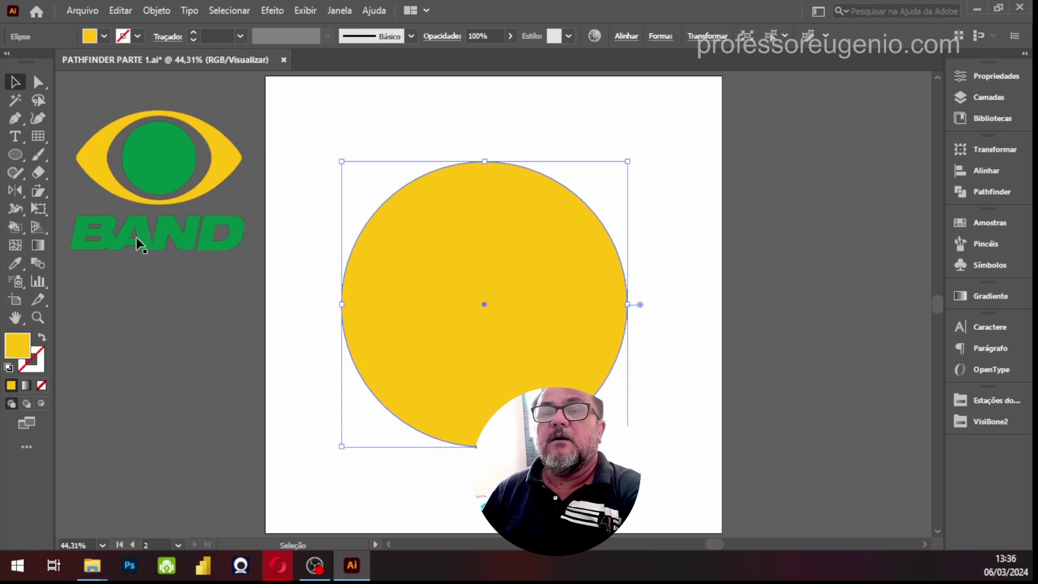
left_click(628, 307)
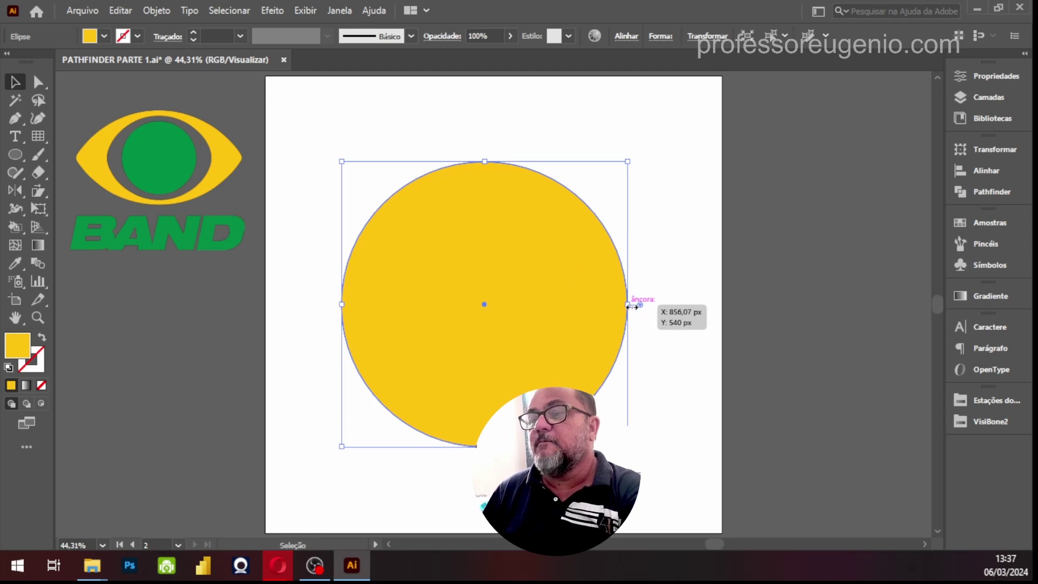
left_click(628, 306)
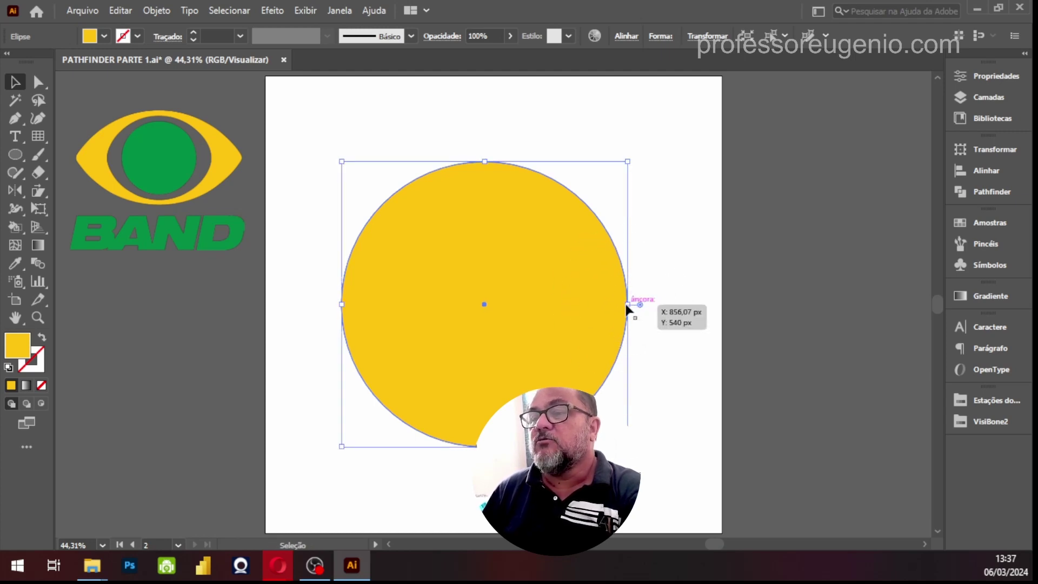
left_click(628, 306)
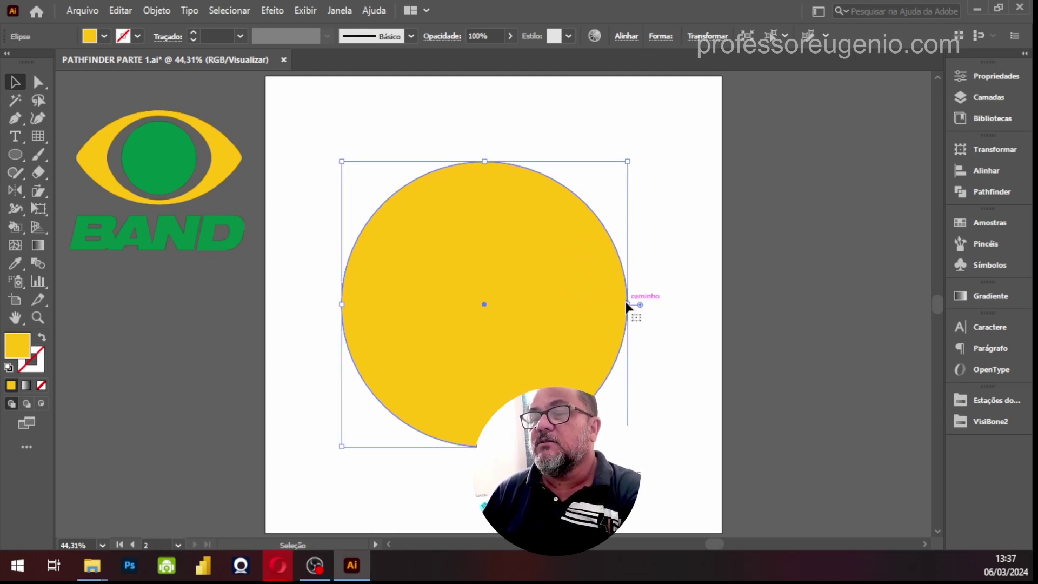
left_click_drag(627, 306, 699, 305)
left_click_drag(344, 306, 298, 304)
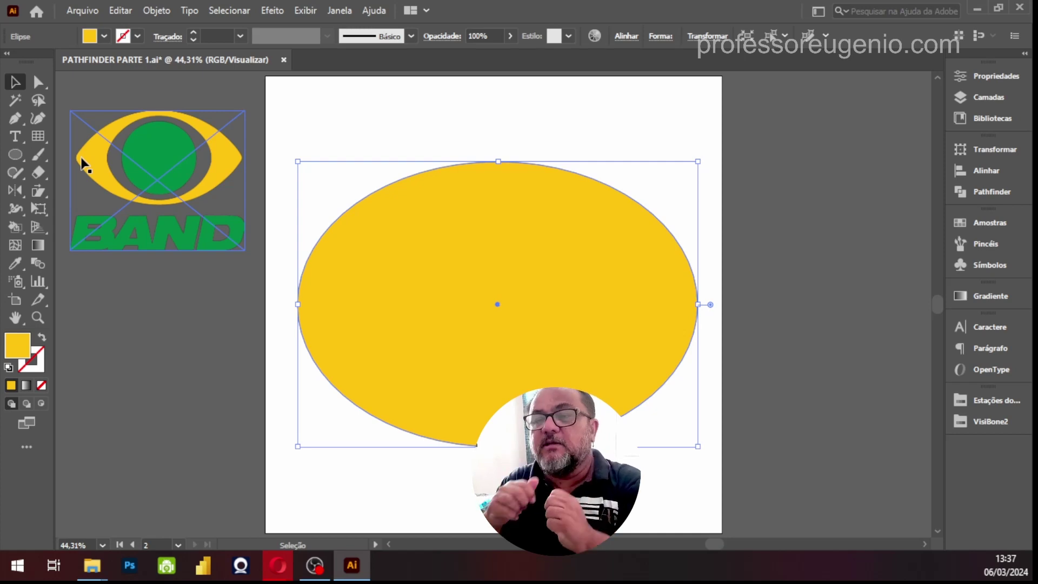
Step: Convert the ellipse's leftmost and rightmost anchor points to corner points with the Direct Selection tool
left_click(41, 82)
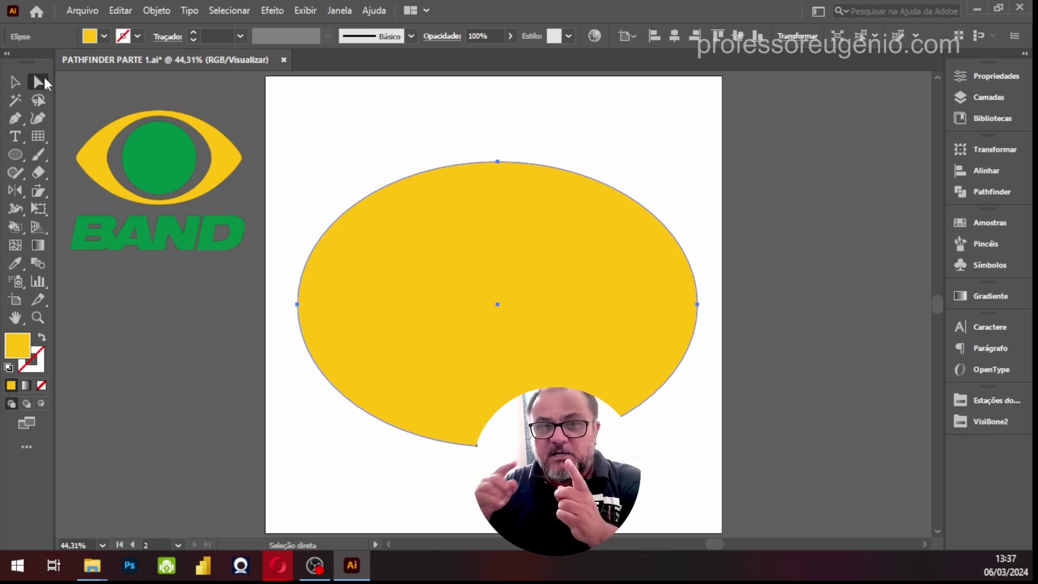
left_click(298, 305)
left_click(298, 305)
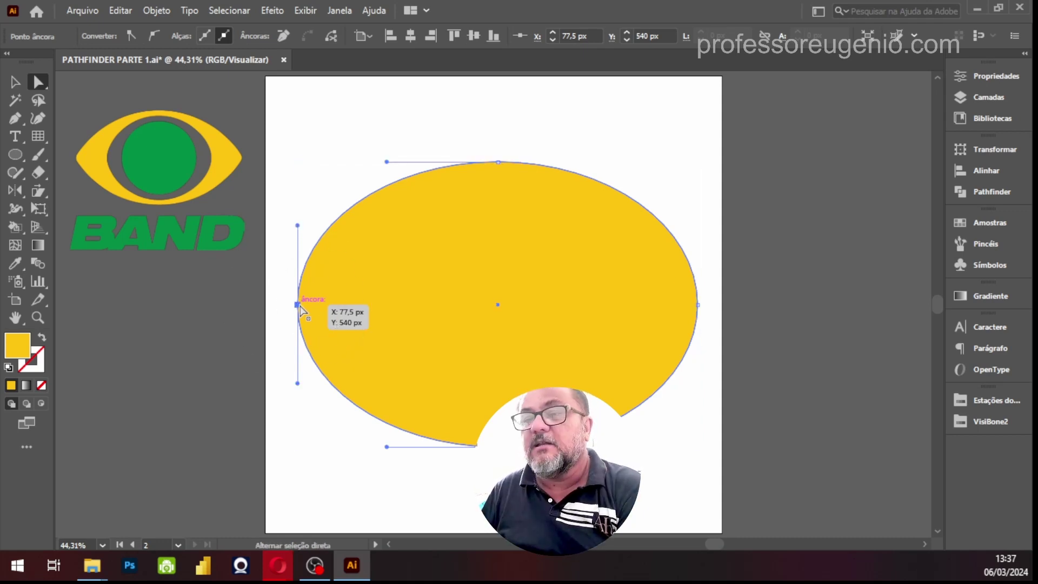
left_click(697, 305)
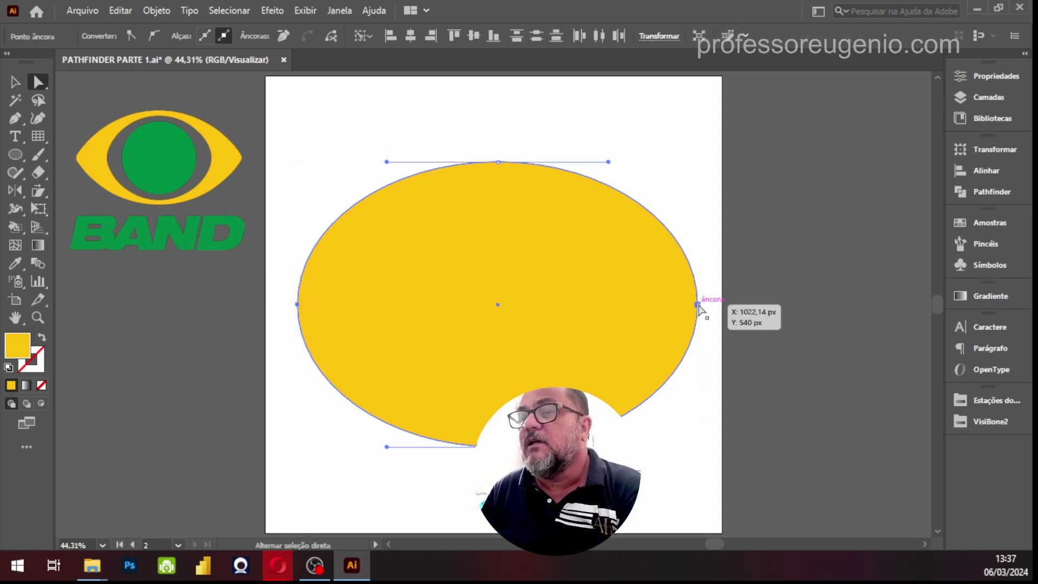
left_click(298, 305)
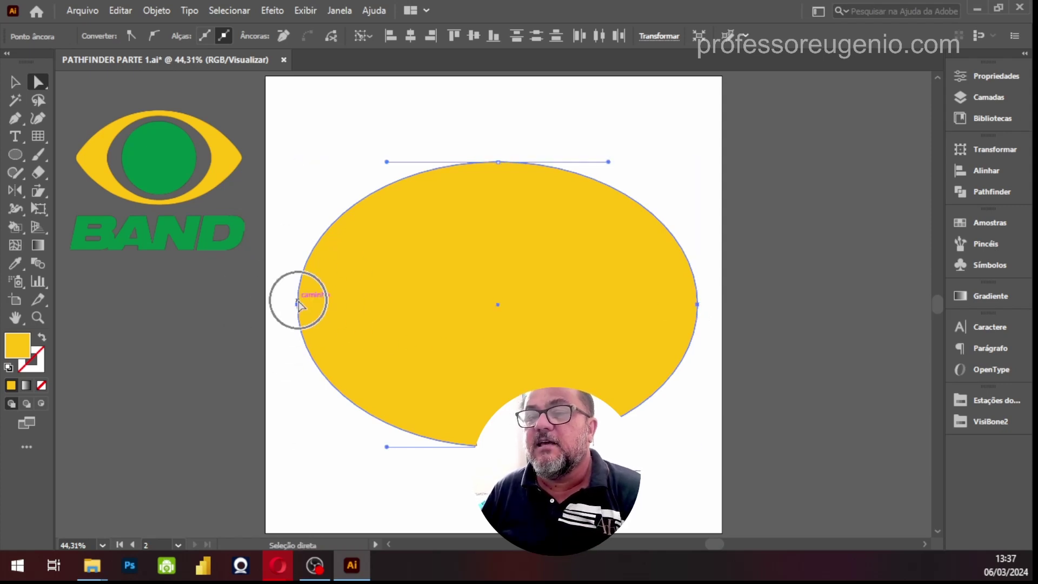
left_click(699, 305)
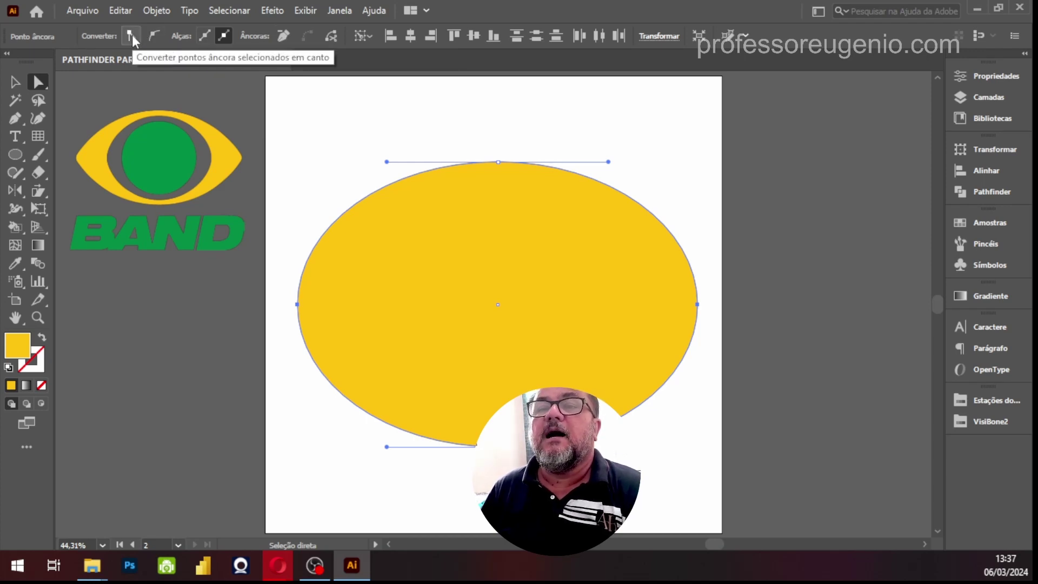
left_click(296, 305)
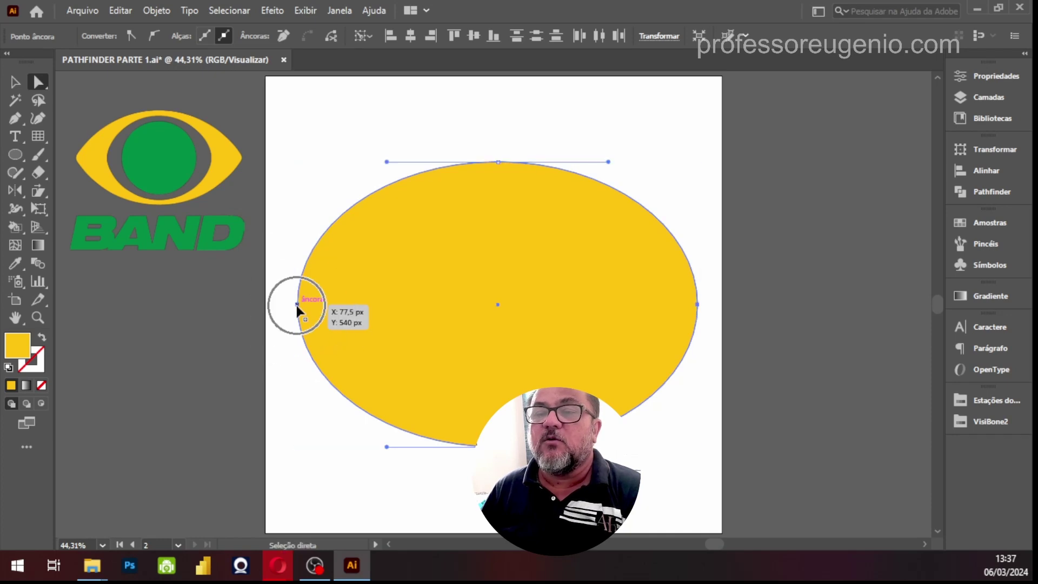
left_click(129, 36)
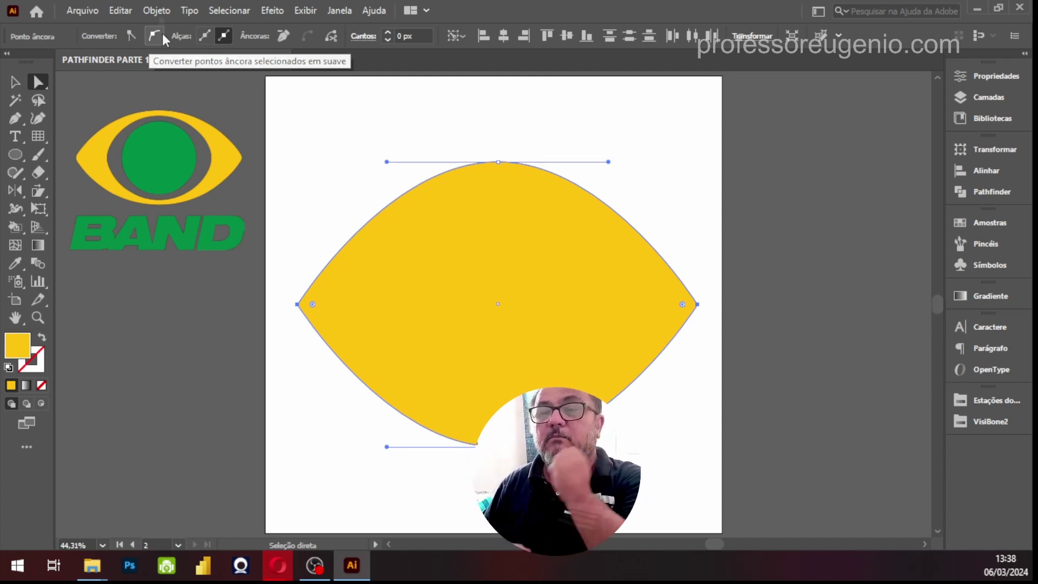
Step: Round the yellow shape's two pointed side corners together to a radius of about 65 px
key("z")
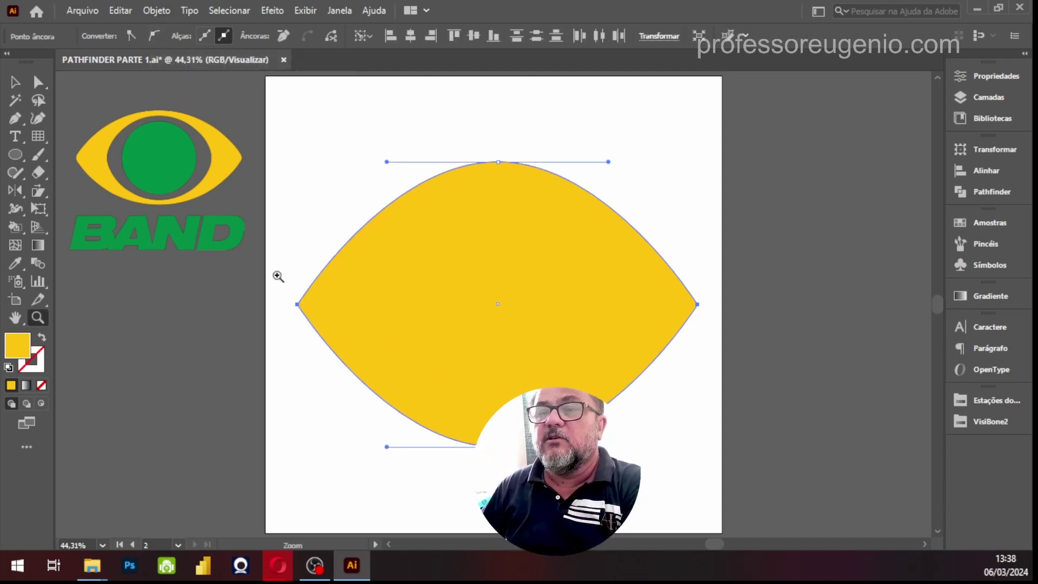
left_click_drag(277, 270, 486, 374)
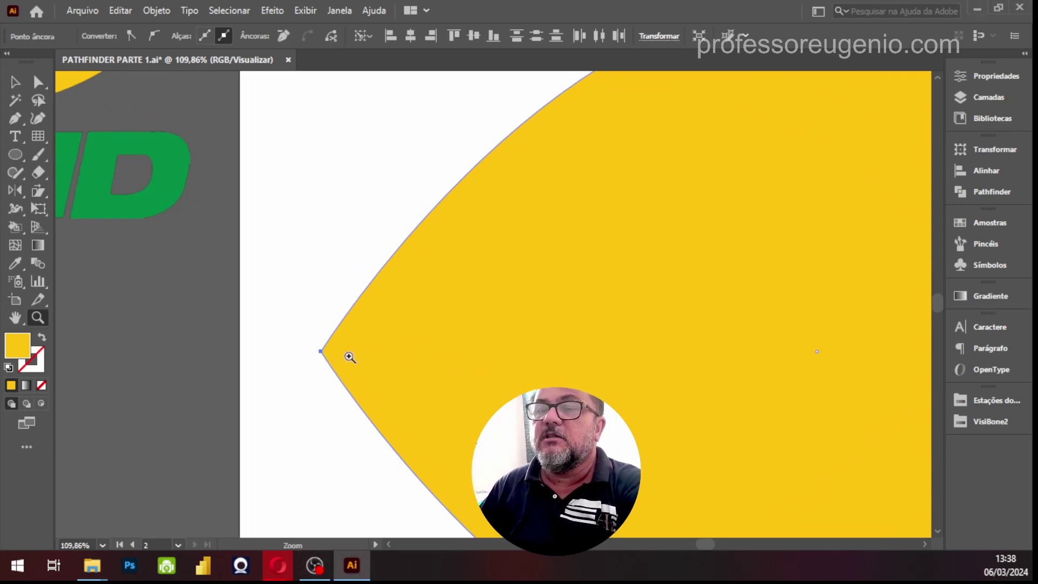
left_click_drag(350, 358, 336, 230)
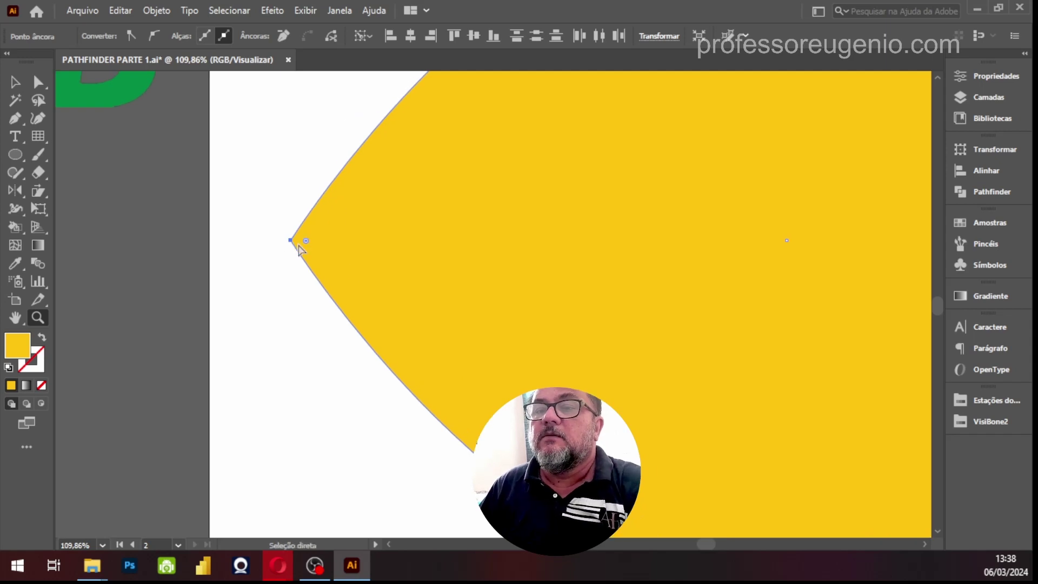
left_click(39, 85)
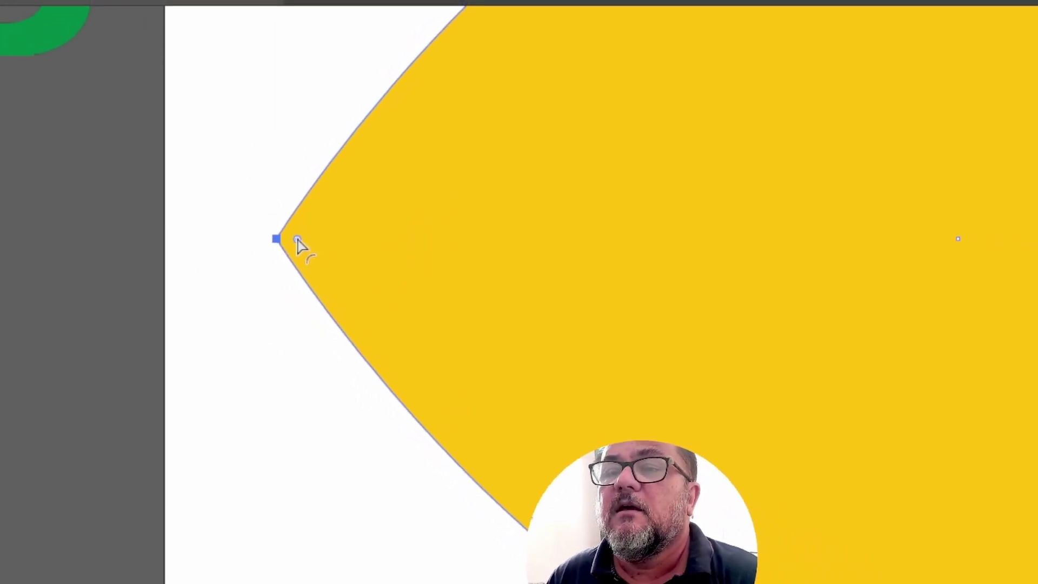
left_click_drag(297, 239, 376, 242)
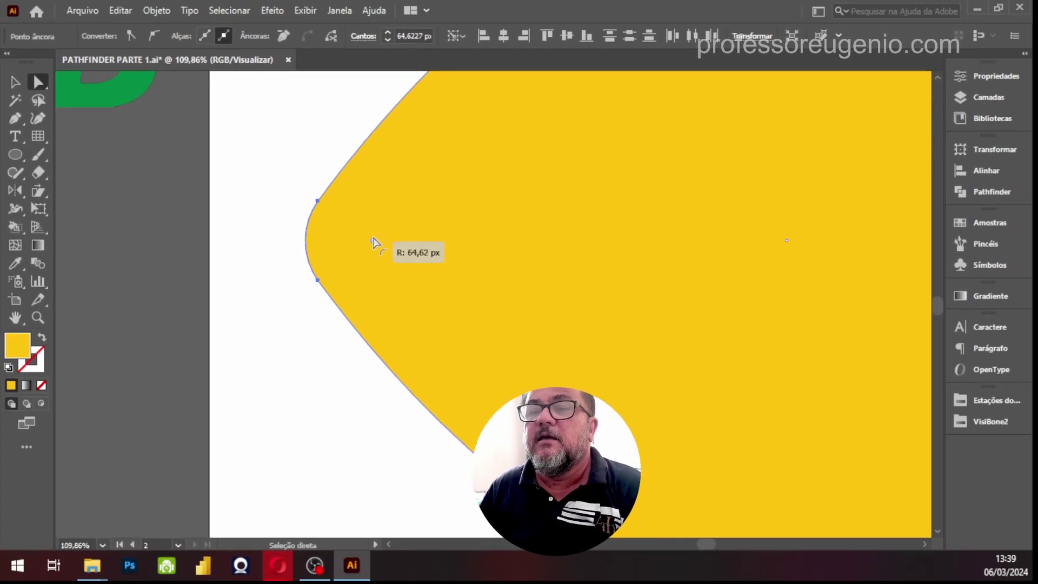
Step: Compare the rounding with the tips of the reference logo's eye and readjust both corners to a radius of about 53 px
left_click_drag(303, 143, 611, 382)
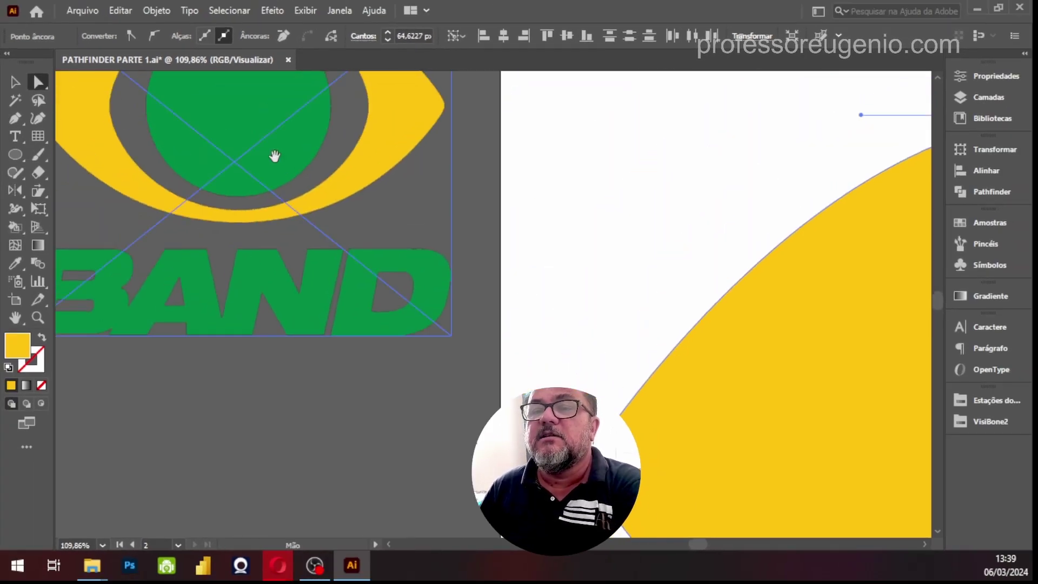
left_click_drag(274, 156, 491, 302)
left_click(243, 250)
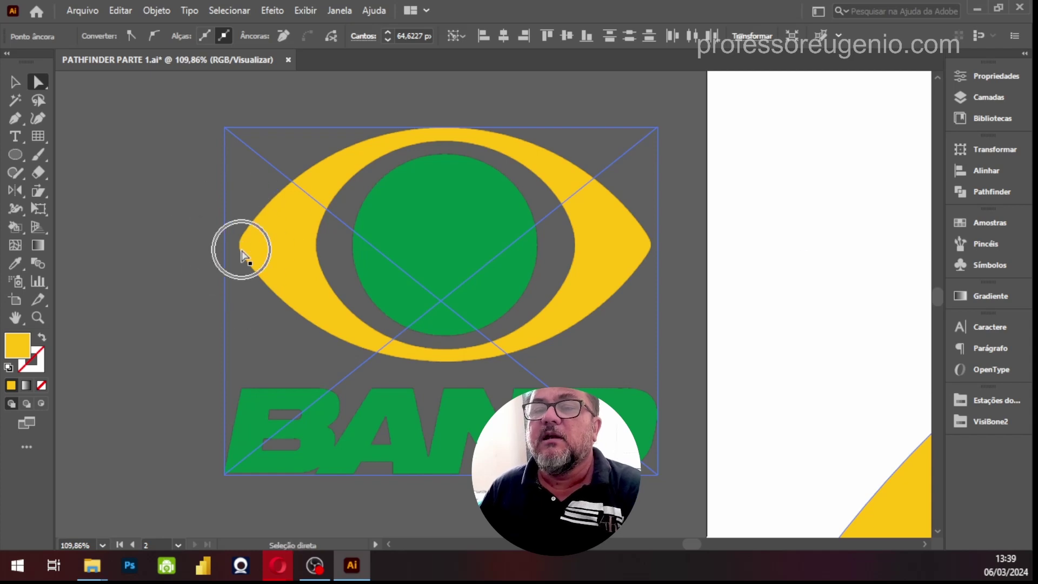
key("space")
scroll(347, 276, "up", 5)
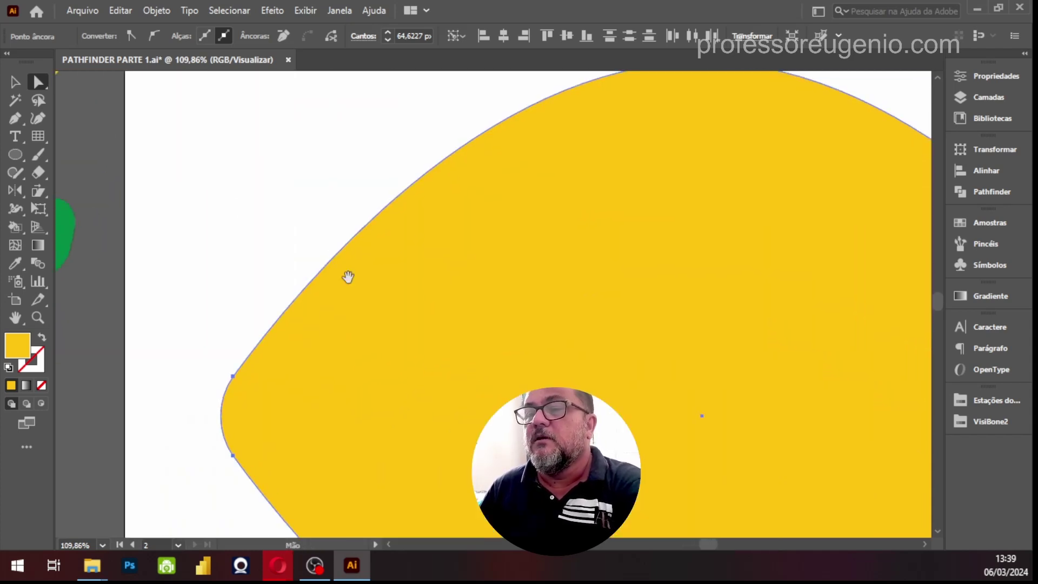
left_click_drag(263, 346, 281, 345)
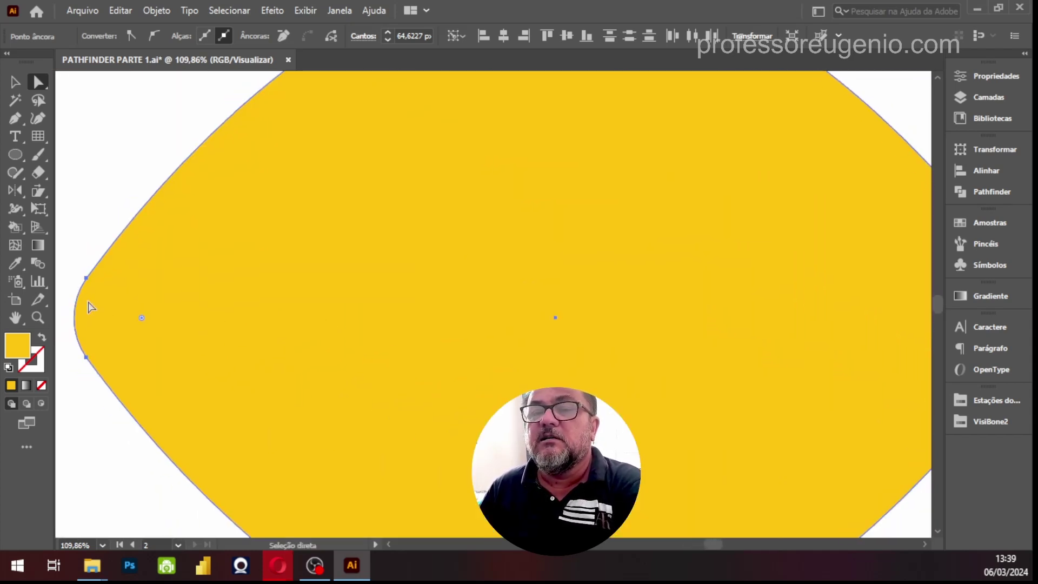
mouse_move(142, 319)
left_mouse_down()
mouse_move(132, 319)
mouse_move(149, 321)
left_mouse_up()
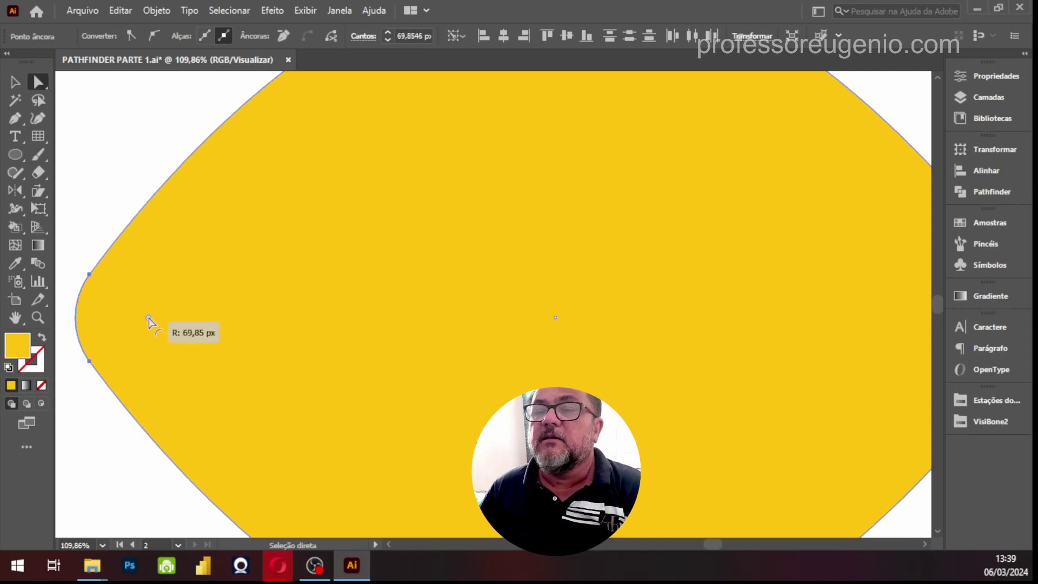
key("ctrl+0")
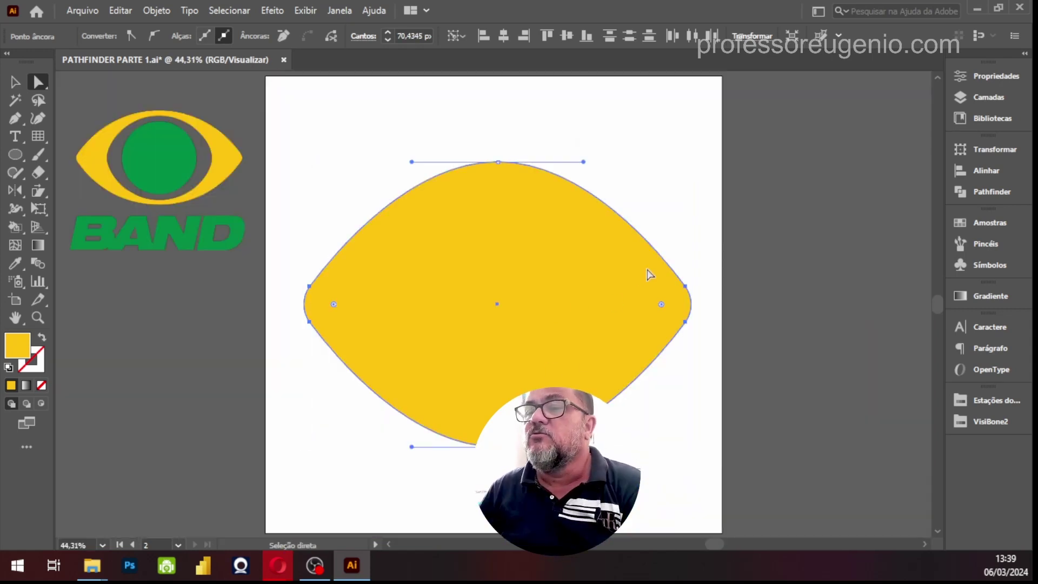
mouse_move(338, 306)
left_mouse_down()
mouse_move(491, 304)
mouse_move(325, 315)
left_mouse_up()
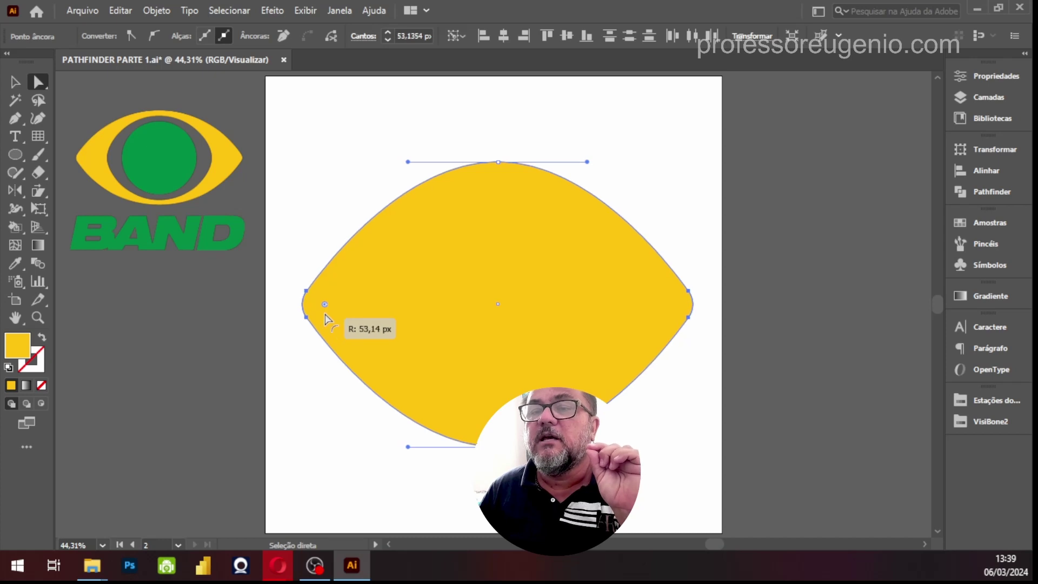
Step: Widen the eye shape on both sides almost to the artboard edges, flatten it slightly and move it up, then deselect it
left_click(15, 82)
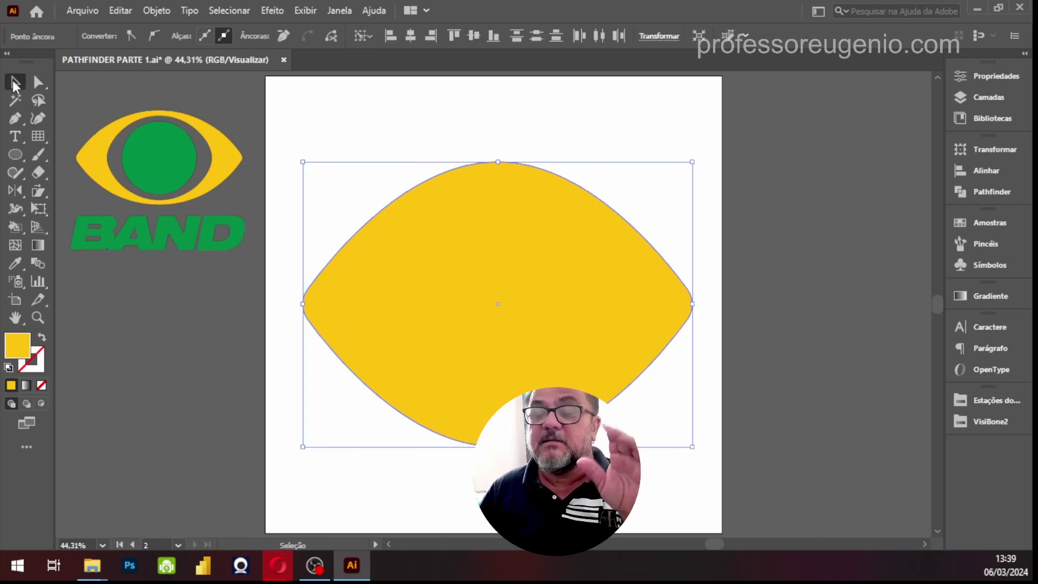
left_click(617, 314)
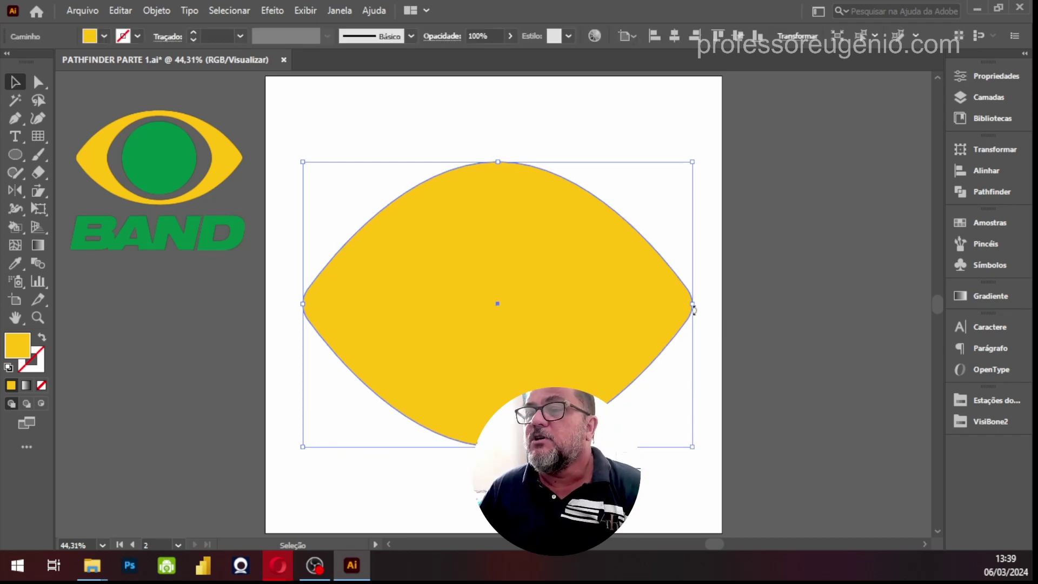
left_click_drag(693, 307, 711, 307)
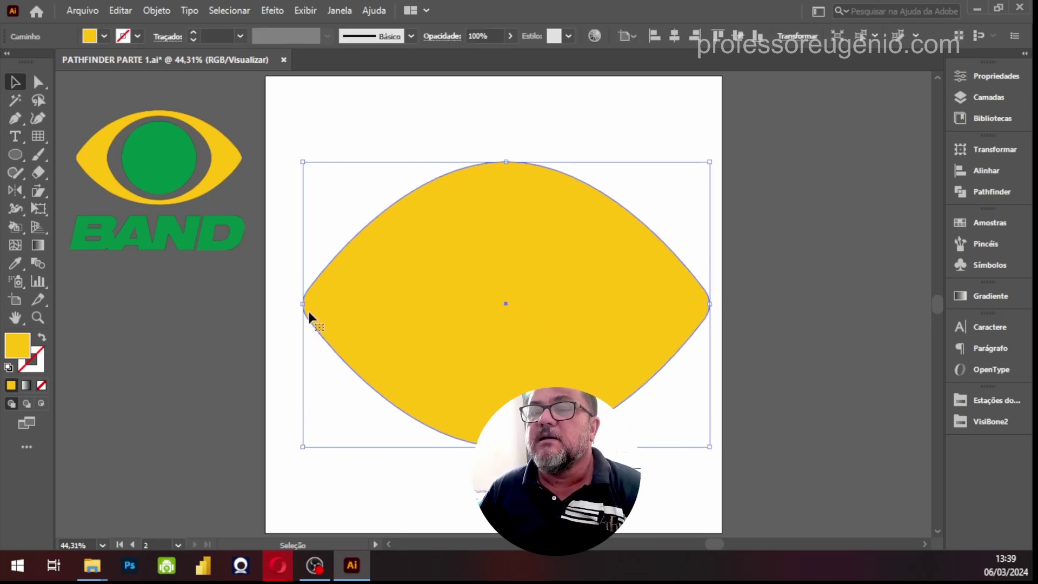
left_click_drag(302, 305, 274, 304)
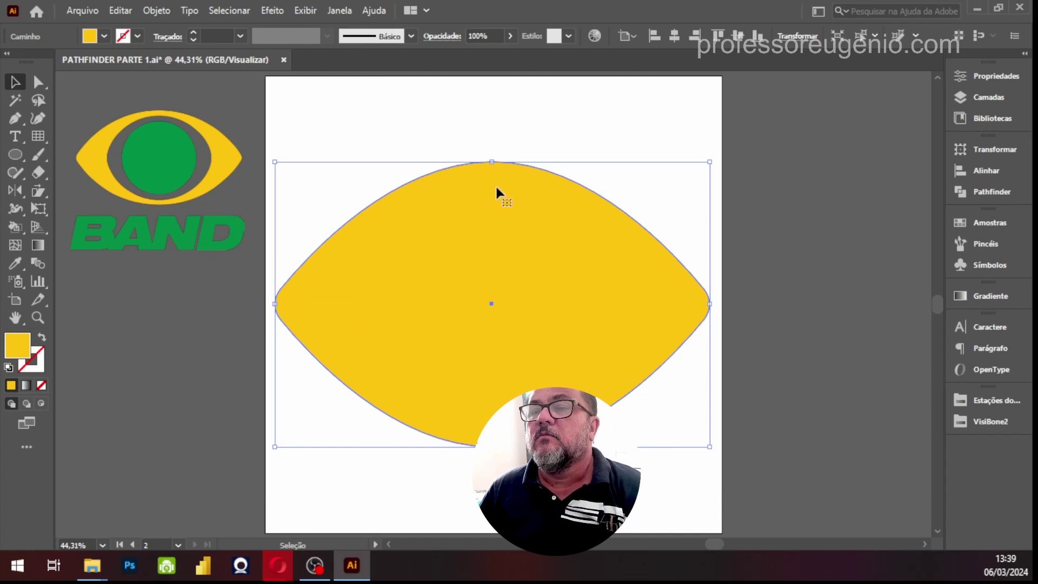
left_click_drag(495, 162, 551, 240)
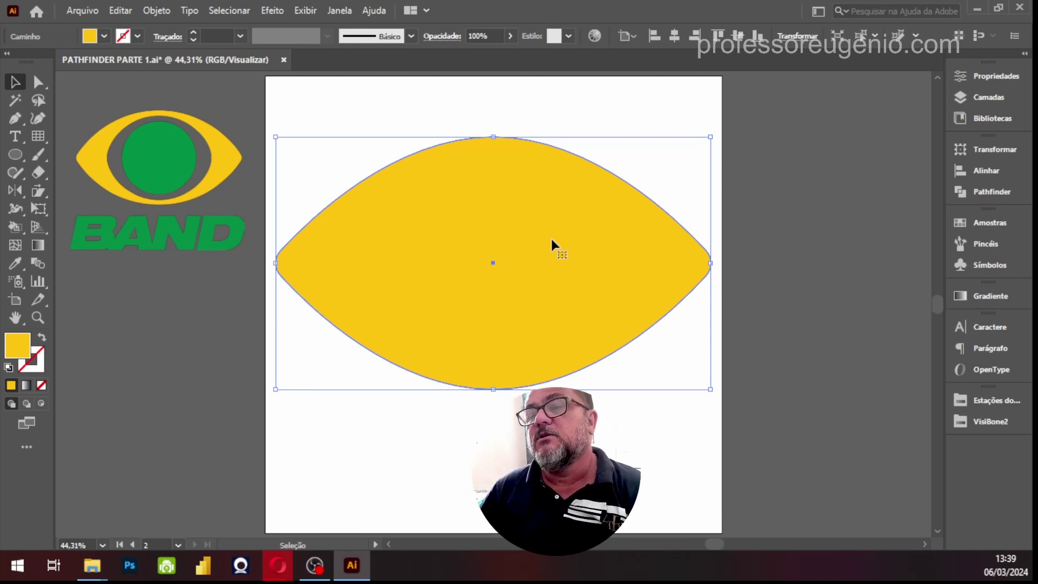
left_click_drag(493, 389, 494, 386)
key("ctrl+shift+a")
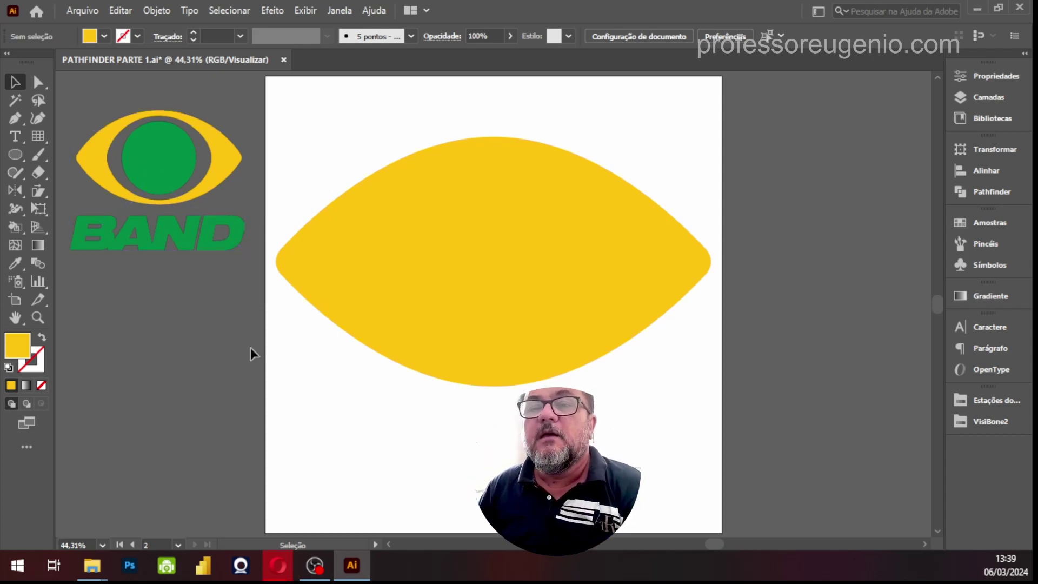
Step: Draw a circle with the Ellipse tool inside the yellow eye, slightly smaller than its height, and move it near the eye's centre
left_click(15, 154)
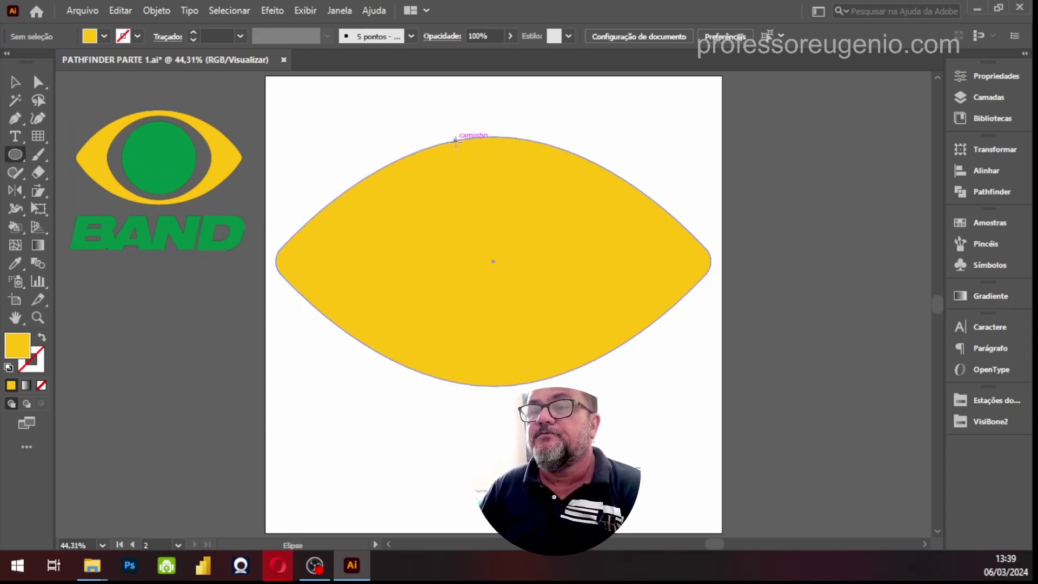
left_click_drag(411, 158, 600, 361)
left_click(15, 81)
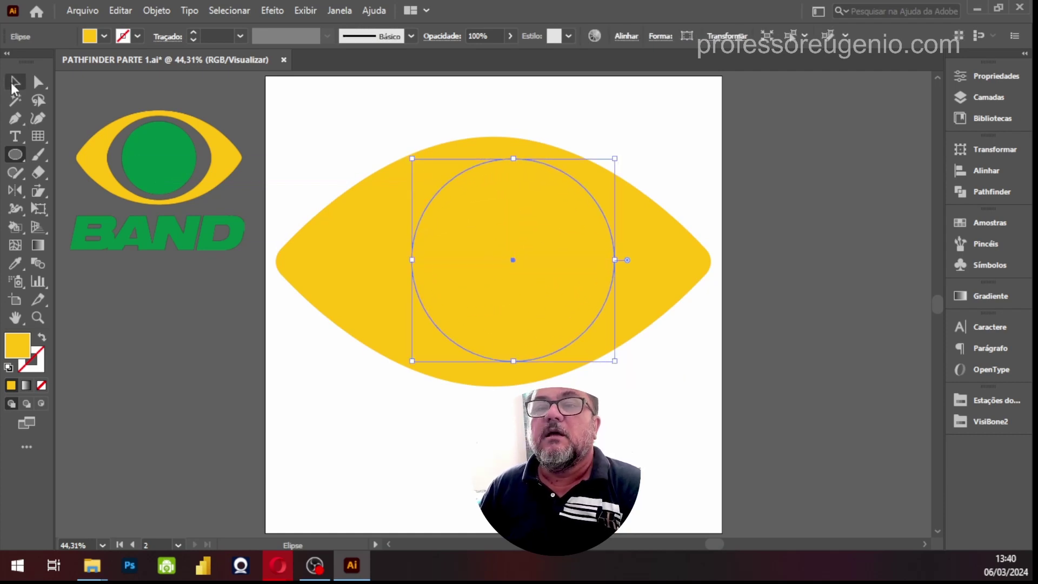
left_click_drag(510, 260, 490, 258)
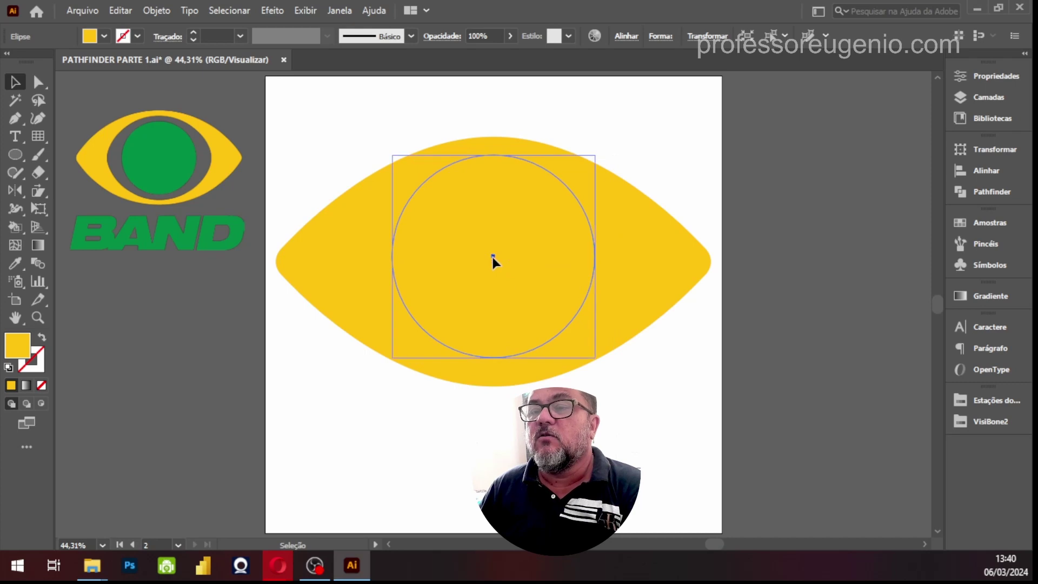
Step: Align the circle and the yellow eye to each other by their horizontal and vertical centres, then deselect them
left_click(660, 261, "shift")
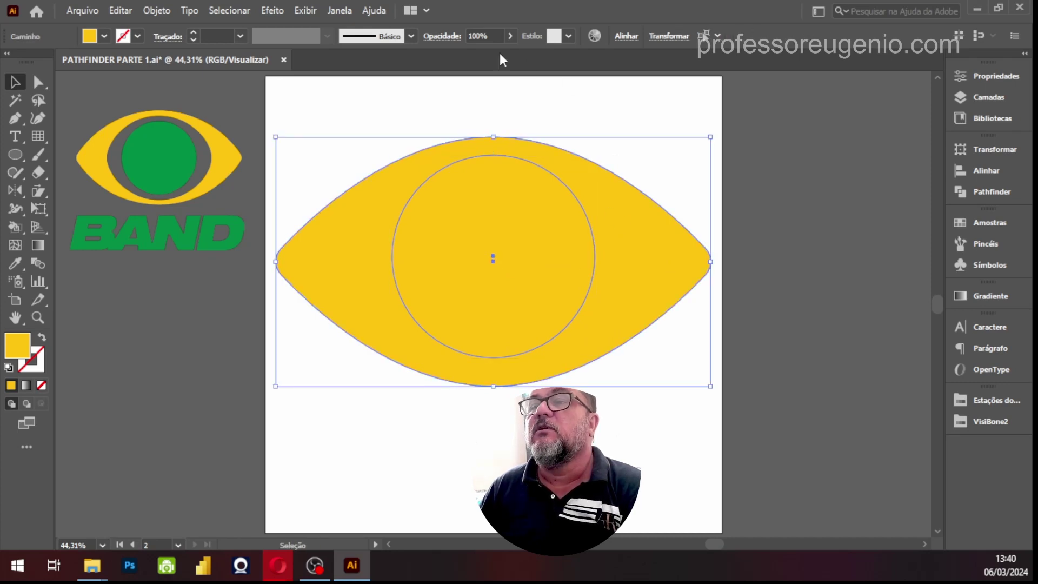
left_click(627, 36)
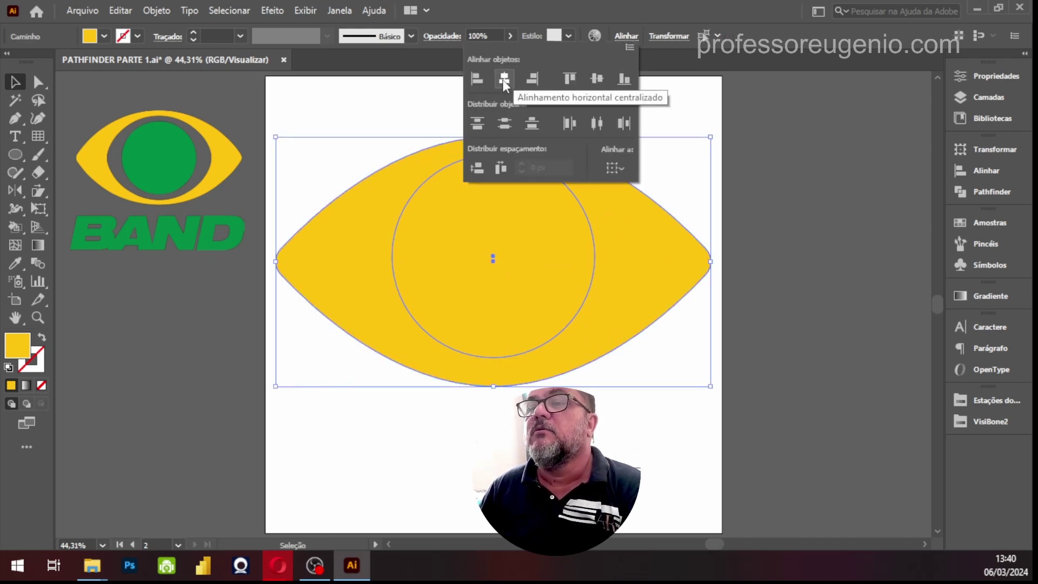
left_click(504, 80)
left_click(597, 79)
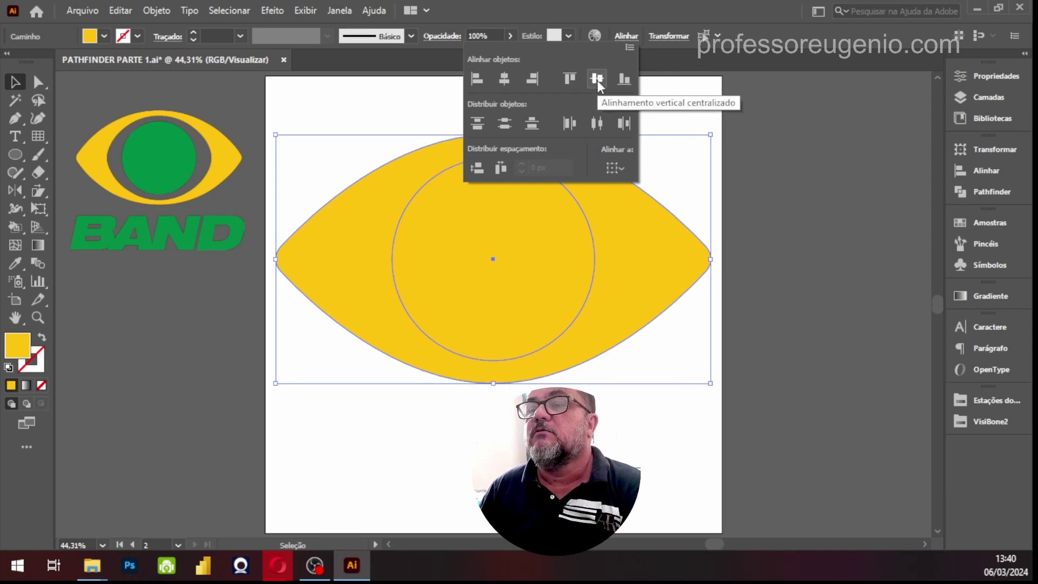
key("ctrl+shift+a")
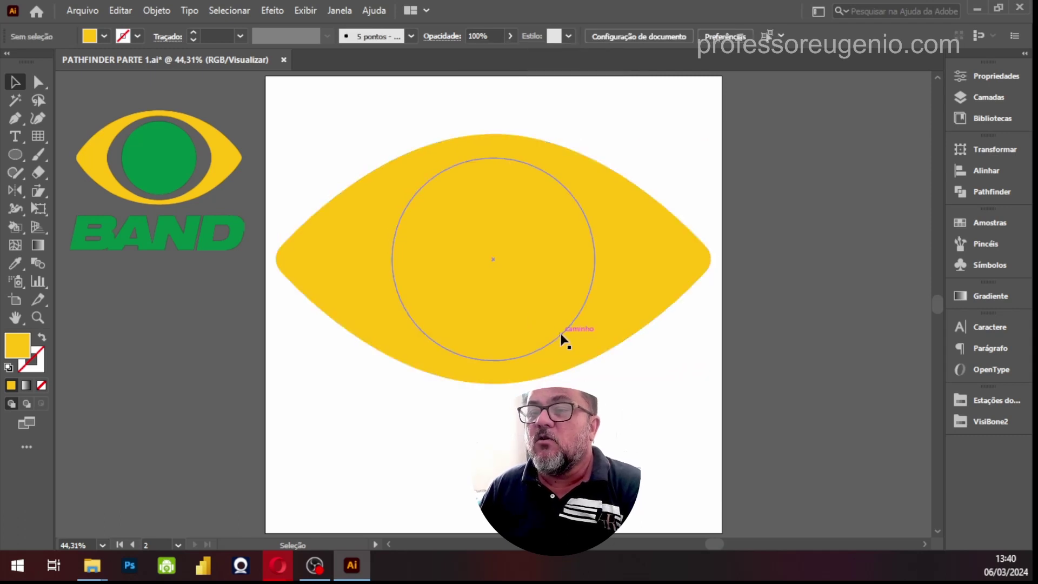
Step: Fill the inner circle with the light blue swatch to set it apart from the yellow eye
left_click(558, 329)
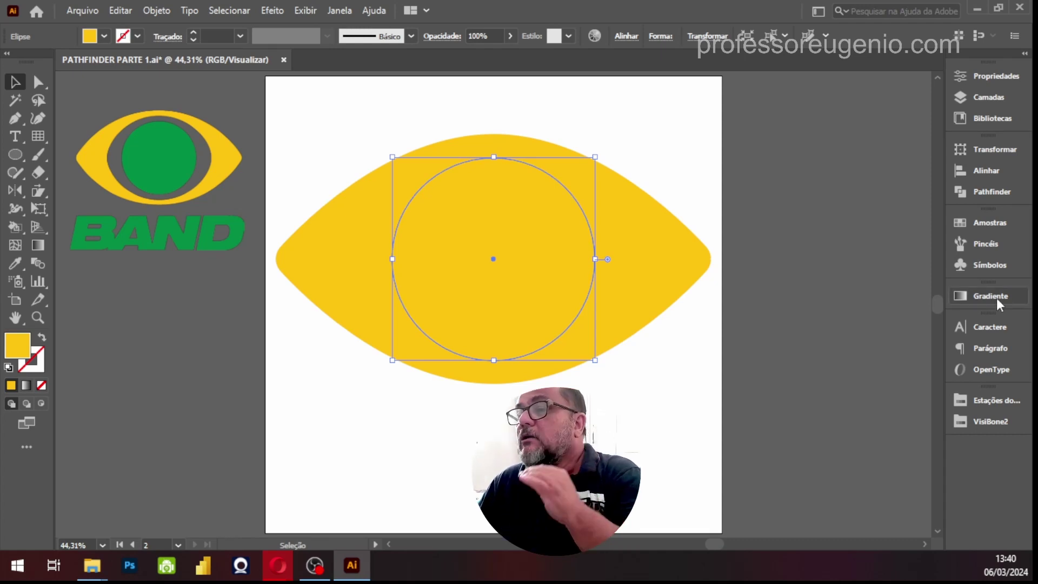
left_click(982, 222)
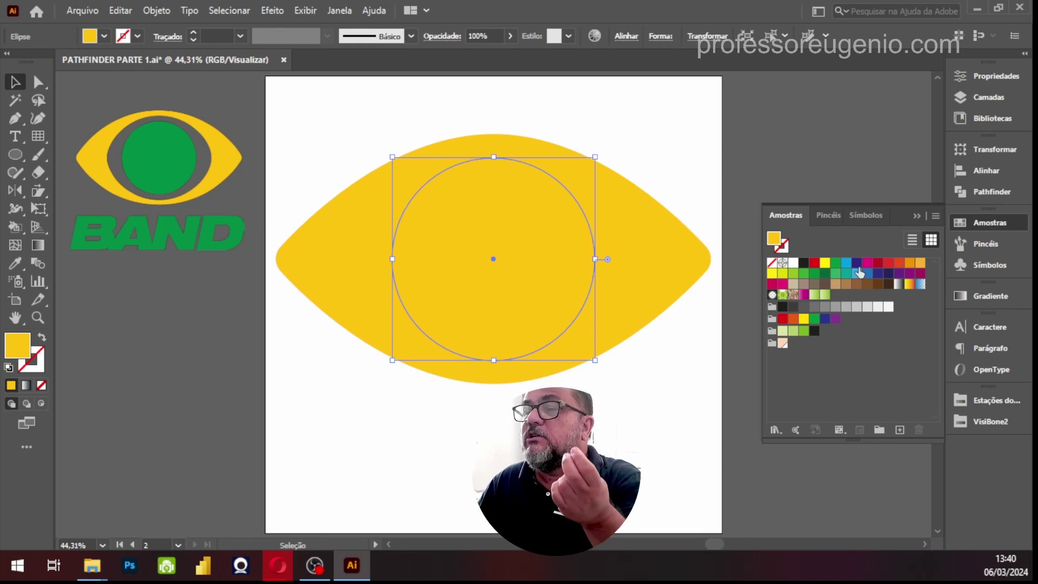
left_click(849, 264)
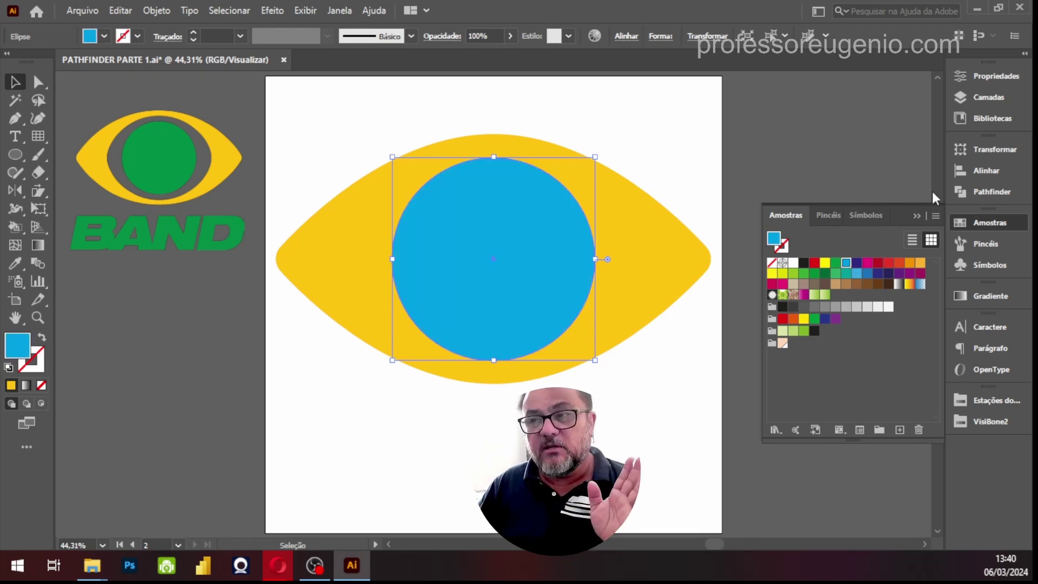
Step: Try to widen the blue circle from its left side only, and undo the stretch
left_click(676, 173)
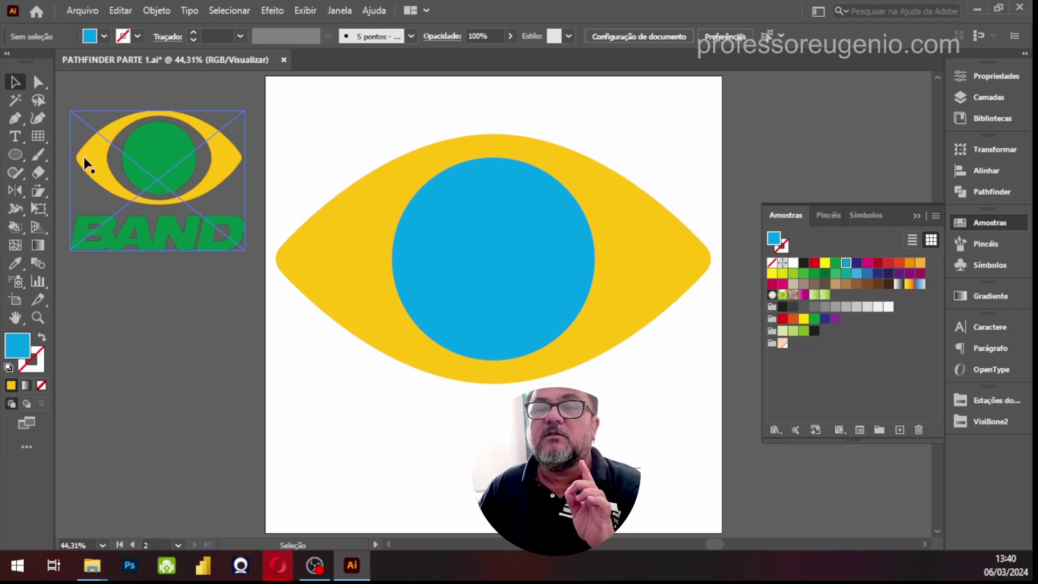
left_click(498, 251)
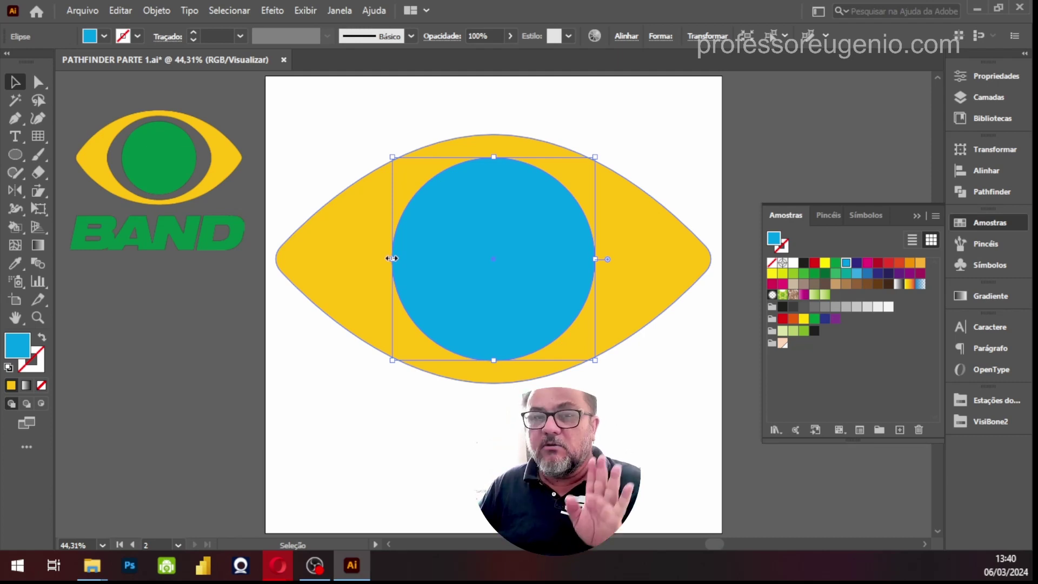
left_click_drag(391, 258, 361, 257)
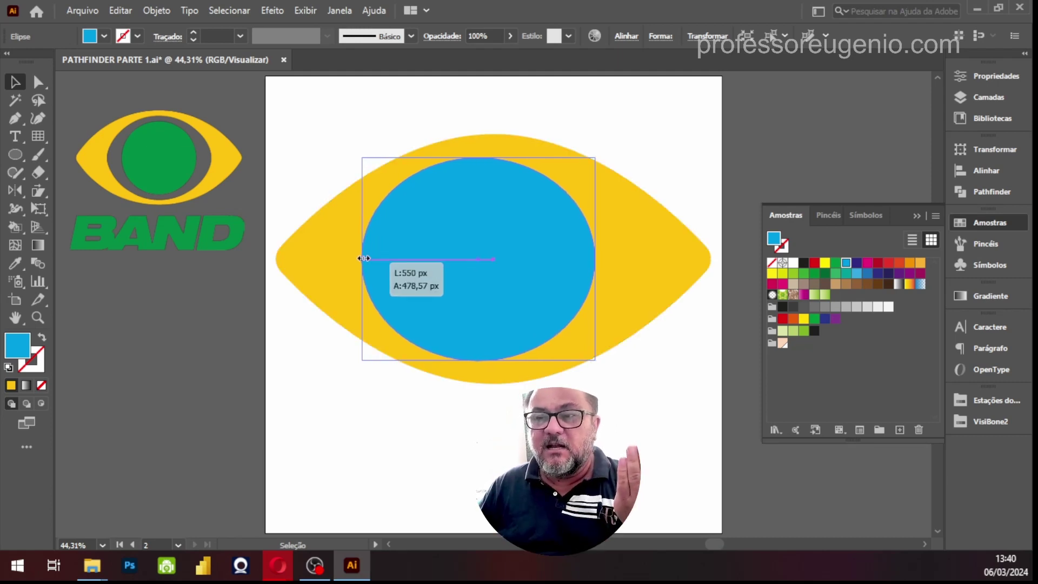
key("ctrl+z")
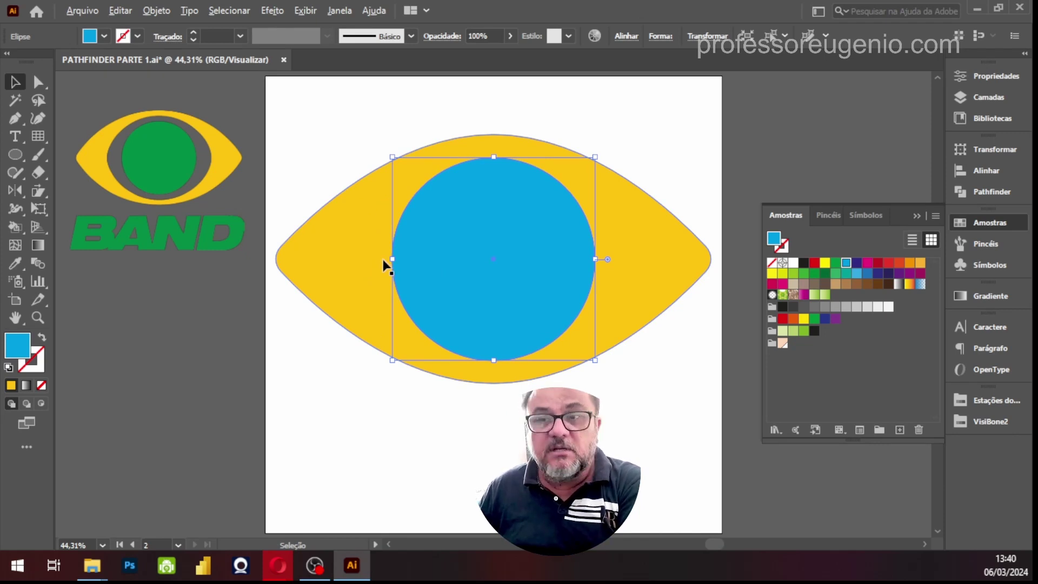
Step: Stretch the blue circle symmetrically from its centre into a wide oval, and make it slightly taller inside the yellow eye
mouse_move(392, 259)
left_mouse_down()
mouse_move(366, 262)
mouse_move(410, 262)
mouse_move(374, 263)
left_mouse_up()
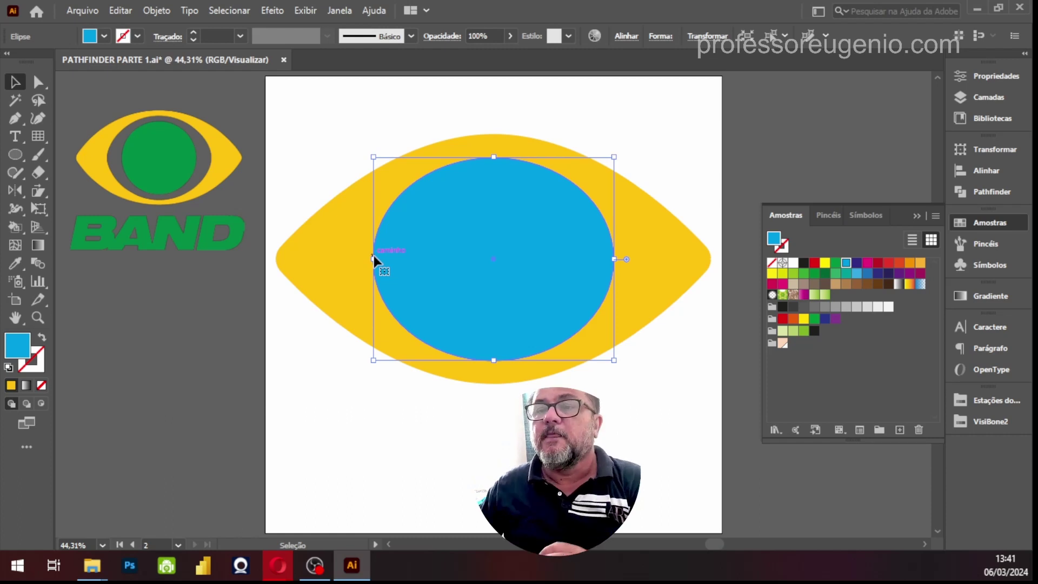
left_click_drag(373, 259, 367, 260)
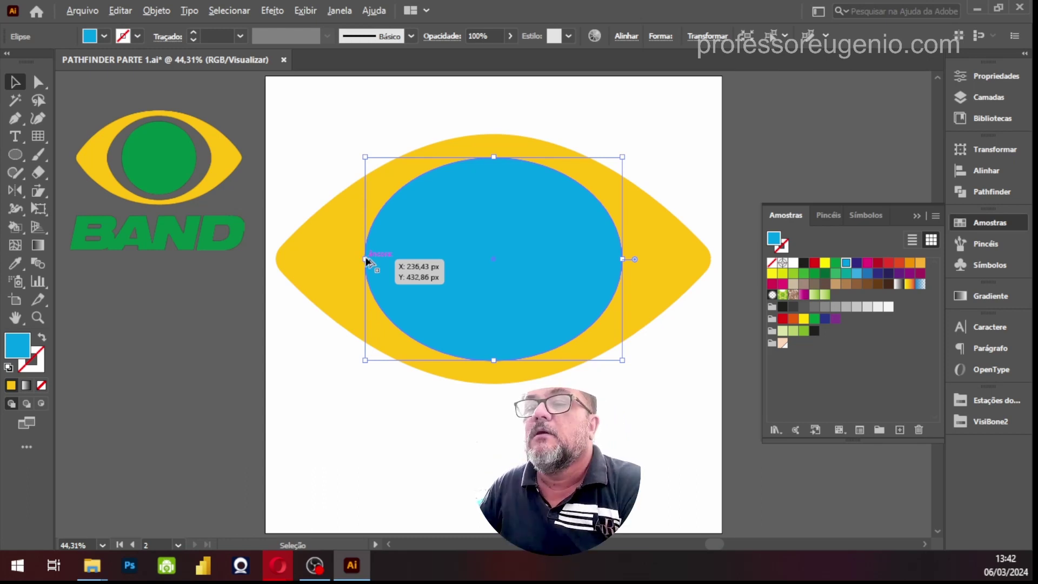
left_click_drag(367, 261, 359, 261)
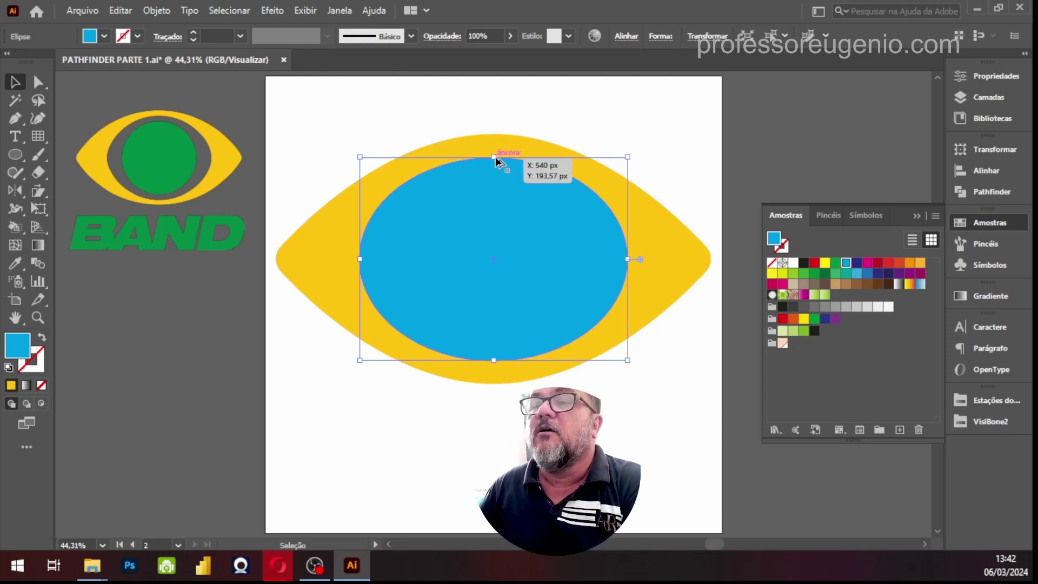
mouse_move(496, 157)
left_mouse_down()
mouse_move(498, 132)
mouse_move(503, 206)
mouse_move(507, 154)
left_mouse_up()
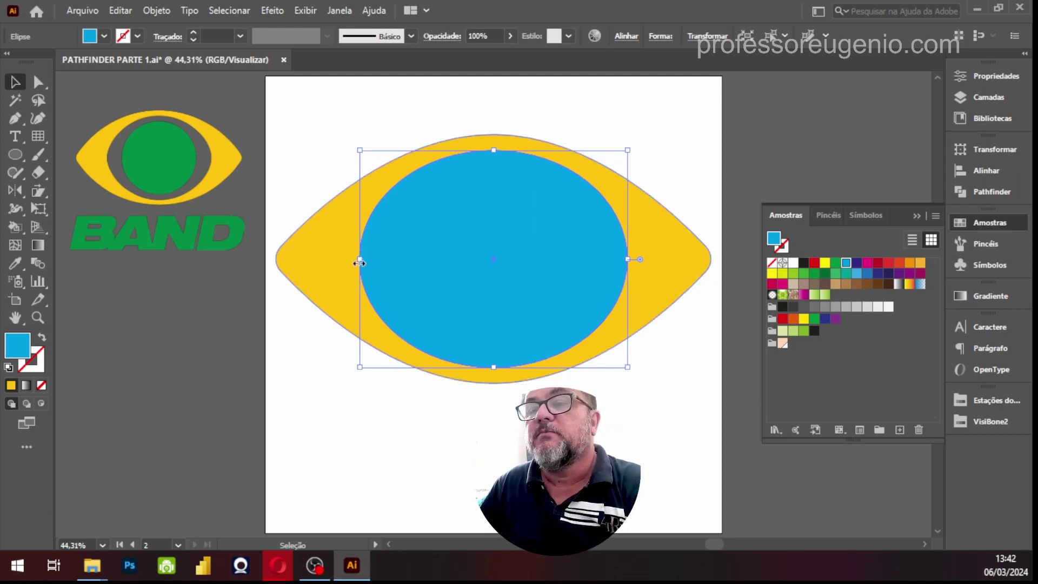
left_click_drag(361, 259, 360, 259)
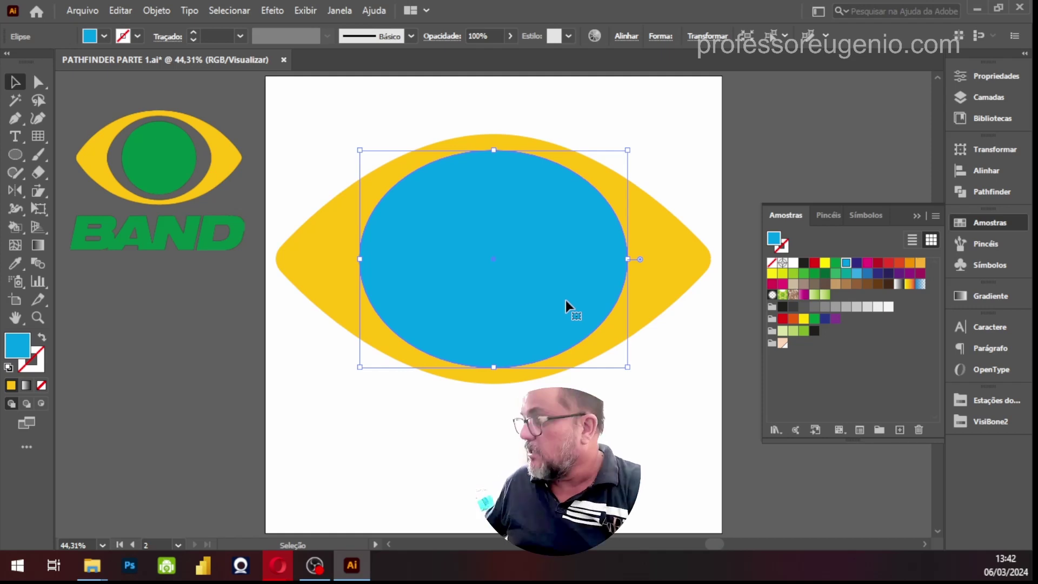
key("Return")
left_click_drag(533, 127, 701, 82)
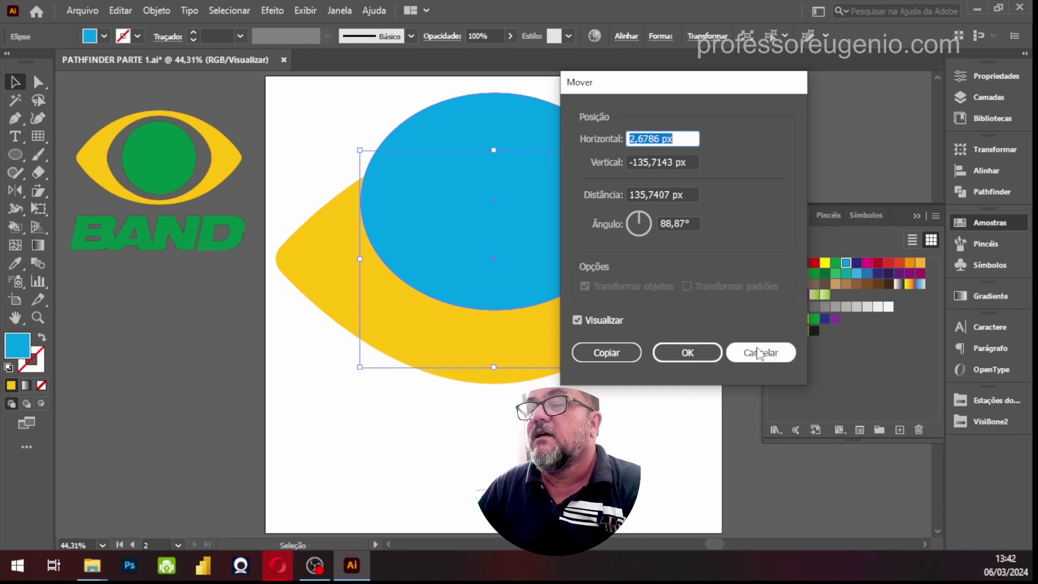
left_click(772, 355)
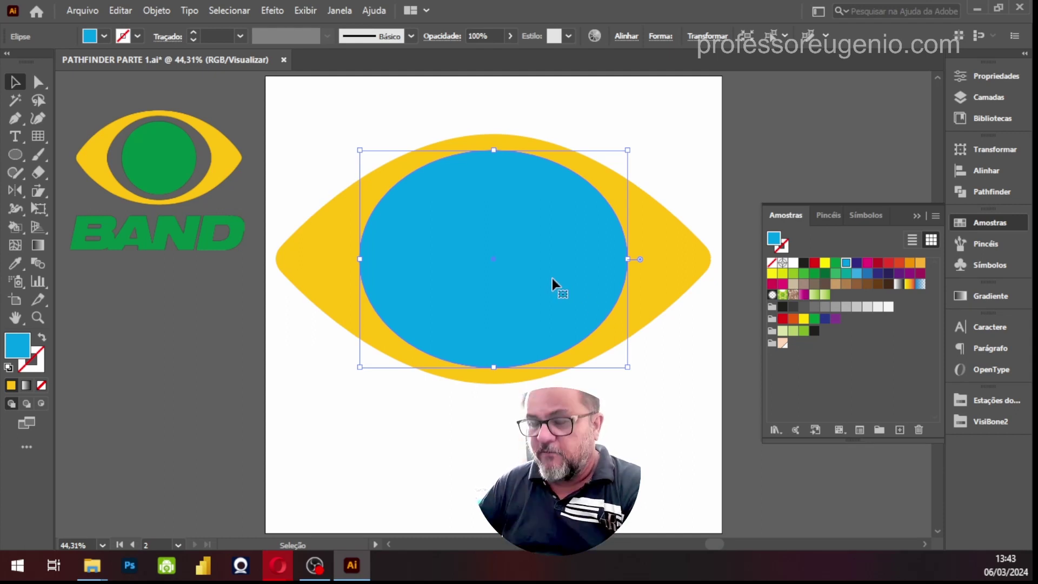
Step: Subtract the blue oval from the yellow eye with Pathfinder's Minus Front to cut an opening, and deselect the result
left_click(683, 261, "shift")
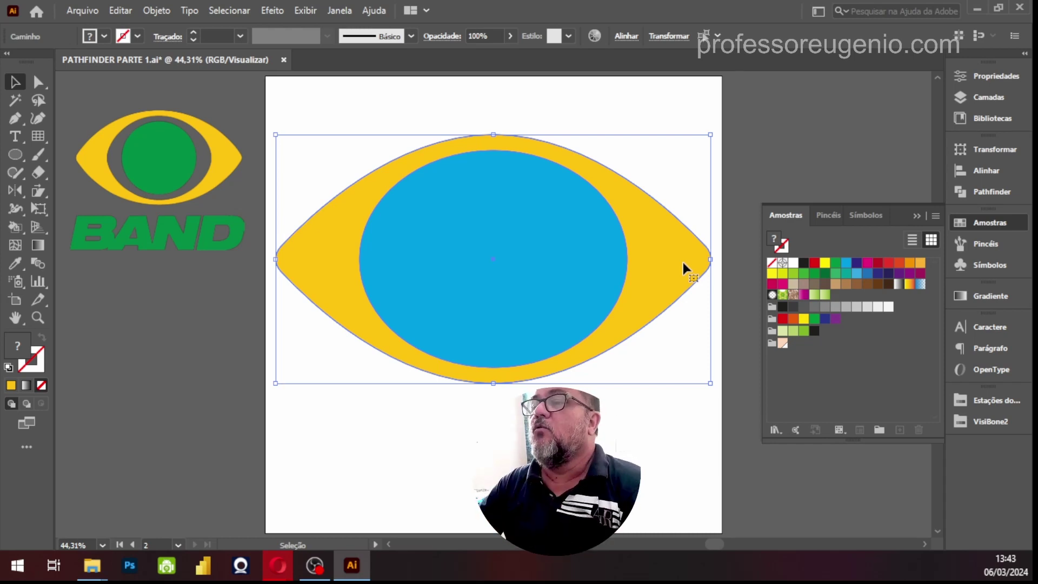
left_click(995, 194)
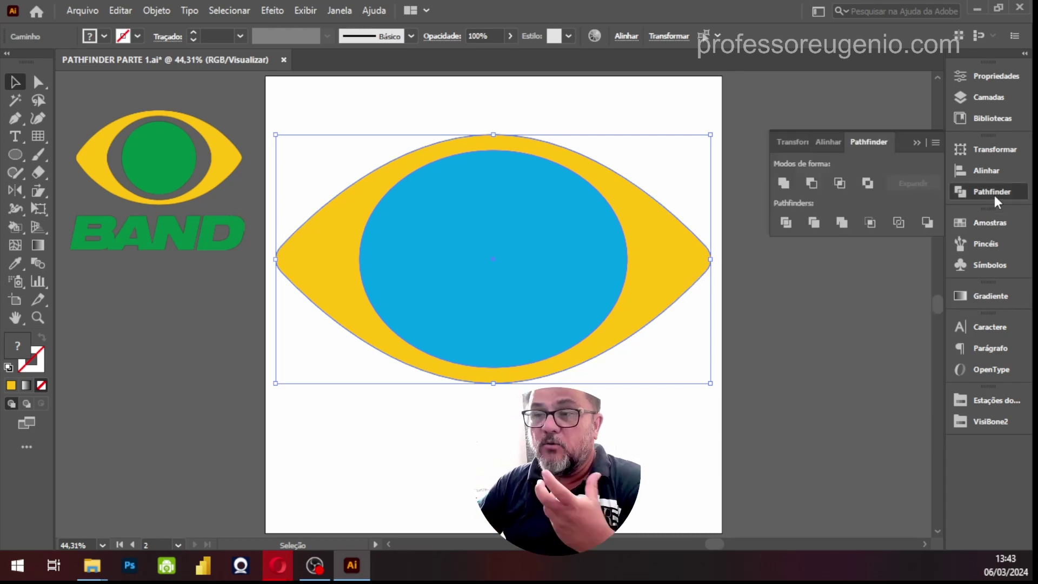
left_click(814, 184)
left_click(601, 303)
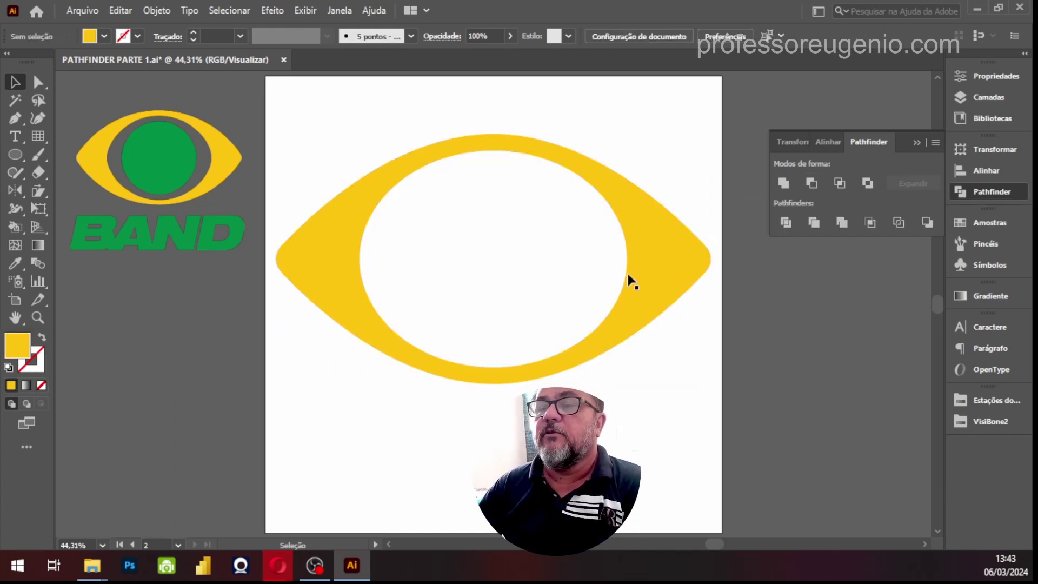
Step: Scale the yellow eye down proportionally, shift it slightly to the right, and deselect it
left_click(652, 257)
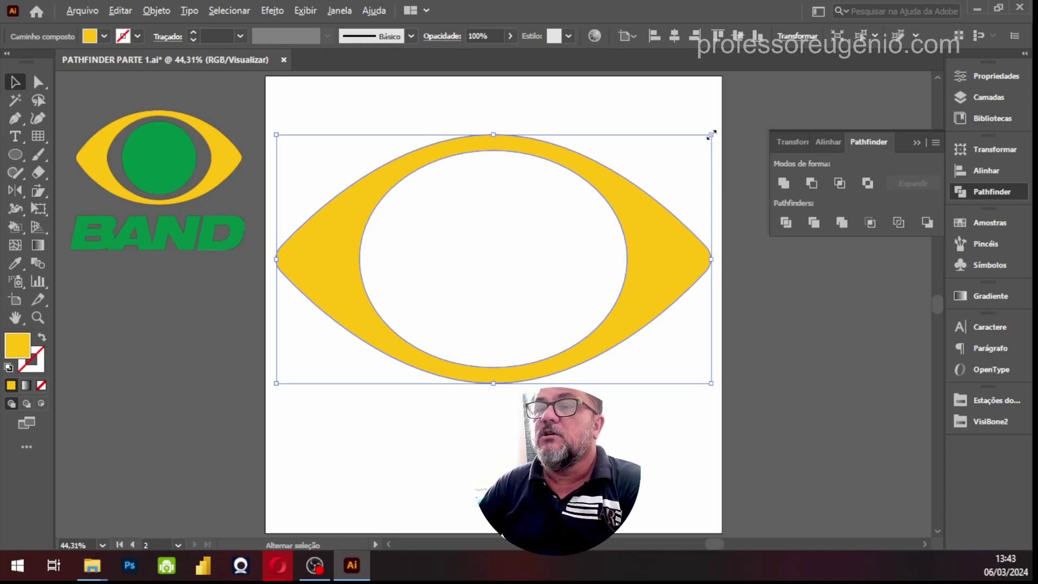
left_click_drag(711, 134, 678, 153)
left_click_drag(637, 255, 646, 255)
left_click(631, 381)
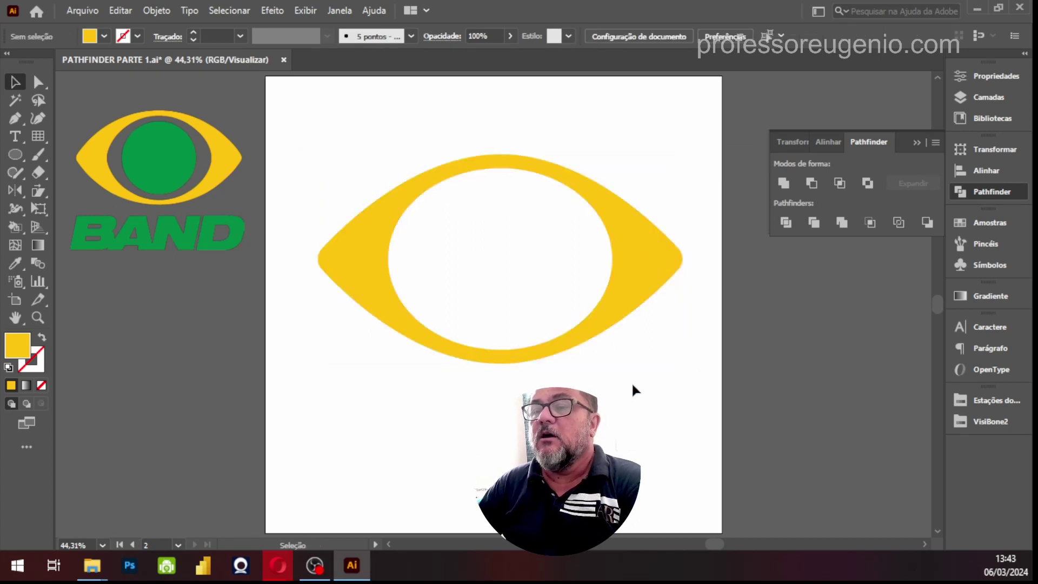
Step: Draw a circle with the Ellipse tool inside the eye's opening, slightly smaller than the opening's height, as in the reference logo
left_click(173, 179)
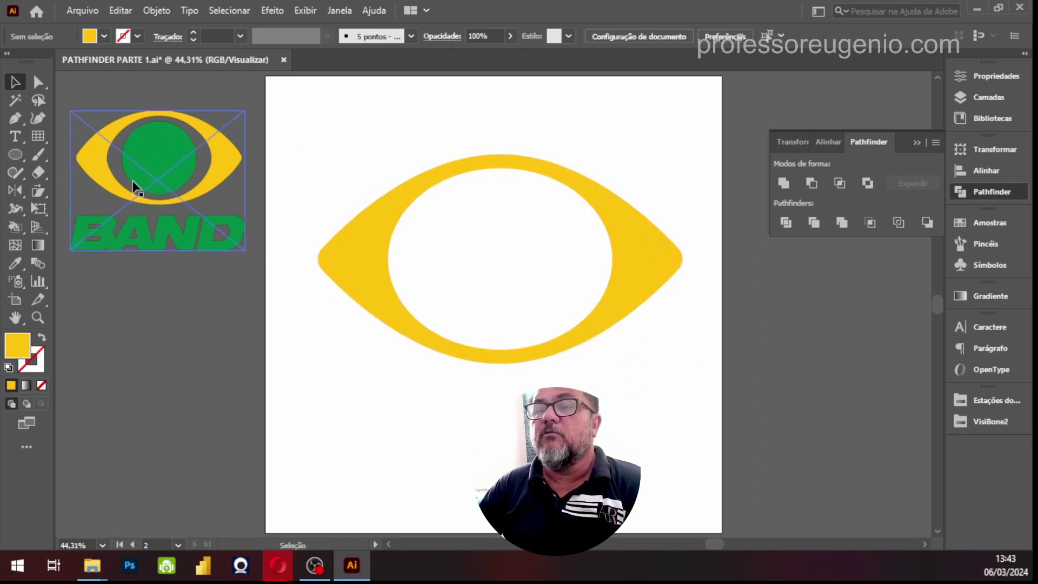
left_click(14, 156)
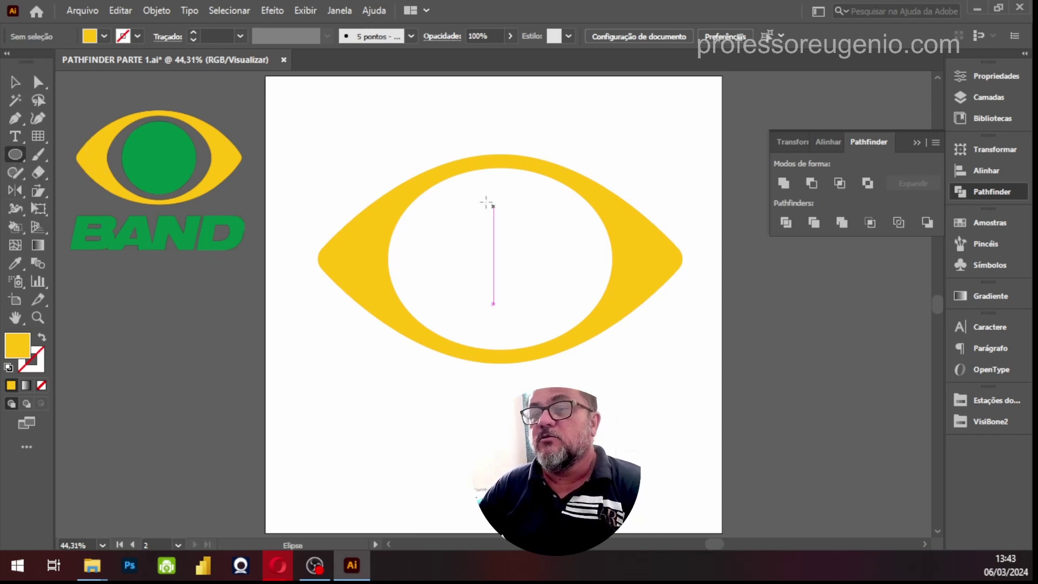
left_click_drag(449, 189, 573, 339)
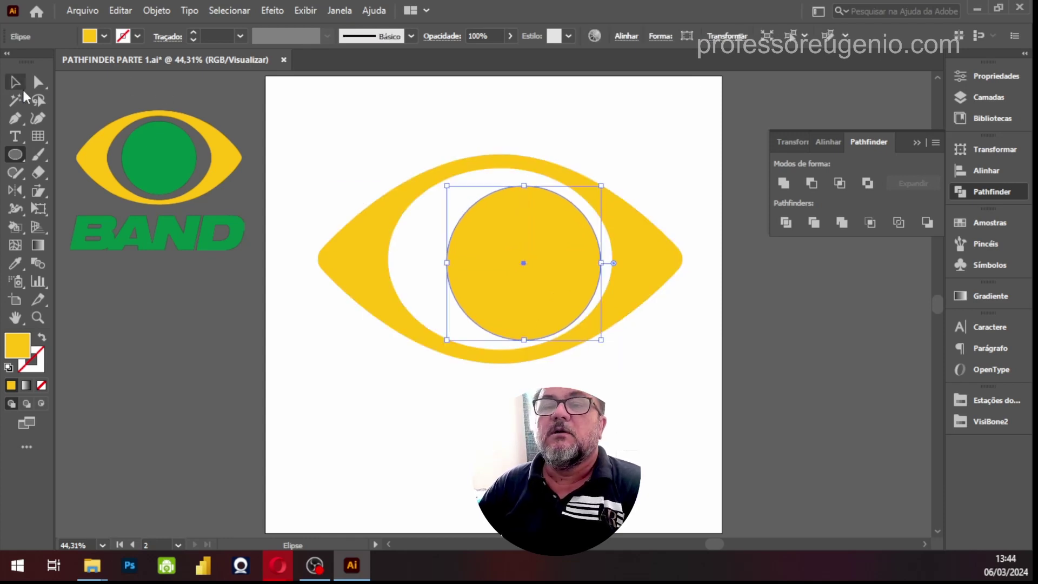
left_click(13, 85)
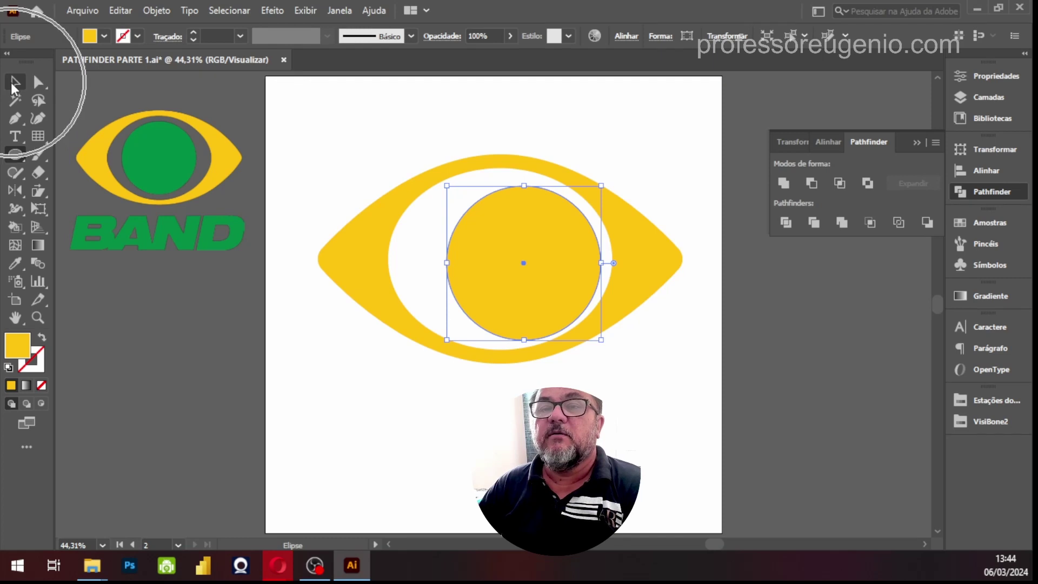
Step: Align the circle and the eye by their horizontal and vertical centres, and move both together to the artboard's horizontal centre
left_click(641, 254, "shift")
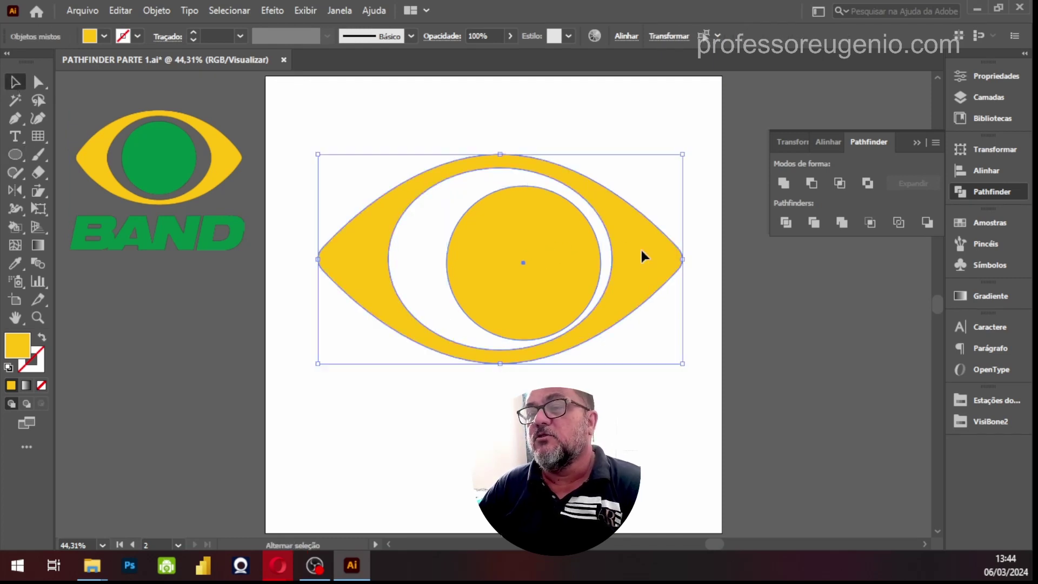
left_click(994, 169)
left_click(810, 184)
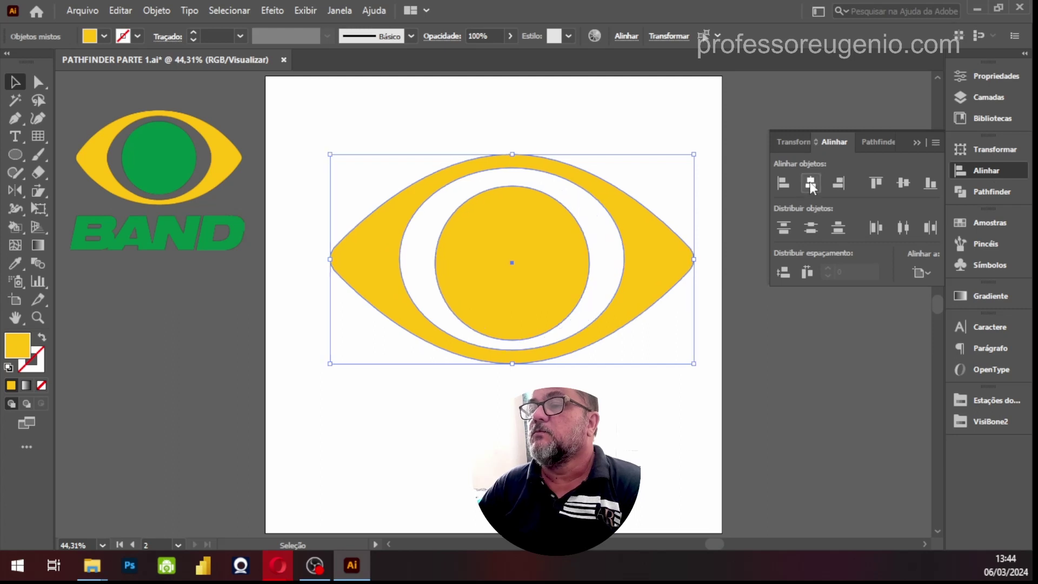
left_click(903, 184)
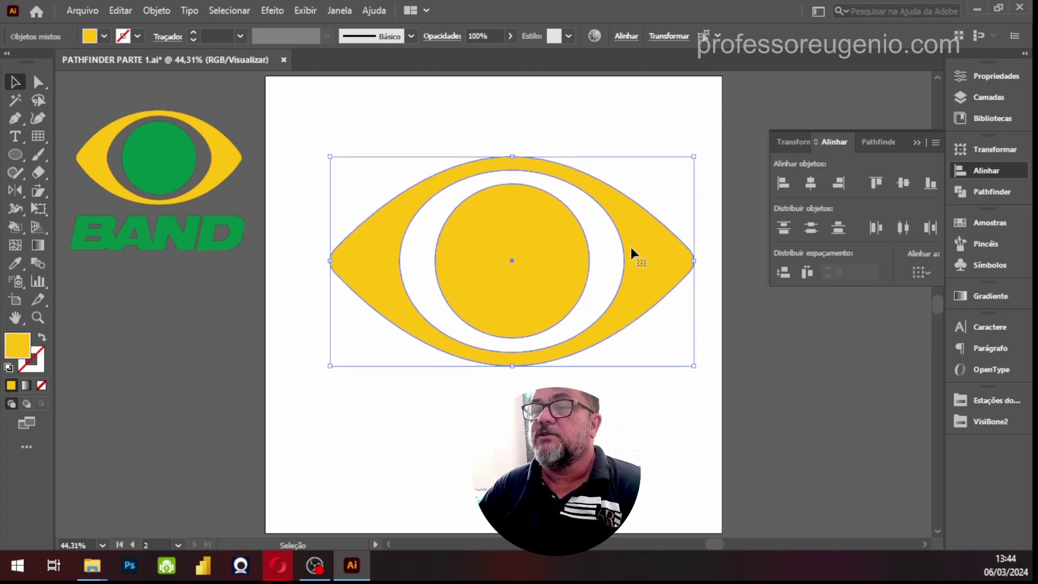
left_click_drag(644, 245, 625, 250)
left_click(587, 292)
Step: Fill the inner circle with the green sampled from the reference logo using the Eyedropper, and deselect it
left_click(507, 285)
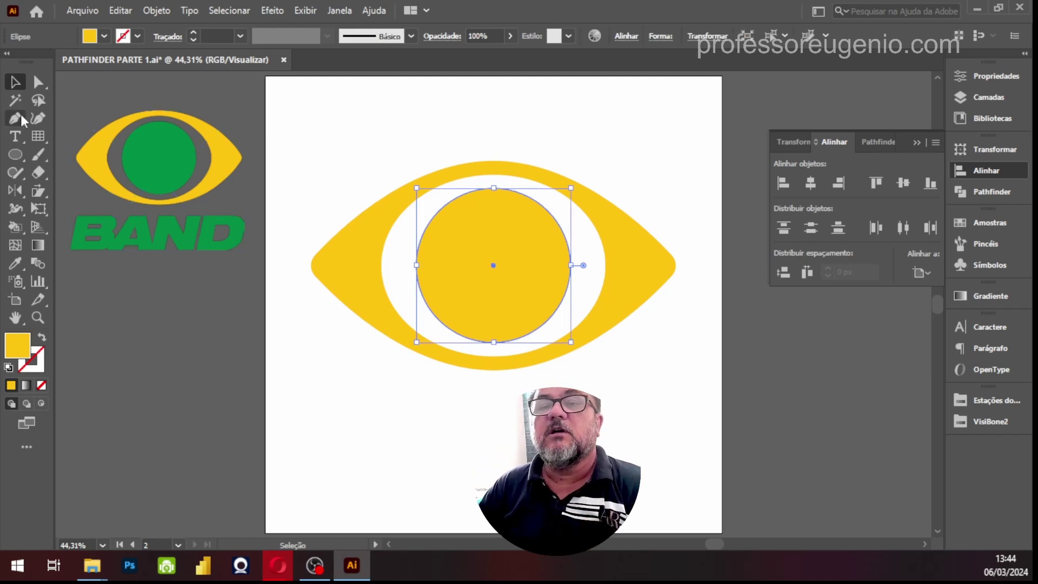
left_click(15, 265)
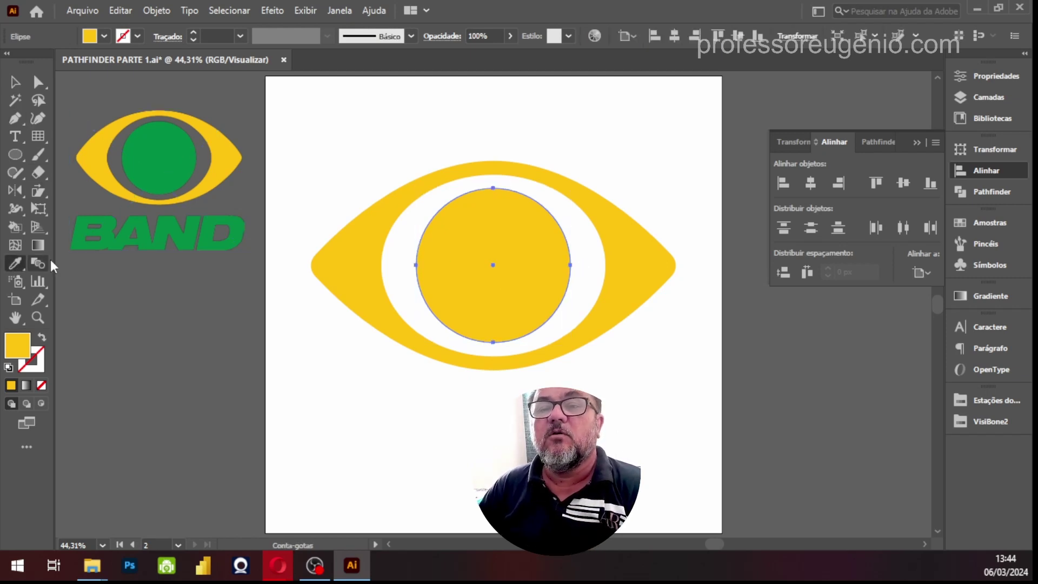
left_click(151, 143)
key("v")
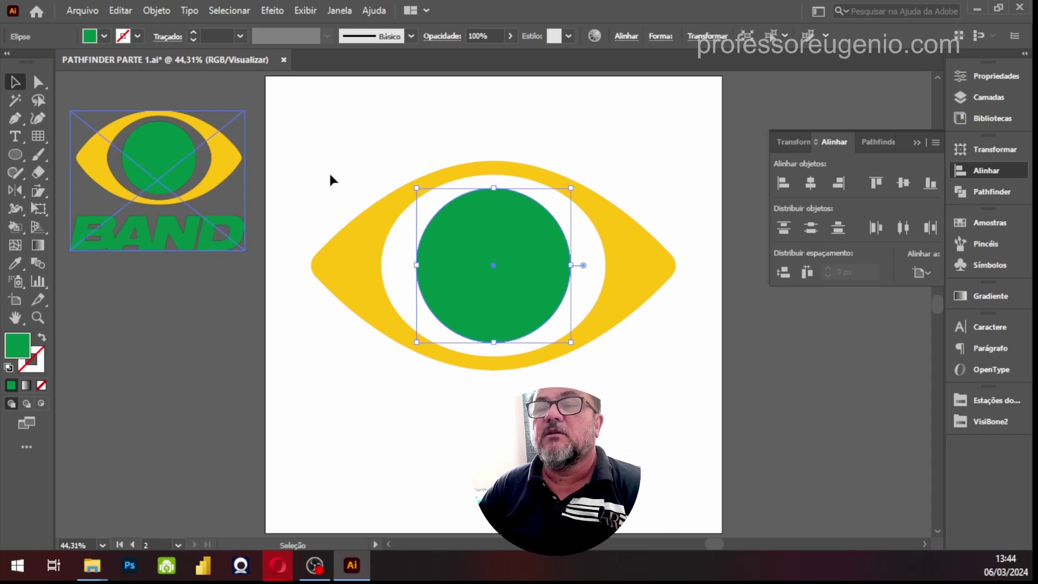
left_click(332, 179)
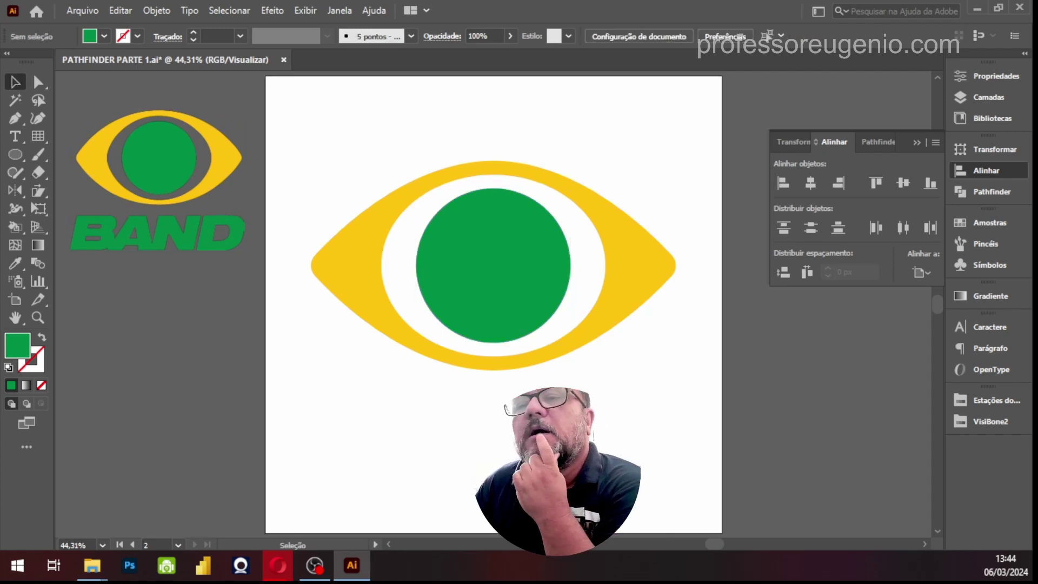
Step: Reduce the rounding of the yellow eye's left corner to about 25 px with the Direct Selection tool, and deselect the eye
left_click(657, 262)
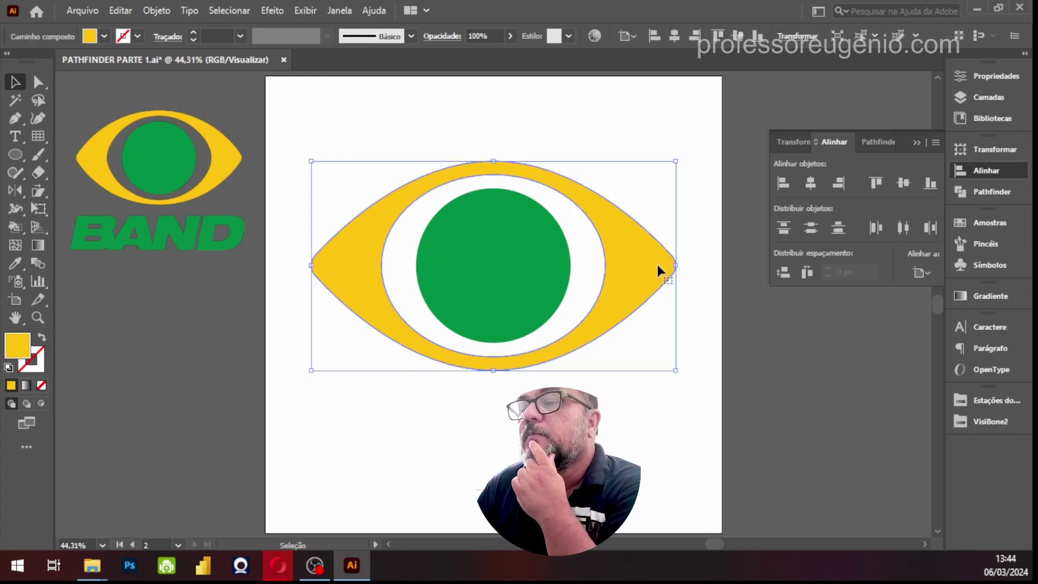
left_click(34, 83)
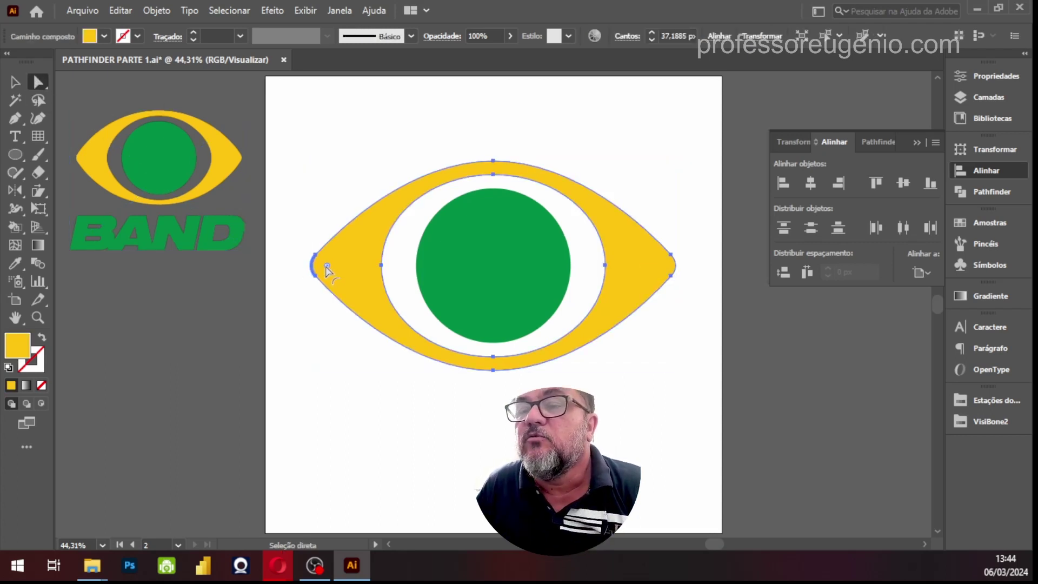
left_click_drag(327, 266, 321, 267)
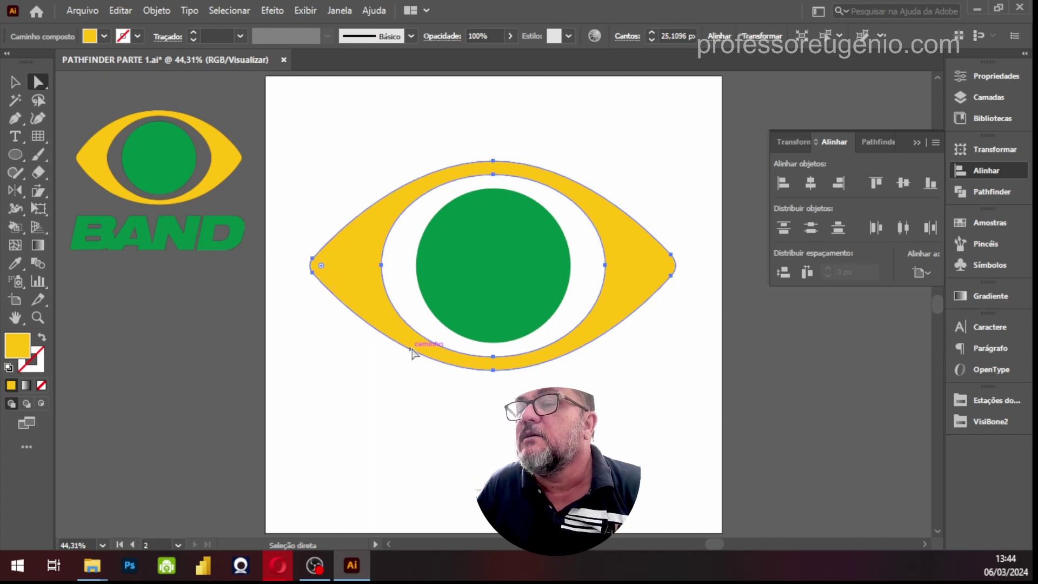
key("v")
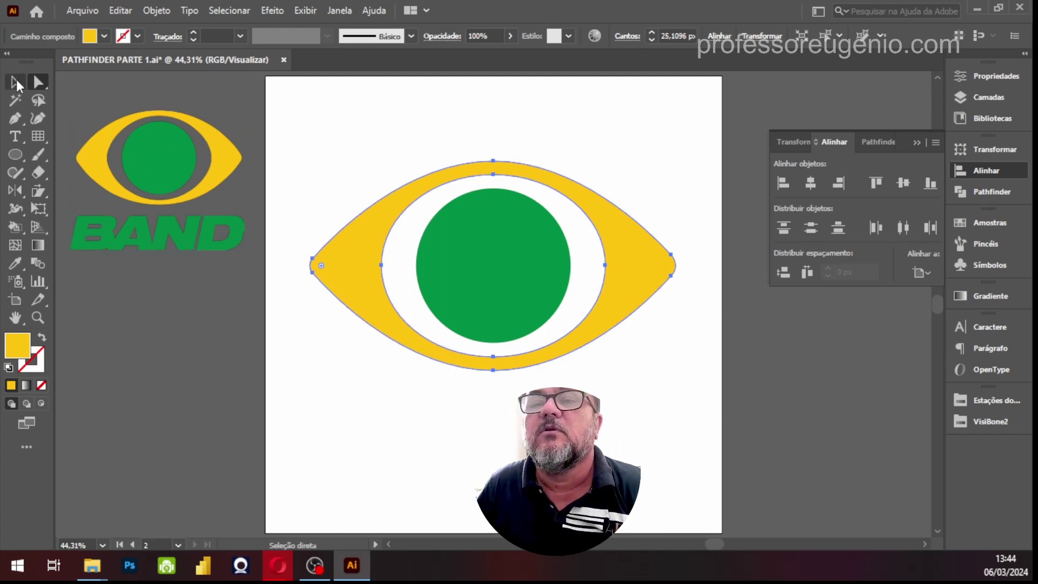
left_click(619, 371)
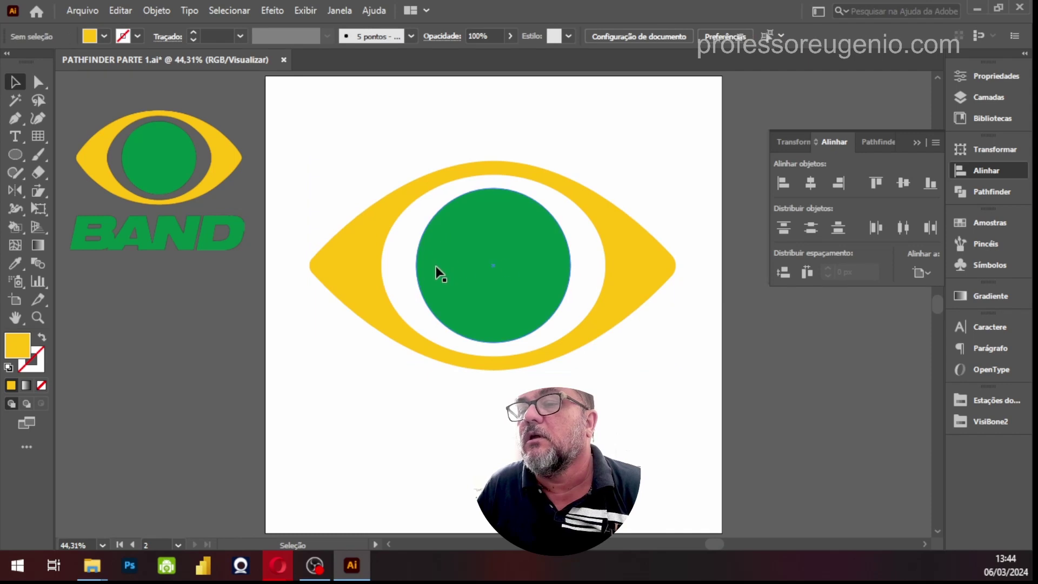
Step: Inspect the curve handles at the left anchor of the eye's inner opening with the Direct Selection tool, and deselect the eye
left_click(375, 261)
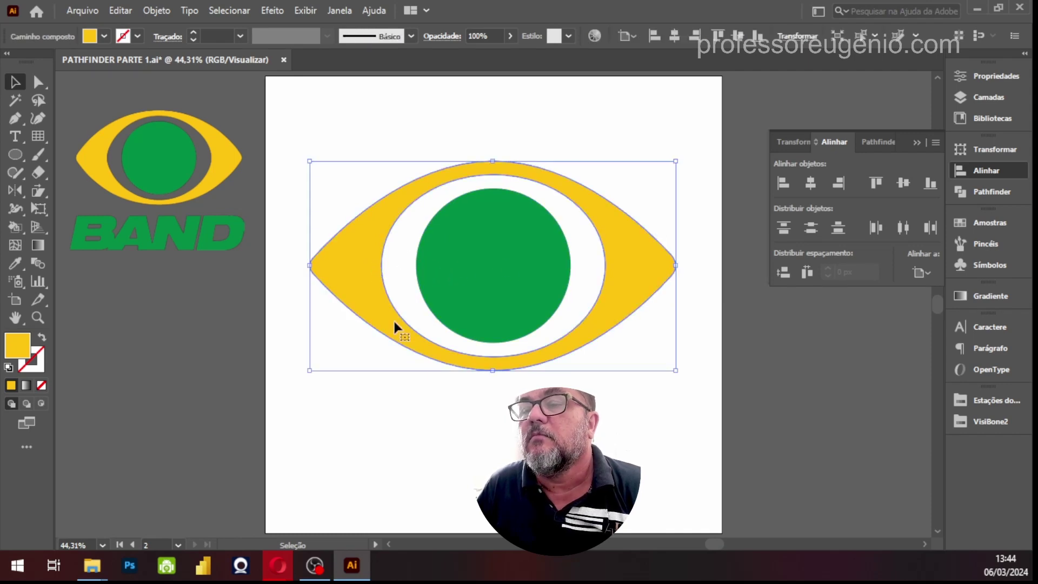
left_click(38, 82)
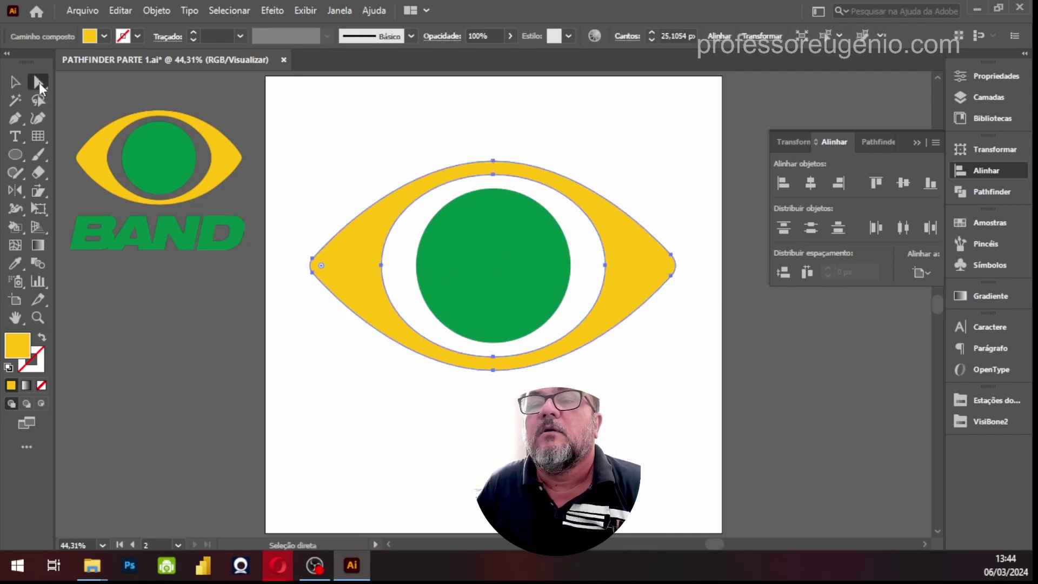
left_click(382, 267)
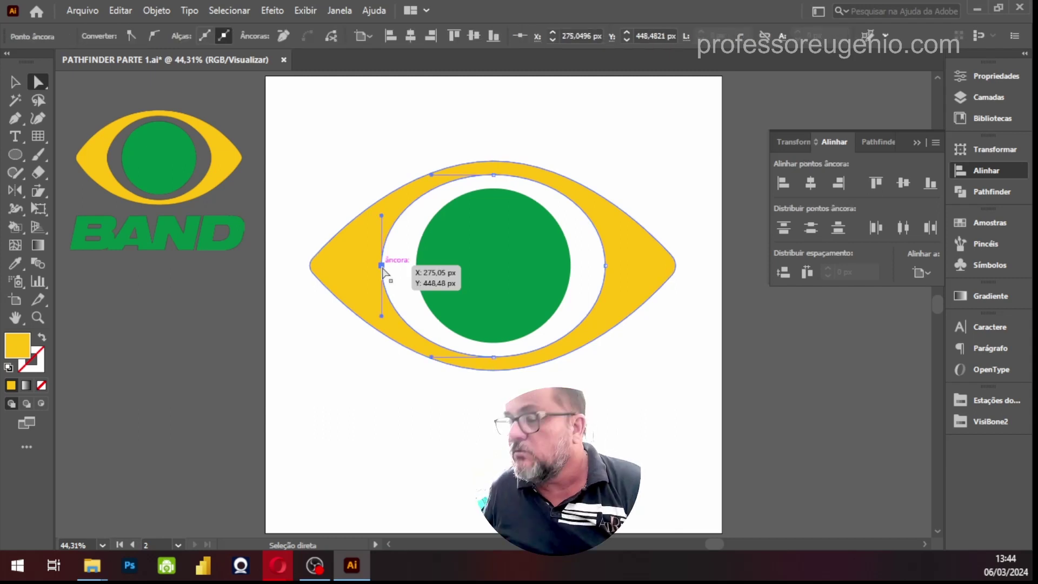
left_click_drag(382, 267, 383, 270)
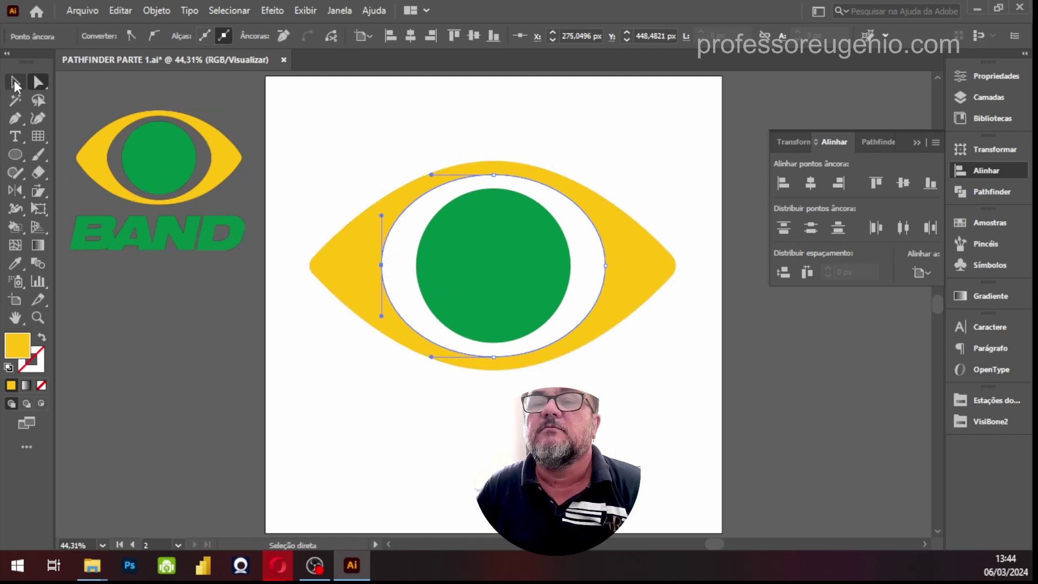
left_click(15, 82)
left_click(290, 287)
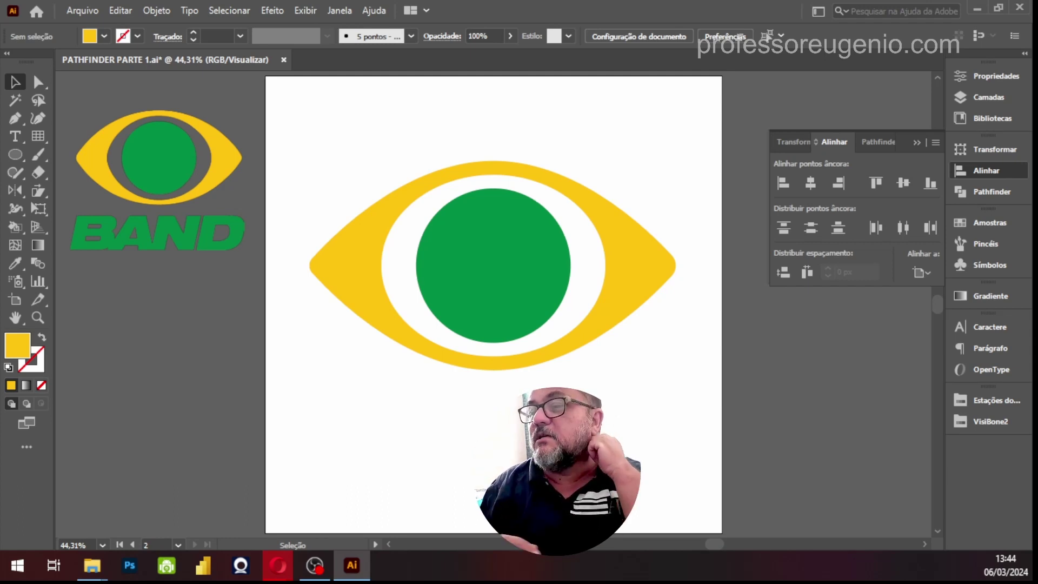
Step: Move the yellow eye and green circle together up near the artboard's upper edge to make room for lettering, and deselect them
left_click_drag(360, 157, 541, 444)
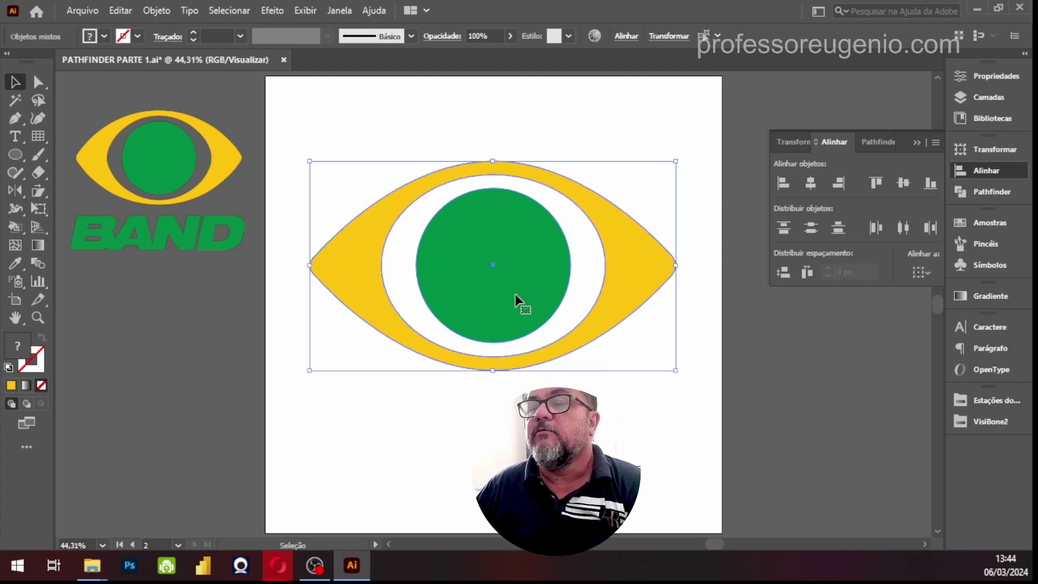
left_click_drag(515, 297, 521, 245)
left_click(537, 364)
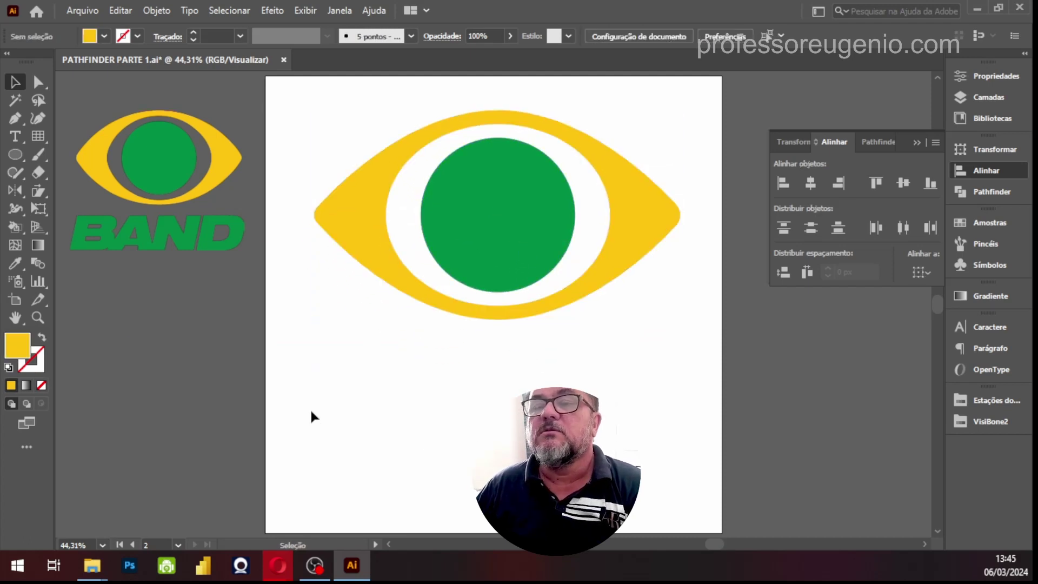
Step: Add the point text BAND on the artboard below the eye with the Type tool
left_click(16, 136)
left_click(369, 393)
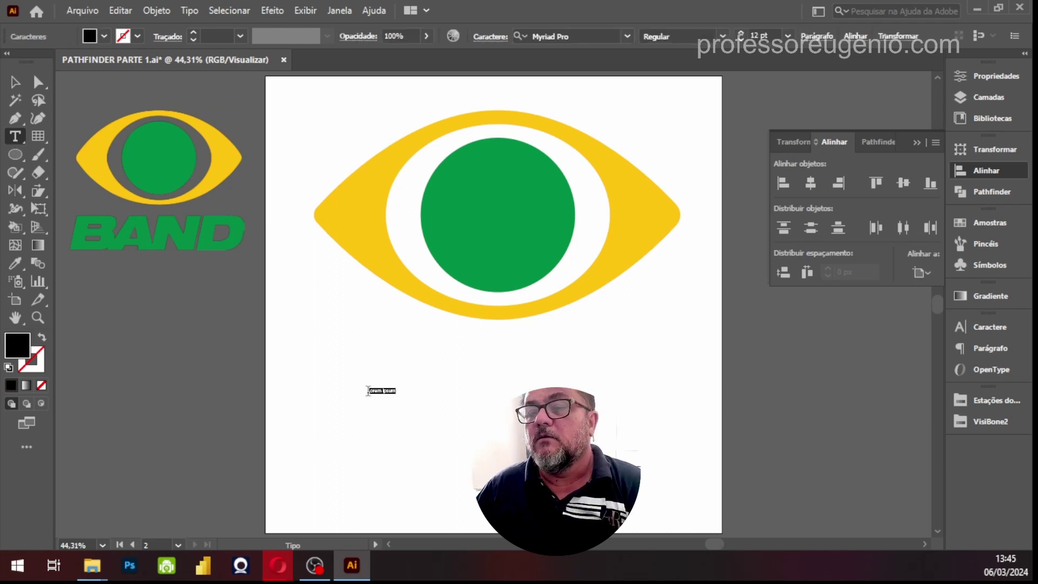
type("BAND")
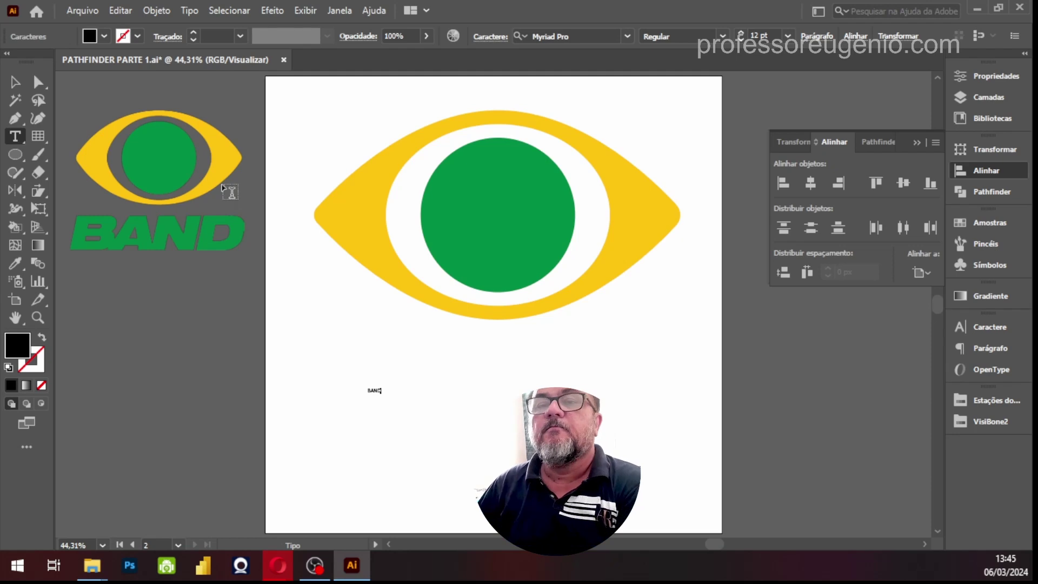
Step: Enlarge the BAND text to about 266 pt and place it directly beneath the eye
left_click(15, 83)
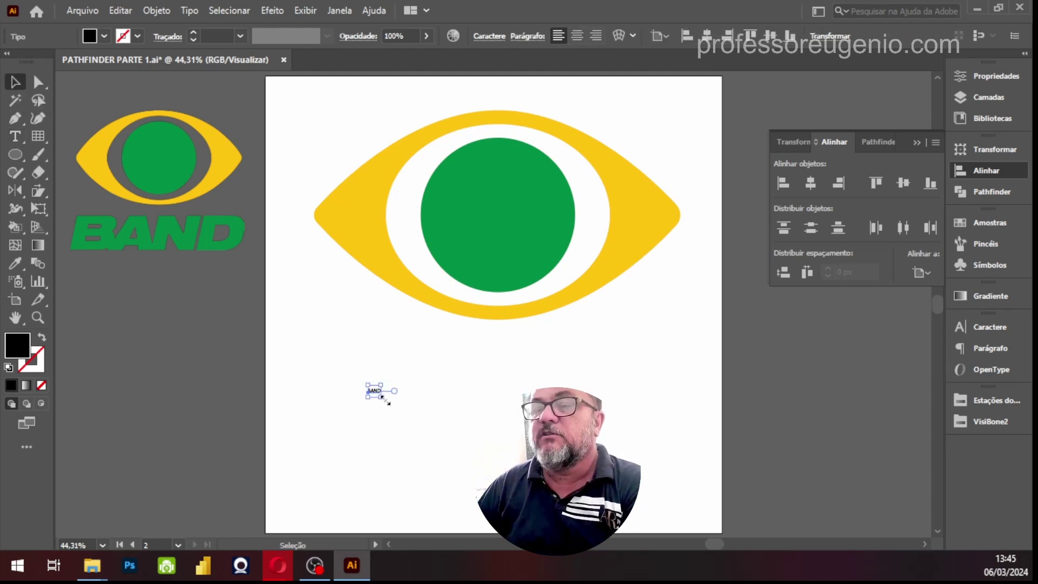
left_click_drag(381, 398, 457, 427)
left_click_drag(458, 388, 648, 306)
left_click_drag(641, 381, 642, 385)
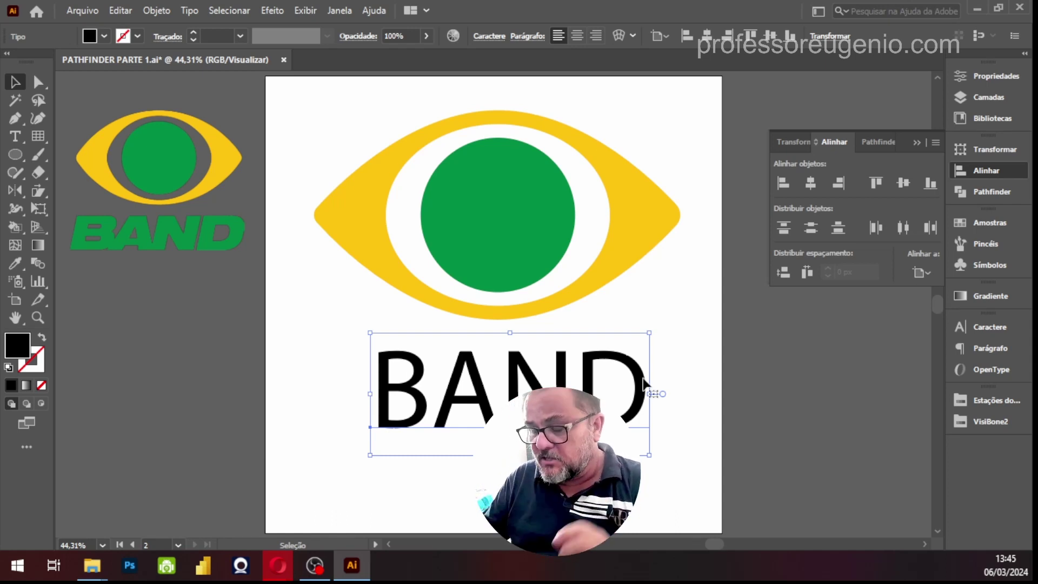
Step: Bring up the Character settings, close the OpenType settings, and float the Character settings over the artboard's upper right corner
key("ctrl+t")
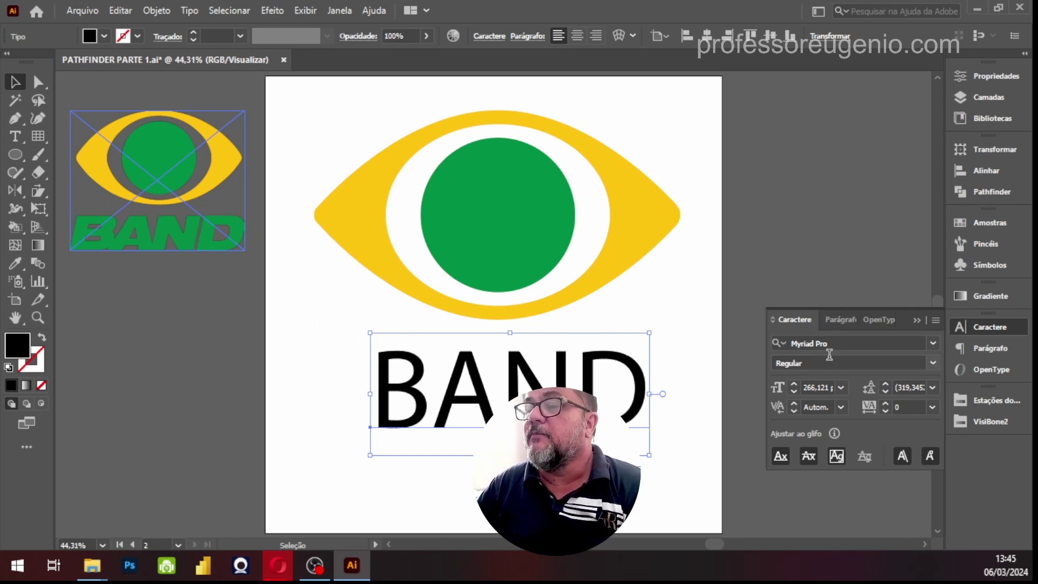
left_click(933, 344)
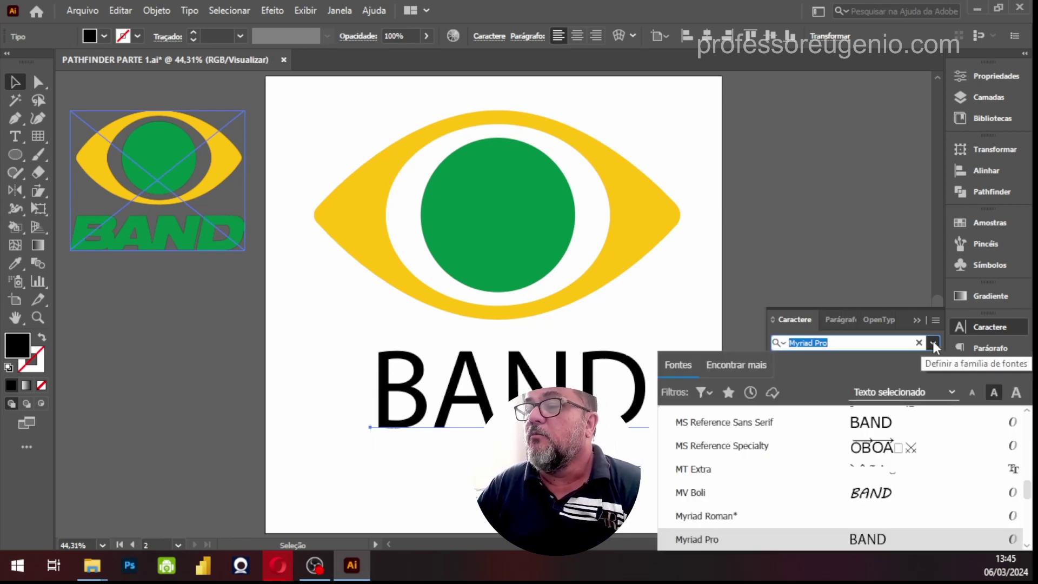
left_click(881, 311)
left_click_drag(879, 319, 657, 65)
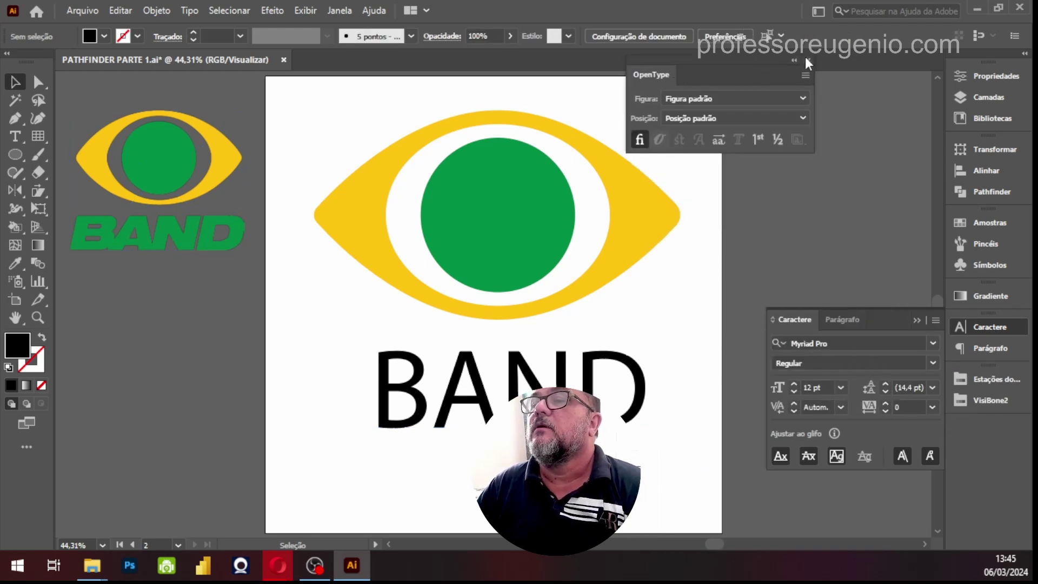
left_click(808, 62)
left_click_drag(794, 320, 686, 92)
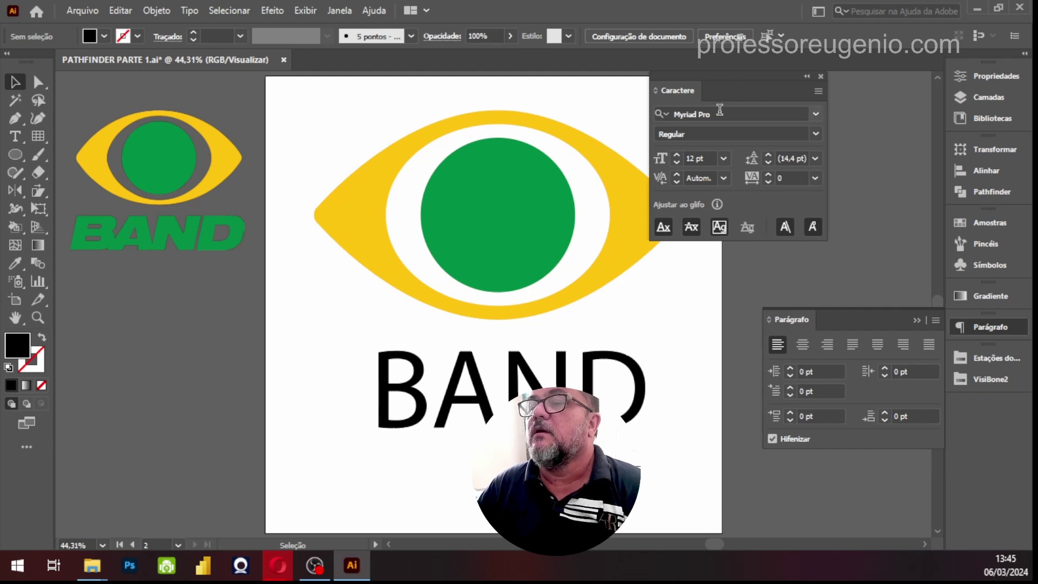
Step: Filter the font list to favourites and set the BAND text in TT Firs Neue Trl Black
left_click(816, 114)
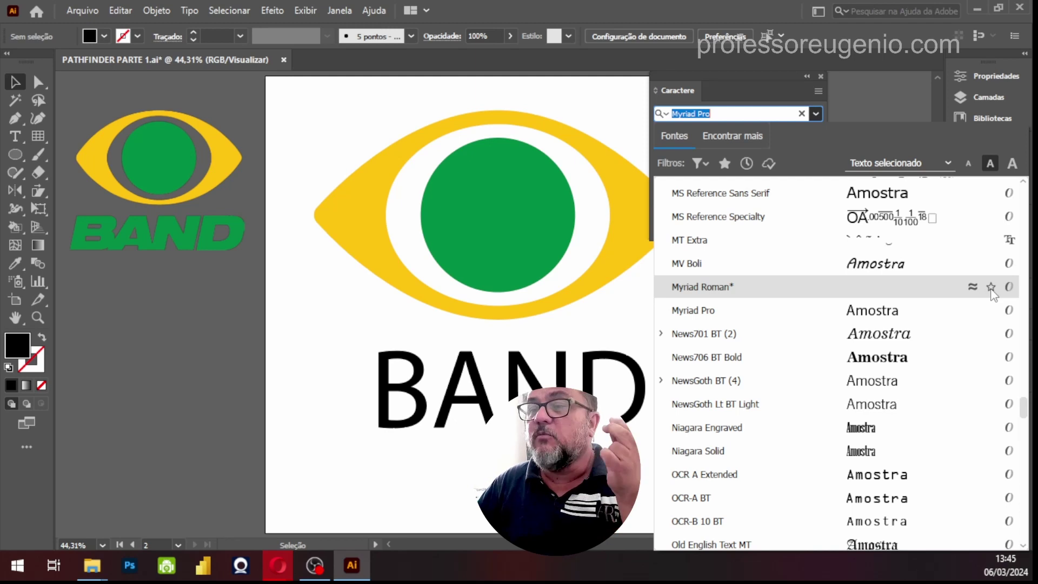
left_click(725, 165)
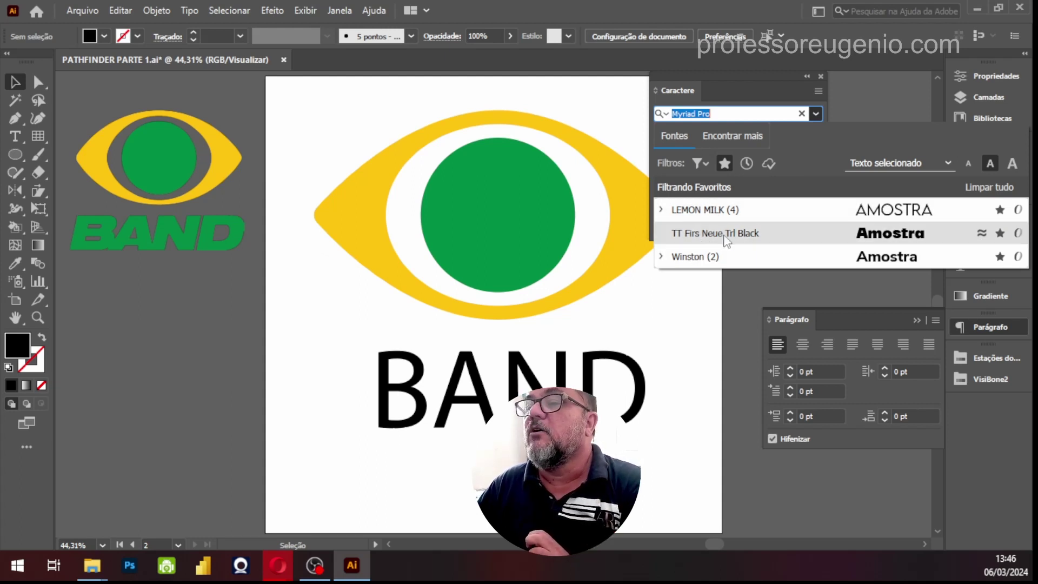
left_click(724, 235)
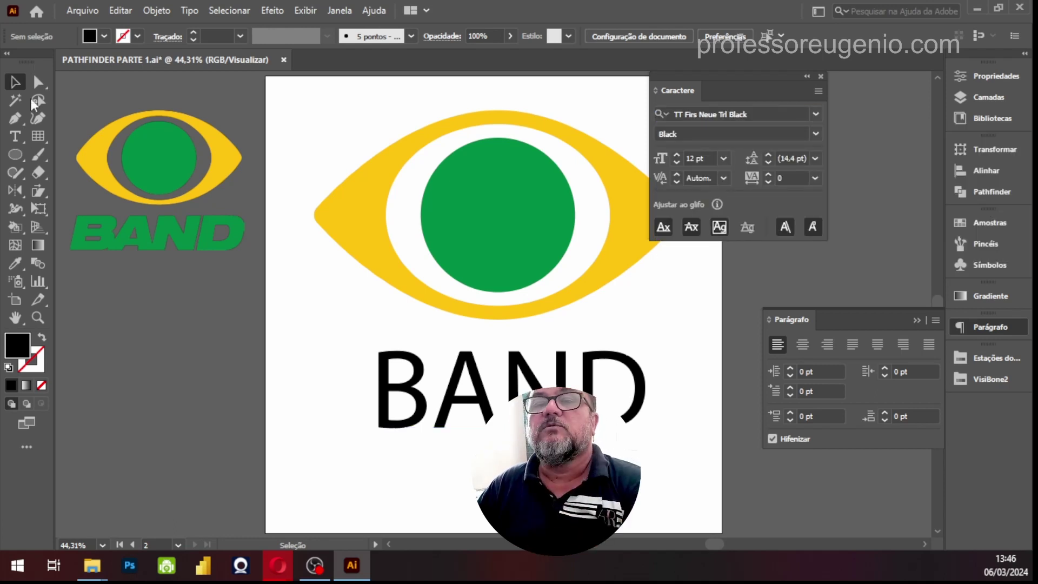
left_click_drag(527, 373, 514, 373)
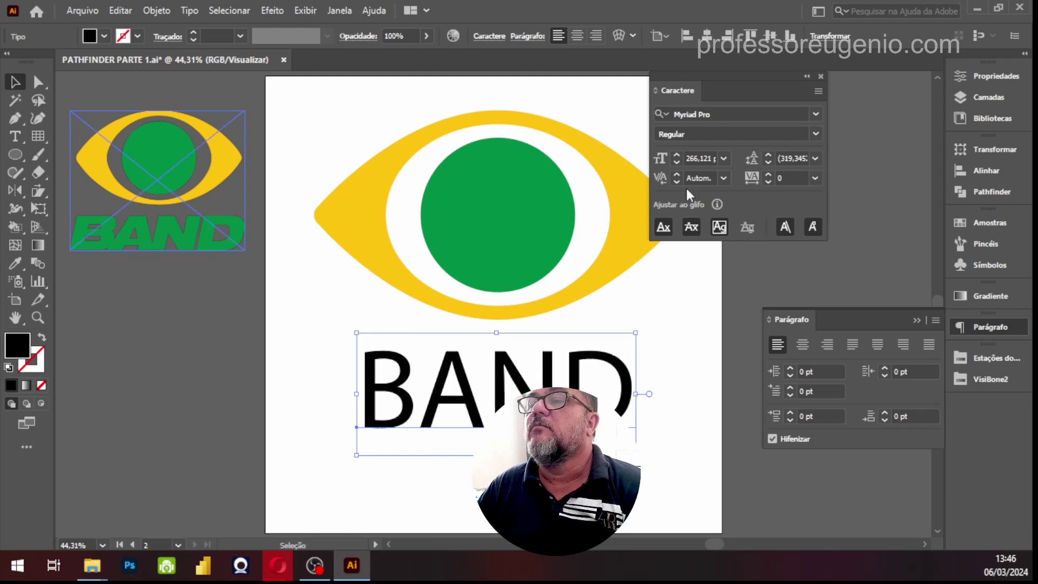
left_click(816, 114)
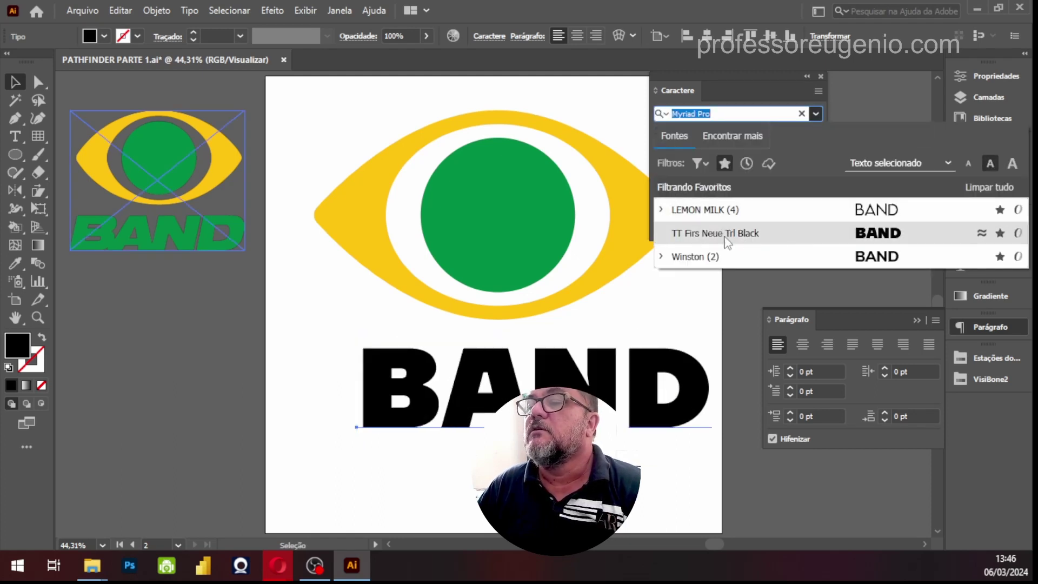
left_click(727, 234)
Step: Move the BAND text up and to the left so it sits roughly centred just under the eye
left_click_drag(605, 385, 578, 372)
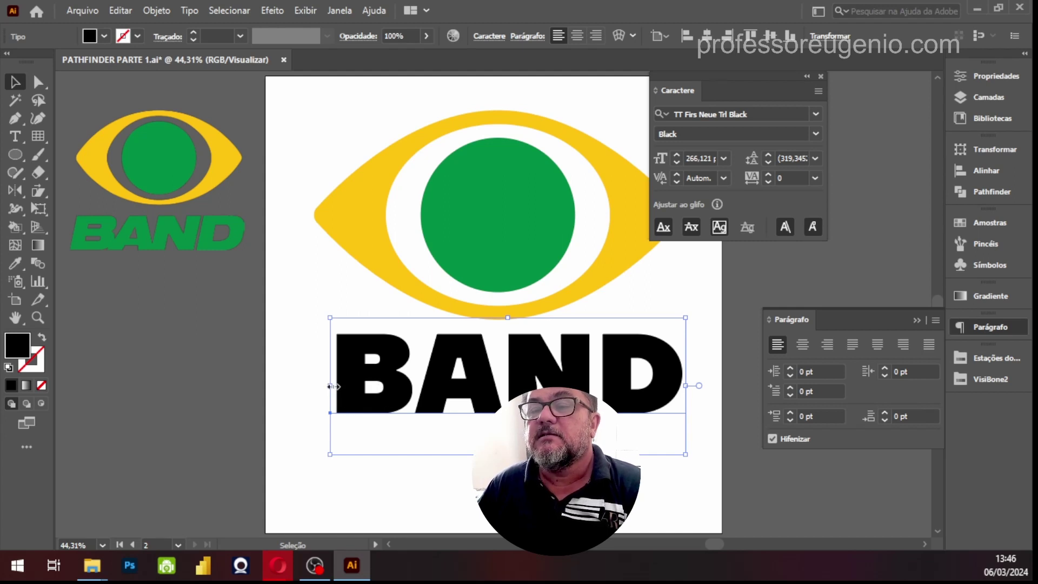
mouse_move(330, 386)
left_mouse_down()
mouse_move(307, 387)
mouse_move(332, 386)
left_mouse_up()
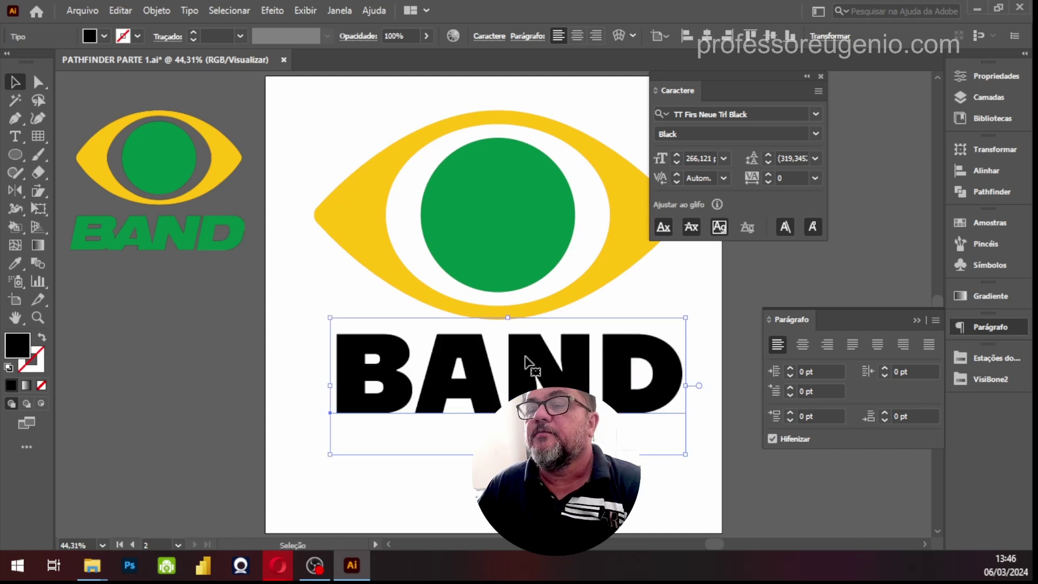
left_click_drag(547, 352, 541, 351)
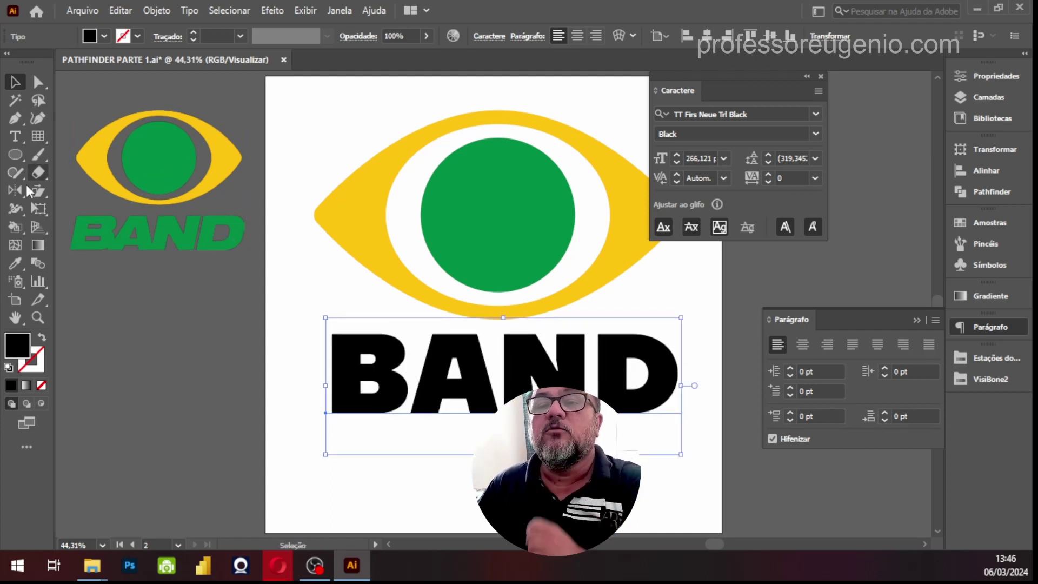
Step: Fill the BAND text with the green sampled from the reference logo's lettering using the Eyedropper
left_click(15, 264)
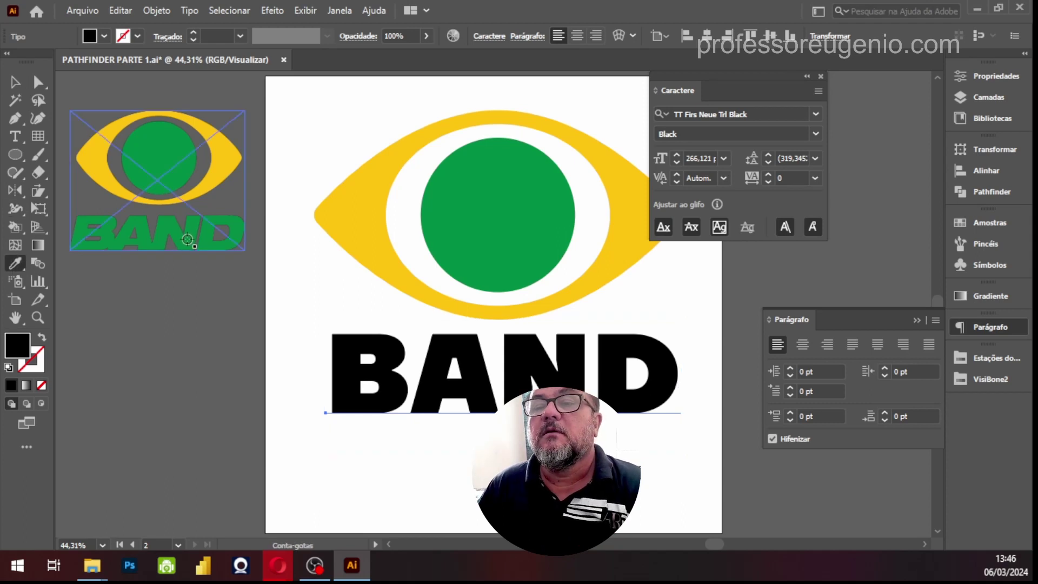
left_click(187, 235)
left_click(10, 83)
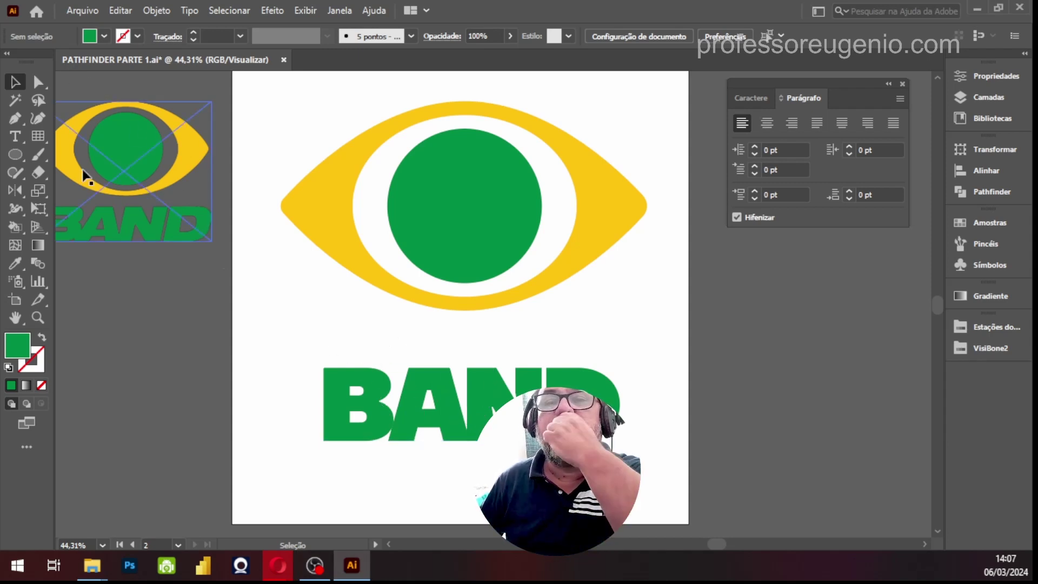
Step: Select the BAND text, nudging it slightly to the right, and switch the toolbar to the basic tool set
mouse_move(453, 402)
left_mouse_down()
mouse_move(476, 370)
mouse_move(458, 399)
left_mouse_up()
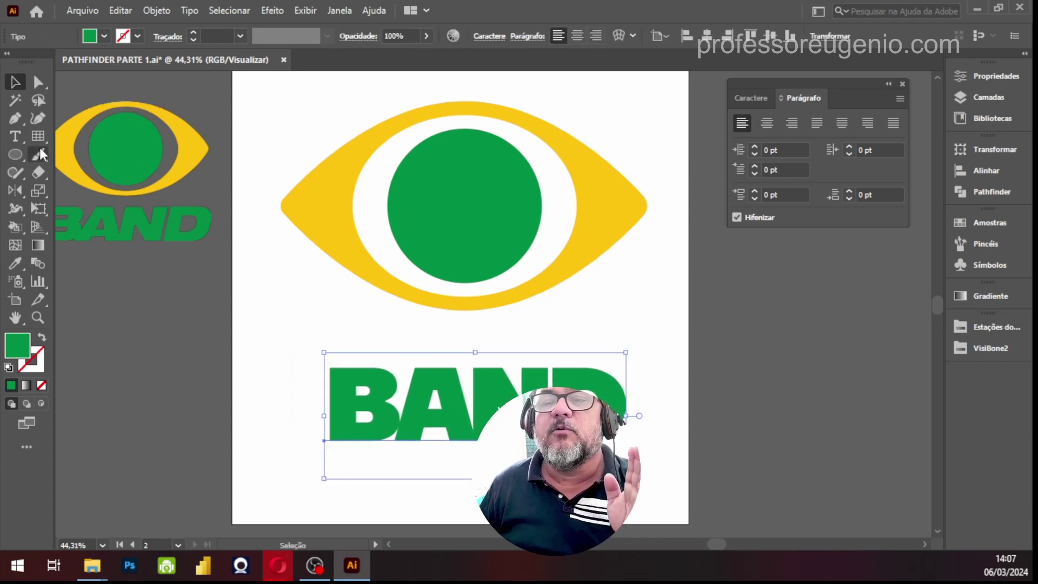
left_click(40, 193)
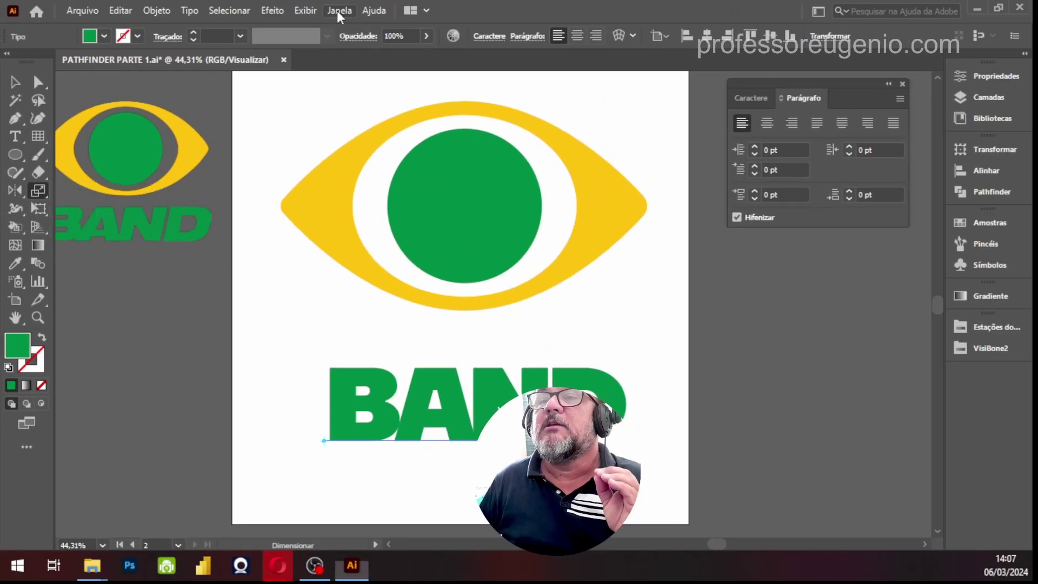
left_click(340, 11)
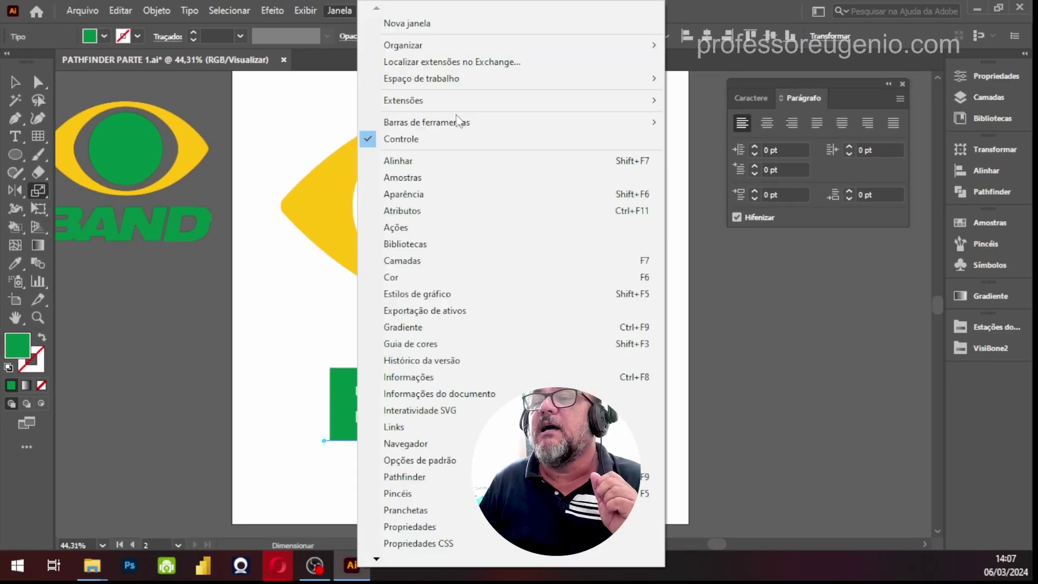
mouse_move(459, 123)
left_click(712, 144)
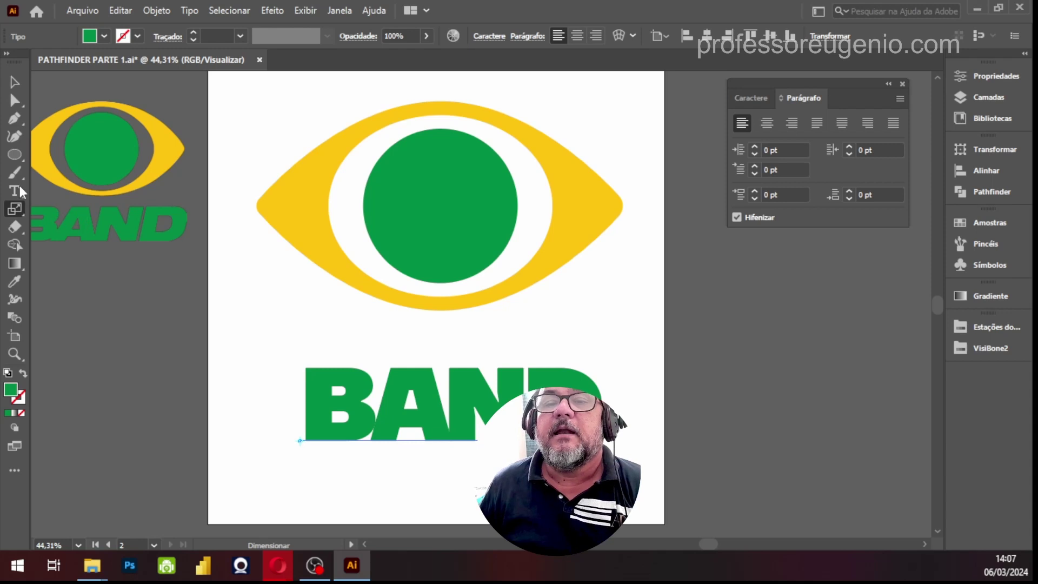
Step: Start an exact shear of the BAND text about a point on its baseline, previewed along the horizontal axis
left_click(24, 214)
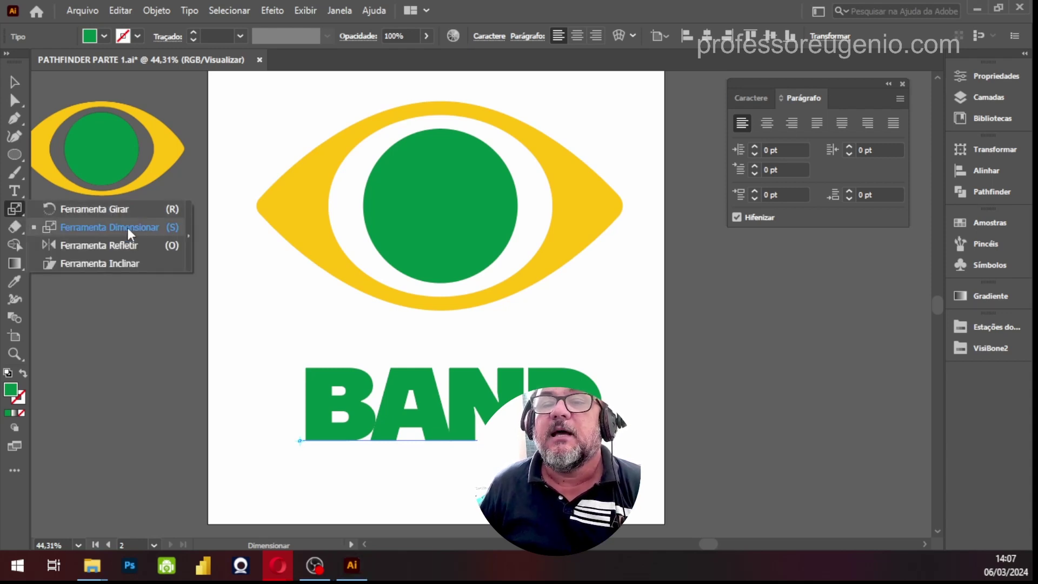
left_click(100, 263)
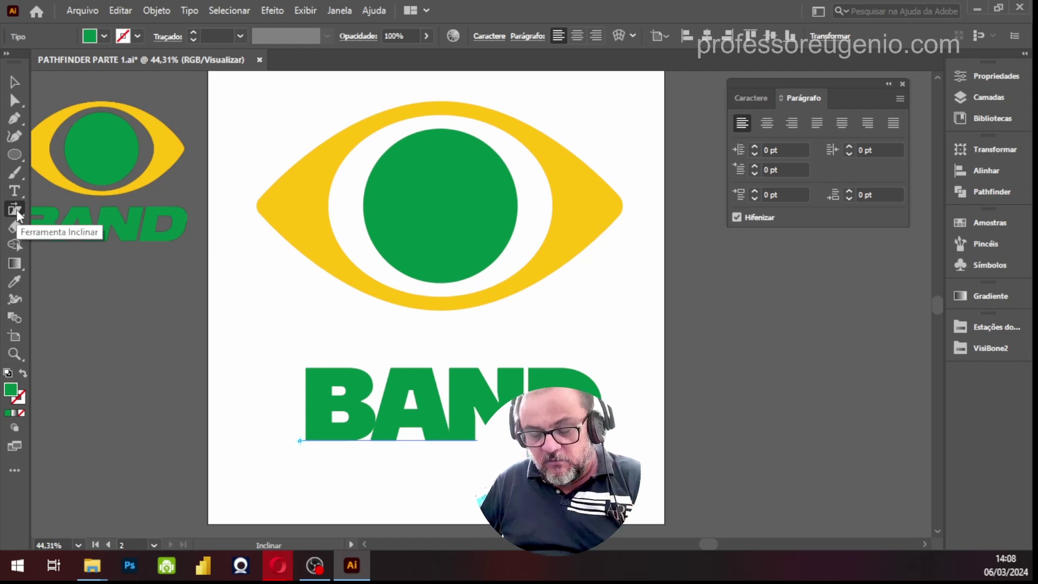
key("alt")
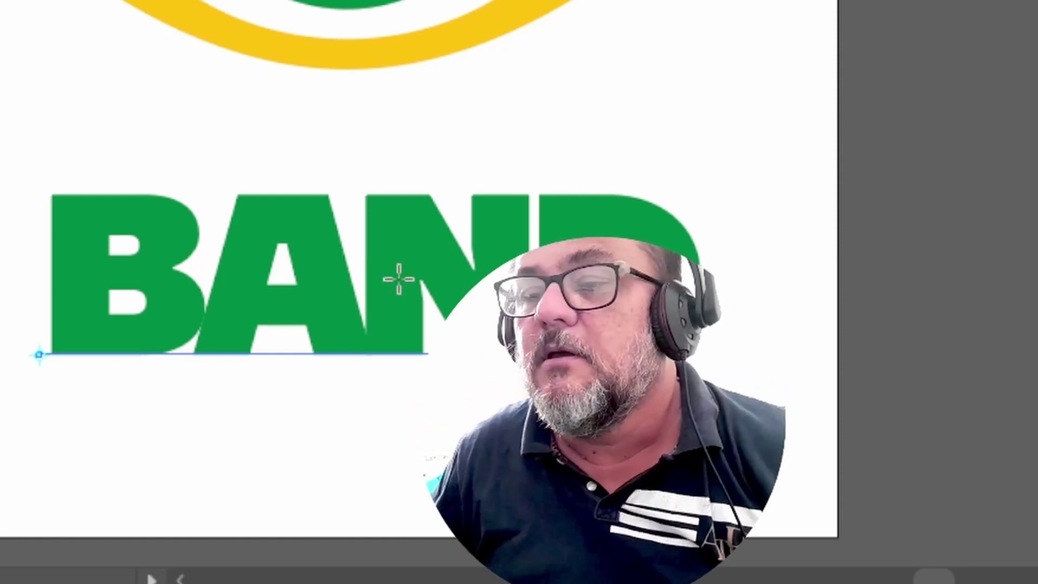
left_click(373, 349, "alt")
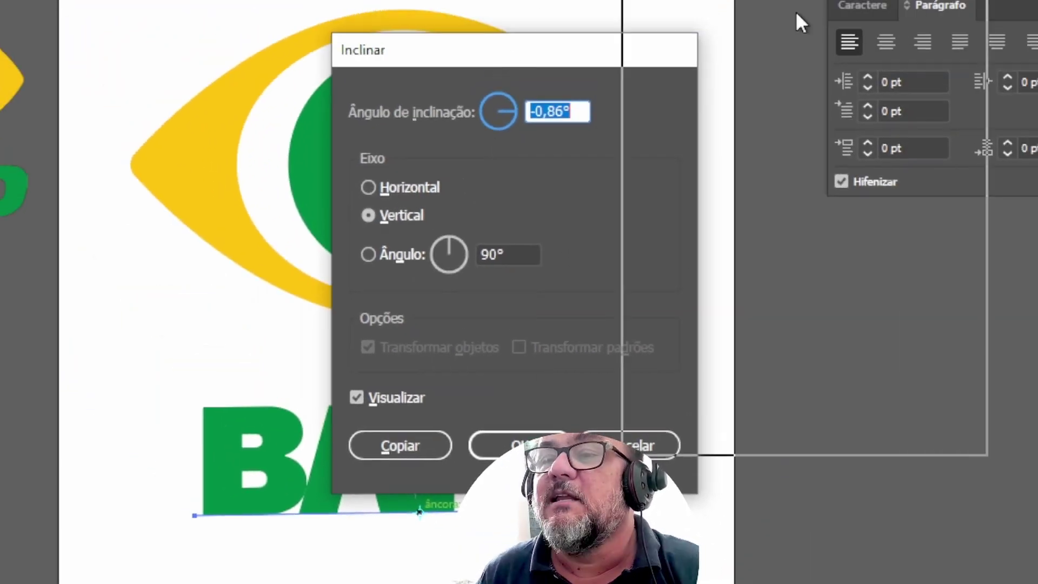
left_click_drag(801, 23, 694, 1)
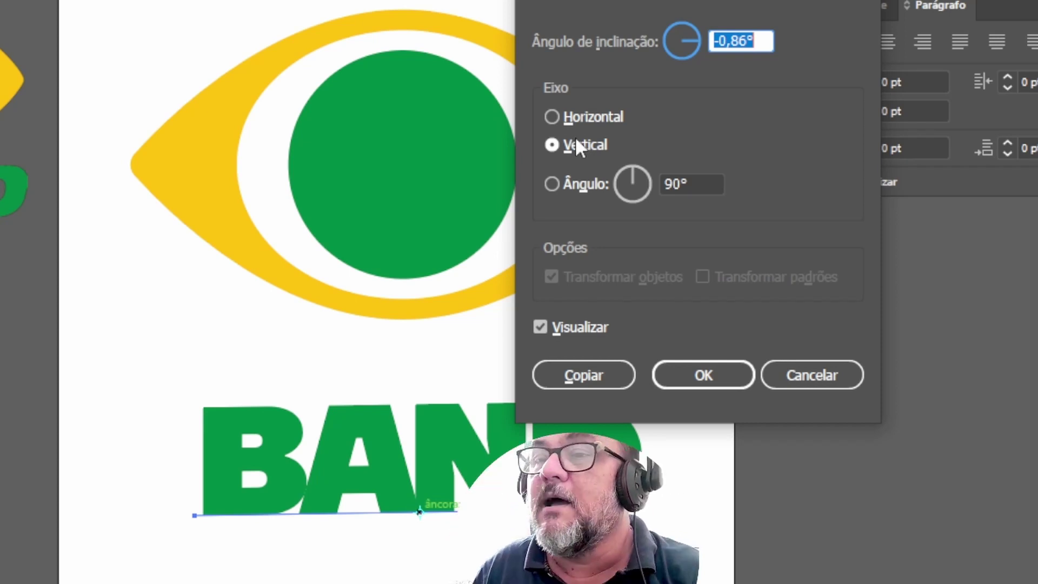
left_click(551, 116)
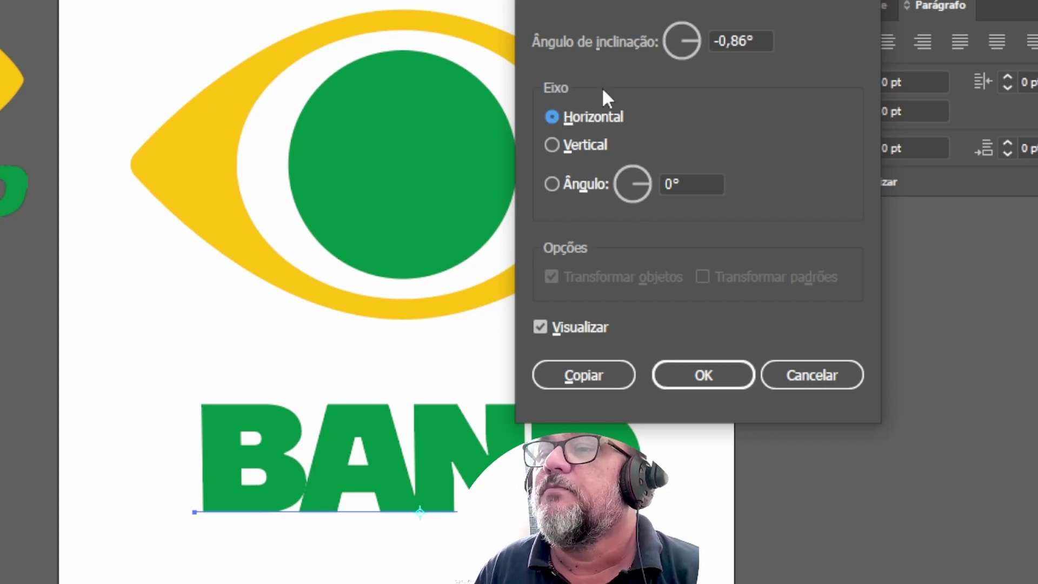
Step: Try shear angles from 13° to 24° on the BAND text and apply a 16° slant
left_click(764, 44)
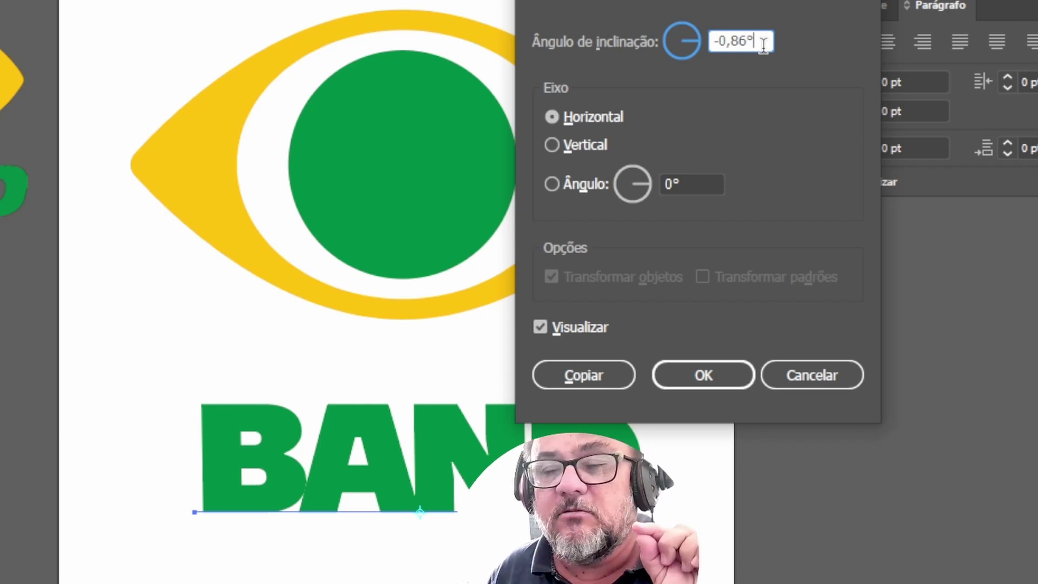
key("ctrl+a")
type("13")
key("Tab")
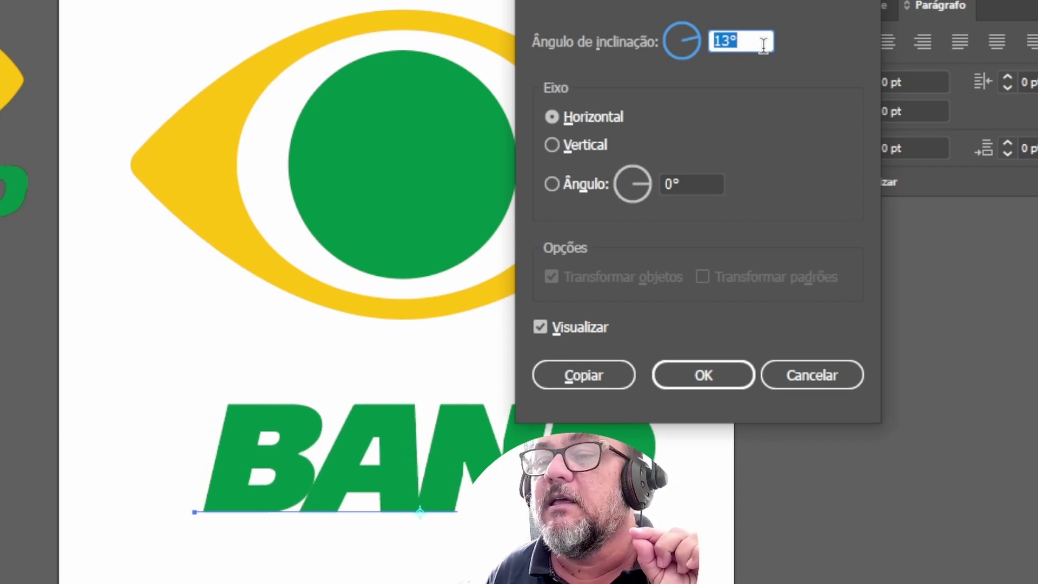
key("Up")
key("Up")
key("Up")
key("Up")
key("Up")
key("Up")
key("Up")
key("Up")
key("Up")
key("Up")
key("Up")
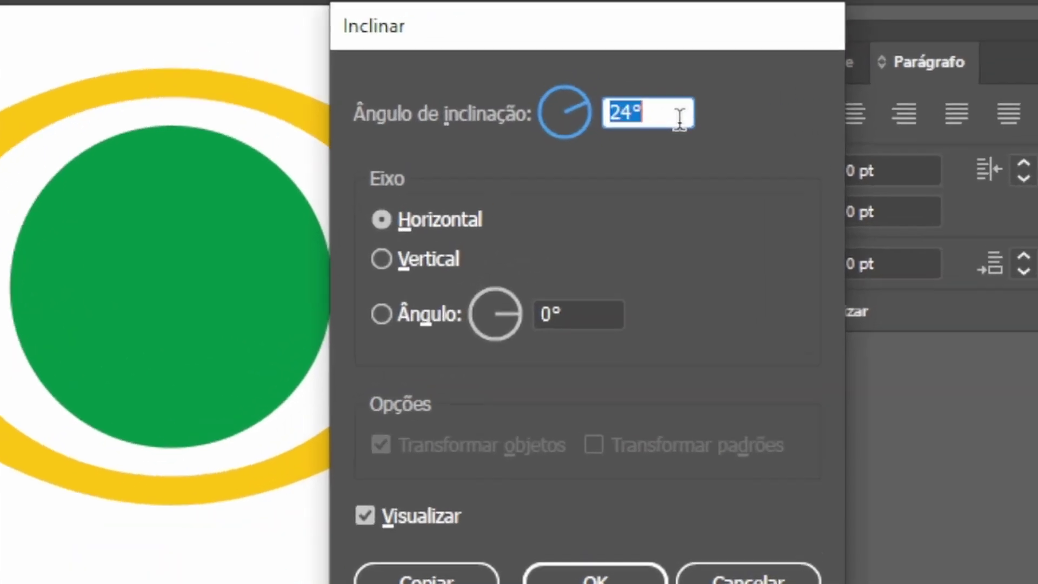
key("Down")
key("Down")
key("Down")
key("Down")
key("Down")
key("Down")
key("Down")
key("Down")
key("Down")
key("Down")
key("Up")
key("Up")
key("Up")
key("Up")
key("Down")
key("Down")
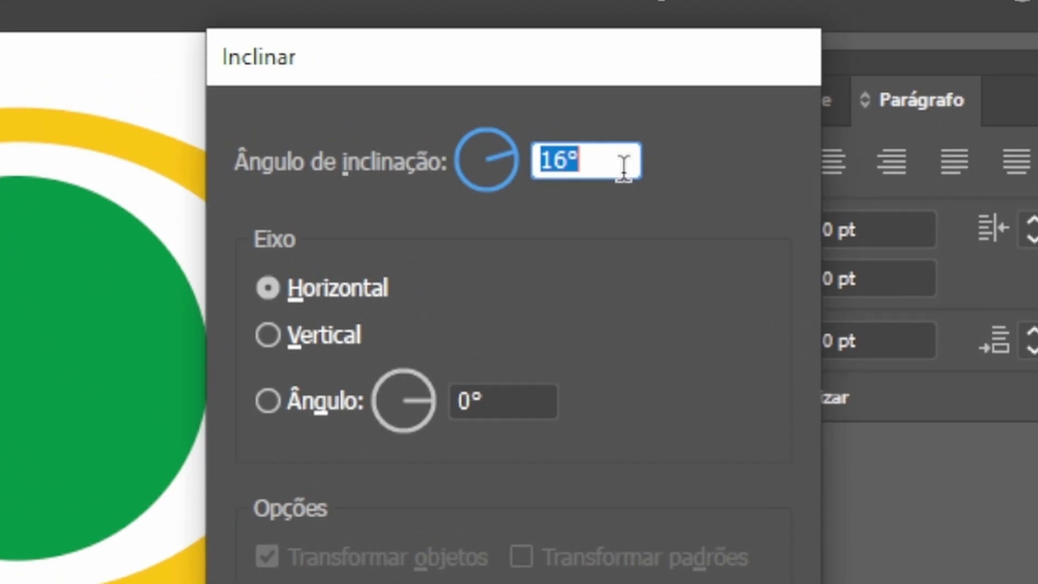
key("Down")
key("Up")
key("Up")
key("Up")
key("Down")
key("Down")
key("Down")
key("Up")
key("Up")
key("Down")
key("Return")
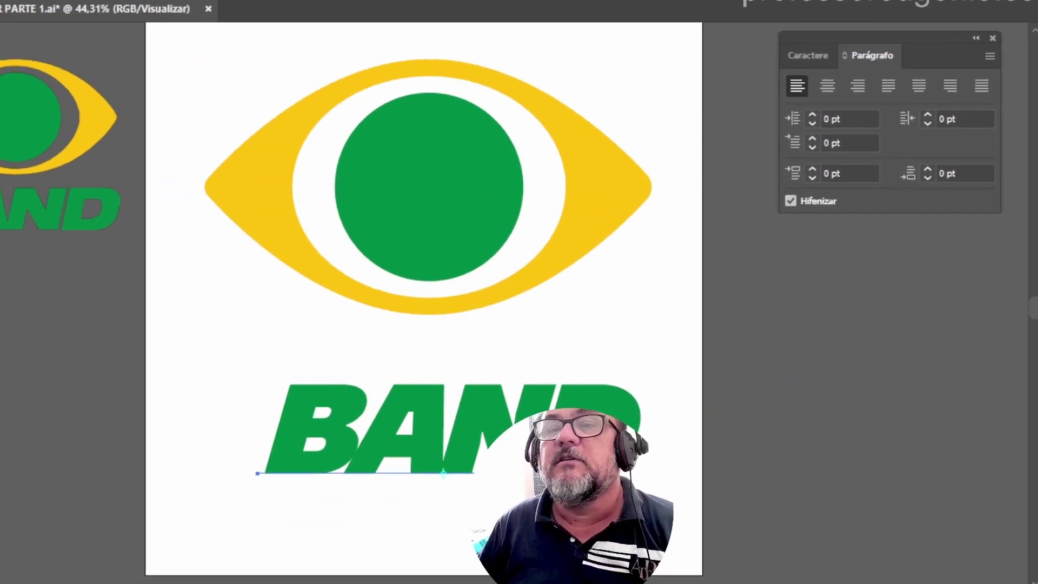
Step: Move the slanted BAND text up beneath the eye, align it with the eye's left tip and enlarge it to roughly the eye's width
key("v")
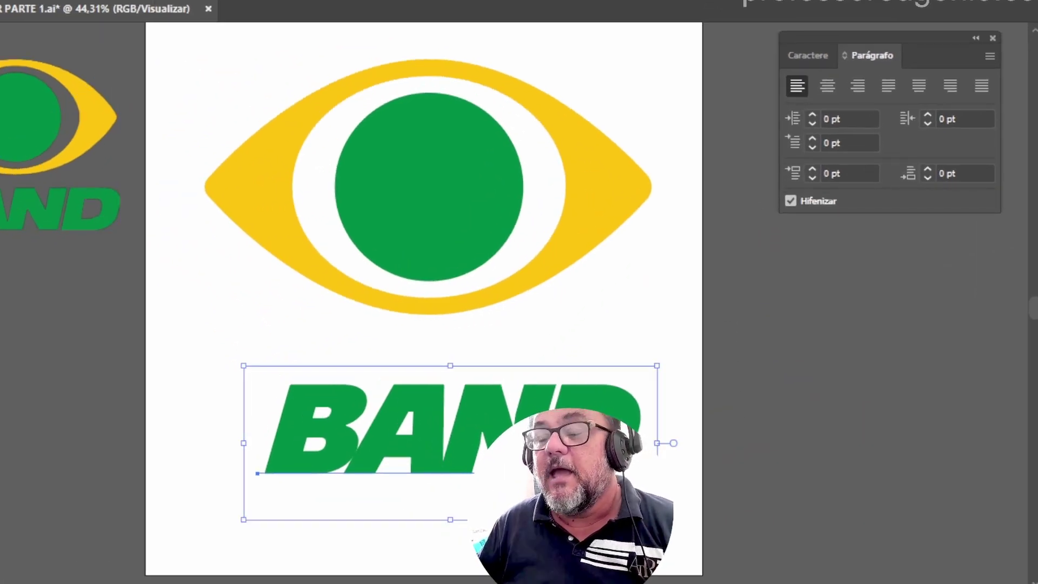
left_click_drag(513, 430, 497, 398)
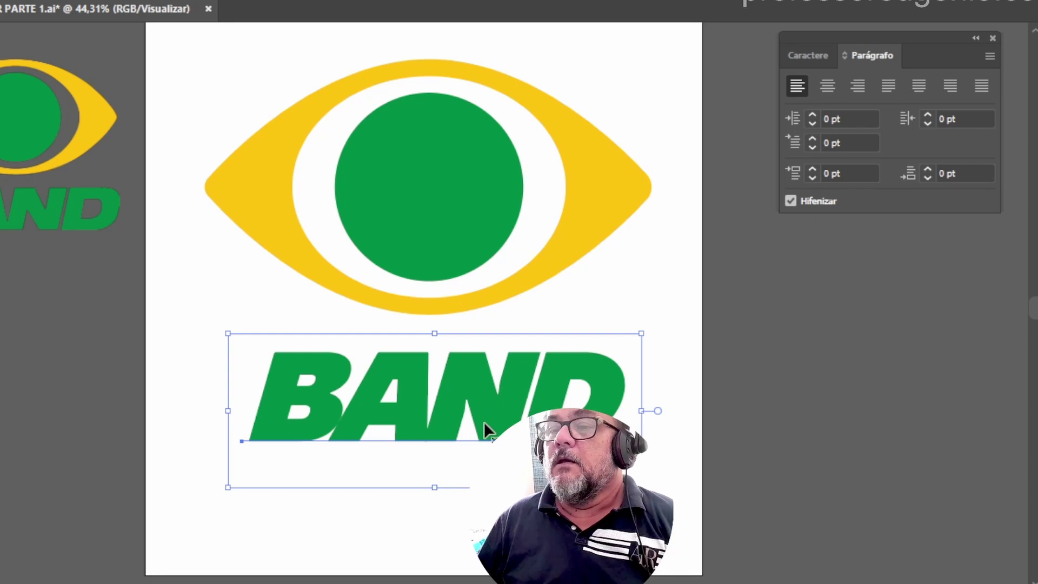
left_click_drag(490, 412, 440, 400)
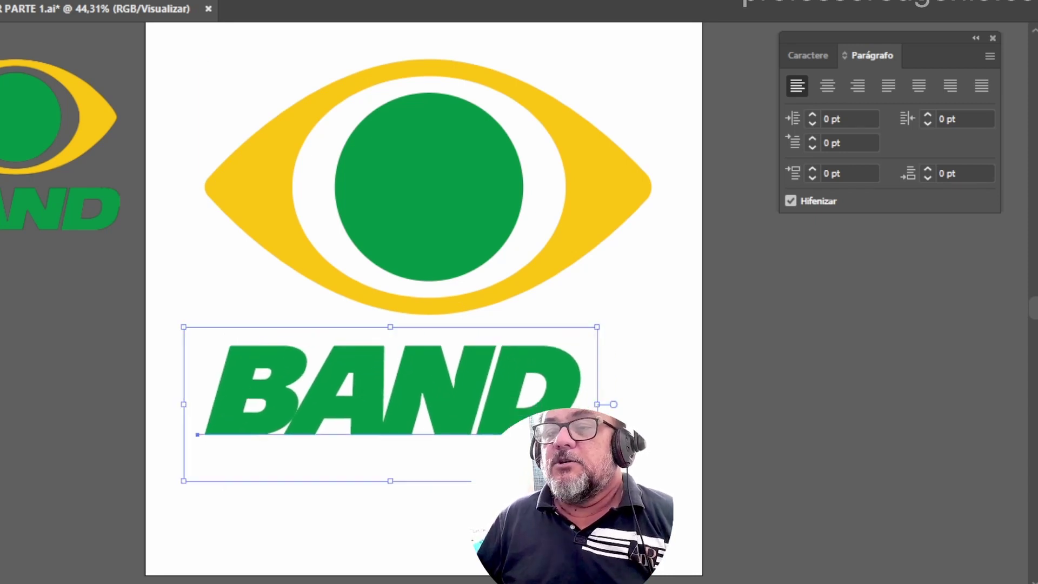
left_click_drag(597, 482, 660, 505)
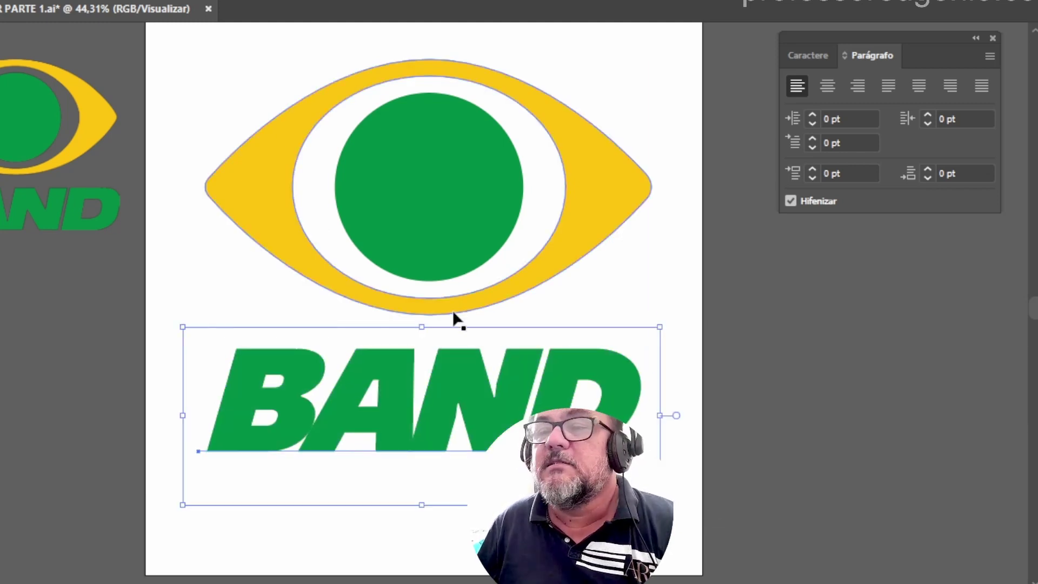
Step: Set the tracking of the BAND text to -69
left_click(816, 58)
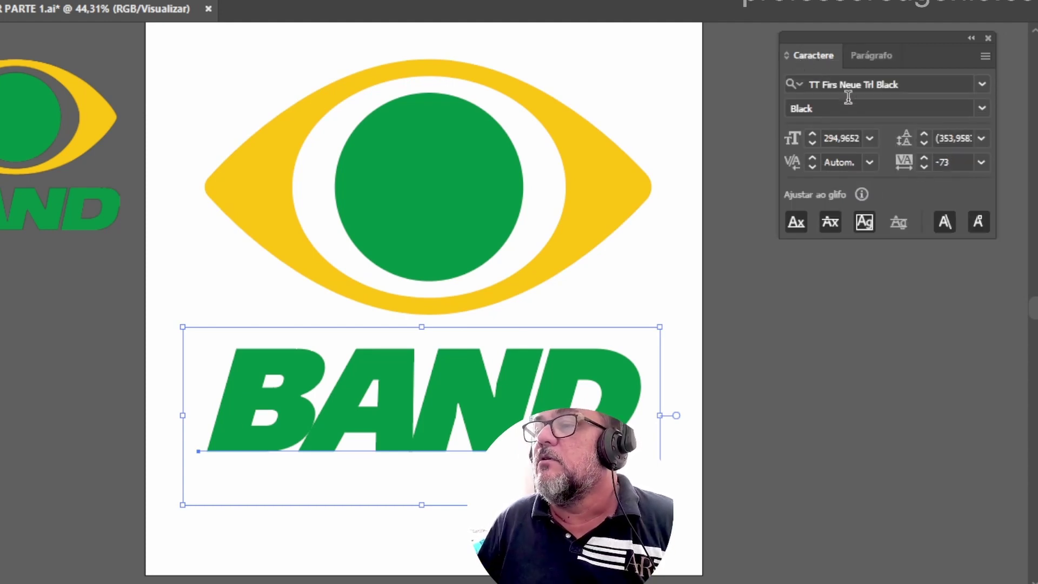
left_click_drag(860, 35, 825, 34)
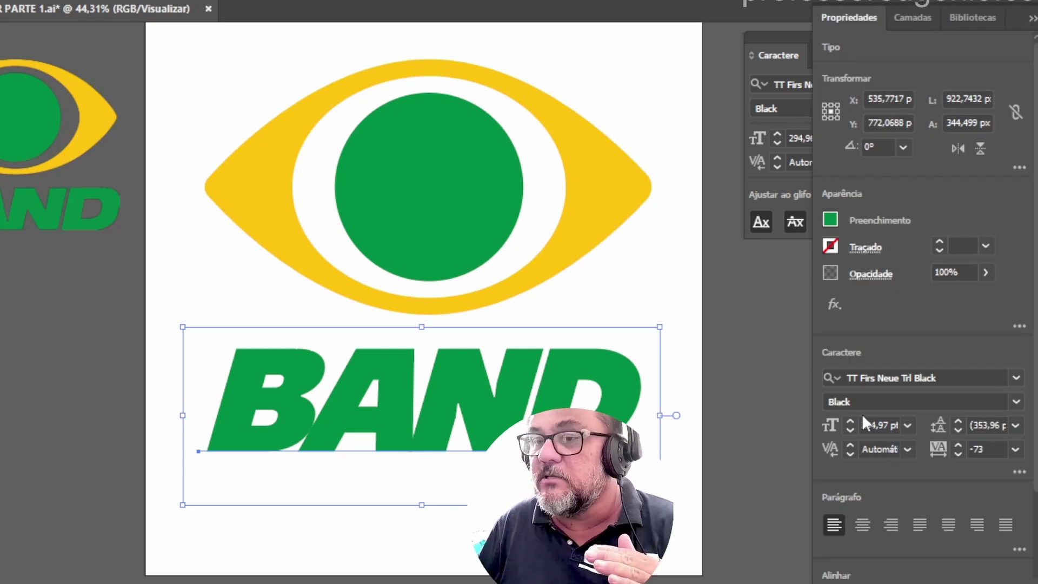
left_click(961, 377)
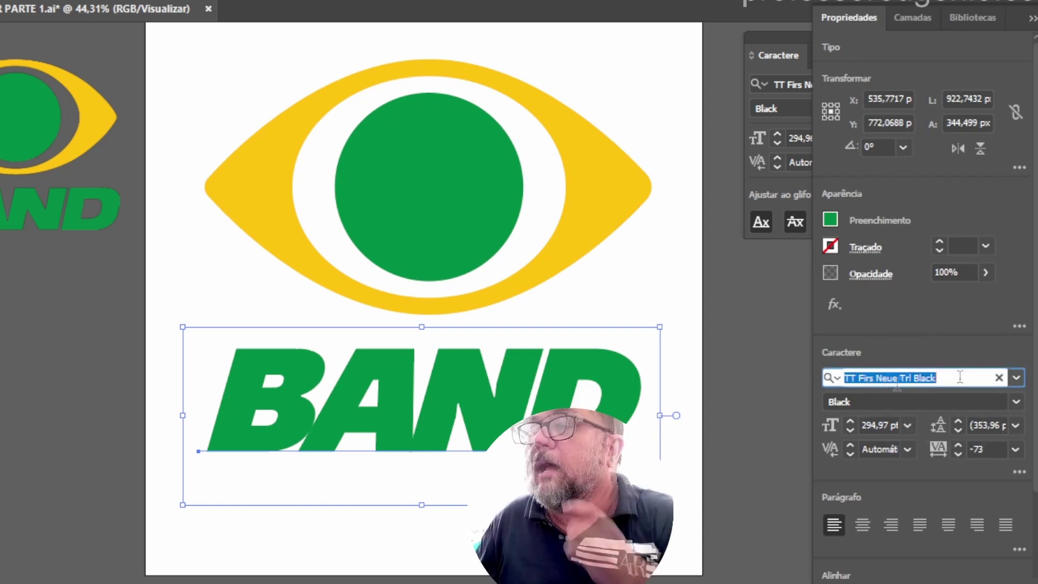
left_click(992, 450)
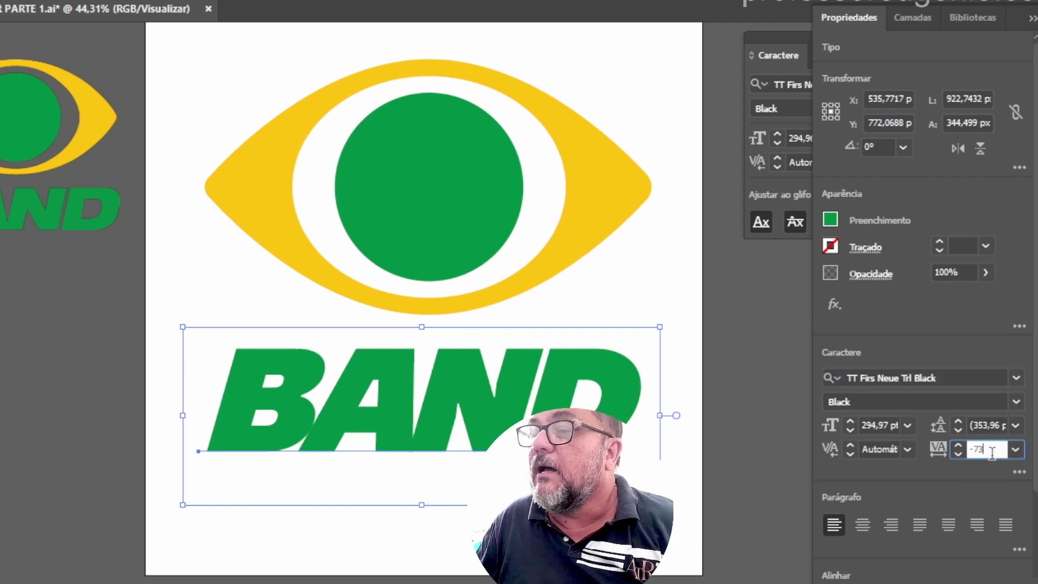
key("Down")
key("Down")
key("Down")
key("Down")
key("Down")
key("Down")
key("Down")
key("Down")
key("Down")
key("Down")
key("Down")
key("Down")
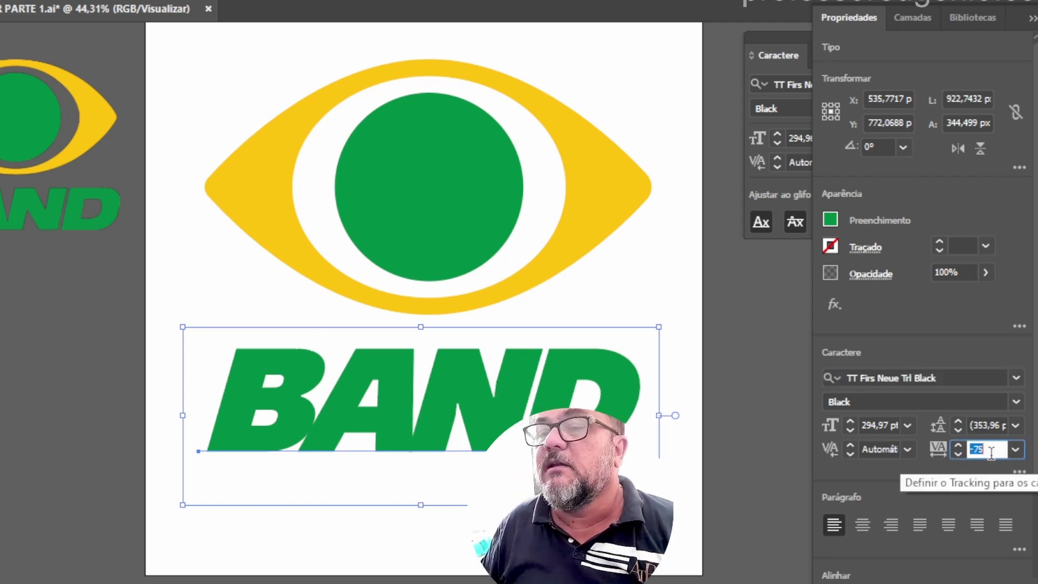
key("Up")
key("Up")
key("Up")
key("Up")
key("Up")
key("Up")
key("Up")
key("Up")
key("Up")
key("Up")
key("Up")
key("Up")
key("Up")
key("Up")
key("Up")
key("Up")
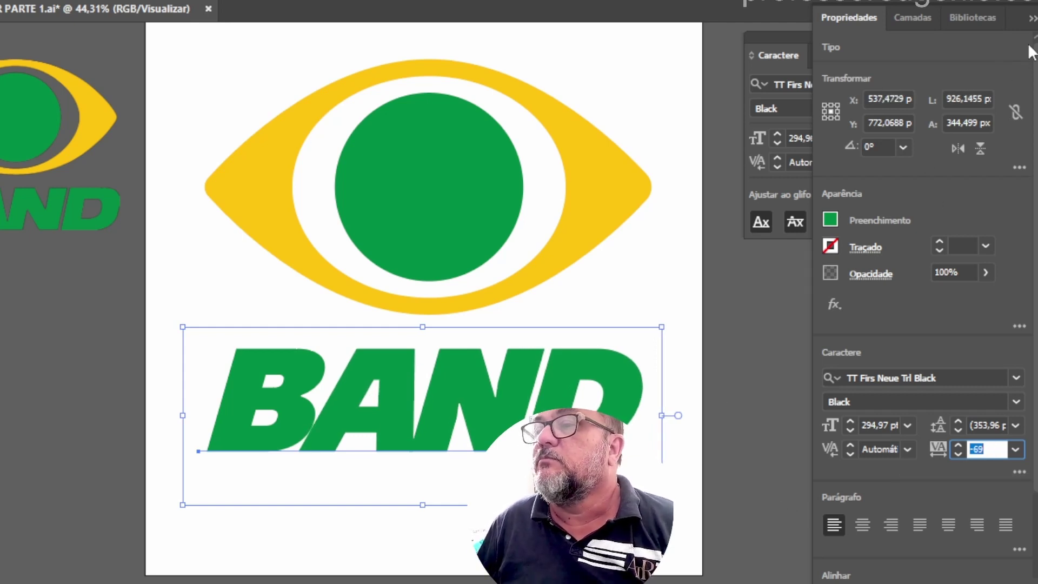
Step: Collapse the text properties and dock the floating Character and Paragraph panels below the other collapsed panels
left_click(1032, 20)
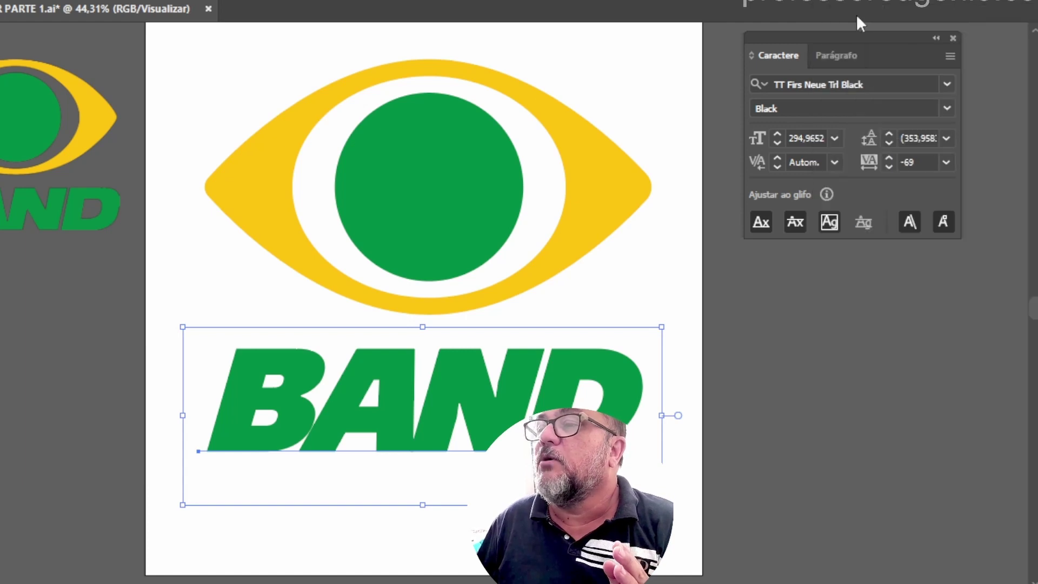
left_click_drag(857, 40, 817, 106)
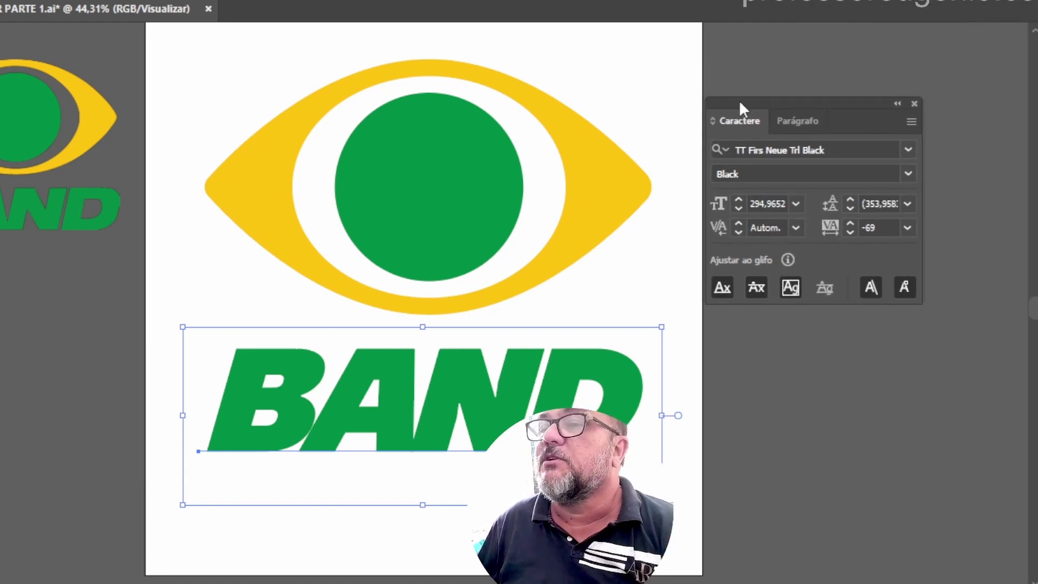
left_click_drag(739, 99, 1031, 381)
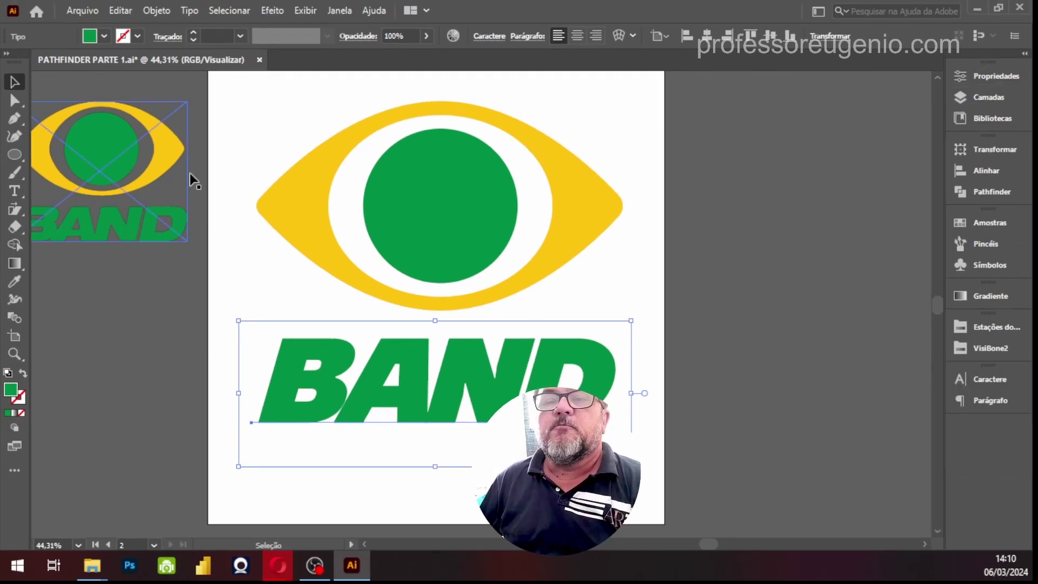
Step: Nudge the BAND text slightly up and to the right beneath the eye, then deselect it
left_click_drag(501, 394, 510, 396)
left_click(732, 326)
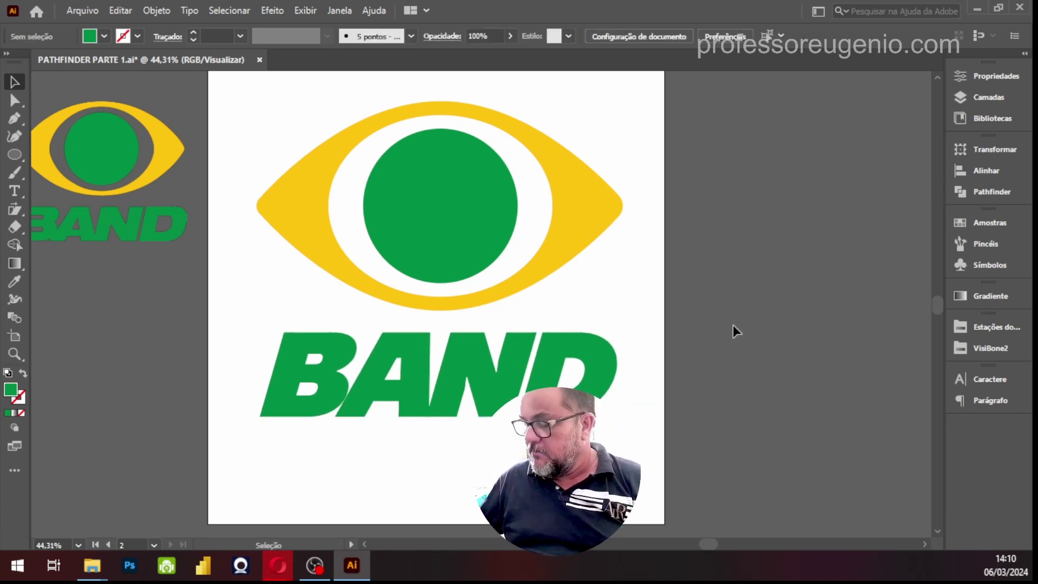
left_click_drag(673, 312, 490, 278)
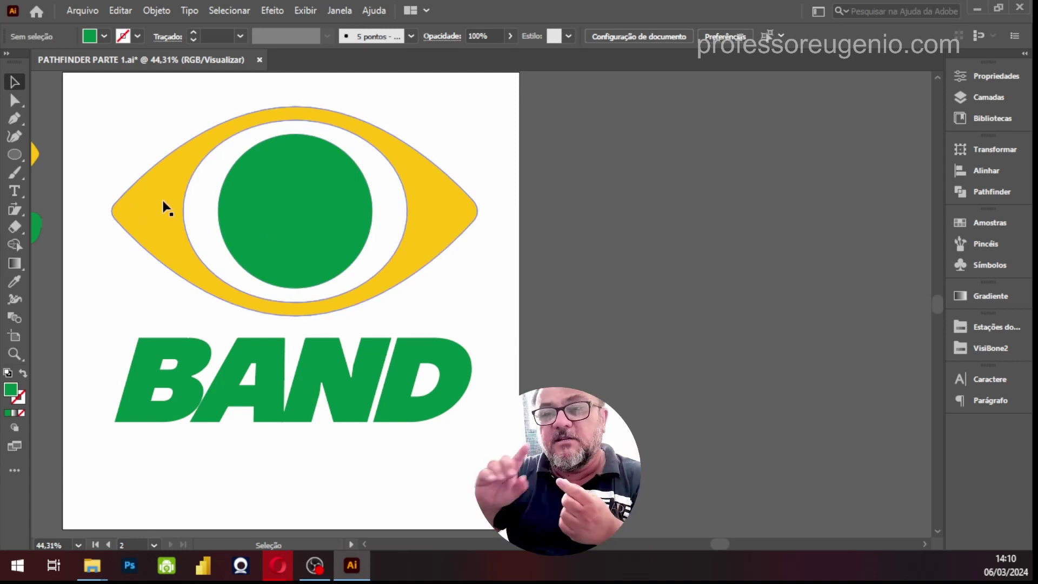
left_click(14, 100)
left_click(129, 212)
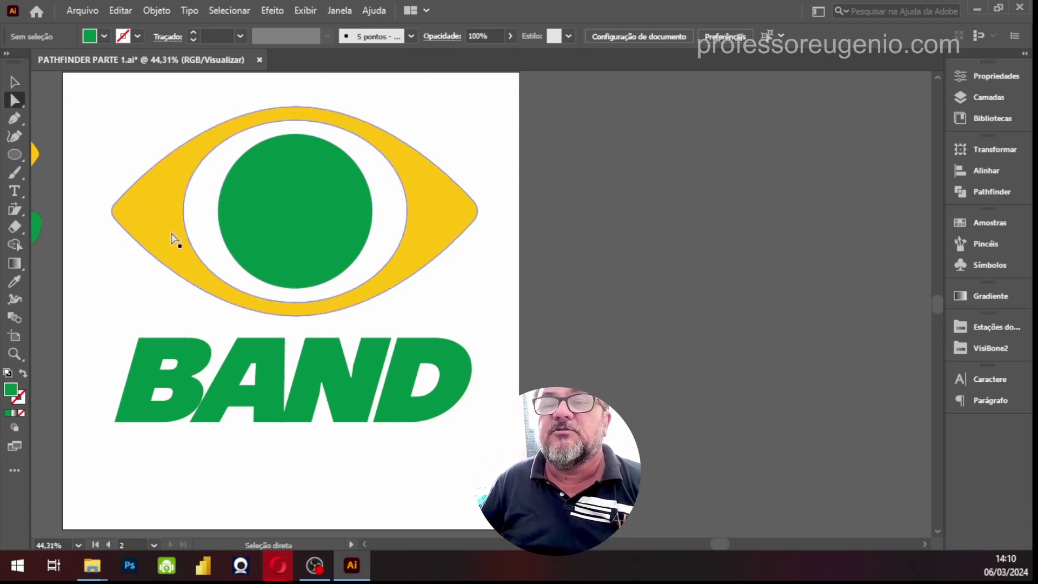
left_click(125, 214)
mouse_move(125, 216)
left_mouse_down()
mouse_move(162, 216)
mouse_move(107, 216)
mouse_move(131, 217)
left_mouse_up()
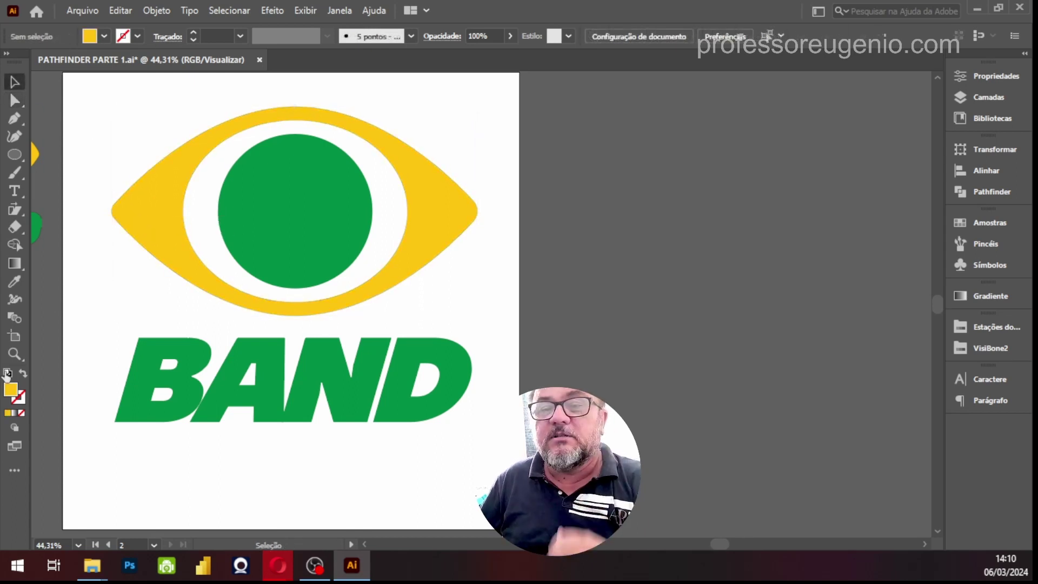
Step: Duplicate the 1080 × 1080 px Band logo artboard with its artwork using the Artboard tool, then return to the Selection tool
left_click(15, 334)
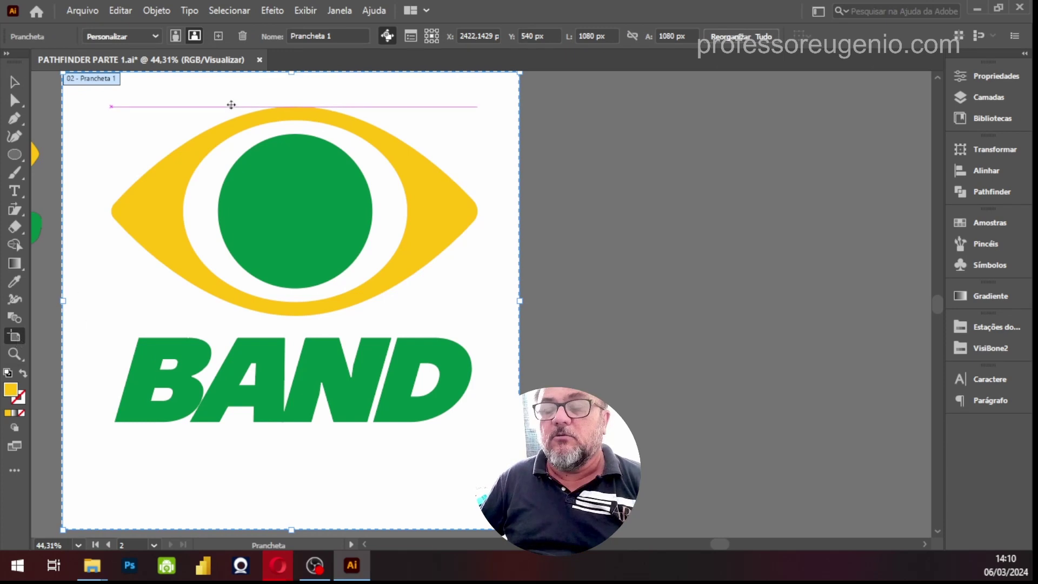
left_click(231, 103)
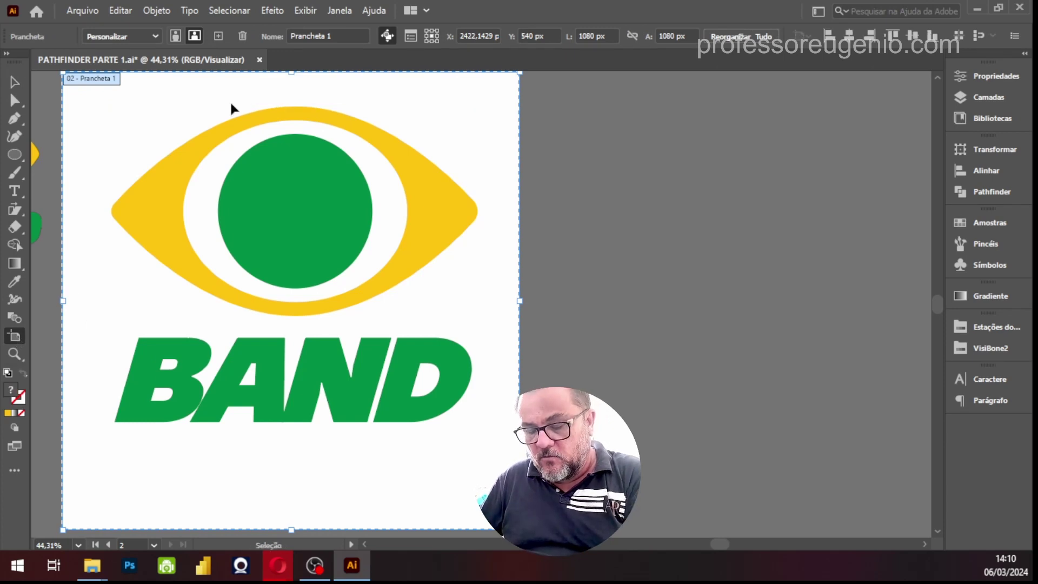
key("ctrl+c")
key("ctrl+v")
mouse_move(582, 97)
left_mouse_down()
mouse_move(242, 136)
mouse_move(244, 112)
mouse_move(568, 110)
left_mouse_up()
left_click_drag(668, 204, 339, 182)
left_click(17, 79)
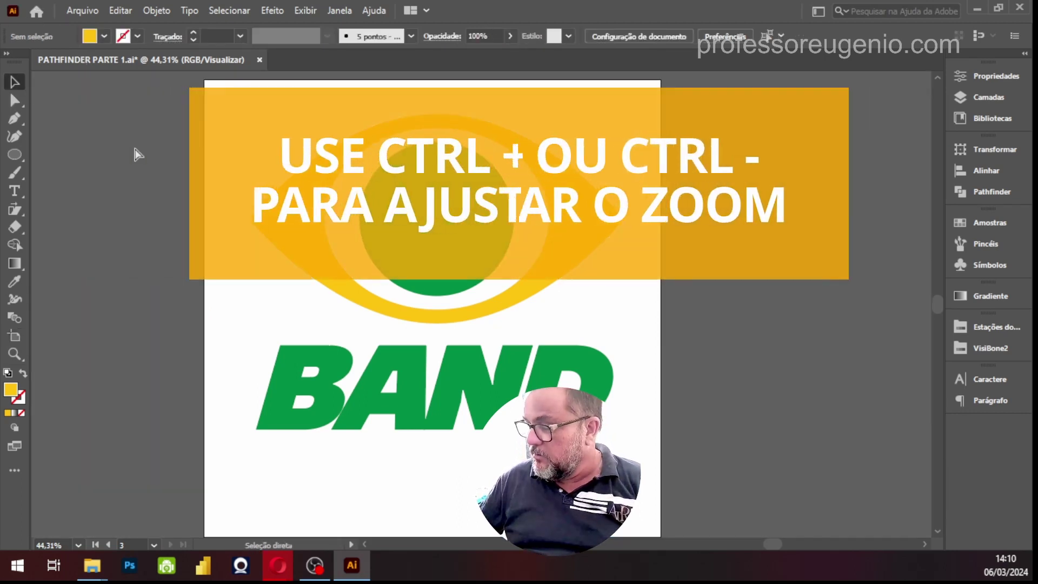
Step: Delete the copied eye and BAND lettering from the duplicated artboard, leaving the artboard blank
key("ctrl+minus")
key("ctrl+minus")
key("ctrl+minus")
key("ctrl+minus")
key("ctrl+minus")
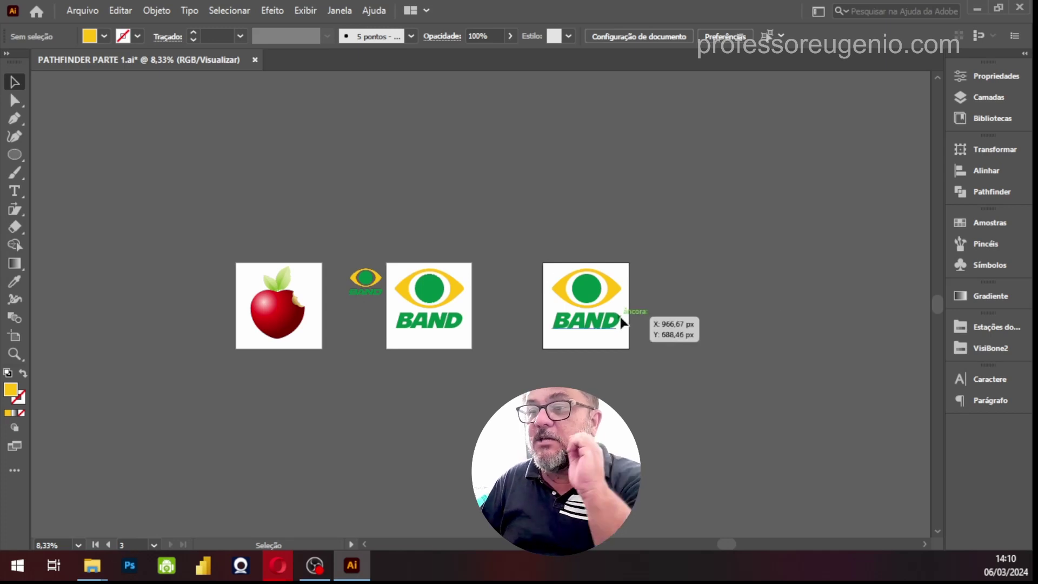
left_click(609, 330)
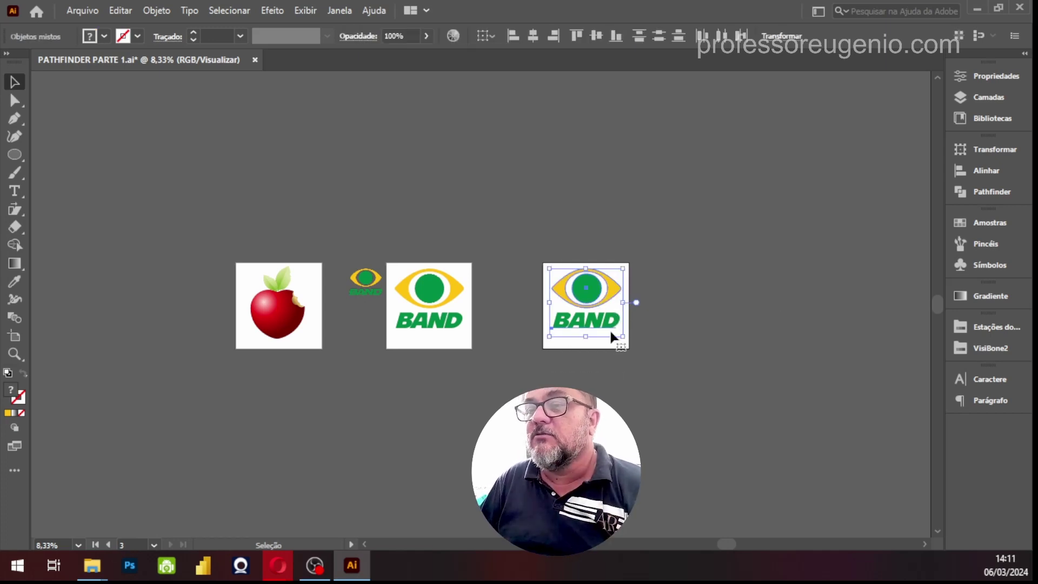
key("Delete")
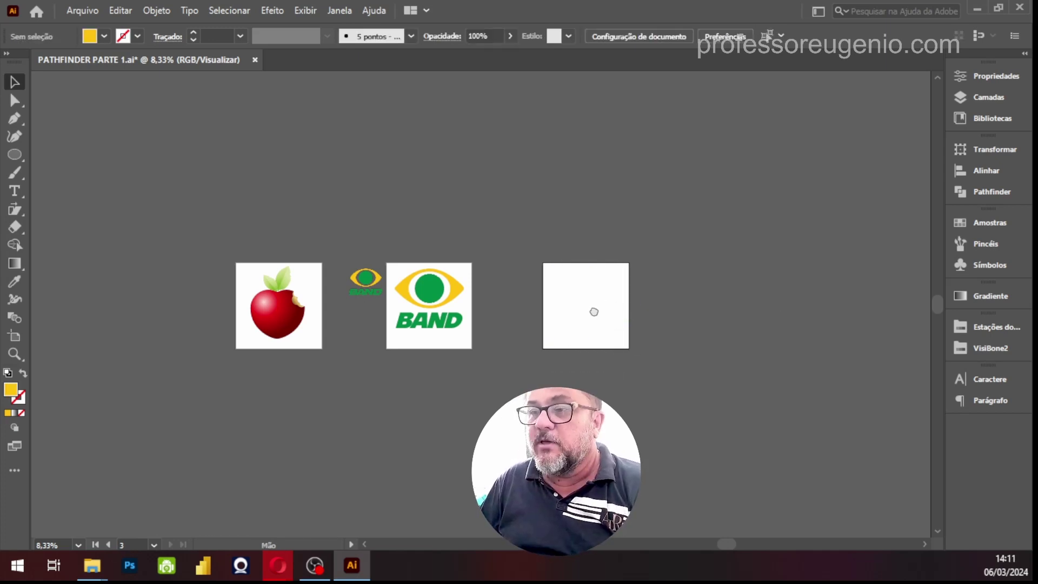
left_click_drag(604, 308, 534, 321)
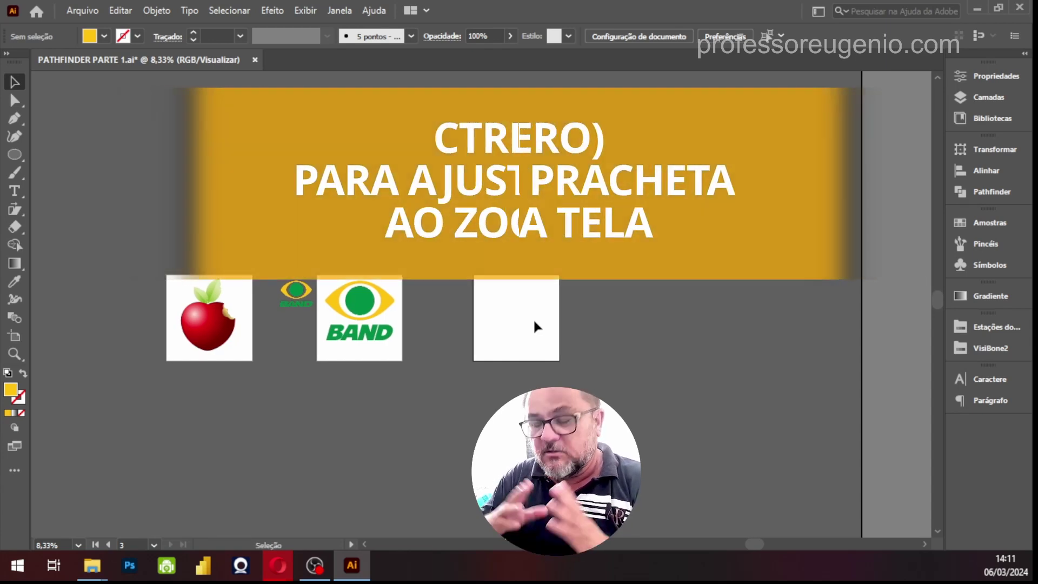
Step: Place the bk.png logo image on the canvas just outside the blank artboard's left edge as a reference
key("ctrl+0")
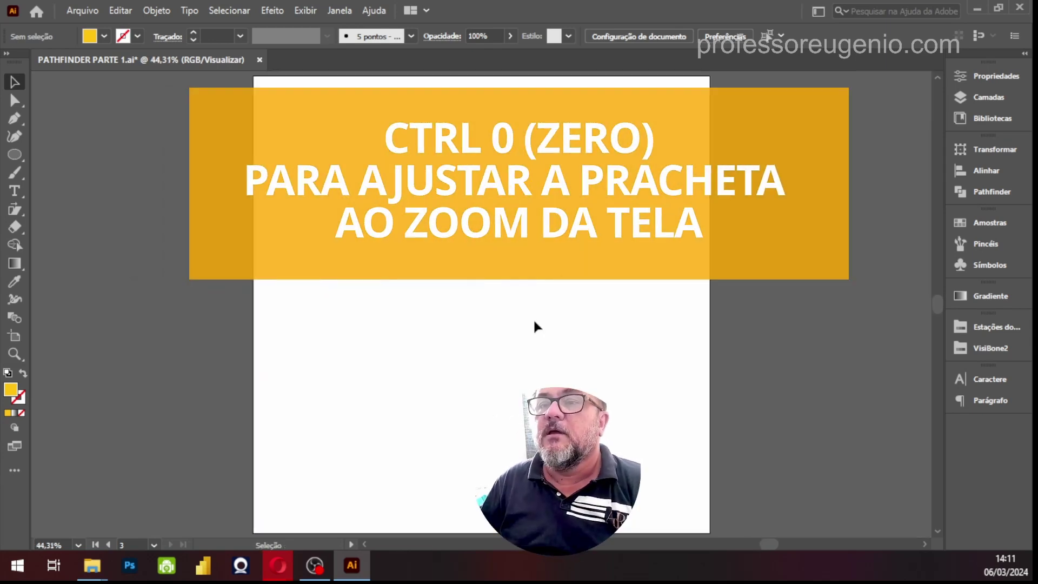
left_click_drag(533, 318, 536, 279)
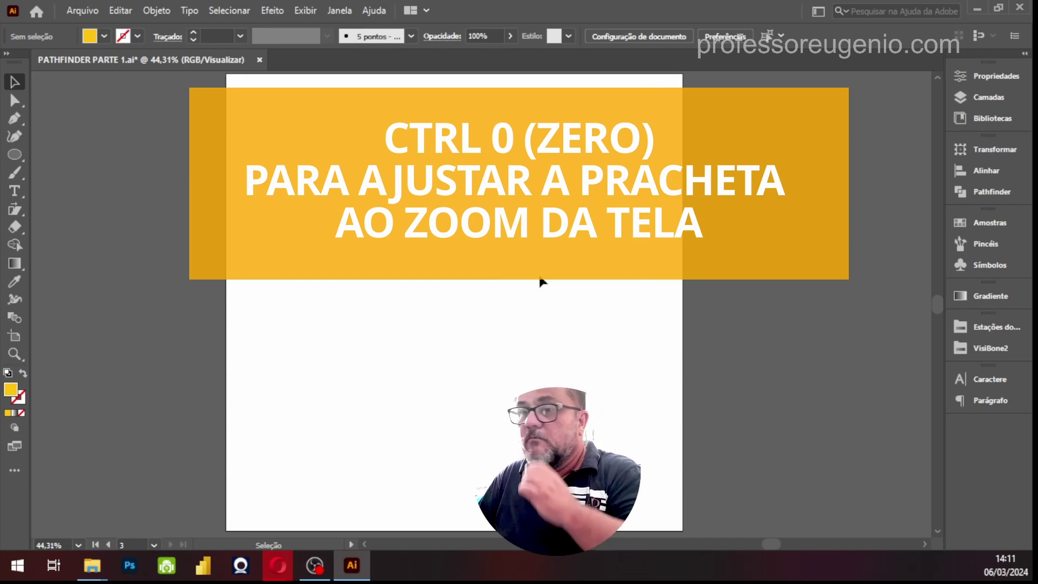
left_click(82, 10)
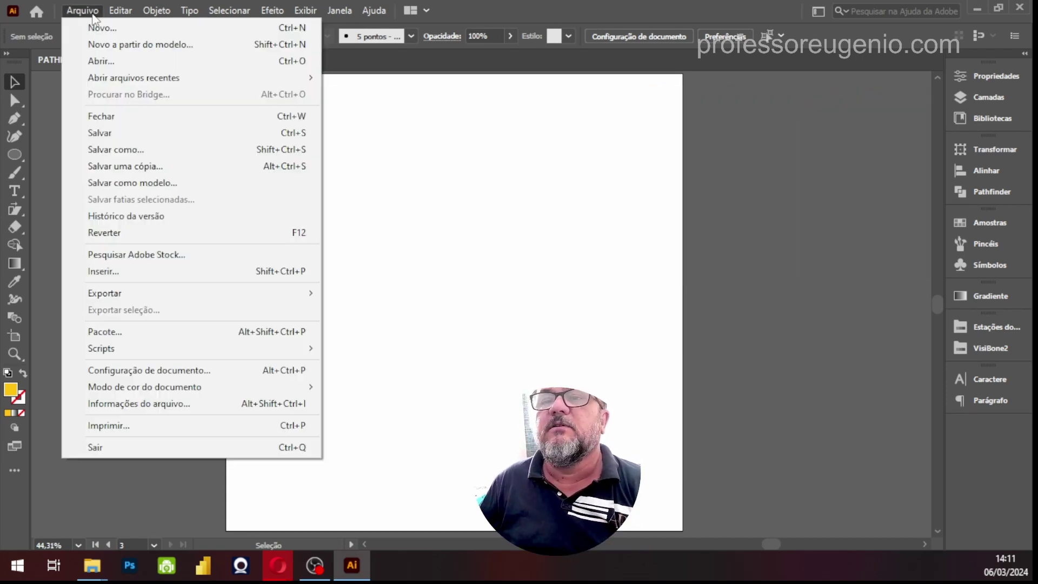
mouse_move(120, 11)
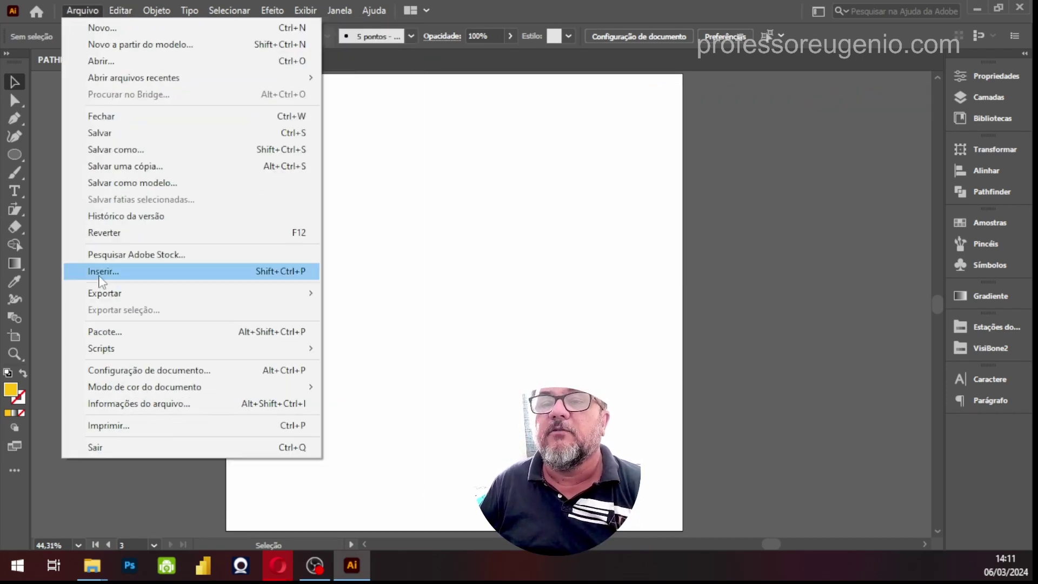
left_click(411, 285)
key("ctrl+shift+p")
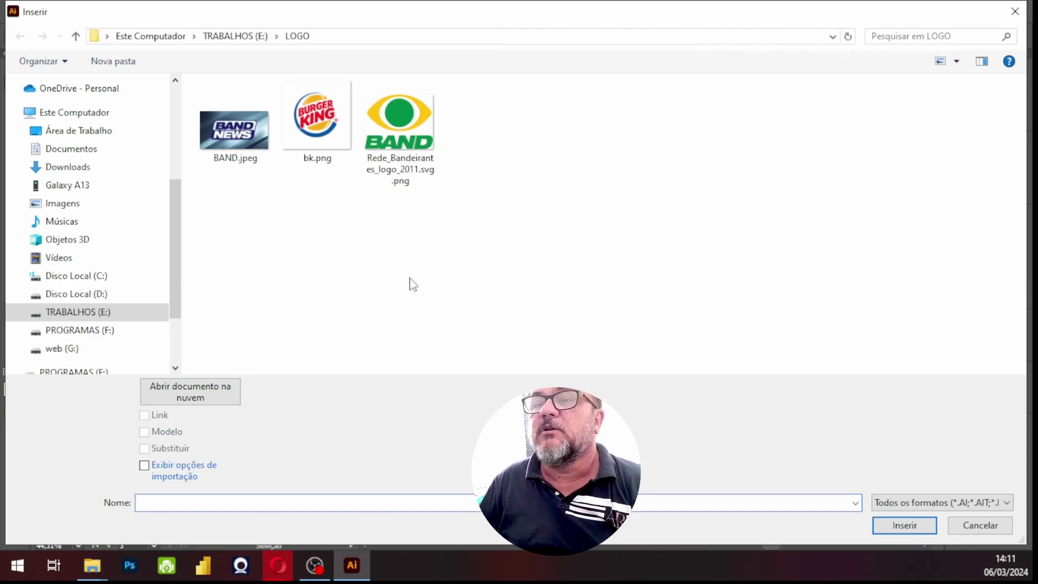
left_click(317, 116)
left_click(928, 525)
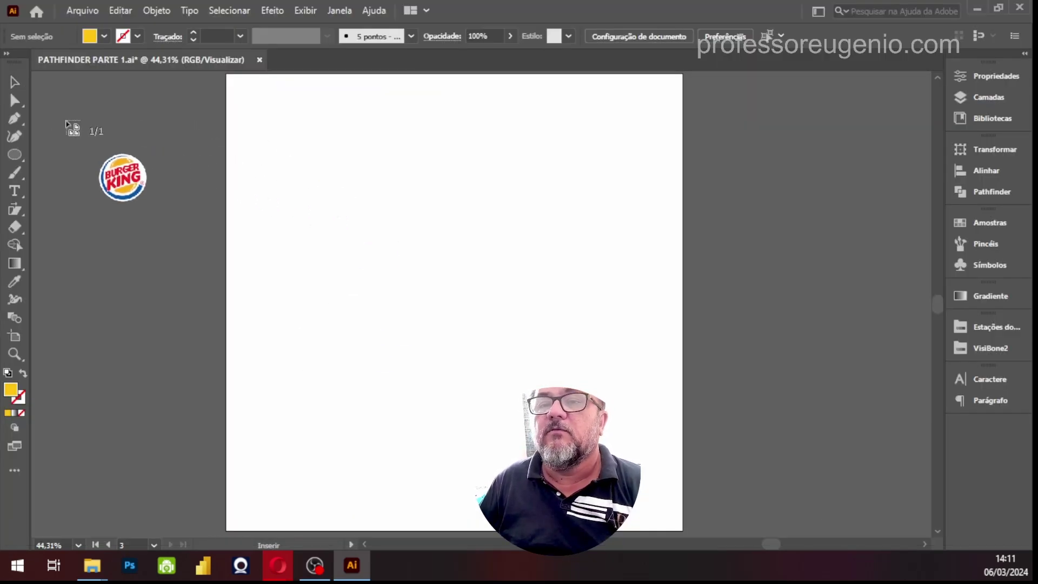
left_click_drag(39, 110, 225, 311)
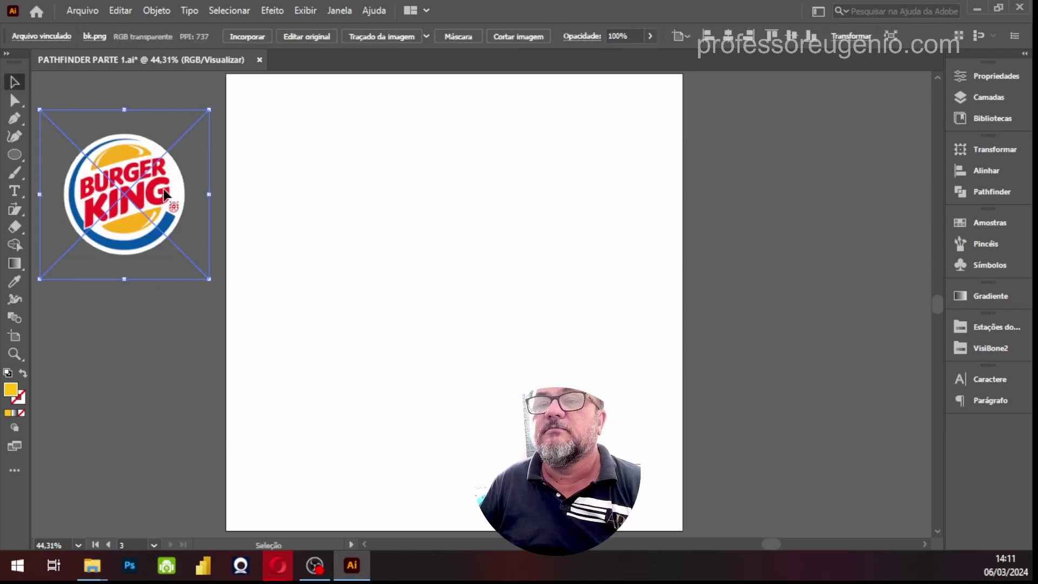
Step: Shift the placed Burger King reference image slightly up and to the right, then deselect it
left_click_drag(165, 194, 171, 173)
left_click(137, 251)
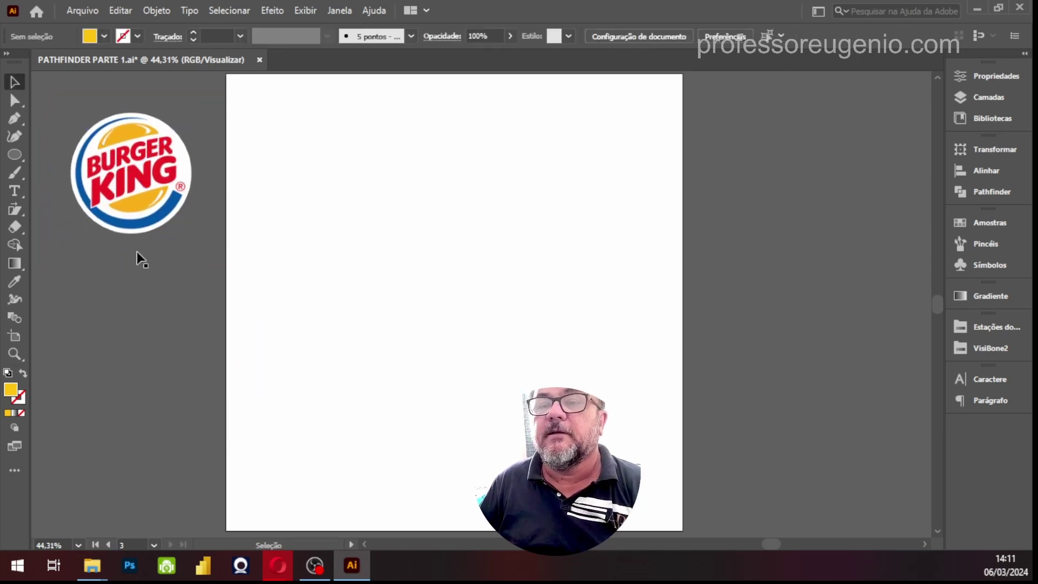
left_click(137, 251)
left_click(232, 300)
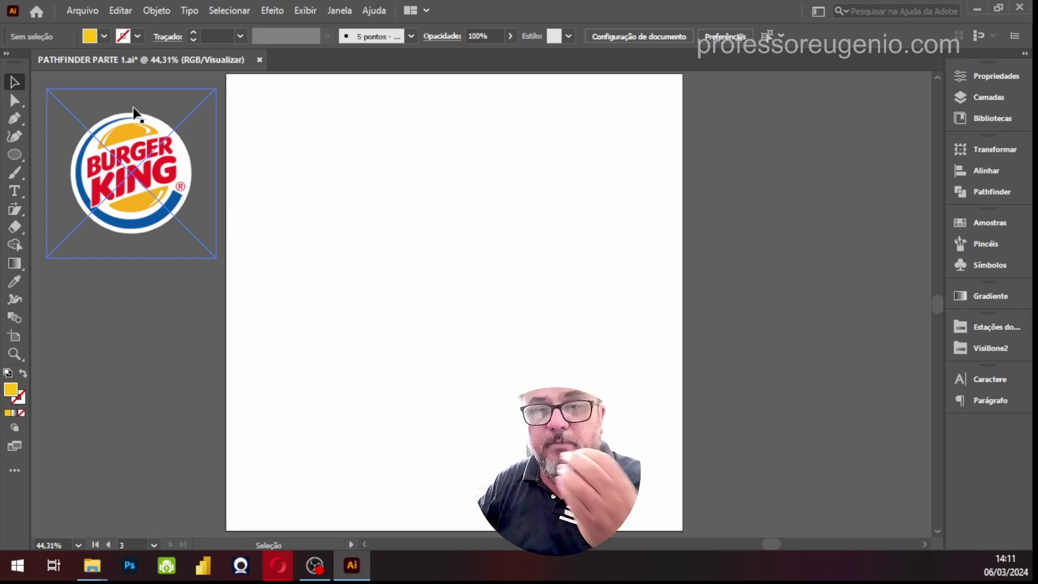
left_click(44, 160)
Step: Draw a large yellow circle with the Ellipse tool and centre it on the blank artboard
left_click(14, 157)
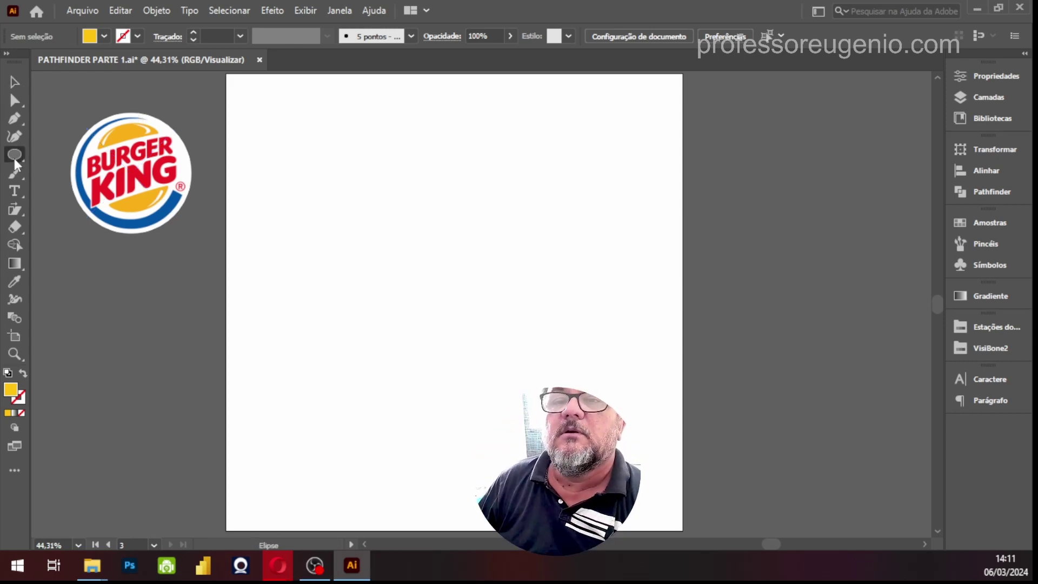
left_click_drag(283, 112, 634, 464)
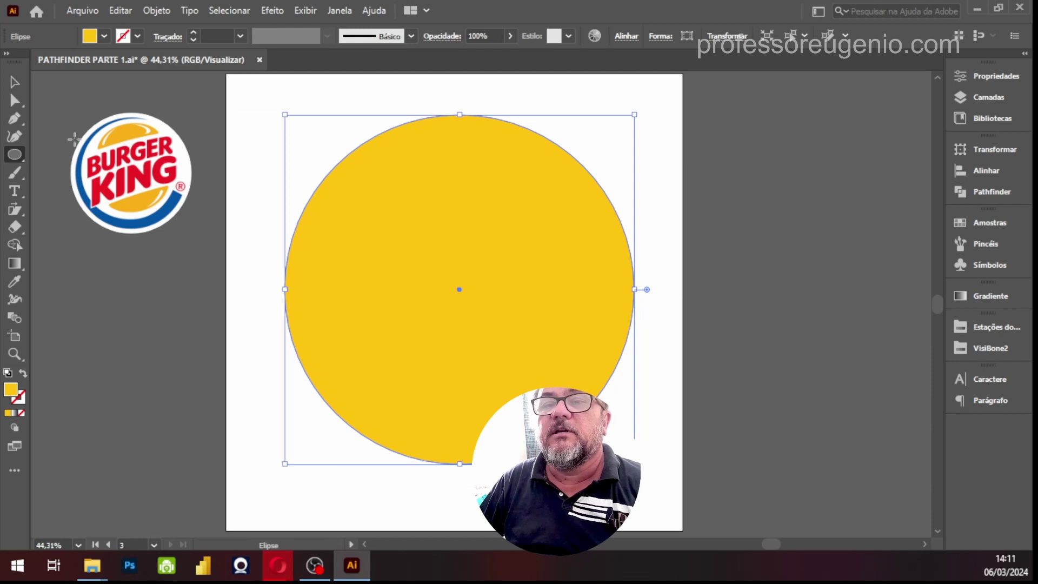
left_click(13, 83)
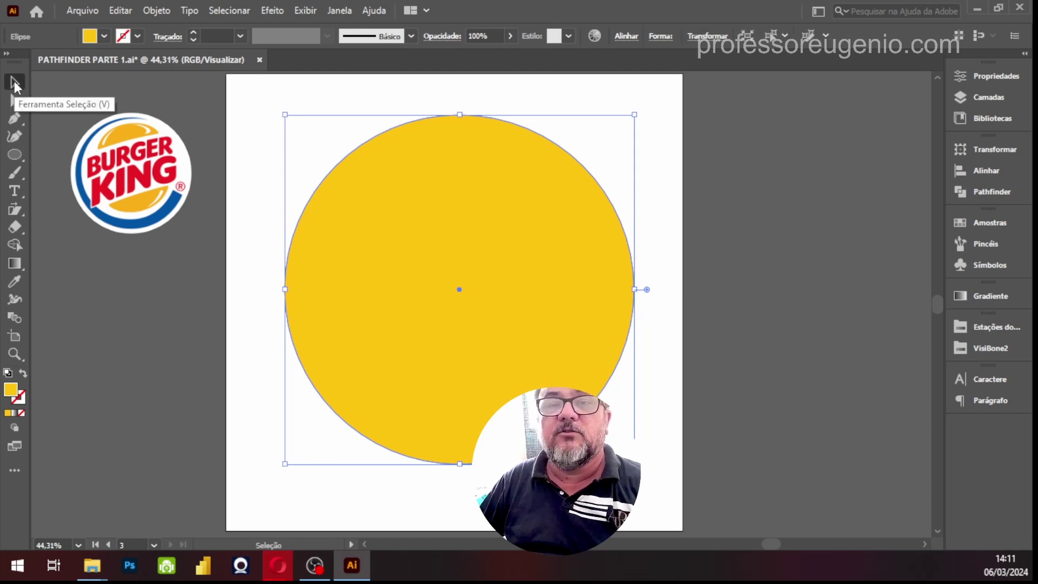
left_click_drag(514, 225, 523, 259)
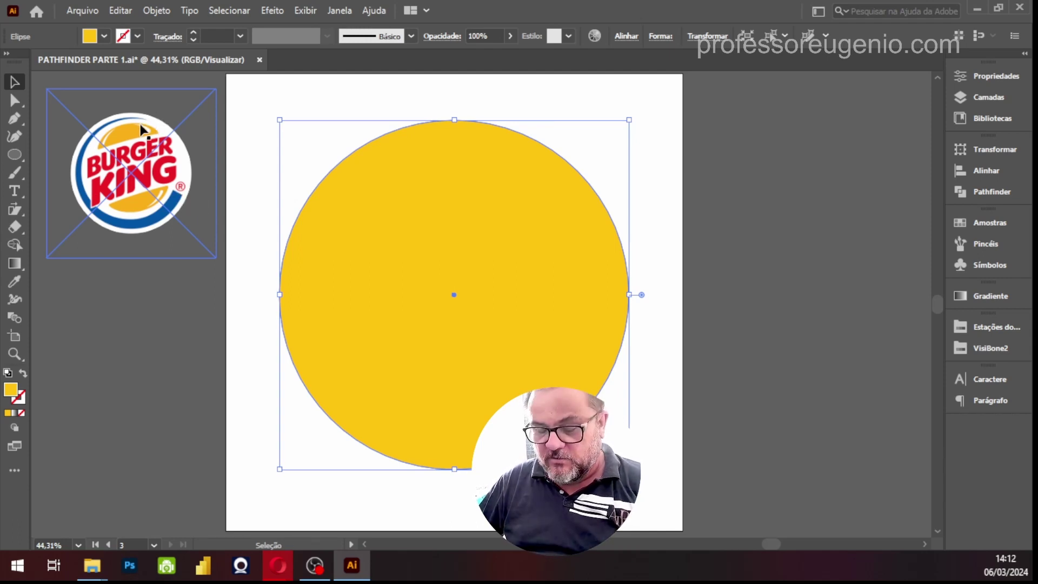
Step: Examine the Burger King reference logo at 100% zoom, especially its blue crescent ring, then return to the whole artboard
key("ctrl+1")
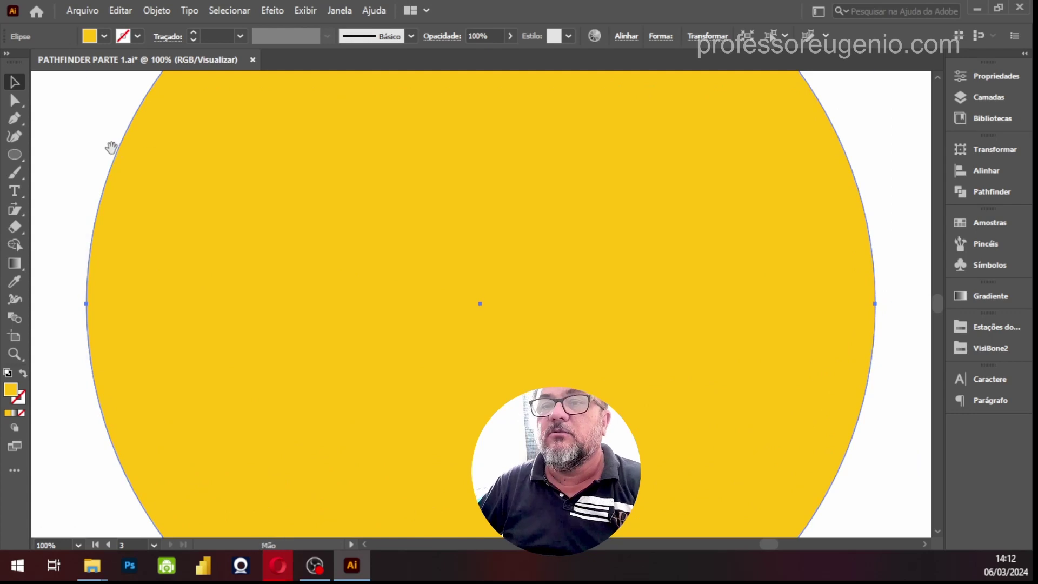
left_click_drag(111, 147, 874, 385)
left_click(543, 276)
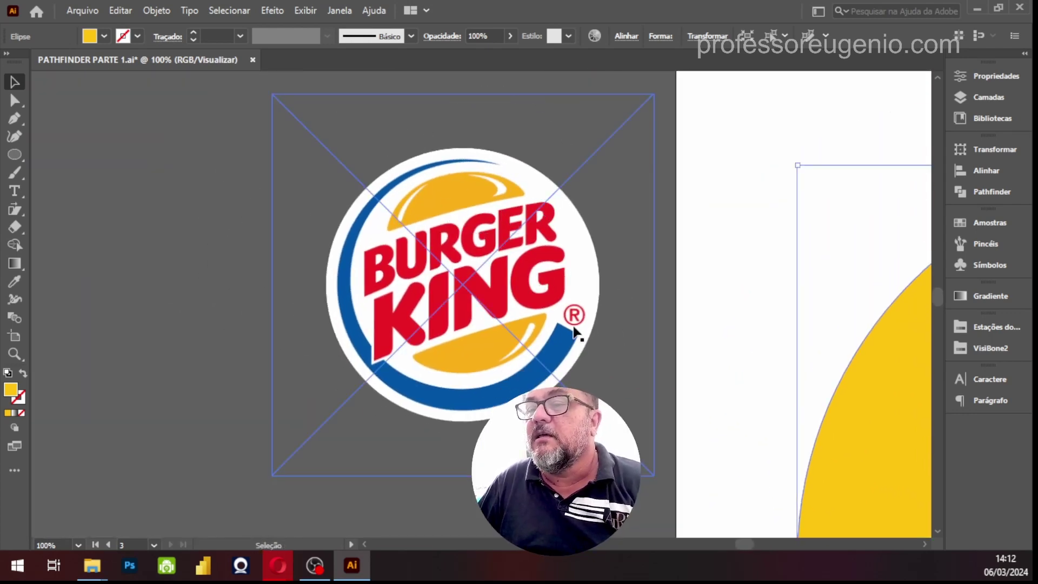
left_click(787, 276)
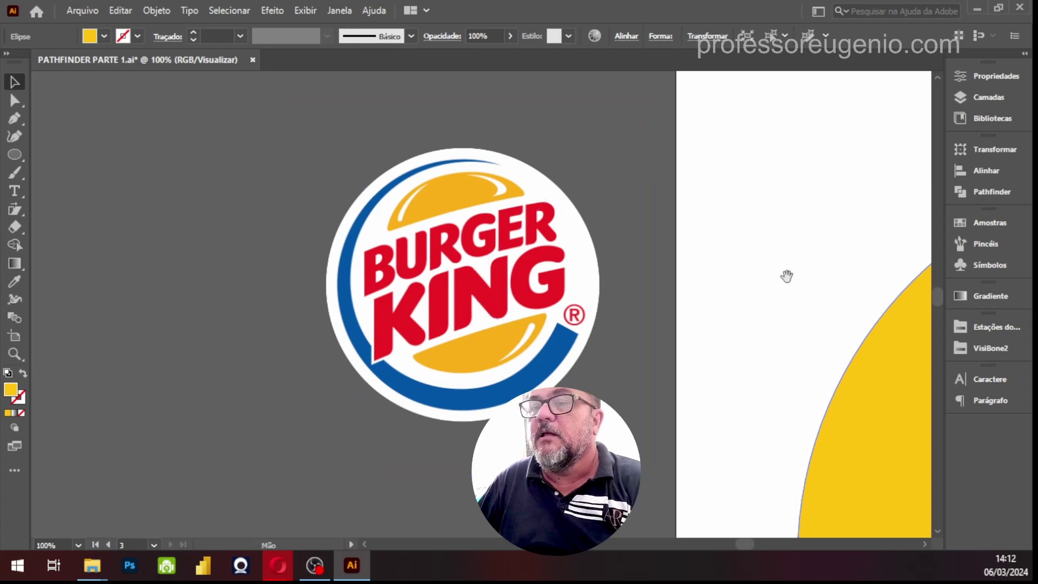
scroll(787, 276, "right", 5)
left_click(642, 339)
left_click_drag(642, 339, 399, 274)
key("ctrl+0")
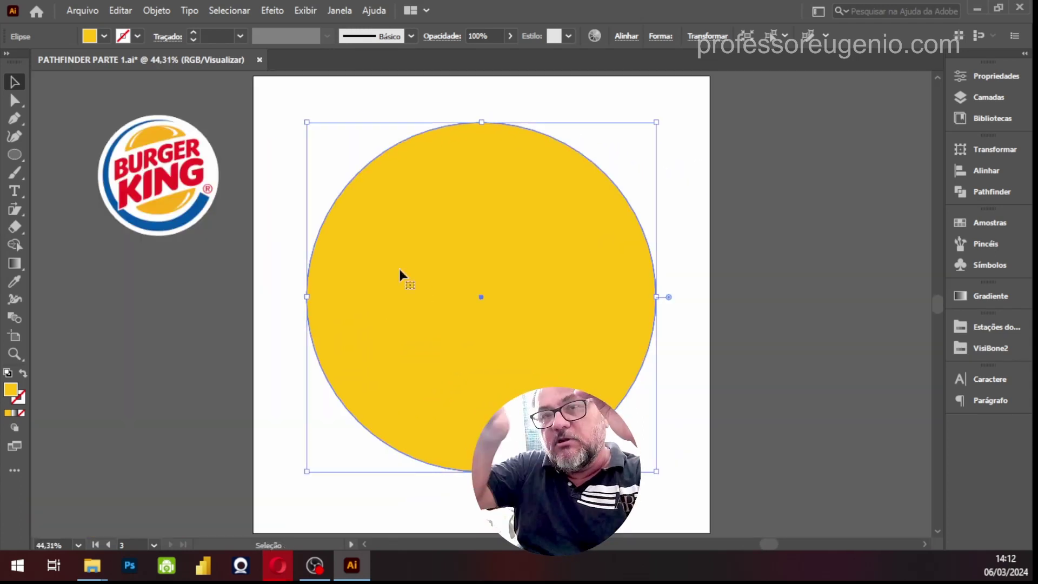
Step: Draw a smaller yellow ellipse overlapping the big circle's upper right and enlarge it toward the upper left
scroll(457, 302, "right", 3)
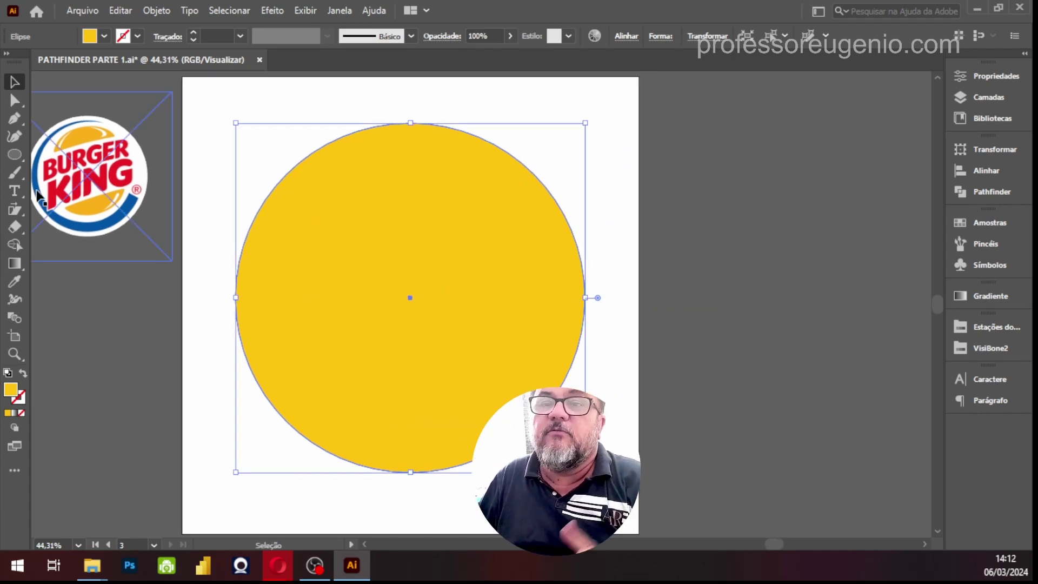
left_click(13, 157)
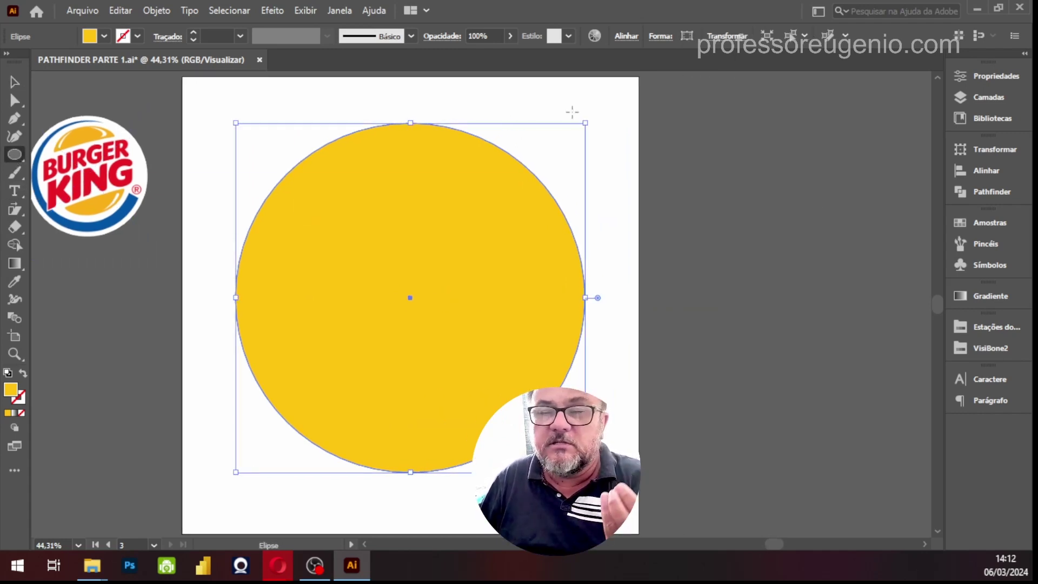
left_click_drag(493, 126, 667, 336)
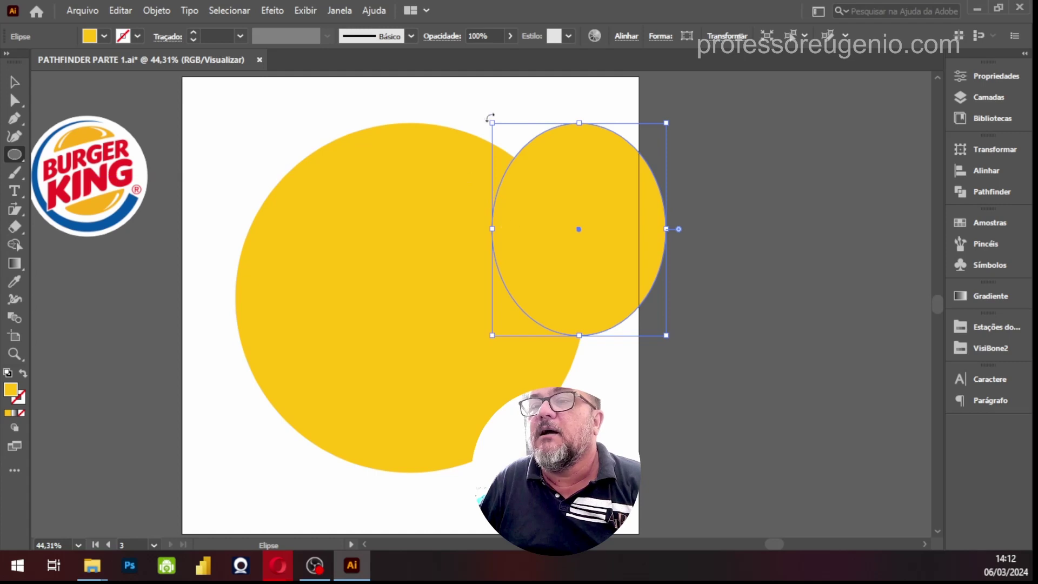
left_click_drag(494, 121, 449, 99)
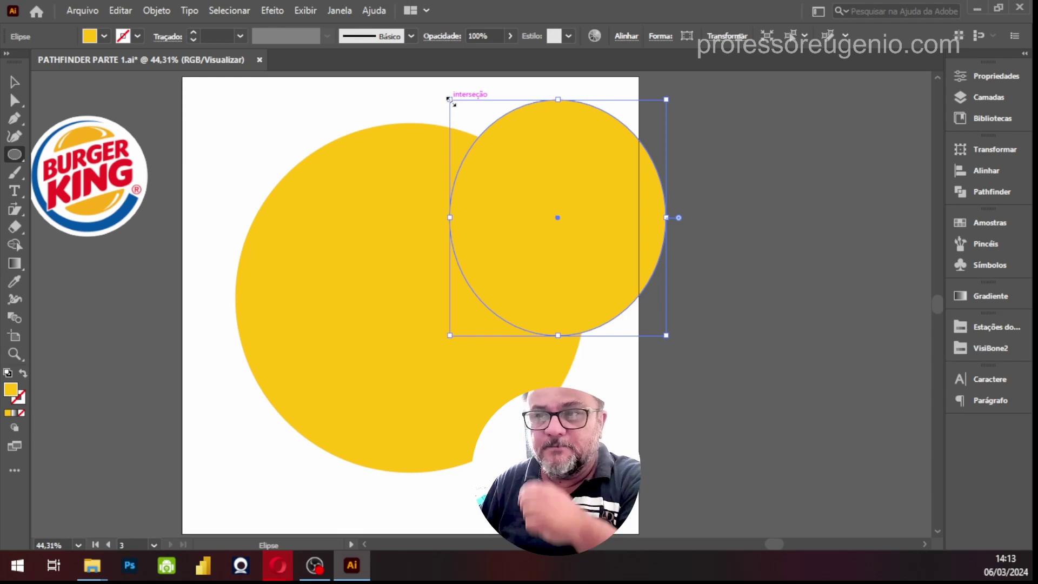
Step: Move both overlapping ellipses left so they fit on the artboard, and apply the Pathfinder Outline (Contorno) operation to them
left_click(15, 82)
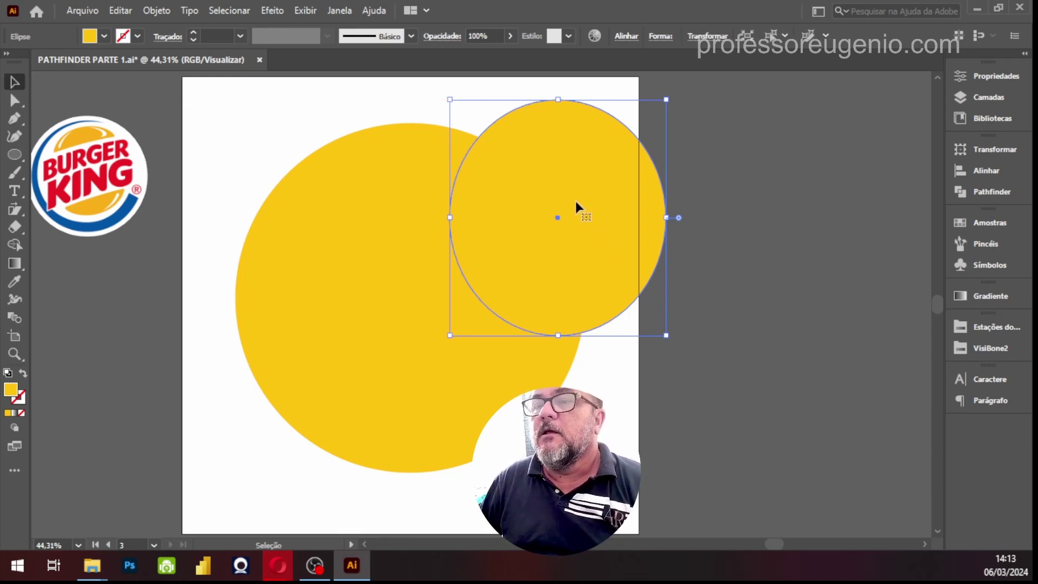
left_click_drag(294, 104, 669, 314)
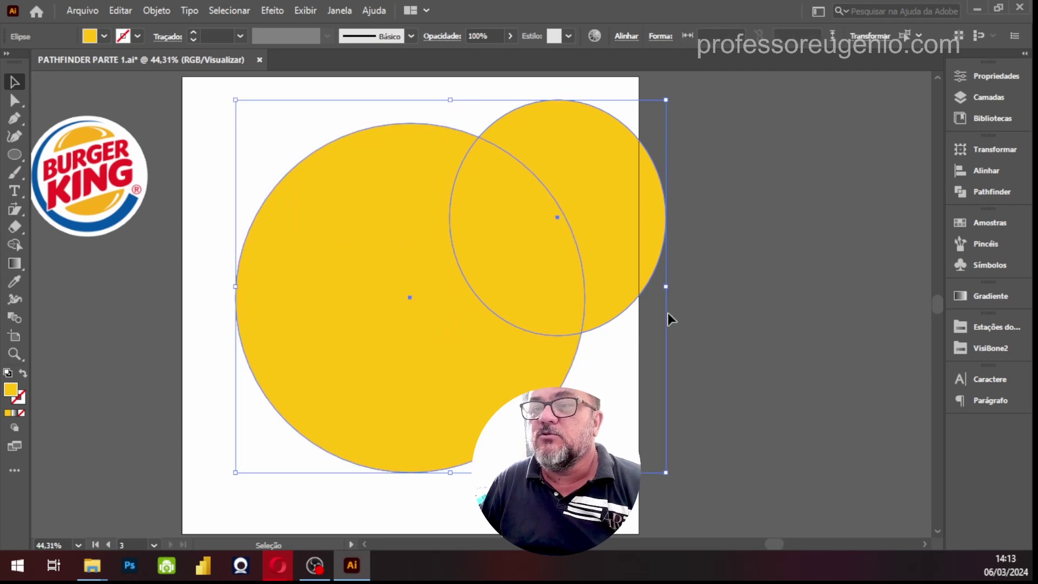
left_click_drag(635, 238, 596, 233)
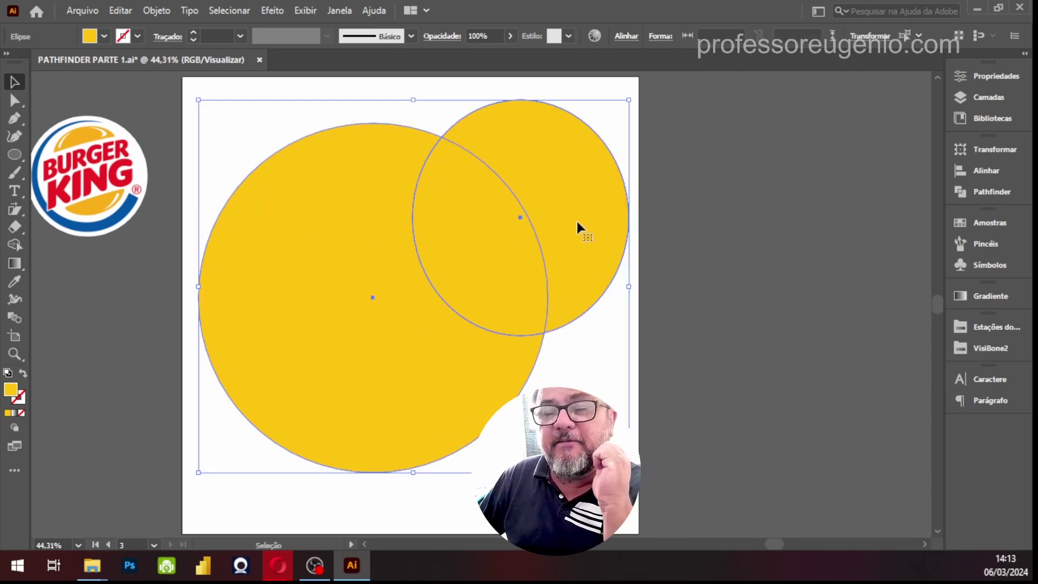
left_click(1002, 193)
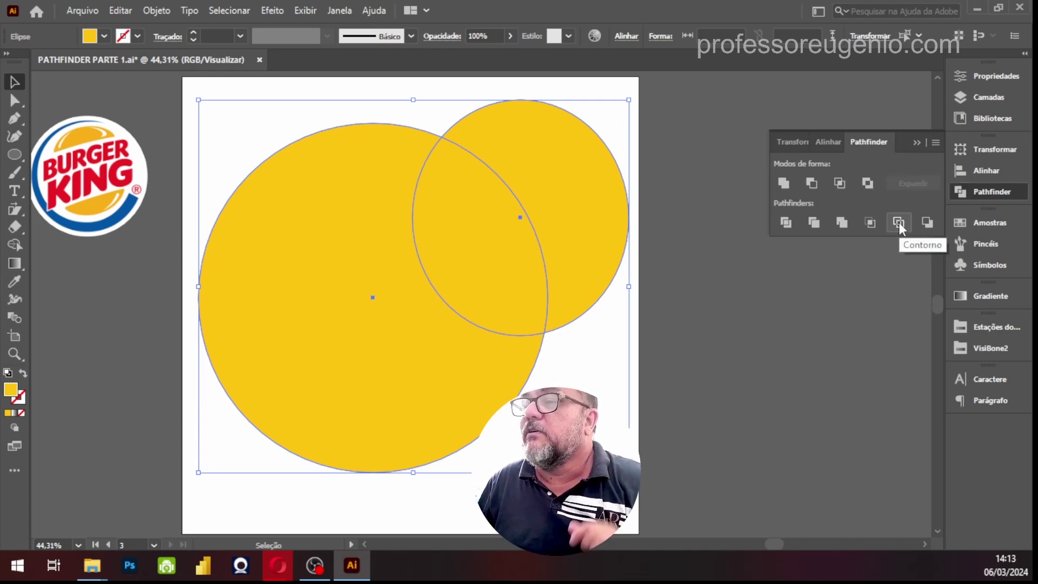
left_click(899, 222)
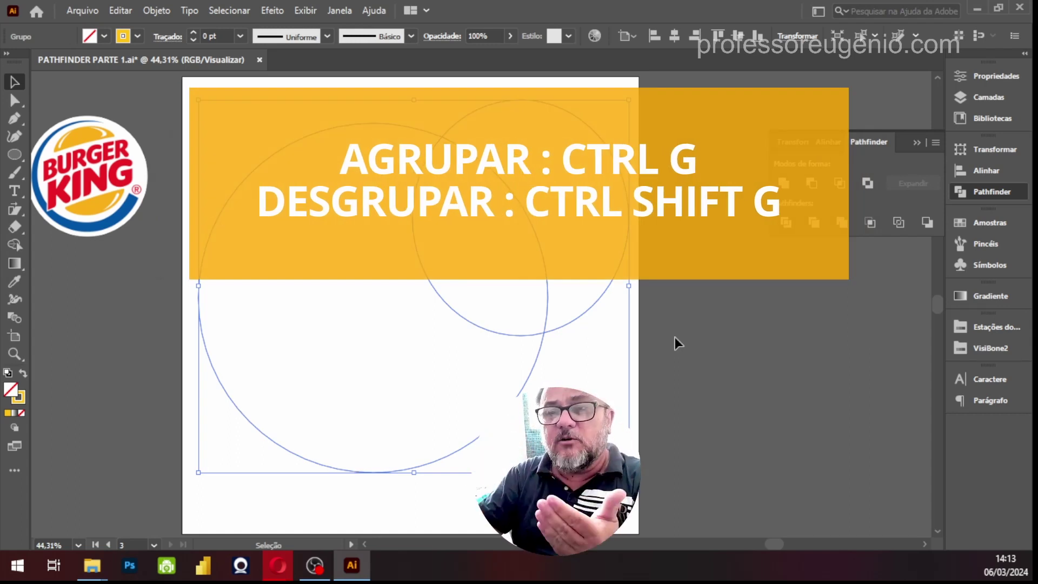
Step: Ungroup the outlined ellipse paths and deselect them all
left_click_drag(442, 138, 442, 140)
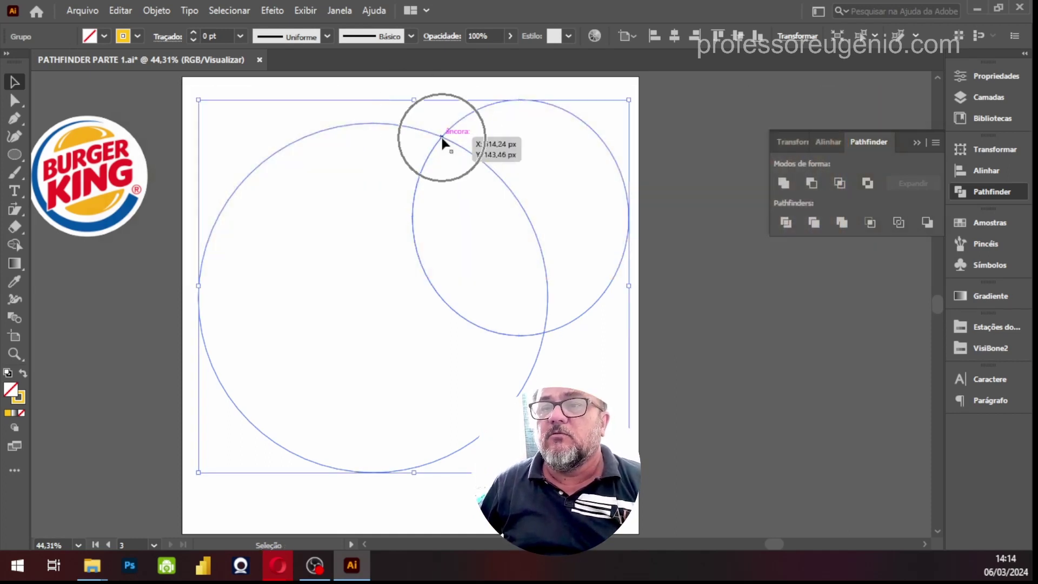
right_click(443, 139)
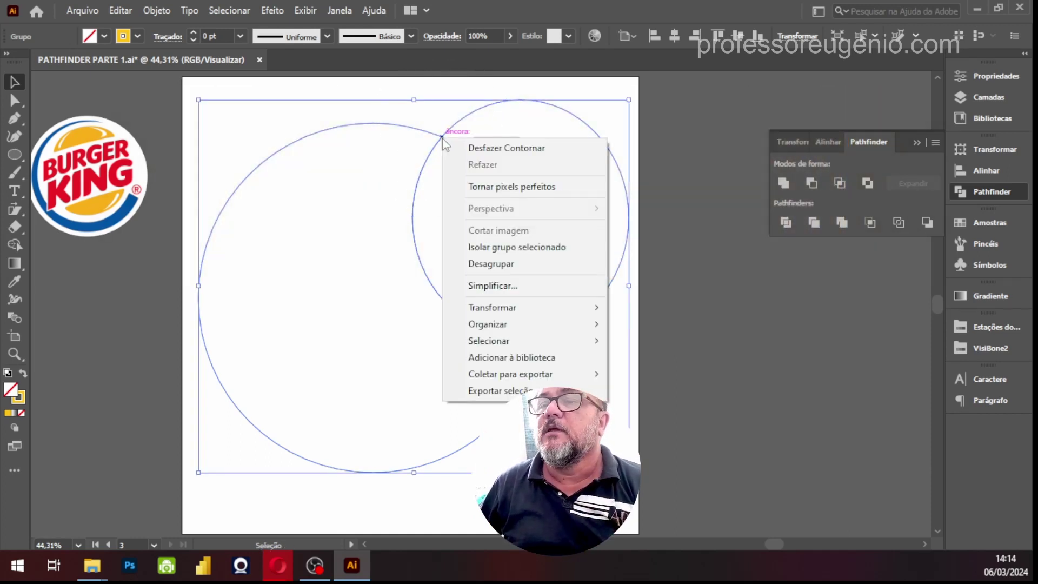
left_click(494, 268)
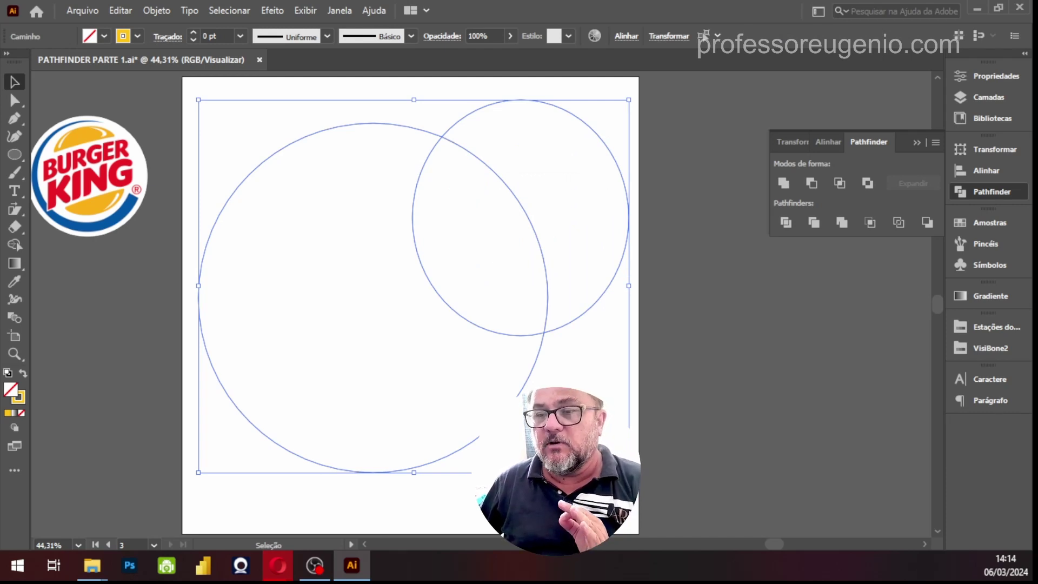
key("ctrl+shift+a")
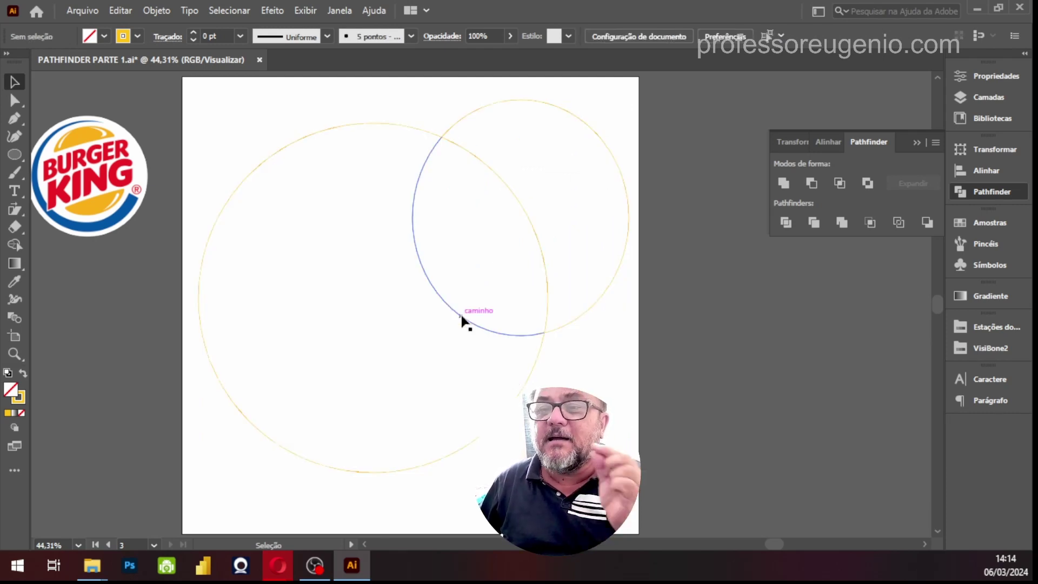
Step: Delete both arcs in the overlap and the small ellipse's outer arc, then move the remaining open circle to the artboard's centre
left_click_drag(462, 321, 449, 359)
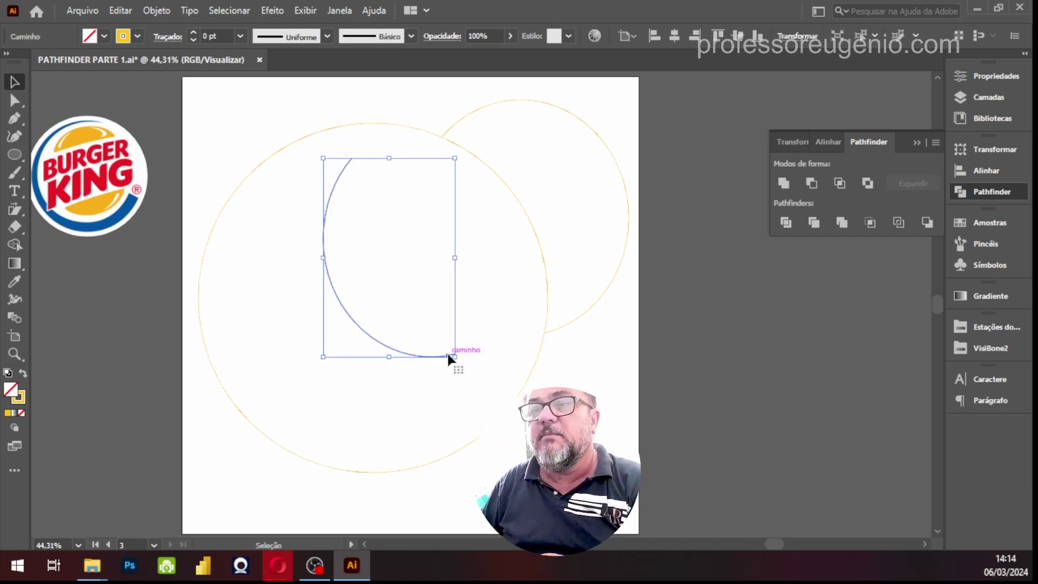
key("Delete")
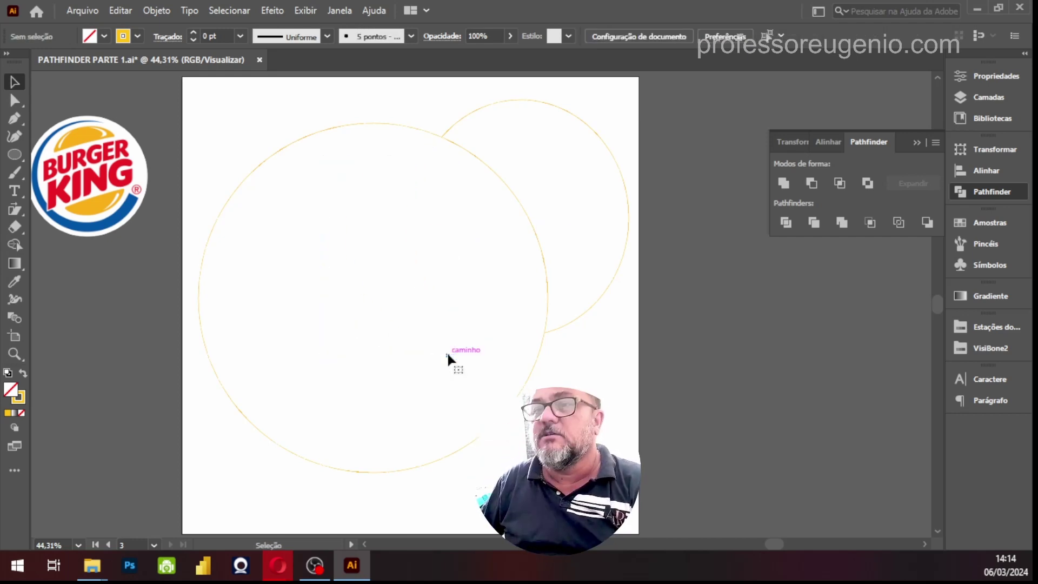
left_click(528, 218)
key("Delete")
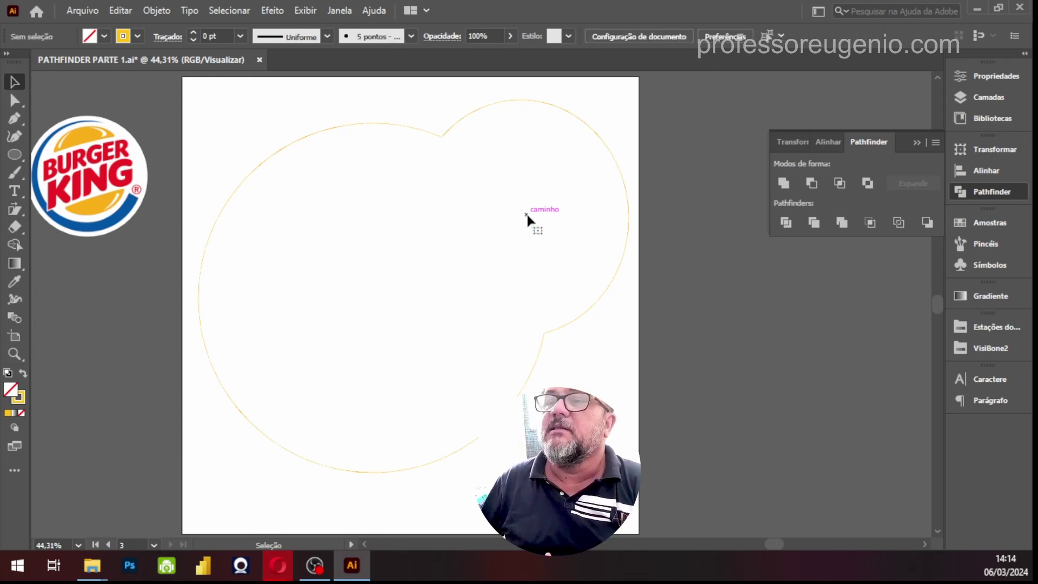
left_click(564, 110)
key("Delete")
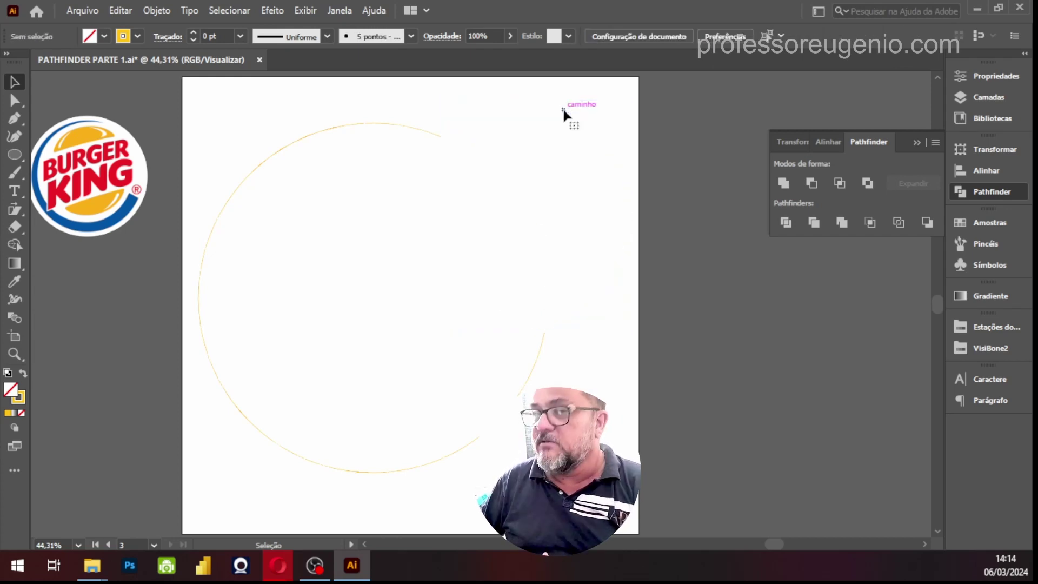
left_click_drag(413, 133, 453, 126)
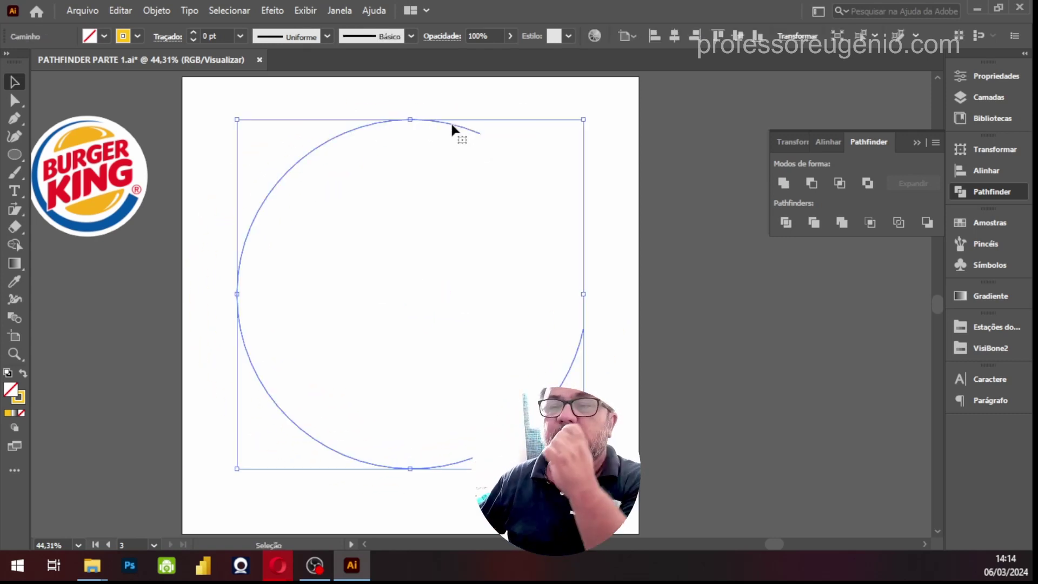
Step: Give the open circle a 30 pt stroke weight, and thicken it to 40 pt
left_click(989, 68)
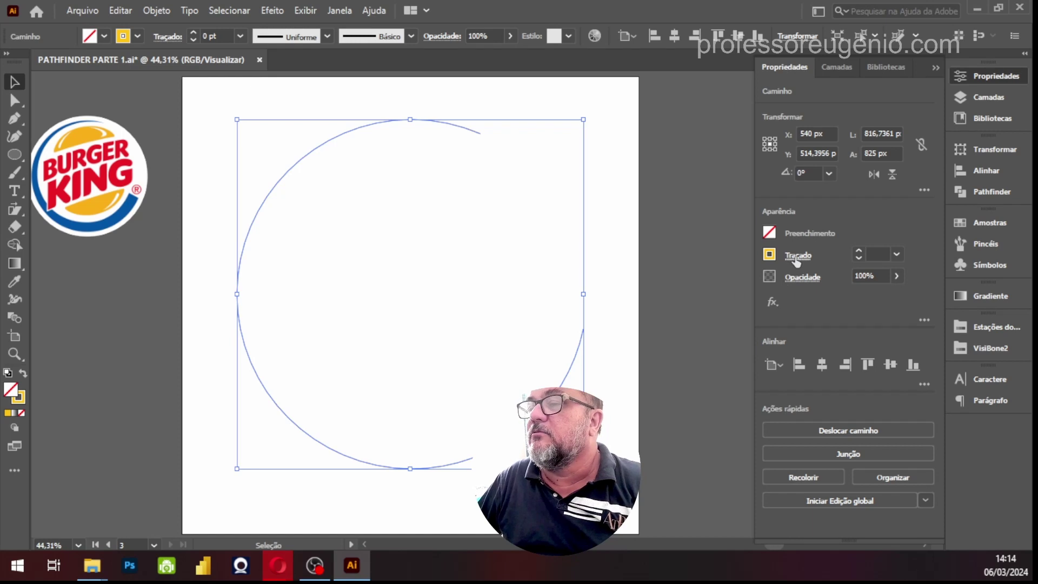
left_click(880, 252)
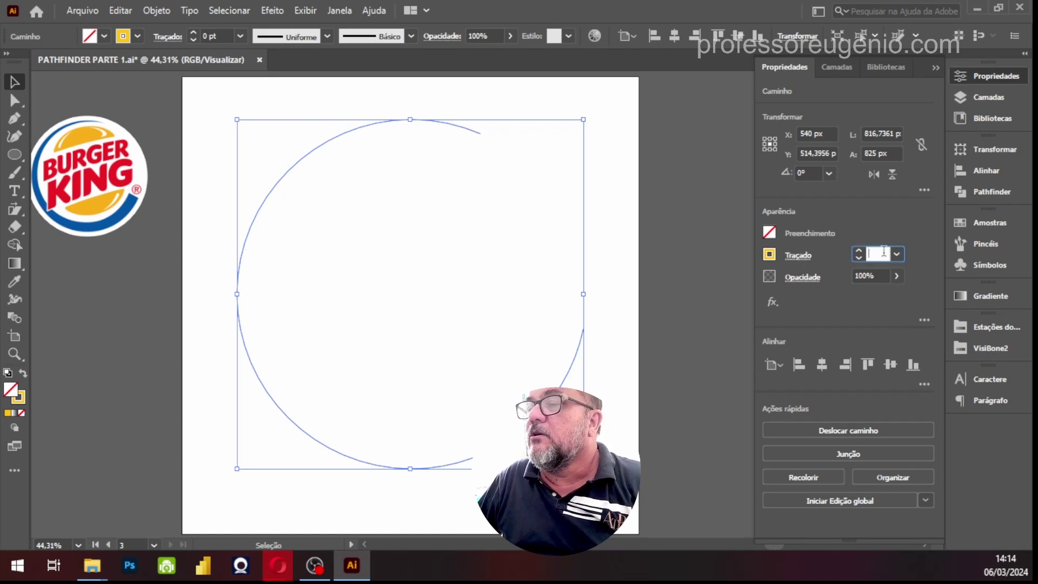
type("30")
key("Return")
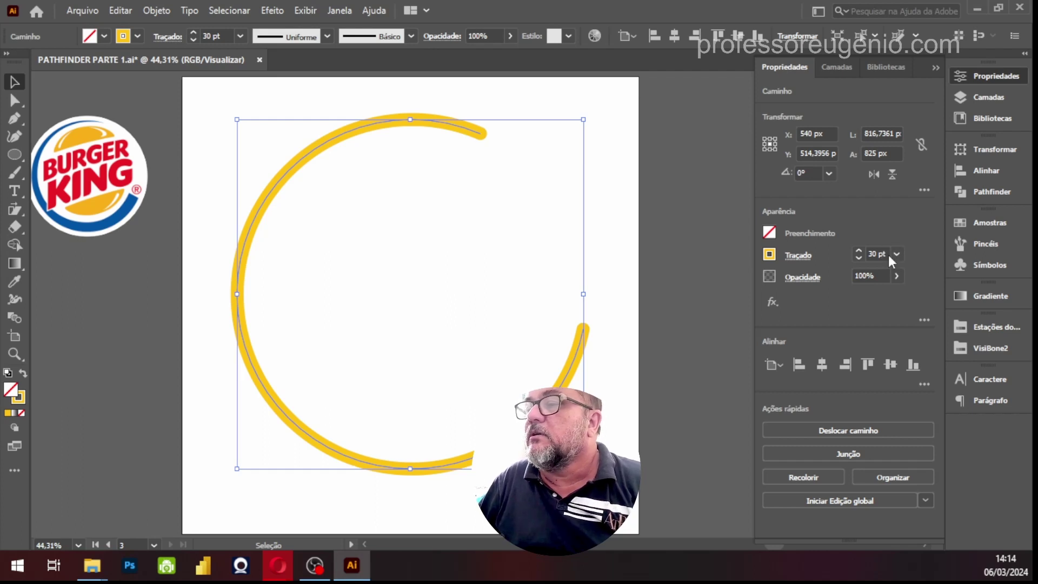
left_click(877, 255)
double_click(877, 255)
type("40")
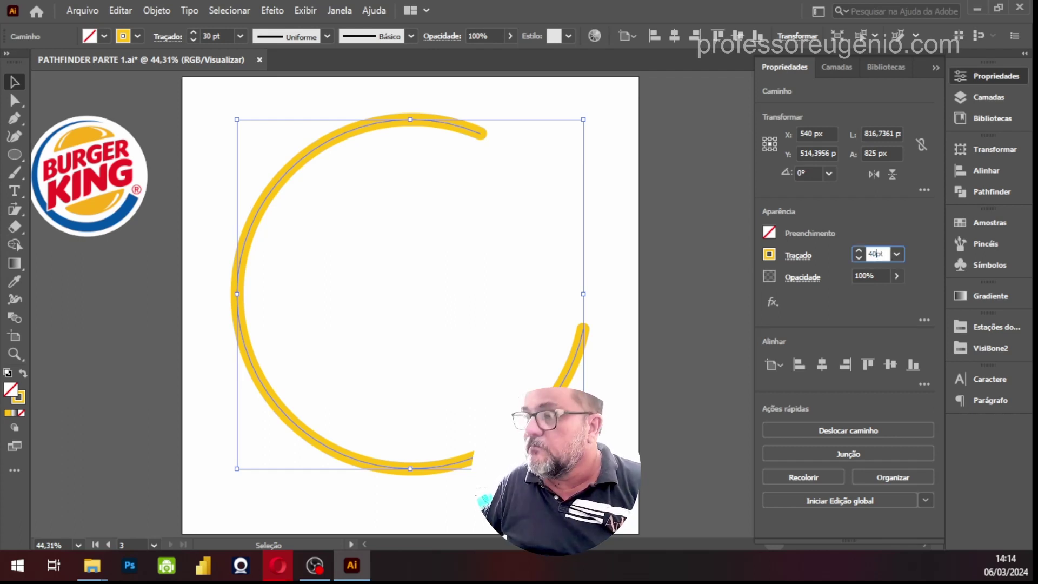
key("Return")
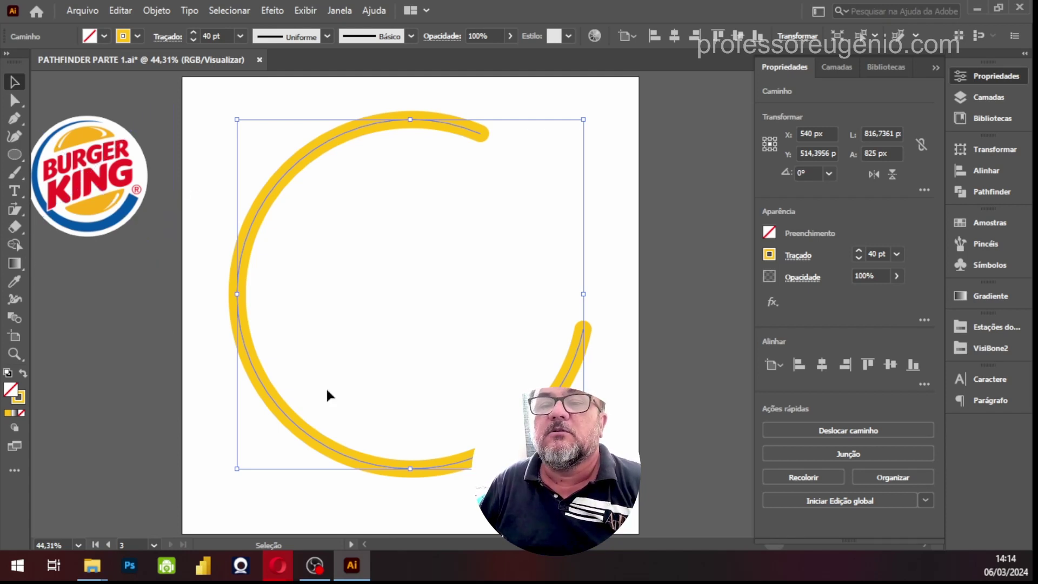
Step: Sample the blue of the Burger King reference image's ring with the Eyedropper and save it as a new swatch
key("i")
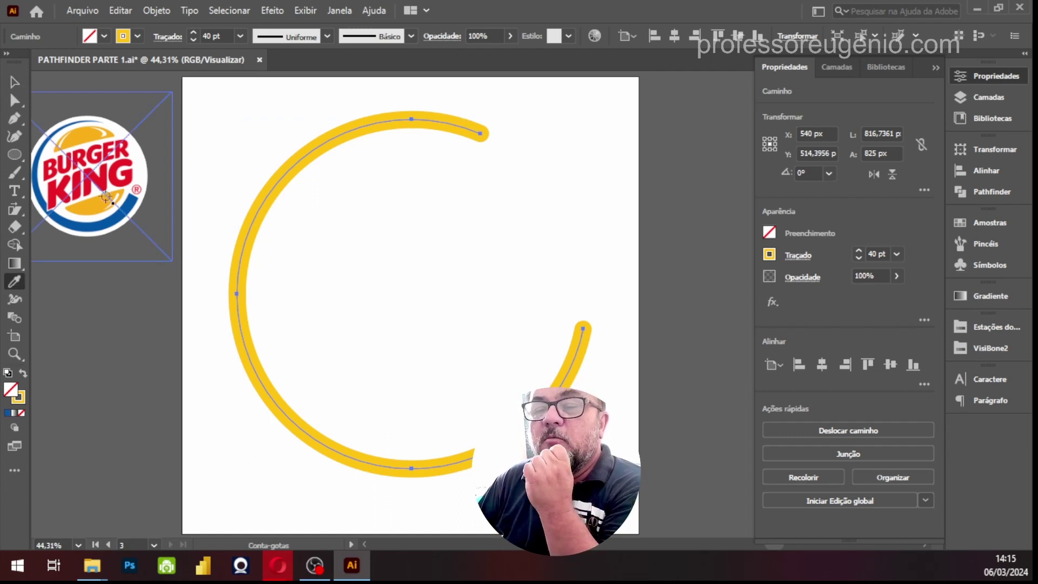
left_click(14, 100)
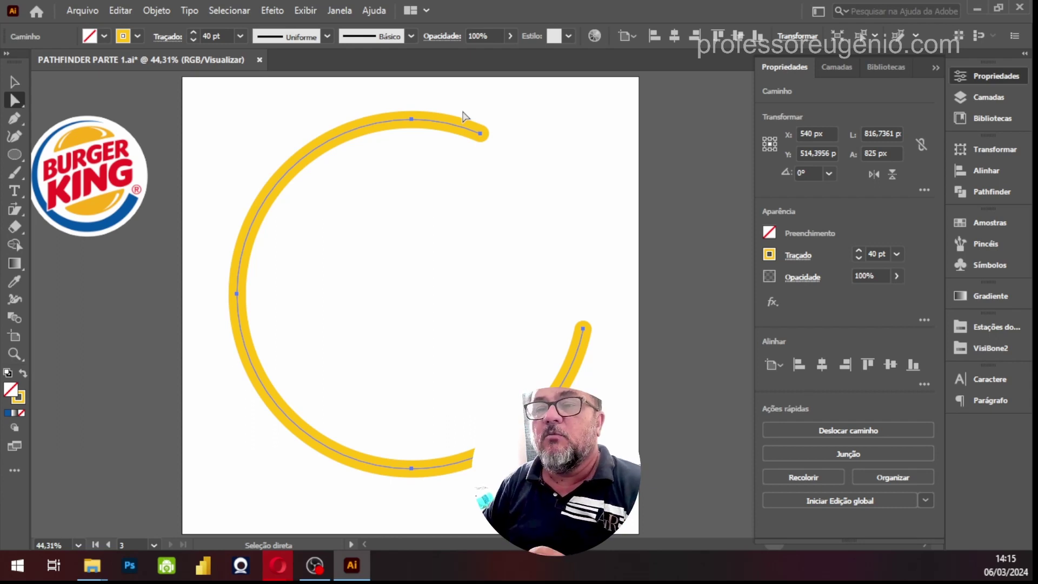
left_click(14, 81)
left_click(96, 226)
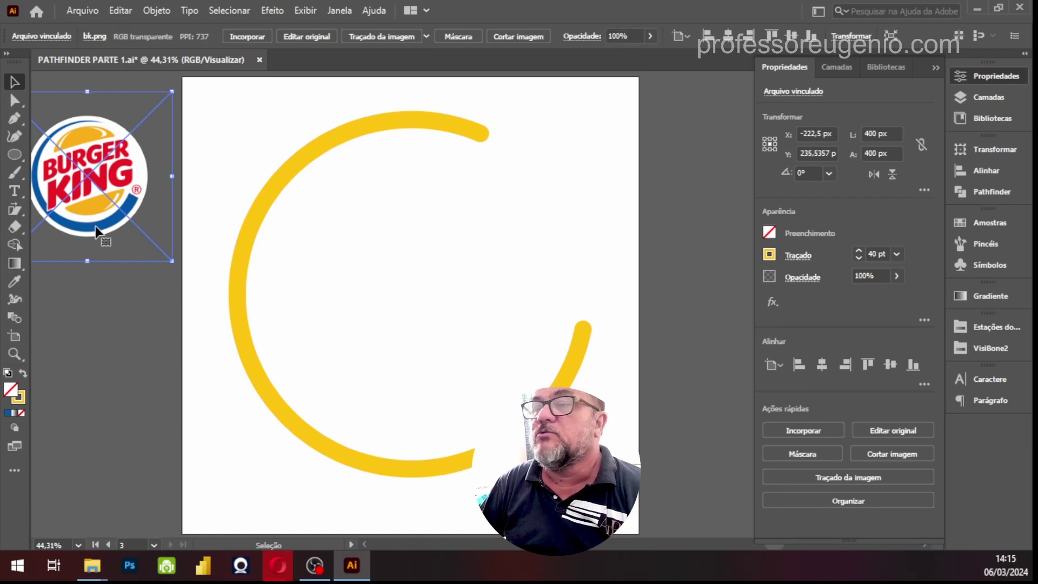
left_click(990, 223)
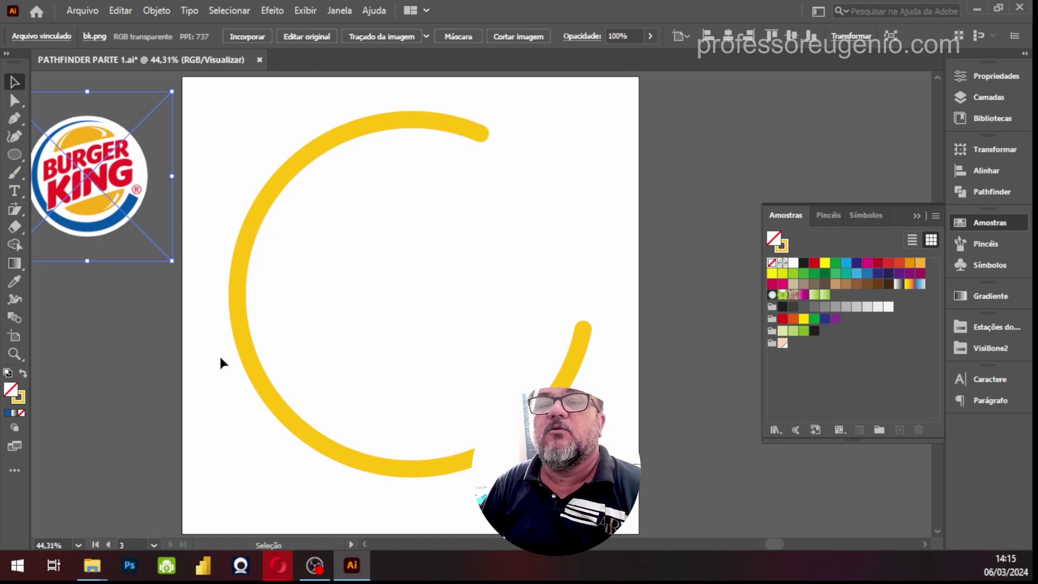
left_click(17, 283)
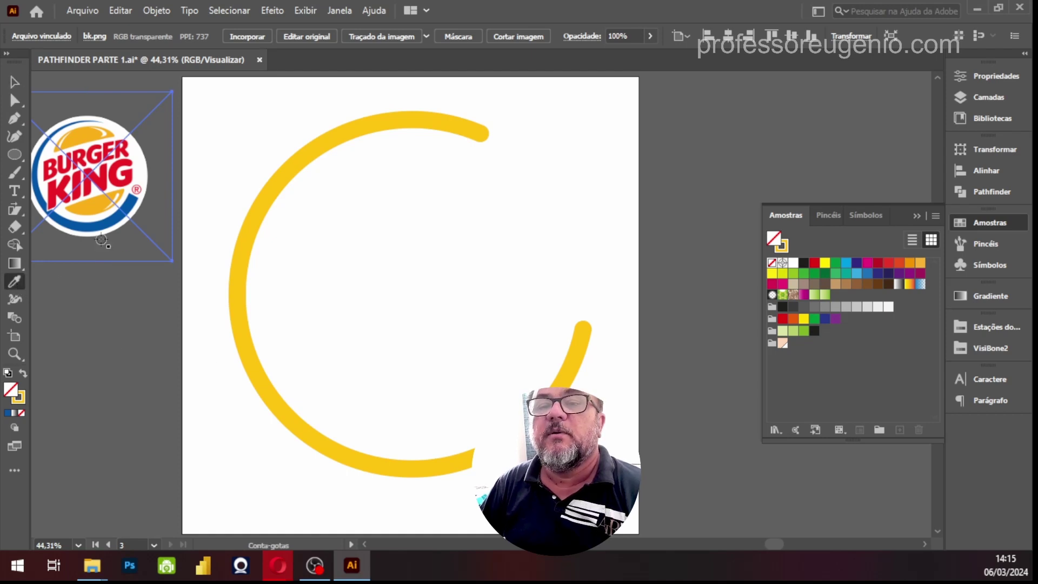
left_click(86, 226)
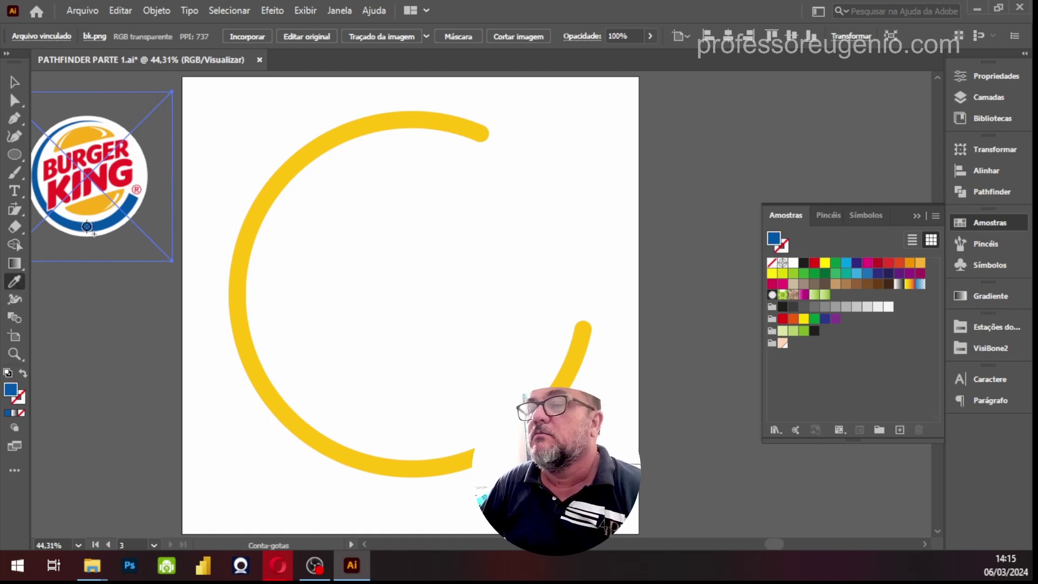
left_click(900, 430)
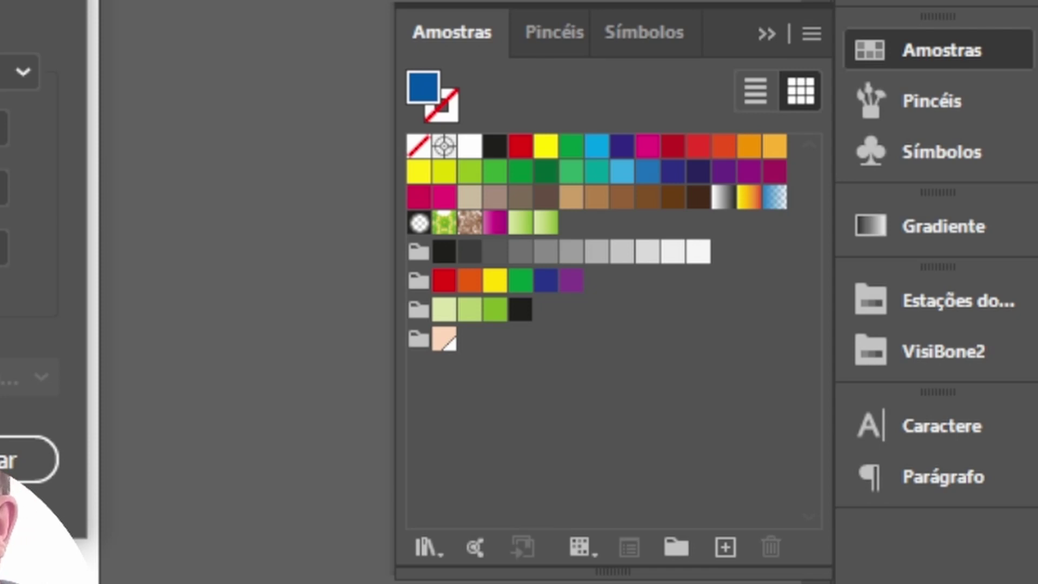
key("Return")
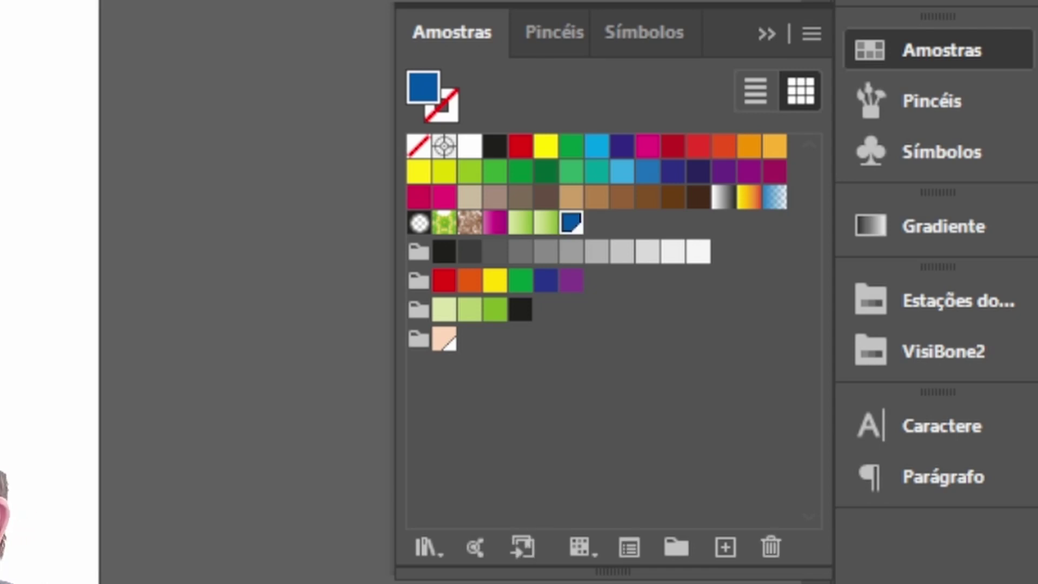
left_click(573, 229)
left_click(576, 229)
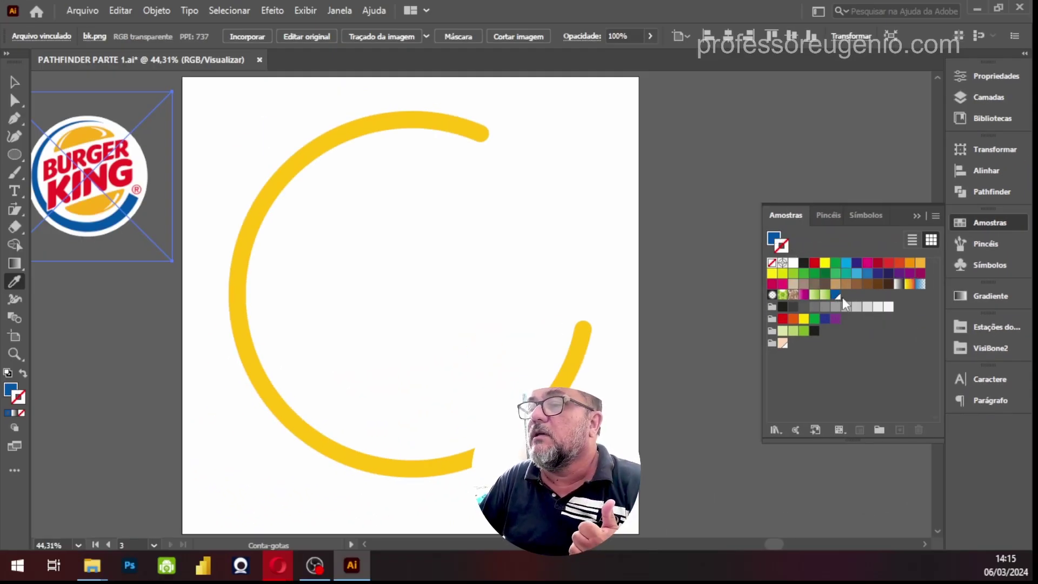
Step: Apply the new blue swatch to the stroke of the open circle, leaving its fill empty
left_click(836, 297)
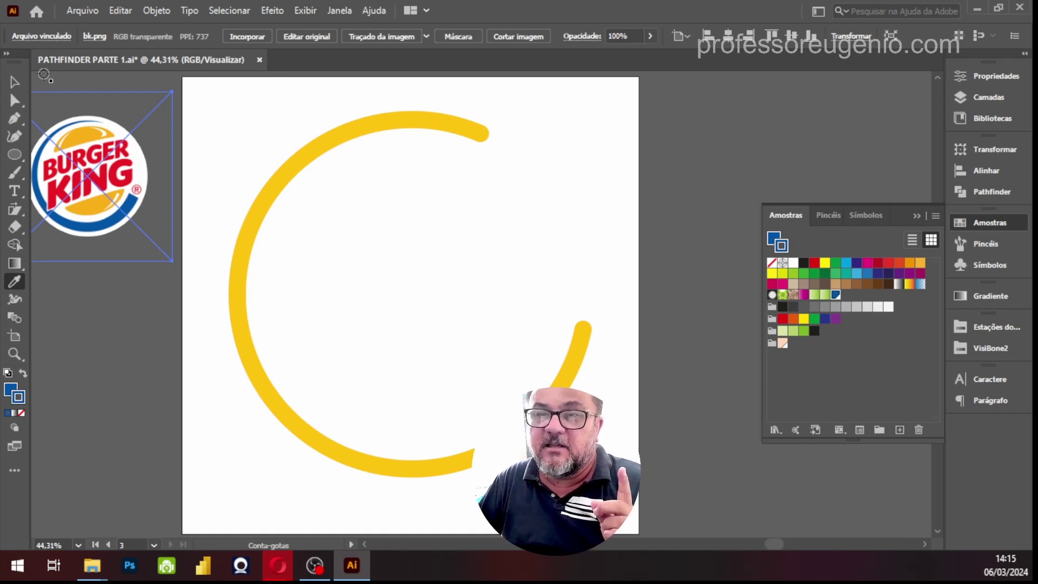
left_click(15, 83)
left_click(258, 217)
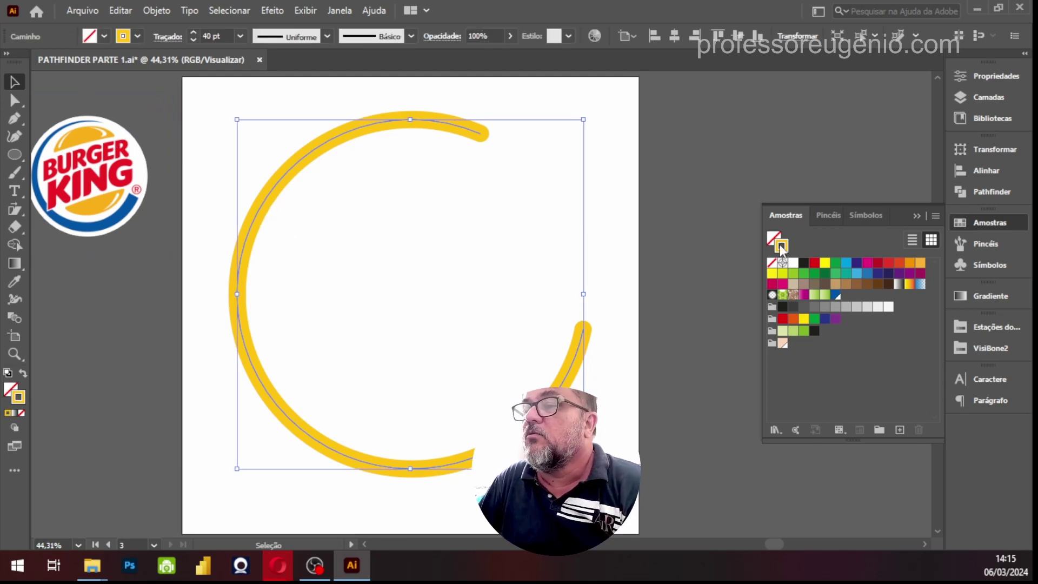
left_click(836, 295)
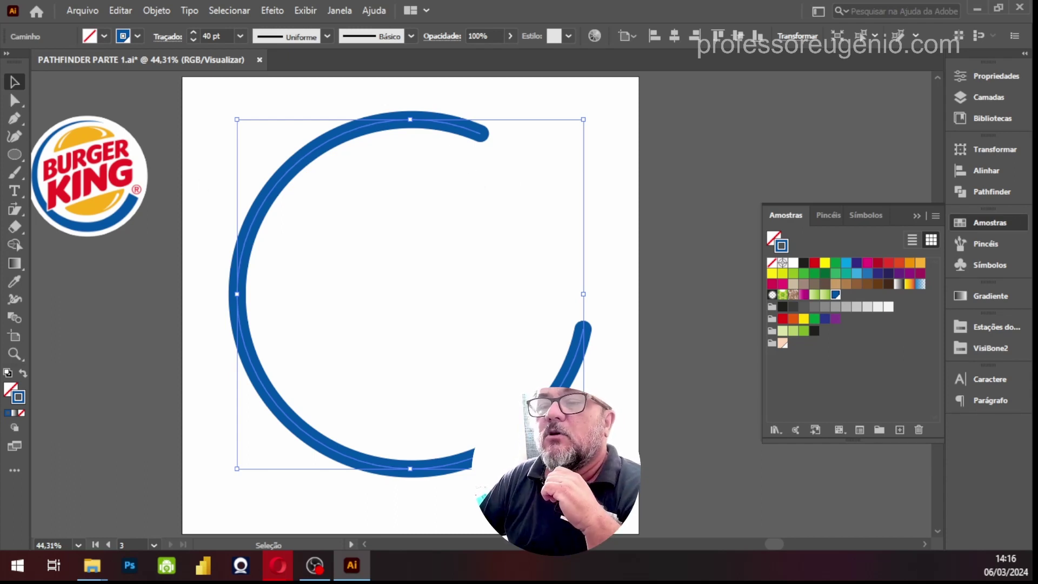
Step: Move the open circle down to the artboard's centre and set its stroke weight to 80 pt
left_click_drag(408, 282, 408, 293)
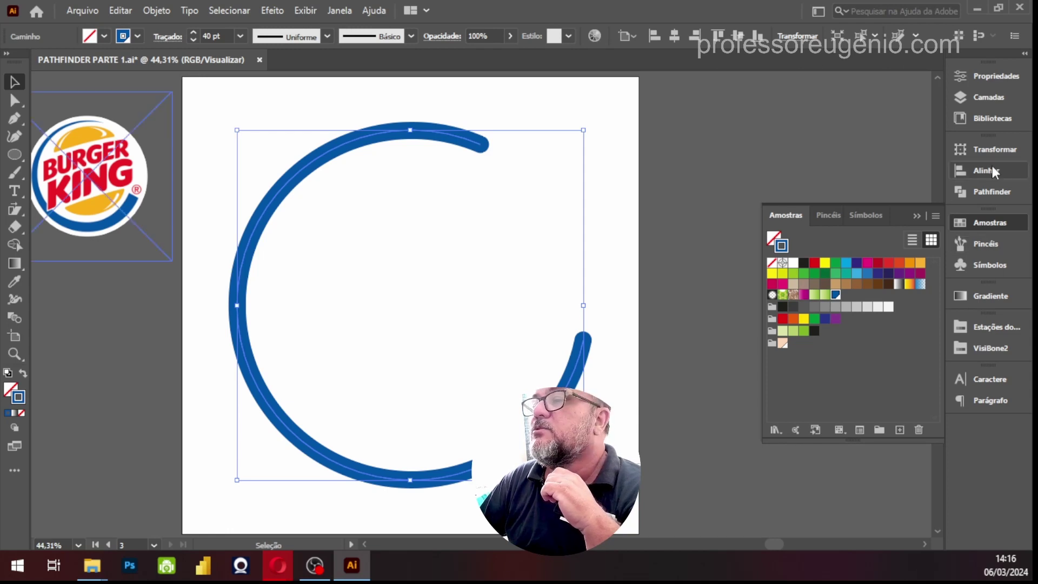
left_click(982, 148)
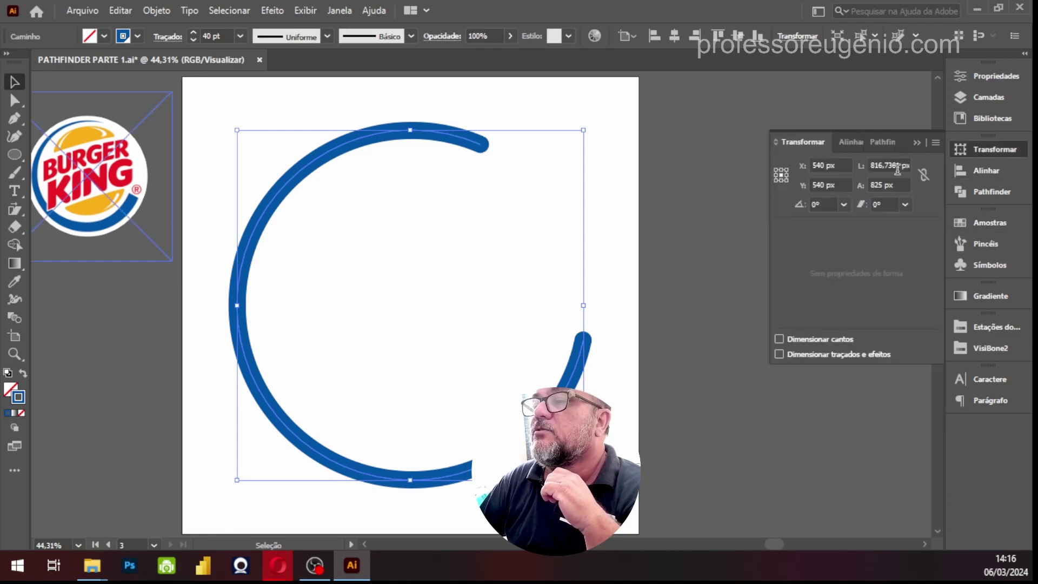
left_click(987, 78)
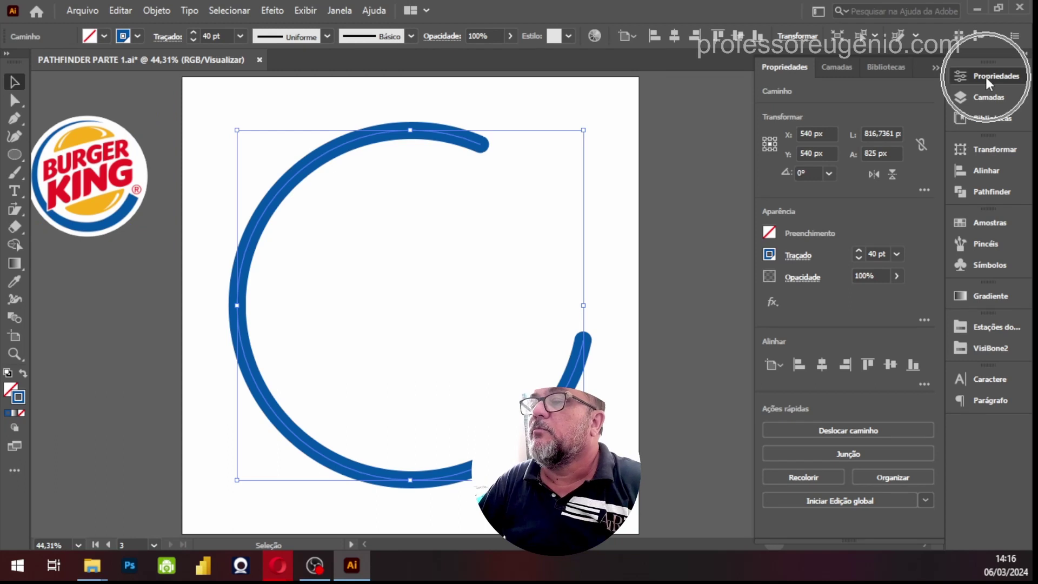
double_click(876, 254)
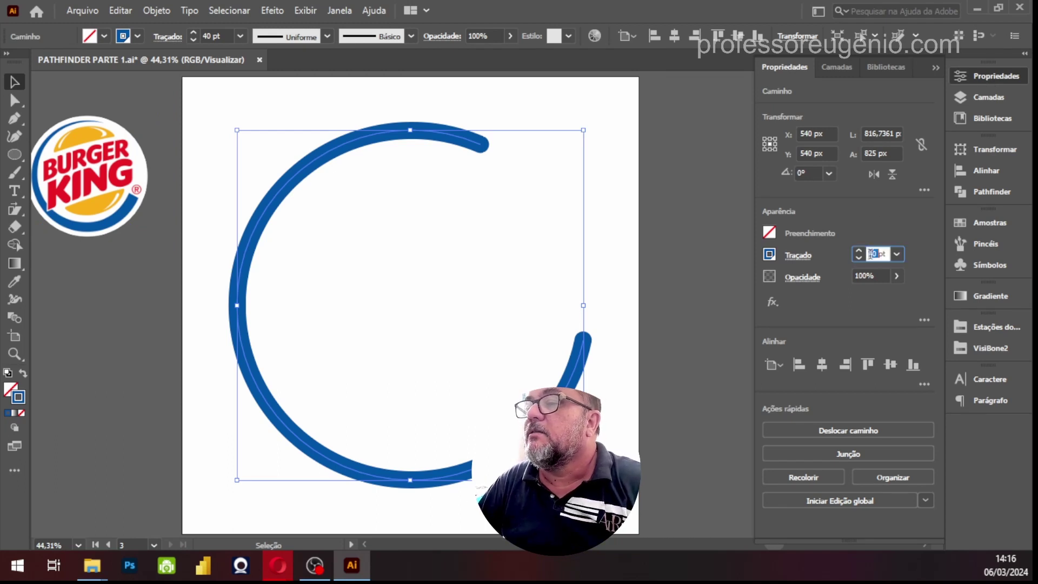
type("80")
key("Return")
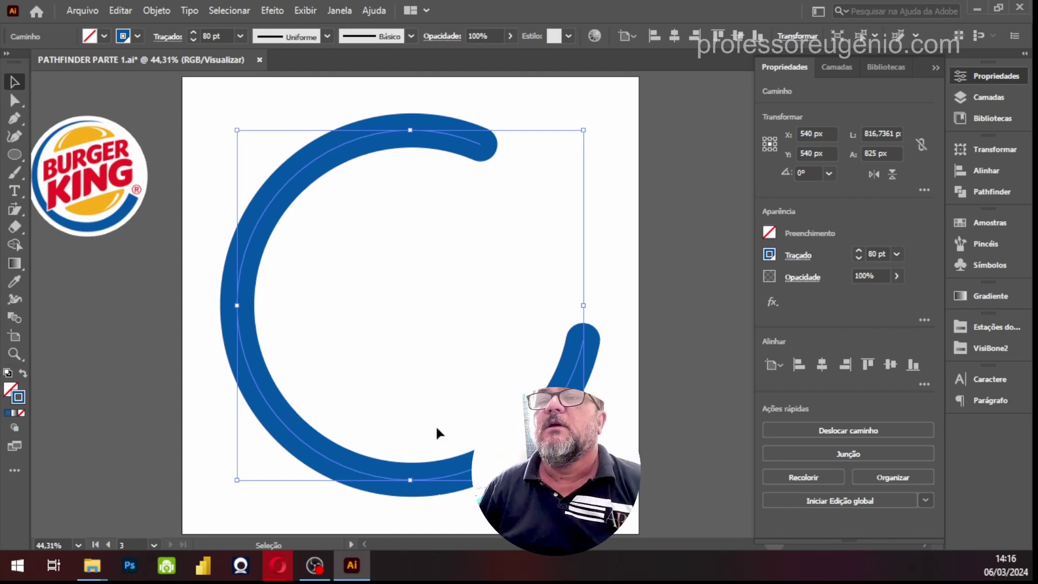
Step: Try the variable width profiles 1 to 6 one after another on the blue open circle's stroke
left_click(311, 36)
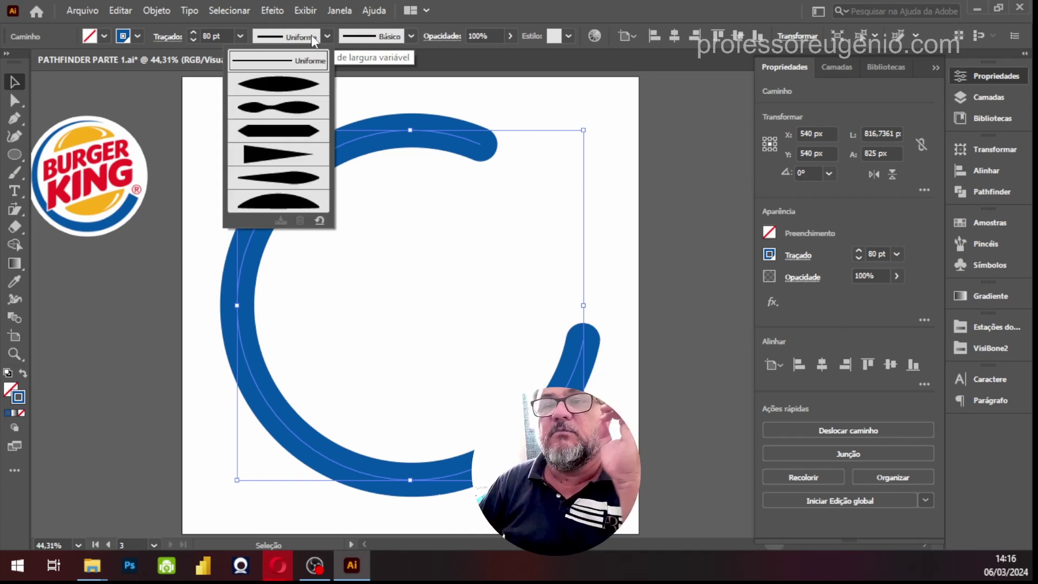
left_click(284, 89)
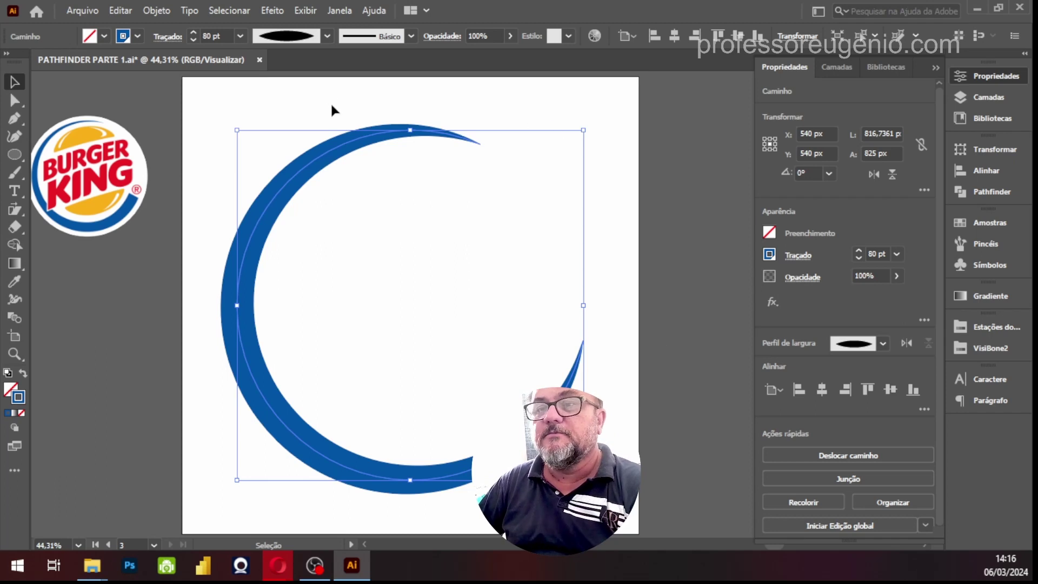
left_click(327, 35)
left_click(276, 106)
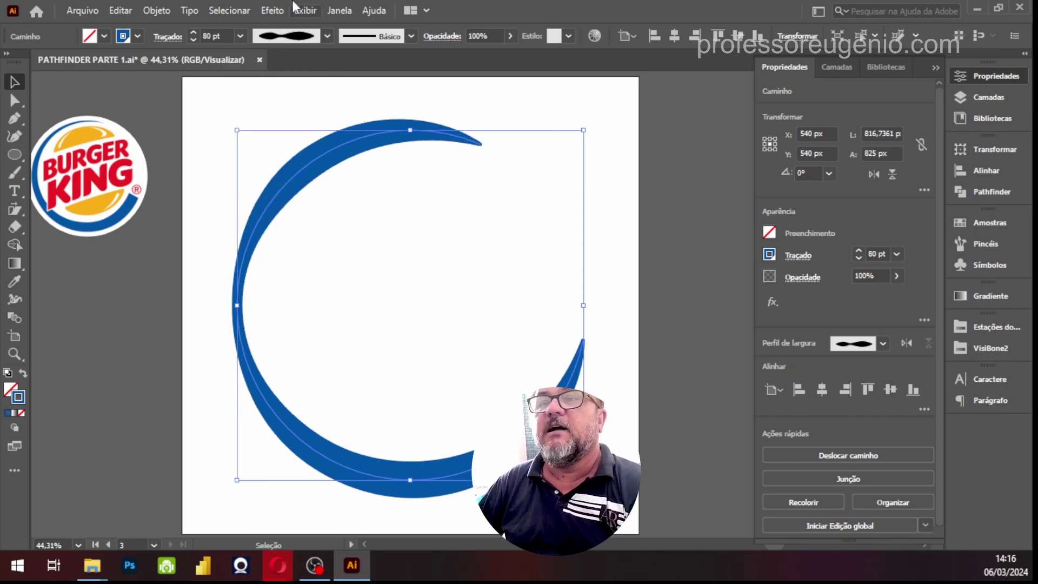
left_click(313, 37)
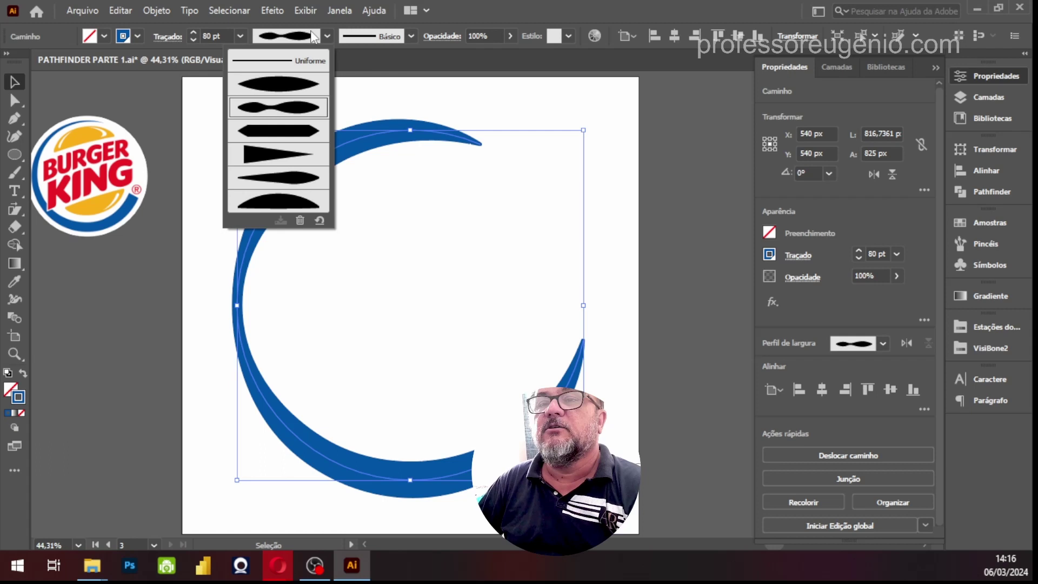
left_click(281, 141)
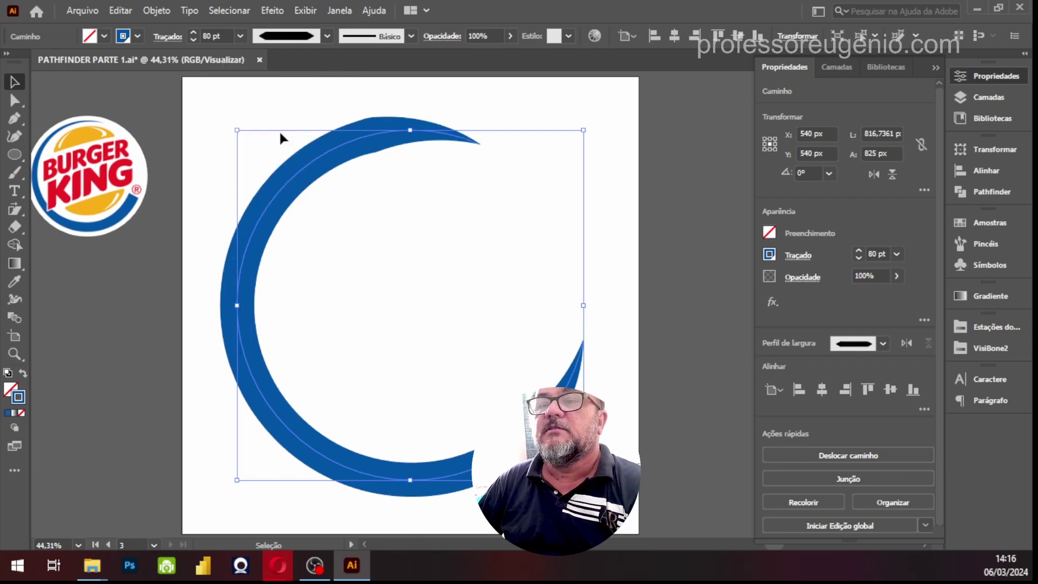
left_click(292, 37)
left_click(271, 196)
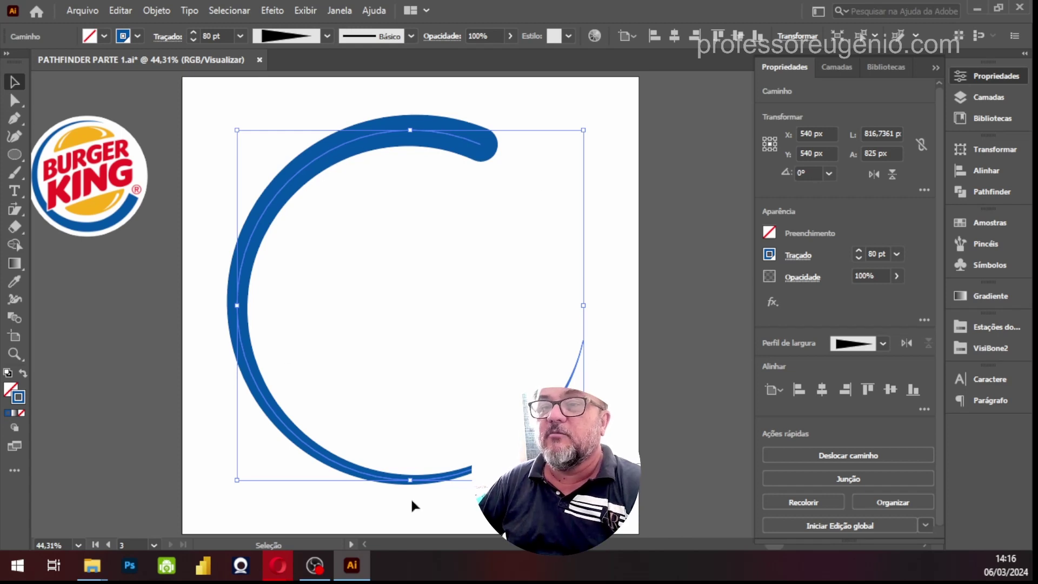
left_click(297, 36)
left_click(272, 186)
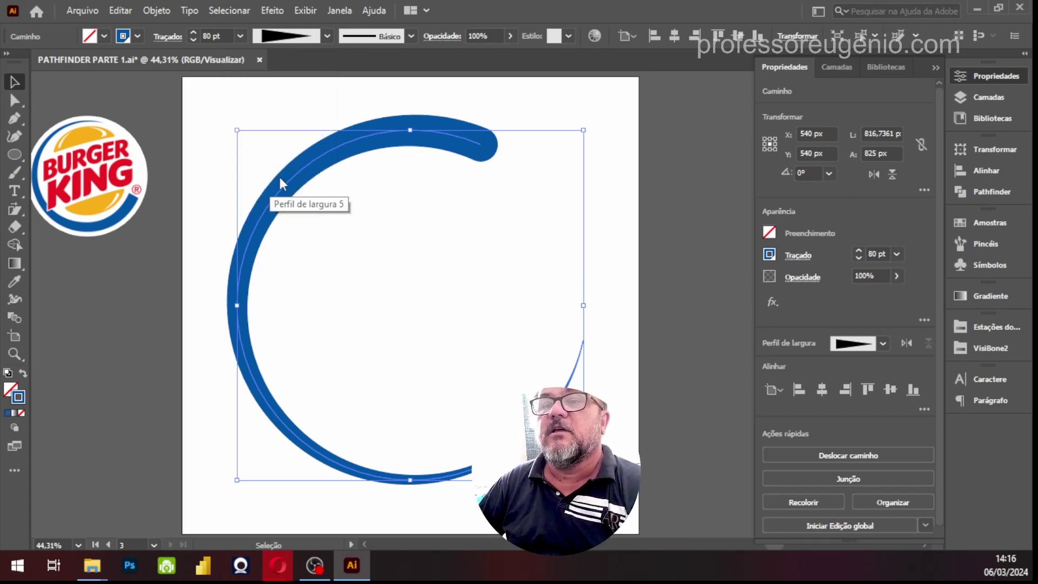
left_click(309, 38)
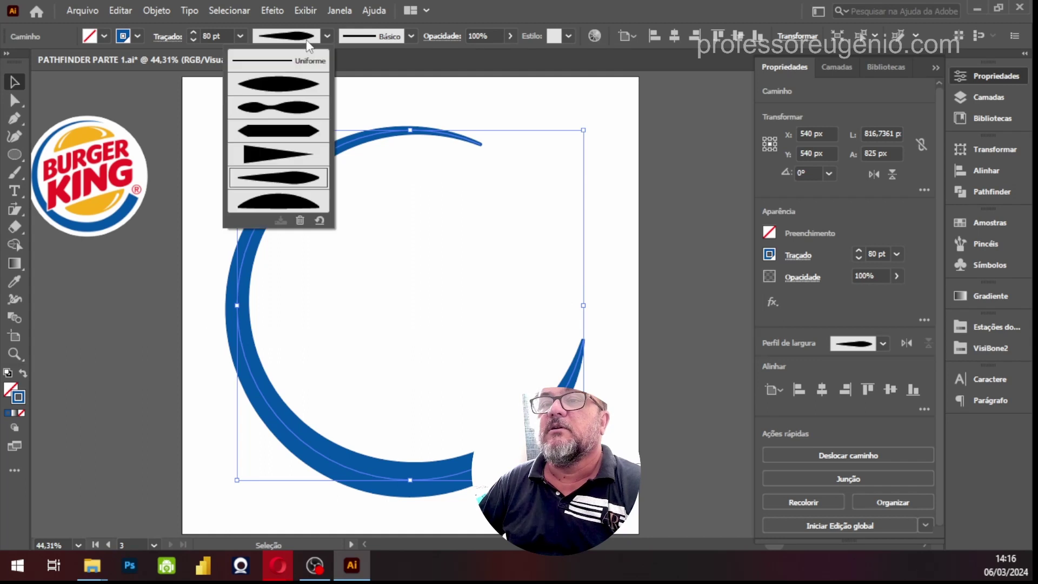
left_click(281, 209)
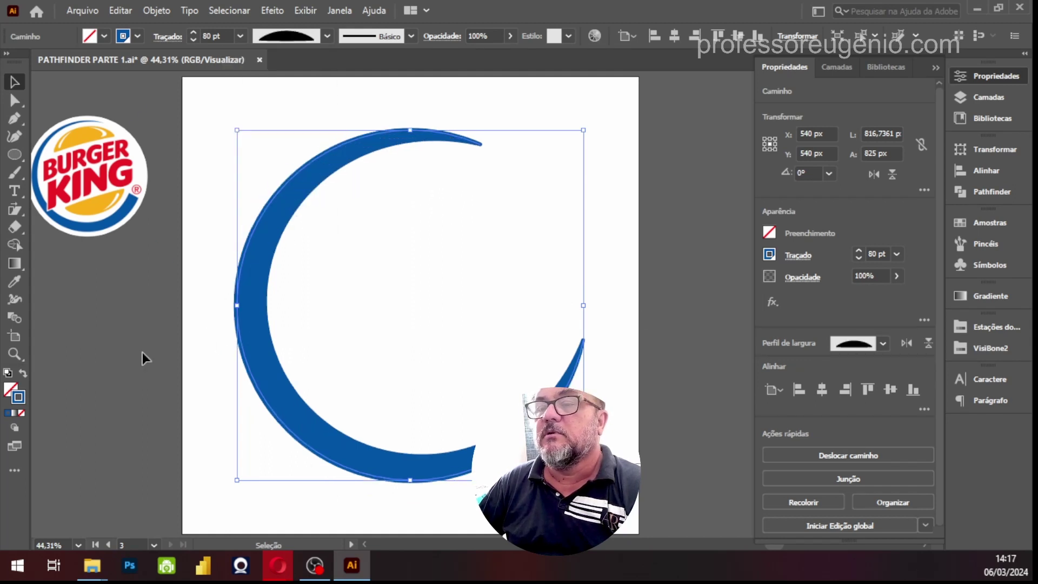
Step: Apply width profile 4 to the blue open circle's stroke and flip it so the thick end sits at the lower right
left_click(326, 37)
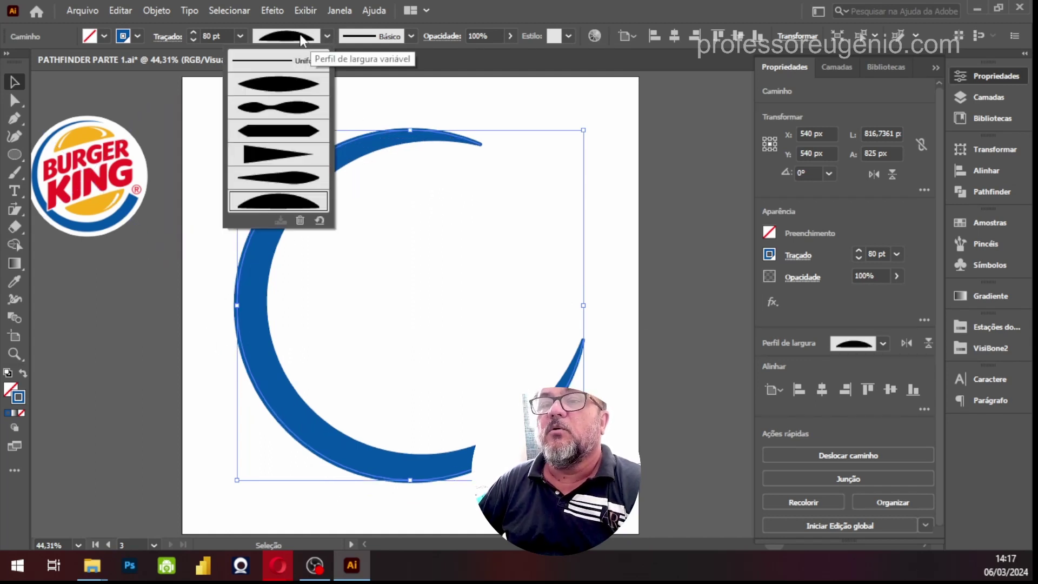
left_click(250, 155)
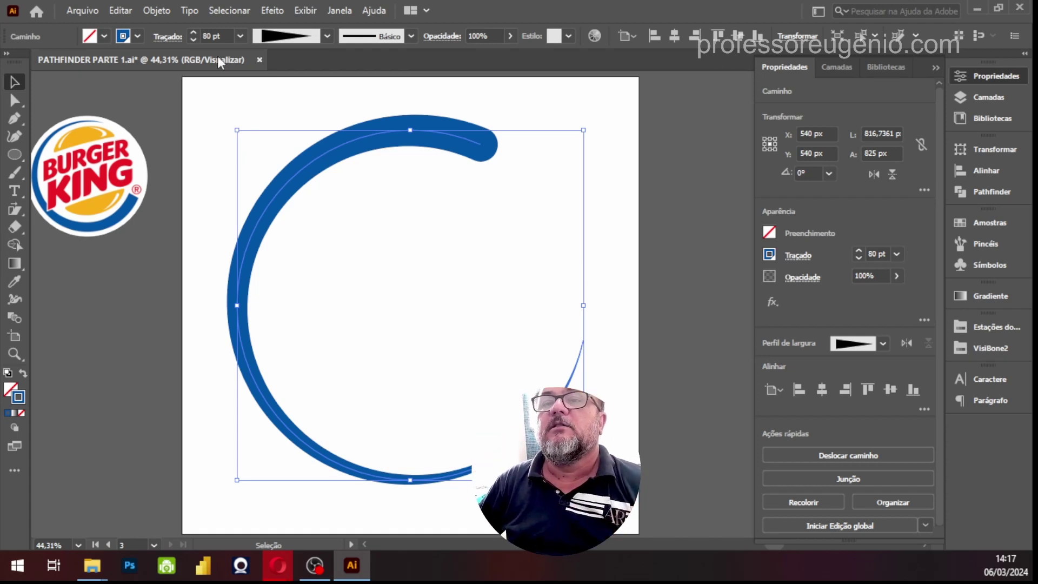
left_click(168, 37)
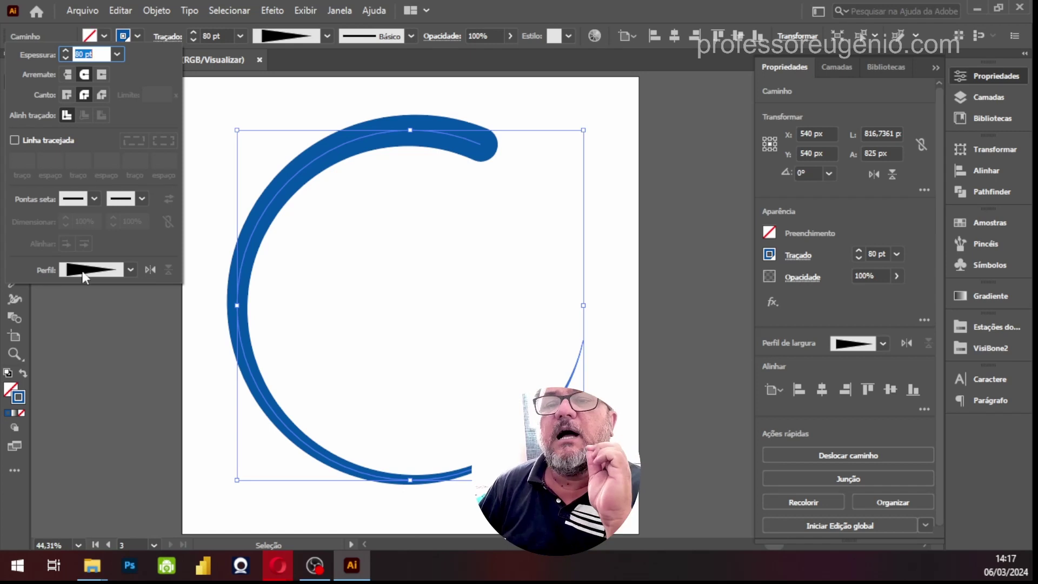
left_click(89, 267)
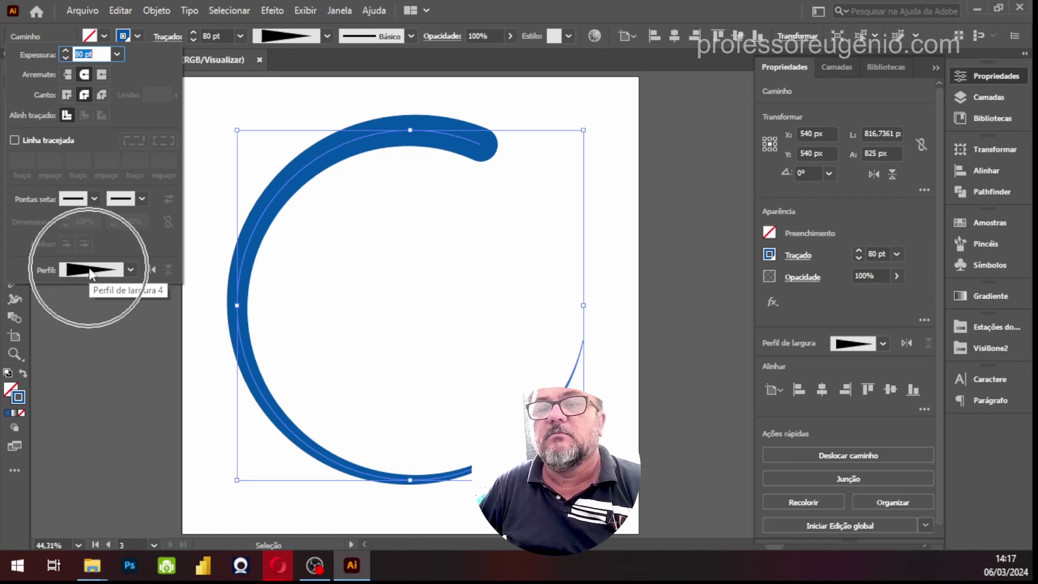
left_click(90, 270)
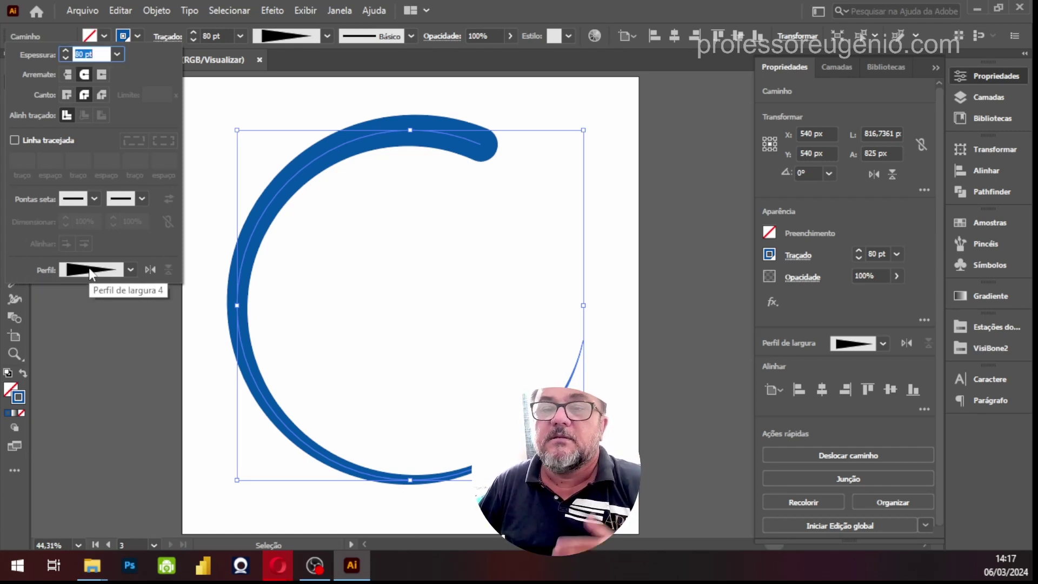
left_click(149, 270)
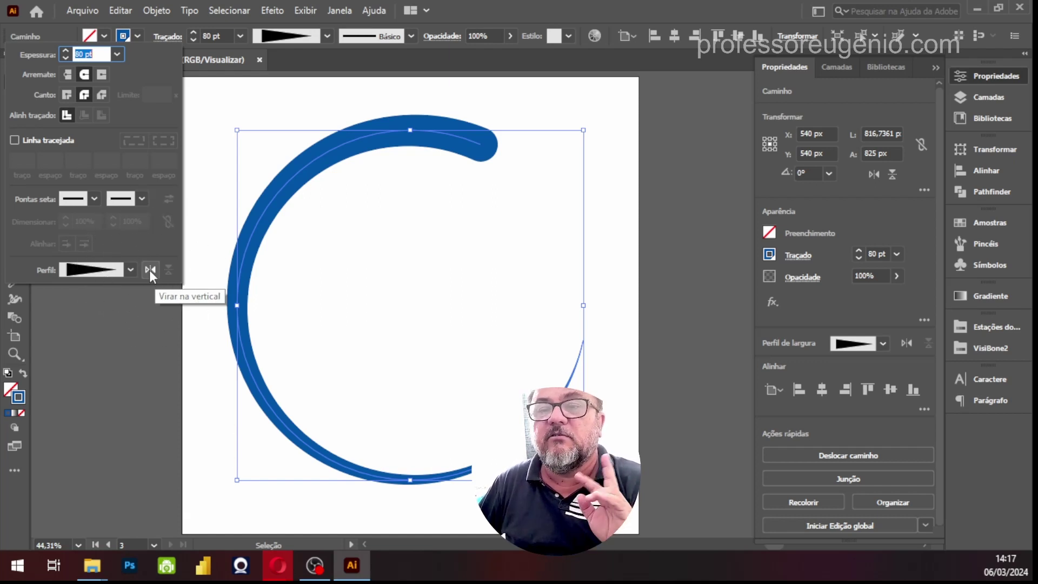
left_click(149, 270)
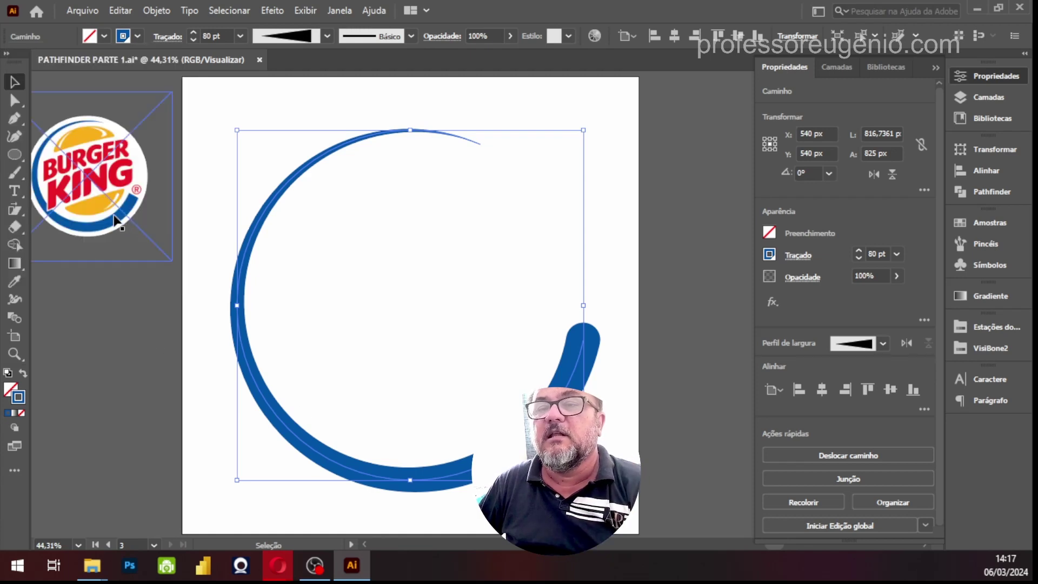
Step: Move the Burger King reference image from the left of the artboard to its upper right edge
left_click_drag(115, 219, 664, 200)
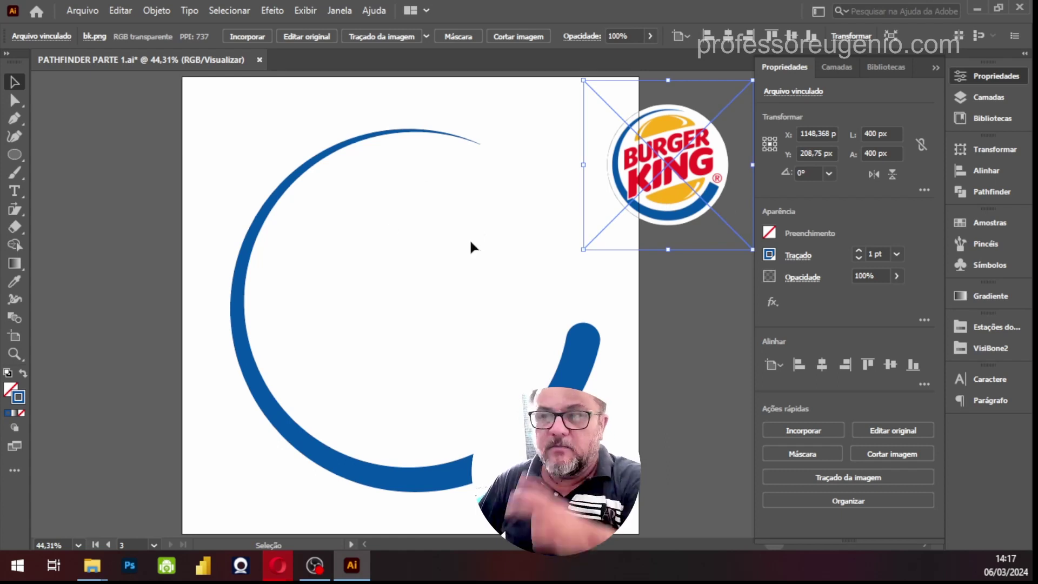
left_click_drag(481, 225, 385, 225)
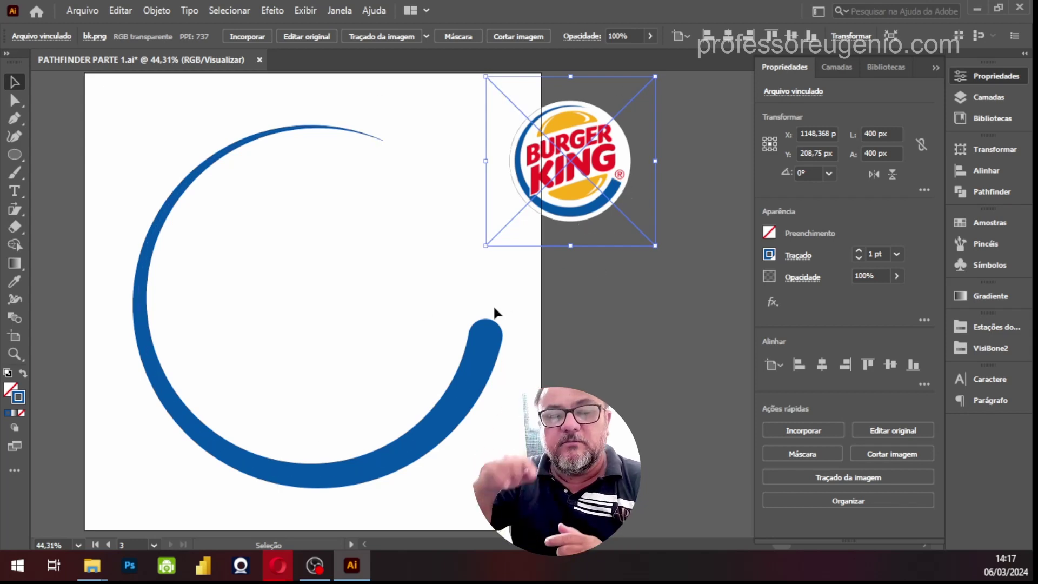
left_click(618, 187)
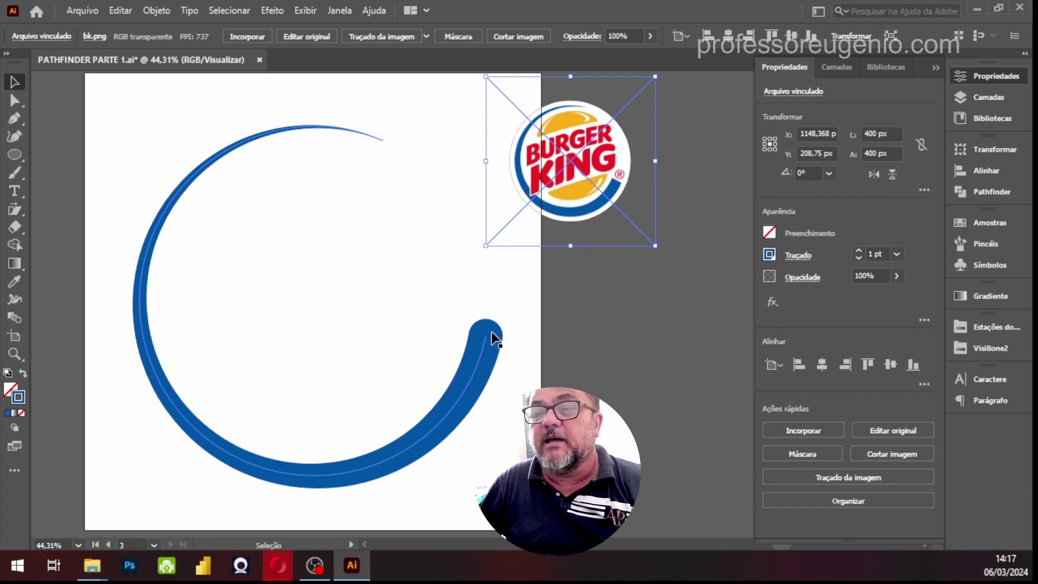
Step: Give the blue open circle's stroke a butt cap so its thick end is cut straight
left_click(487, 352)
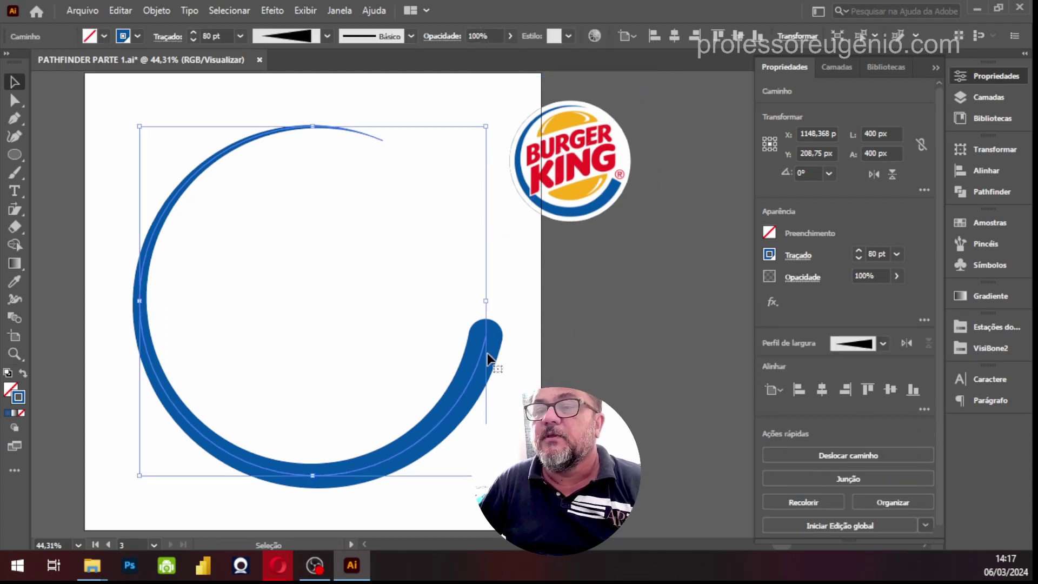
left_click(170, 39)
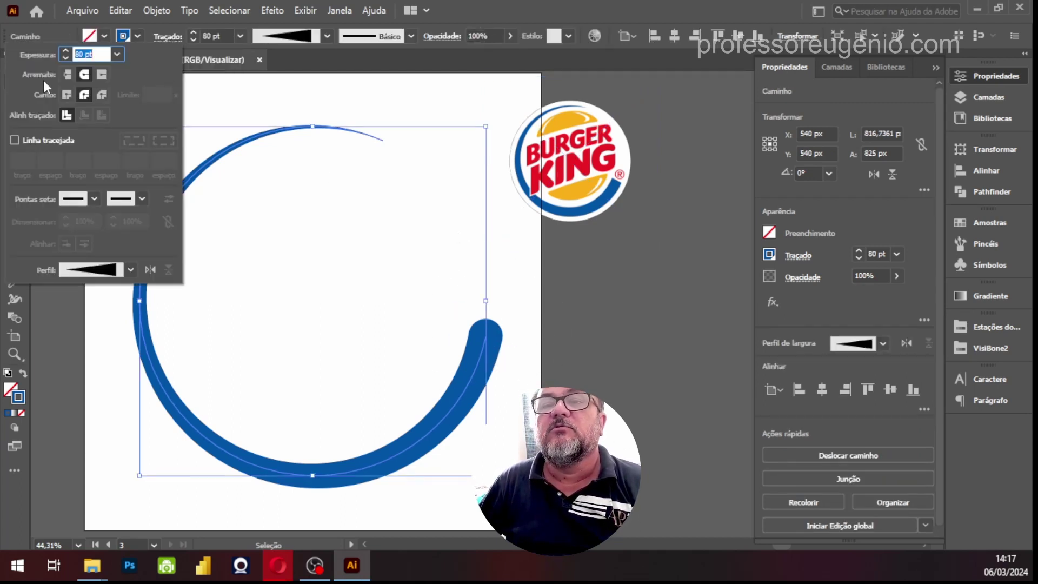
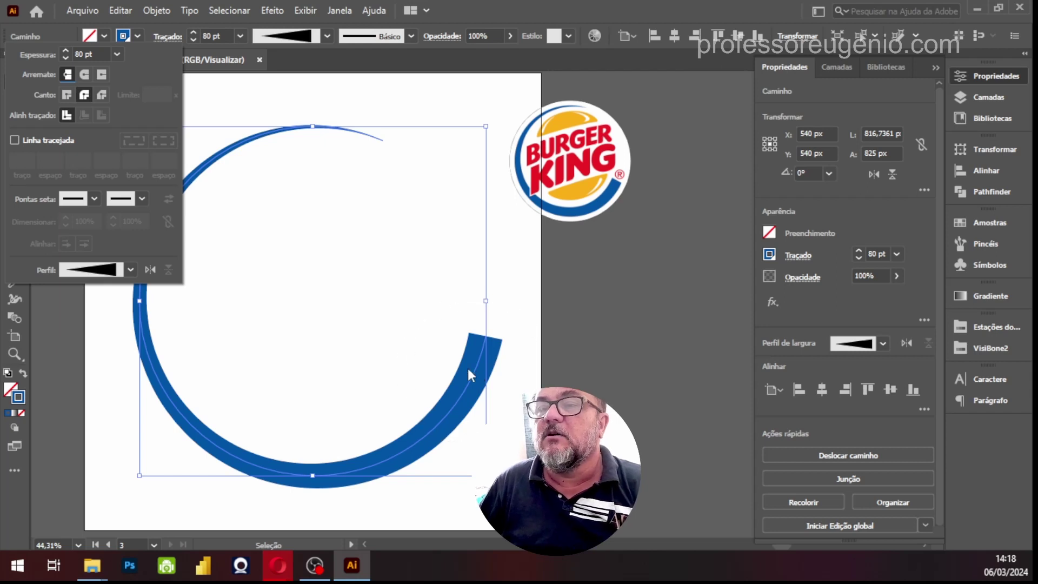
key("ctrl+shift+F9")
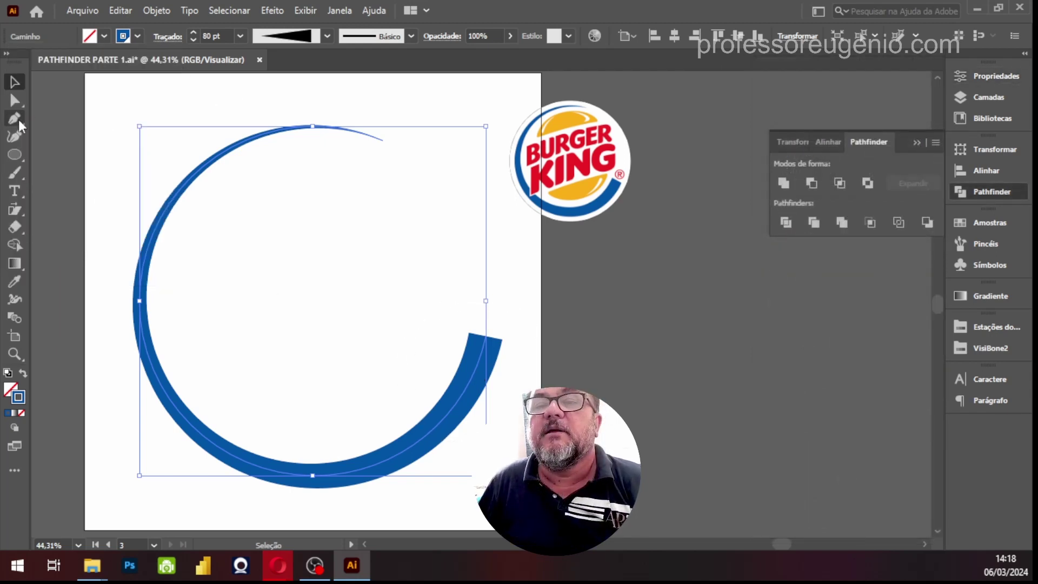
Step: Shorten the arc's thick end by adding an anchor point just before it and removing the end anchor
left_click(18, 119)
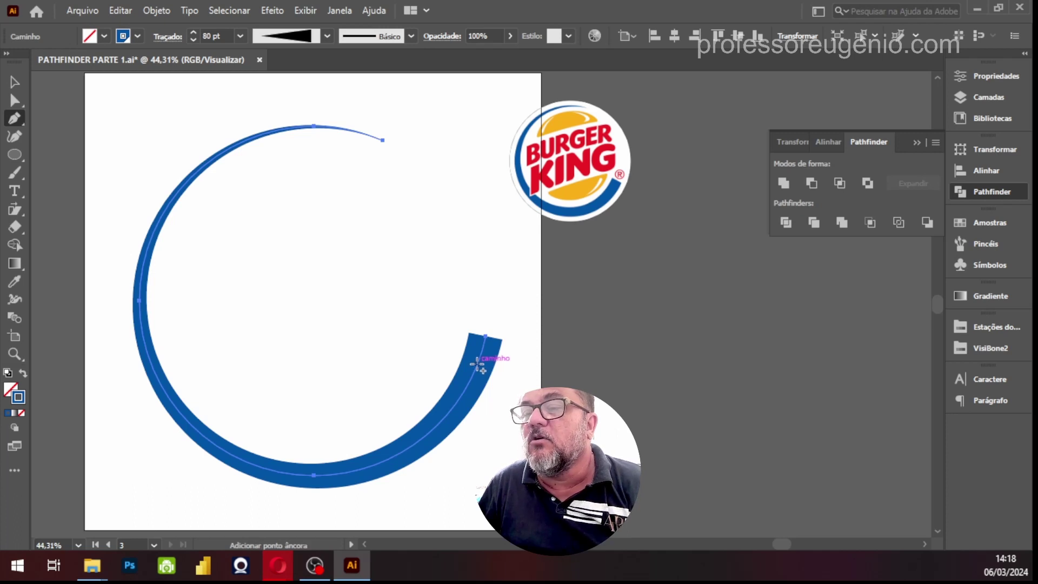
left_click(477, 366)
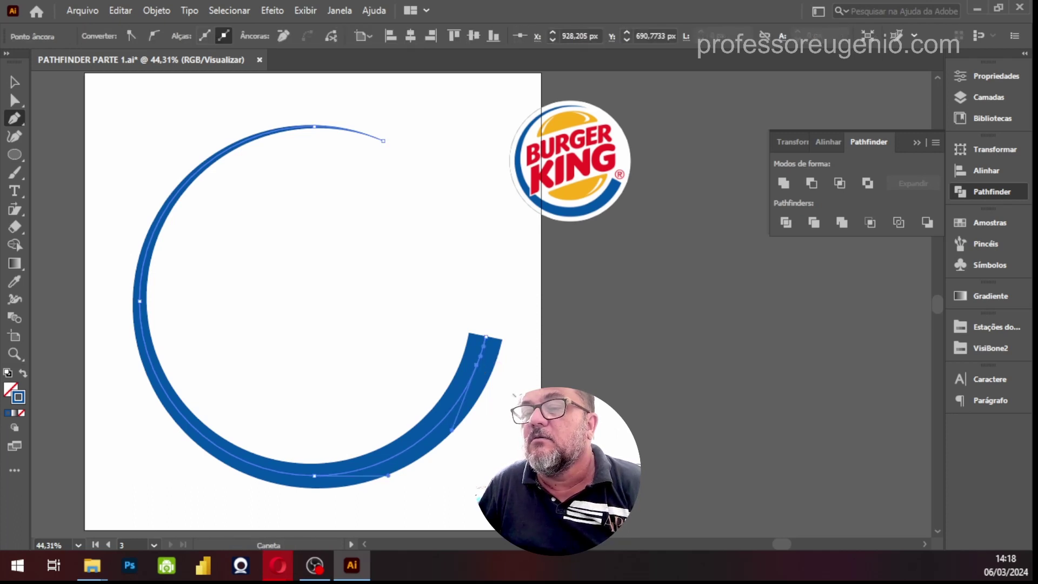
left_click(14, 100)
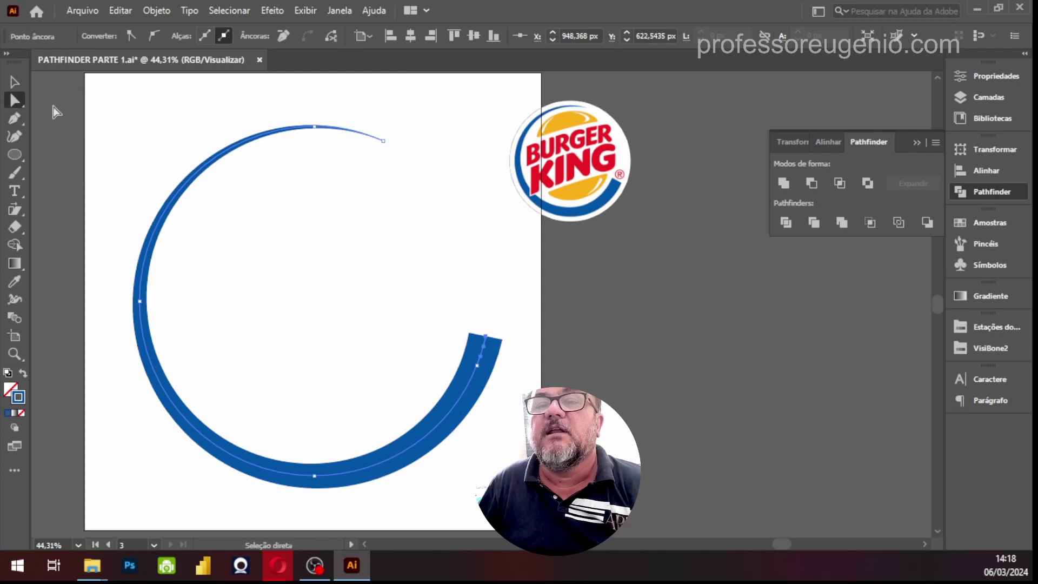
left_click(481, 373)
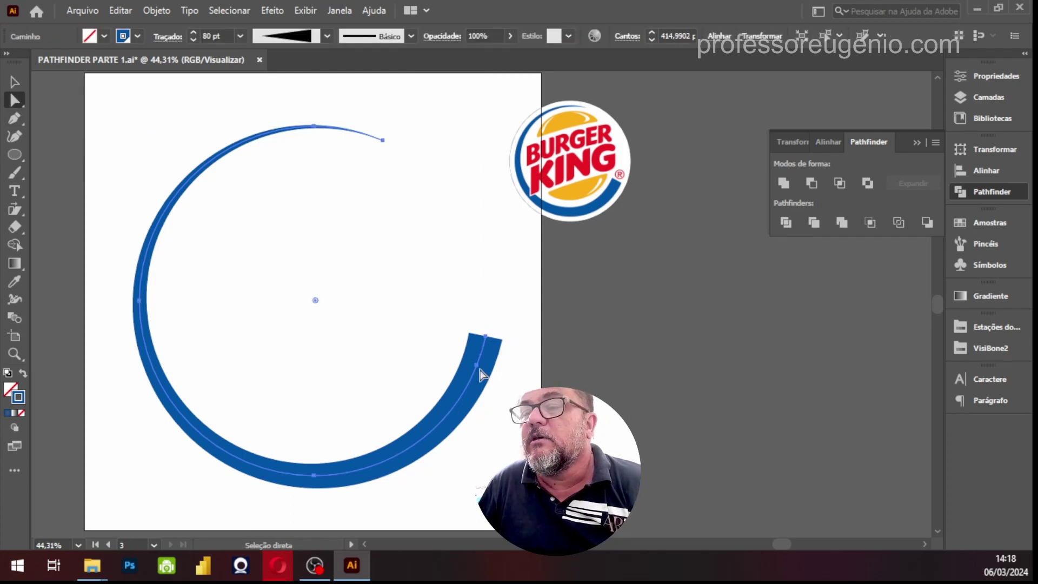
left_click(487, 337)
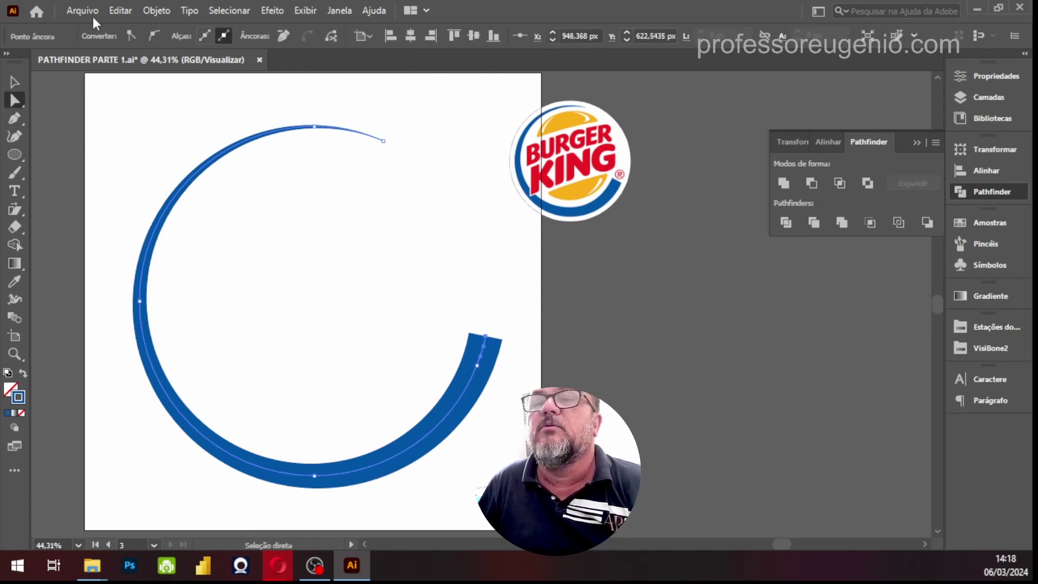
left_click(283, 37)
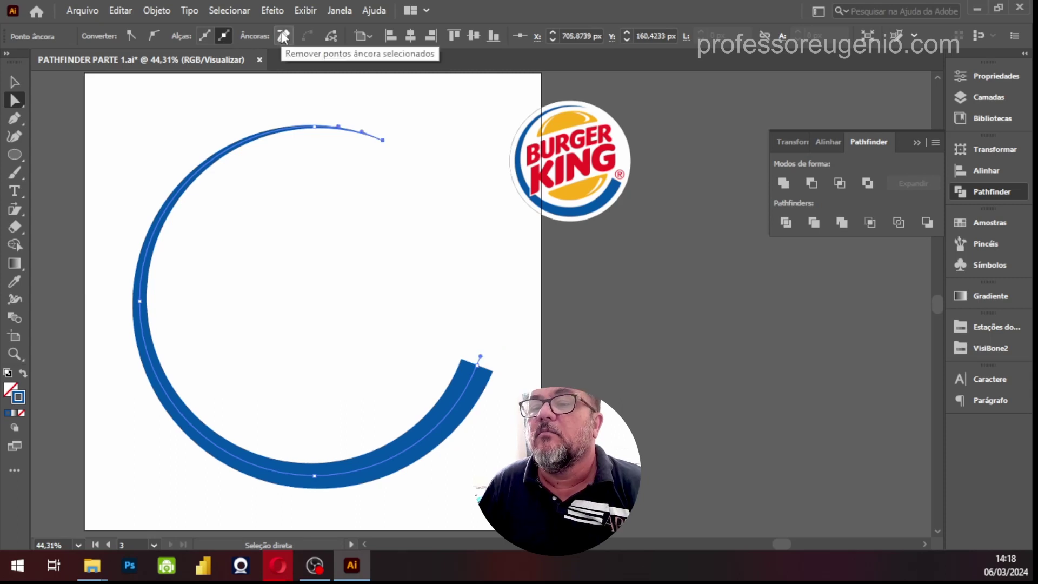
left_click(16, 83)
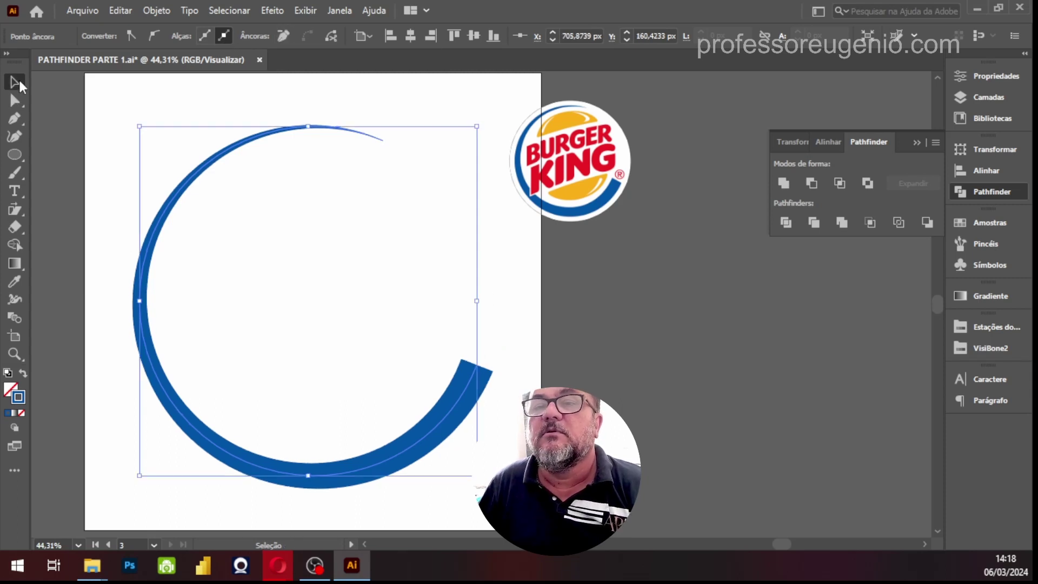
left_click(550, 299)
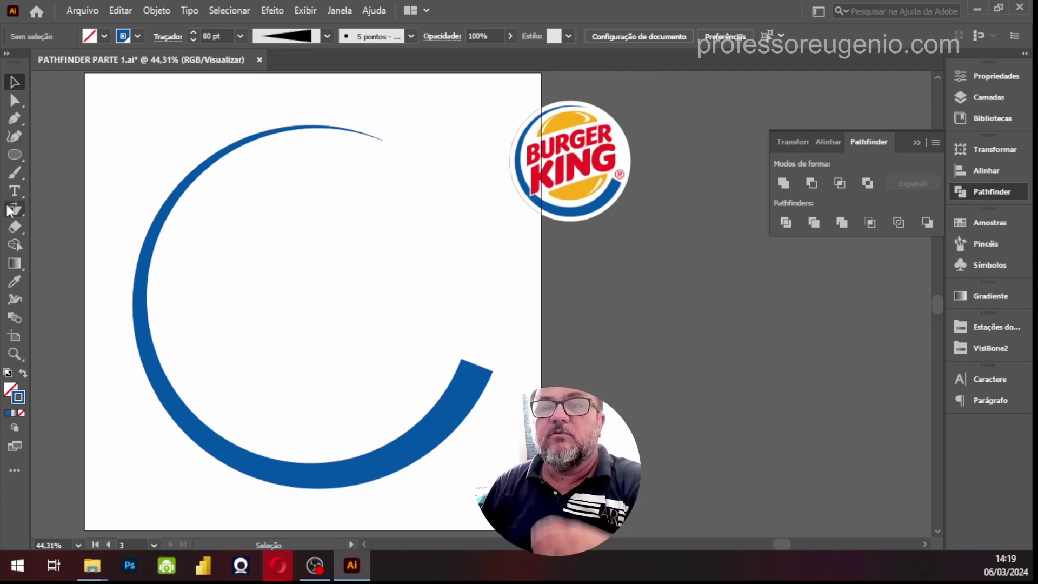
Step: Draw a circle inside the blue ring and fill it with the yellow sampled from the reference logo's bun
left_click_drag(203, 180, 342, 437)
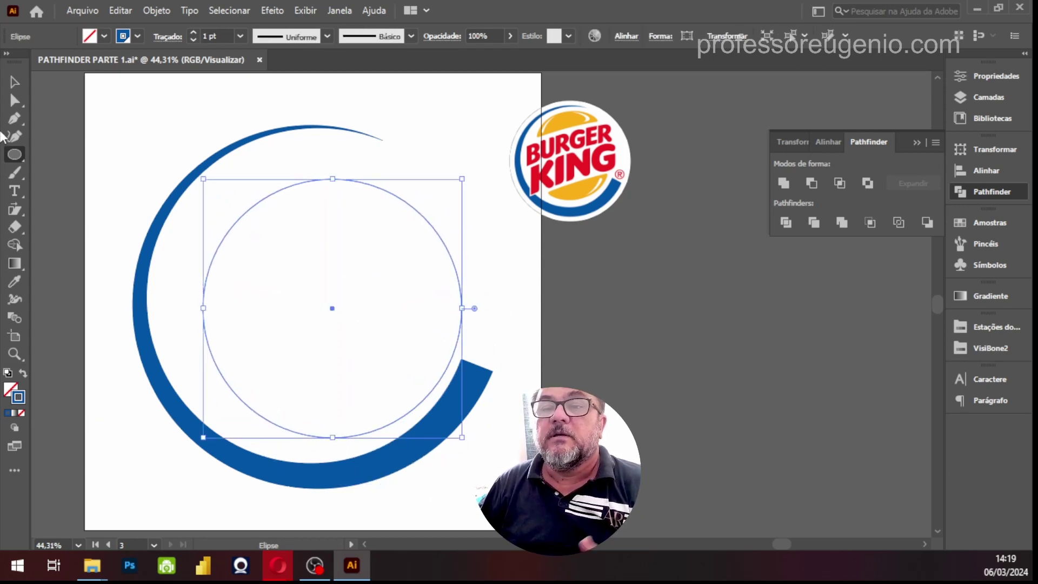
left_click(14, 281)
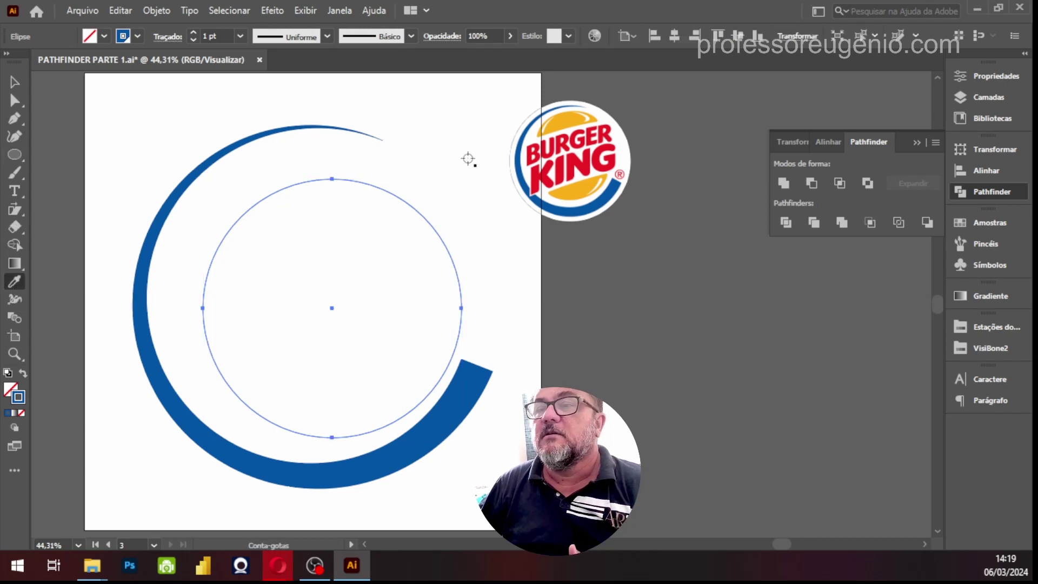
left_click(571, 120)
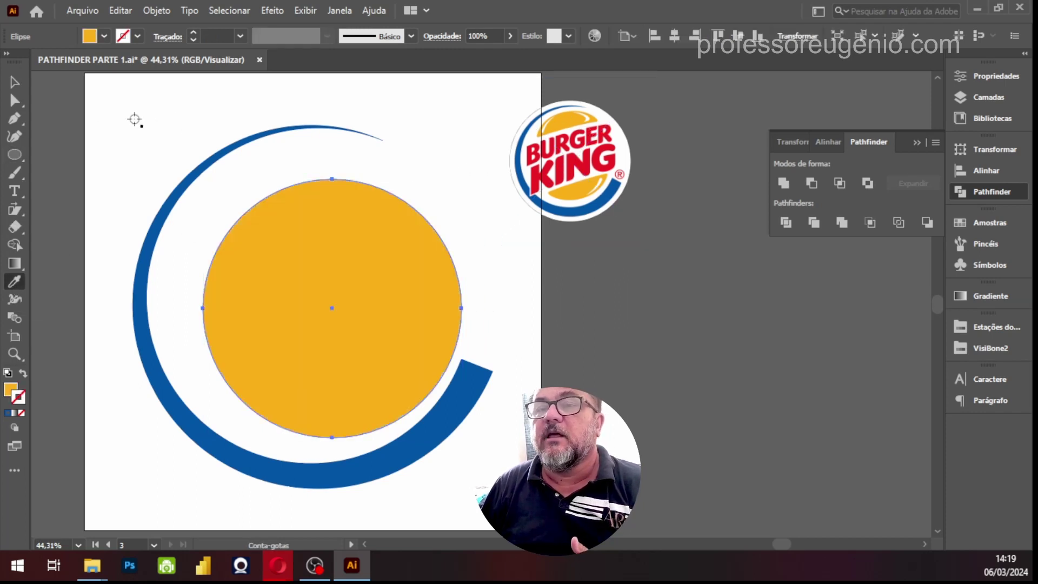
Step: Move the yellow circle toward the ring's middle and align both objects by their horizontal and vertical centres
left_click(13, 84)
left_click_drag(352, 295, 332, 287)
left_click(469, 391, "shift")
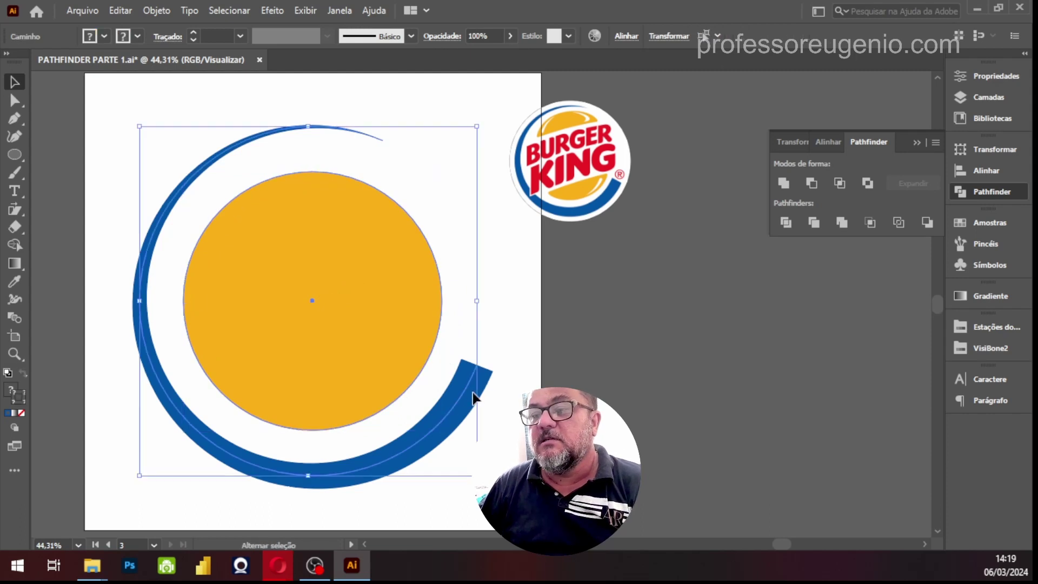
left_click(988, 170)
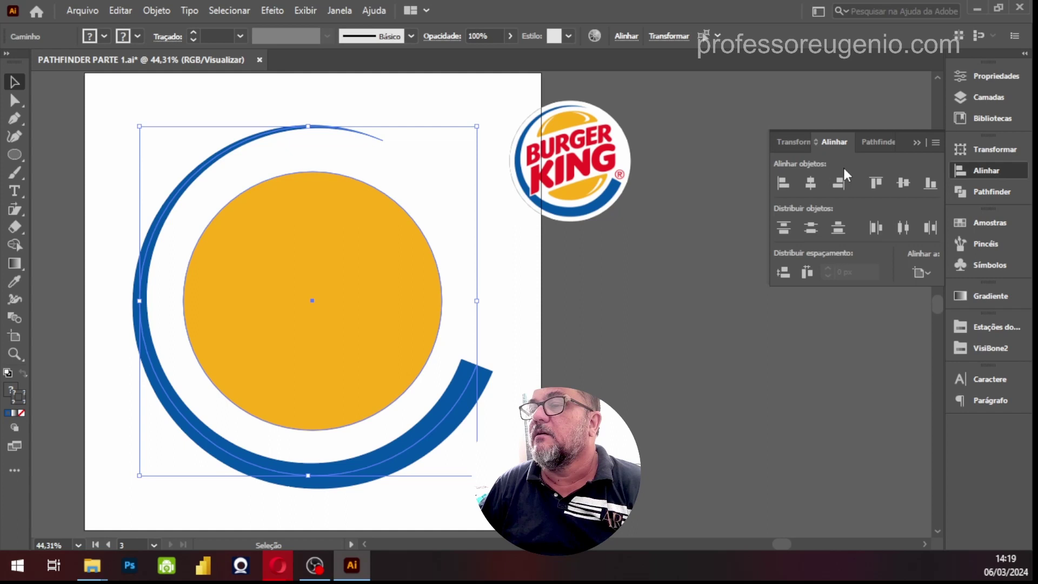
left_click(810, 182)
left_click(903, 183)
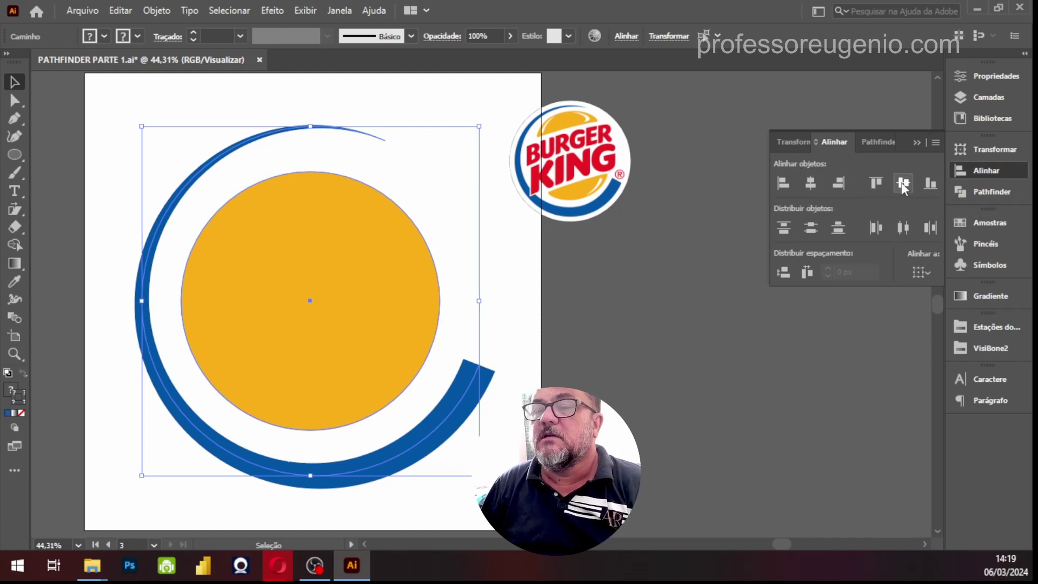
left_click(641, 359)
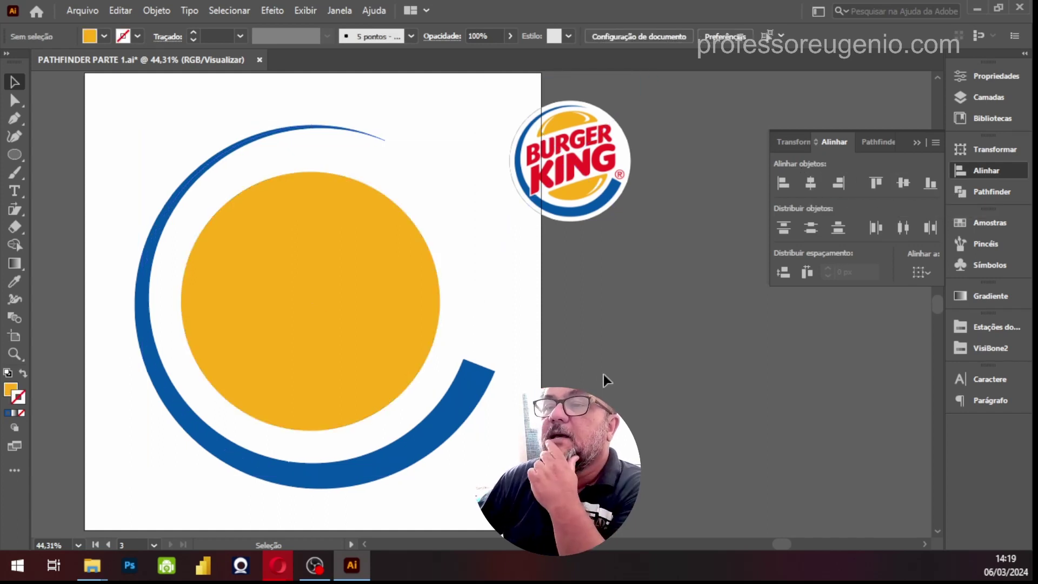
Step: Enlarge the yellow circle proportionally from its centre until it leaves only a narrow gap to the blue ring
left_click(371, 301)
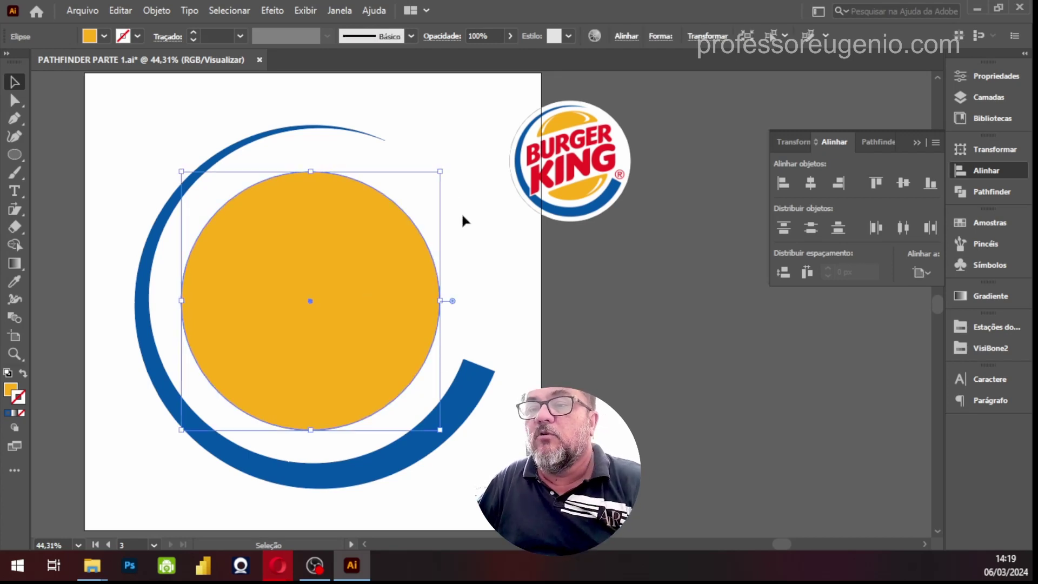
left_click_drag(440, 172, 458, 154)
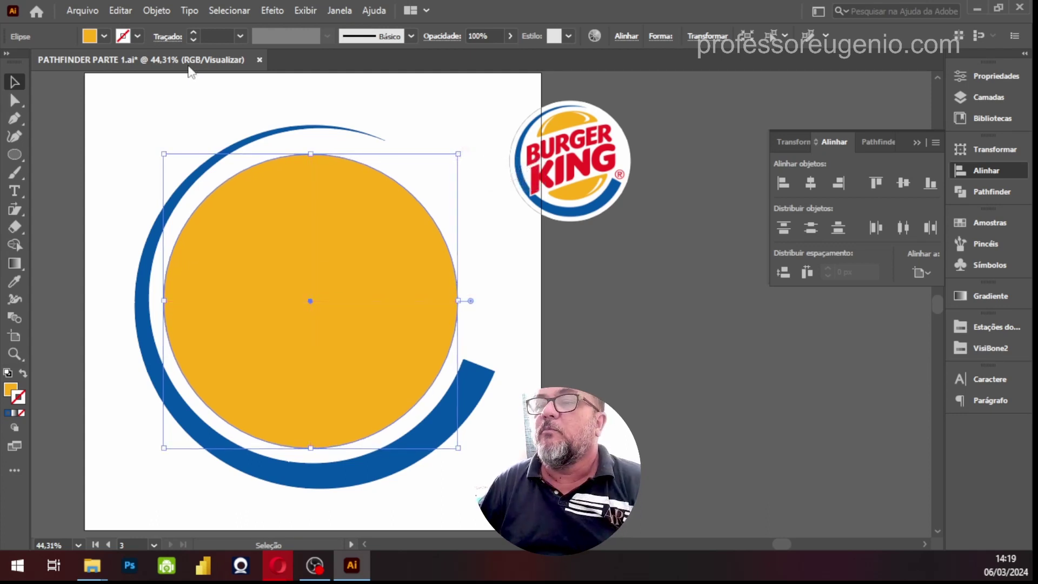
left_click(514, 241)
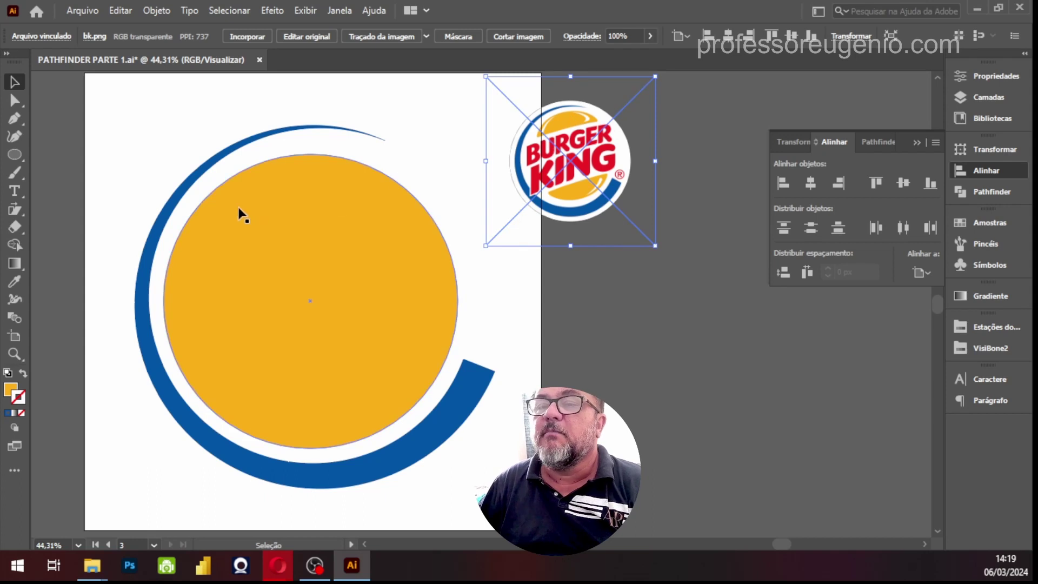
Step: Draw a yellow rectangle across the middle of the circle, wider than the ring, and adjust its upper and lower edges
left_click_drag(21, 154, 57, 156)
mouse_move(106, 231)
left_mouse_down()
mouse_move(311, 382)
mouse_move(492, 366)
mouse_move(528, 387)
left_mouse_up()
left_click(14, 82)
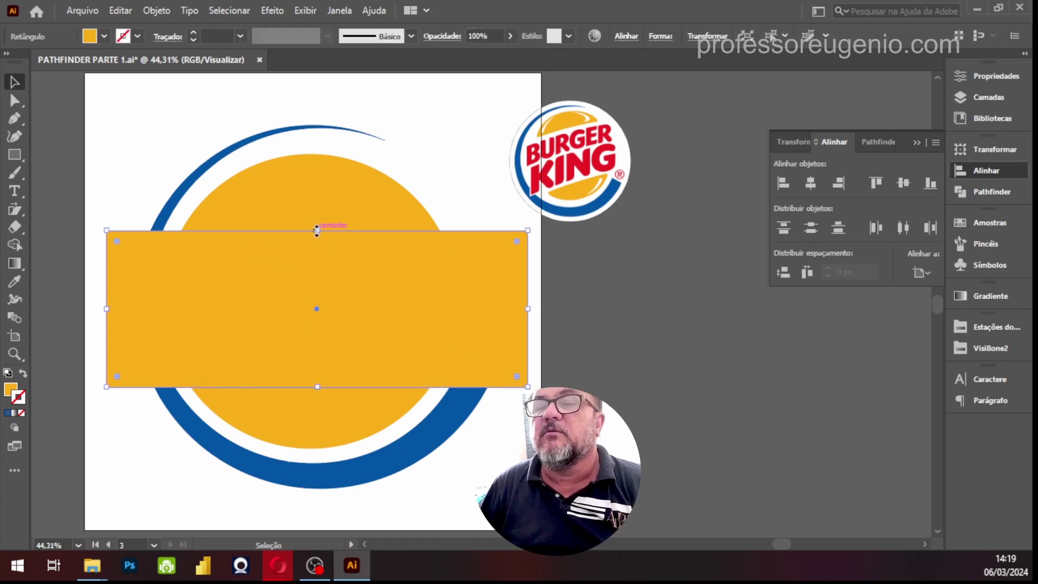
left_click_drag(317, 232, 317, 214)
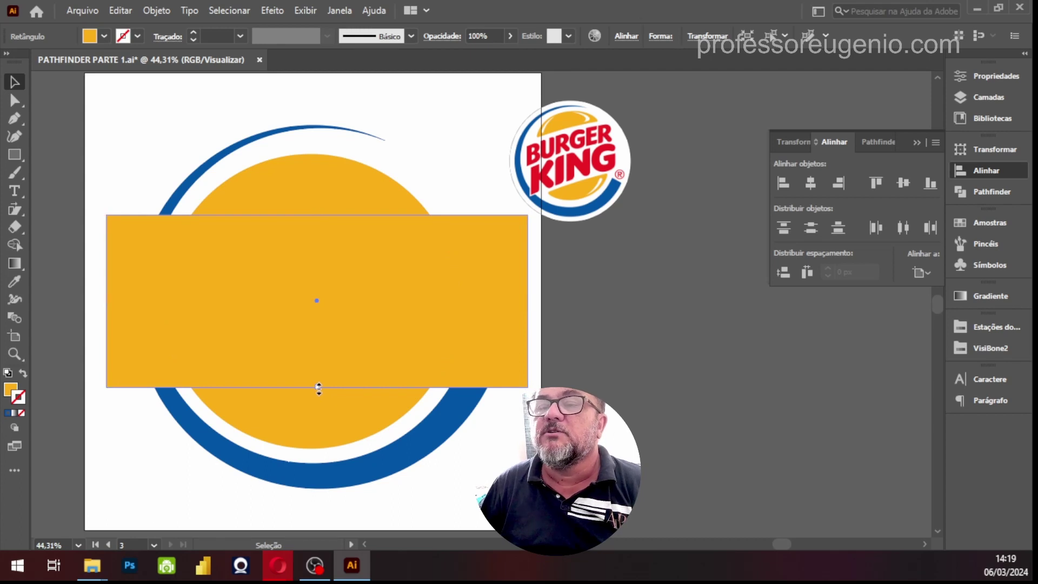
left_click_drag(319, 388, 319, 383)
left_click_drag(320, 214, 318, 215)
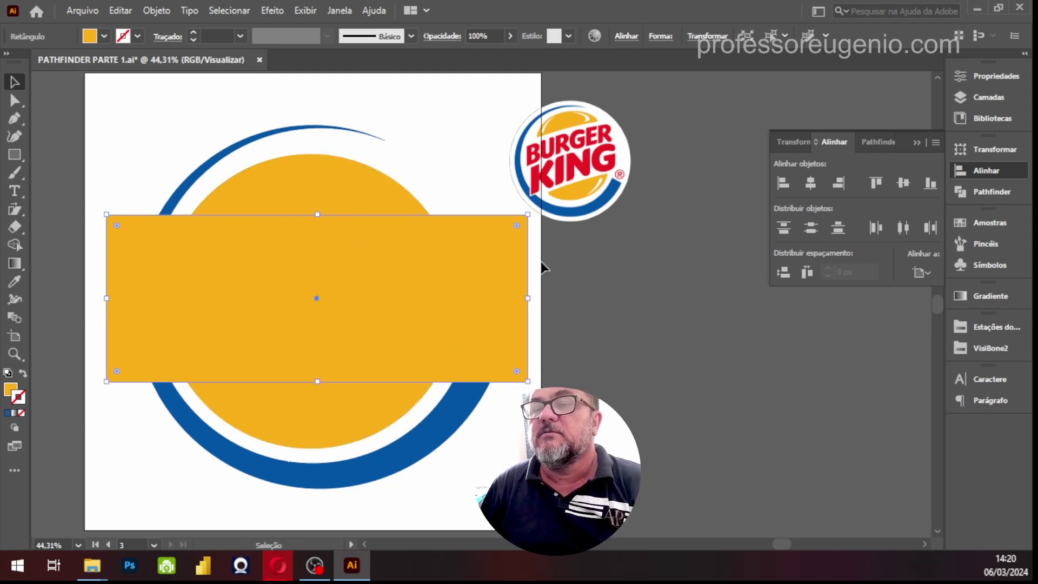
Step: Recolour the rectangle's fill and stroke with a light blue swatch to set it apart from the yellow circle
left_click(991, 223)
key("x")
left_click(872, 274)
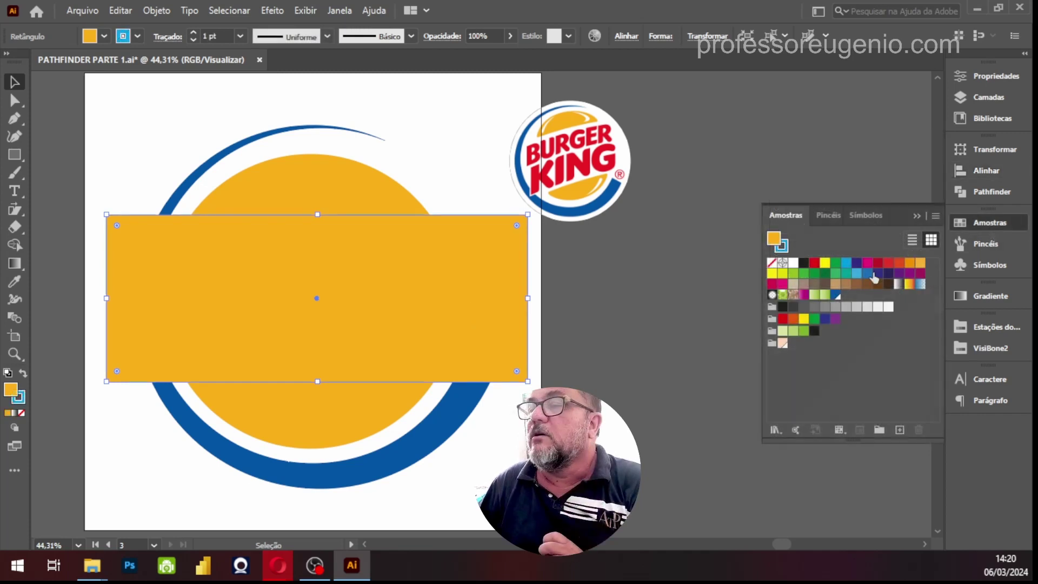
left_click(847, 265)
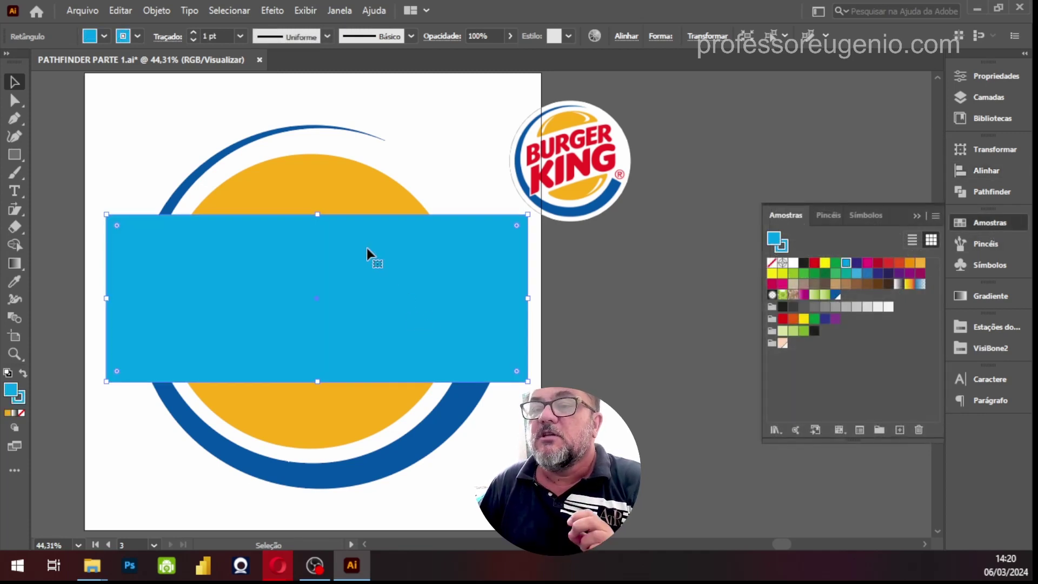
Step: Subtract the blue rectangle from the yellow circle with Minus Front to split it into two bun halves
left_click(344, 191, "shift")
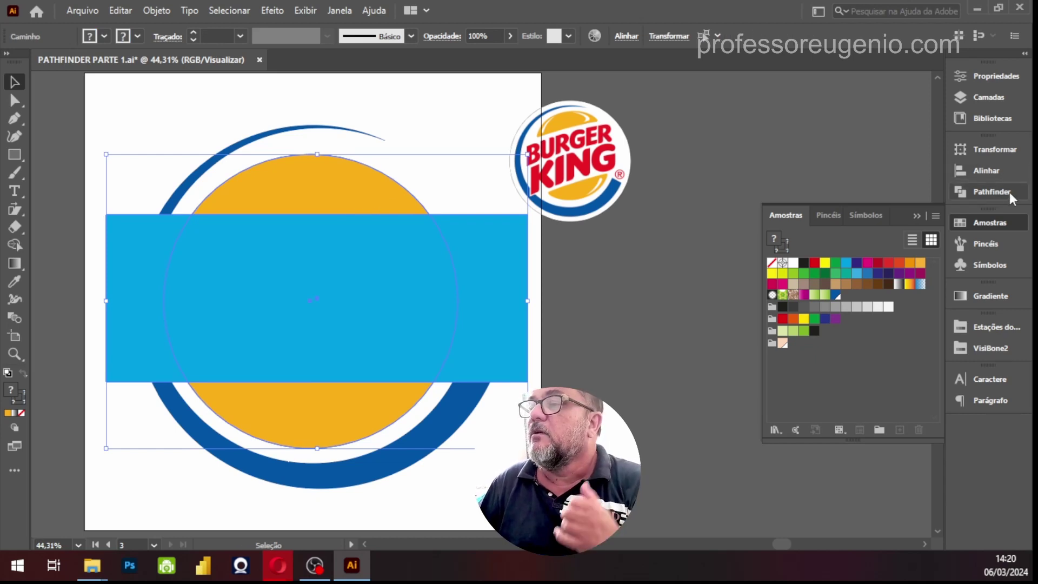
left_click(992, 191)
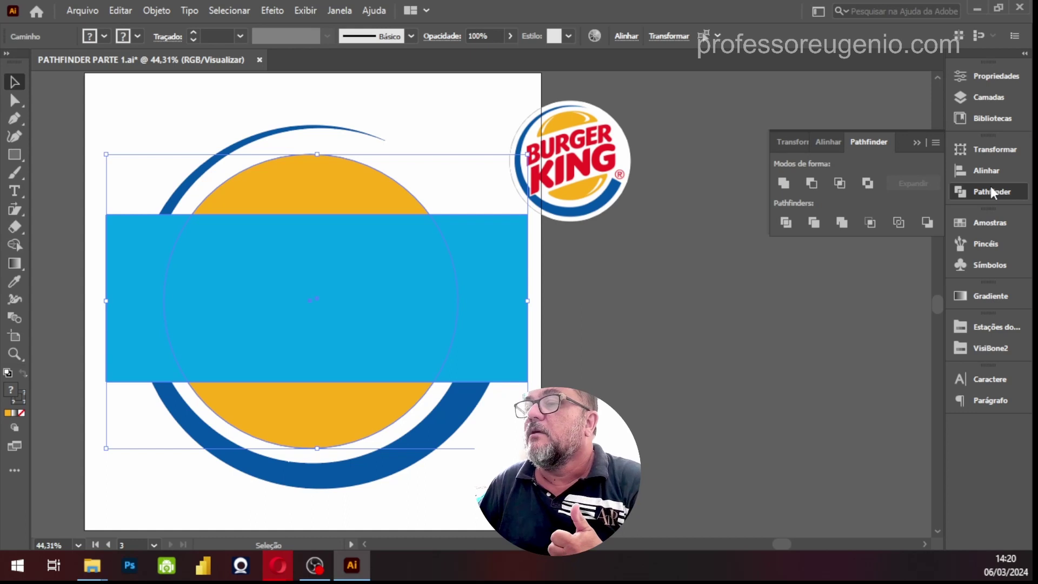
left_click(810, 184)
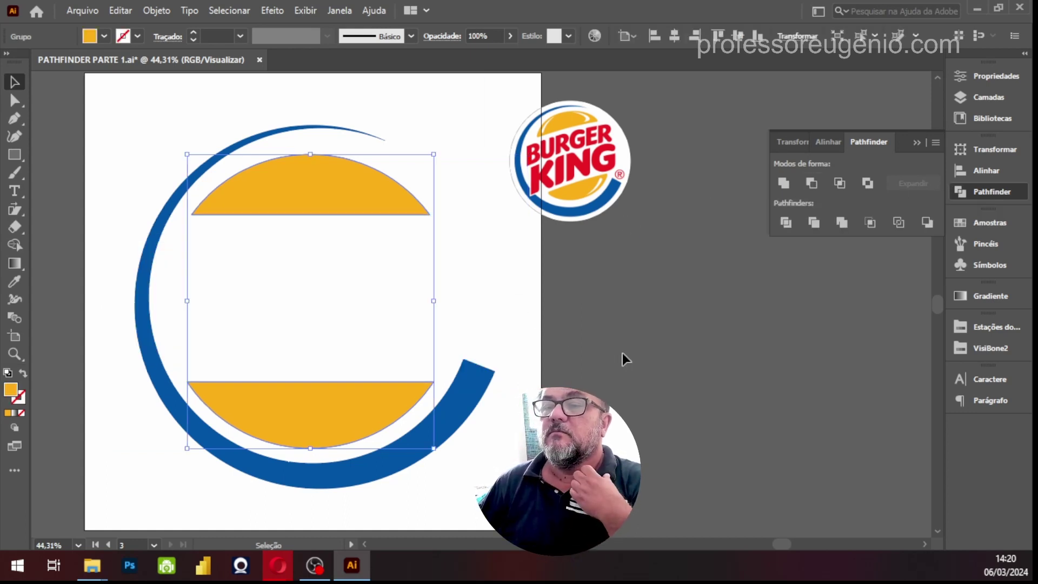
left_click(592, 343)
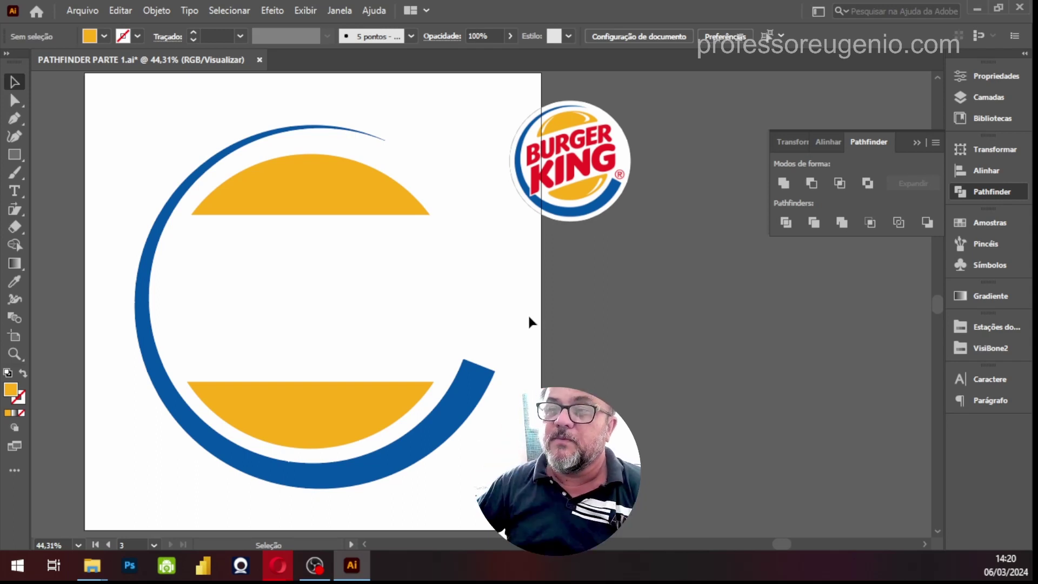
Step: Compare the upper bun's corners in the reference logo with those of the drawn upper bun half
left_click(577, 148)
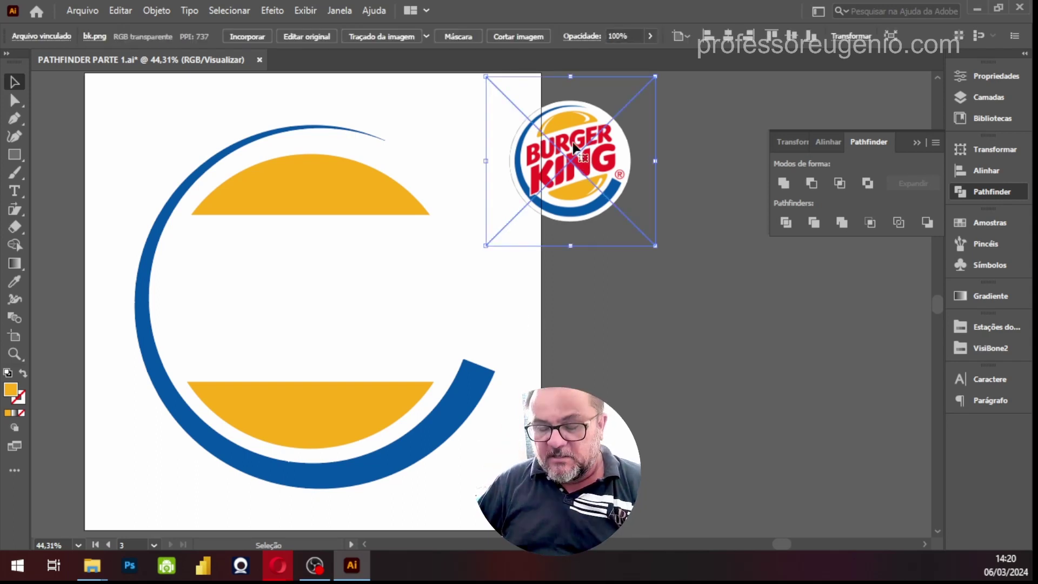
key("z")
left_click_drag(522, 118, 820, 332)
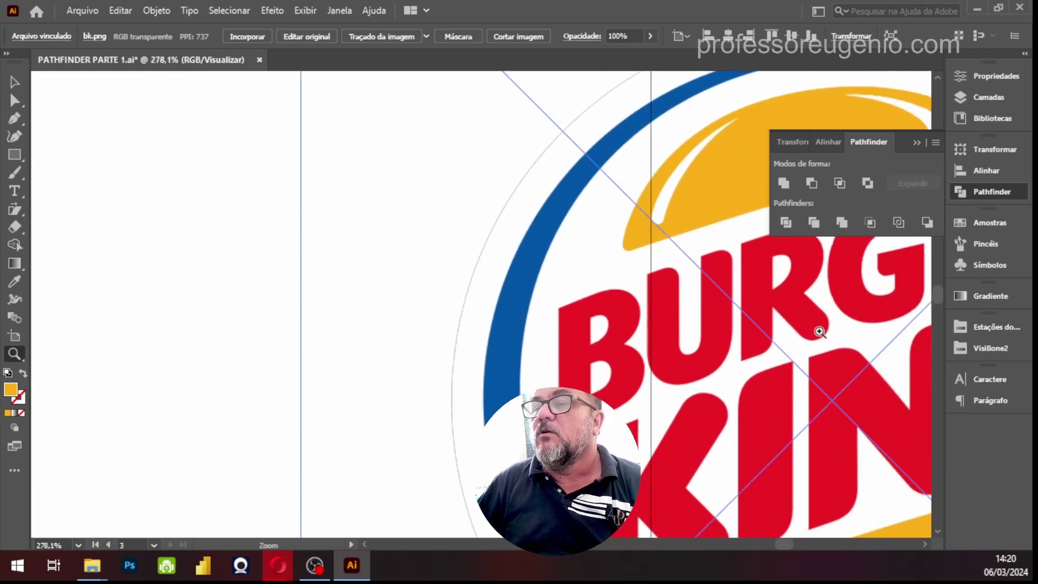
left_click_drag(658, 260, 416, 325)
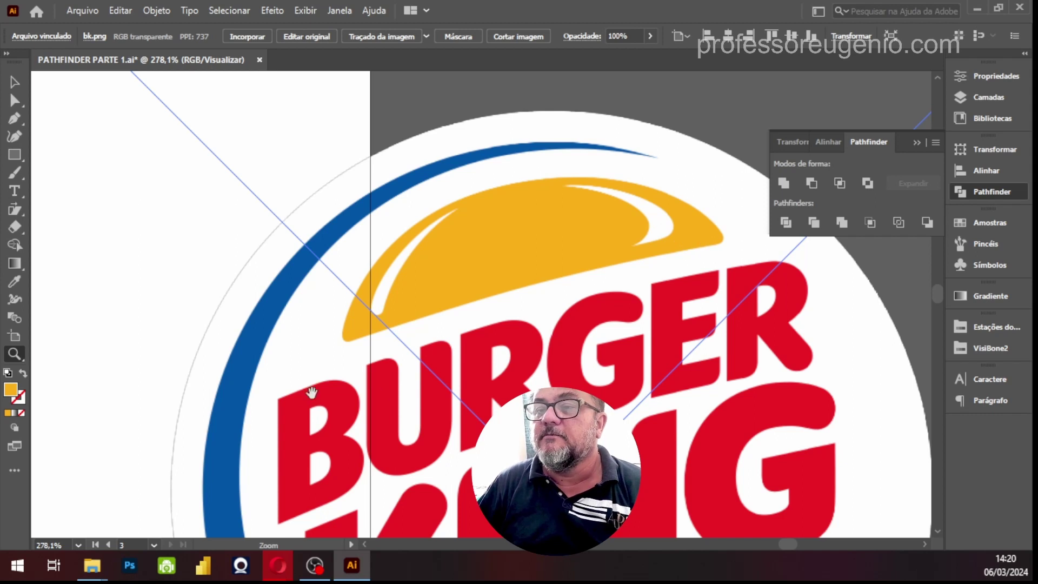
left_click_drag(312, 392, 752, 356)
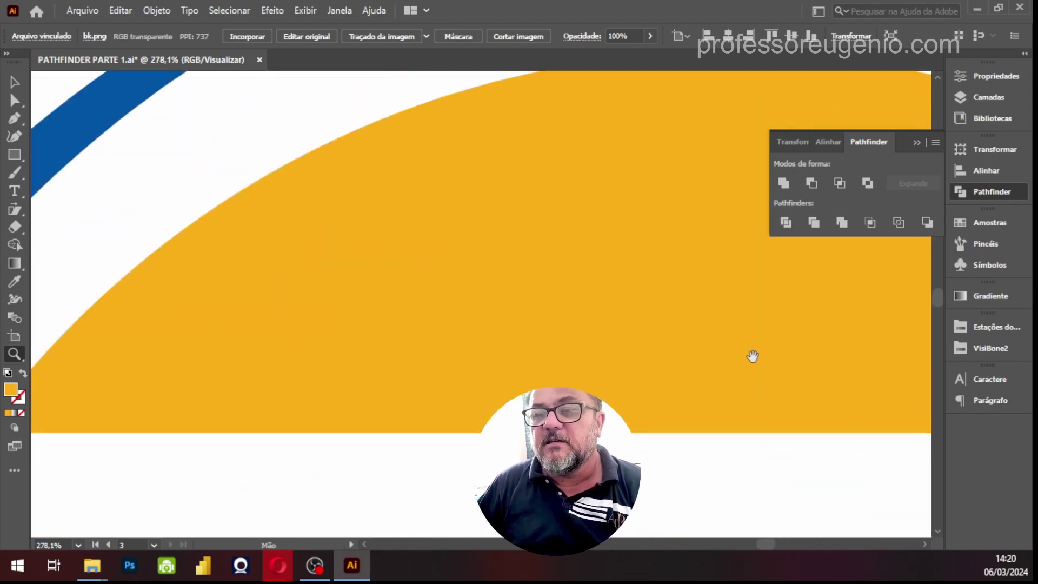
left_click_drag(270, 356, 433, 311)
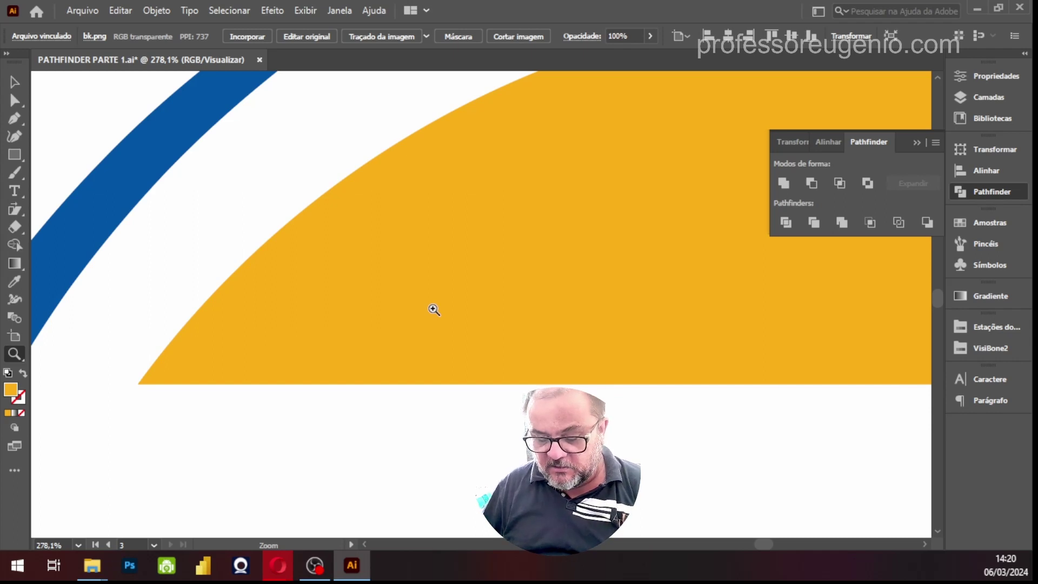
key("ctrl+minus")
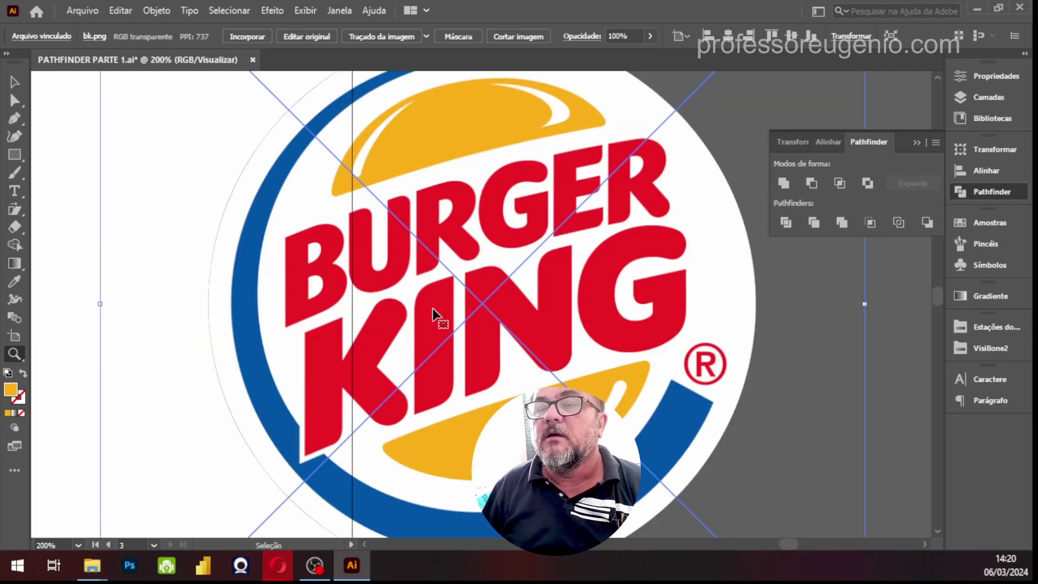
left_click_drag(387, 319, 750, 235)
left_click_drag(357, 301, 804, 346)
left_click_drag(373, 340, 513, 312)
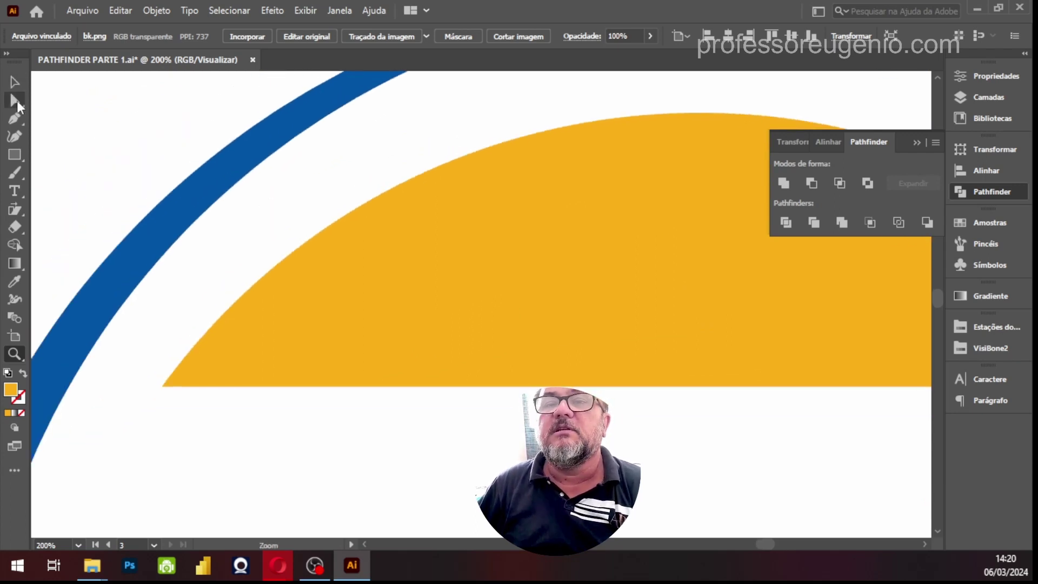
Step: Round the corners of both bun halves with a radius of about 11.75 px
left_click(14, 82)
left_click(433, 297)
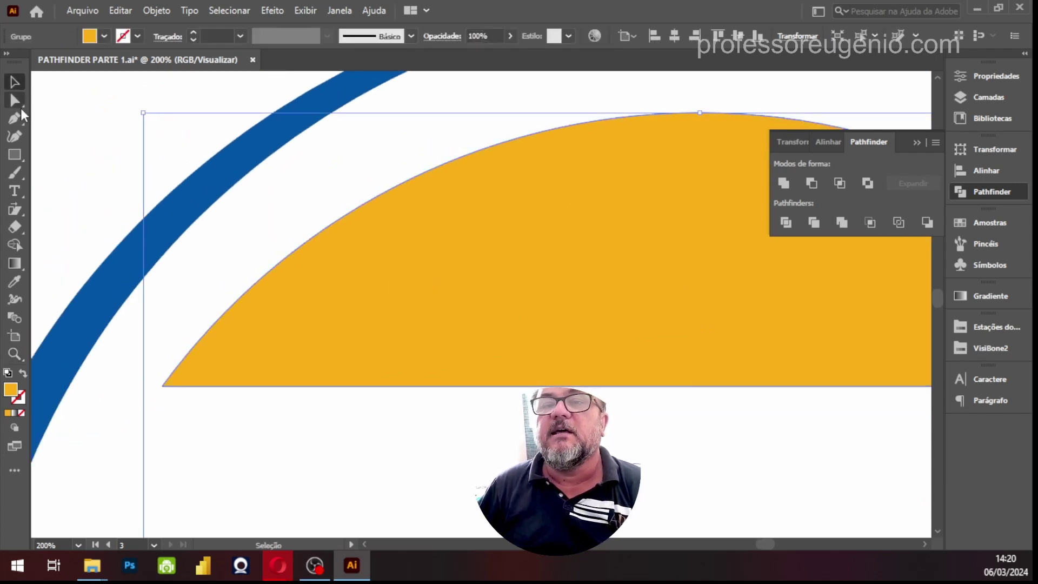
left_click(15, 102)
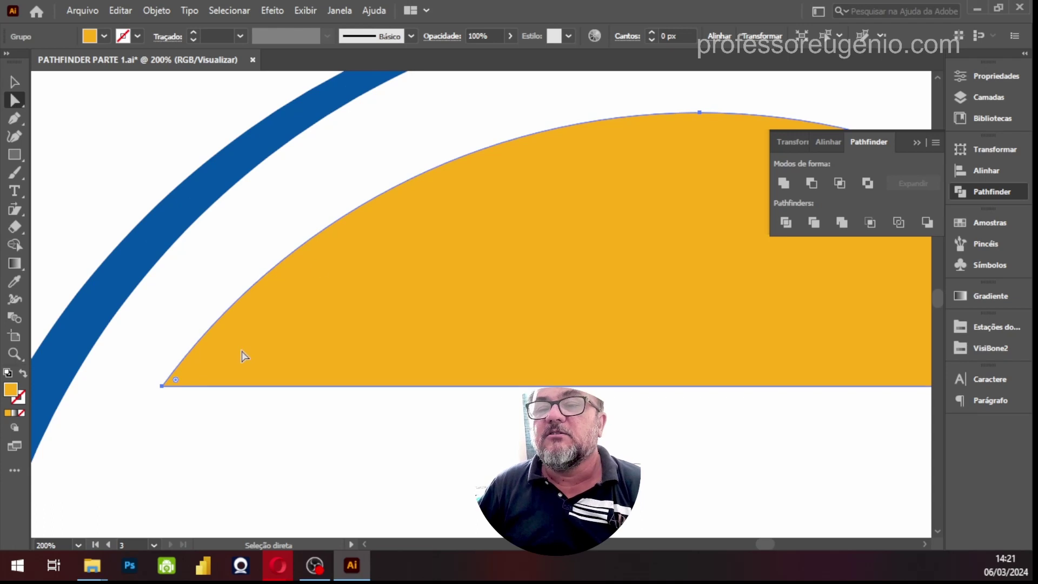
left_click(179, 384)
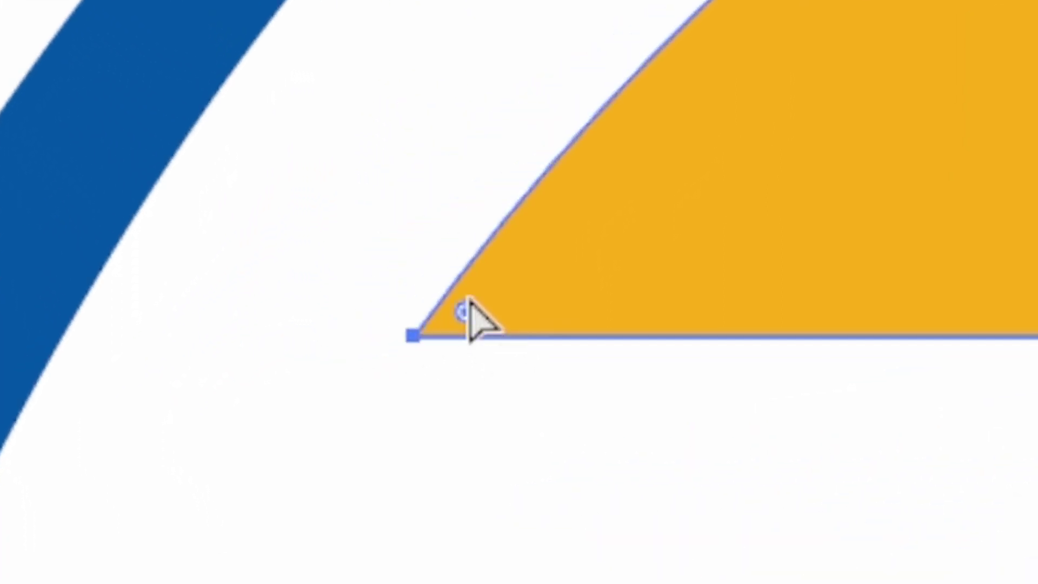
left_click(466, 313)
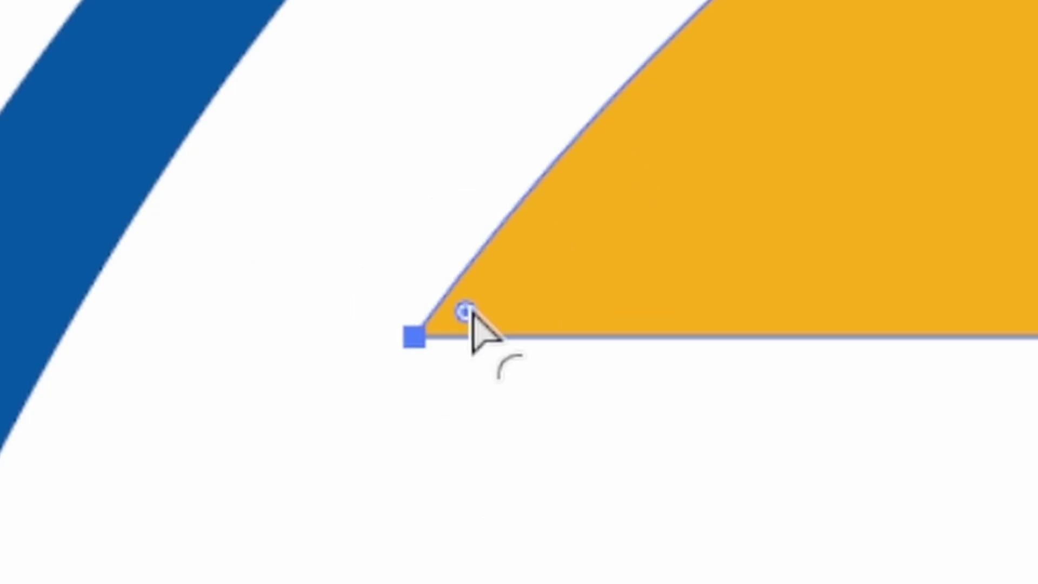
left_click_drag(471, 317, 606, 276)
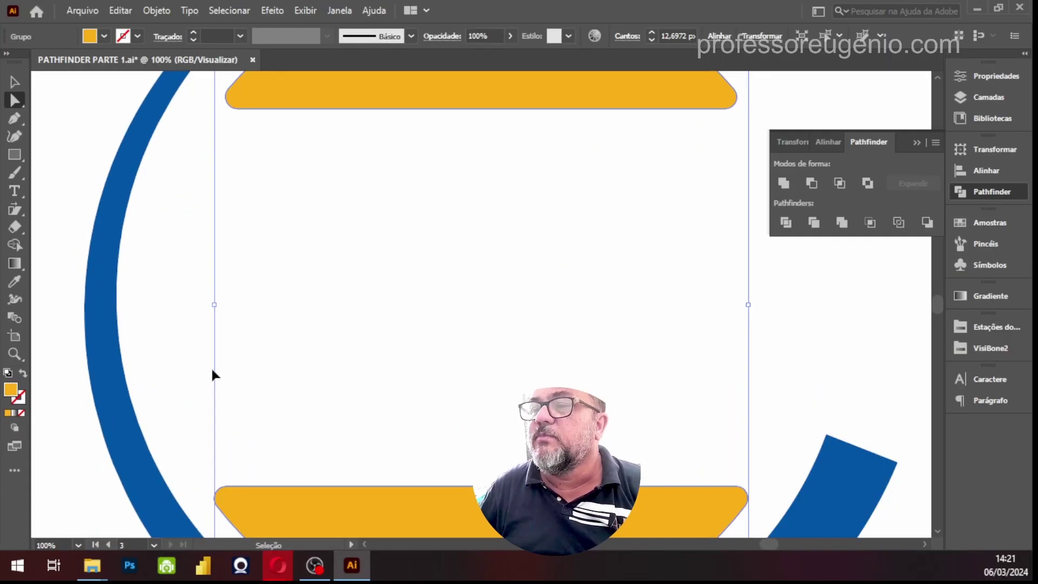
left_click(212, 373)
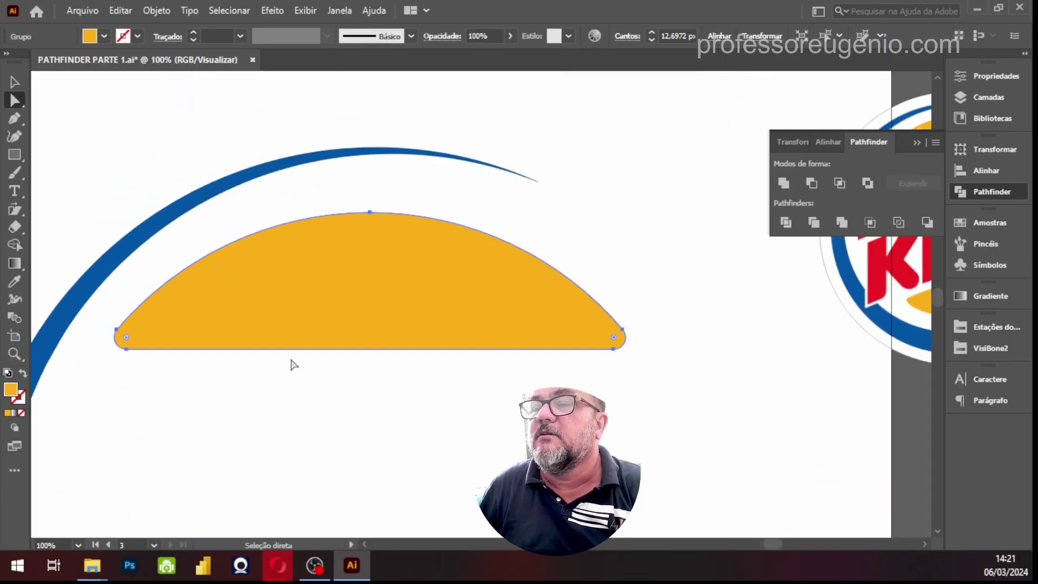
mouse_move(126, 337)
left_mouse_down()
mouse_move(216, 299)
mouse_move(115, 341)
left_mouse_up()
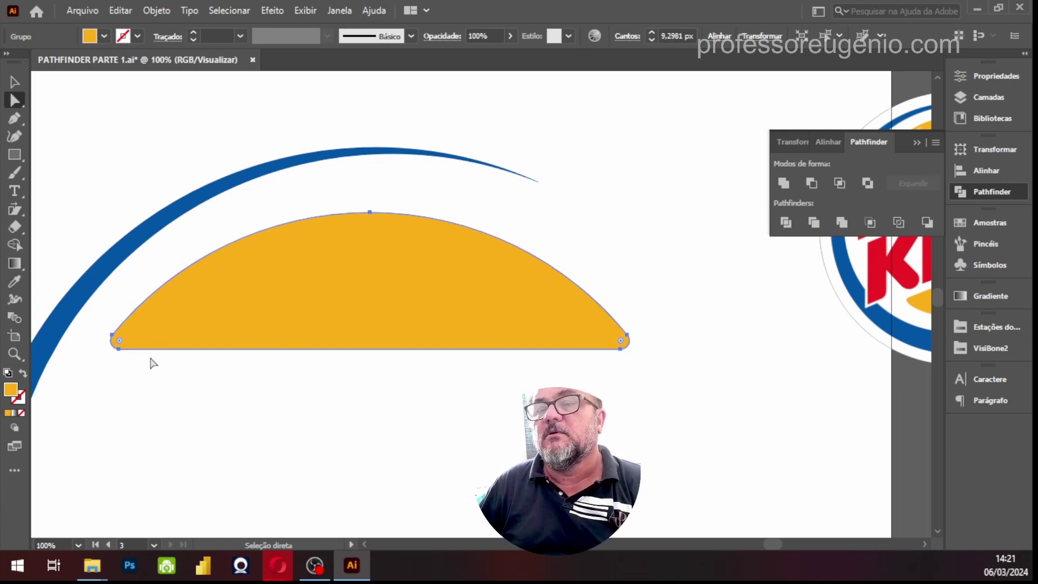
left_click_drag(120, 343, 128, 341)
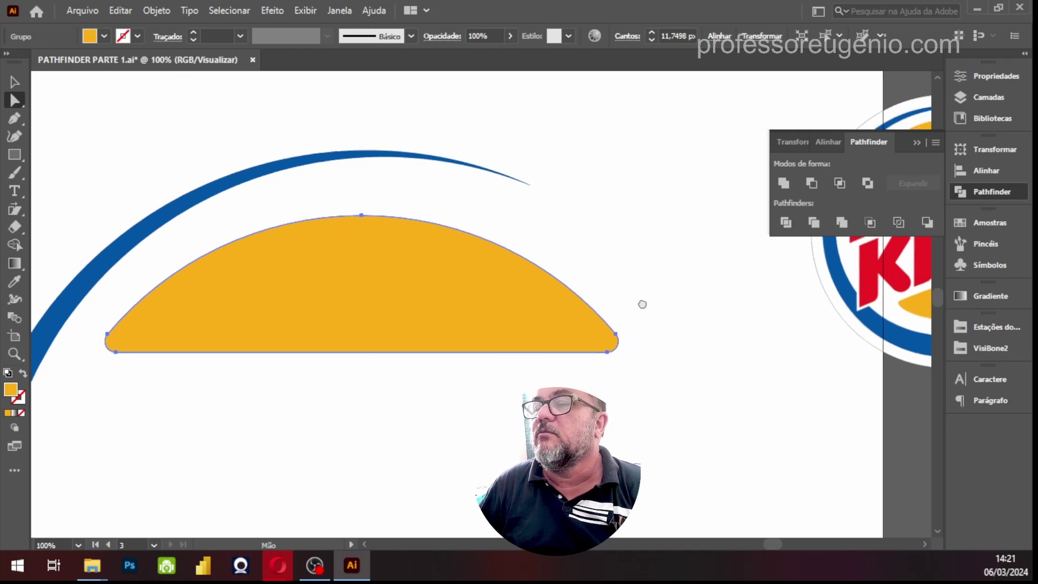
Step: Move the reference logo image over the ring's upper-left part and check the rounded bun halves
left_click_drag(642, 303, 405, 347)
key("v")
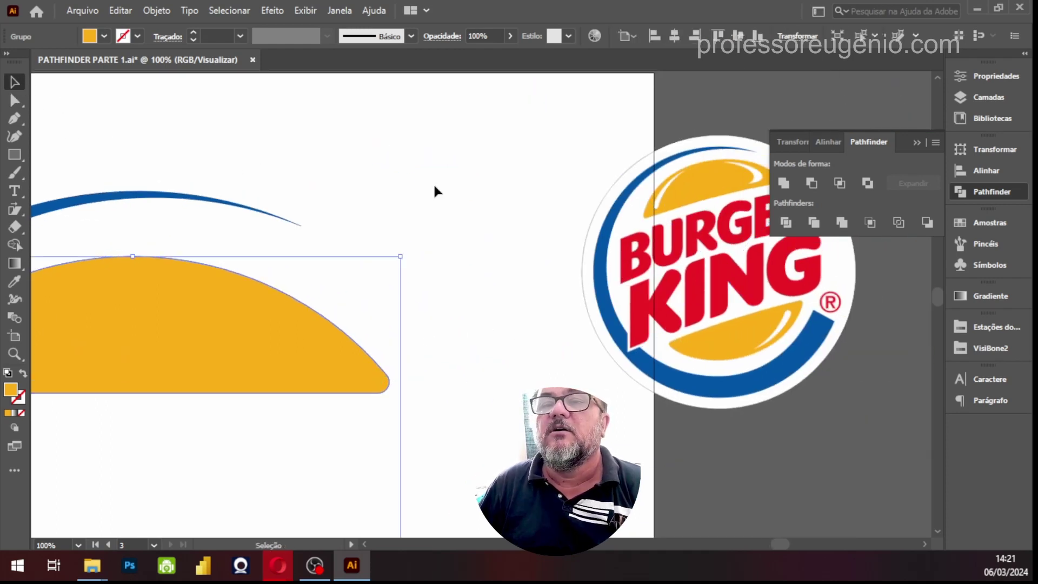
left_click(436, 190)
left_click_drag(718, 274, 563, 201)
left_click_drag(259, 328, 525, 329)
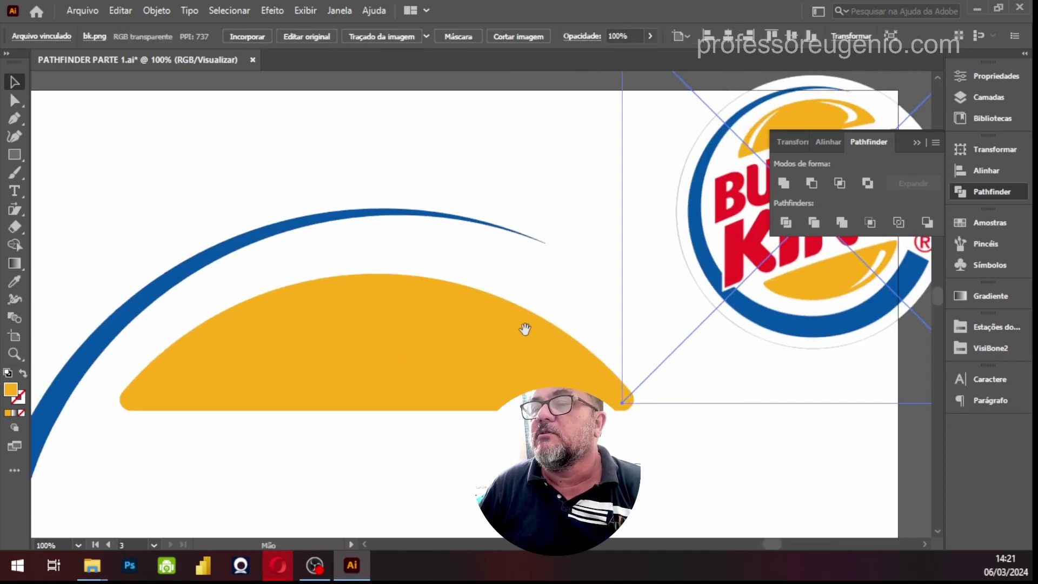
left_click_drag(836, 308, 156, 270)
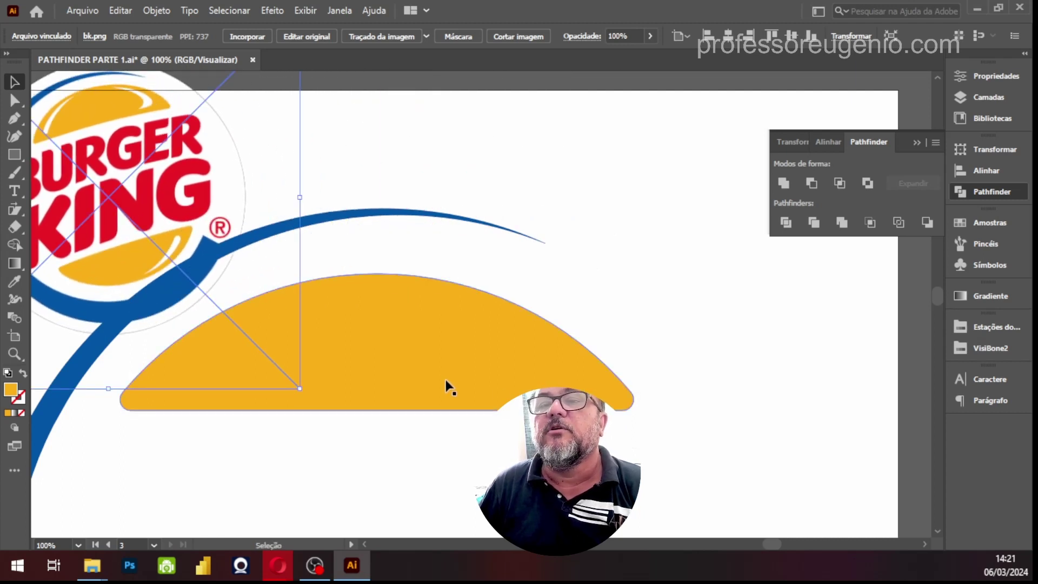
left_click_drag(473, 405, 586, 342)
scroll(586, 342, "down", 10)
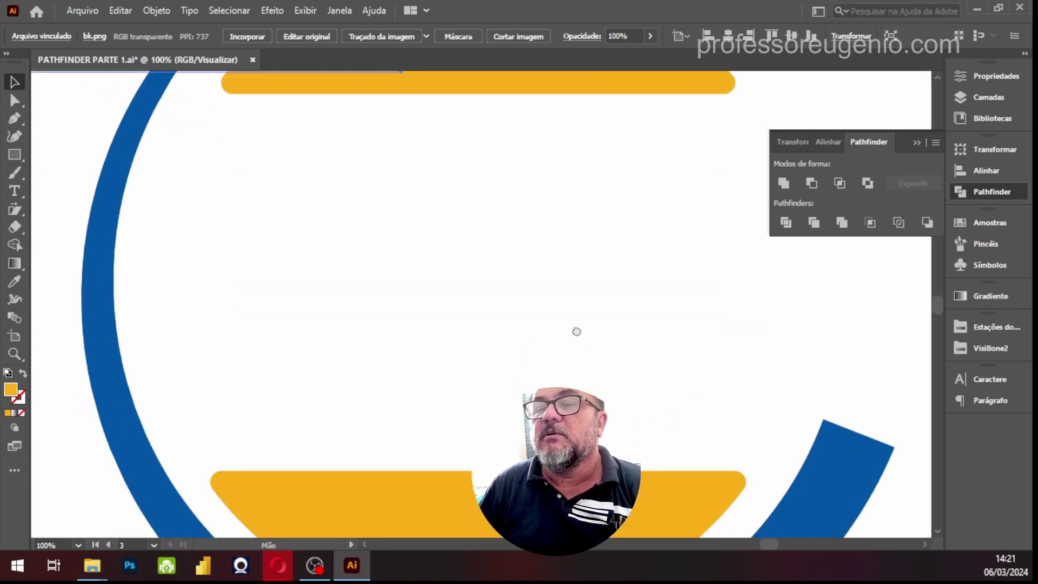
left_click_drag(444, 197, 472, 236)
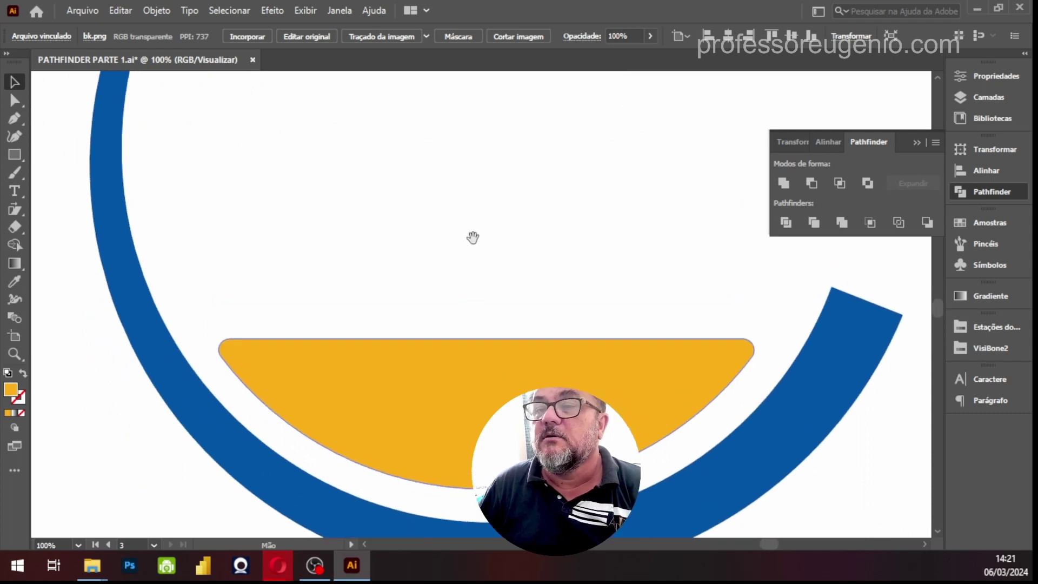
left_click(469, 398)
key("ctrl+0")
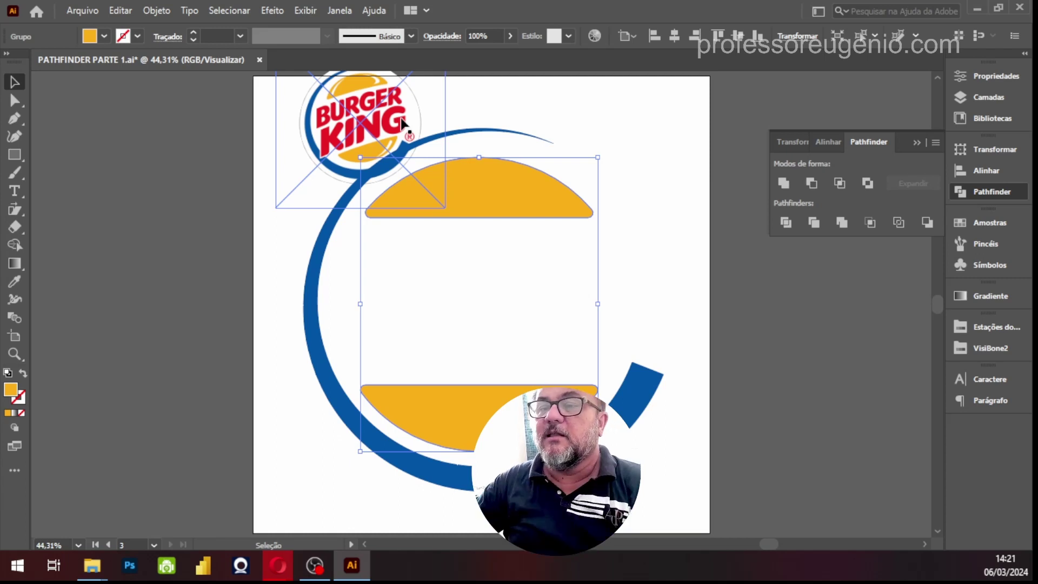
left_click(69, 274)
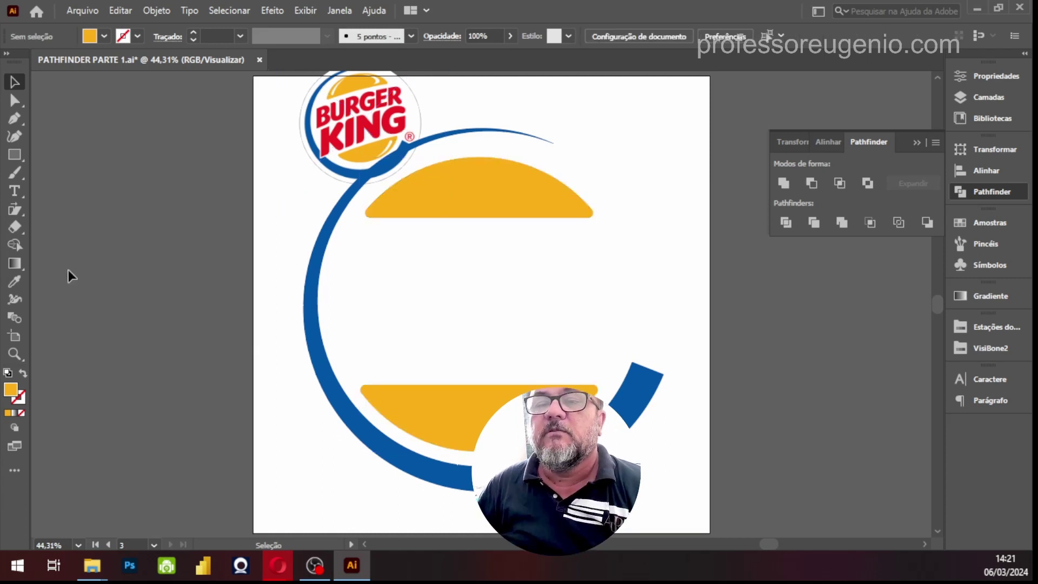
Step: Set the font size to 100 pt and add the text BURGER between the two bun halves
left_click(11, 193)
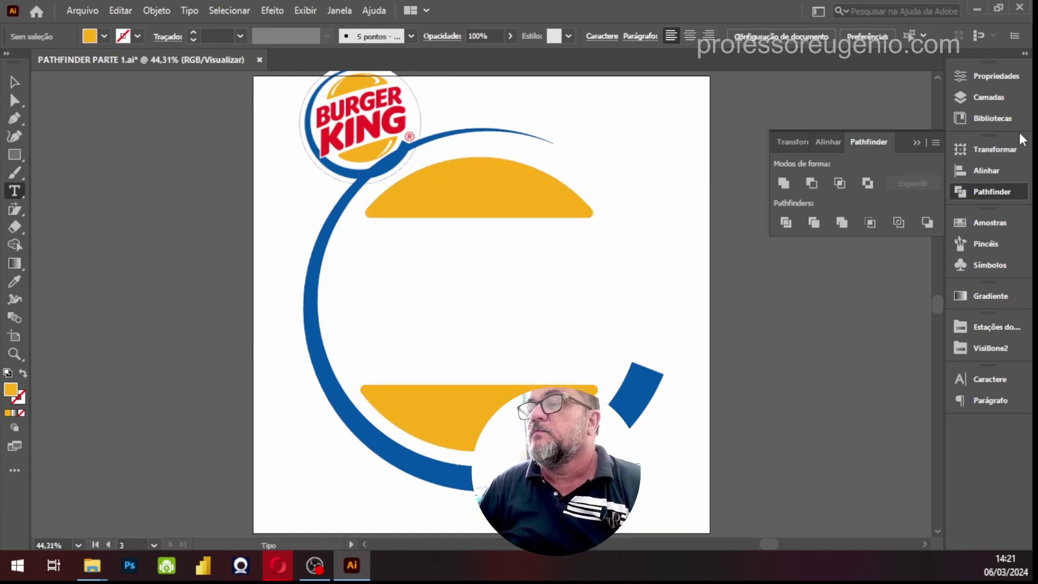
key("ctrl+t")
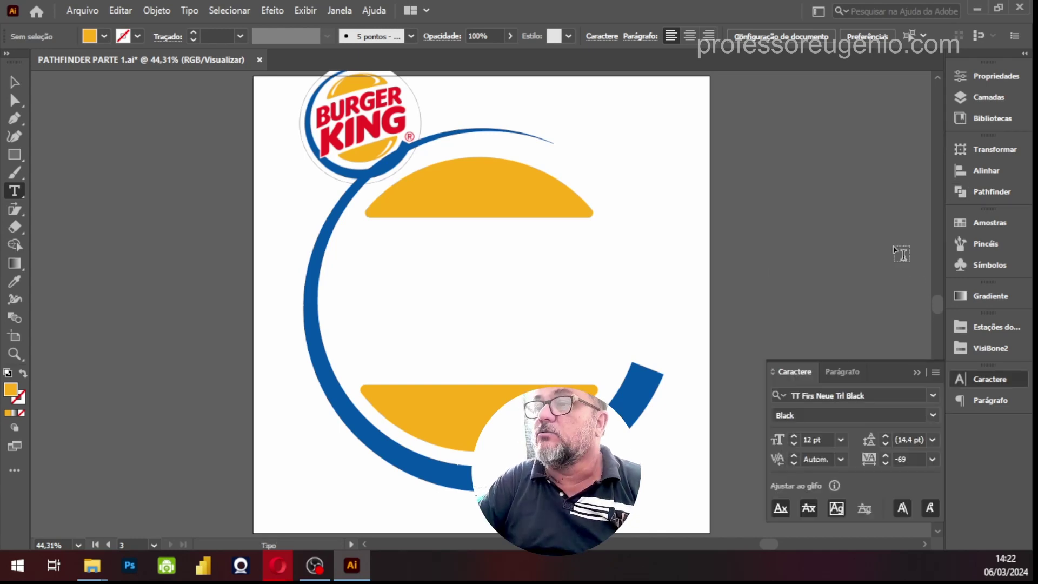
left_click(827, 439)
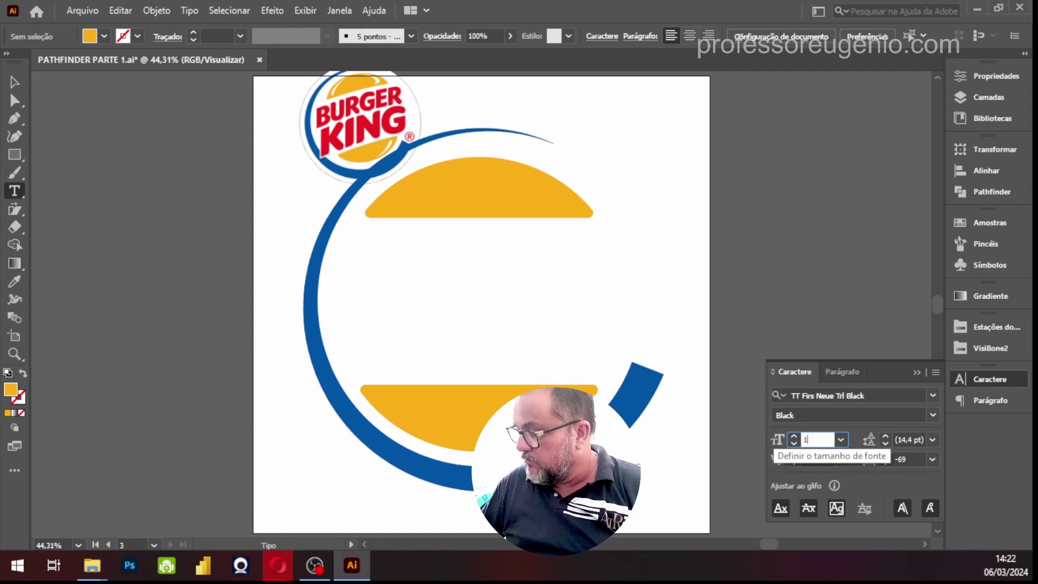
type("100")
key("Return")
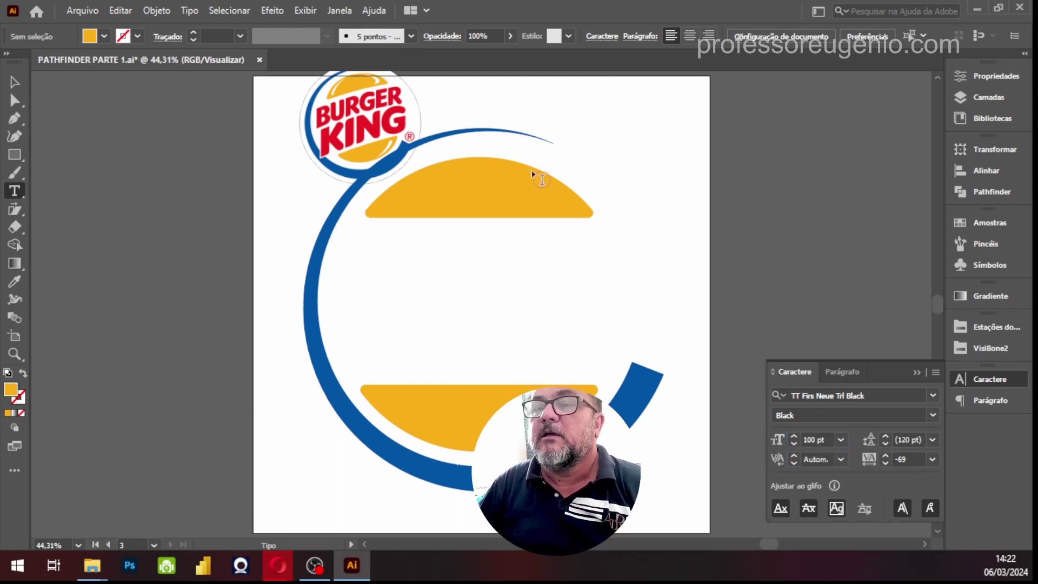
left_click(384, 288)
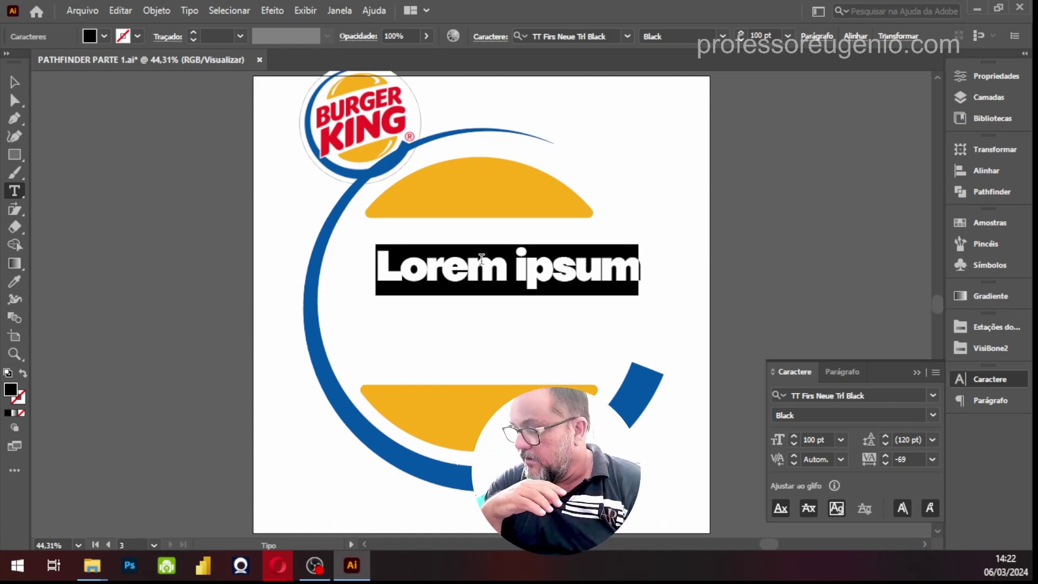
type("BURGER")
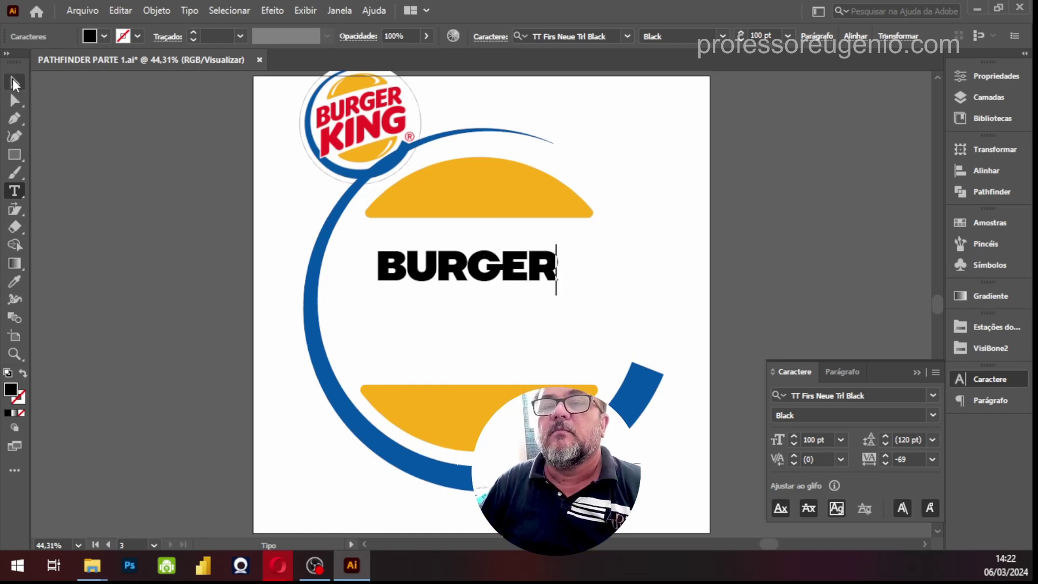
Step: Duplicate the BURGER text directly below the original and change the copy's wording to KING
left_click(15, 82)
left_click_drag(510, 275, 509, 322)
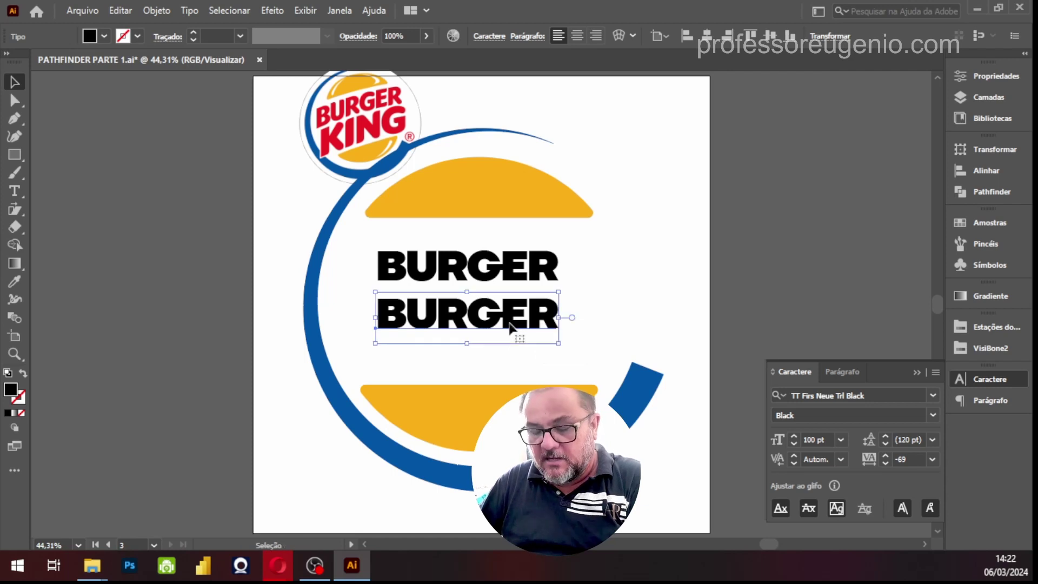
double_click(509, 321)
double_click(510, 321)
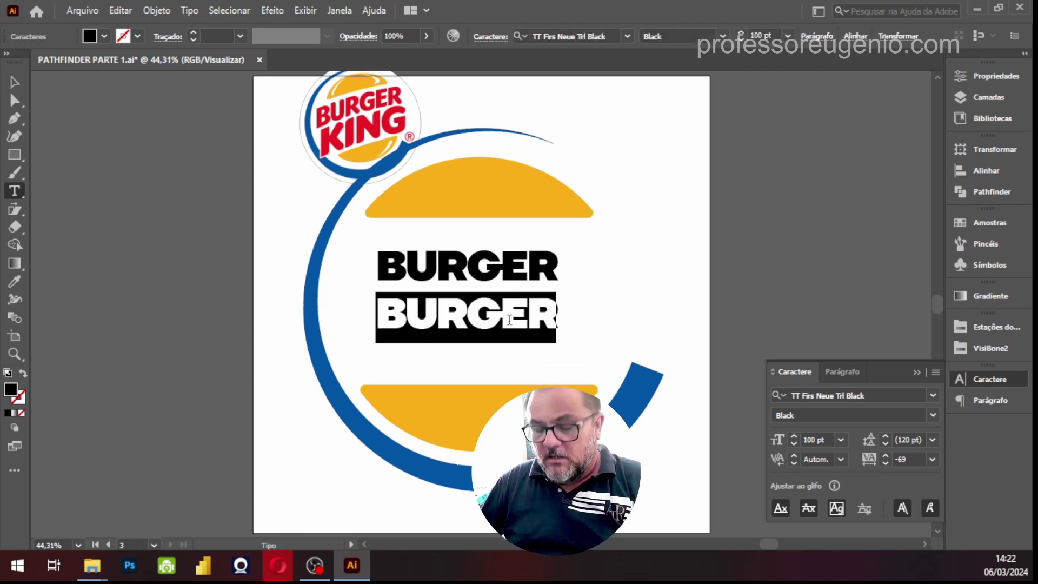
type("KING")
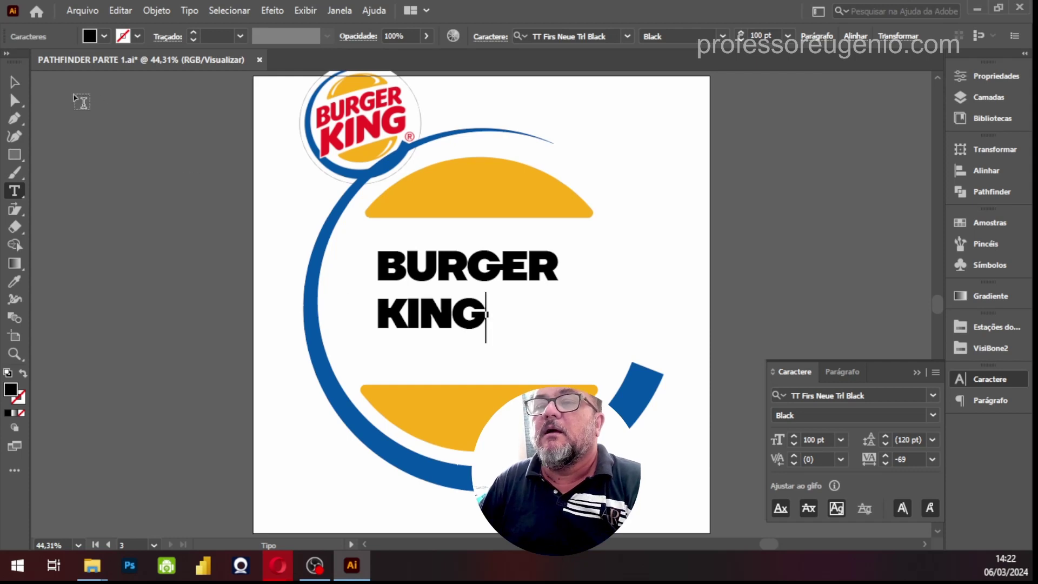
Step: Set the font of both the BURGER and KING texts to Winston Black
left_click(11, 85)
left_click(521, 278, "shift")
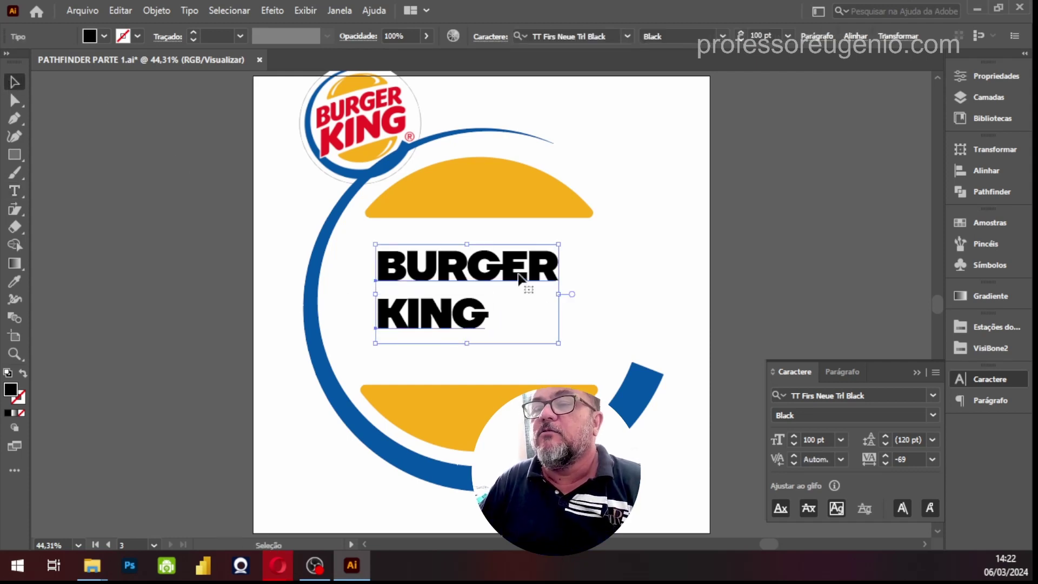
left_click(929, 415)
left_click(929, 412)
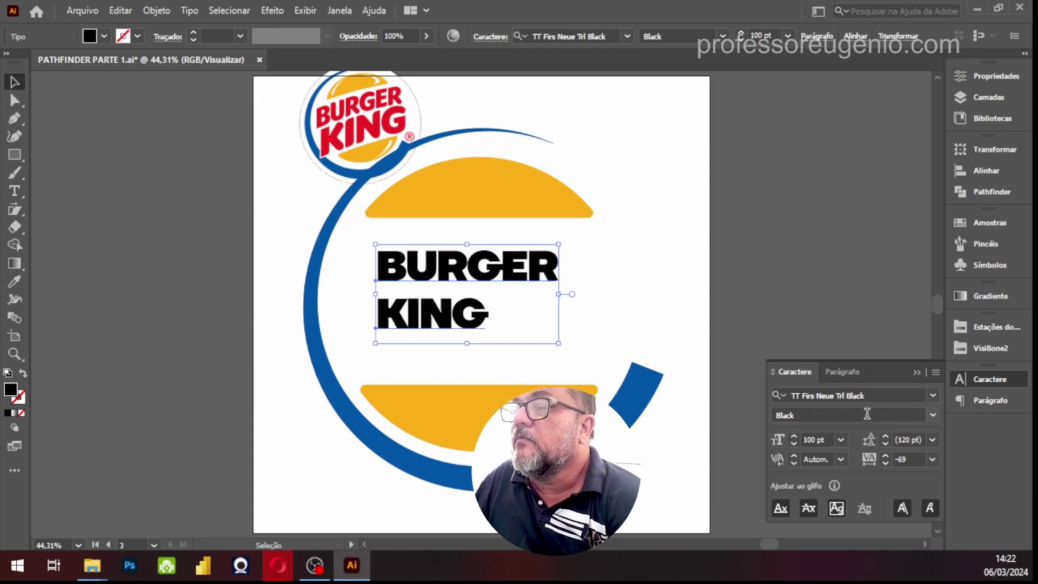
left_click(932, 397)
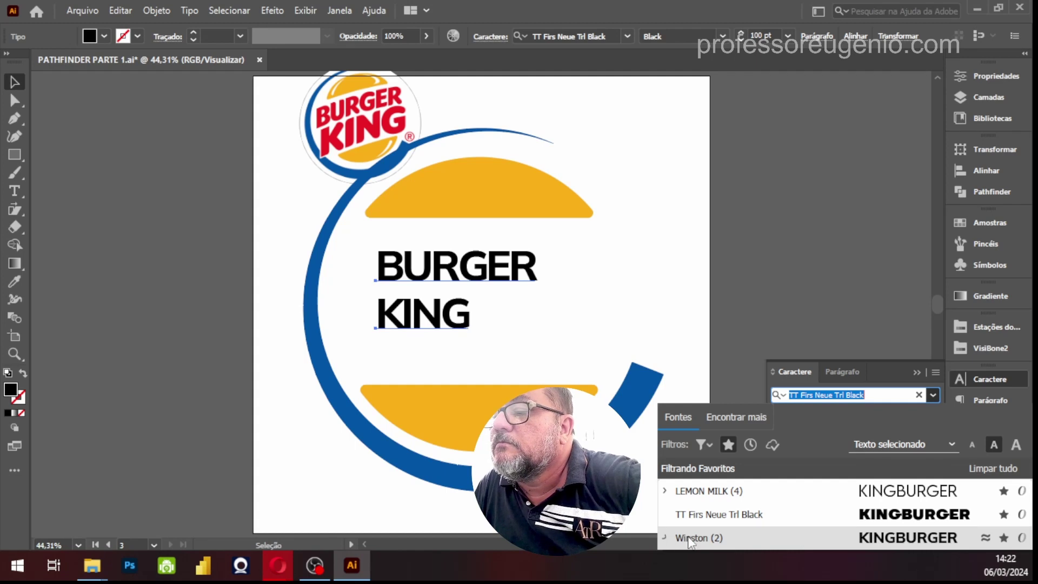
left_click(665, 538)
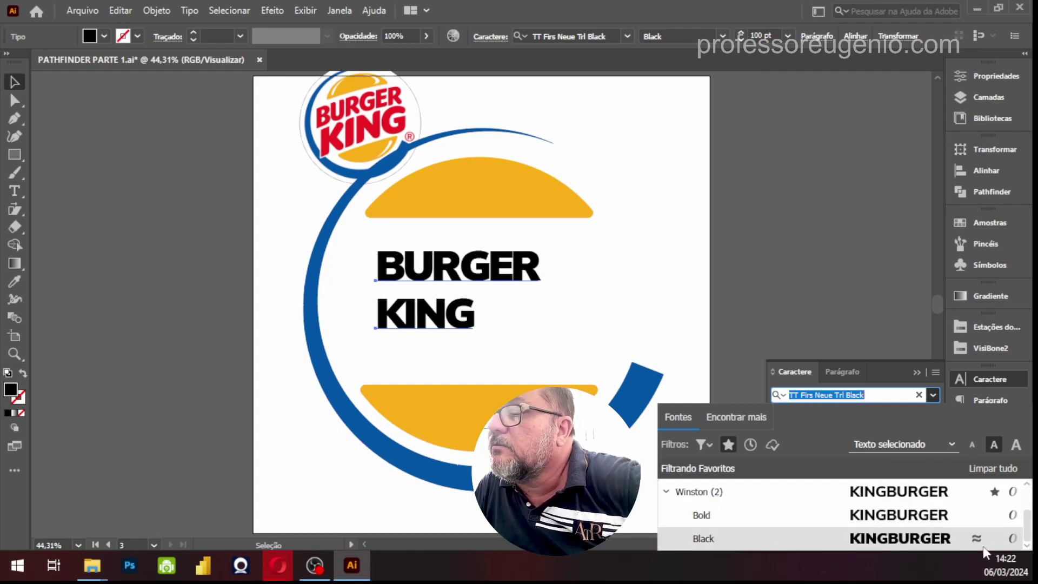
left_click(919, 541)
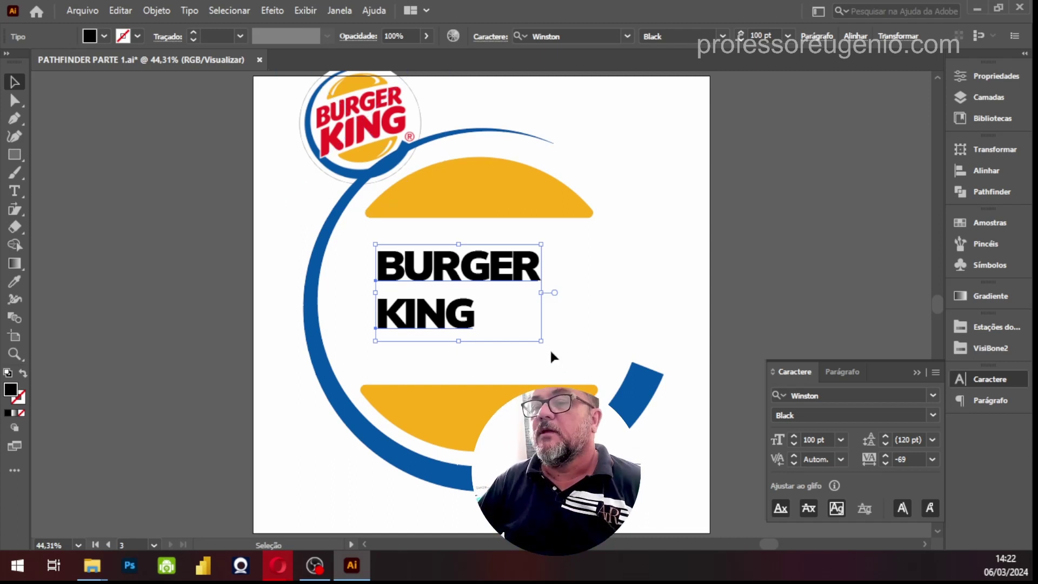
Step: Enlarge the BURGER text to about 188 pt so it spans slightly more than the upper bun's width
left_click(573, 274)
left_click(481, 273)
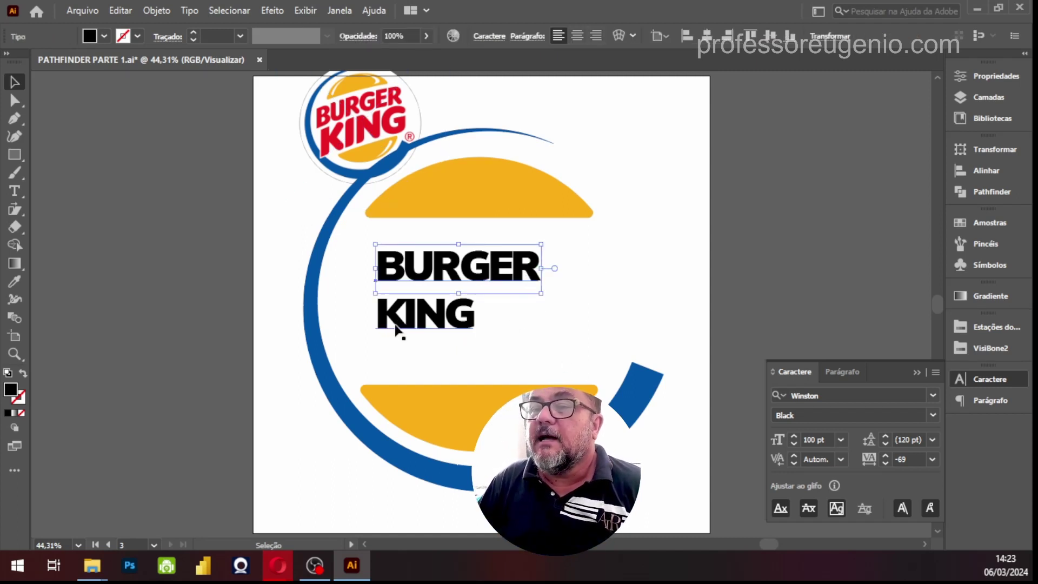
left_click(441, 320)
left_click_drag(497, 276, 613, 320)
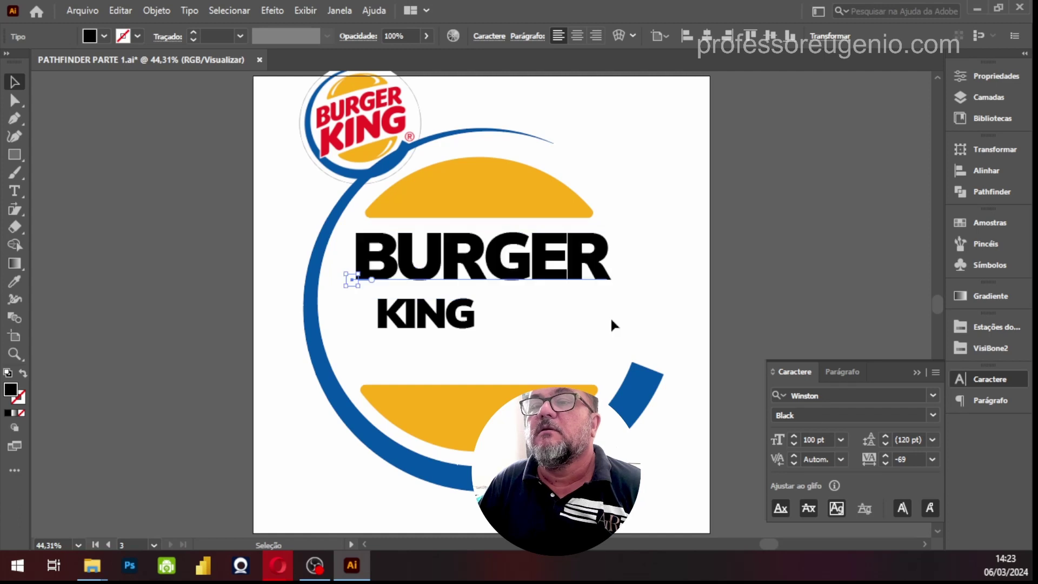
Step: Enlarge the KING text to about 241 pt, matching BURGER's width and filling the height above the lower bun
left_click_drag(483, 300, 721, 424)
left_click(609, 364)
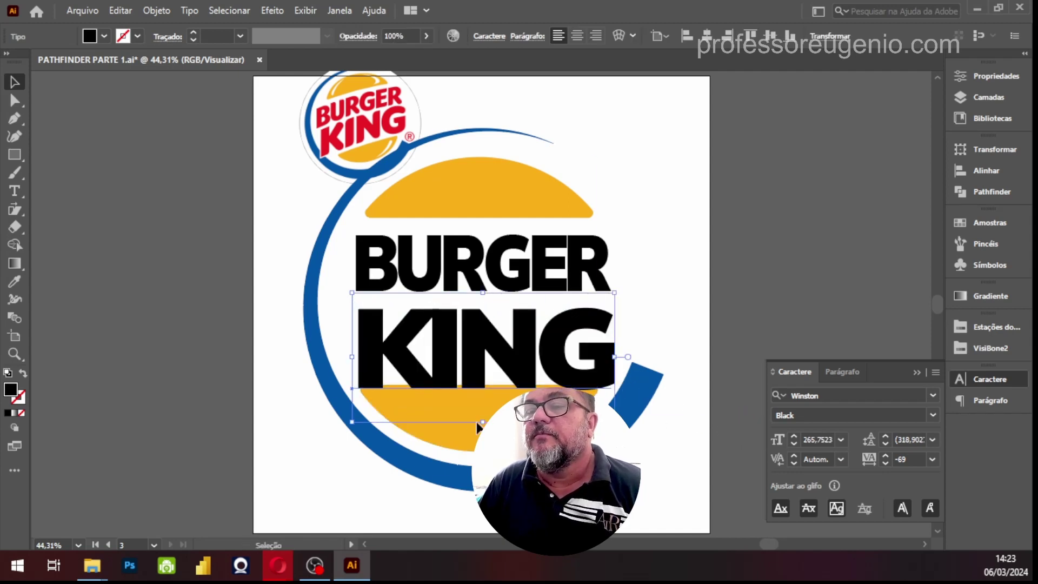
mouse_move(486, 422)
left_mouse_down()
mouse_move(484, 399)
mouse_move(482, 409)
left_mouse_up()
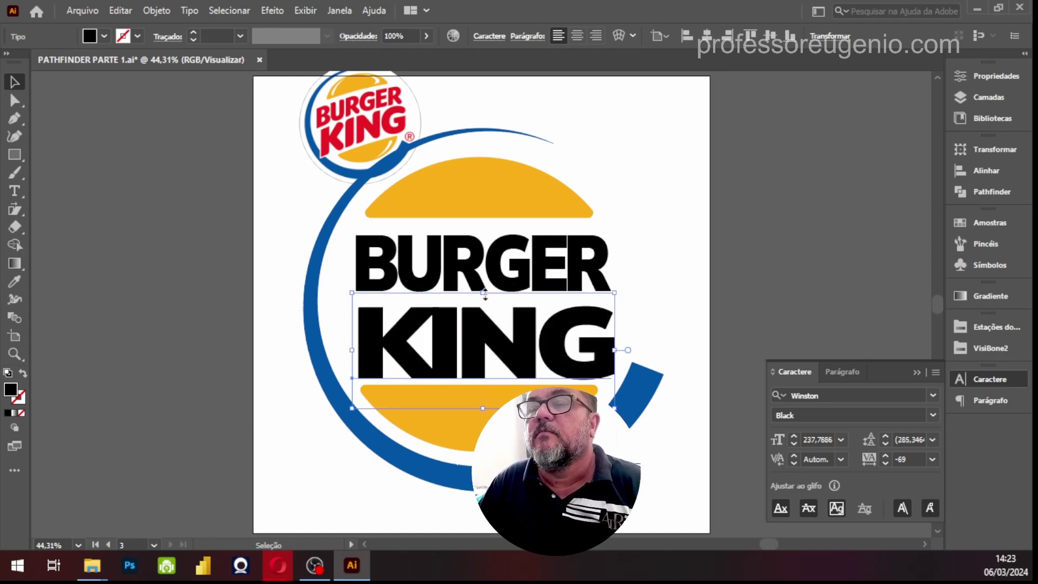
left_click_drag(482, 292, 490, 284)
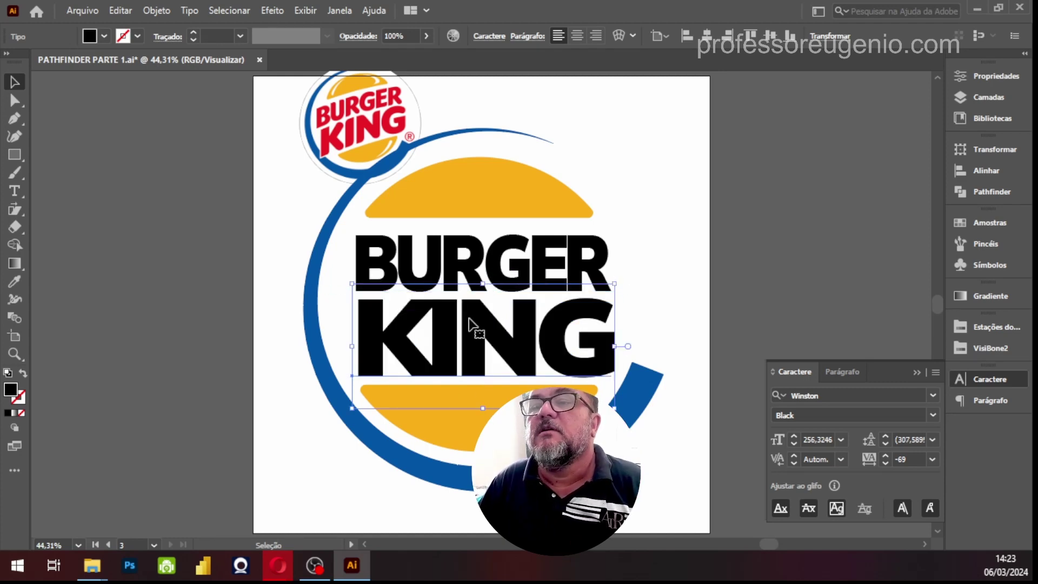
left_click_drag(484, 409, 483, 400)
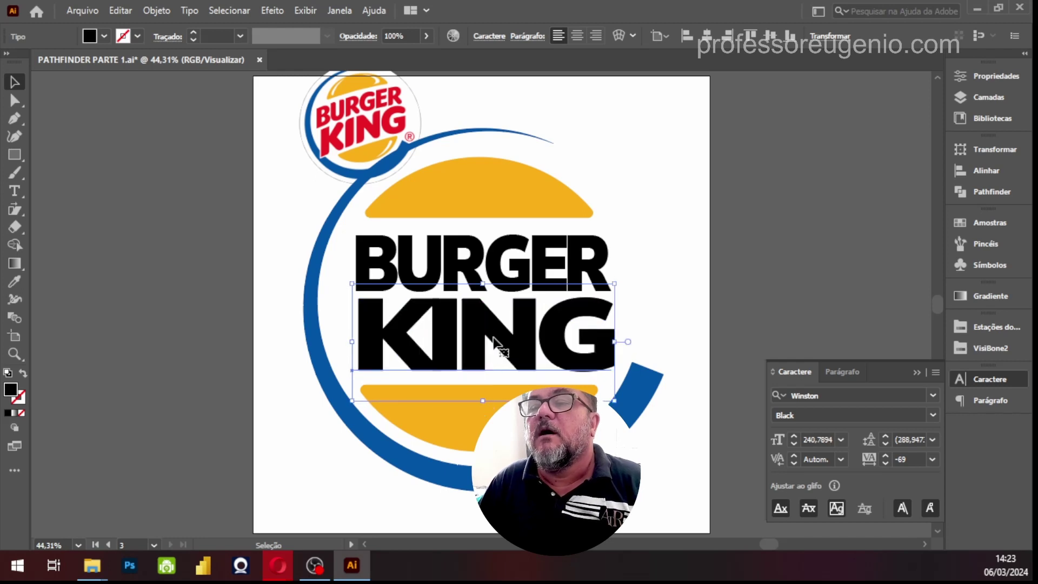
Step: Fill both texts with the red sampled from the lettering in the reference logo
left_click(405, 241, "shift")
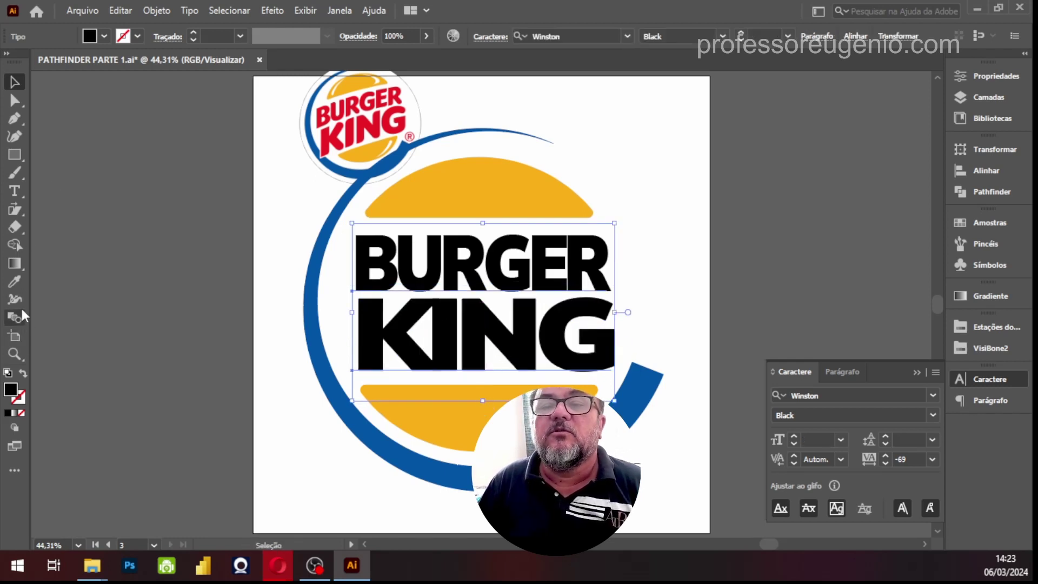
left_click(14, 281)
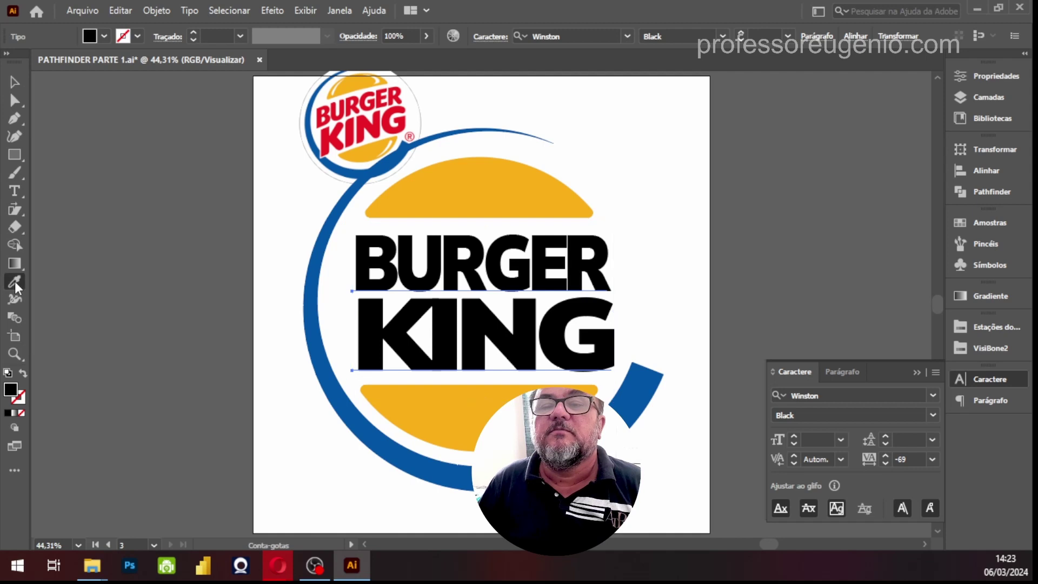
left_click(325, 139)
left_click(14, 82)
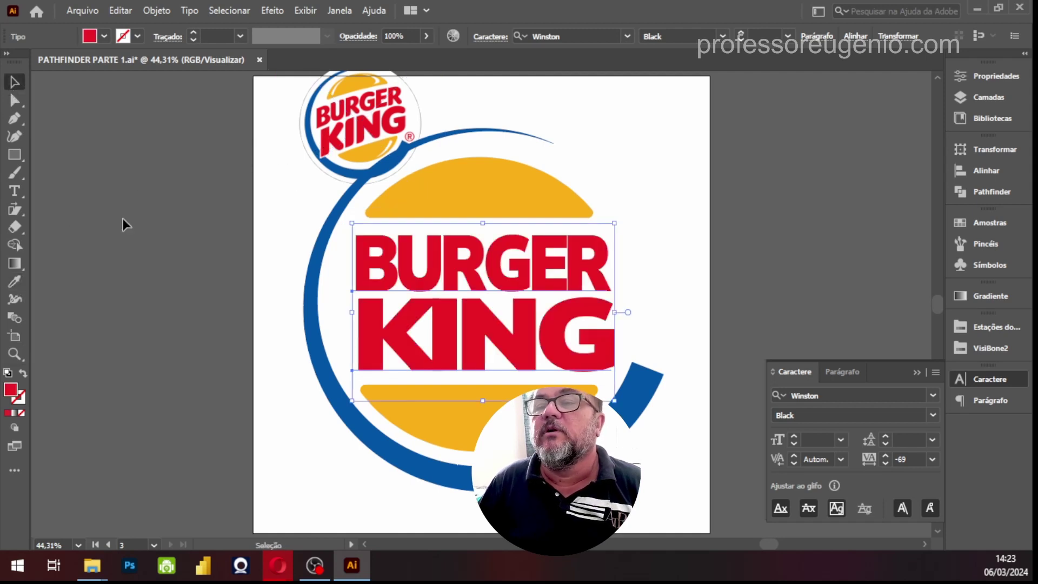
Step: Enlarge BURGER to about 190 pt just below the upper bun and shift both words slightly left
left_click(596, 268)
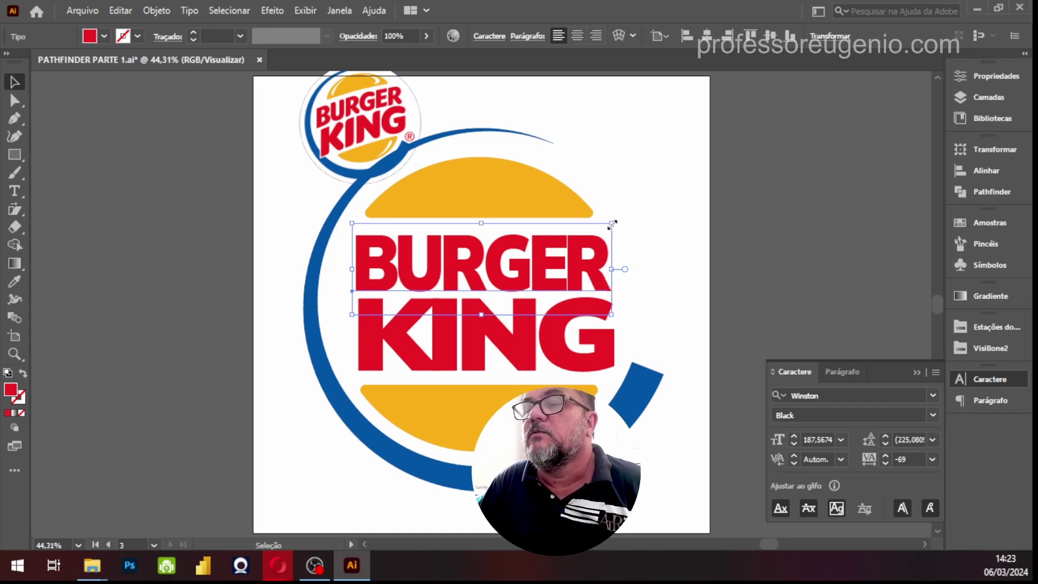
left_click_drag(612, 222, 617, 218)
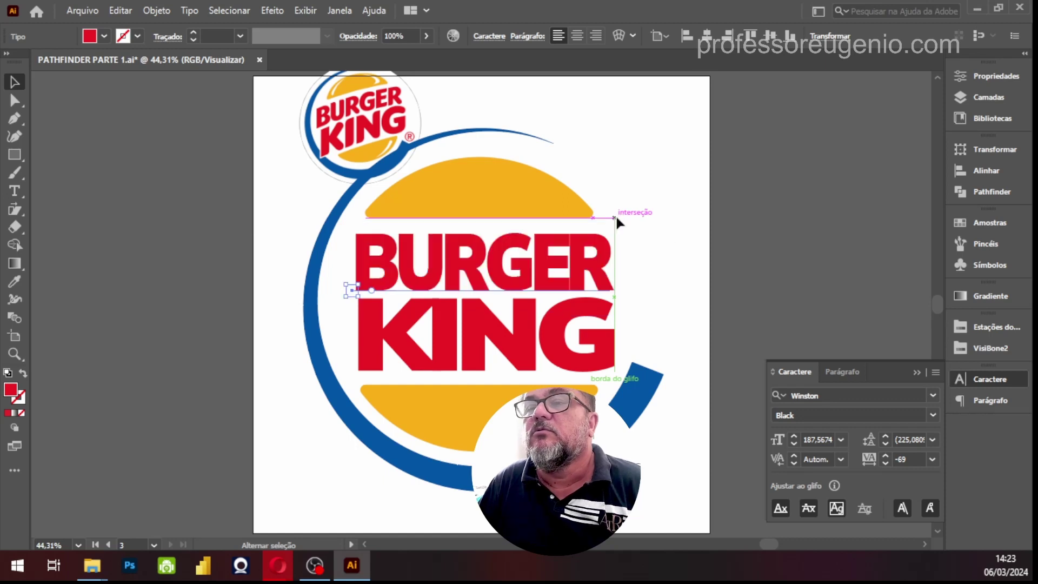
left_click_drag(598, 264, 601, 263)
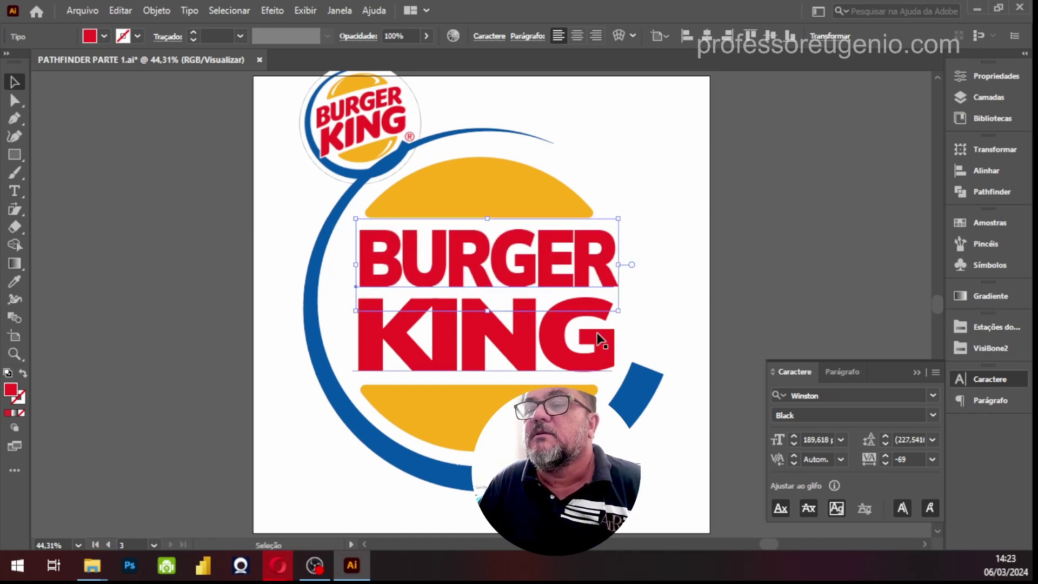
left_click(607, 351, "shift")
left_click_drag(607, 351, 602, 353)
left_click(726, 285)
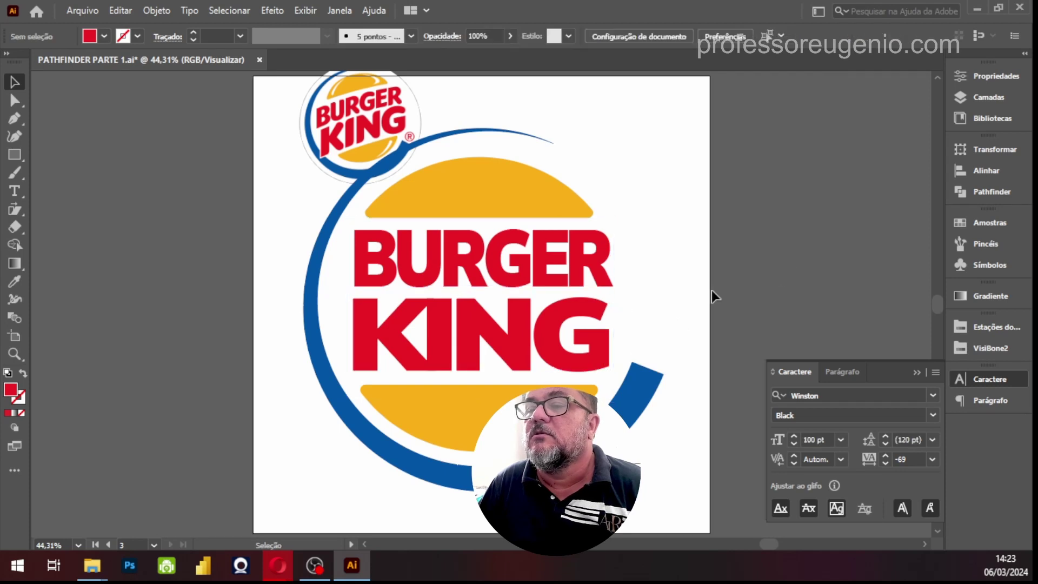
Step: Enlarge the KING text to about 251 pt so it extends slightly past the end of BURGER
left_click(596, 310)
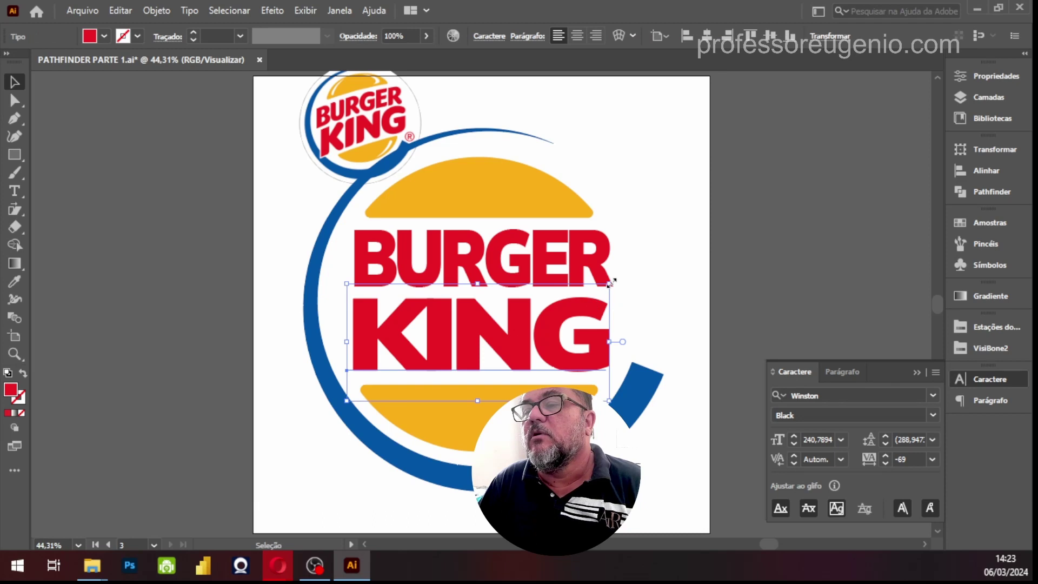
left_click_drag(611, 282, 621, 276)
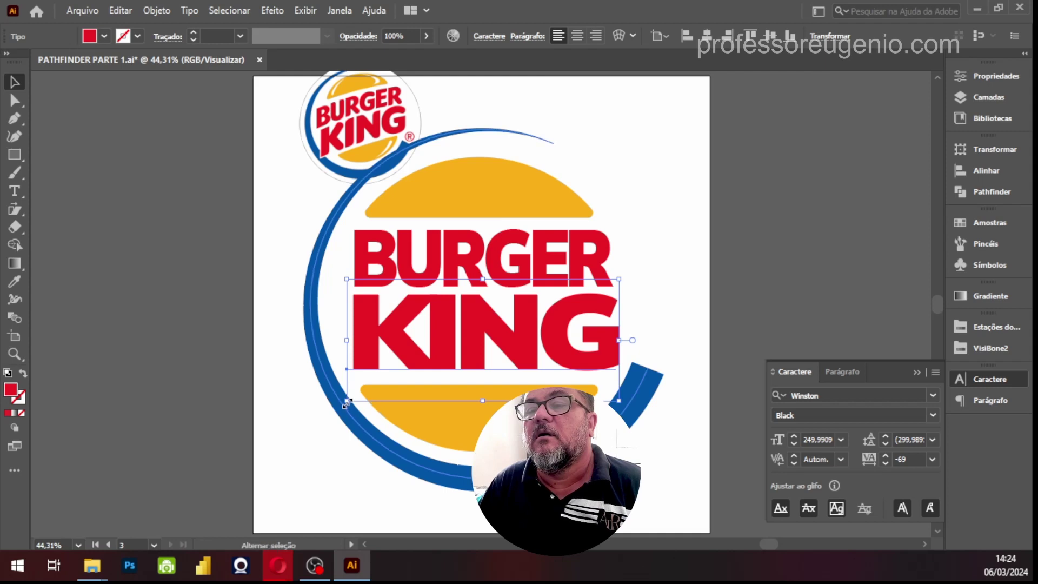
left_click_drag(346, 403, 349, 400)
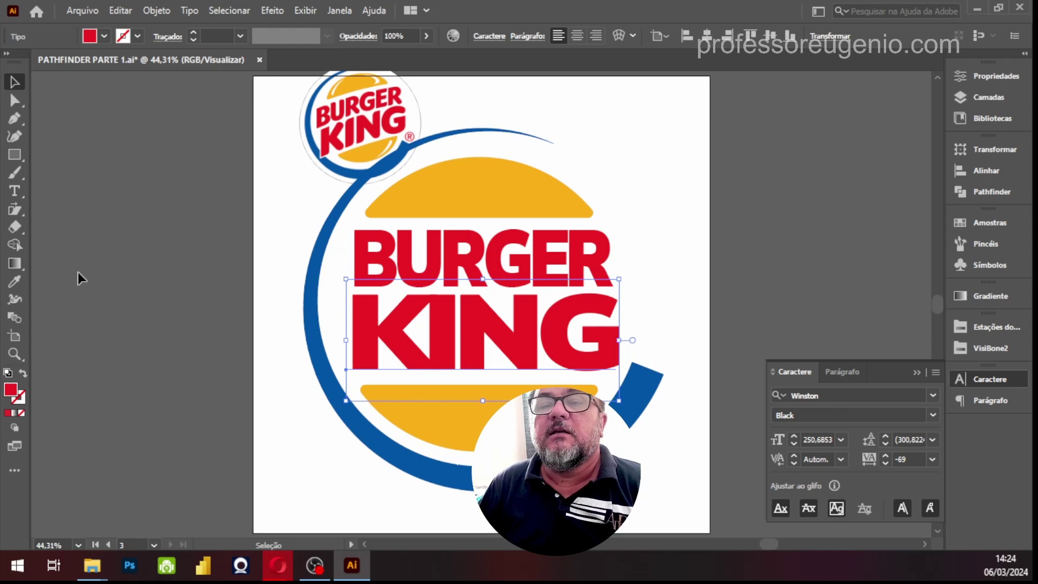
Step: Shear the KING text by 15° along the horizontal axis, from a point on its baseline
left_click(13, 208)
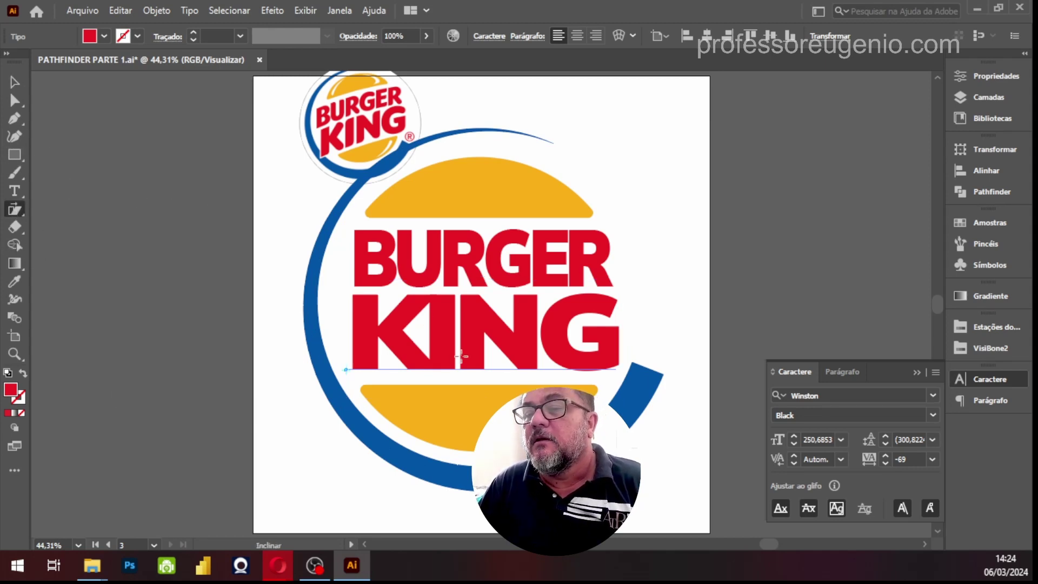
left_click(490, 370, "alt")
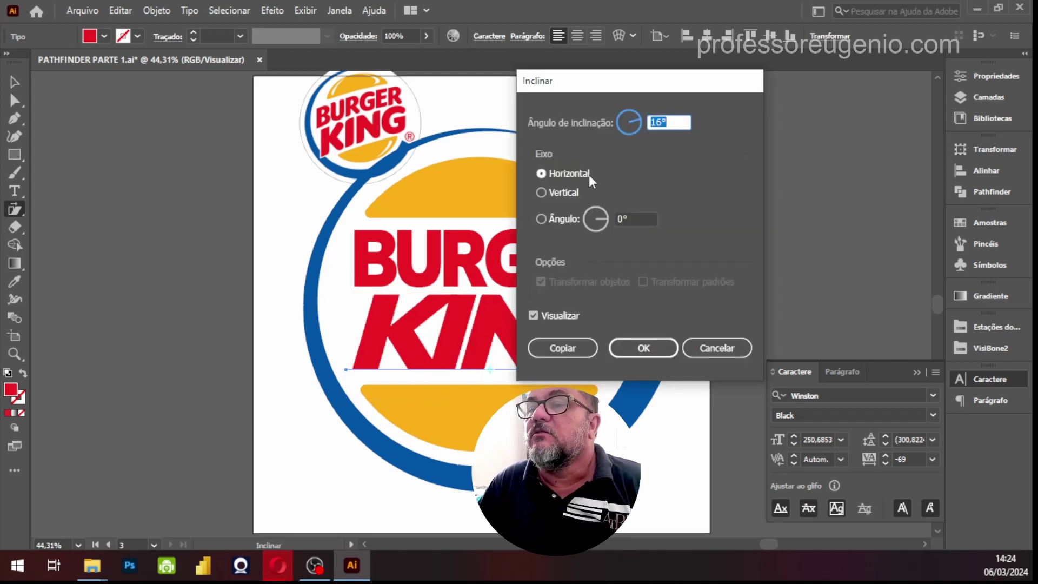
left_click_drag(648, 82, 838, 80)
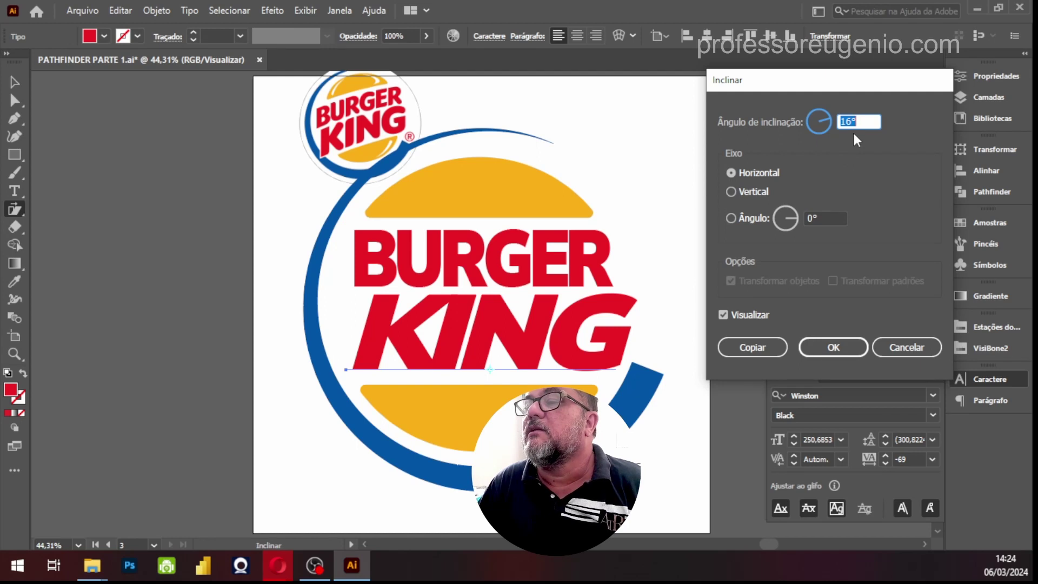
type("15")
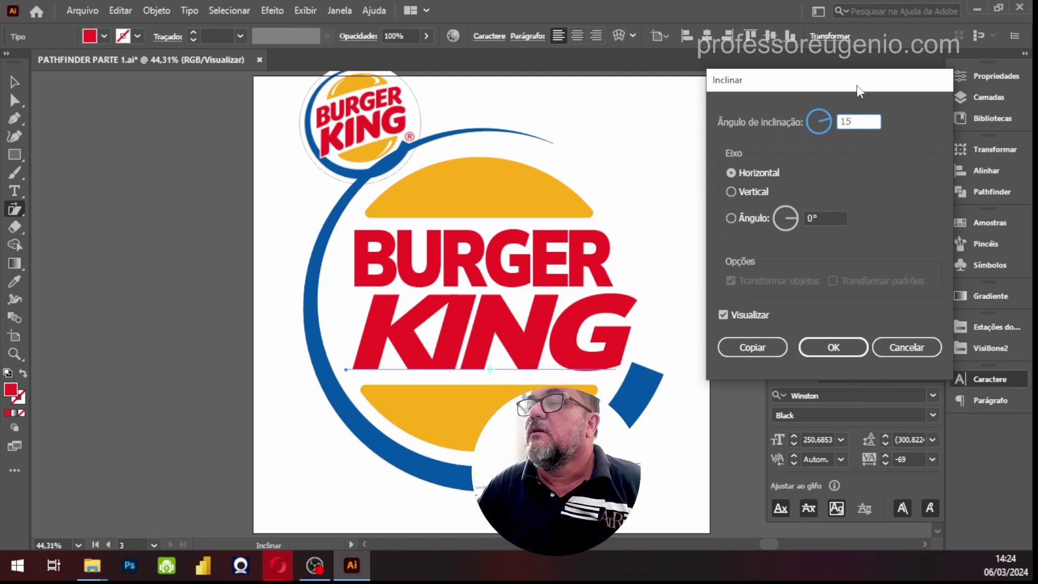
left_click(835, 349)
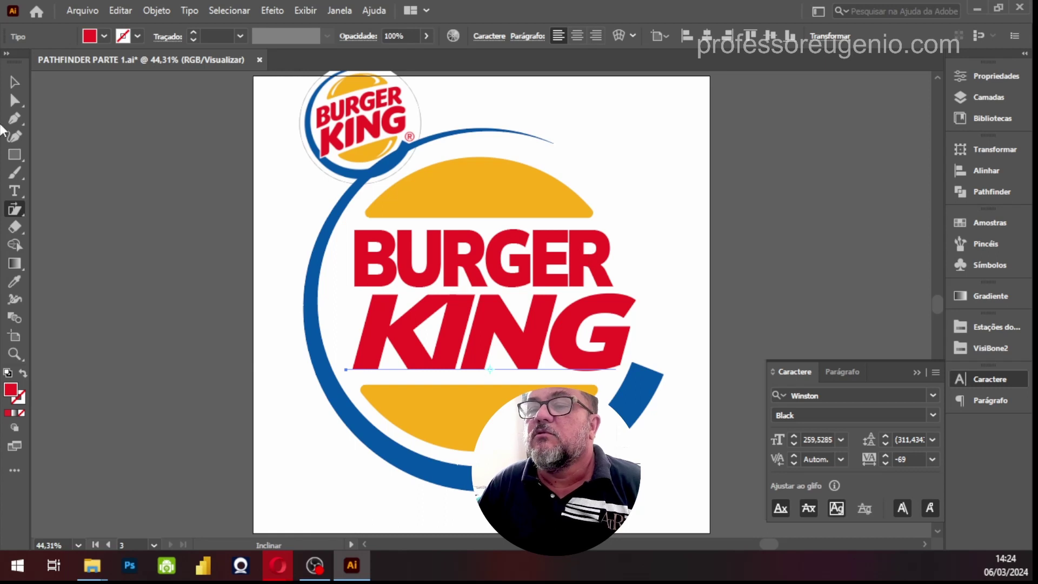
Step: Shear the BURGER text by 15° along the horizontal axis, from a point on its baseline
key("v")
left_click(458, 250)
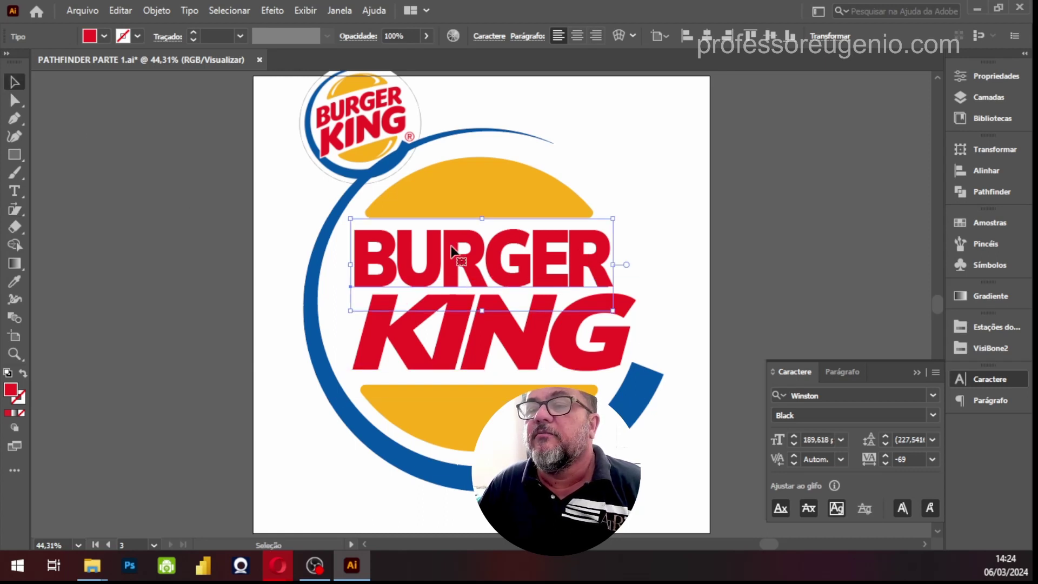
left_click(15, 210)
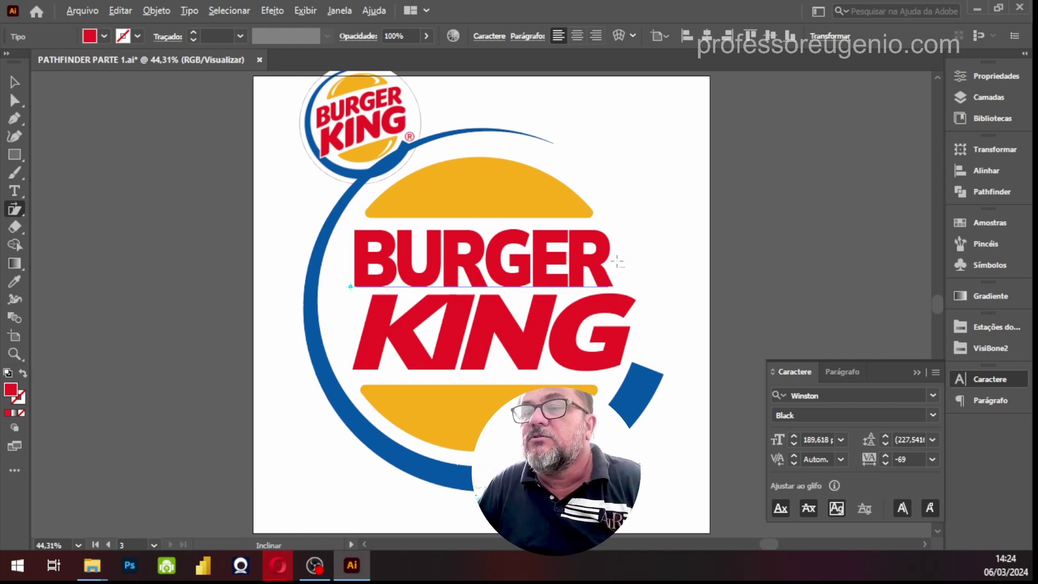
left_click(512, 288, "alt")
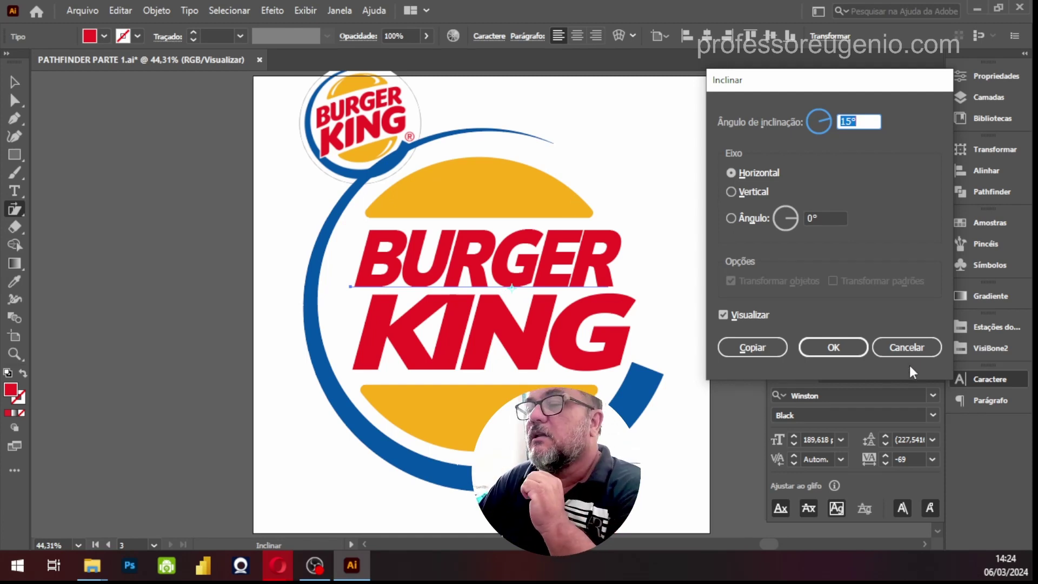
left_click(834, 348)
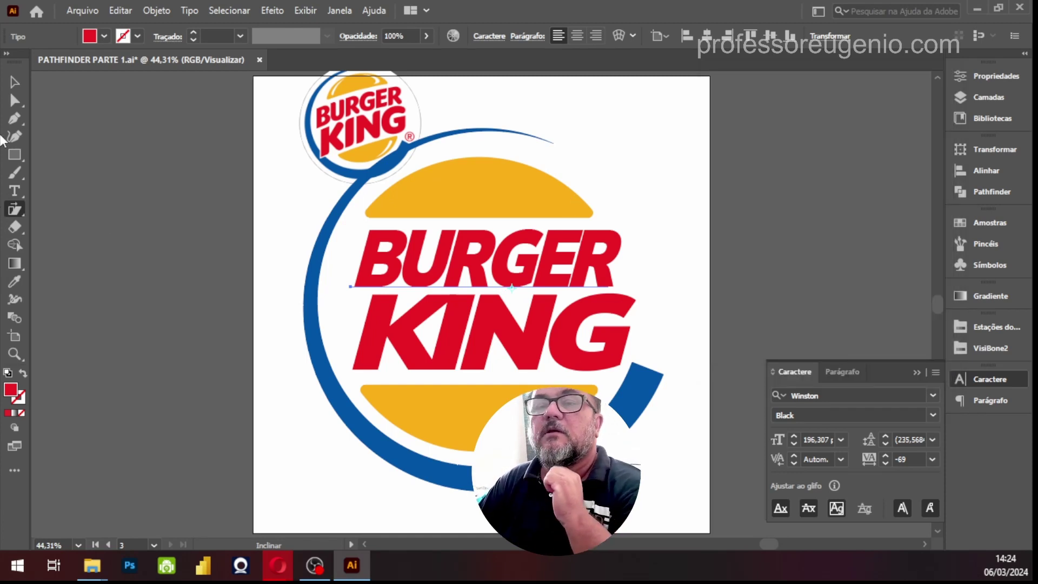
Step: Deselect the lettering and move the reference logo image down and left, over the artboard's left edge
left_click(15, 81)
left_click(69, 234)
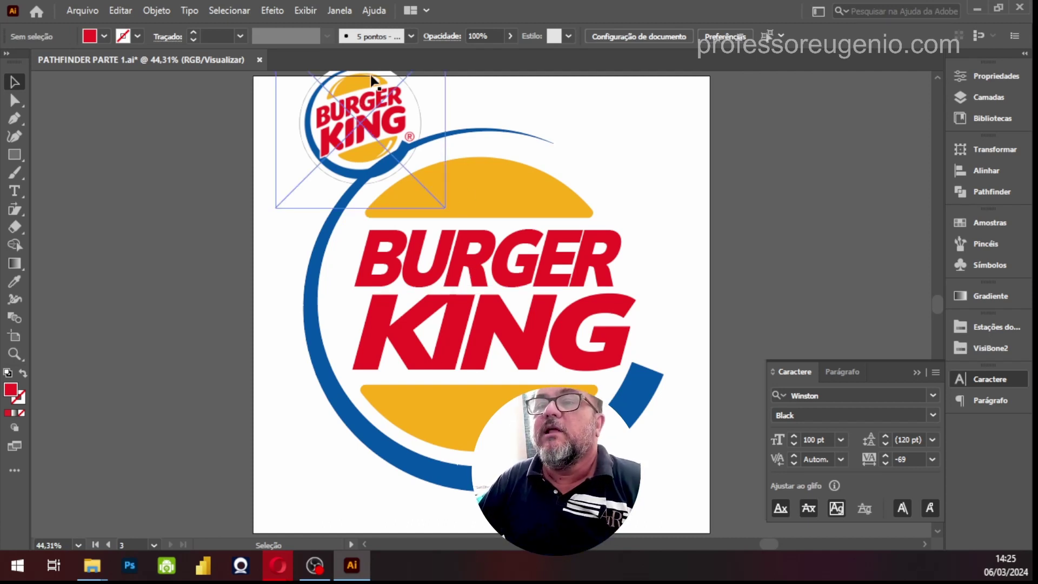
left_click_drag(389, 113, 341, 165)
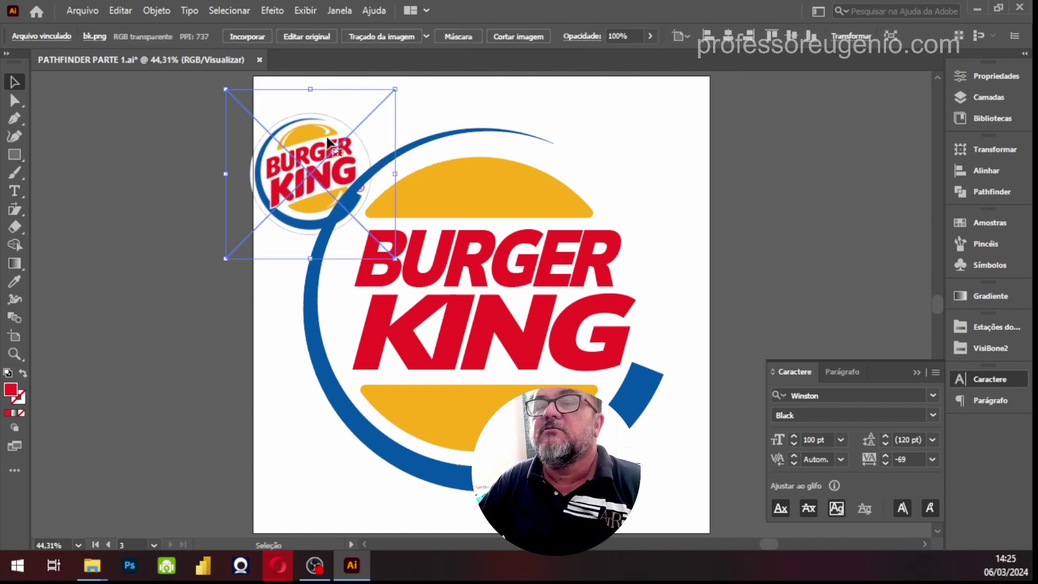
Step: Examine the white highlights on the reference logo's upper bun and the matching area on the drawn upper bun
key("z")
left_click_drag(273, 125, 596, 234)
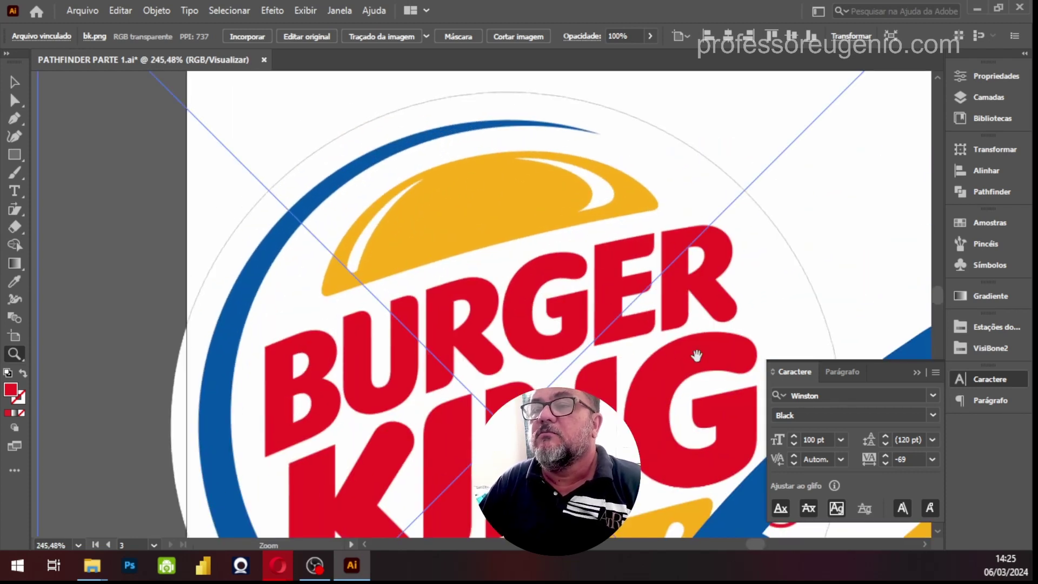
left_click_drag(695, 354, 212, 247)
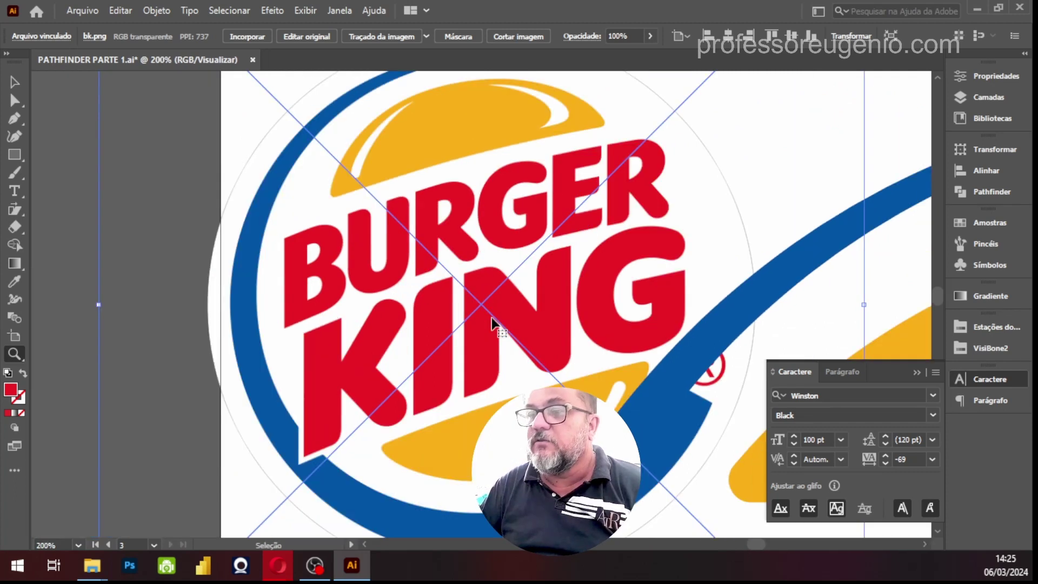
left_click(492, 317, "alt")
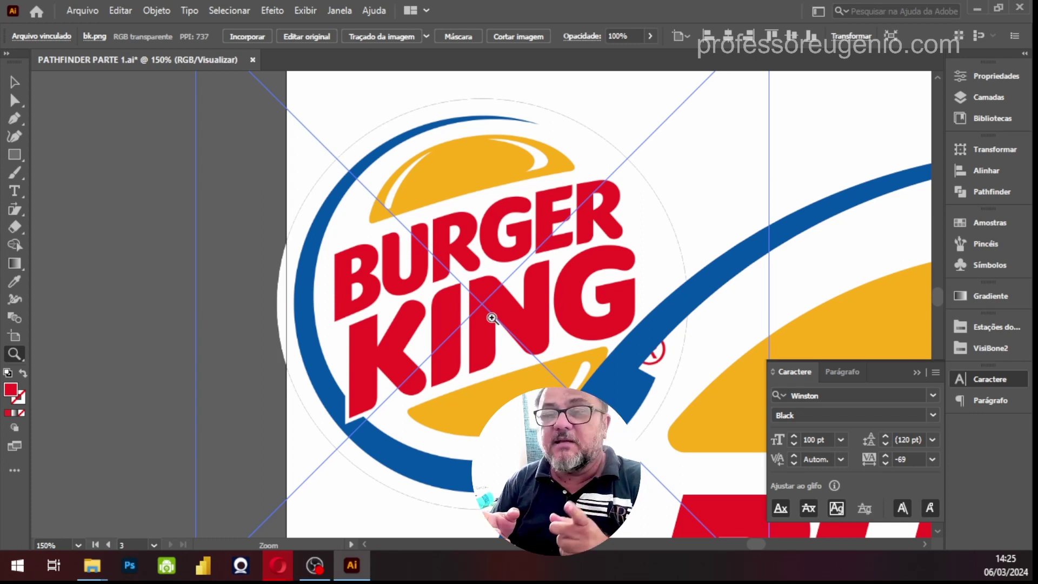
key("space")
left_click_drag(567, 262, 215, 220)
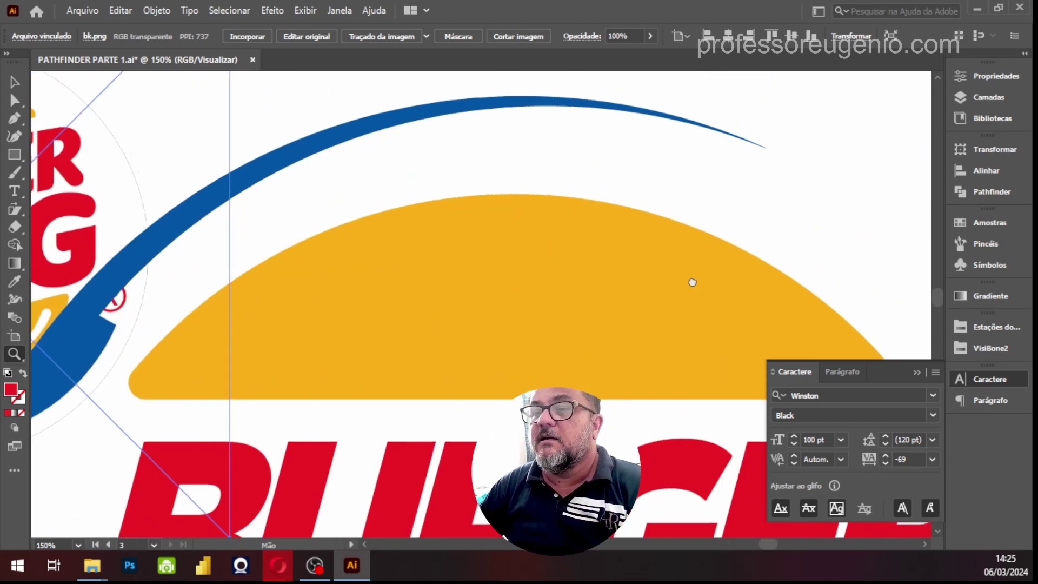
left_click_drag(691, 283, 754, 370)
left_click_drag(437, 175, 232, 180)
left_click_drag(637, 371, 405, 262)
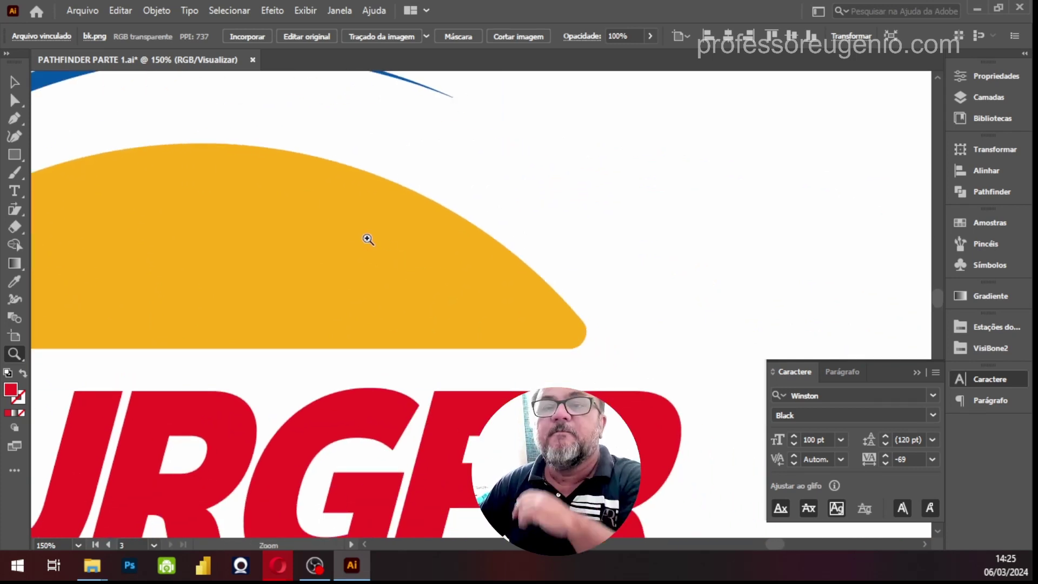
Step: With the Pen tool, draw an outward-curving highlight path inside the upper bun's right end, about 96 px between its endpoints
left_click(16, 120)
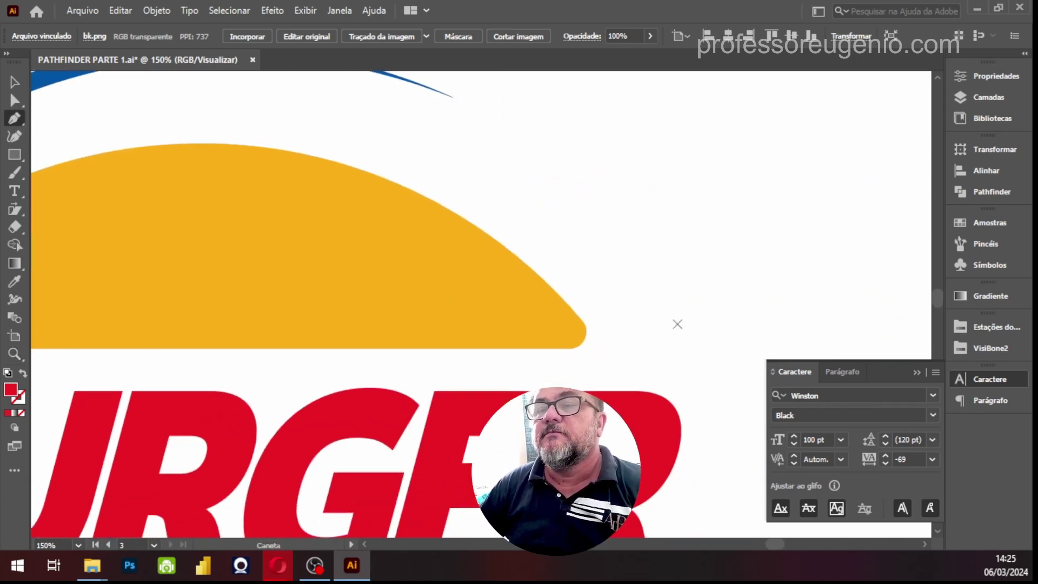
left_click(405, 210)
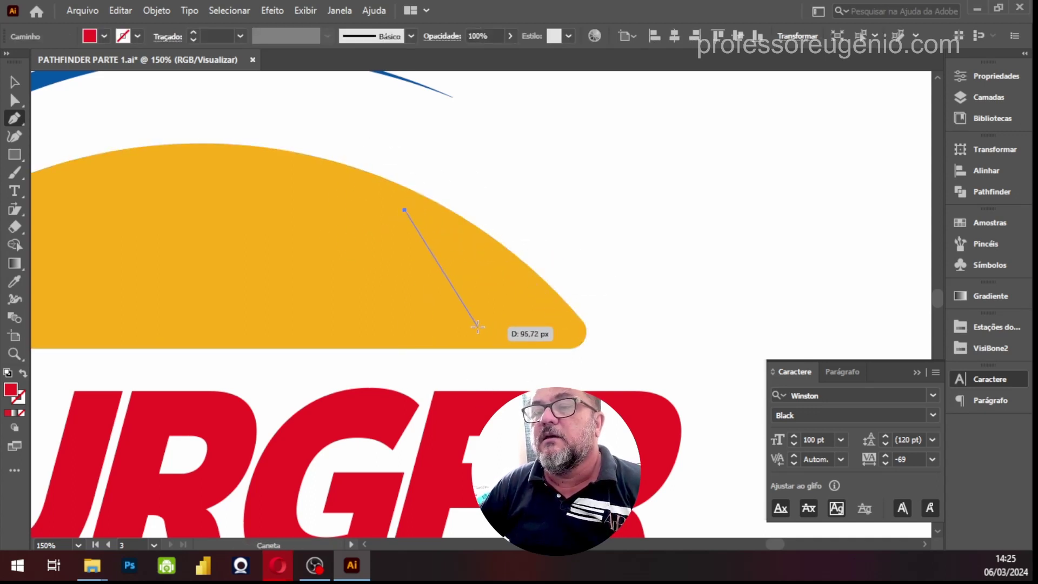
left_click_drag(478, 327, 373, 353)
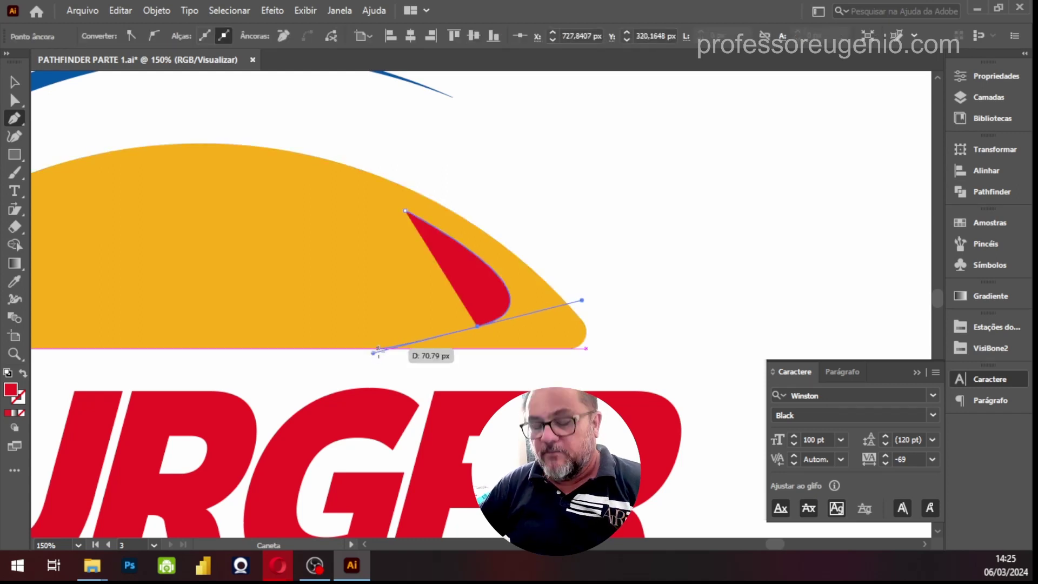
key("v")
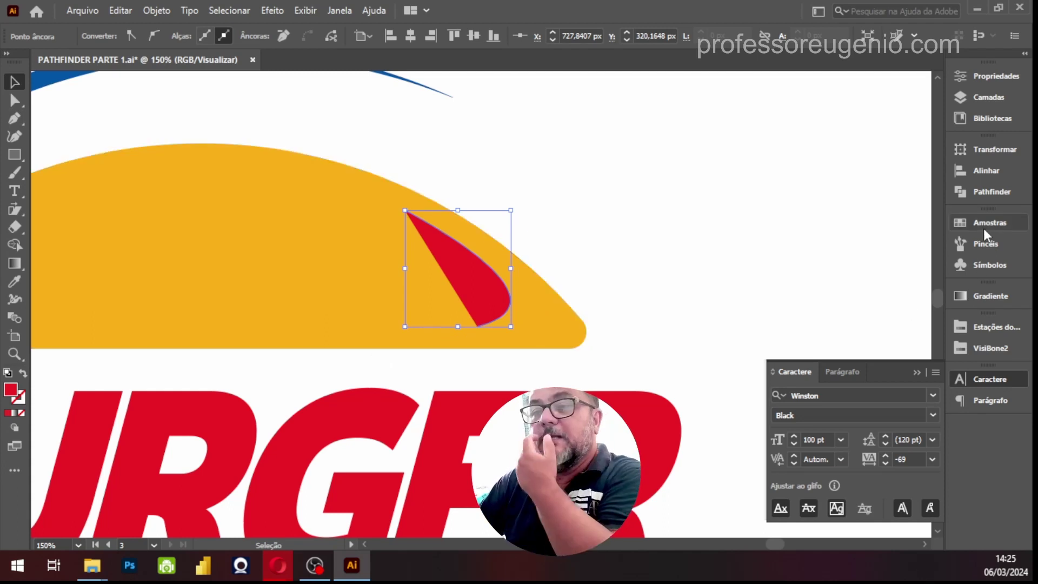
Step: Apply a white stroke to the curved highlight path on the upper bun
left_click(968, 76)
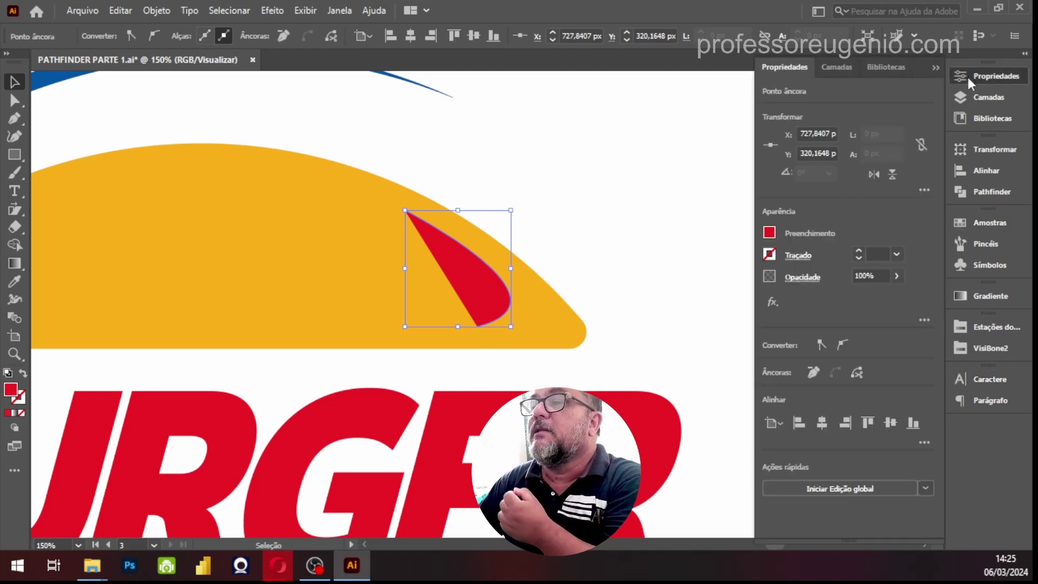
left_click(770, 255)
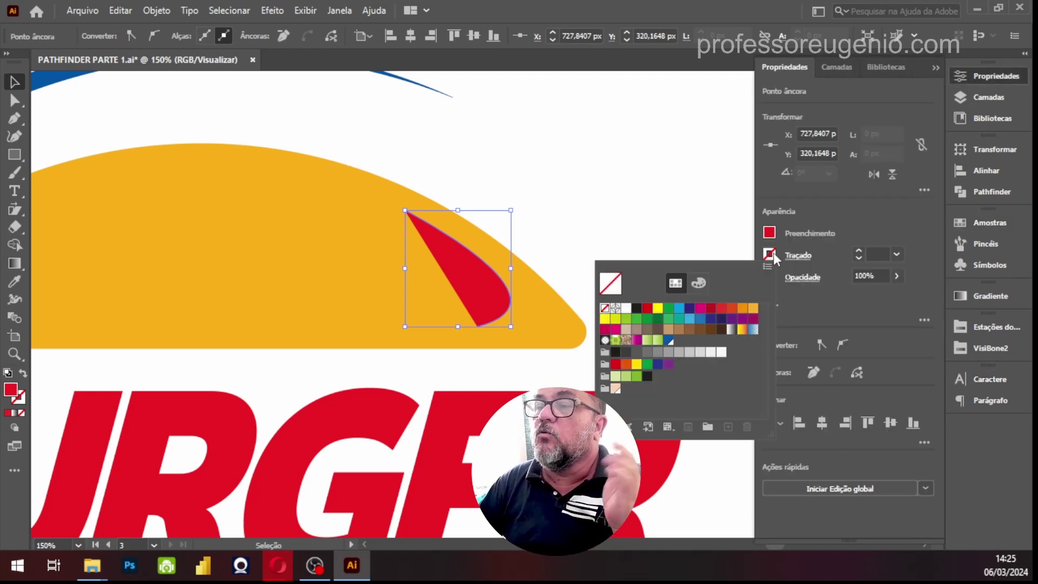
left_click(628, 309)
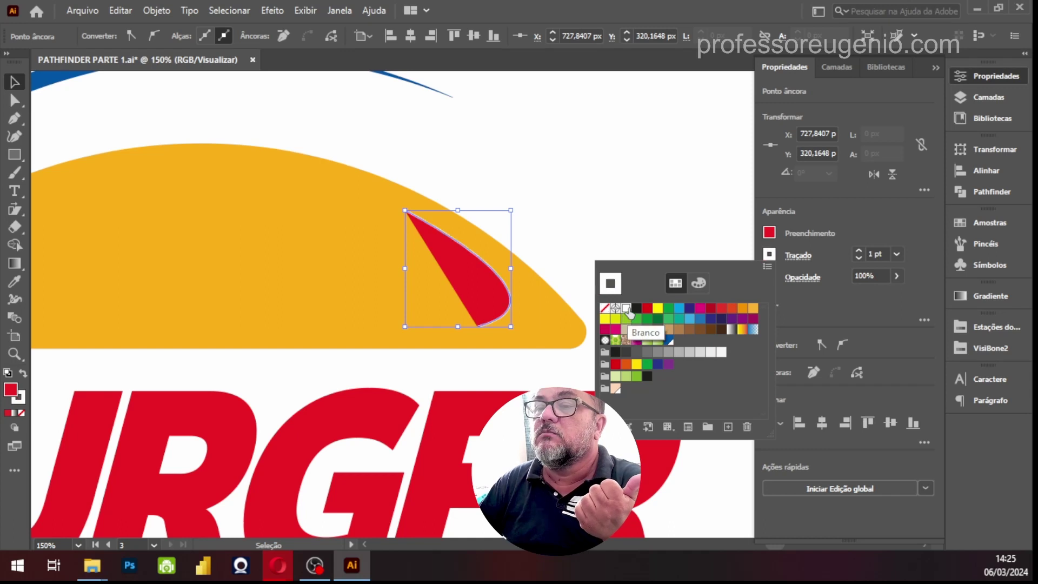
Step: Remove the red fill from the curved highlight path on the bun
left_click(769, 234)
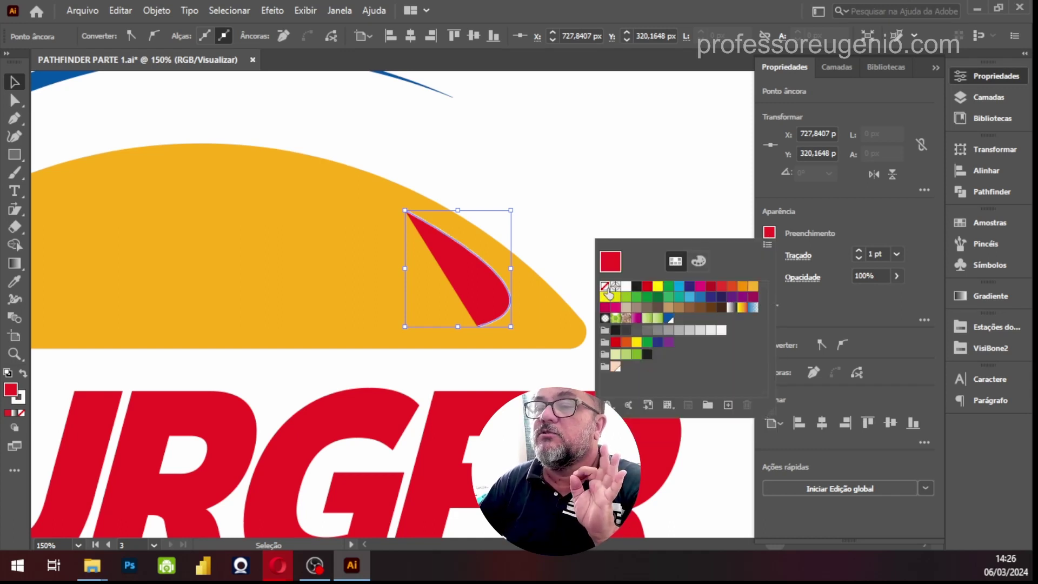
left_click(605, 286)
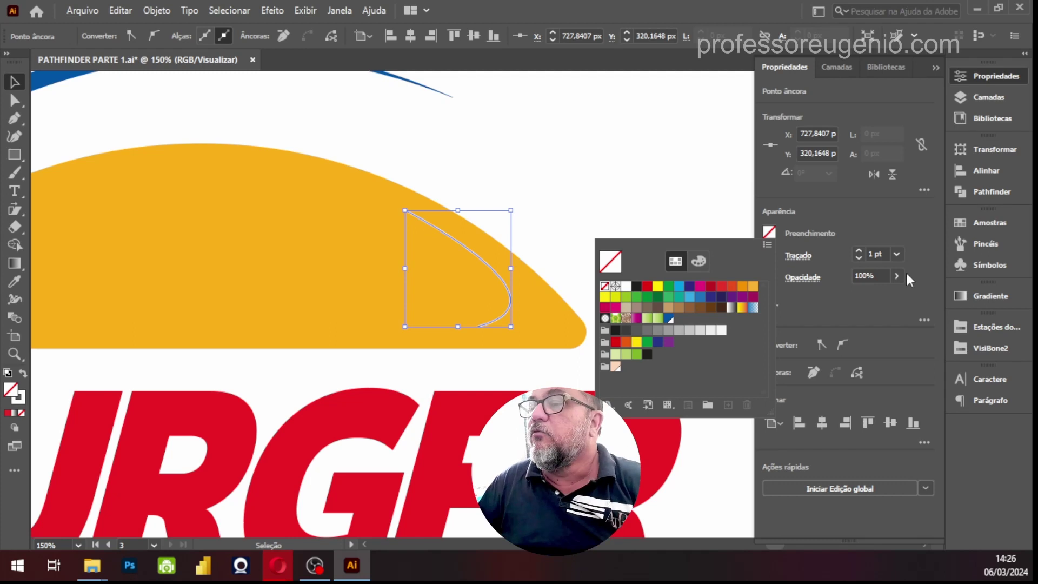
Step: Try stroke weights of 40 pt and 10 pt on the white highlight curve
left_click(880, 255)
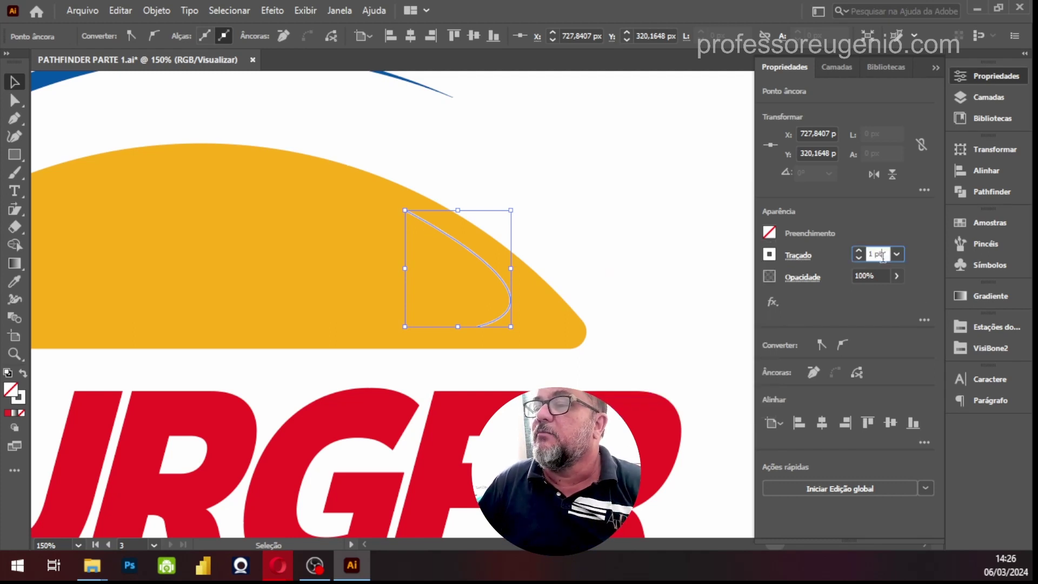
double_click(869, 254)
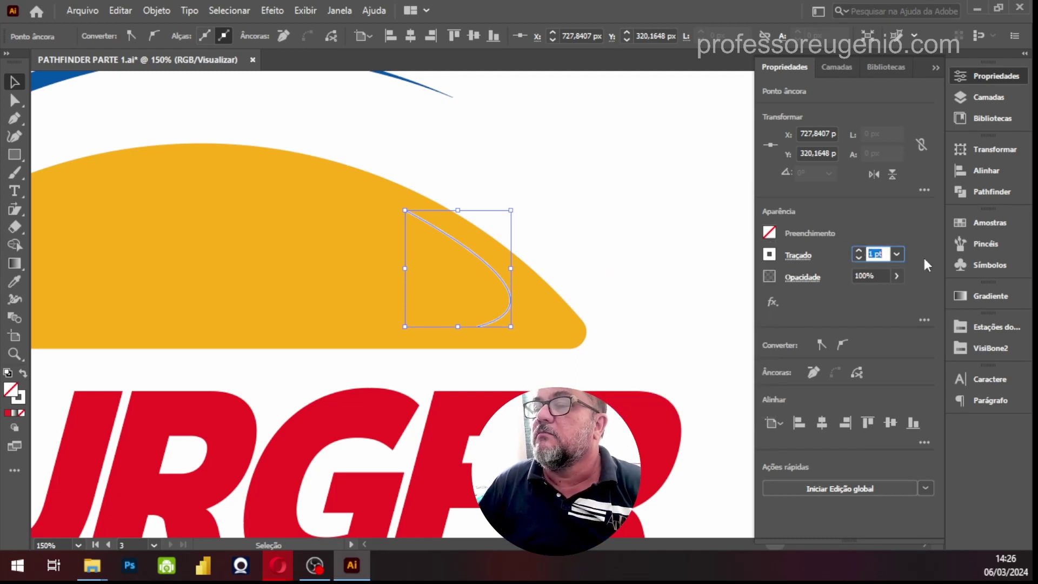
type("40")
key("Return")
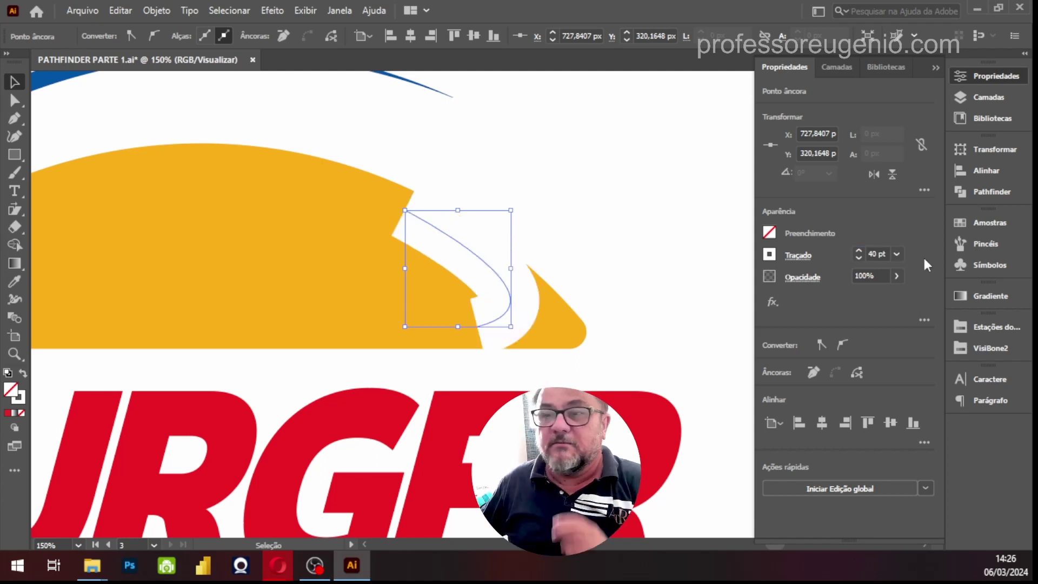
left_click(897, 255)
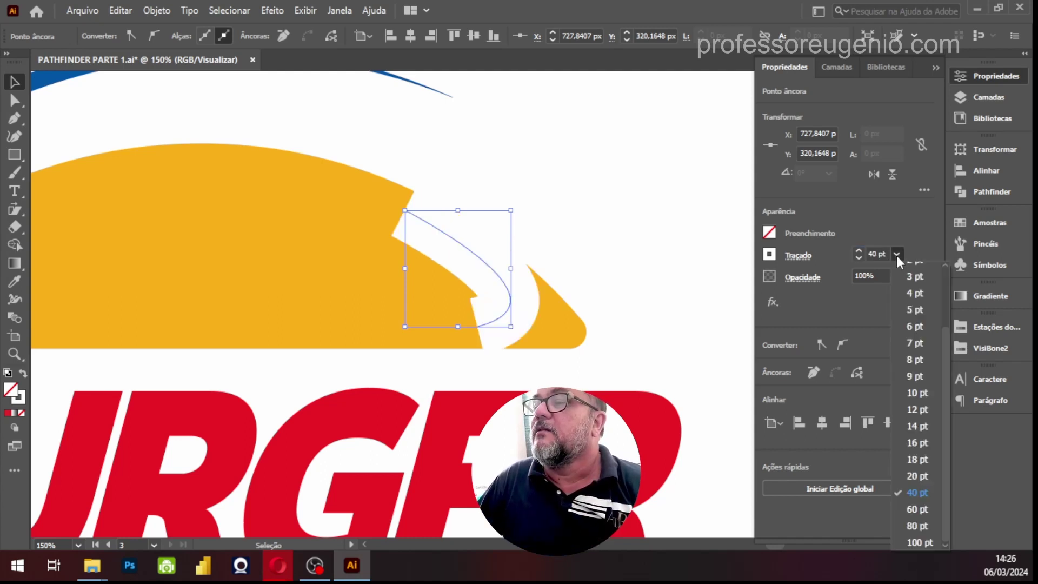
left_click(921, 392)
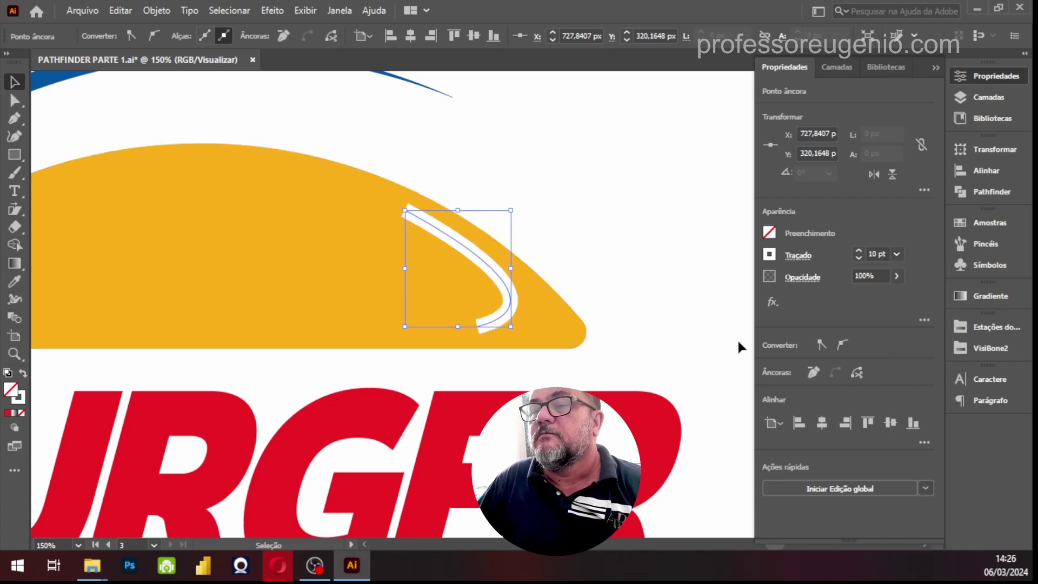
Step: Set the highlight curve's stroke weight to 20 pt and move the curve slightly left, away from the bun's edge
left_click(896, 254)
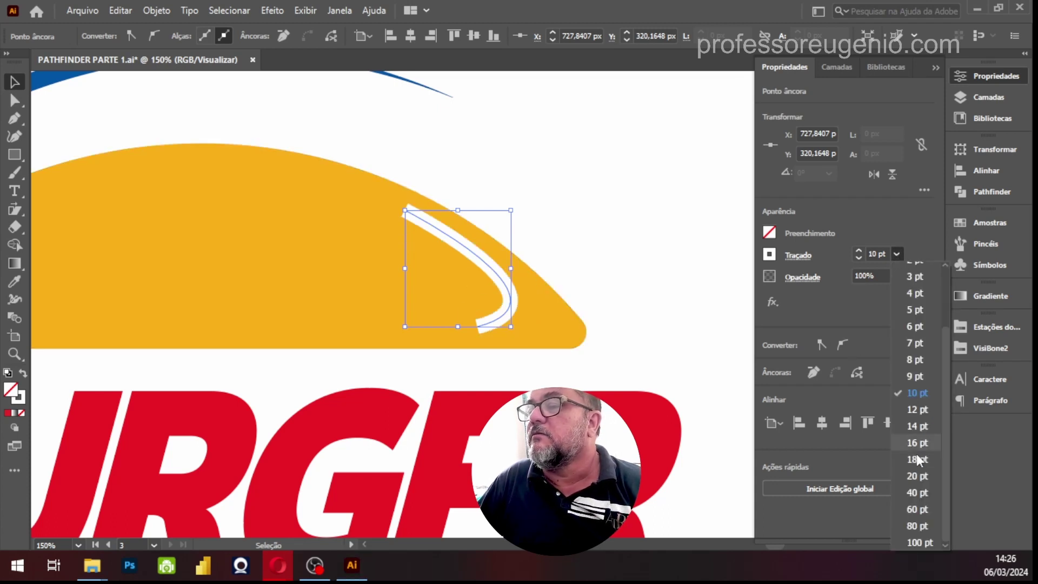
left_click(914, 474)
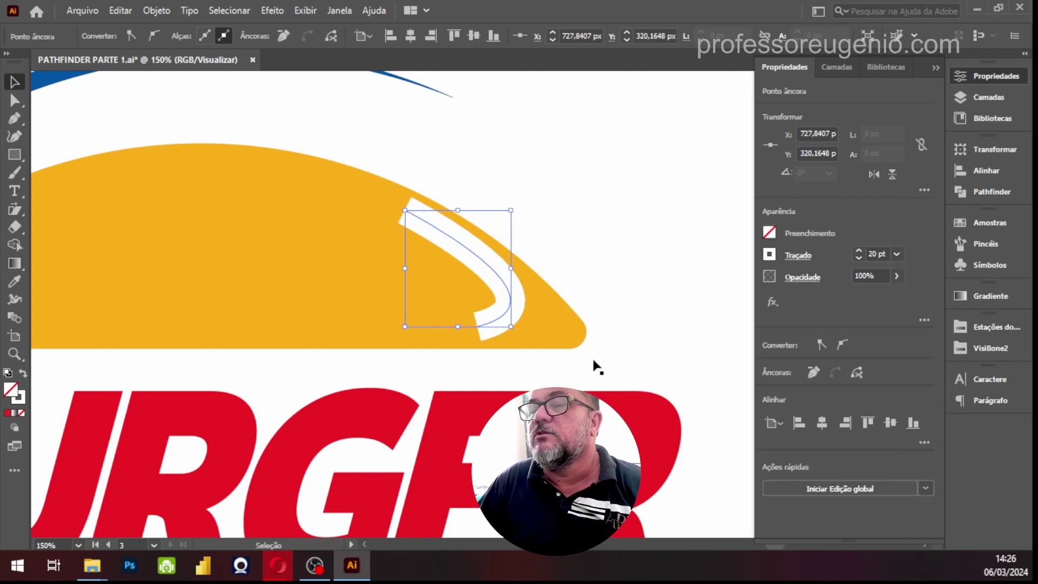
left_click_drag(499, 290, 488, 282)
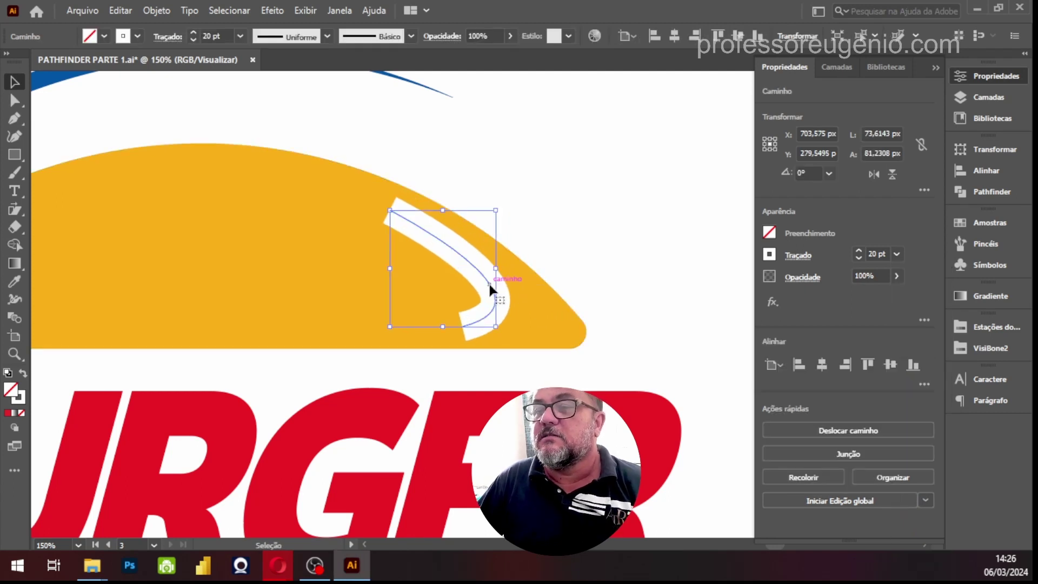
Step: Examine the highlight on the reference logo's top bun and compare it with the drawn curve
key("ctrl+1")
key("ctrl+minus")
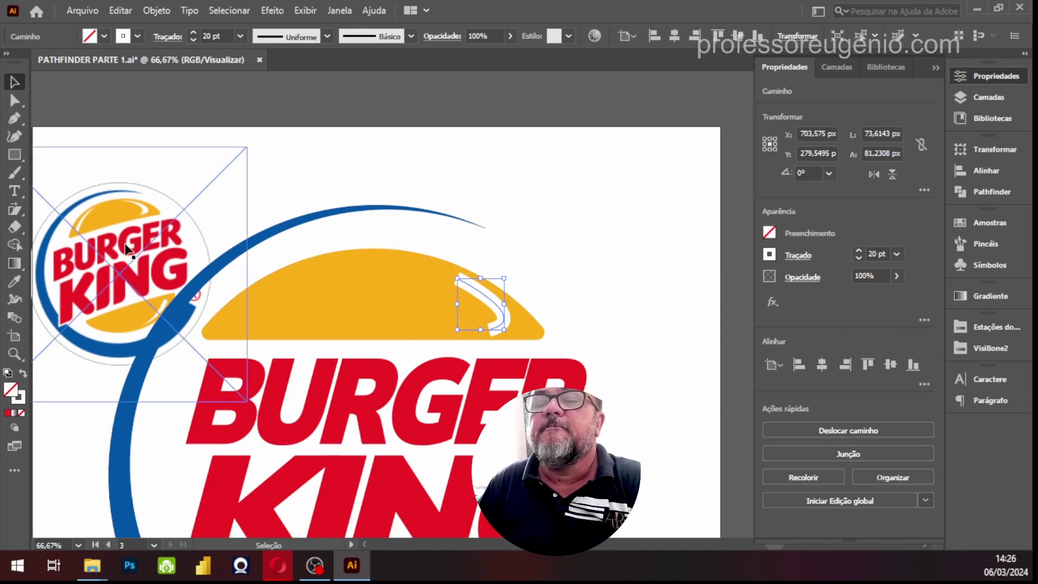
key("z")
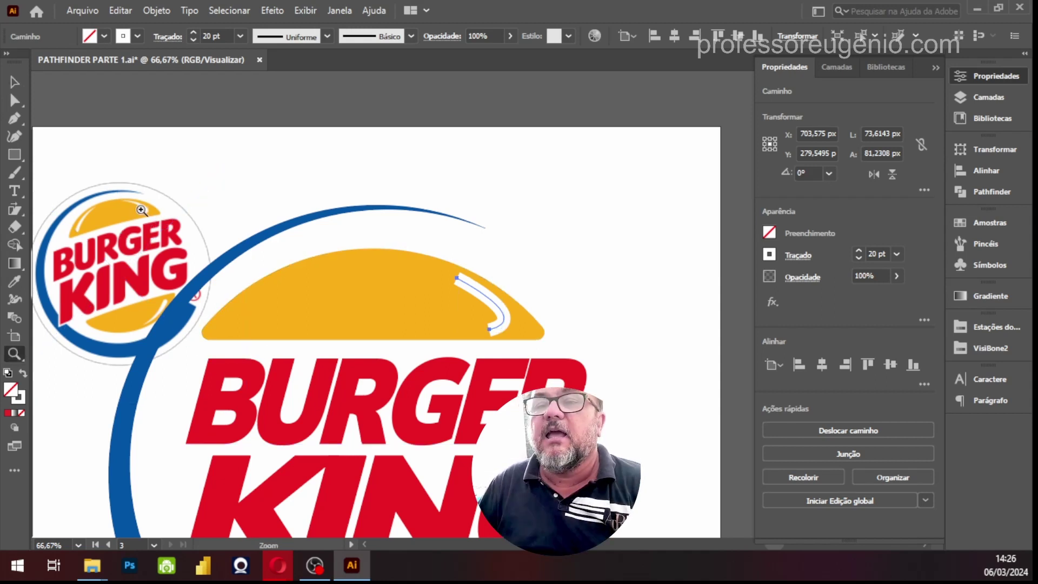
left_click_drag(131, 216, 395, 132)
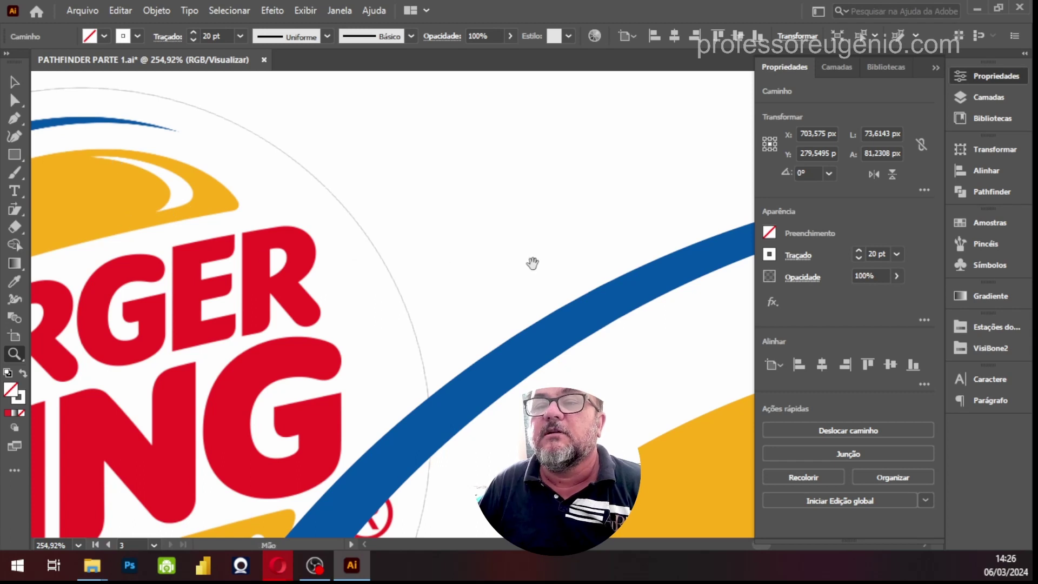
left_click_drag(533, 262, 143, 171)
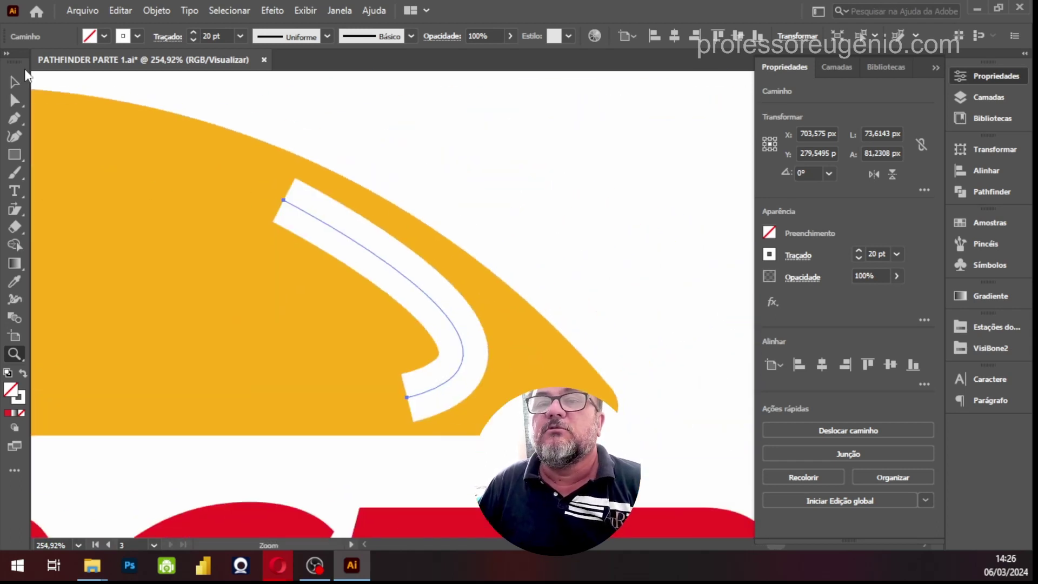
Step: Apply the asymmetric width profile that tapers at both ends and swells toward one of them to the highlight curve's stroke
left_click(15, 81)
left_click(413, 290)
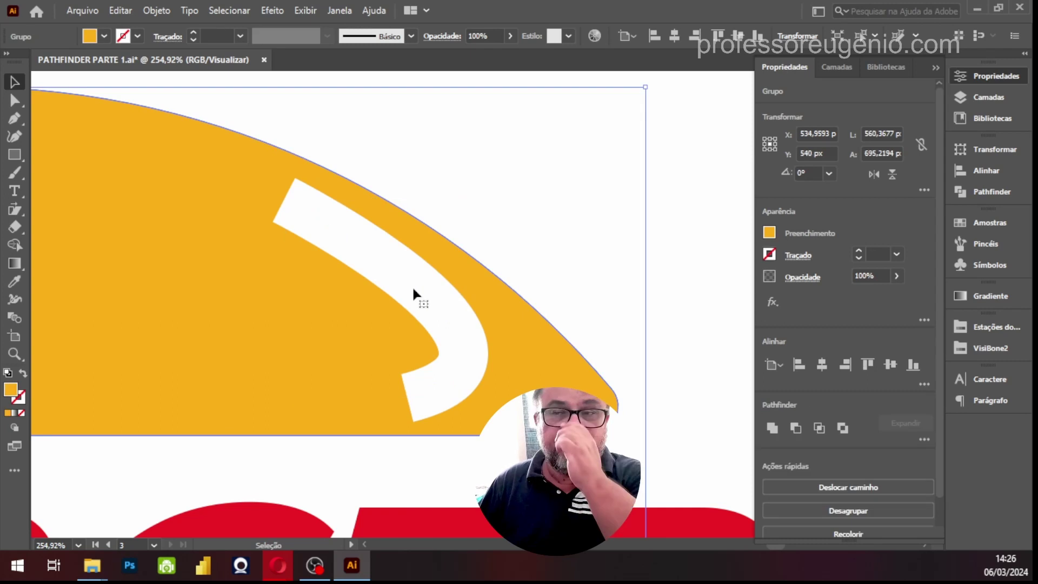
left_click(388, 262)
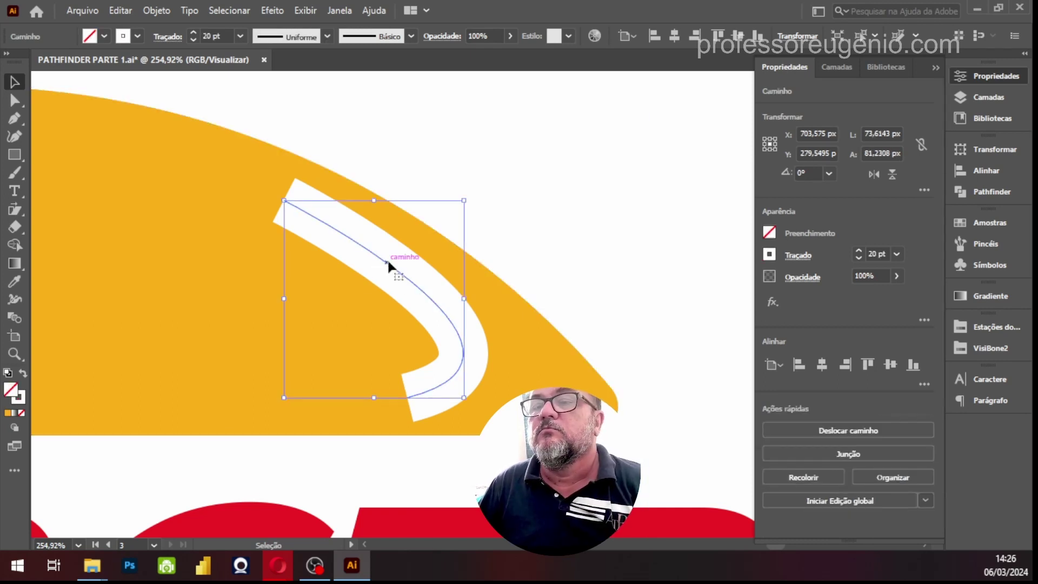
left_click(177, 40)
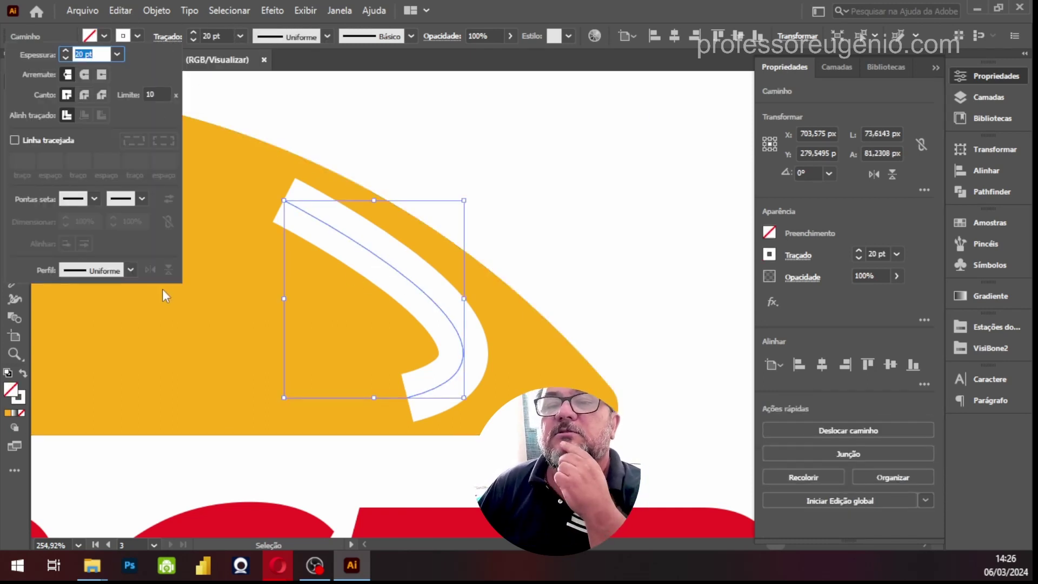
left_click(130, 271)
left_click(93, 315)
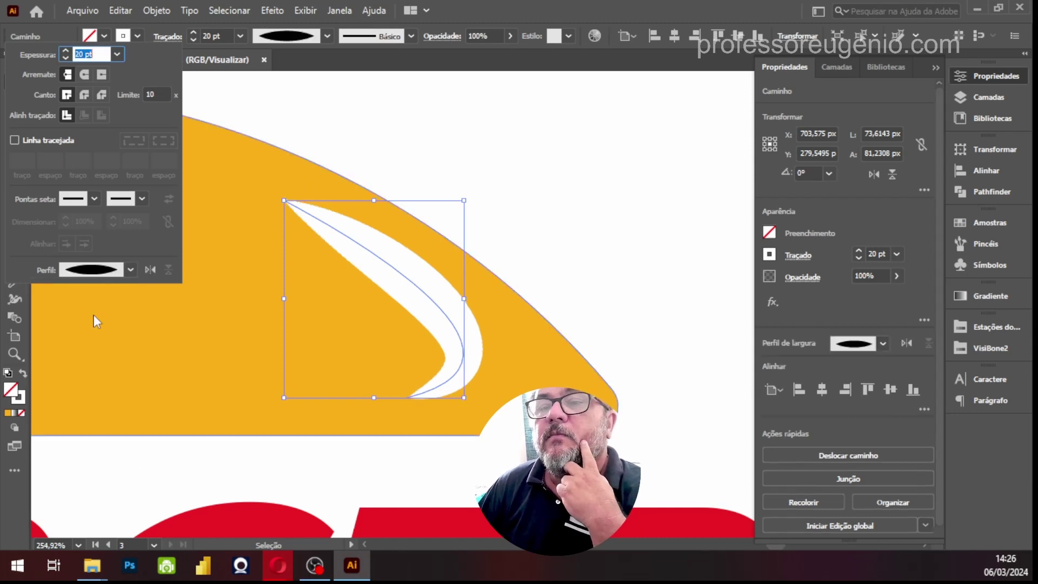
left_click(123, 269)
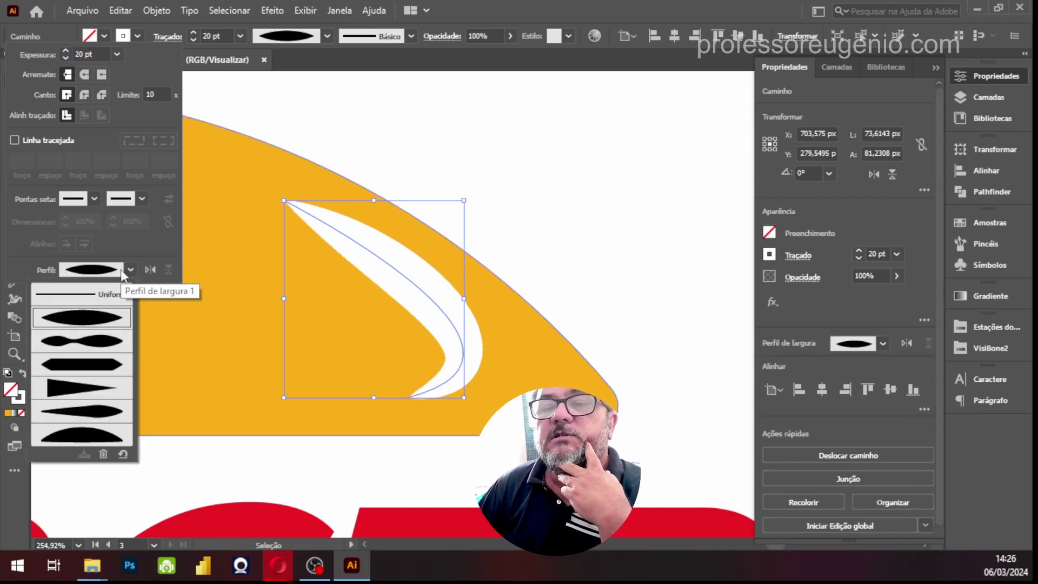
left_click(95, 434)
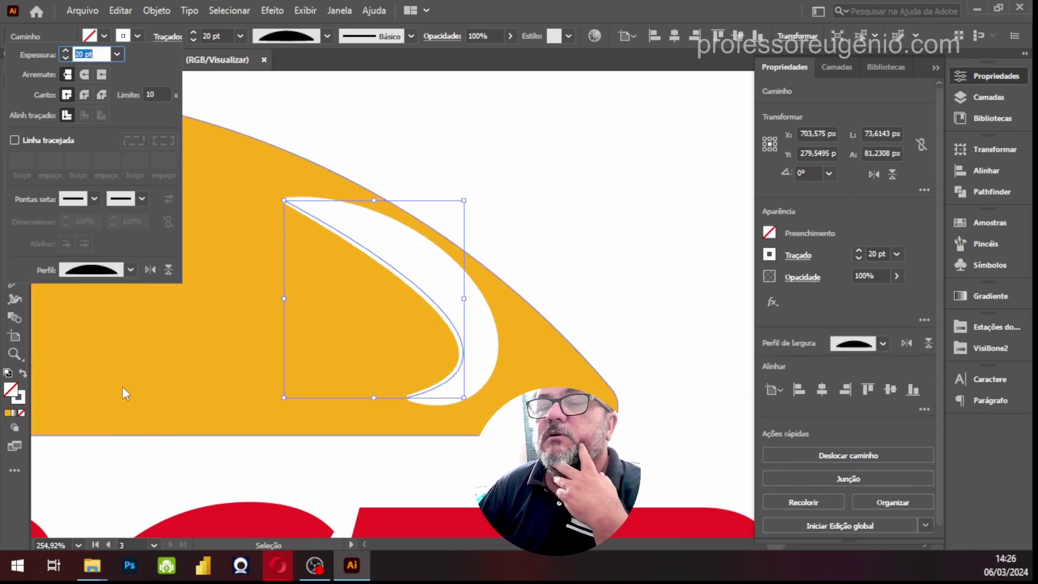
left_click(130, 270)
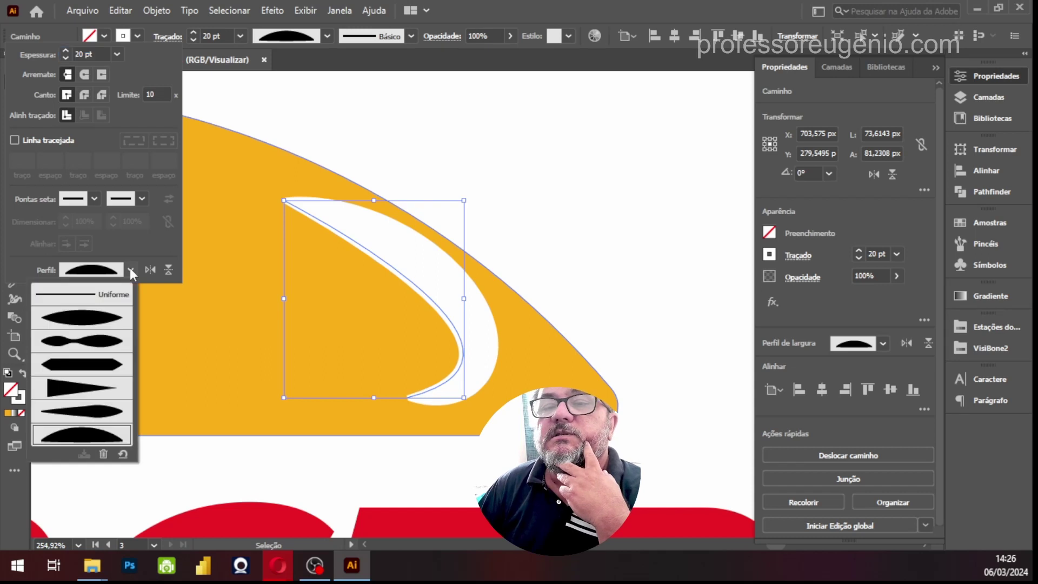
left_click(105, 407)
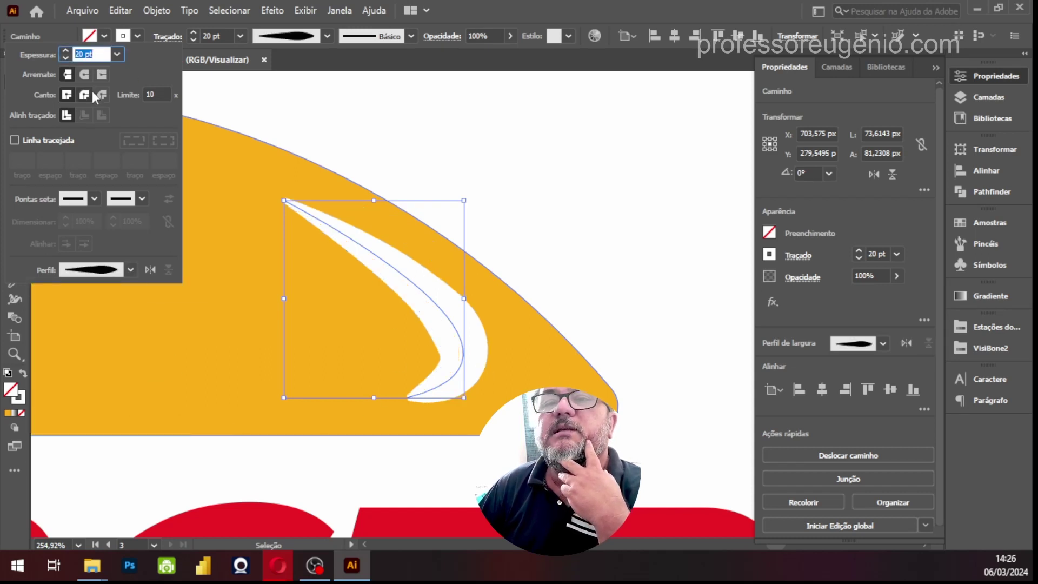
key("Escape")
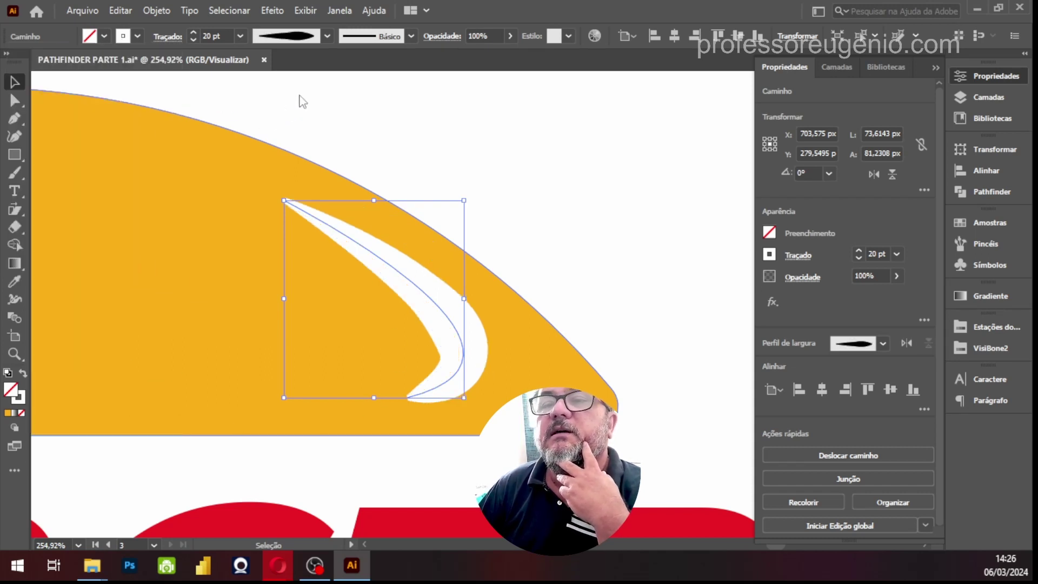
Step: Move the highlight's lower endpoint left, lengthen its direction handle, and move the upper endpoint up-left to about X 642 px, Y 229 px
left_click(14, 100)
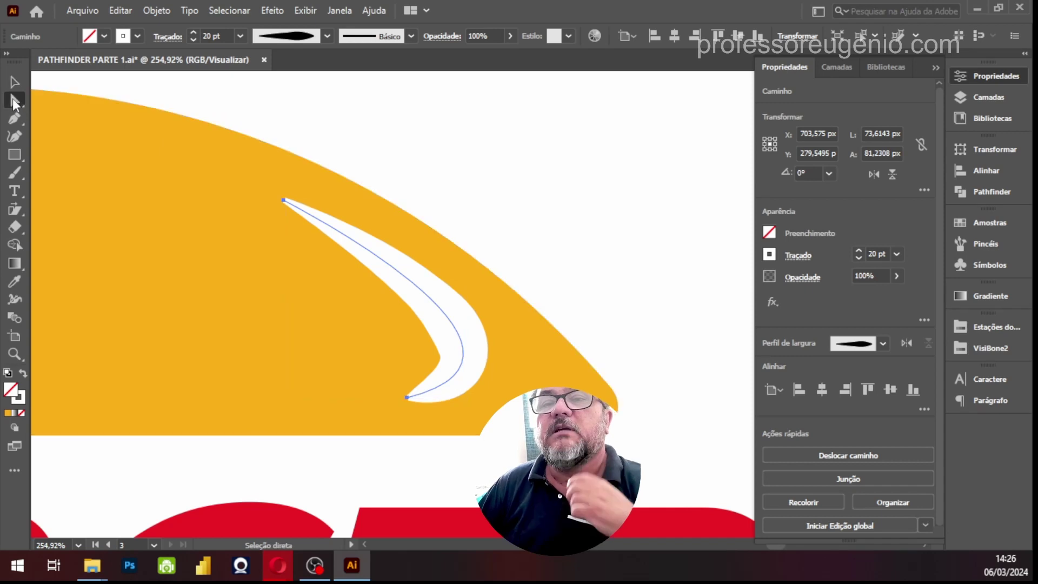
left_click(407, 398)
left_click_drag(406, 400, 374, 406)
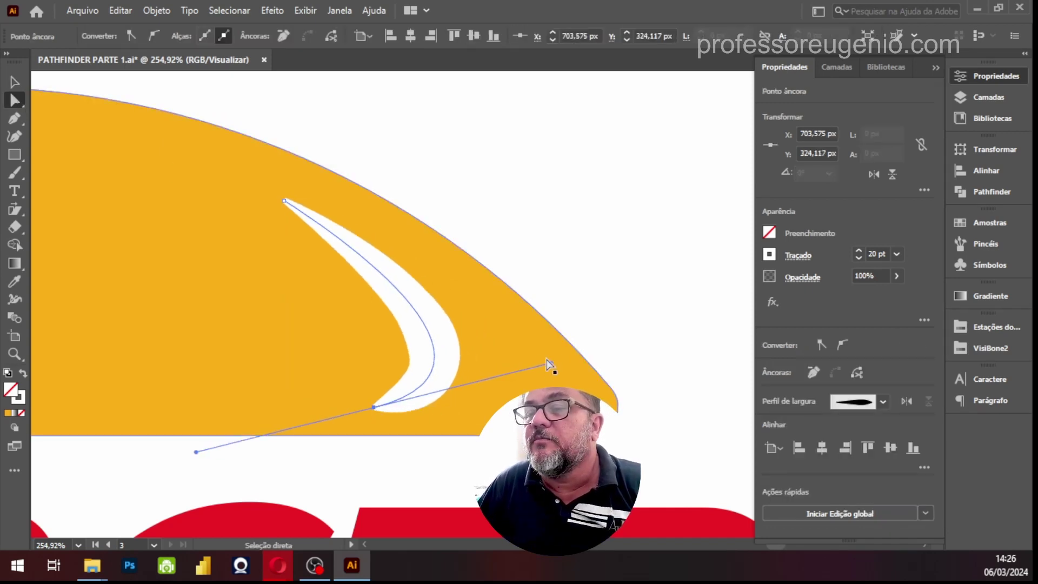
left_click_drag(552, 366, 631, 355)
left_click_drag(284, 201, 225, 176)
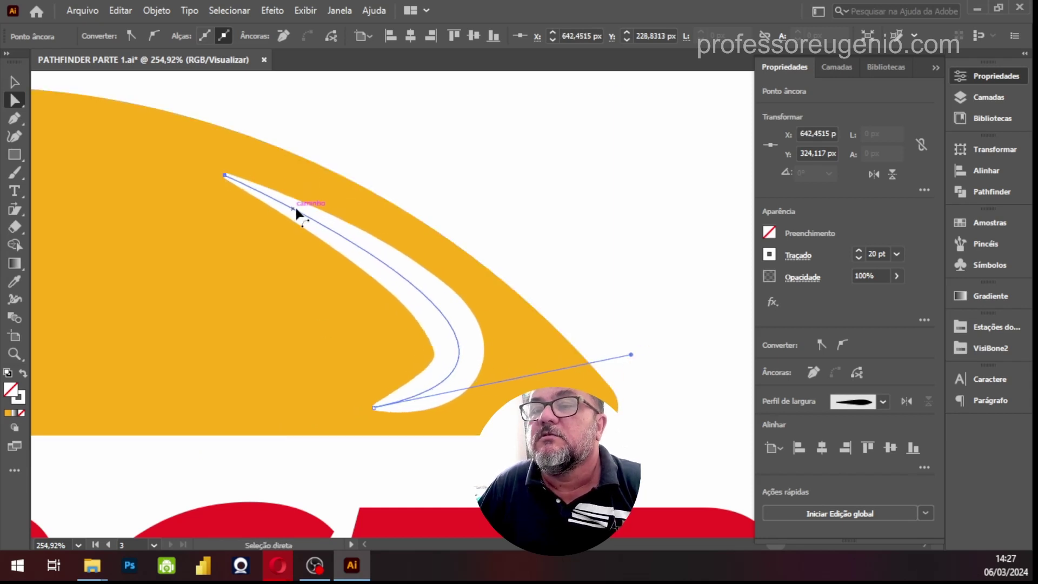
Step: Convert the highlight's upper endpoint to a smooth point and adjust both endpoints' handles so the curve follows the bun's edge
left_click(226, 176)
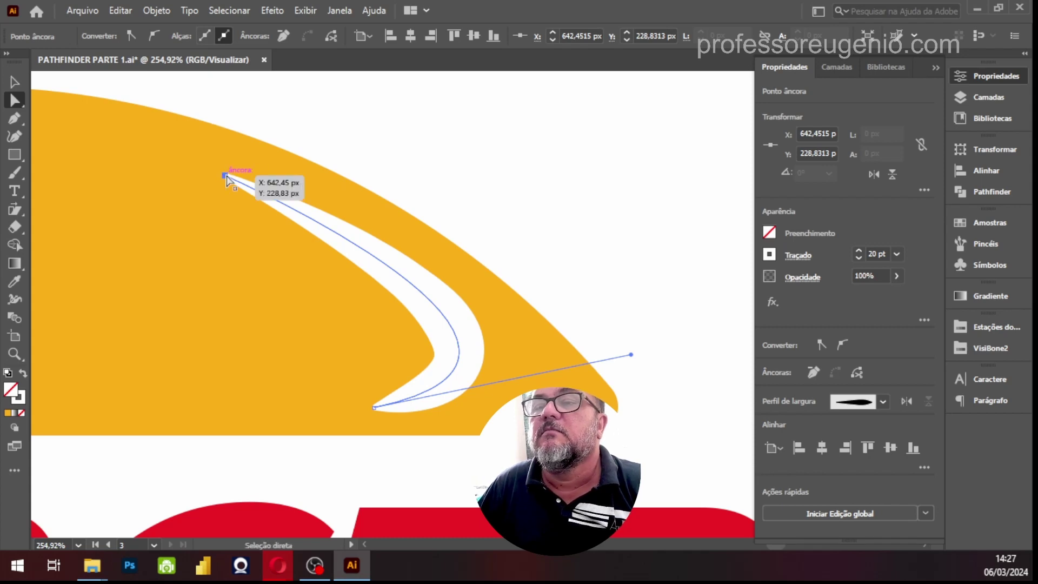
left_click(154, 37)
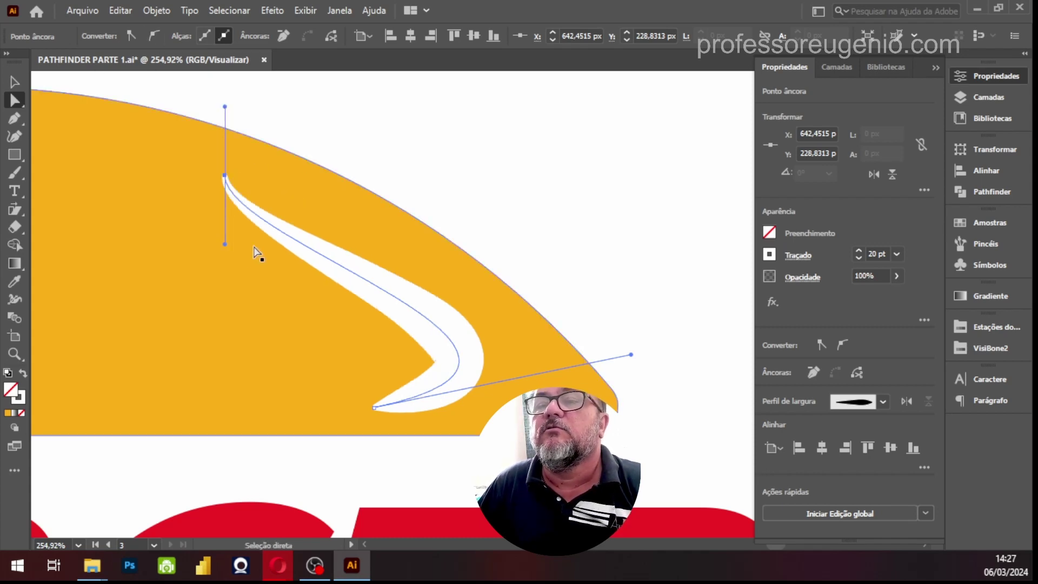
left_click_drag(225, 244, 298, 202)
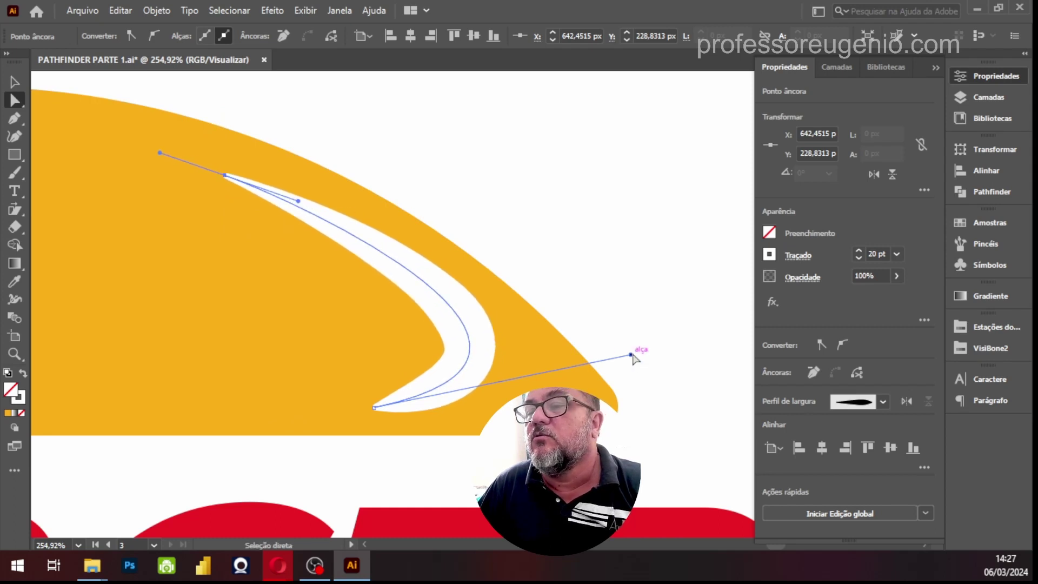
mouse_move(631, 355)
left_mouse_down()
mouse_move(622, 375)
mouse_move(623, 363)
left_mouse_up()
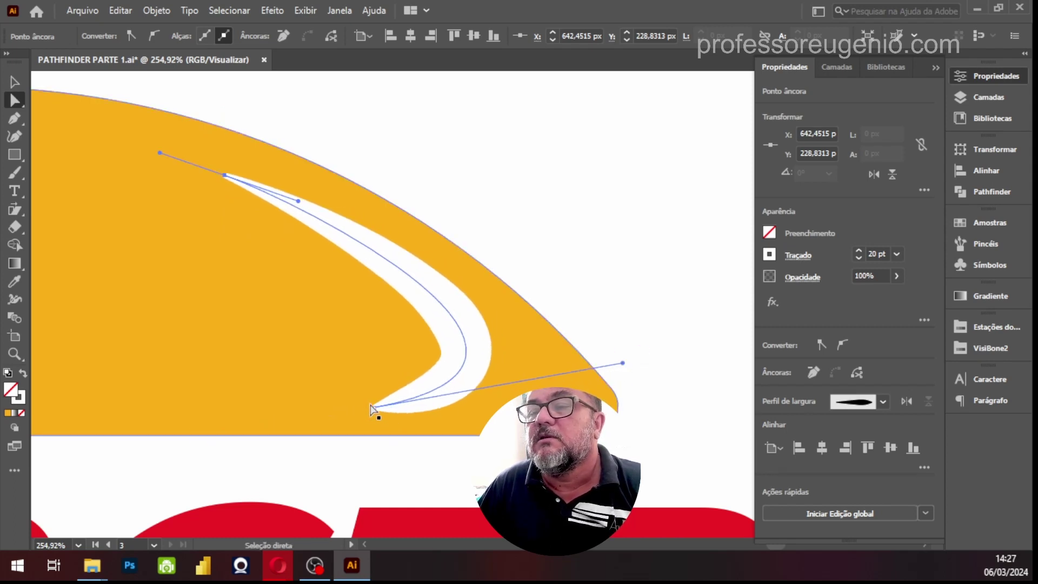
Step: Move the highlight's lower endpoint left to about X 681 px, Y 326 px and extend its handle to the right
left_click_drag(373, 407, 318, 413)
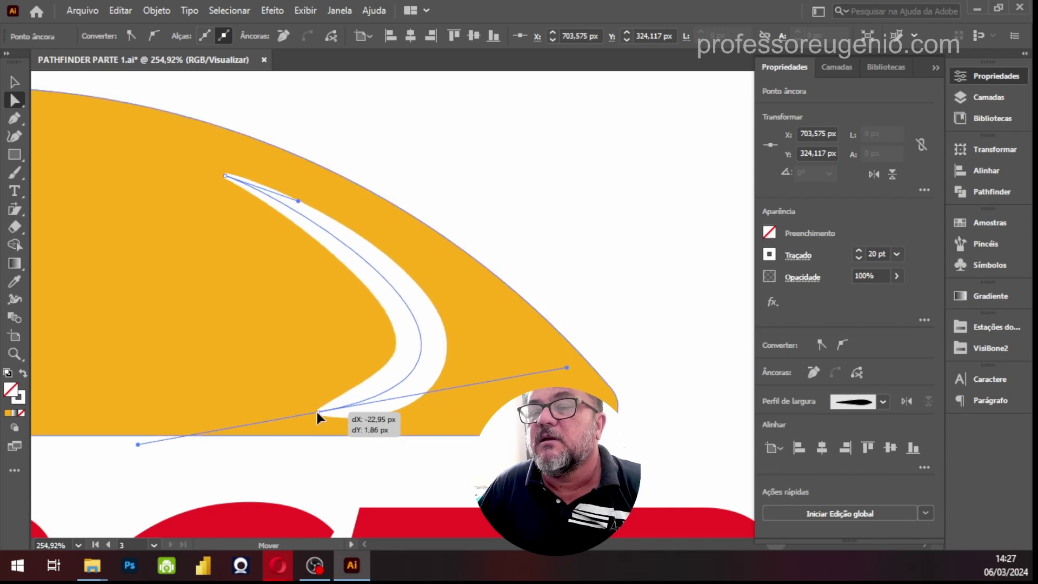
key("v")
left_click_drag(567, 370, 643, 371)
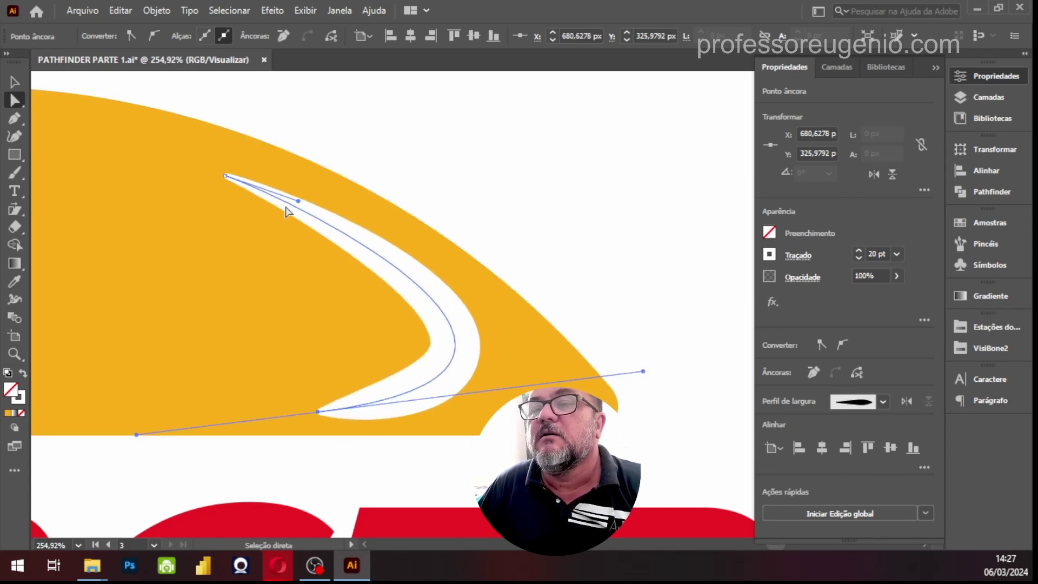
Step: Fine-tune the handles of the highlight's upper and lower endpoints, then deselect the curve to compare it with the reference logo
left_click(225, 175)
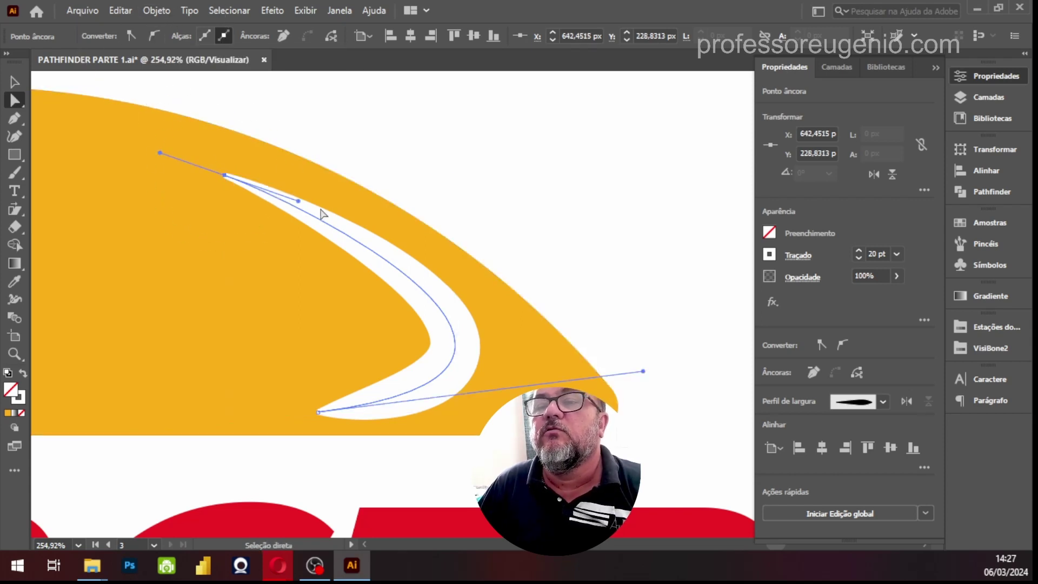
mouse_move(298, 200)
left_mouse_down()
mouse_move(308, 199)
mouse_move(300, 188)
left_mouse_up()
mouse_move(643, 372)
left_mouse_down()
mouse_move(647, 388)
mouse_move(621, 375)
mouse_move(625, 366)
left_mouse_up()
key("ctrl")
key("ctrl+minus")
key("ctrl+minus")
key("ctrl+minus")
key("ctrl+minus")
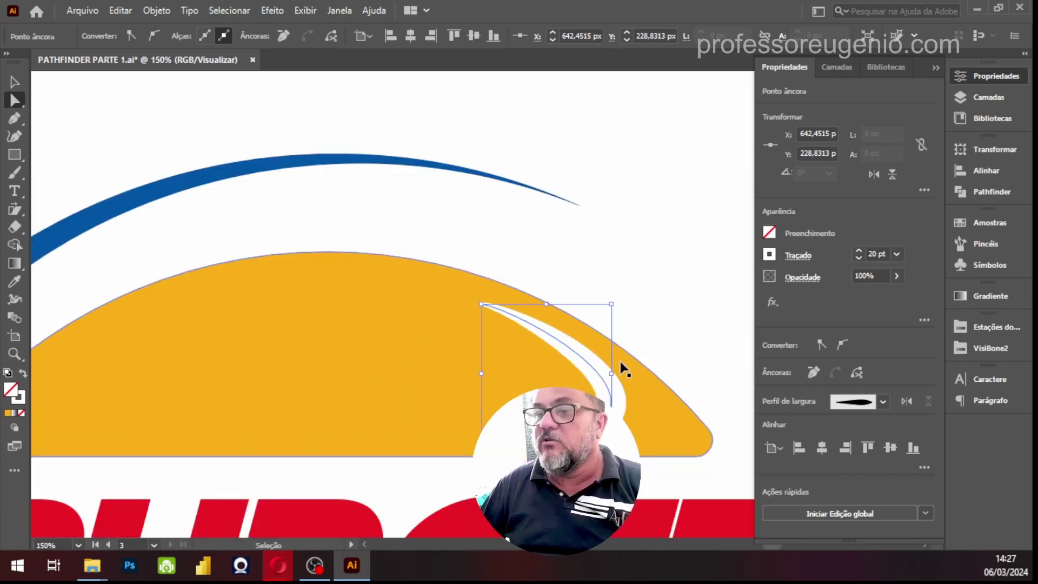
left_click(14, 83)
left_click(181, 102)
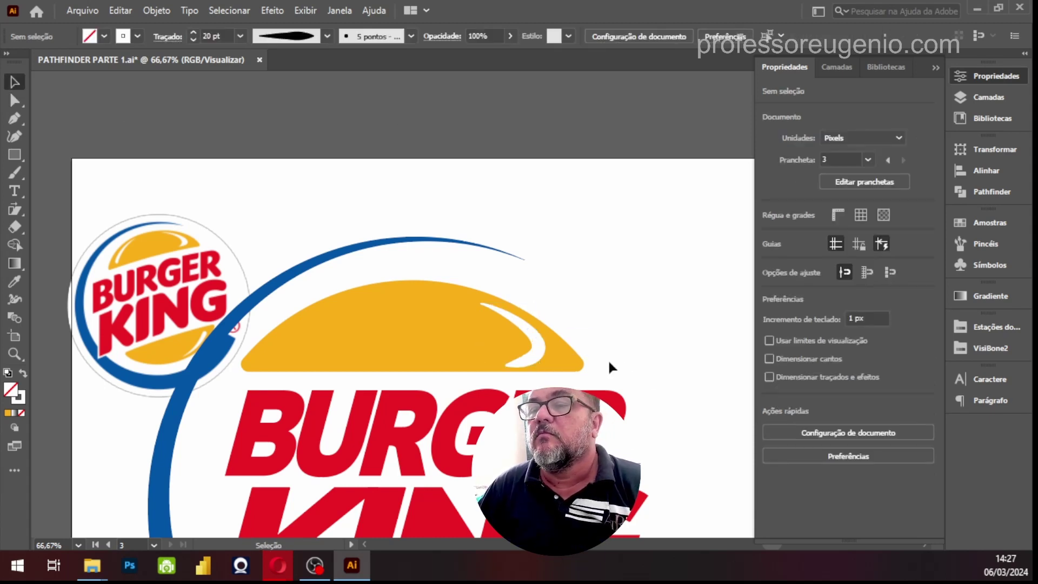
Step: Apply the symmetrical width profile 1, tapered at both ends, to the highlight's stroke and deselect it to compare with the reference
left_click(535, 342)
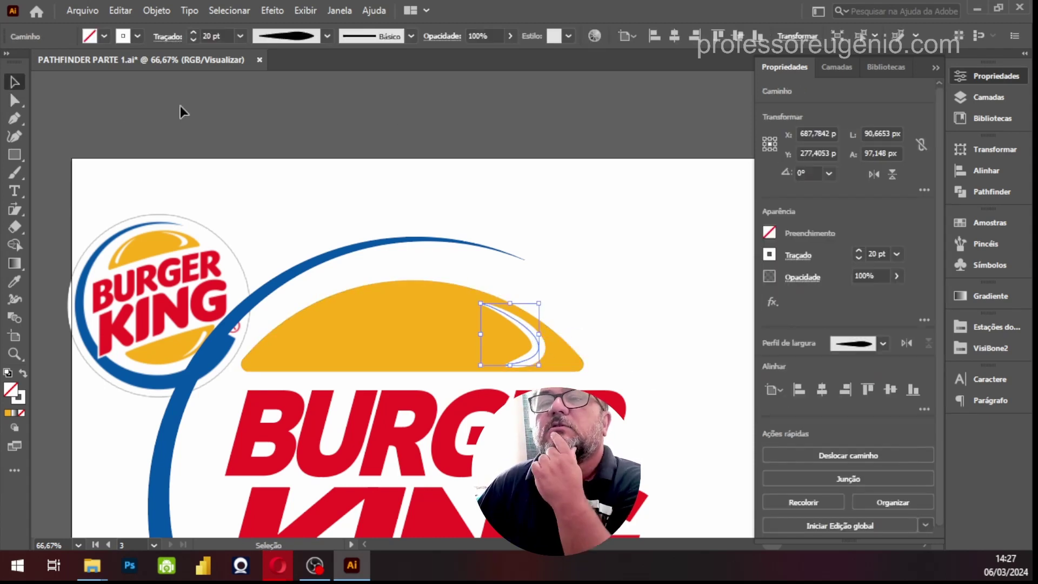
left_click(309, 39)
left_click(287, 87)
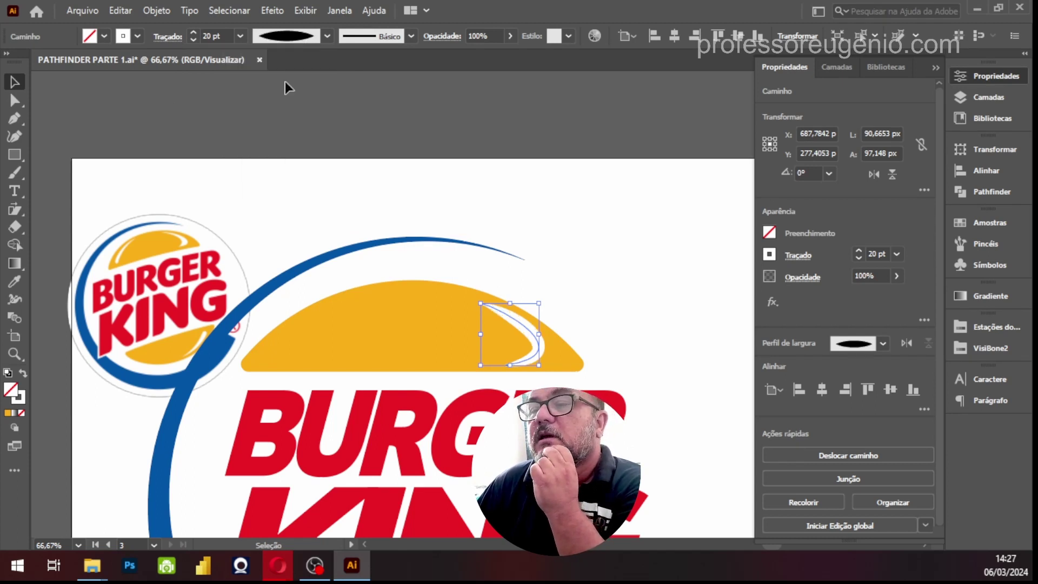
left_click(511, 101)
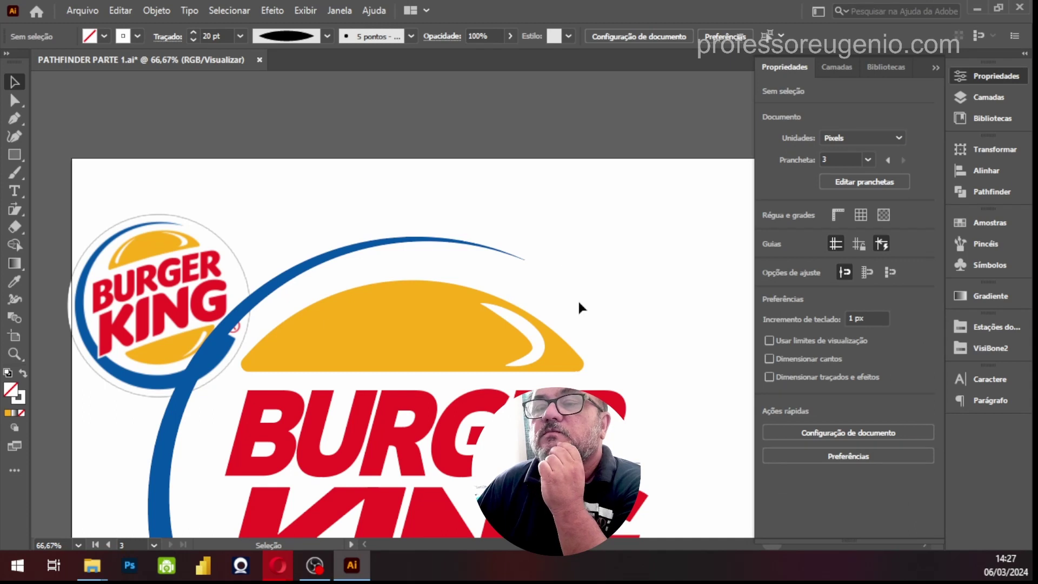
Step: Try width profile 2, the blunt-ended profile and the wedge-shaped profile on the highlight's stroke
left_click(533, 338)
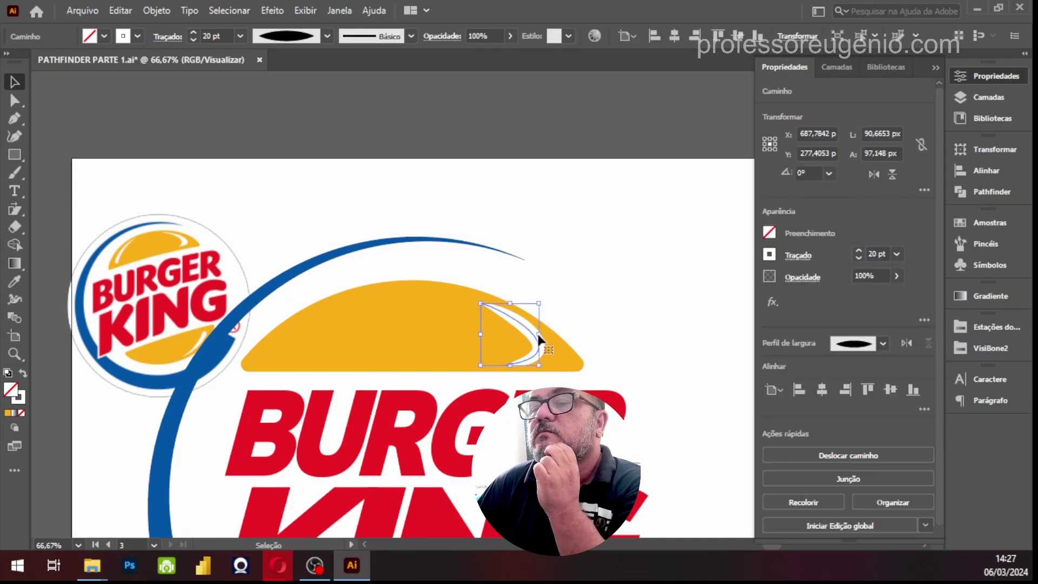
left_click(328, 37)
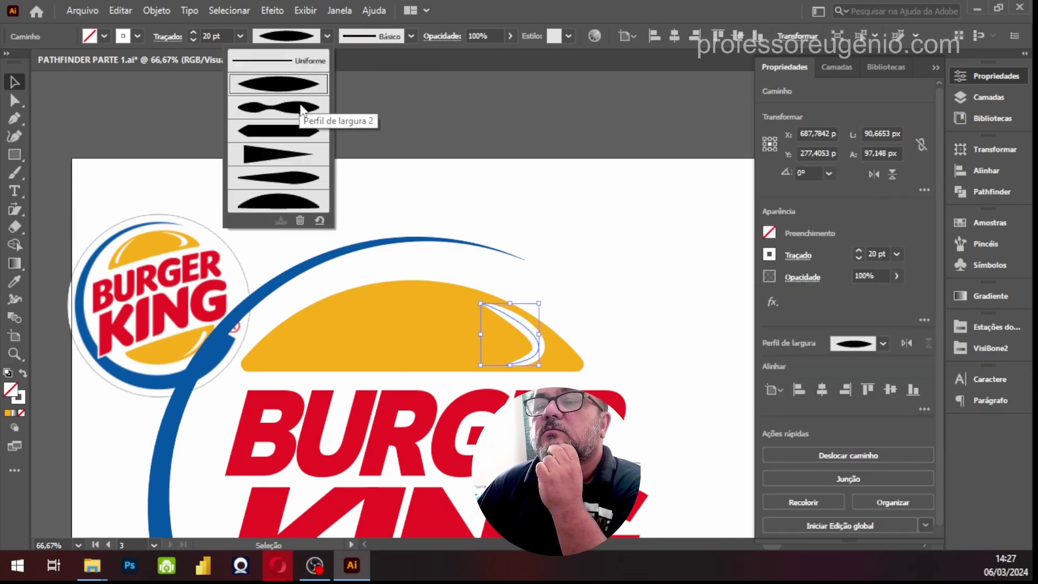
left_click(301, 107)
left_click(328, 37)
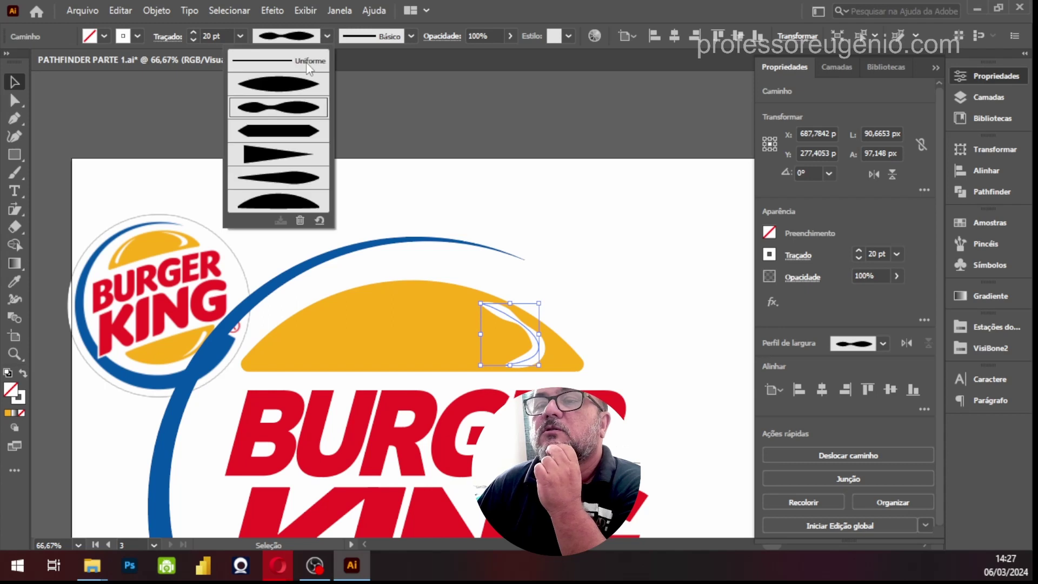
left_click(292, 131)
left_click(327, 38)
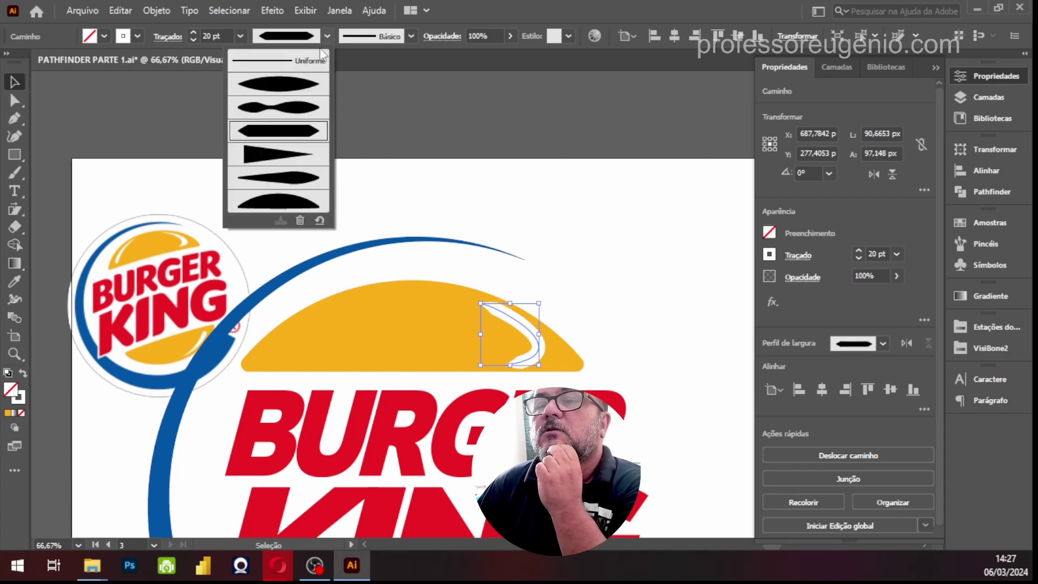
left_click(288, 155)
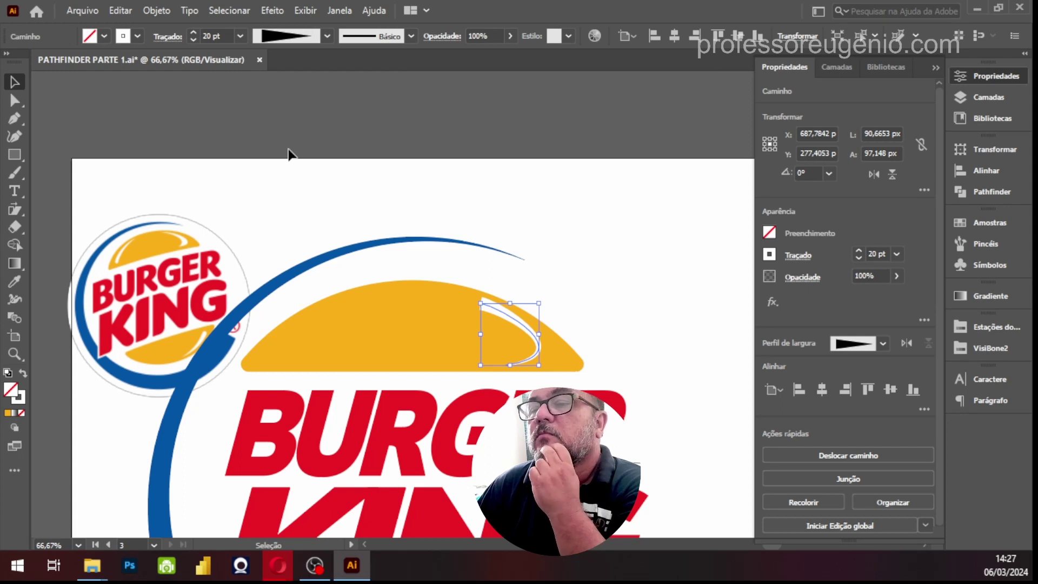
Step: Give the highlight's stroke round caps and flip its wedge profile so the thick end is at the bottom
left_click(174, 38)
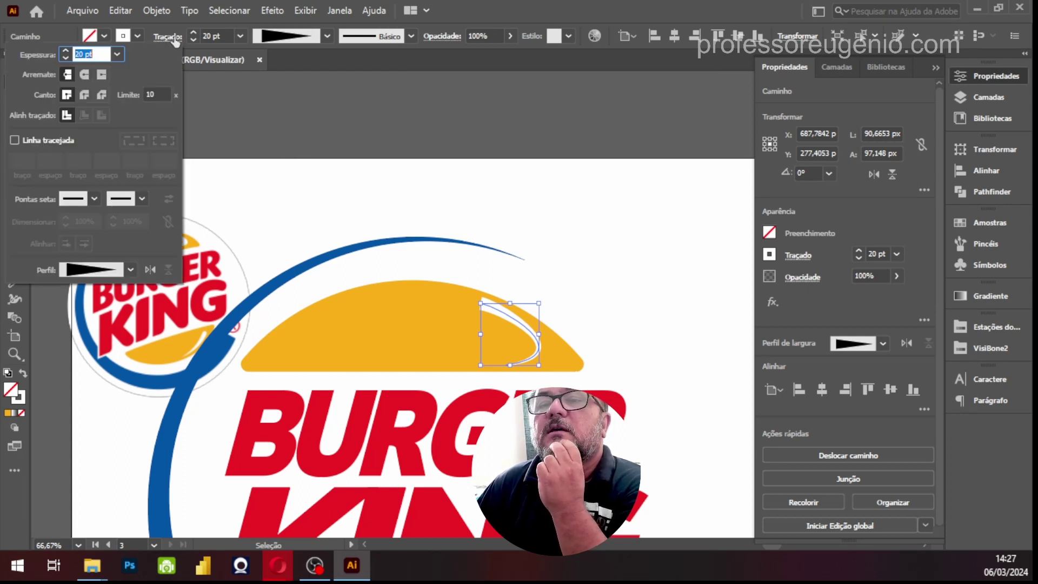
left_click(85, 74)
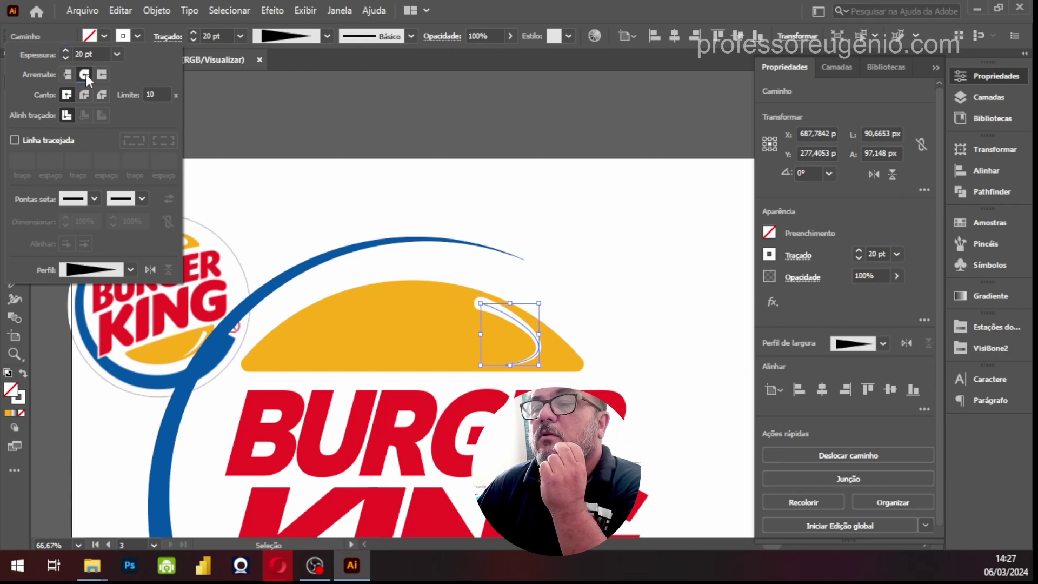
left_click(150, 269)
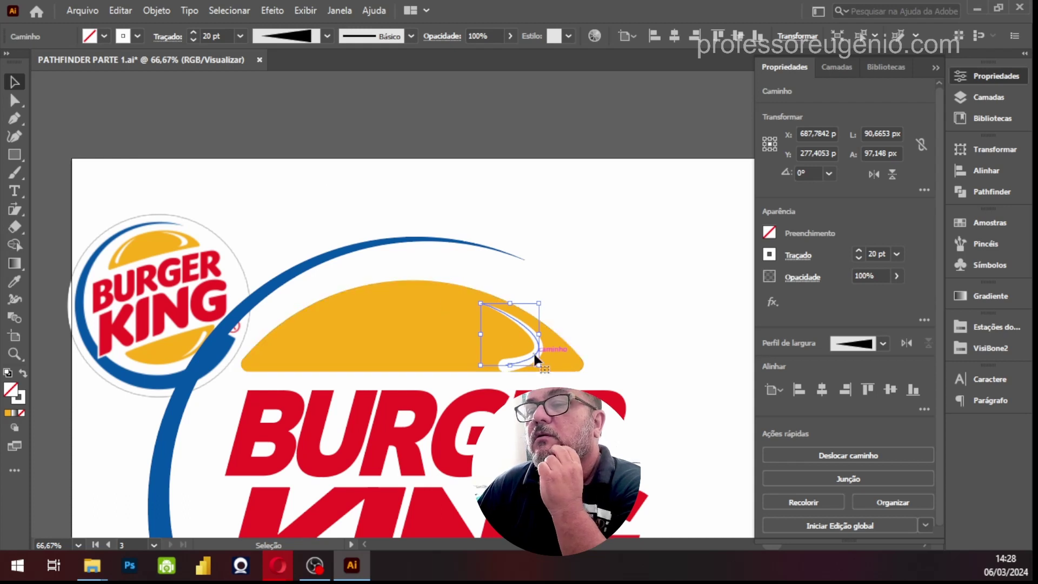
Step: Move the highlight up-left to about X 676 px, Y 269 px, apply the symmetrical width profile 1, and deselect it
left_click_drag(537, 351, 502, 360)
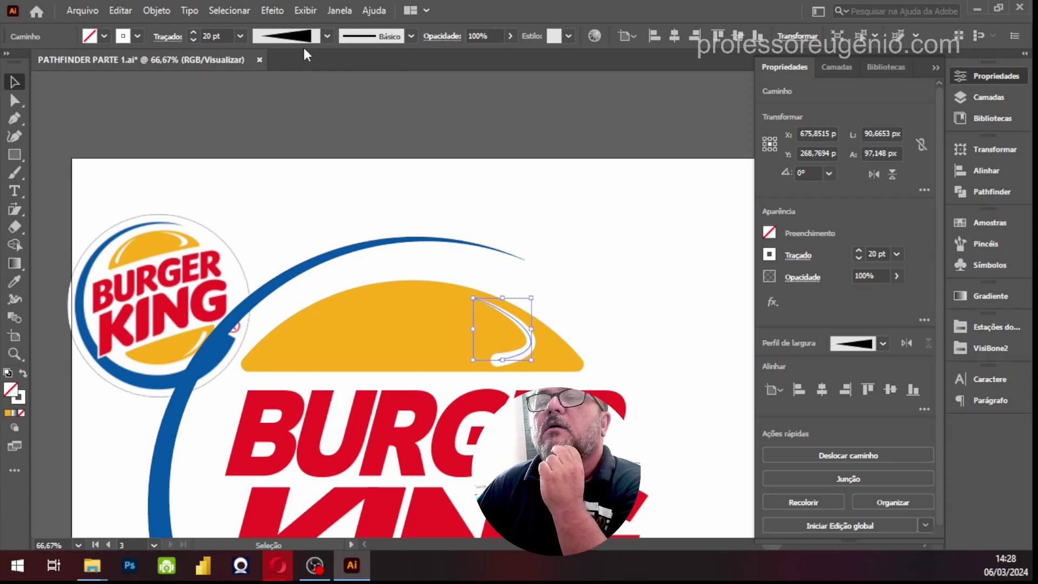
left_click(323, 39)
left_click(284, 84)
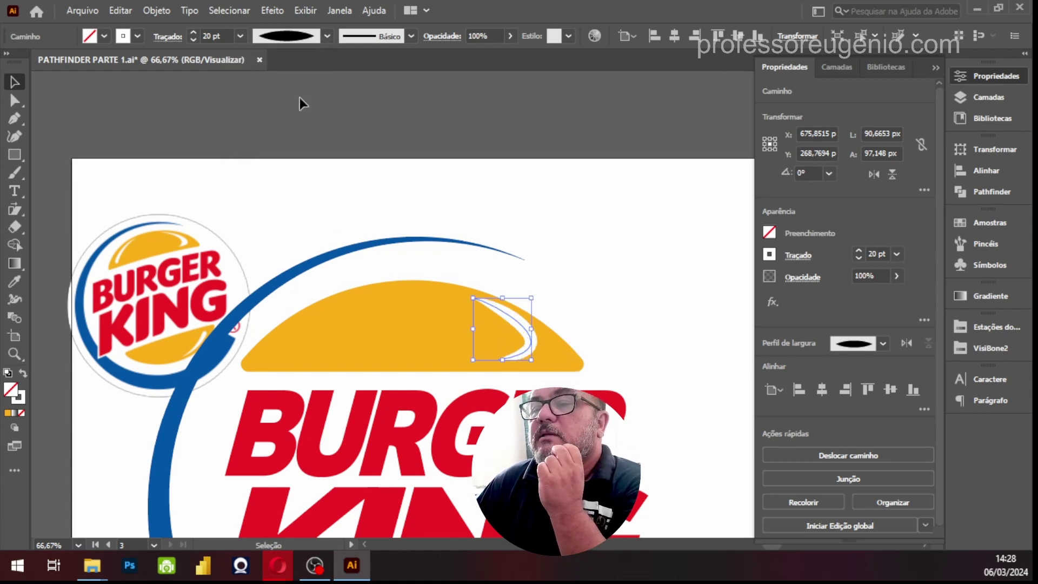
left_click(525, 95)
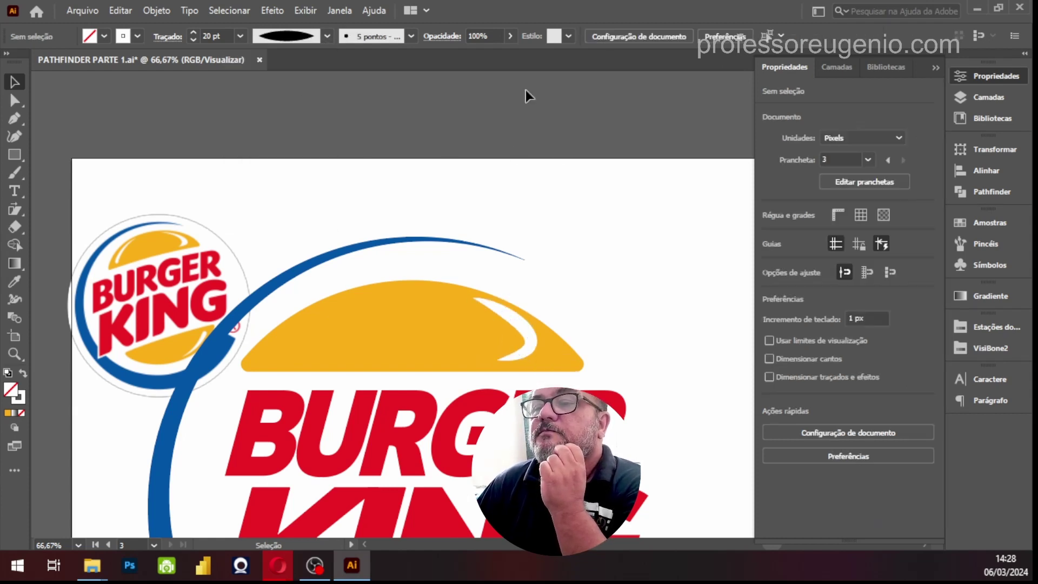
Step: Add an anchor point midway along the upper part of the highlight's curve at about X 692 px, Y 251 px
left_click(529, 334)
scroll(529, 334, "up", 2)
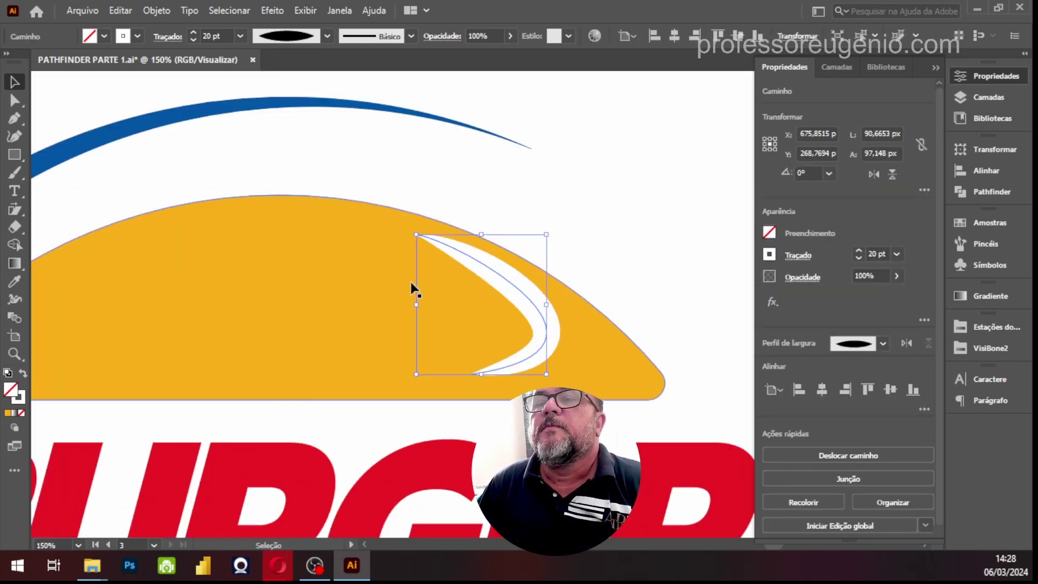
left_click(14, 103)
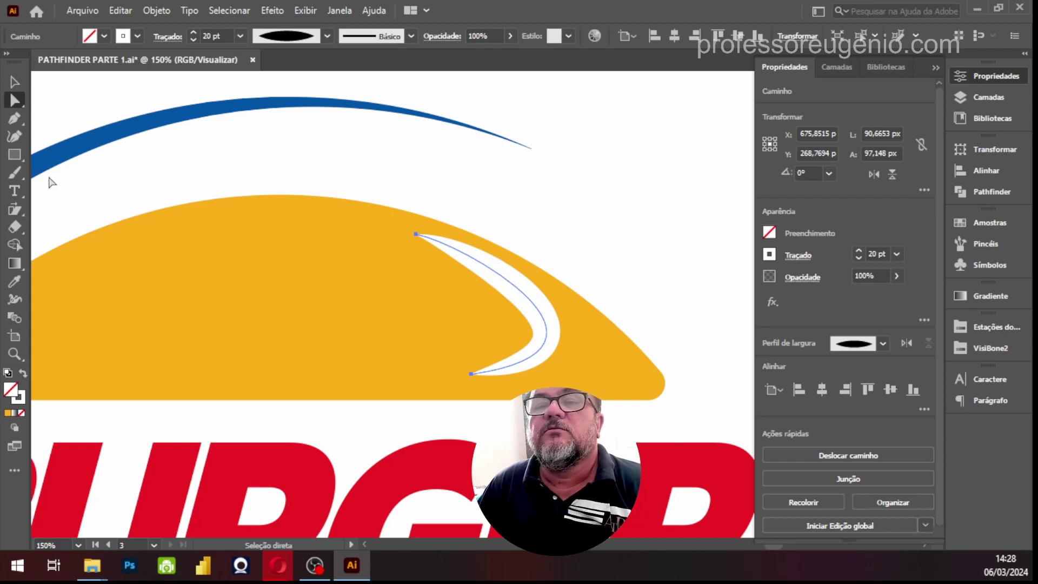
left_click(13, 118)
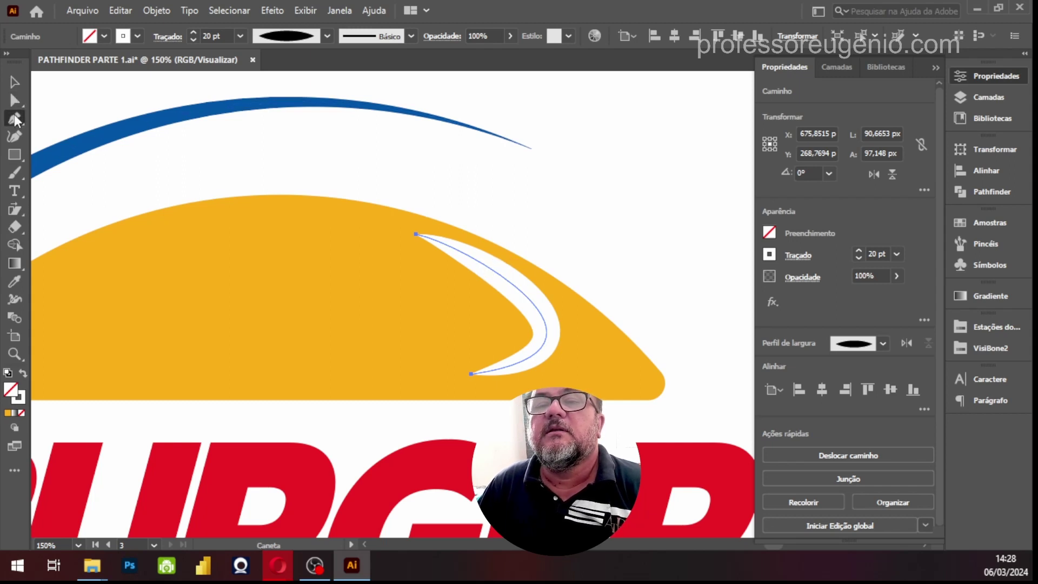
left_click(474, 260)
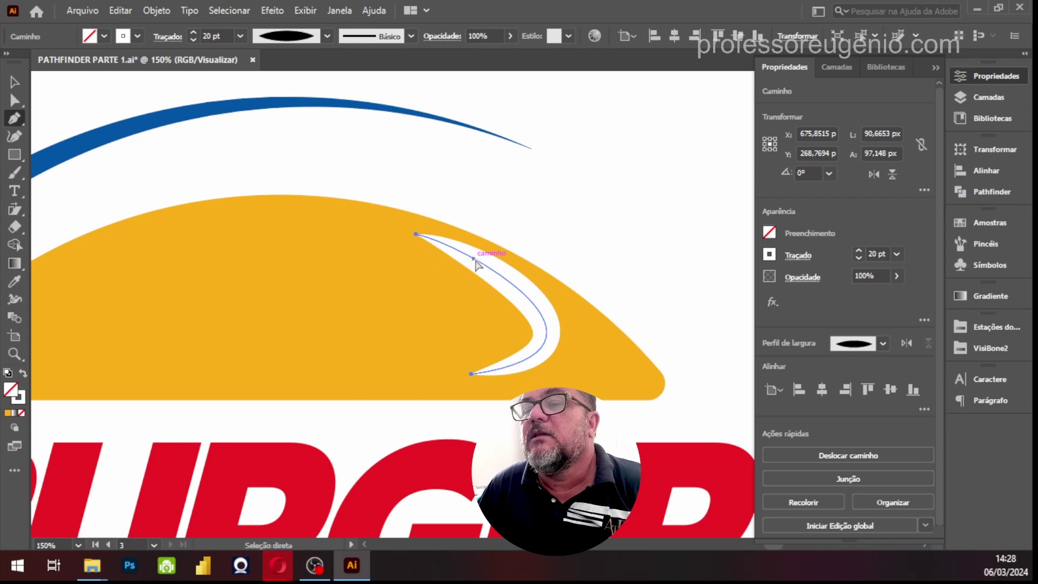
left_click(508, 280)
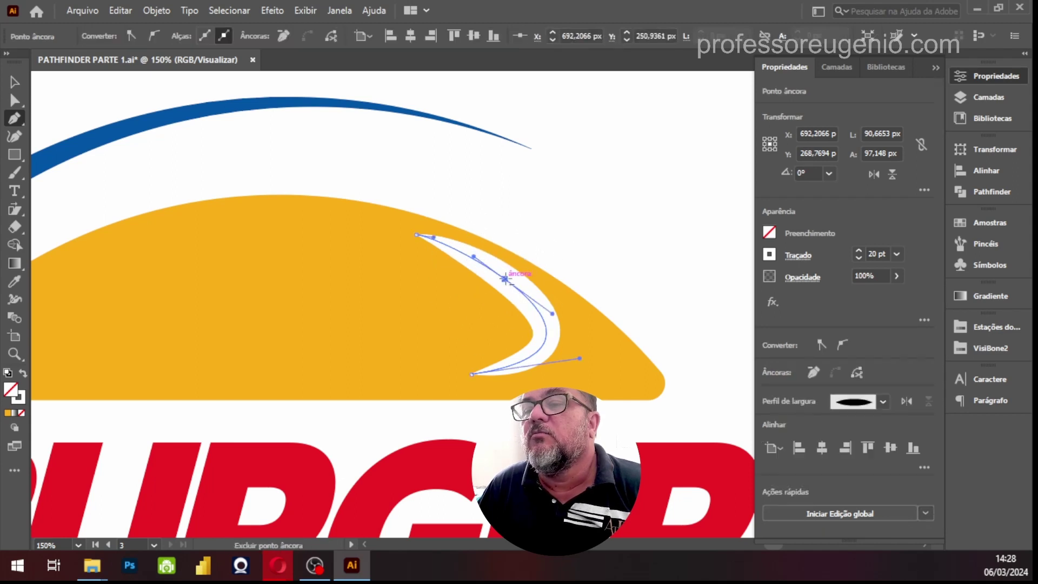
Step: Move the highlight's middle anchor point to about X 700 px, Y 252 px and lengthen its direction handles
left_click(15, 100)
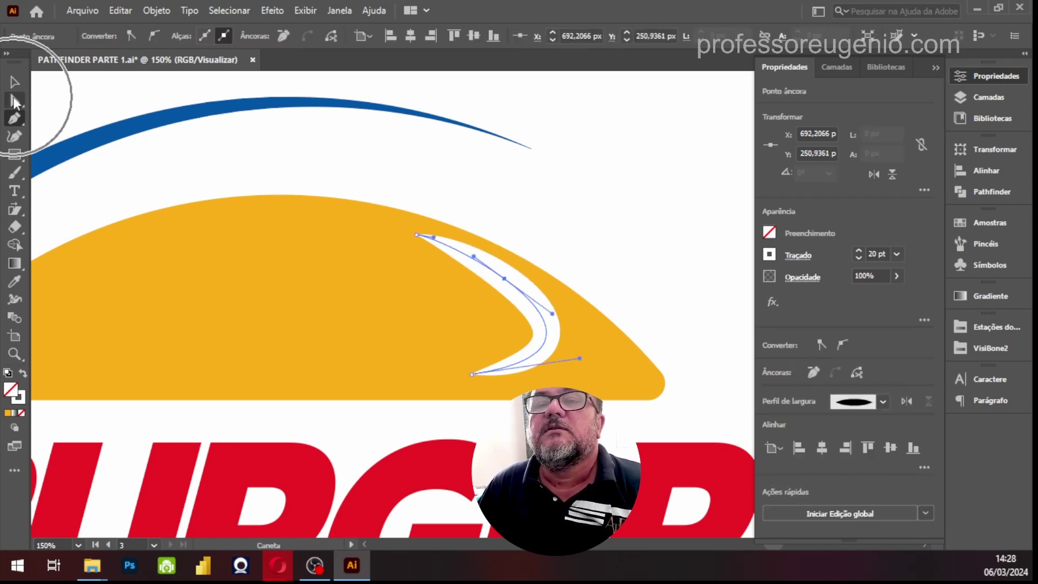
left_click_drag(504, 278, 507, 278)
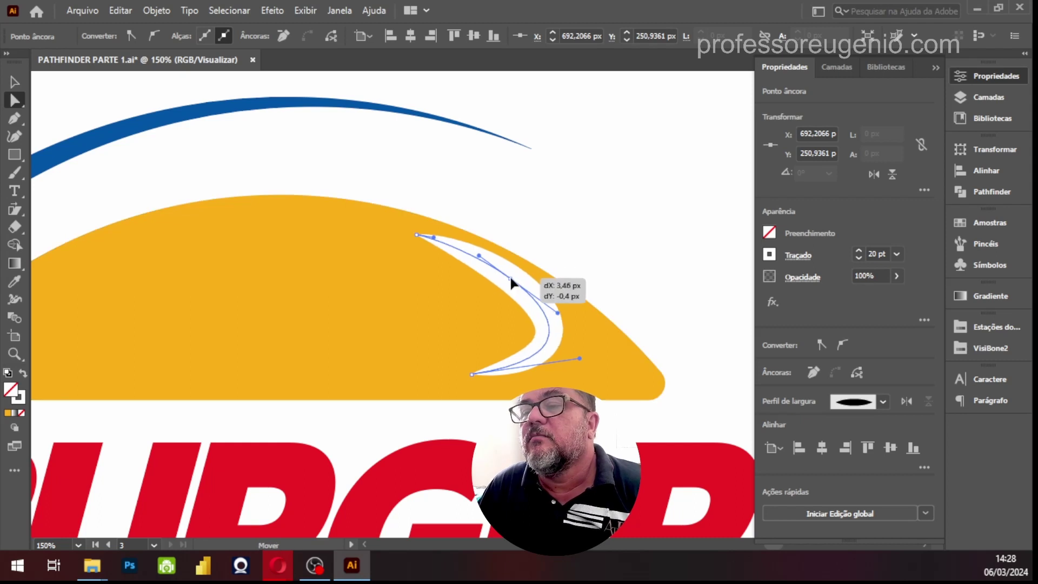
mouse_move(557, 312)
left_mouse_down()
mouse_move(577, 323)
mouse_move(529, 287)
mouse_move(503, 295)
mouse_move(533, 292)
mouse_move(524, 284)
mouse_move(580, 329)
mouse_move(571, 326)
left_mouse_up()
left_click_drag(511, 278, 466, 249)
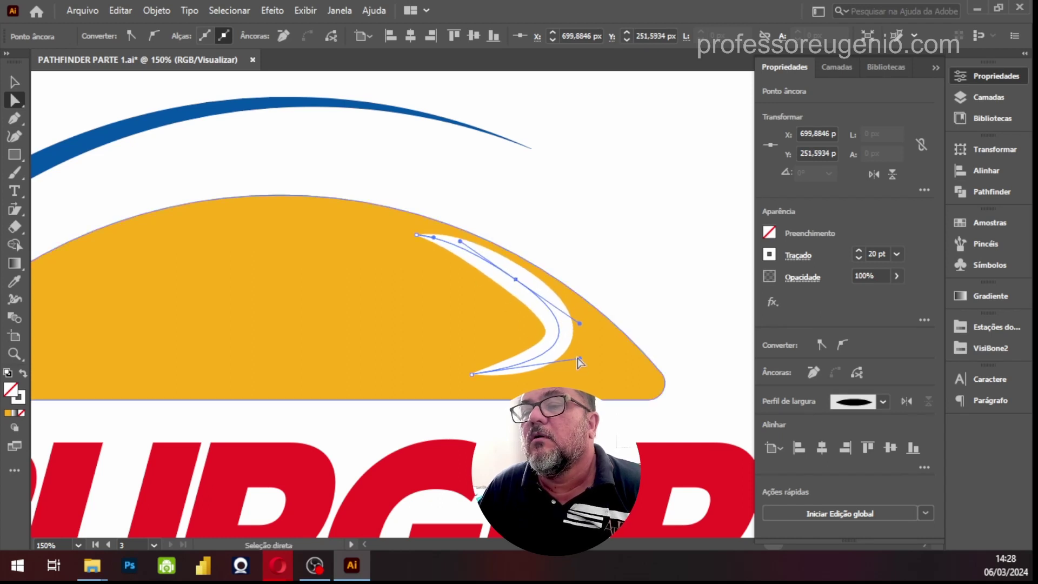
Step: Shift the highlight's lower endpoint right, adjust the curve's handles, and move its upper endpoint left to about X 625 px, Y 220 px
left_click_drag(579, 360, 581, 367)
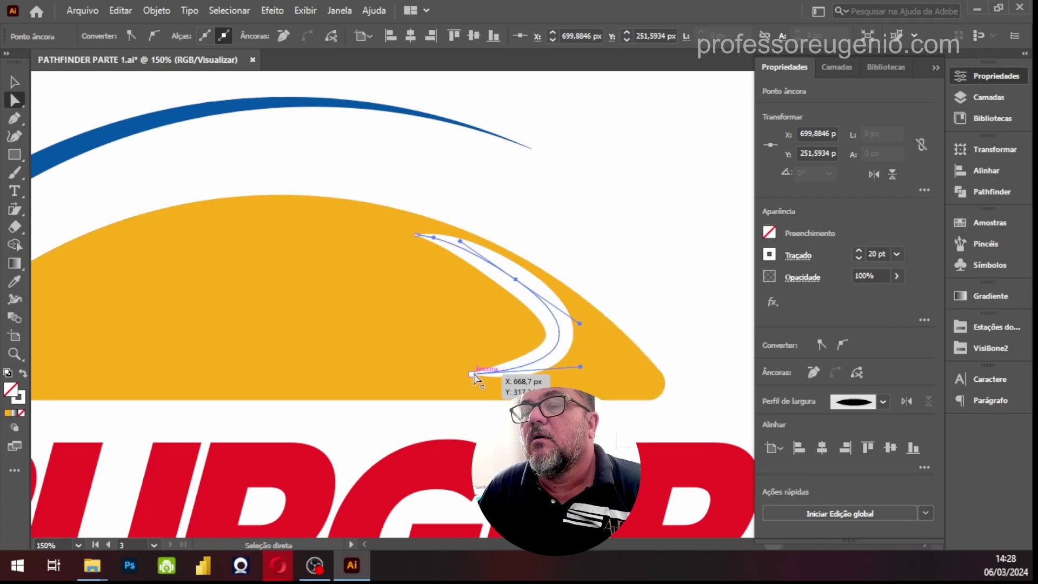
left_click_drag(474, 378, 511, 380)
left_click_drag(580, 324, 592, 327)
left_click_drag(416, 236, 452, 250)
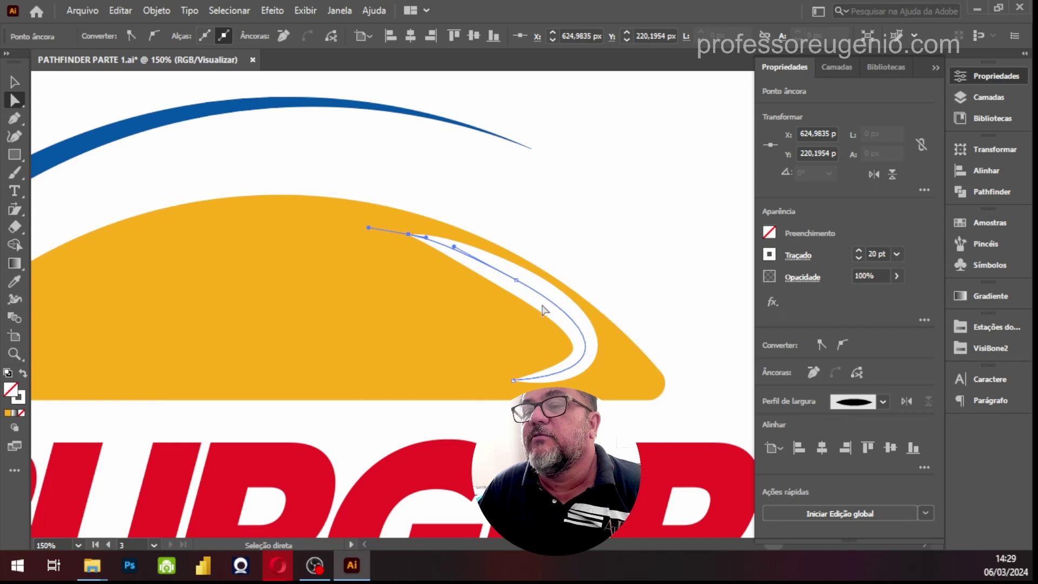
left_click(511, 281)
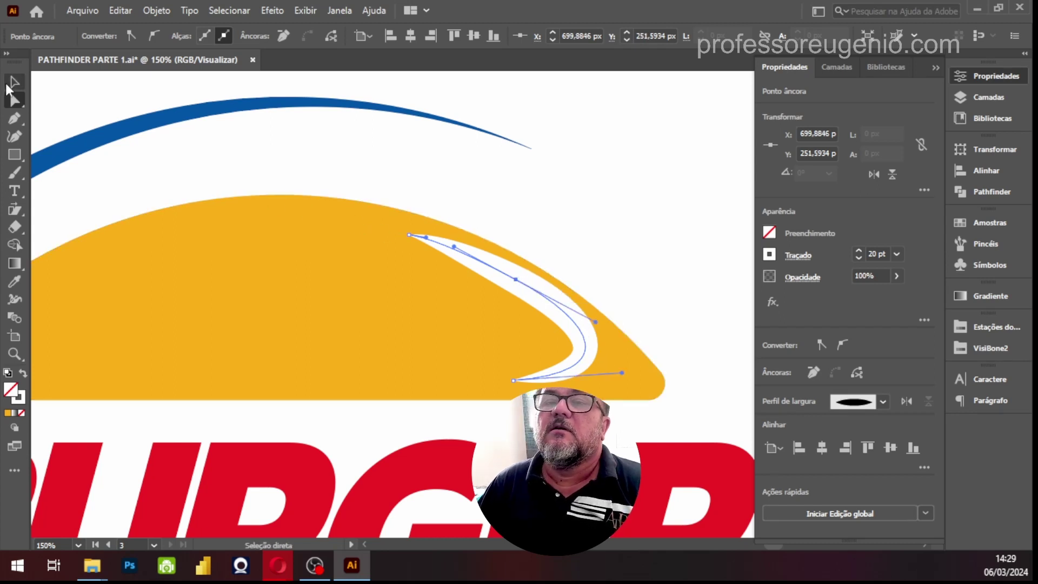
Step: Scale the whole highlight down proportionally toward its lower-left corner, deselect it, and compare the full logo with the reference
left_click(15, 81)
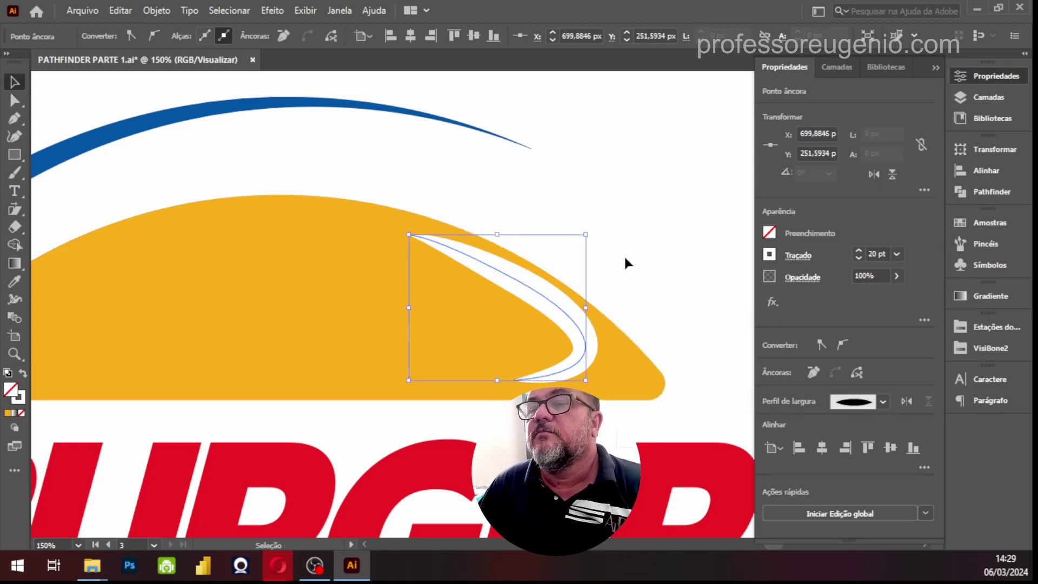
left_click_drag(588, 234, 559, 257)
left_click(682, 285)
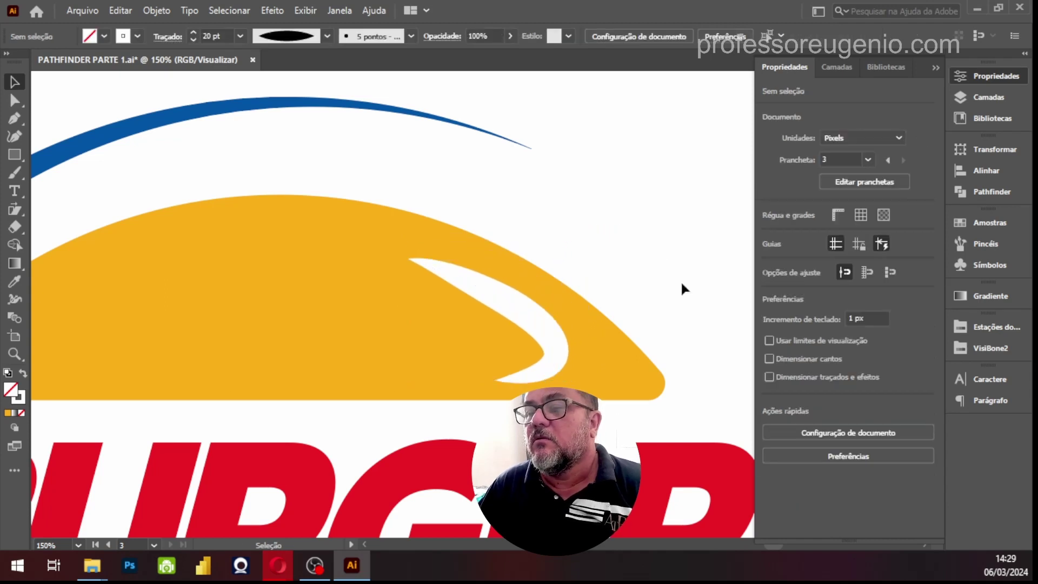
key("ctrl+0")
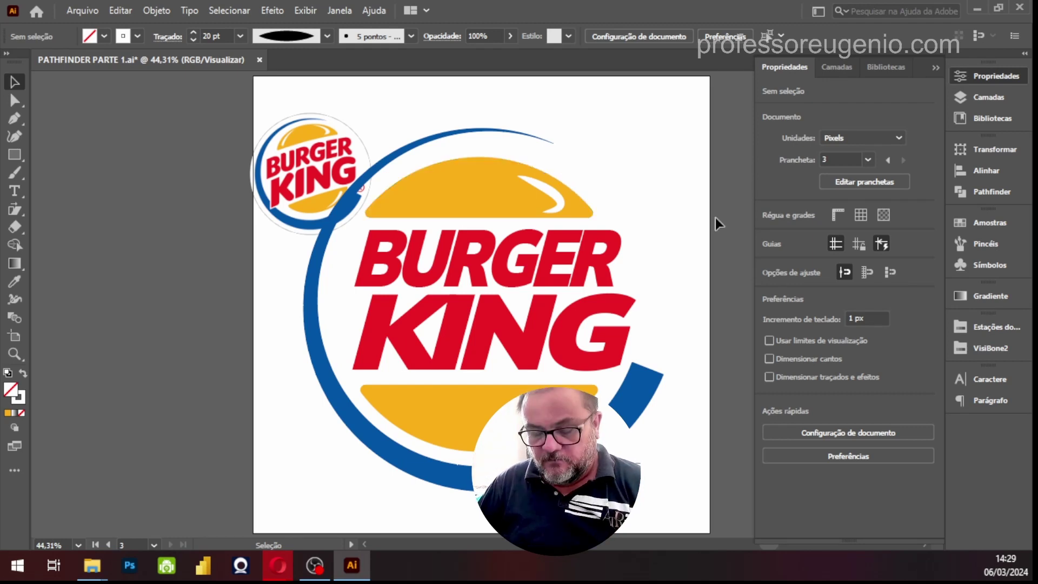
Step: Draw an ellipse of about 129 × 120 px on the top bun, left of the highlight, and fill it with white
key("z")
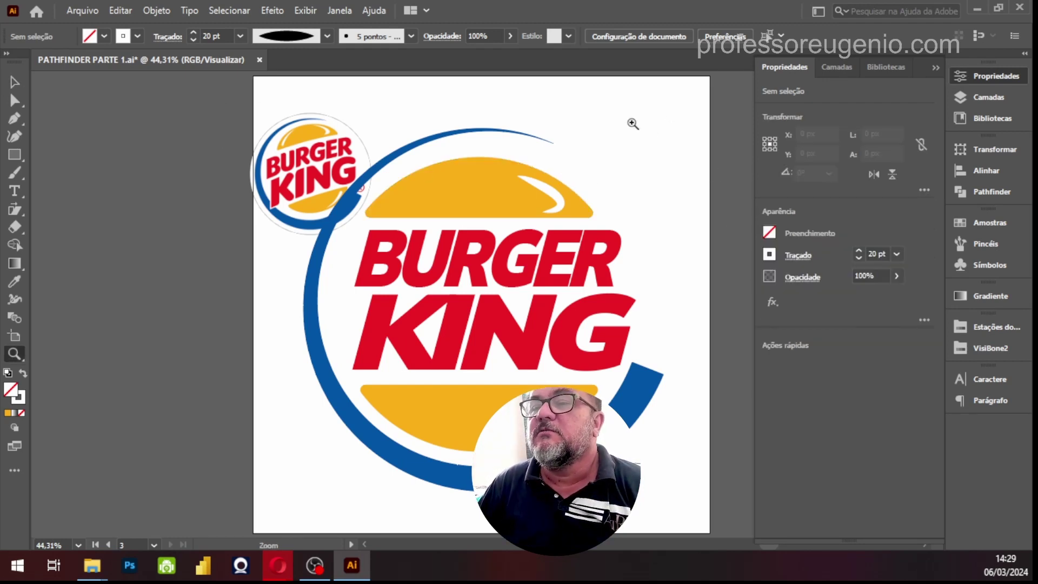
left_click_drag(633, 124, 845, 105)
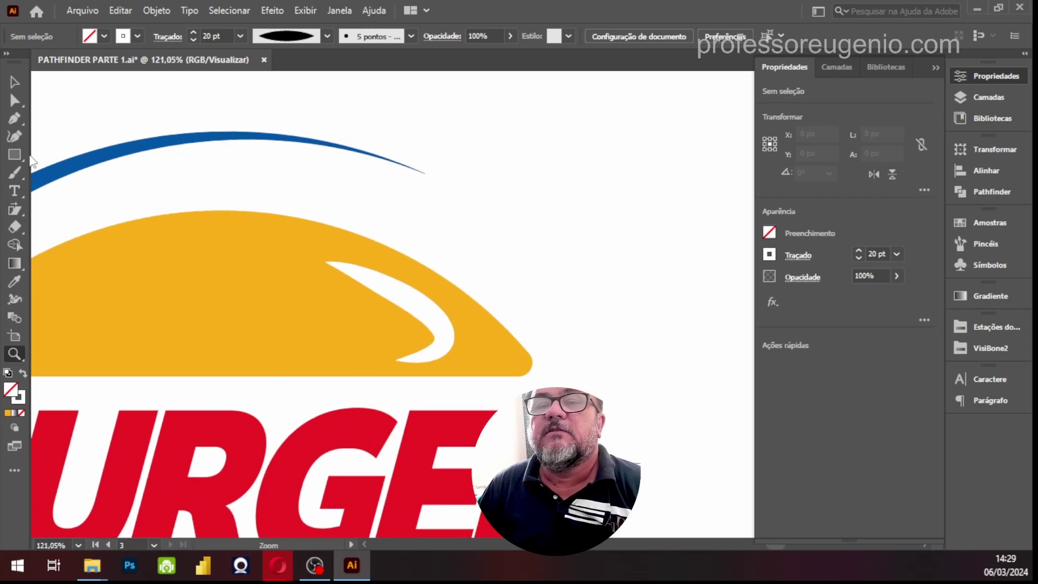
left_click_drag(12, 155, 51, 171)
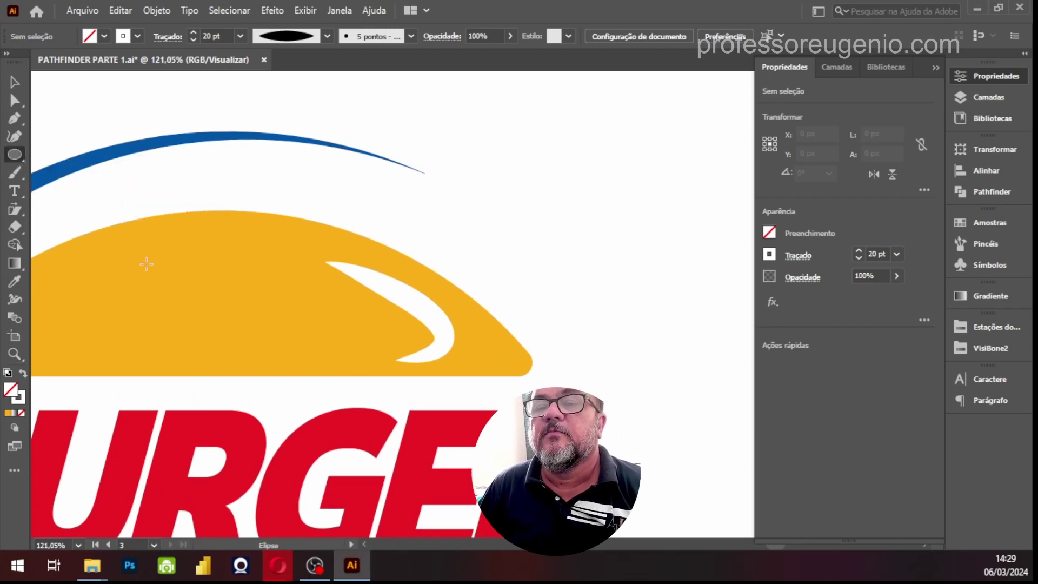
left_click_drag(187, 223, 312, 367)
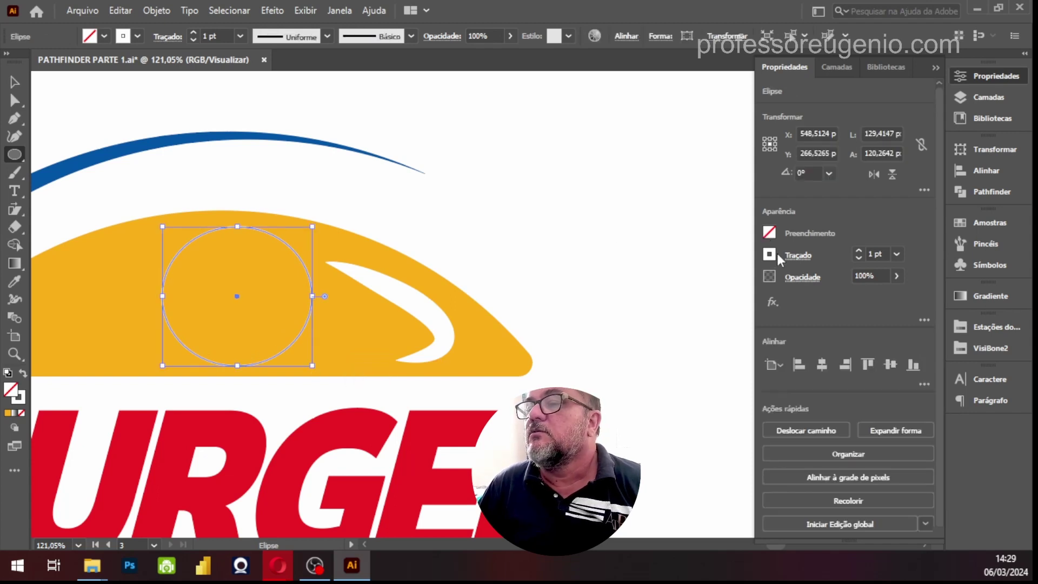
left_click(769, 233)
left_click(626, 286)
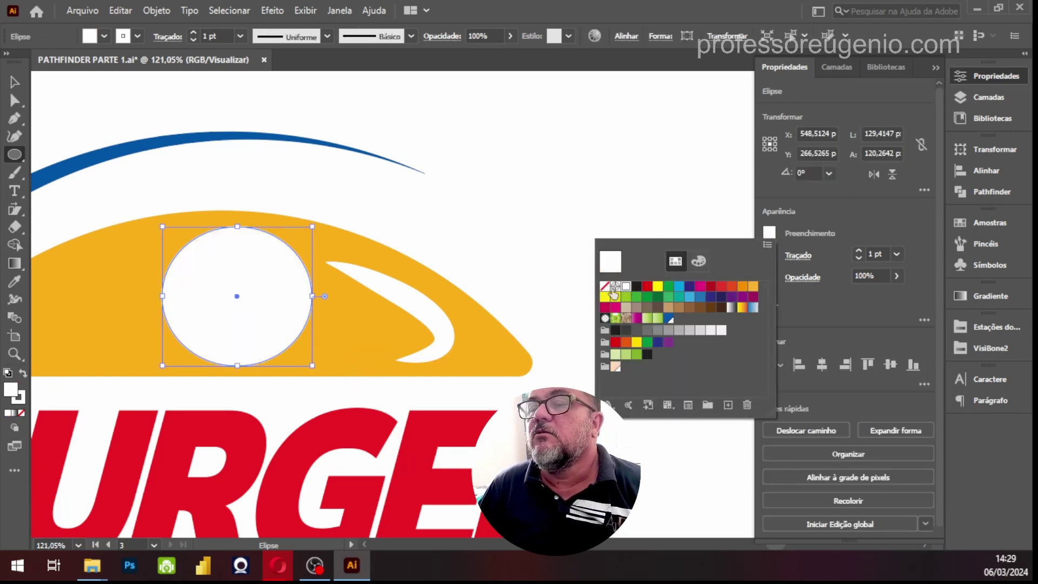
key("Escape")
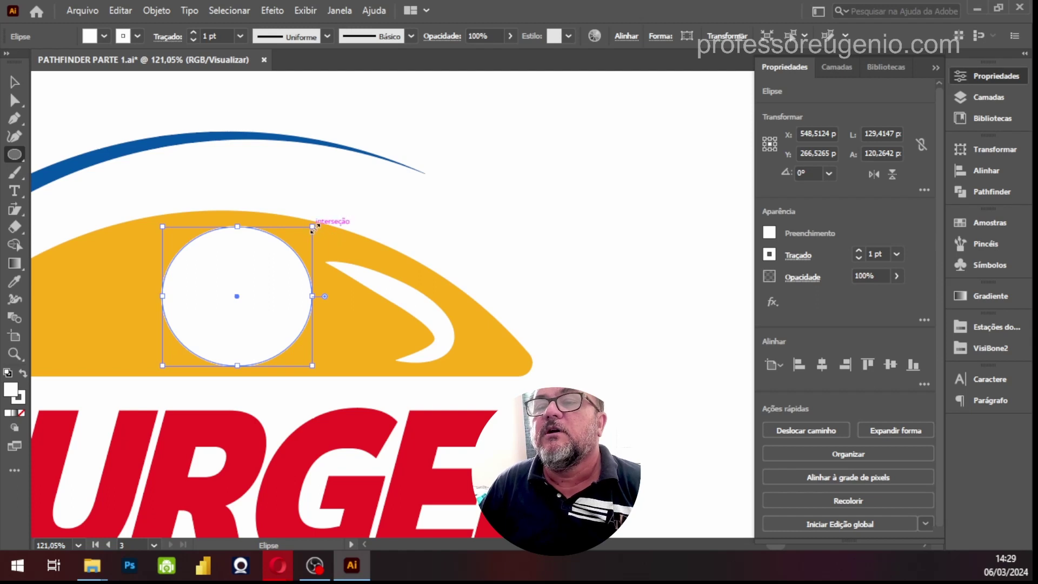
Step: Resize the front copy of the white ellipse to about 158 × 137 px, overlapping the rear ellipse toward its left side
left_click_drag(313, 226, 295, 237)
left_click(17, 90)
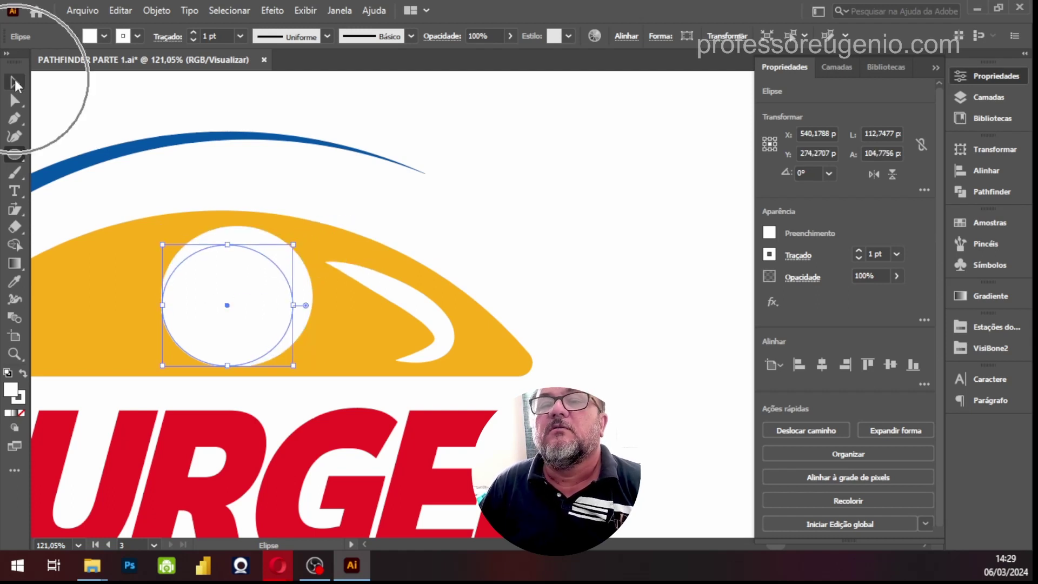
left_click_drag(234, 306, 220, 283)
left_click_drag(224, 347, 223, 364)
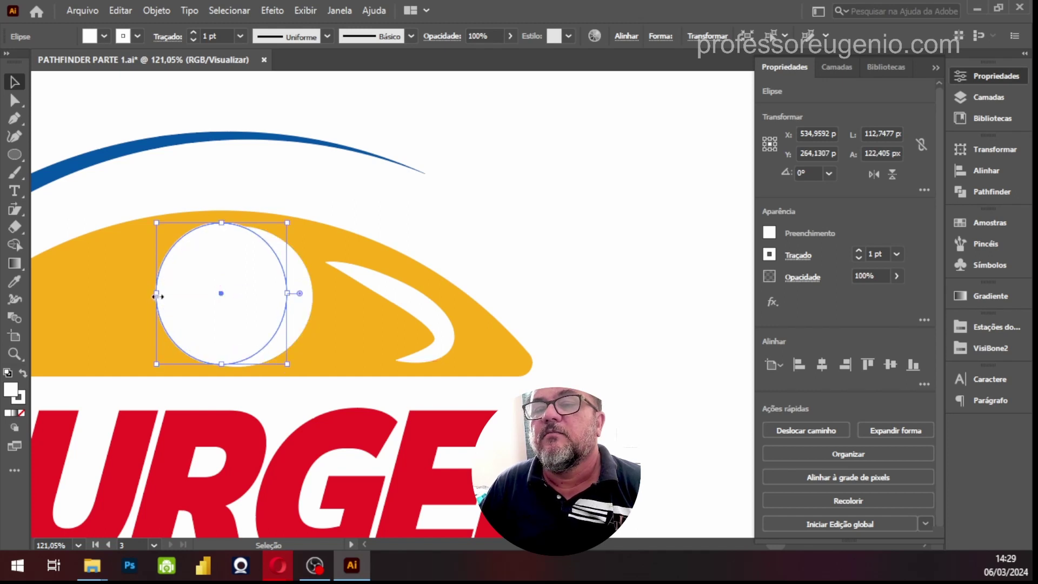
left_click_drag(157, 297, 104, 293)
mouse_move(198, 334)
left_mouse_down()
mouse_move(220, 348)
mouse_move(211, 352)
mouse_move(213, 329)
left_mouse_up()
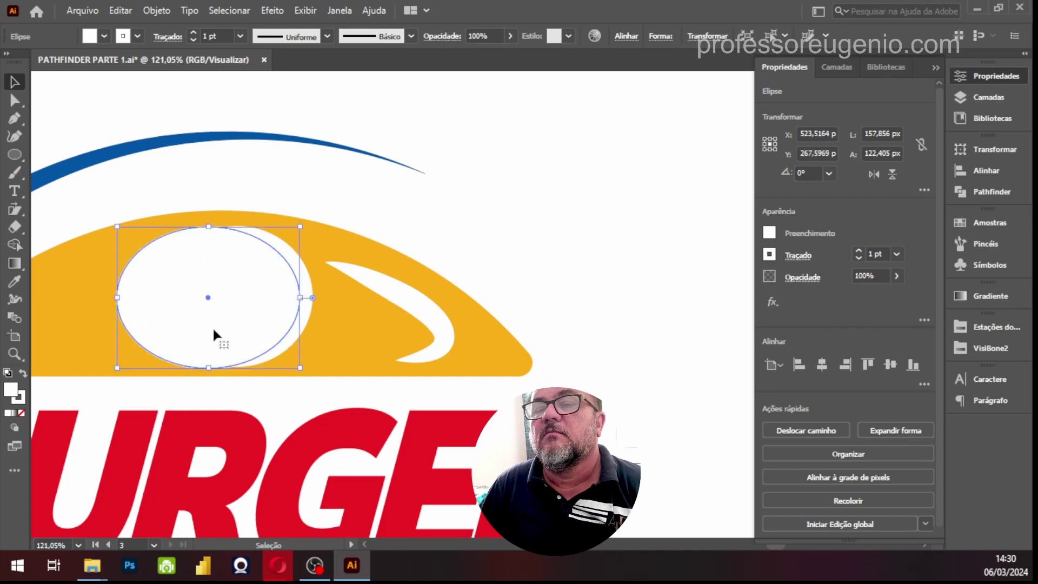
mouse_move(210, 369)
left_mouse_down()
mouse_move(214, 396)
mouse_move(213, 384)
left_mouse_up()
Step: Widen the rear white ellipse to about 146 px and enlarge the front ellipse to about 165 × 139 px
left_click_drag(306, 371, 305, 279)
key("ctrl+shift+a")
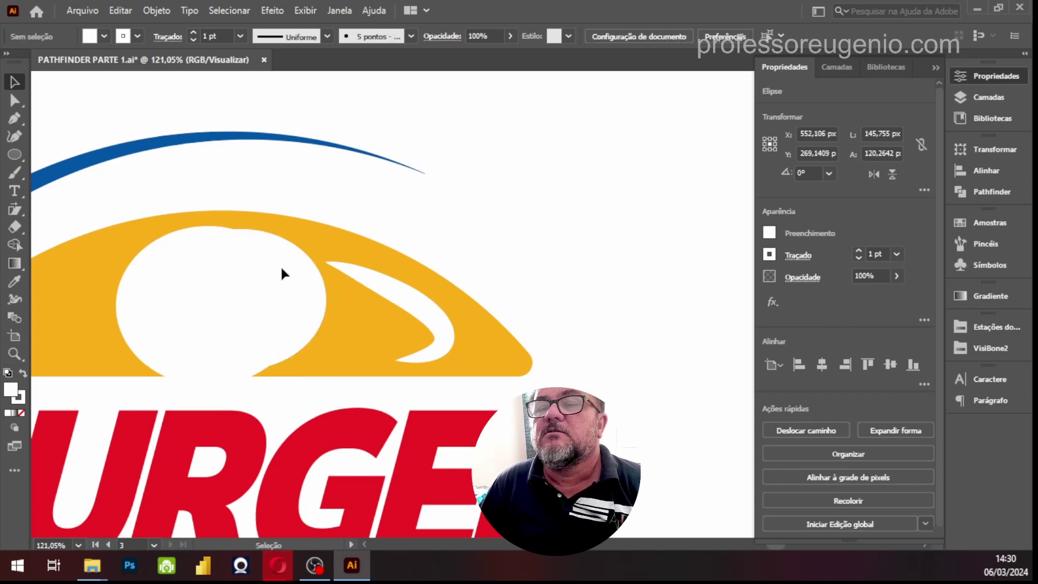
left_click(171, 299)
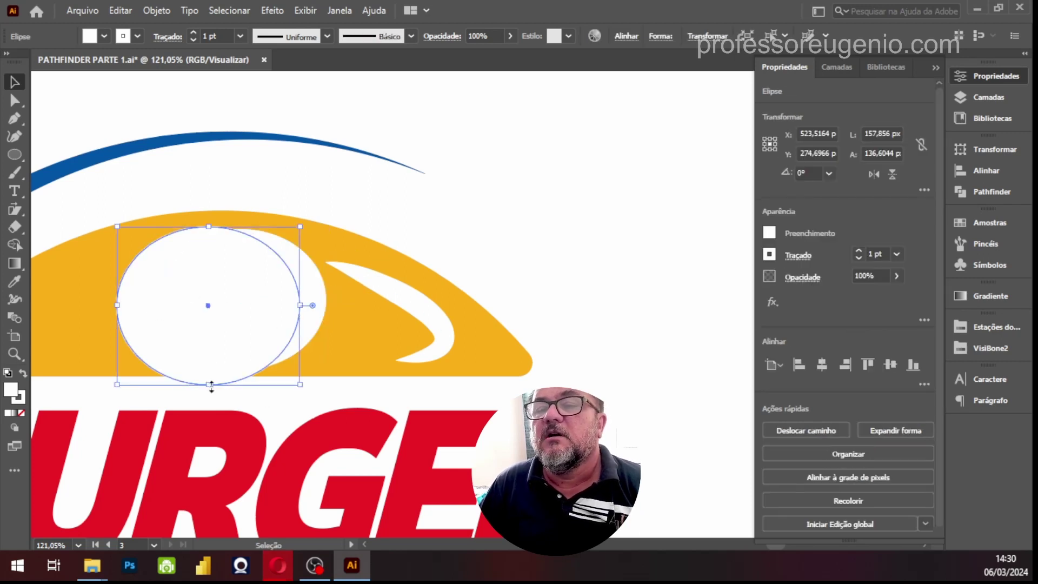
left_click_drag(211, 385, 237, 401)
left_click_drag(300, 313, 307, 314)
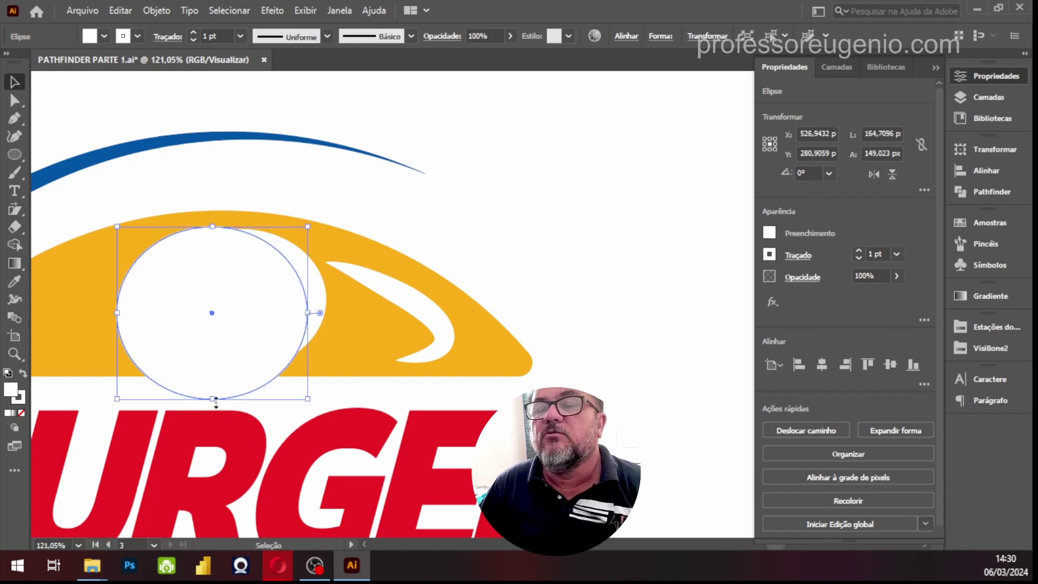
left_click_drag(216, 403, 241, 386)
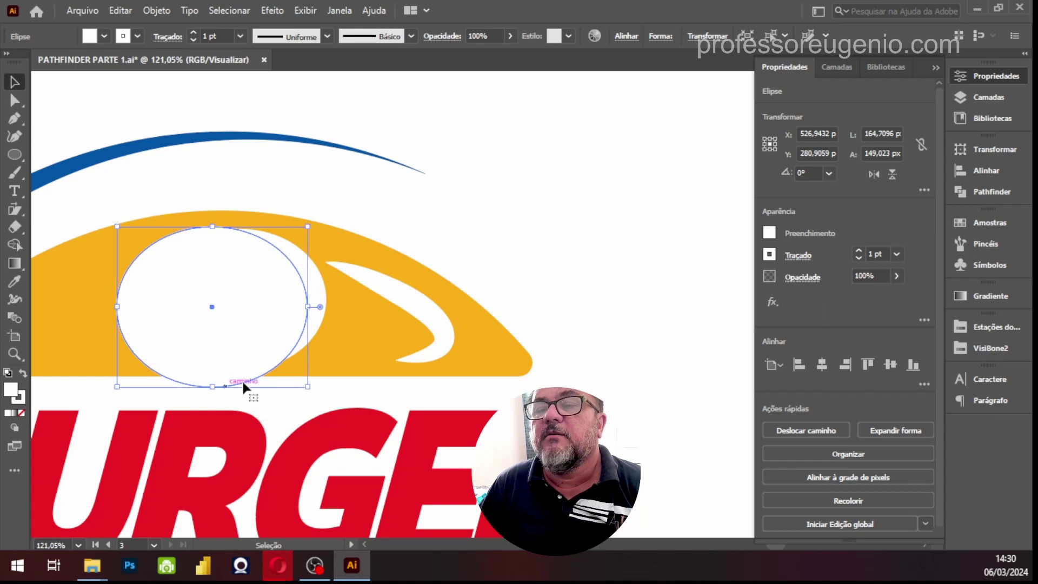
Step: Fill the rear ellipse with green to distinguish it from the white front ellipse, and deselect it
left_click(499, 194)
left_click(292, 286)
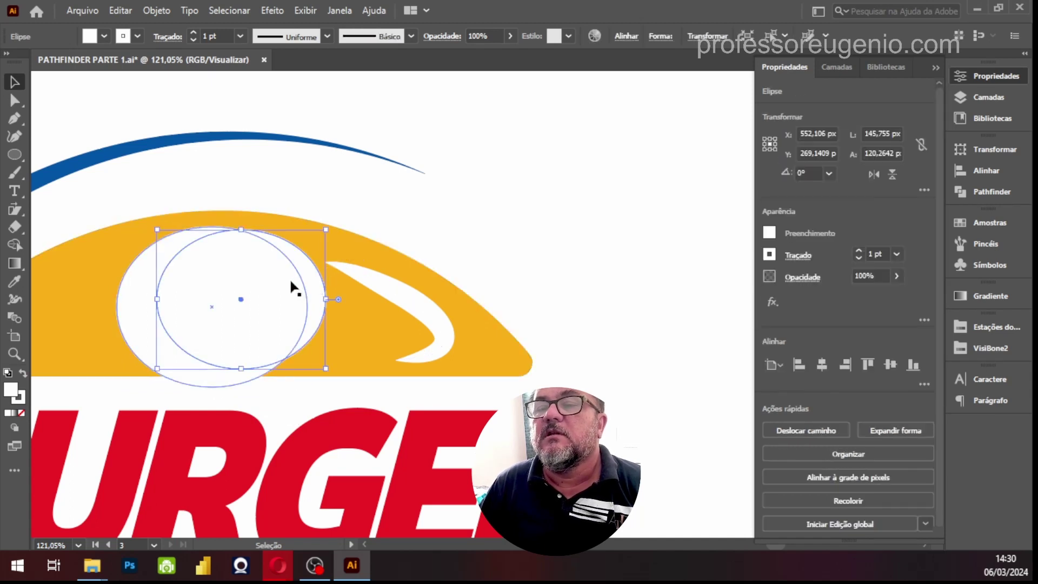
left_click(140, 323)
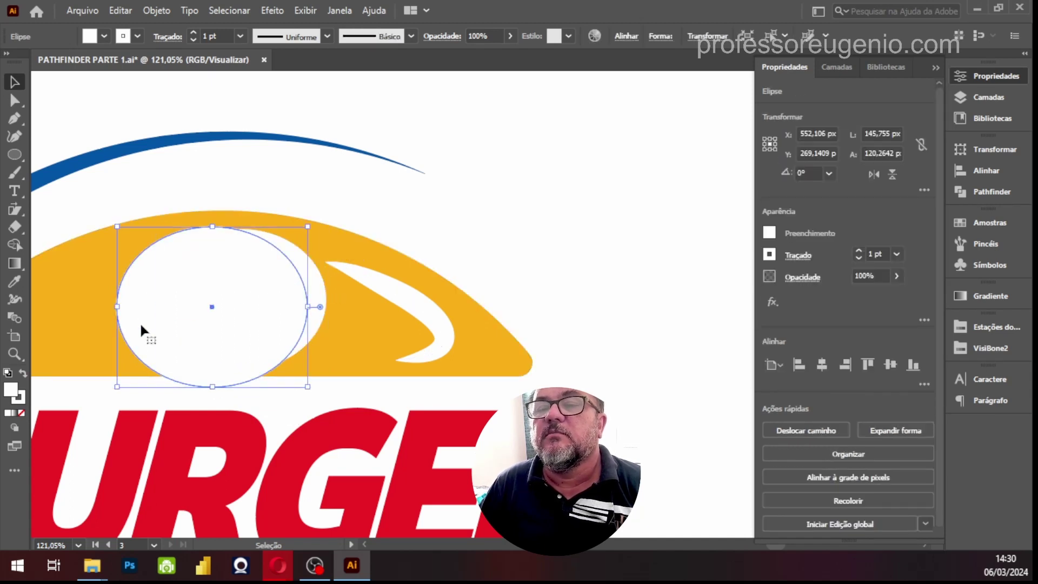
left_click(317, 288)
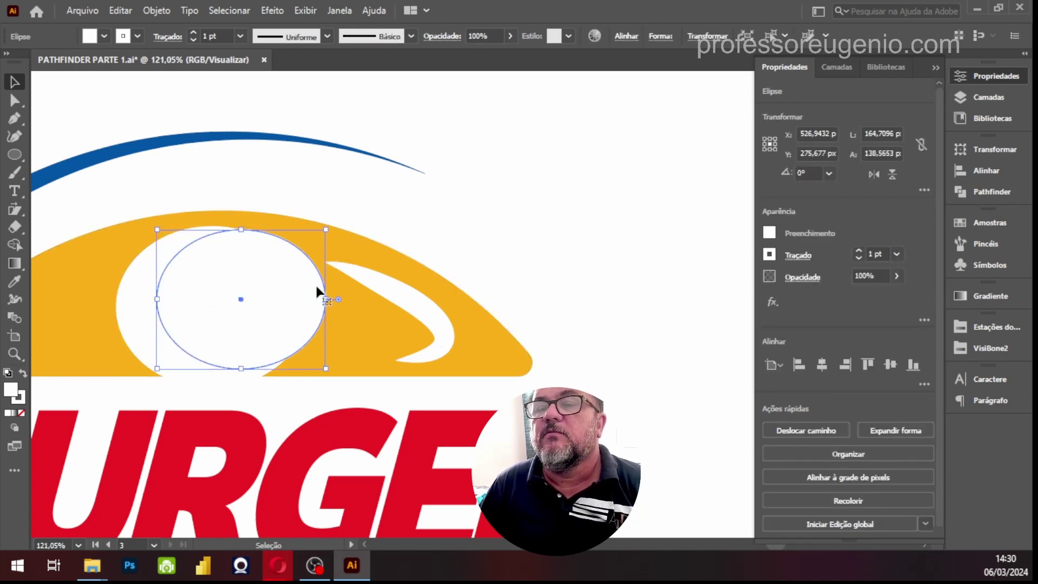
left_click(999, 224)
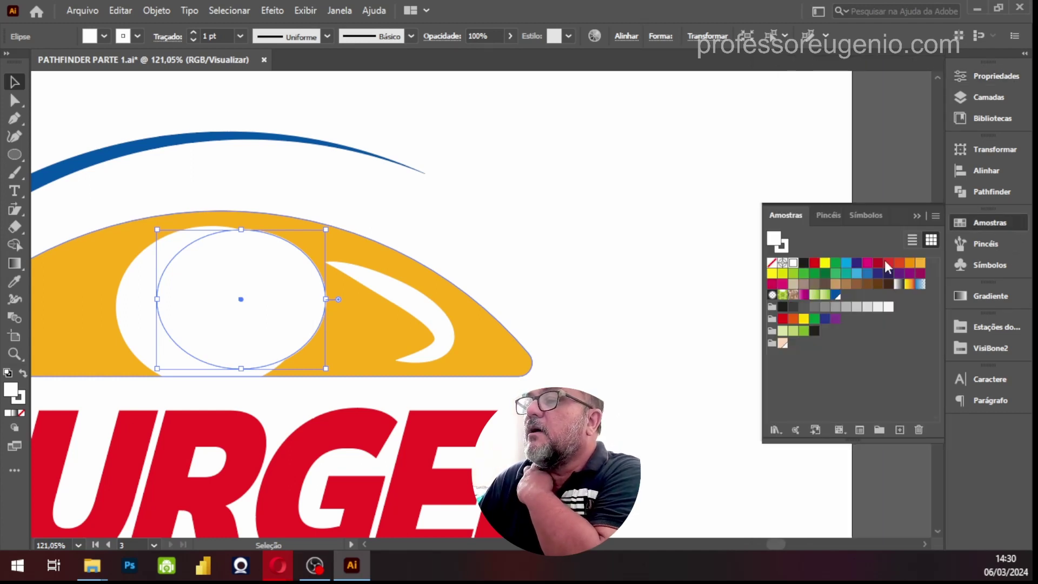
left_click(836, 265)
left_click(622, 204)
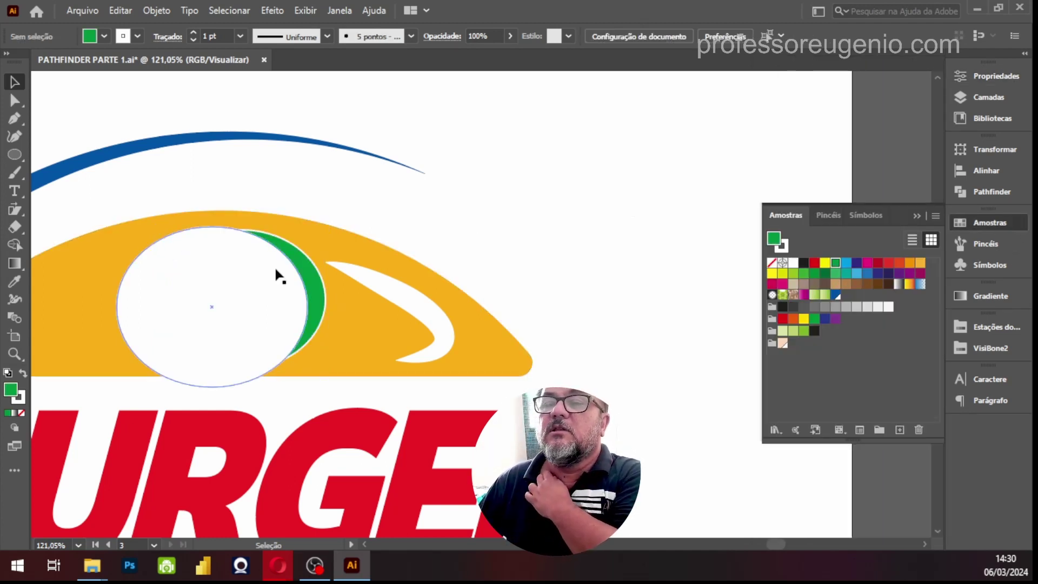
Step: Subtract the front white ellipse from the green one with Pathfinder Minus Front, leaving a crescent
left_click(307, 276)
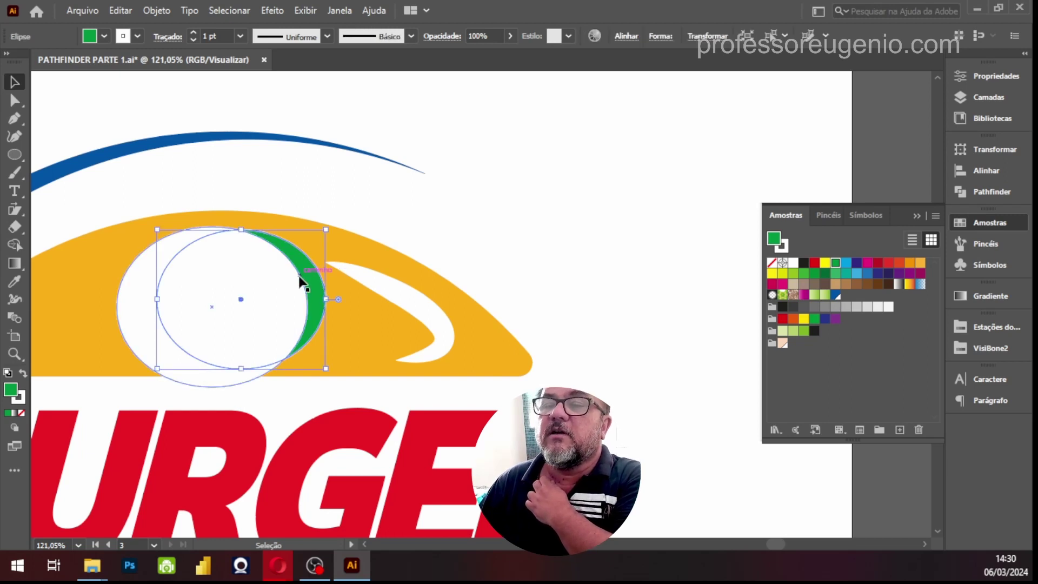
left_click(141, 300)
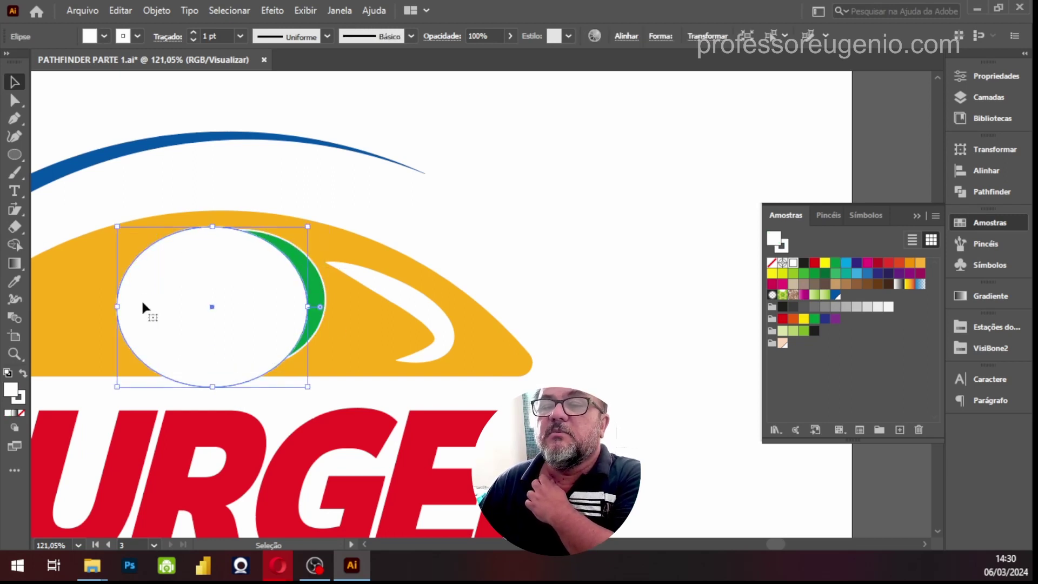
left_click(319, 302, "shift")
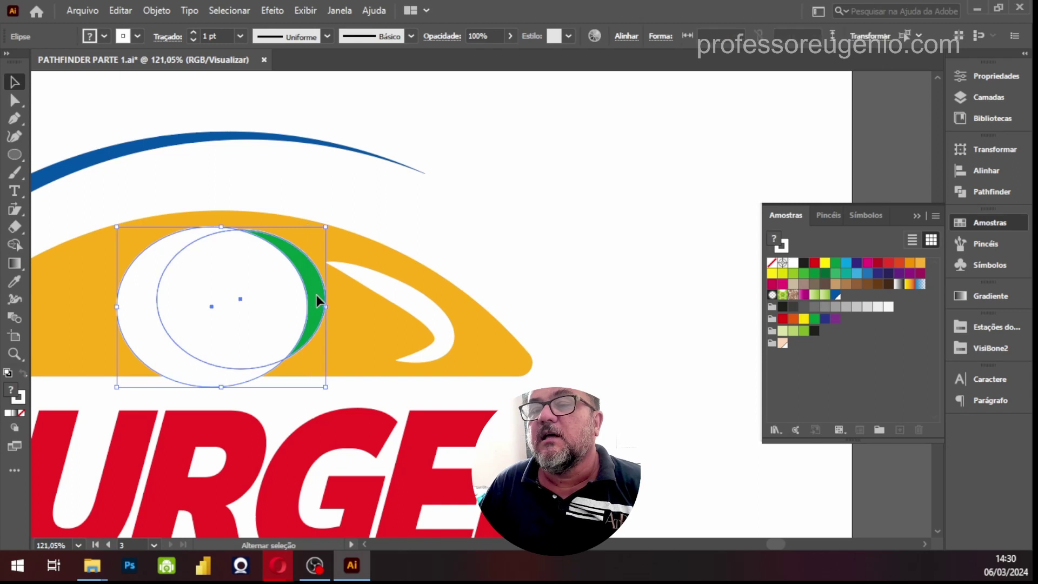
left_click(995, 192)
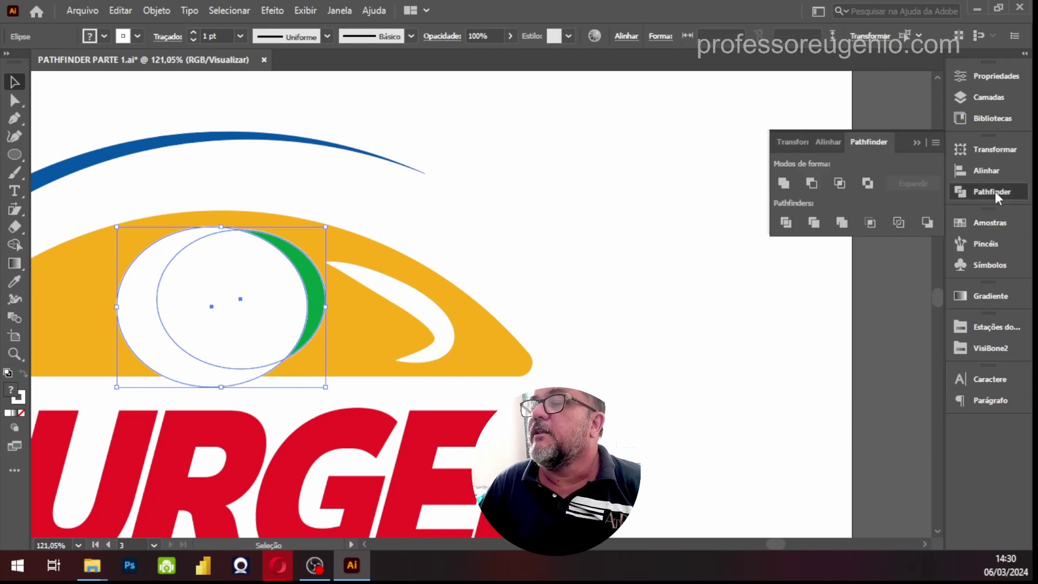
left_click(812, 183)
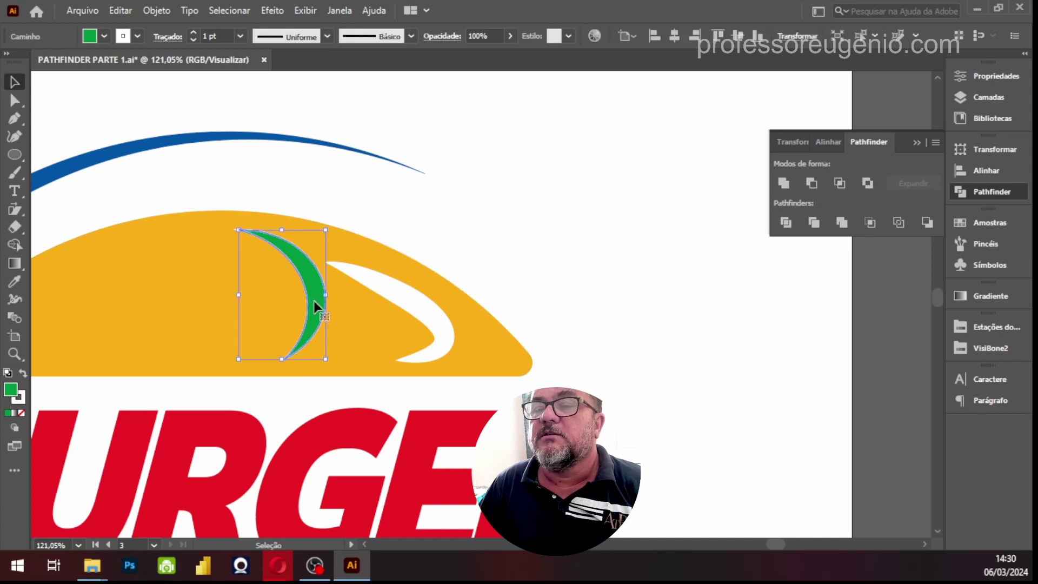
Step: Delete the old white stroke highlight and move the green crescent into its place on the right side of the bun
left_click(394, 294)
key("Delete")
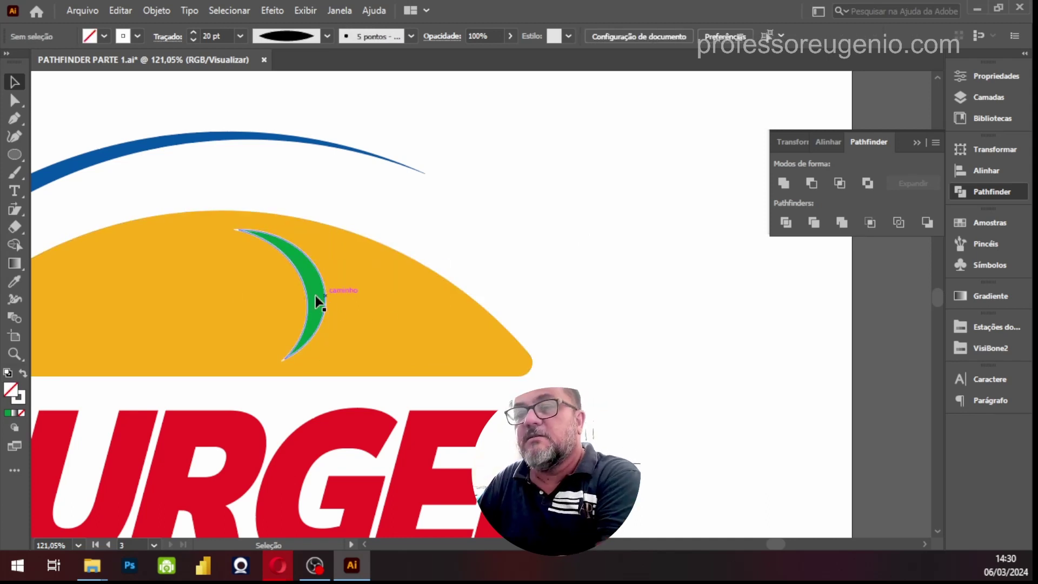
left_click_drag(310, 296, 428, 298)
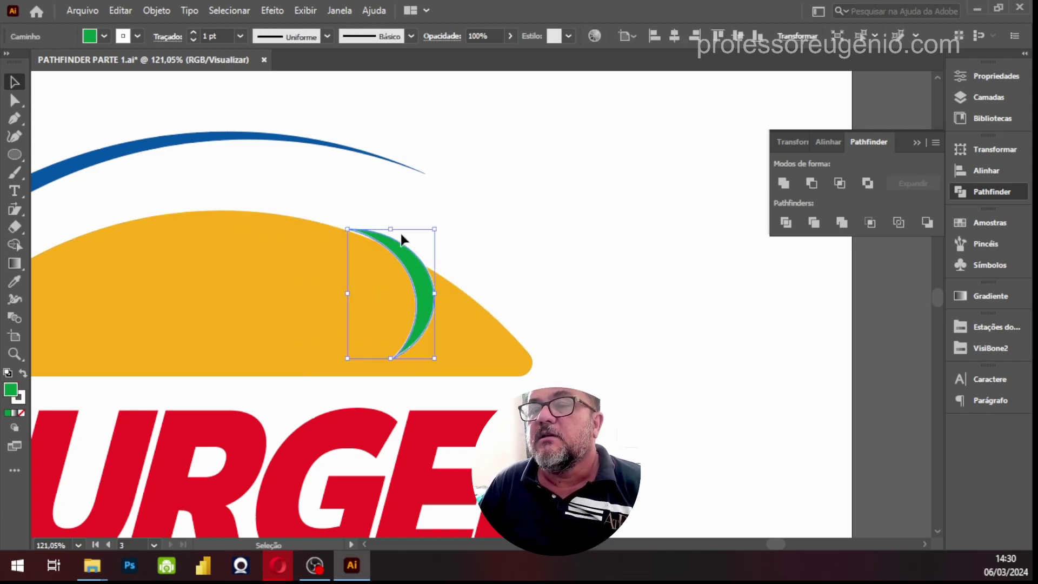
Step: Stretch and reposition the green crescent within the bun's right end, making it about 120 × 82 px
left_click_drag(390, 229, 398, 267)
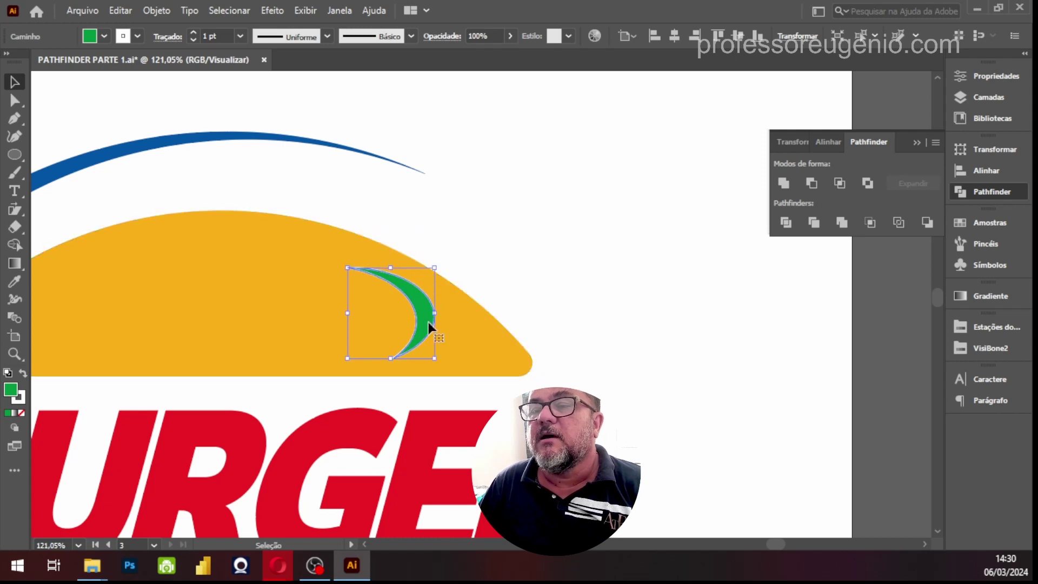
left_click_drag(430, 327, 452, 333)
left_click_drag(371, 319, 308, 319)
left_click_drag(382, 271, 382, 262)
mouse_move(455, 316)
left_mouse_down()
mouse_move(430, 317)
mouse_move(443, 316)
left_mouse_up()
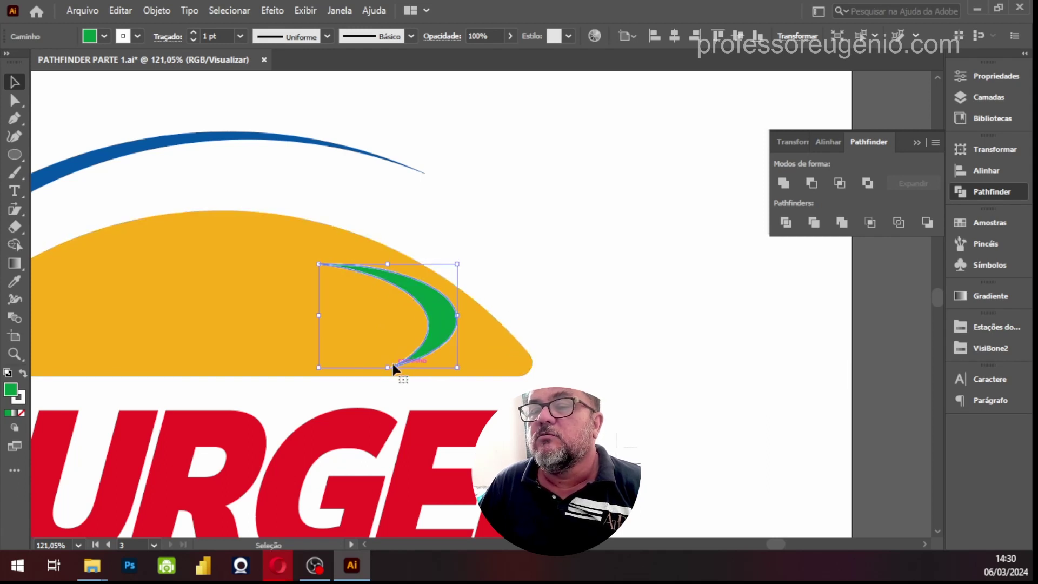
left_click_drag(393, 367, 393, 358)
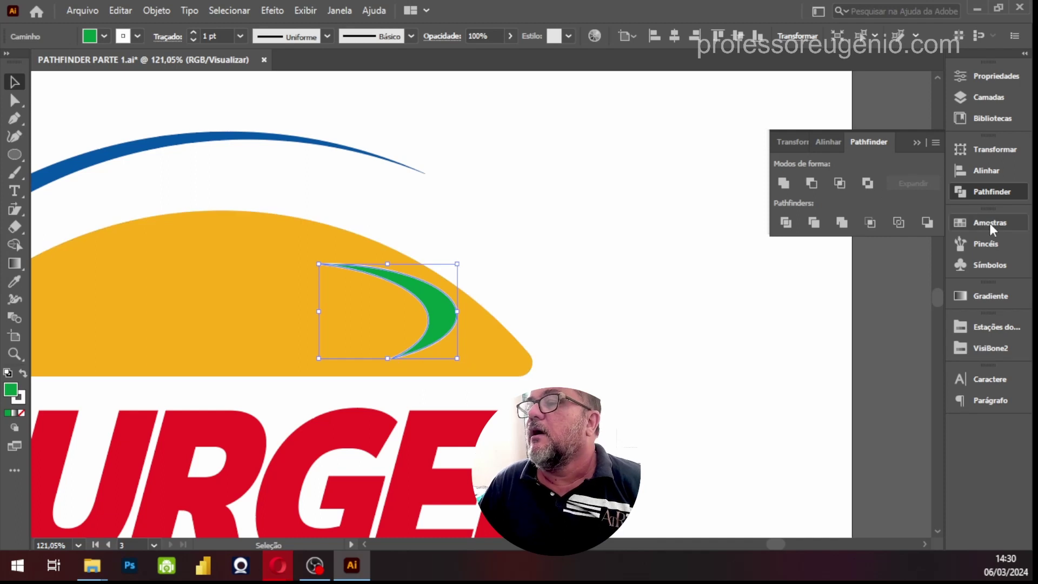
Step: Remove the crescent's stroke and fill it with white
left_click(978, 78)
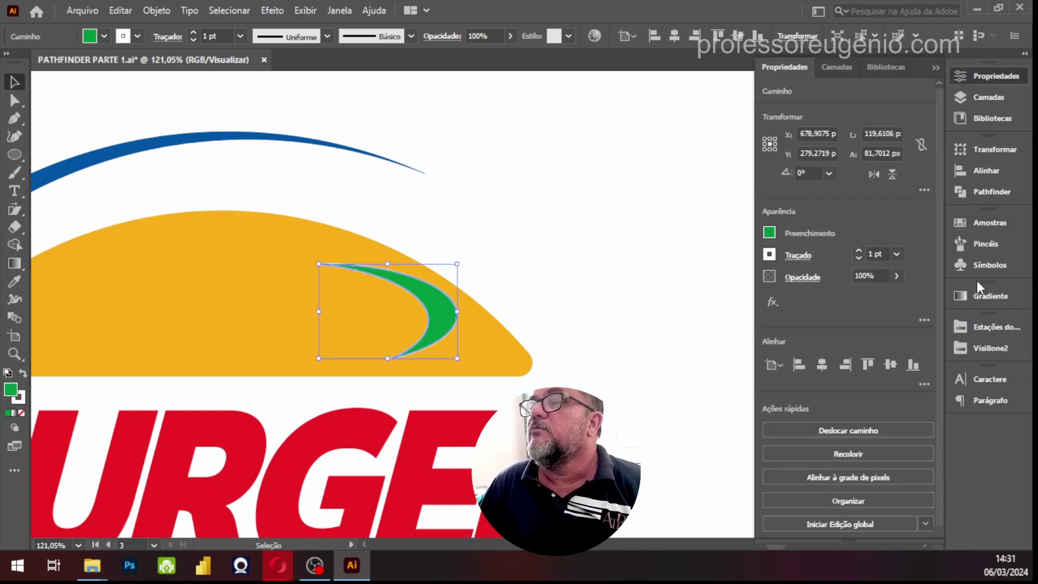
left_click(771, 255)
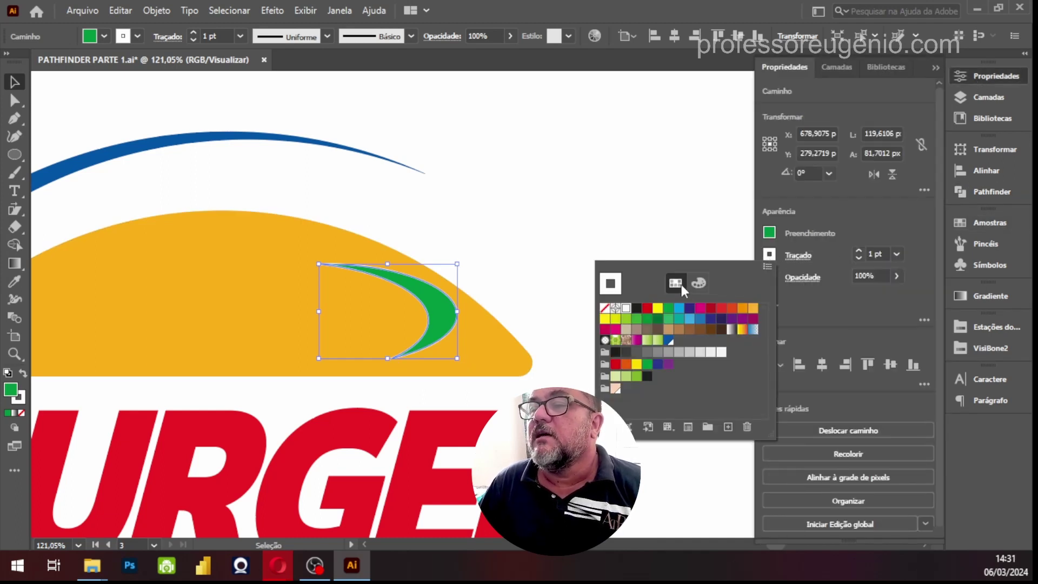
left_click(605, 308)
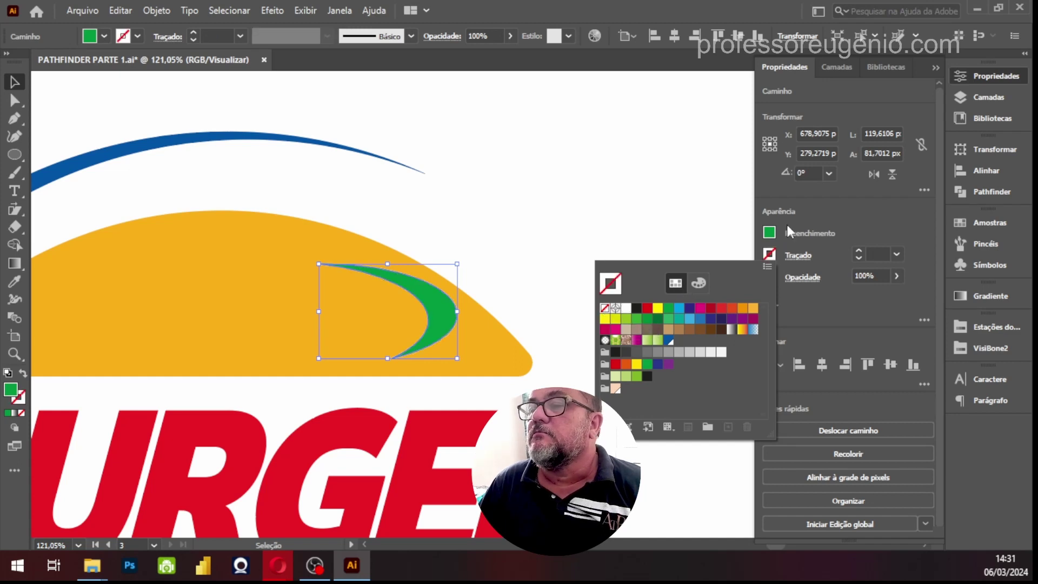
left_click(769, 233)
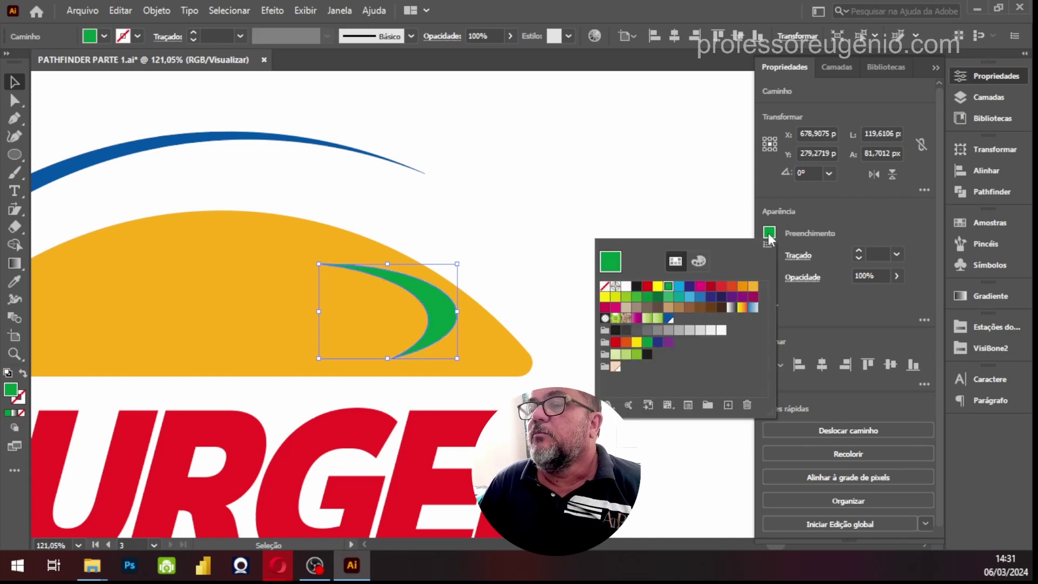
left_click(626, 287)
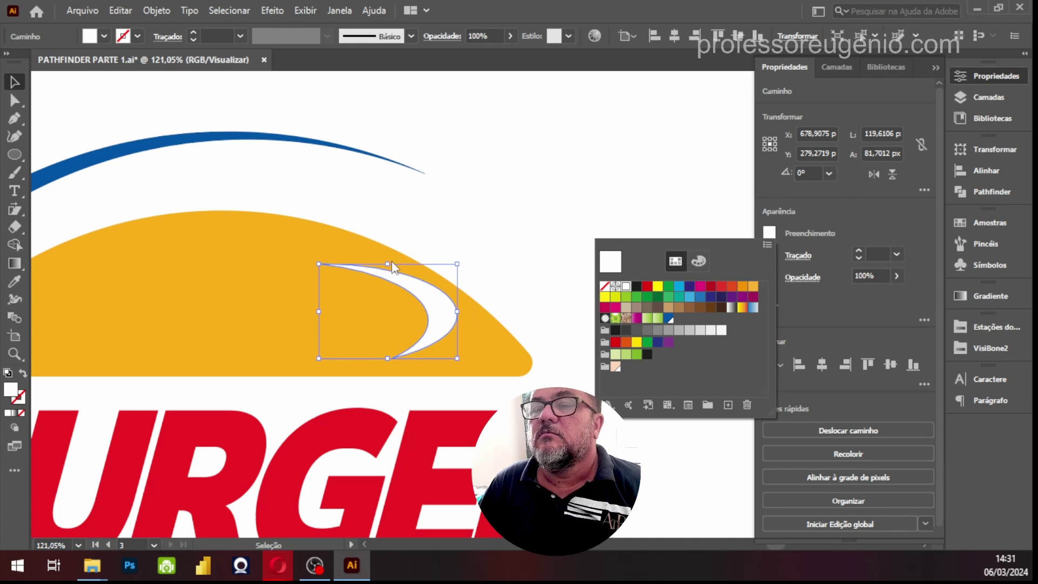
Step: Rotate the white crescent slightly clockwise to follow the bun's outer curve, deselect it, and check it in the whole logo
left_click(463, 258)
left_click_drag(462, 259, 489, 271)
left_click(599, 318)
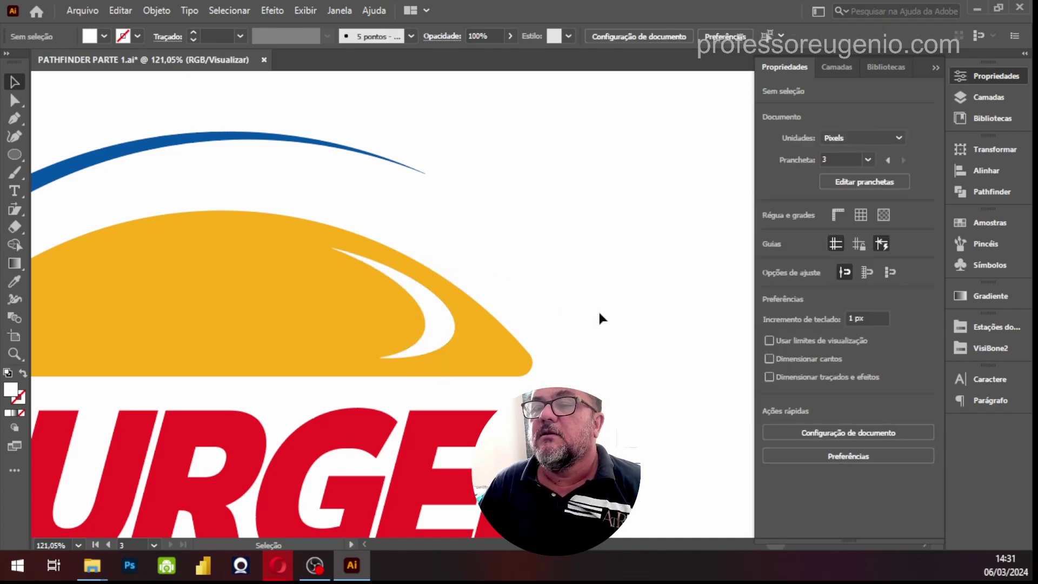
key("ctrl+0")
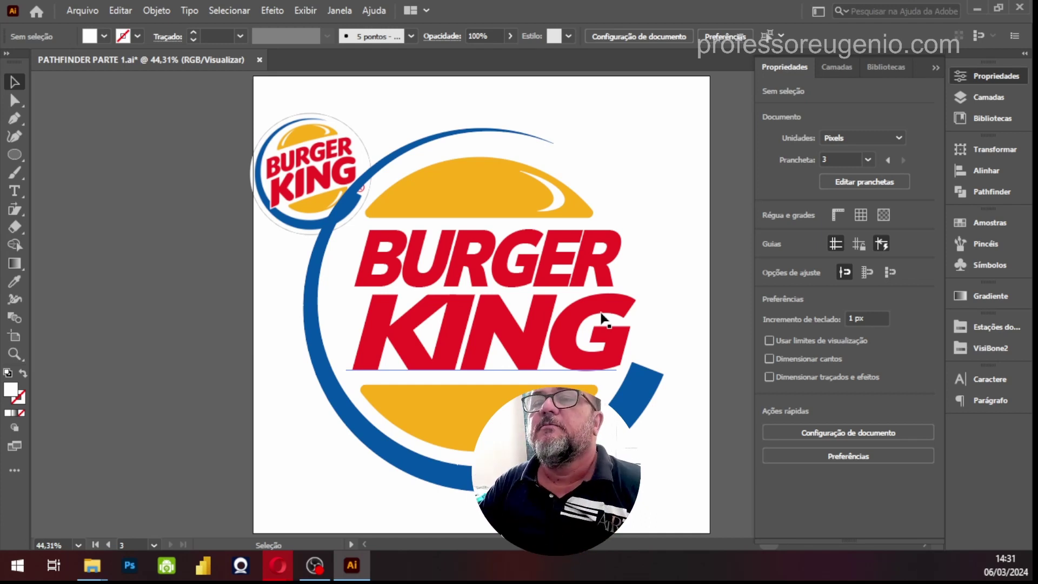
Step: Draw a straight diagonal line with the Pen tool inside the left end of the top bun, about 113 × 88 px
key("z")
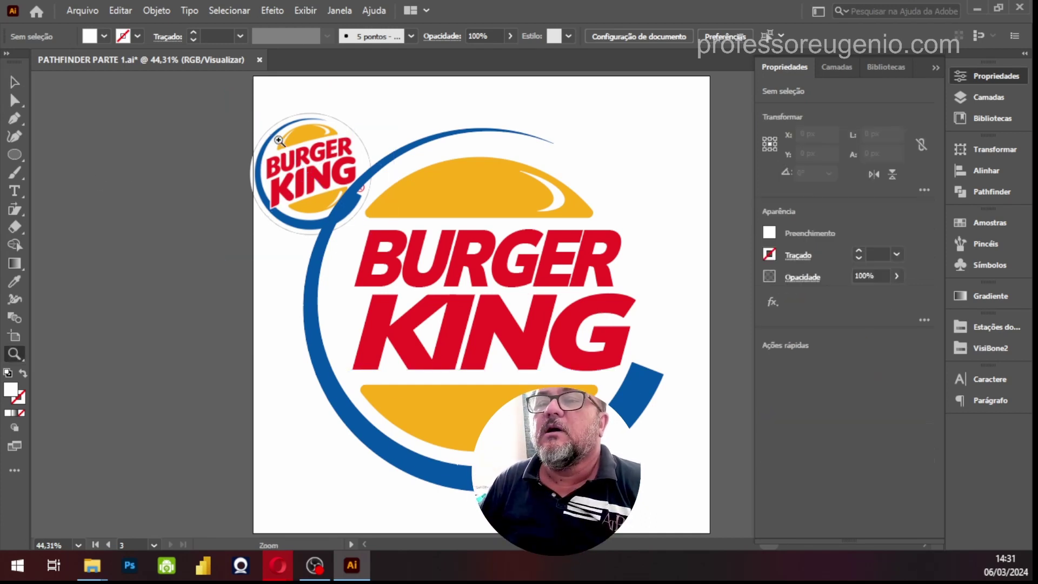
left_click(311, 173)
left_click(448, 99, "alt")
left_click_drag(448, 99, 435, 102)
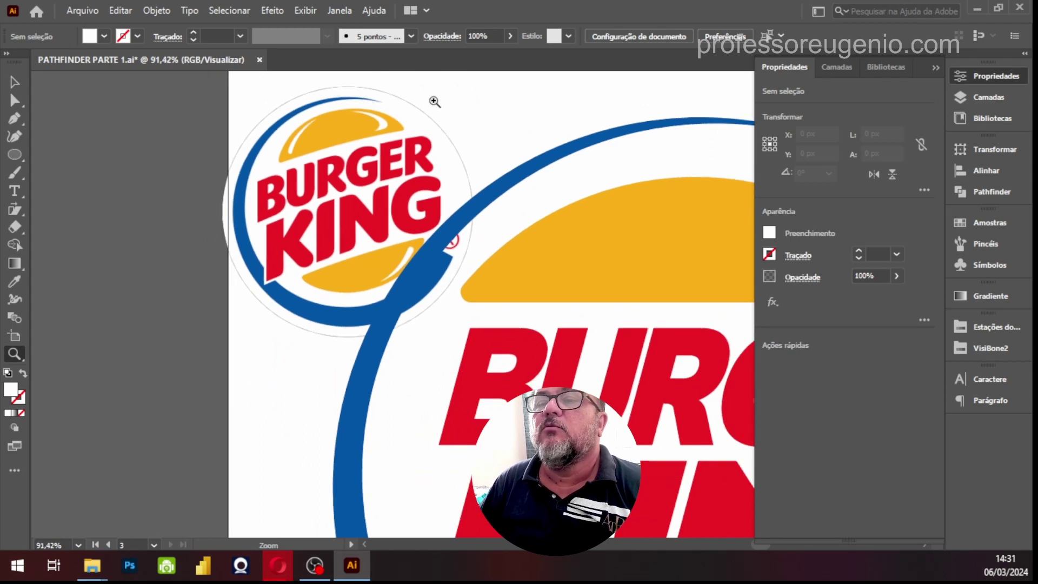
left_click_drag(652, 221, 350, 222)
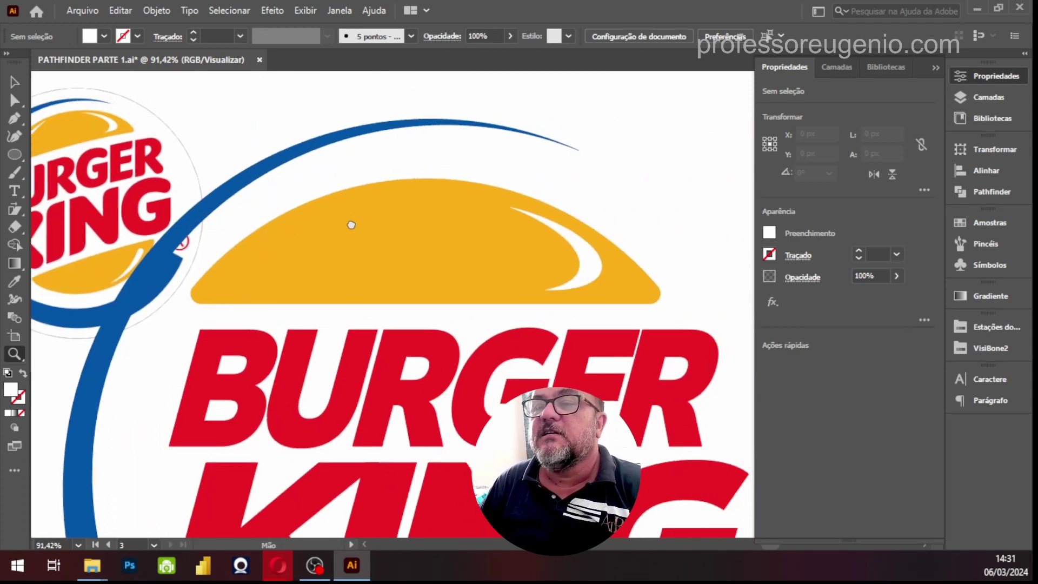
left_click(14, 118)
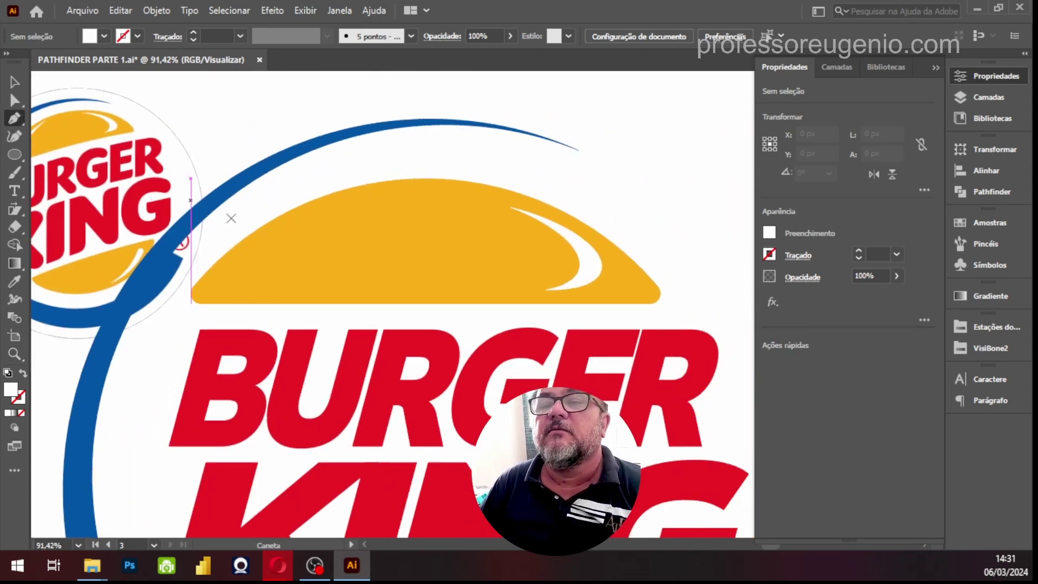
left_click(319, 213)
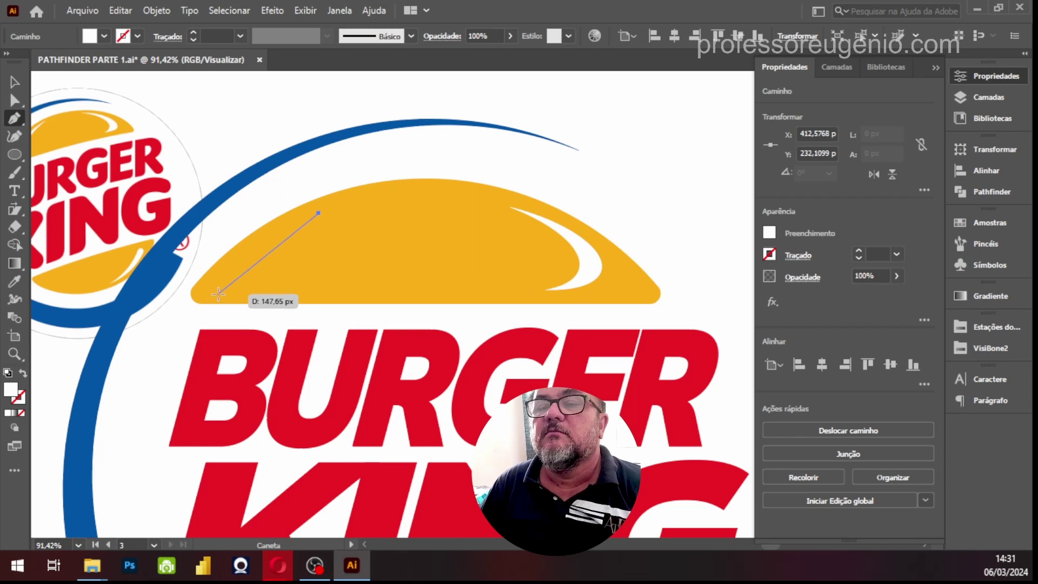
left_click(219, 289)
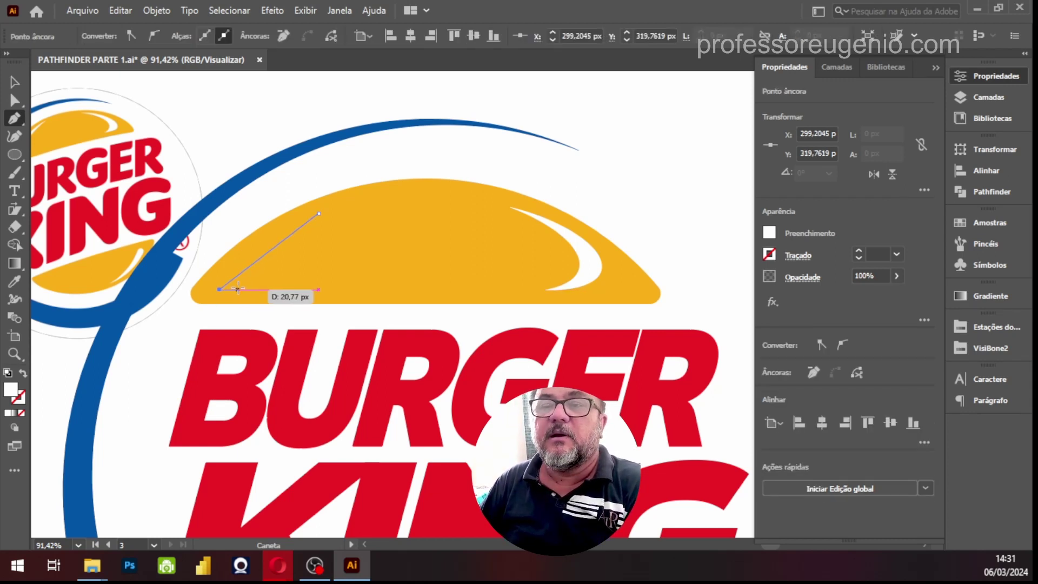
Step: Give the diagonal line a white stroke and no fill
key("v")
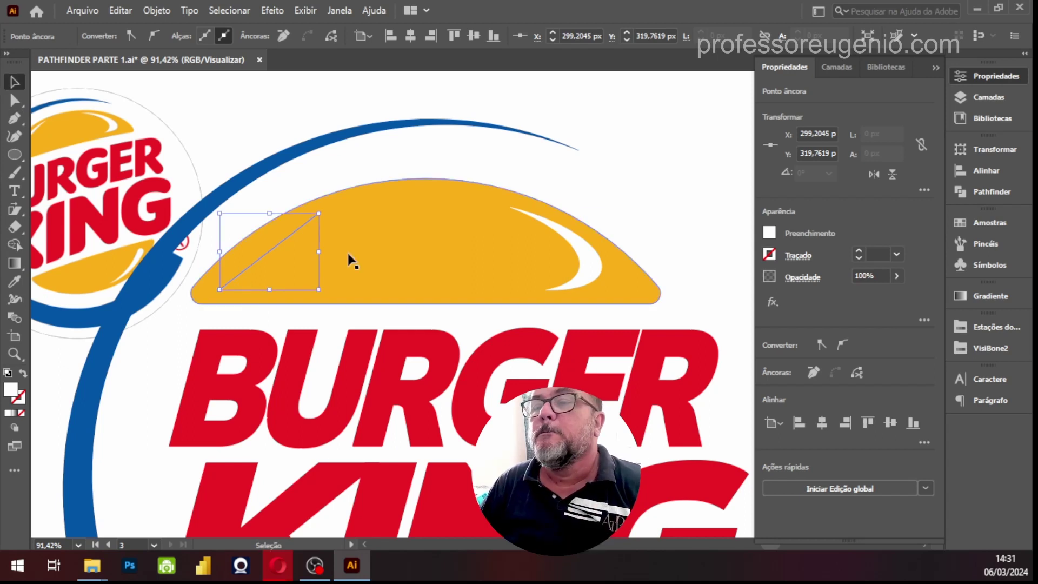
left_click(768, 255)
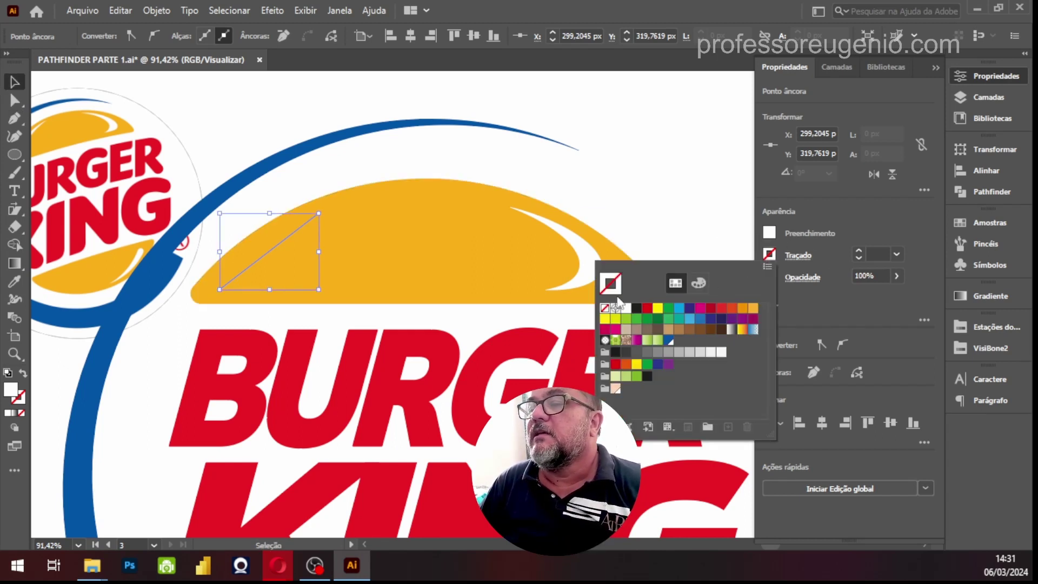
left_click(626, 308)
left_click(770, 235)
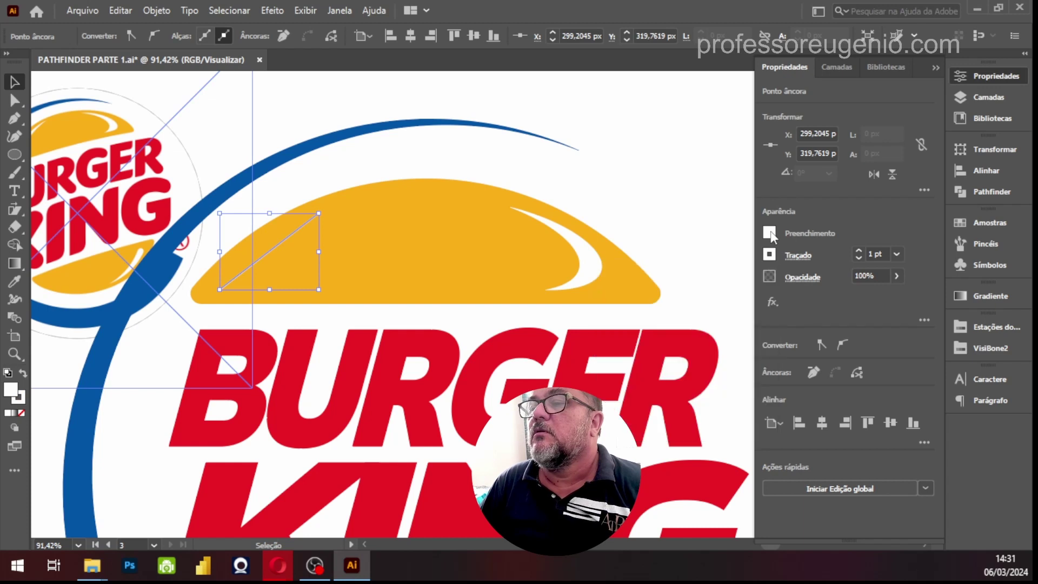
left_click(770, 234)
left_click(604, 287)
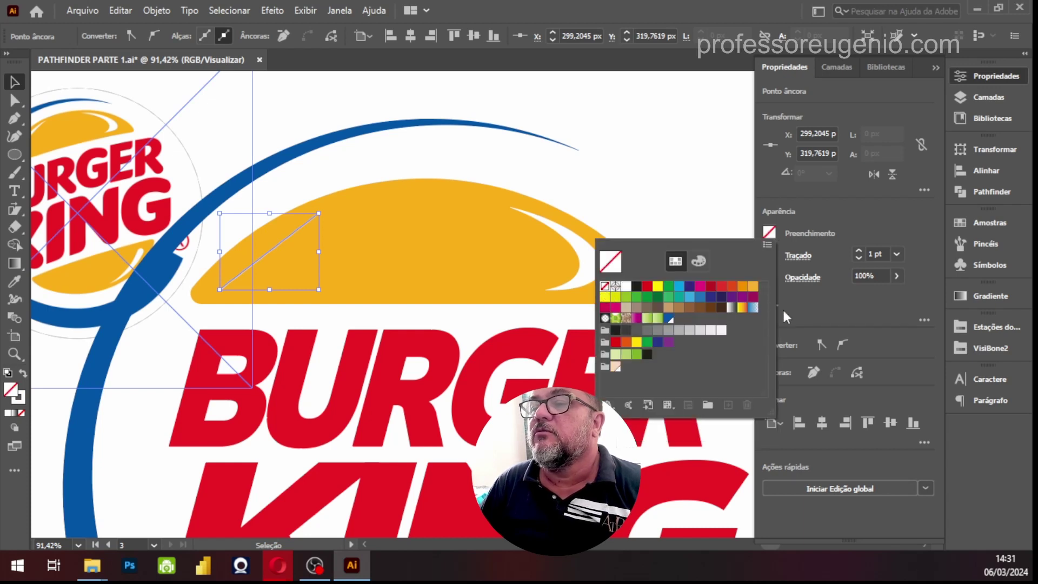
left_click(872, 253)
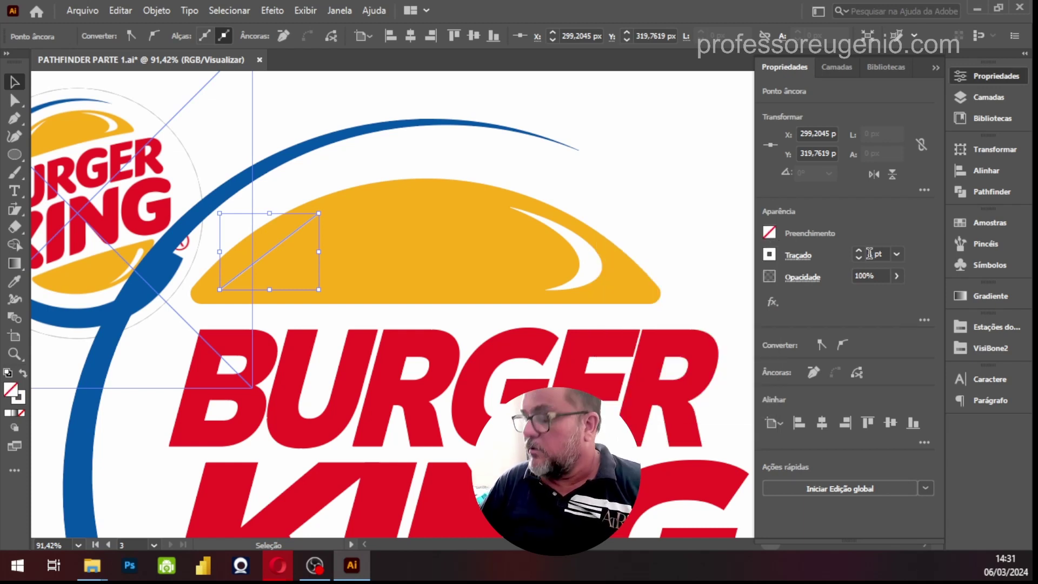
key("Delete")
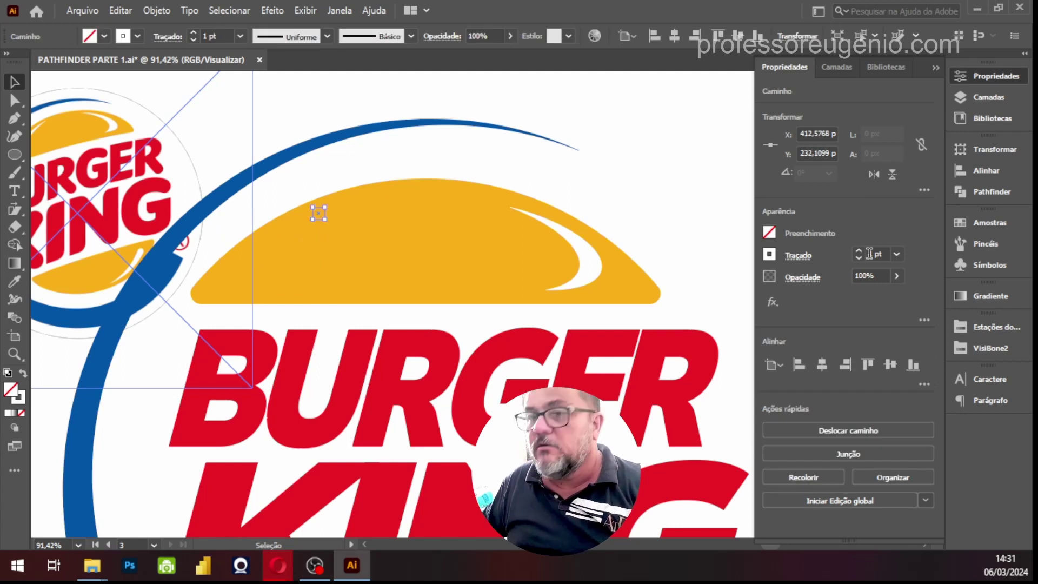
key("Return")
left_click(793, 354)
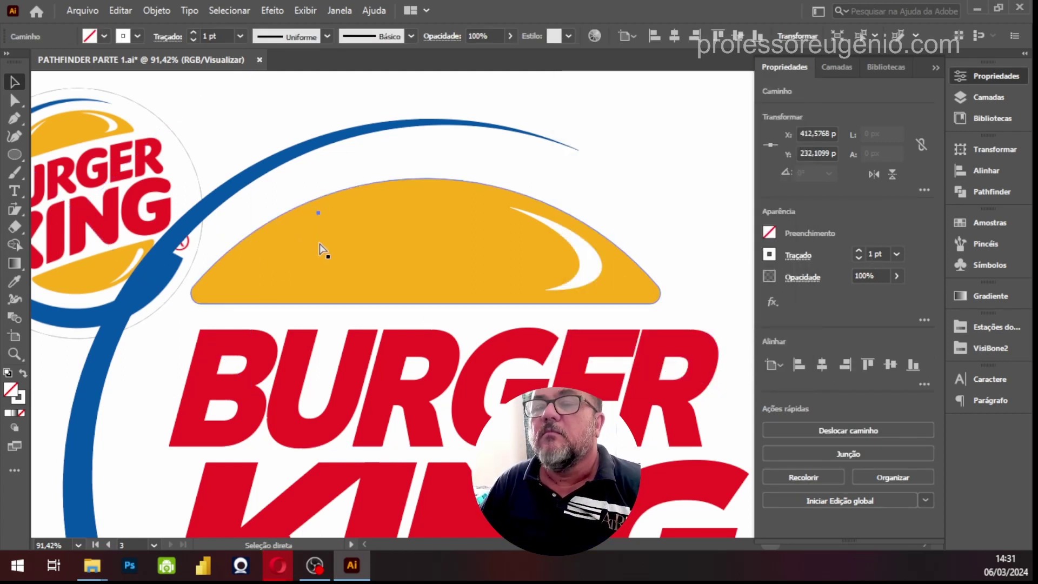
key("ctrl+z")
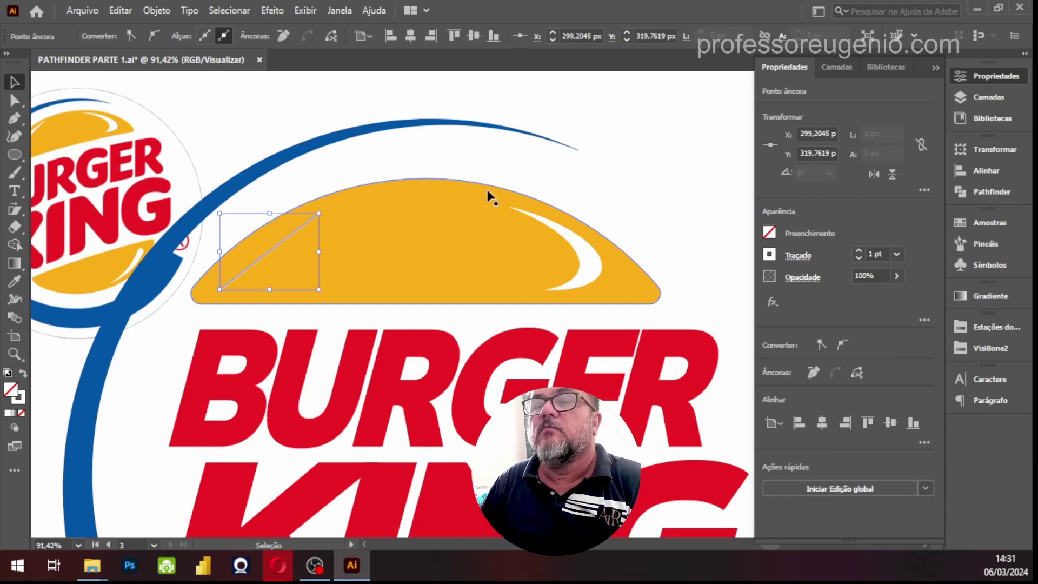
Step: Set the white line's stroke weight to 20 pt
left_click(869, 252)
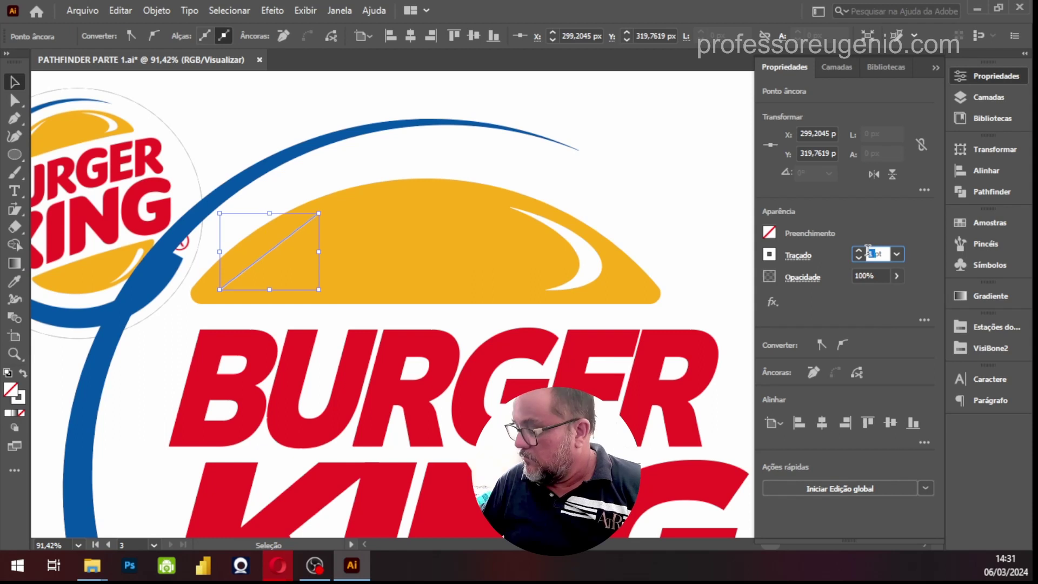
type("20")
key("Return")
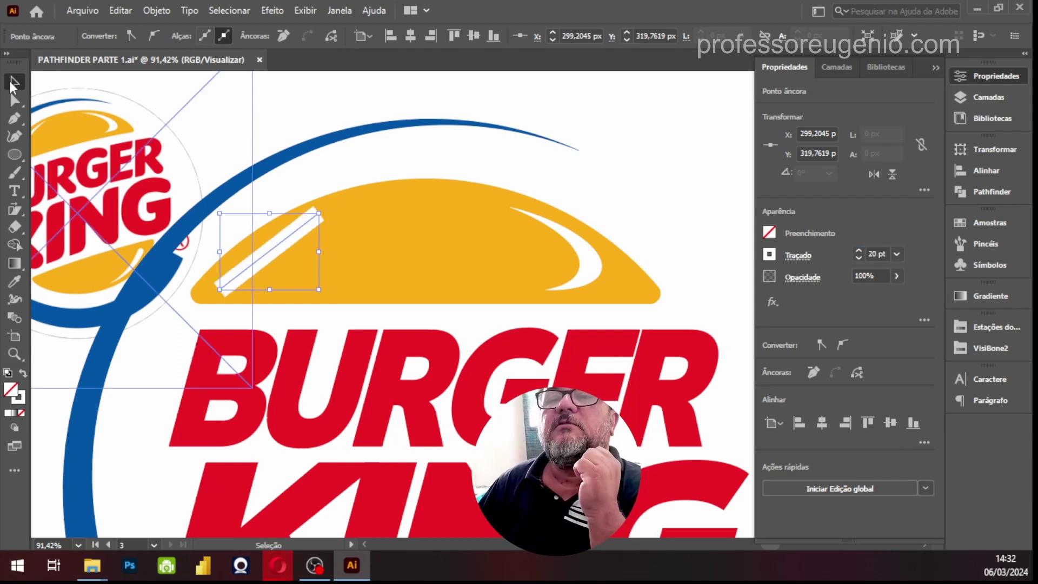
Step: Apply a tapered width profile to the white line, flipped so its lower end is thick, and give it round caps
left_click(297, 135)
left_click(284, 238)
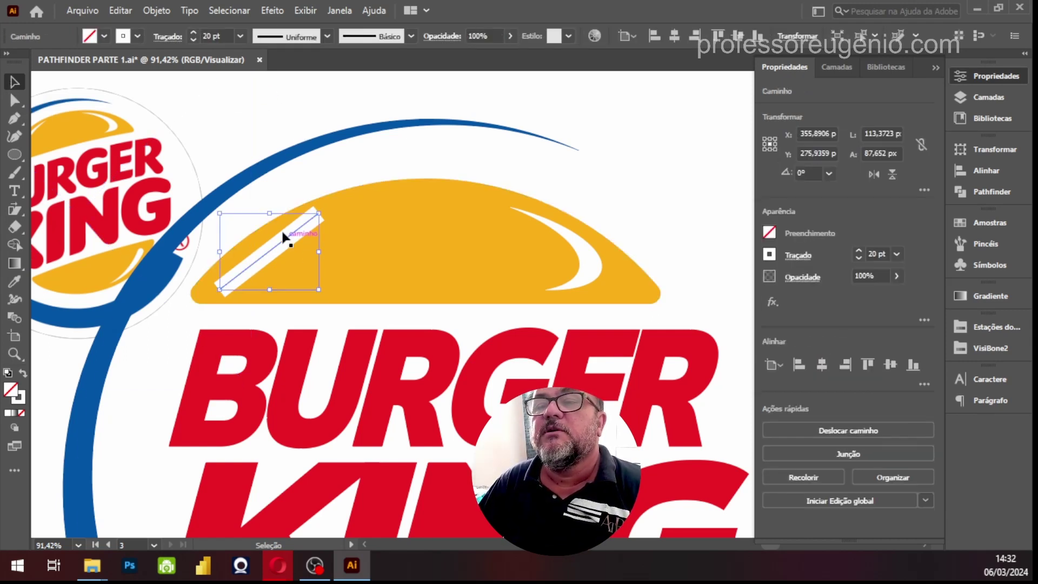
left_click(169, 38)
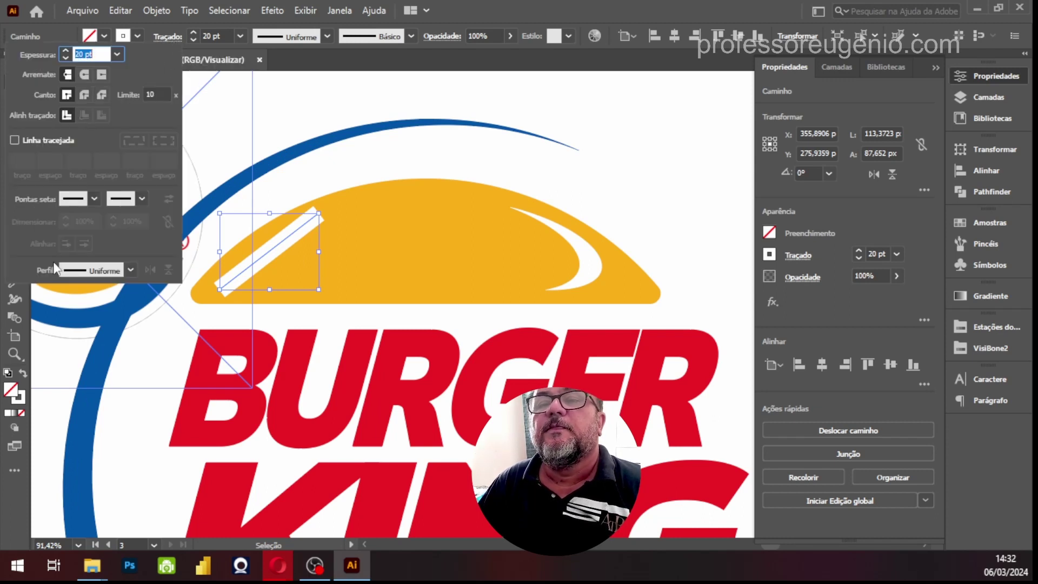
left_click(86, 271)
left_click(68, 388)
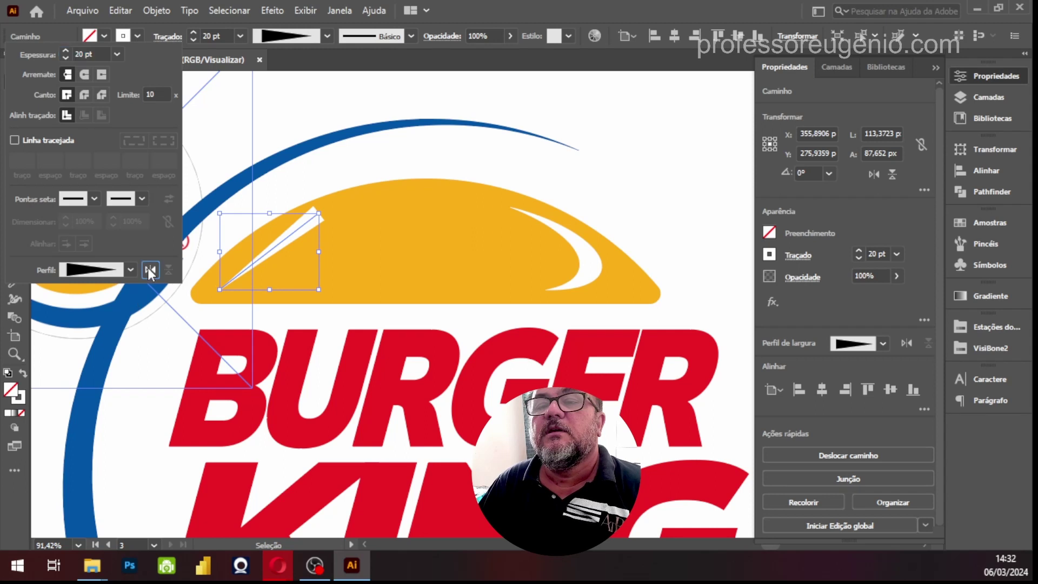
left_click(150, 269)
left_click(84, 76)
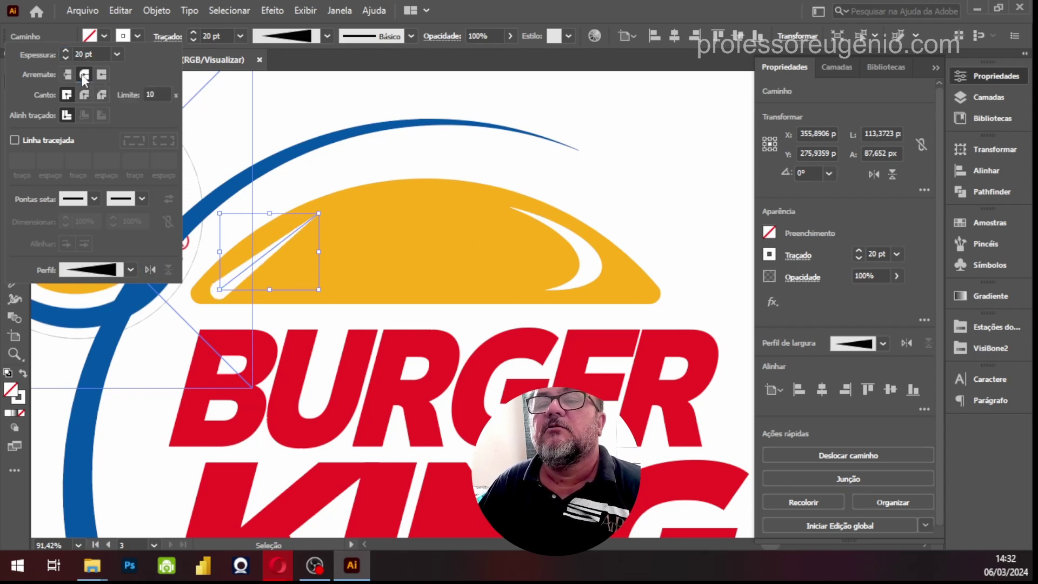
left_click(268, 252)
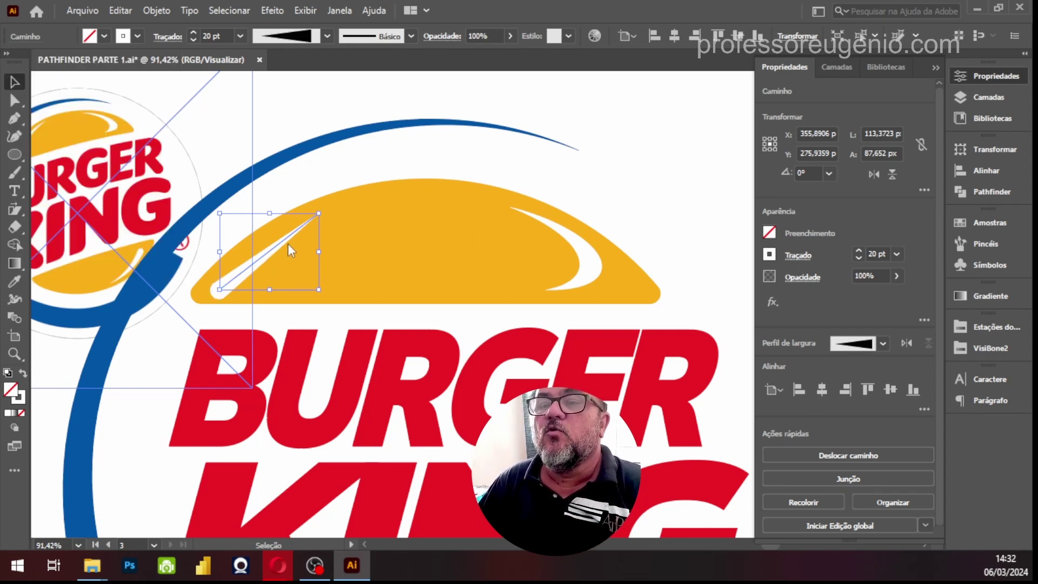
Step: Shift the tapered line slightly up and right, then curve it along the bun's edge by converting and adjusting its lower anchor, about 107 × 82 px
left_click_drag(277, 247, 282, 243)
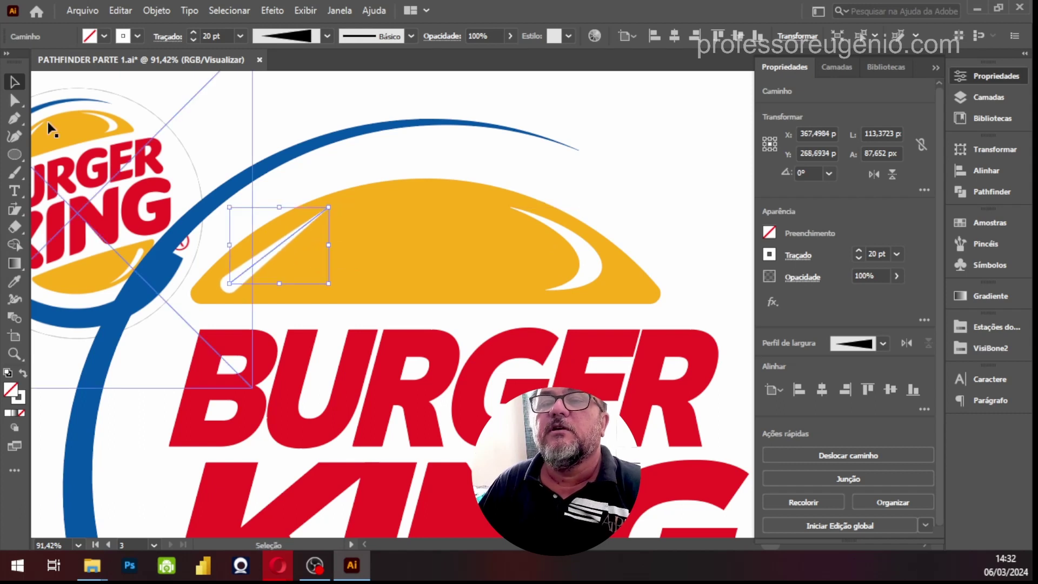
left_click(14, 101)
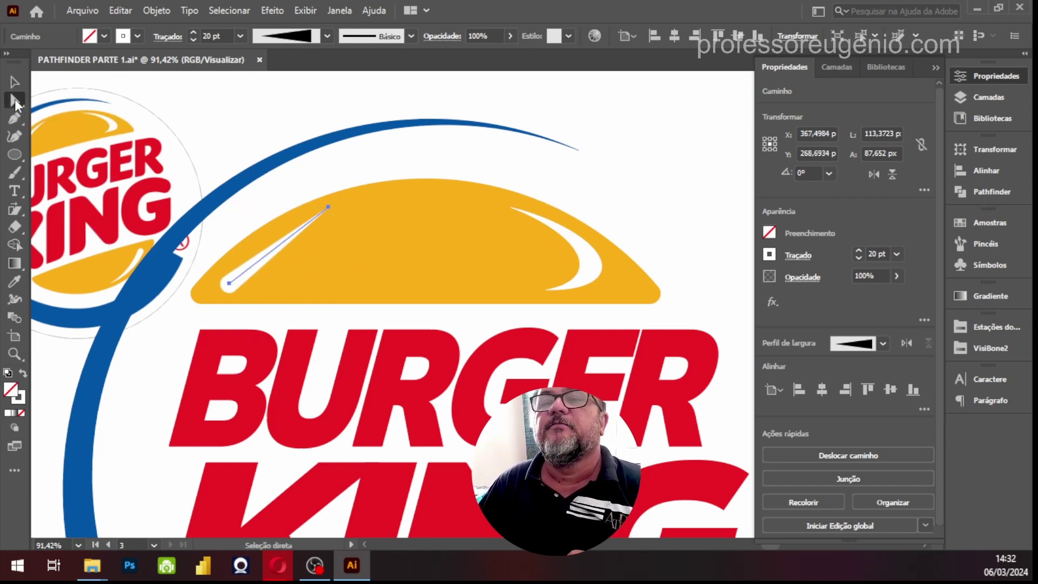
left_click(230, 283)
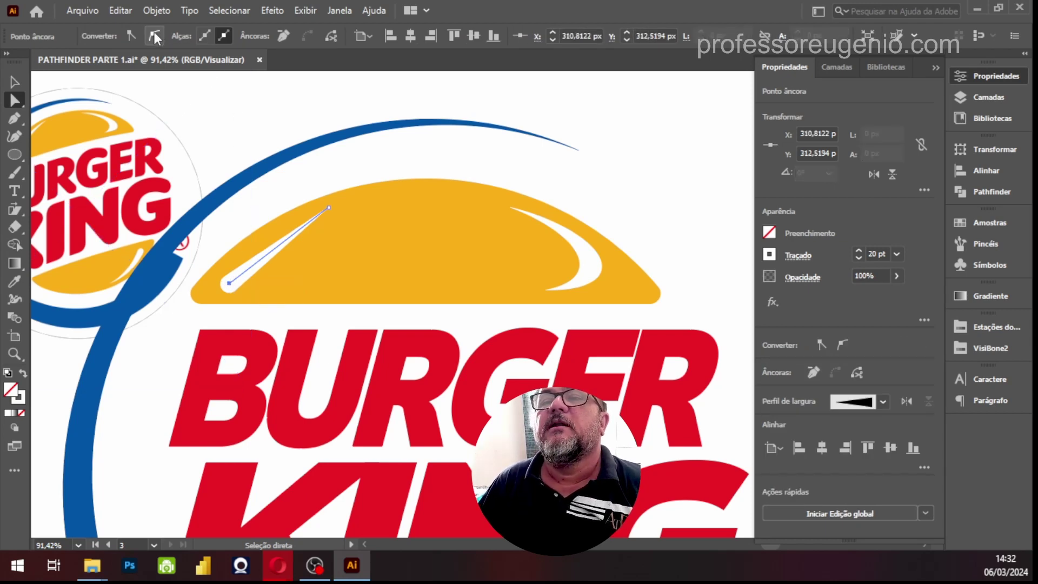
left_click(154, 35)
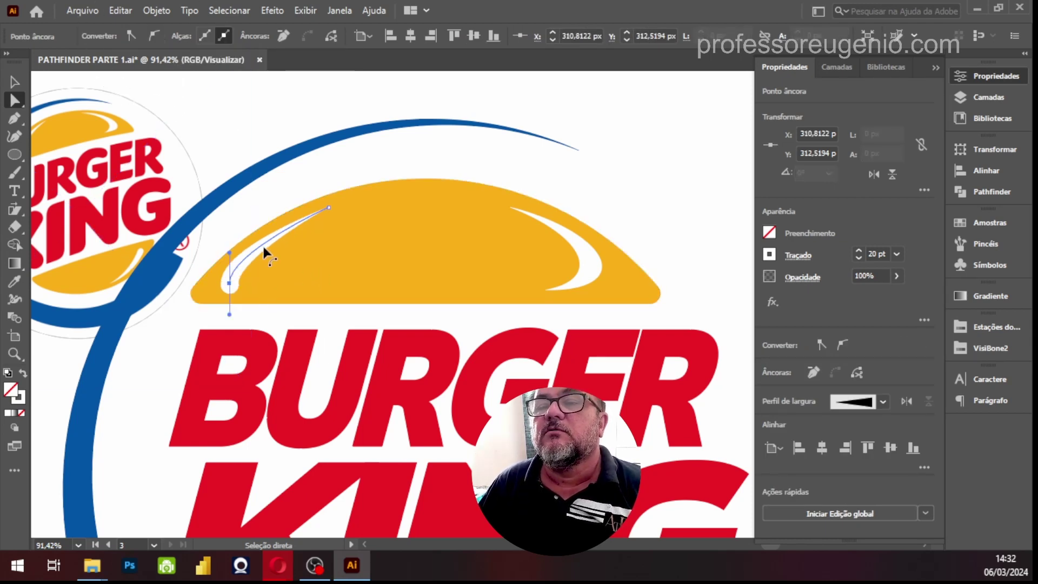
left_click(329, 208)
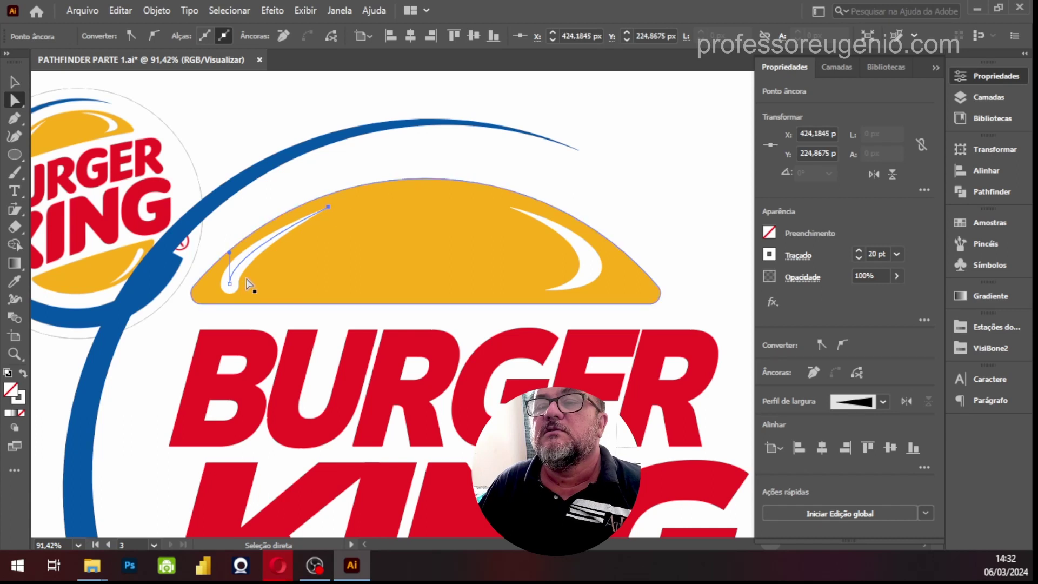
left_click_drag(229, 283, 249, 231)
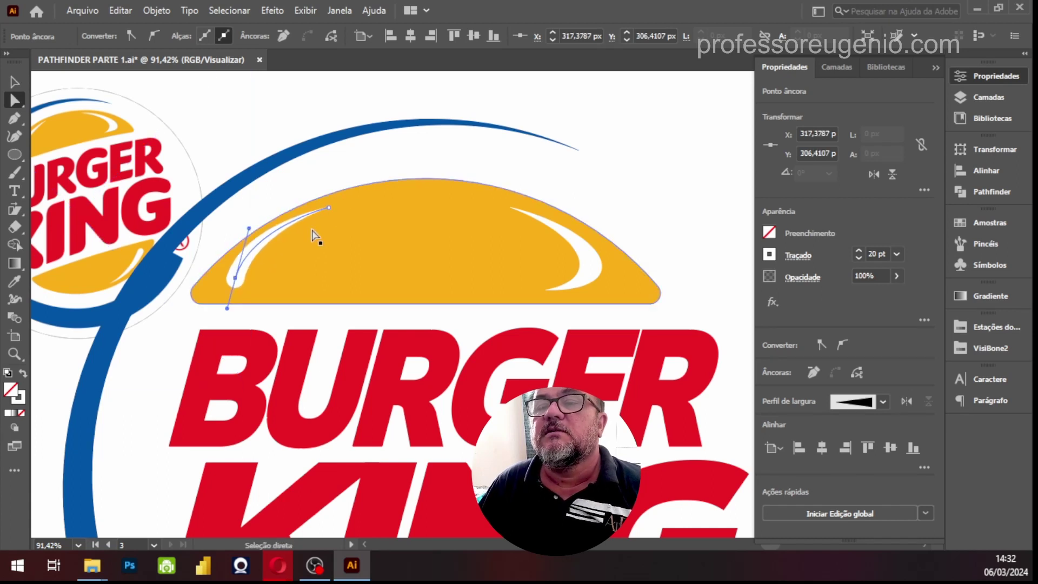
Step: Nudge the curved highlight slightly right within the bun, deselect it, and check it in the whole logo
left_click(14, 82)
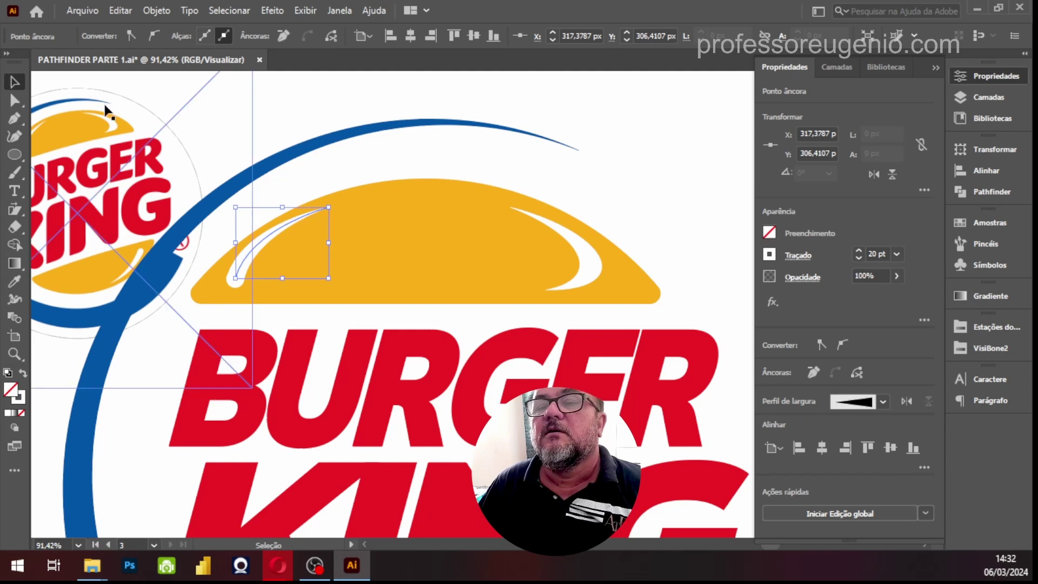
left_click_drag(280, 230, 285, 229)
left_click(629, 196)
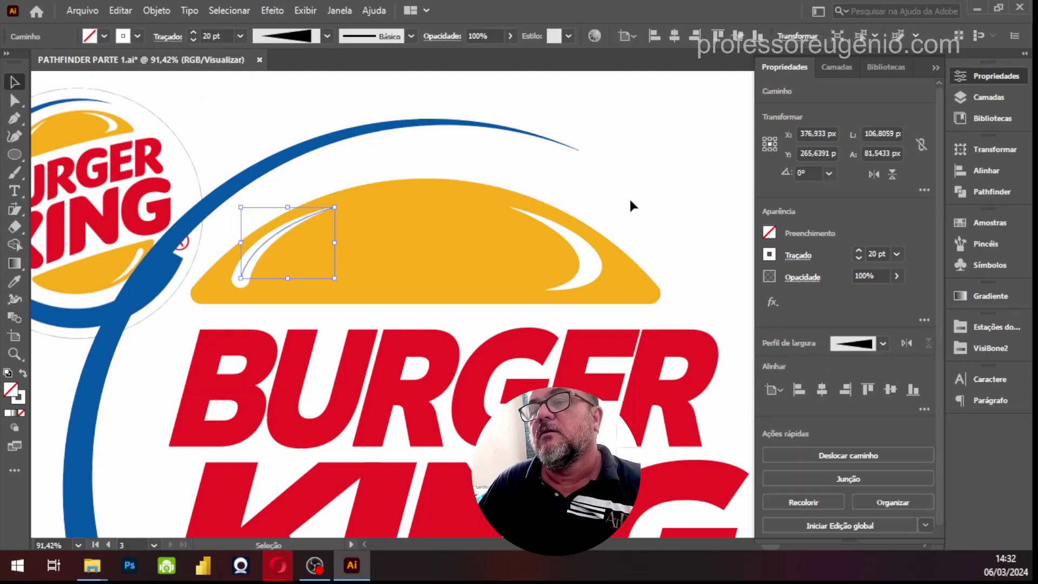
key("ctrl+0")
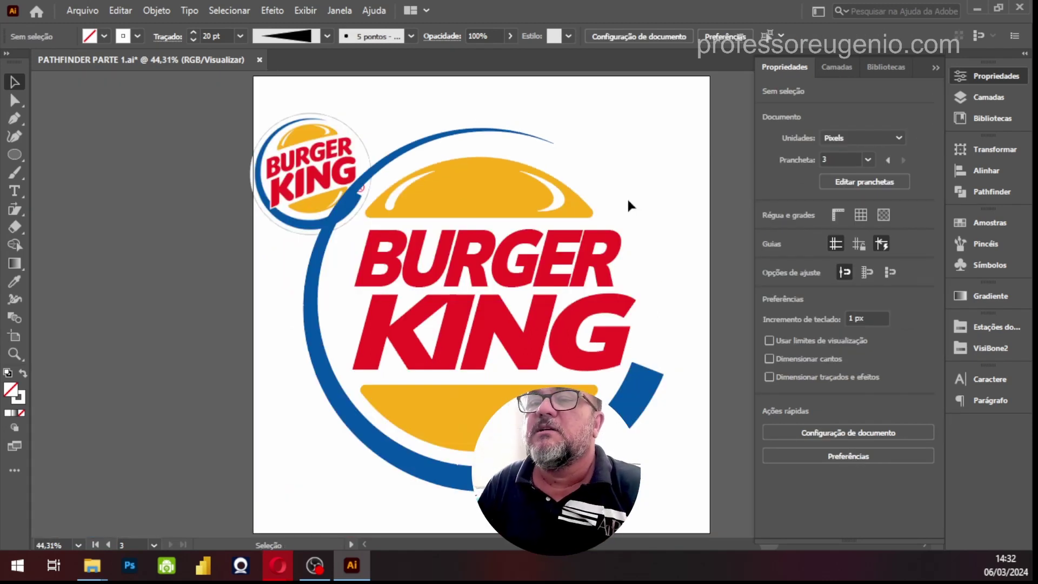
Step: Move the reference logo image up clear of the blue arc and place a copy of the left highlight on the lower bun's right half
left_click_drag(344, 160, 338, 127)
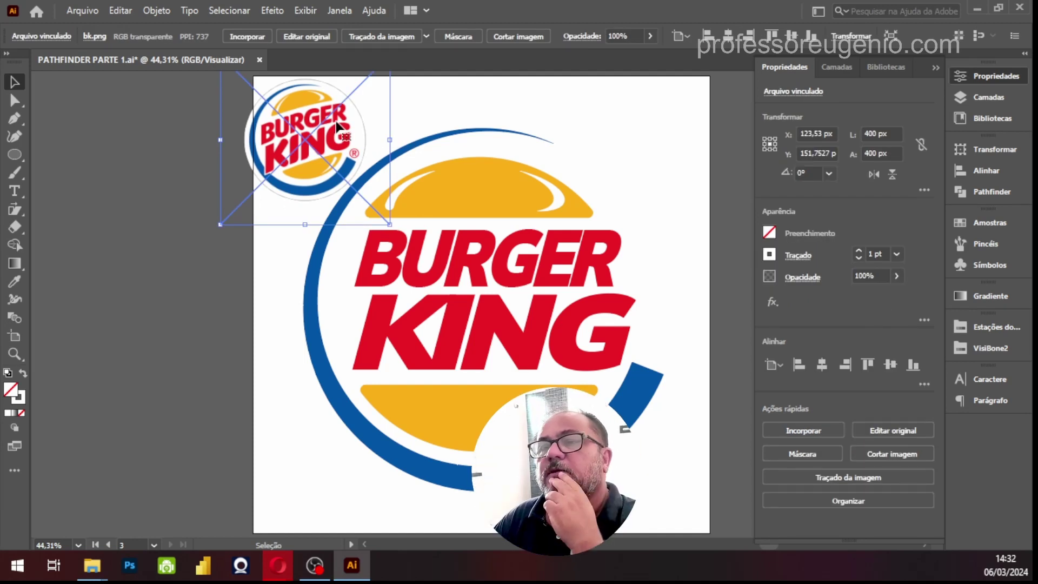
left_click(408, 188)
left_click_drag(407, 188, 520, 414)
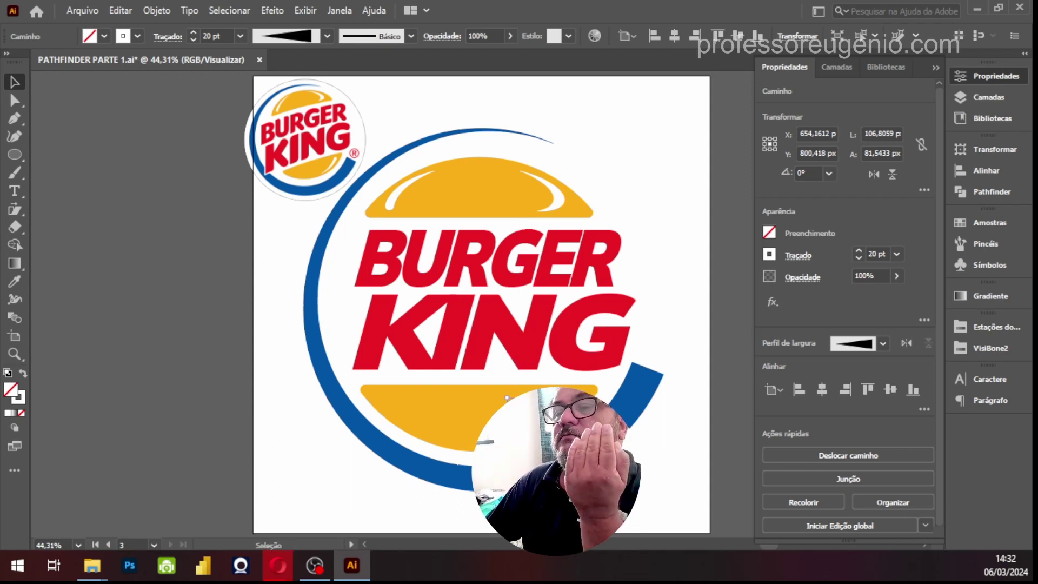
Step: Reflect the highlight copy on the lower bun across the vertical axis
left_click(17, 209)
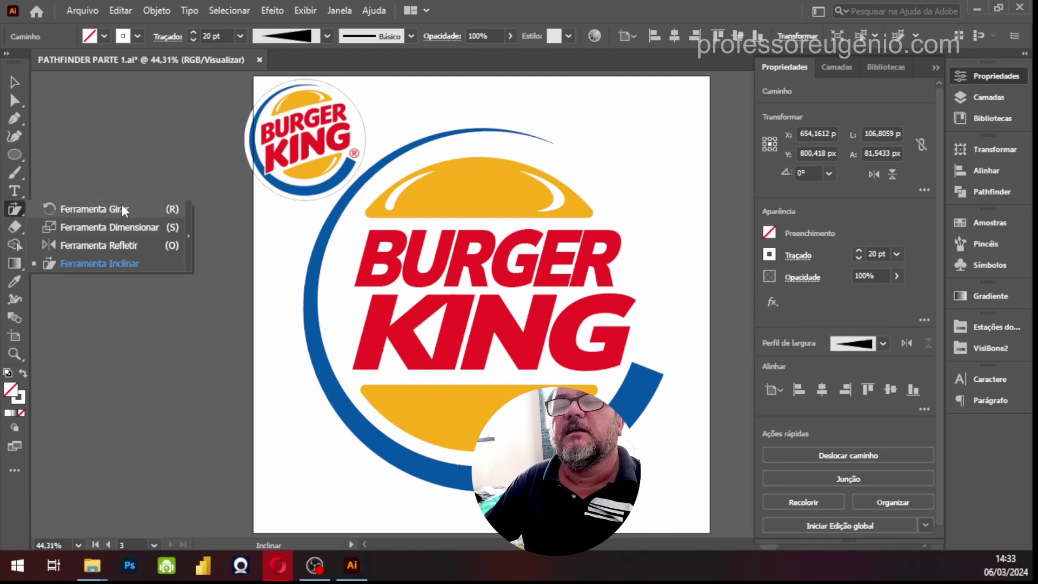
left_click(101, 246)
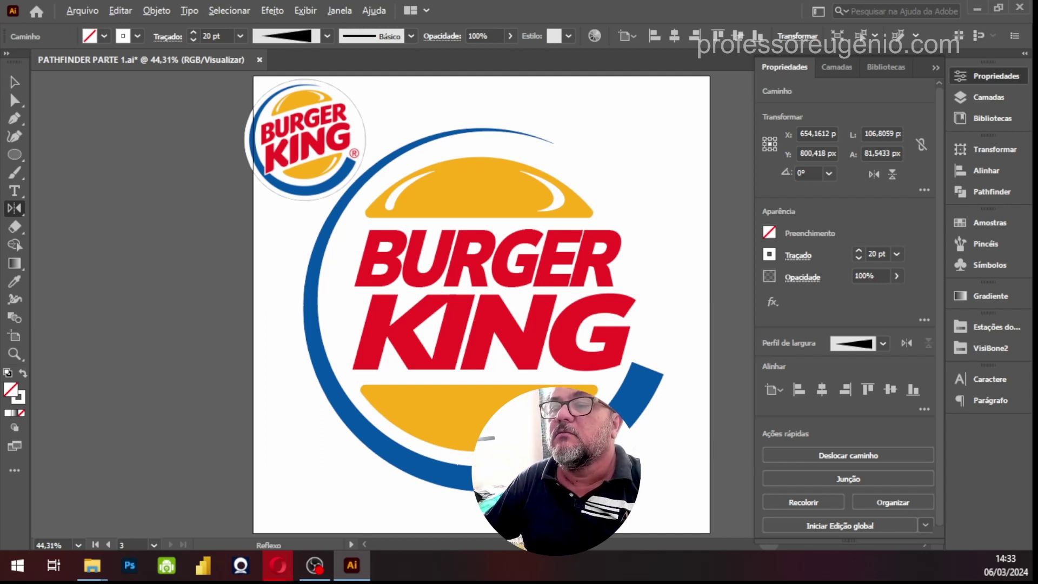
key("Return")
left_click_drag(481, 157, 664, 82)
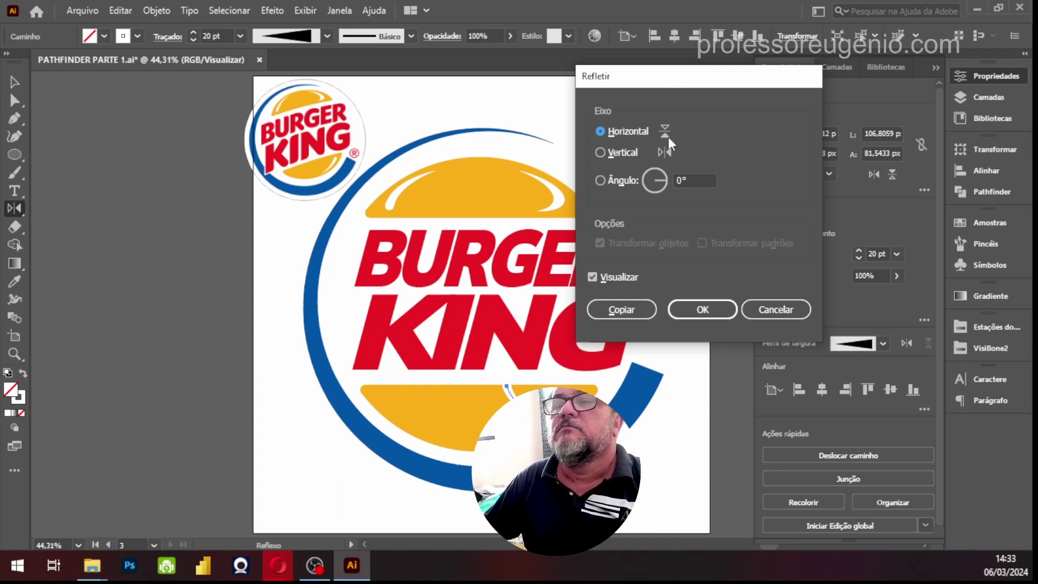
left_click(602, 151)
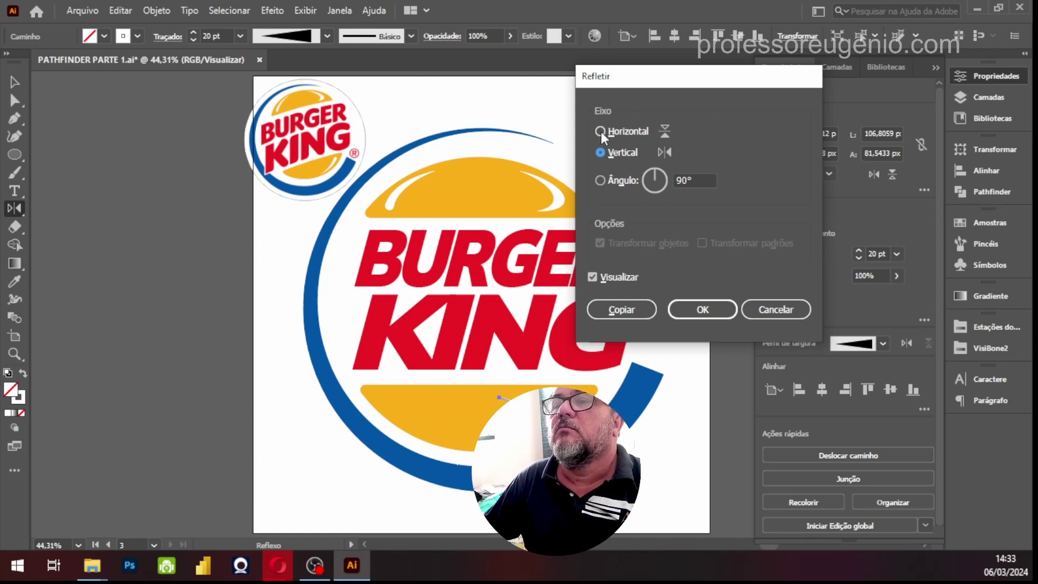
left_click(601, 131)
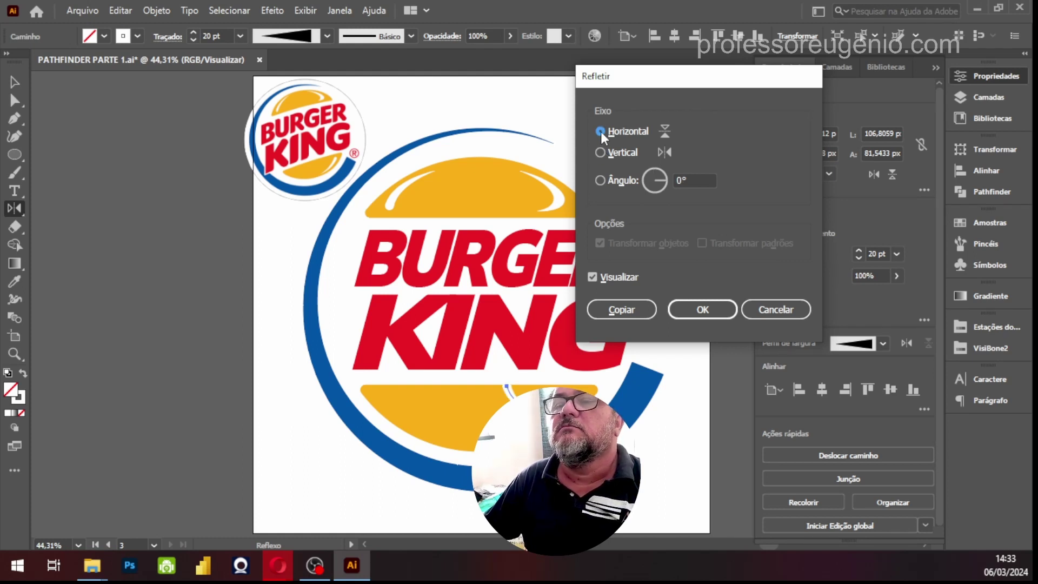
left_click(602, 152)
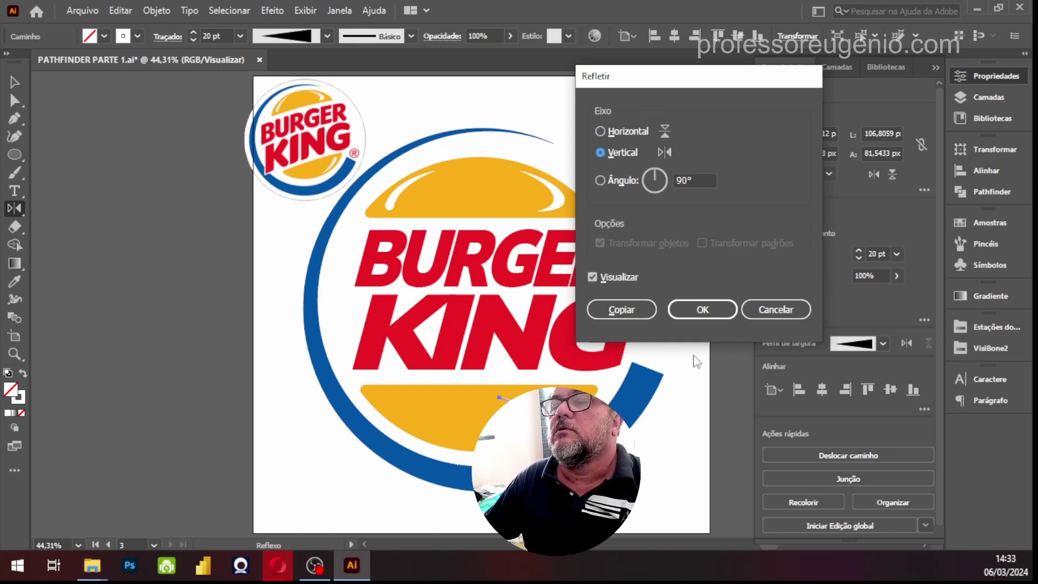
left_click(703, 309)
key("v")
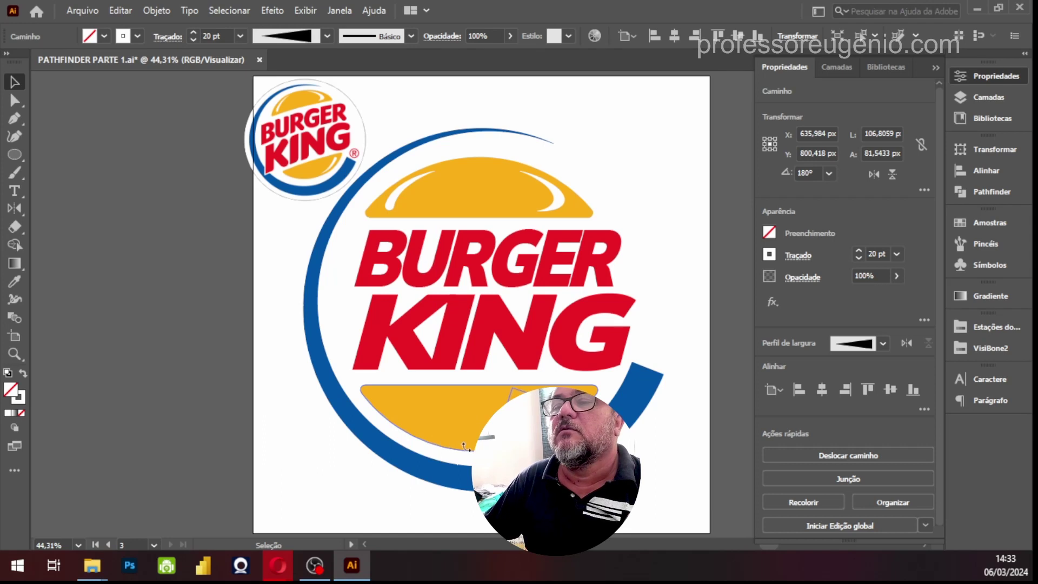
Step: Rotate the reflected highlight to about 74°, move it toward the lower bun's right side, and flip its width profile
left_click_drag(464, 446, 541, 421)
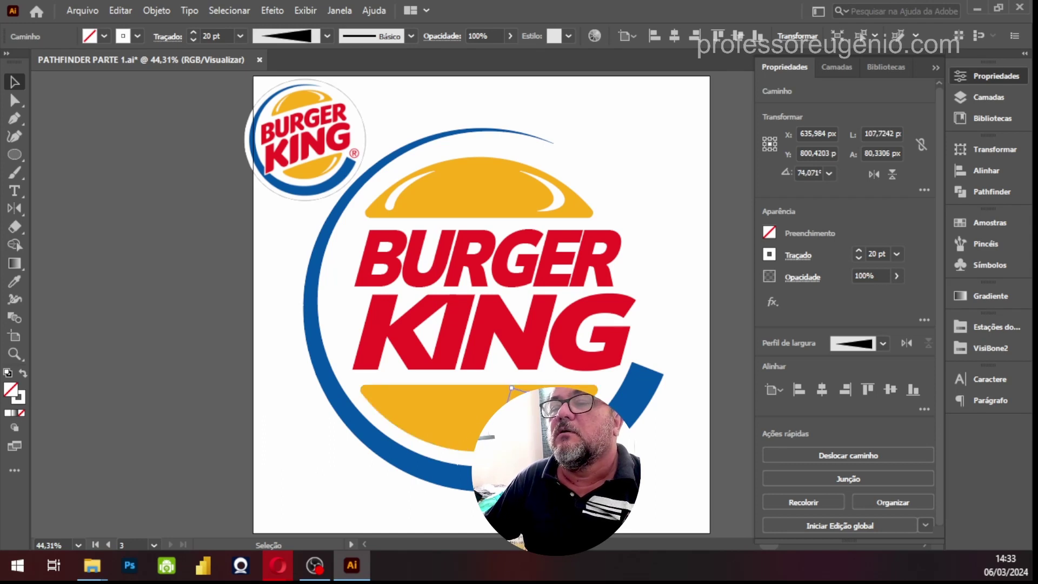
left_click_drag(511, 387, 542, 381)
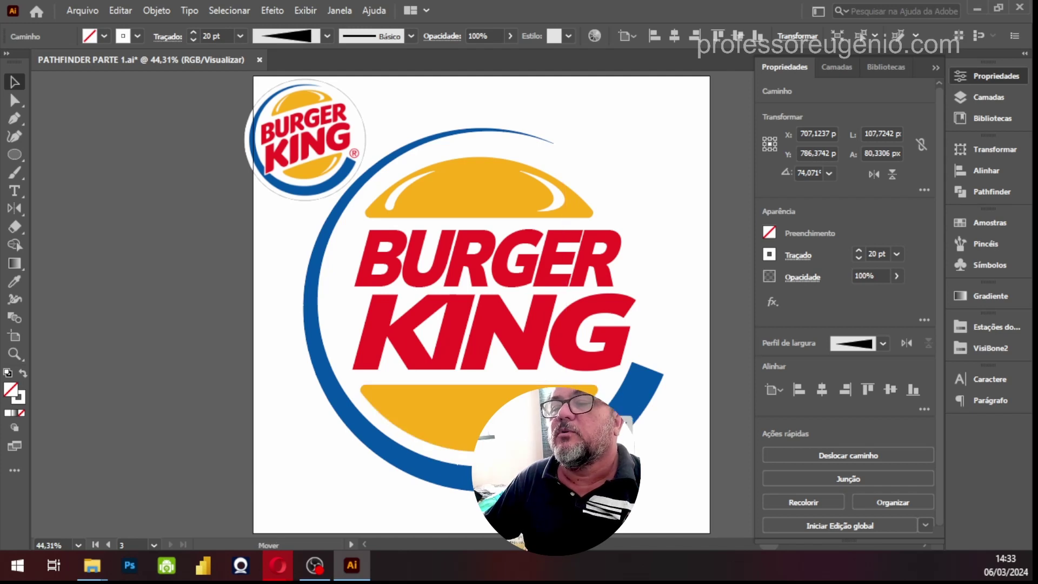
left_click(168, 37)
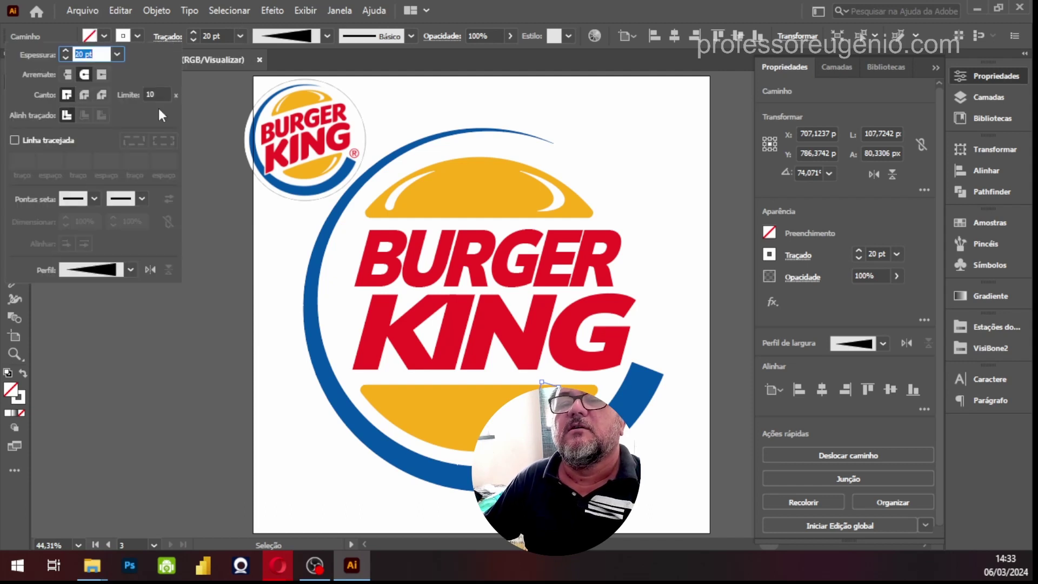
left_click(152, 272)
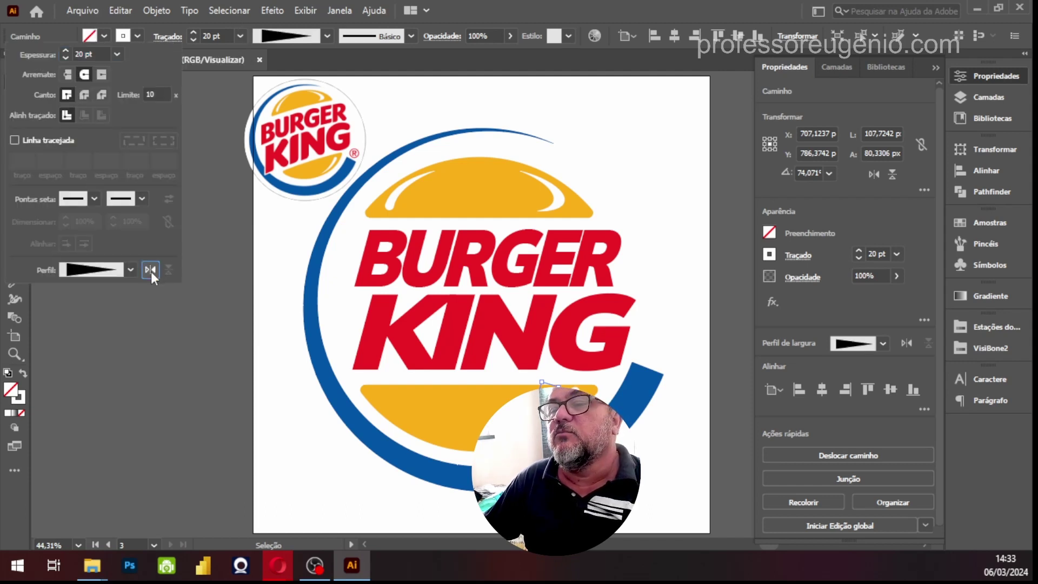
left_click(202, 353)
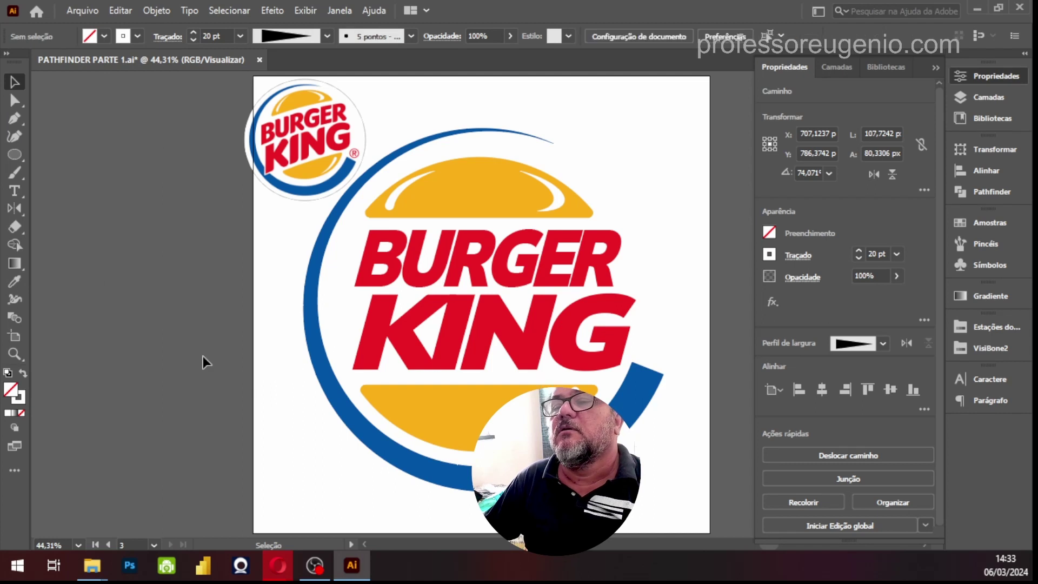
Step: Enlarge the lower bun's highlight to about 158 × 102 px and position it along the bun's right edge
left_click(541, 389)
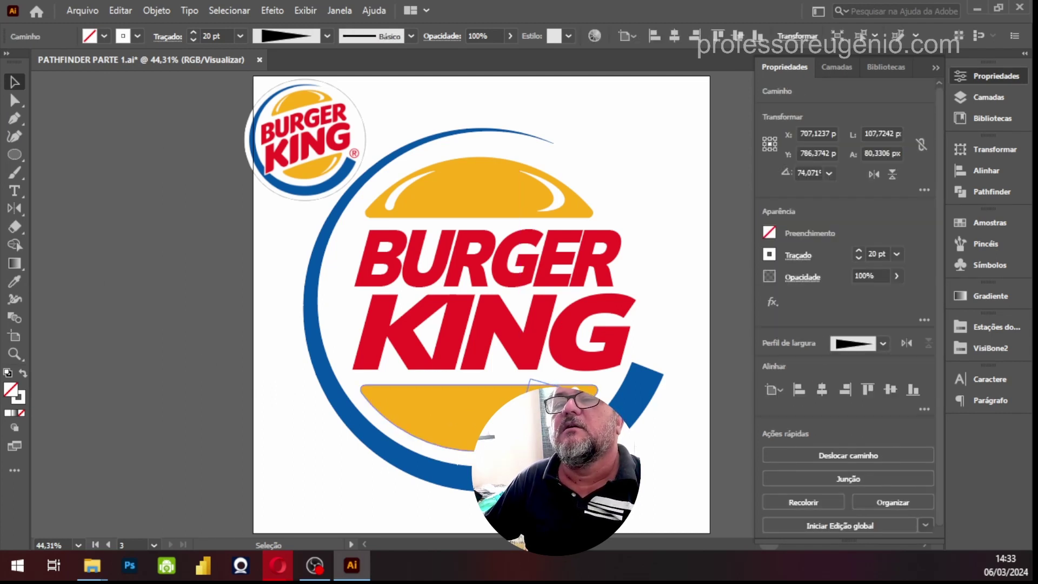
left_click(598, 395)
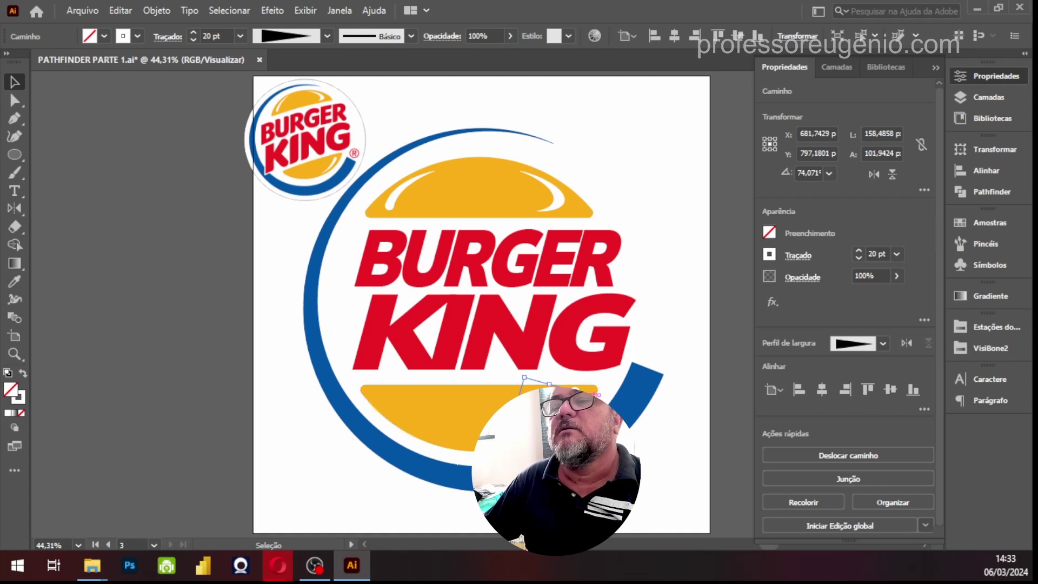
left_click_drag(596, 394, 598, 411)
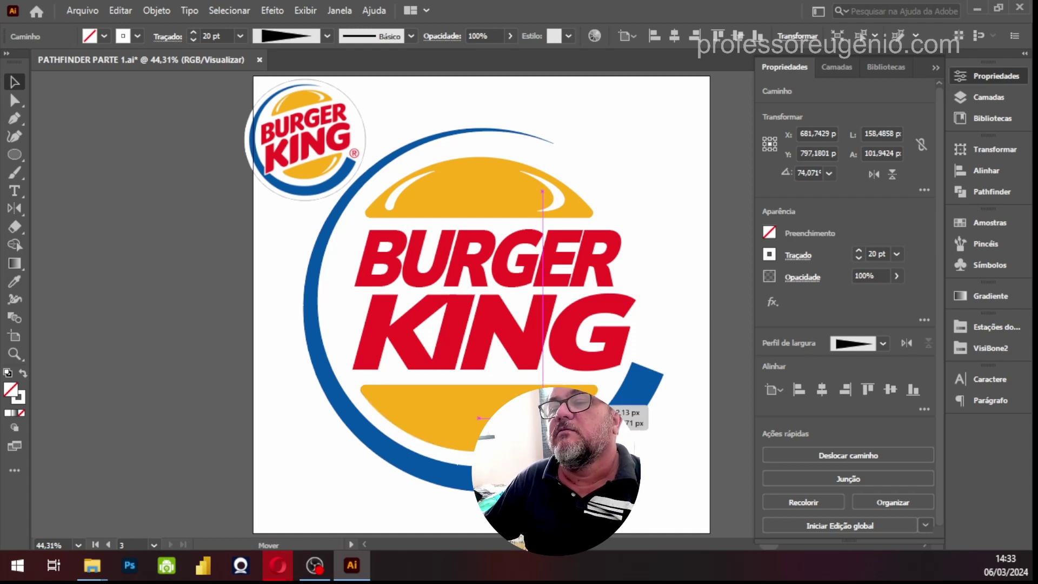
left_click(637, 525)
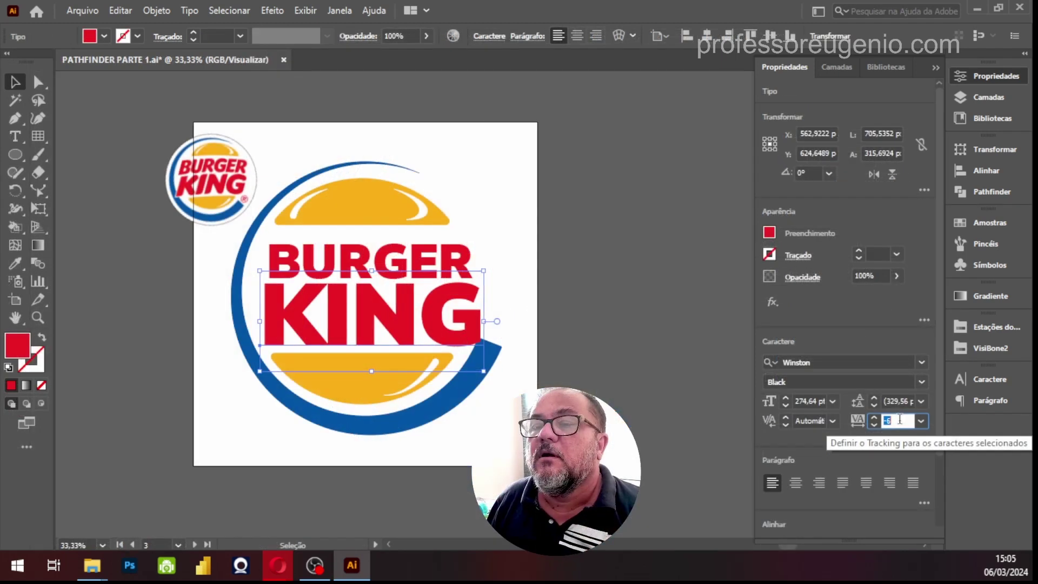
Step: Set the tracking of the KING text to 33
key("Up")
key("Up")
key("Up")
key("Up")
key("Up")
key("Up")
key("Up")
key("Up")
key("Up")
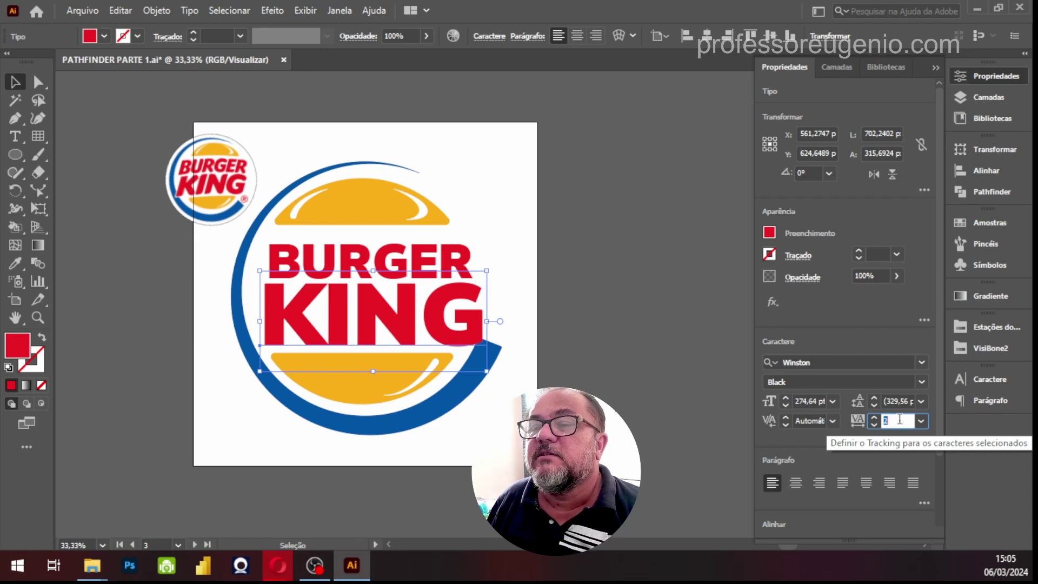
key("Up")
key("Up")
key("Up")
key("Up")
key("Up")
key("Up")
key("Up")
key("Up")
key("Up")
key("Up")
key("Up")
key("Up")
key("Up")
key("Up")
key("Up")
key("Up")
key("Up")
key("Up")
key("Up")
key("Up")
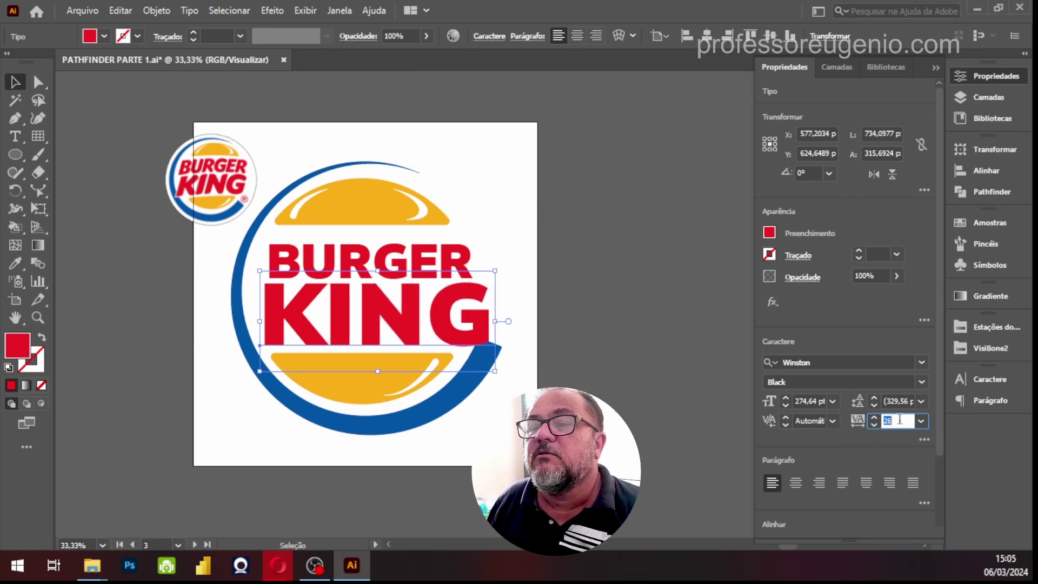
key("Up")
key("Up")
key("Up")
key("Up")
key("Up")
key("Up")
key("Up")
key("Up")
key("Up")
key("Up")
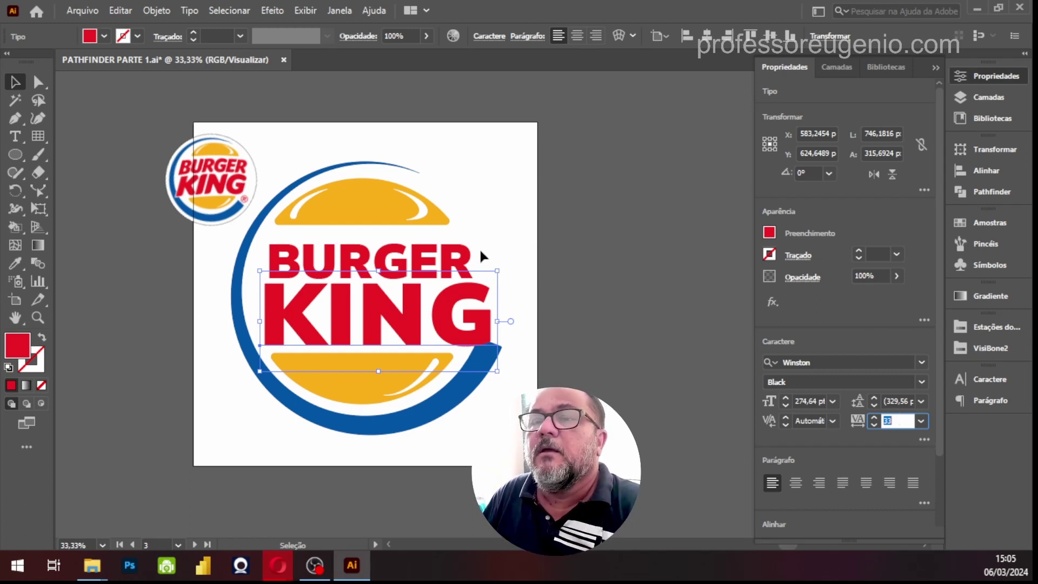
Step: Enlarge the word BURGER to about the width of KING and examine the lettering in the reference logo up close
left_click(460, 257)
left_click_drag(474, 237, 491, 232)
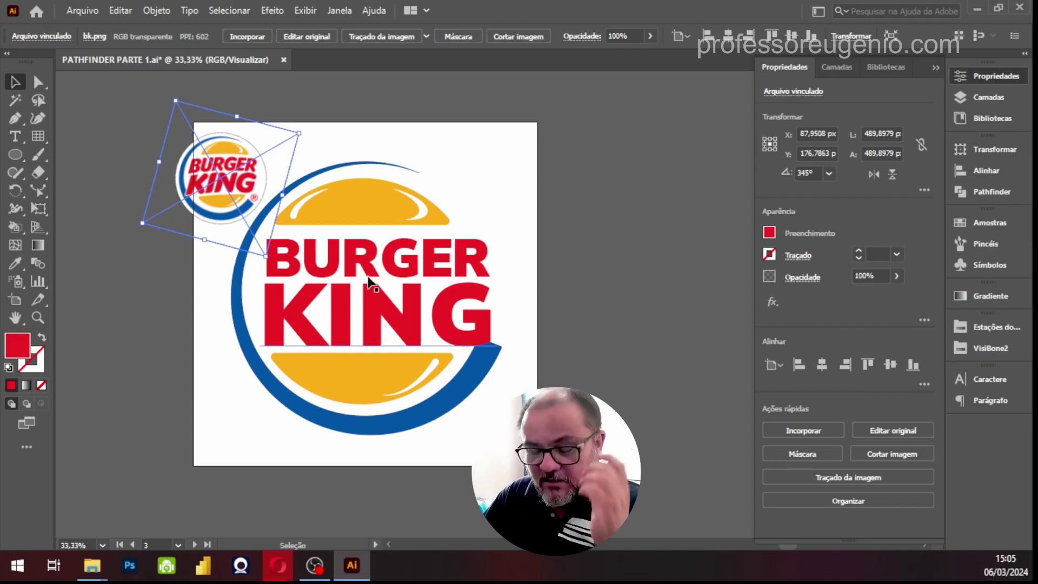
key("z")
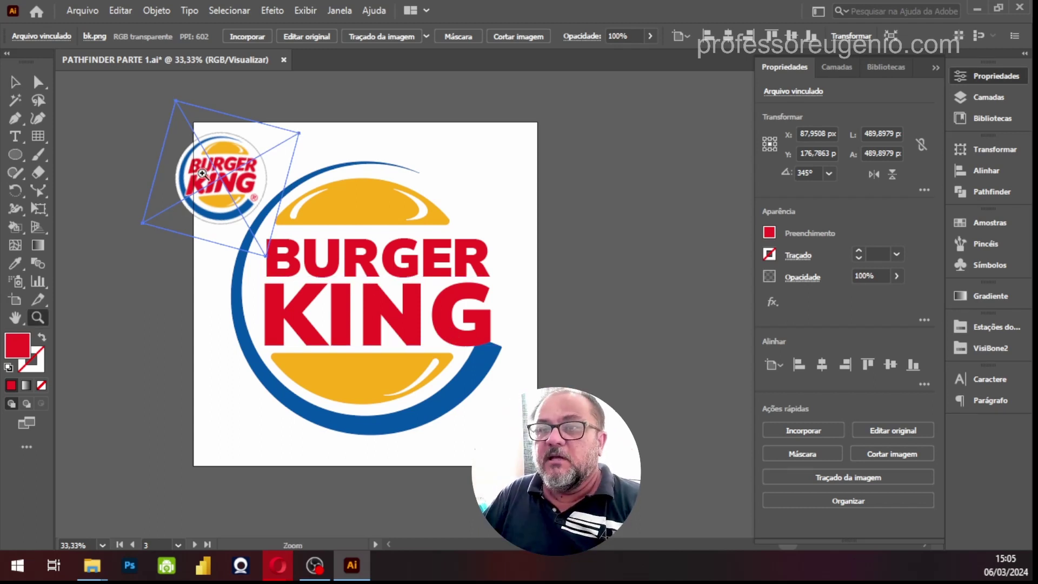
left_click_drag(203, 173, 423, 173)
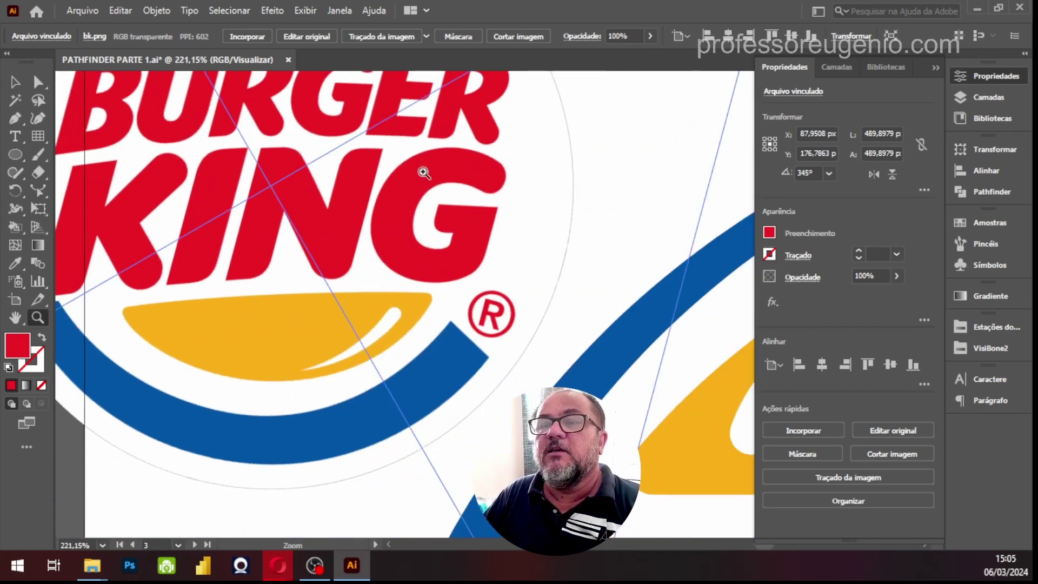
left_click_drag(162, 204, 360, 309)
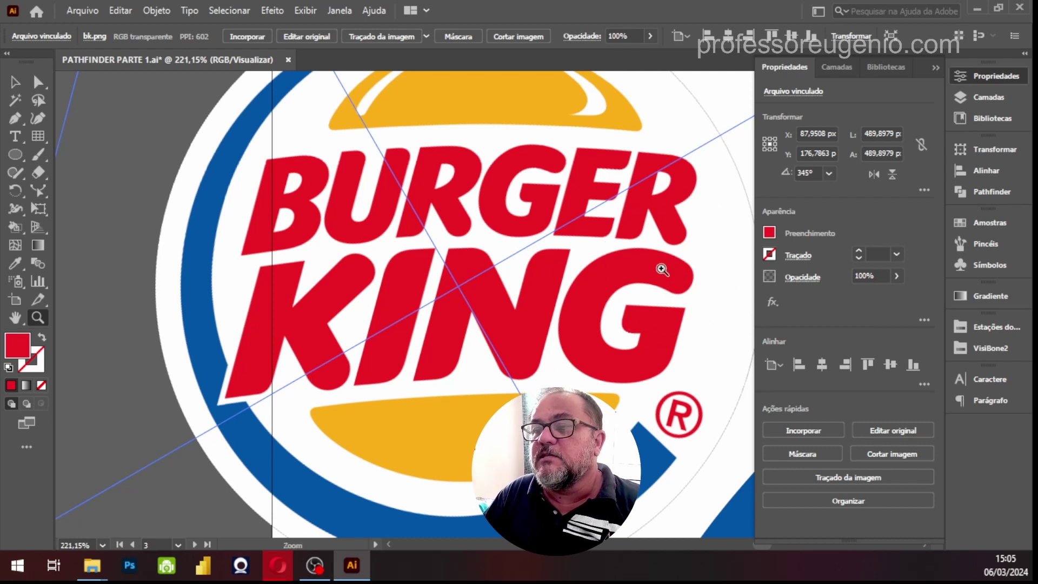
scroll(352, 232, "down", 5)
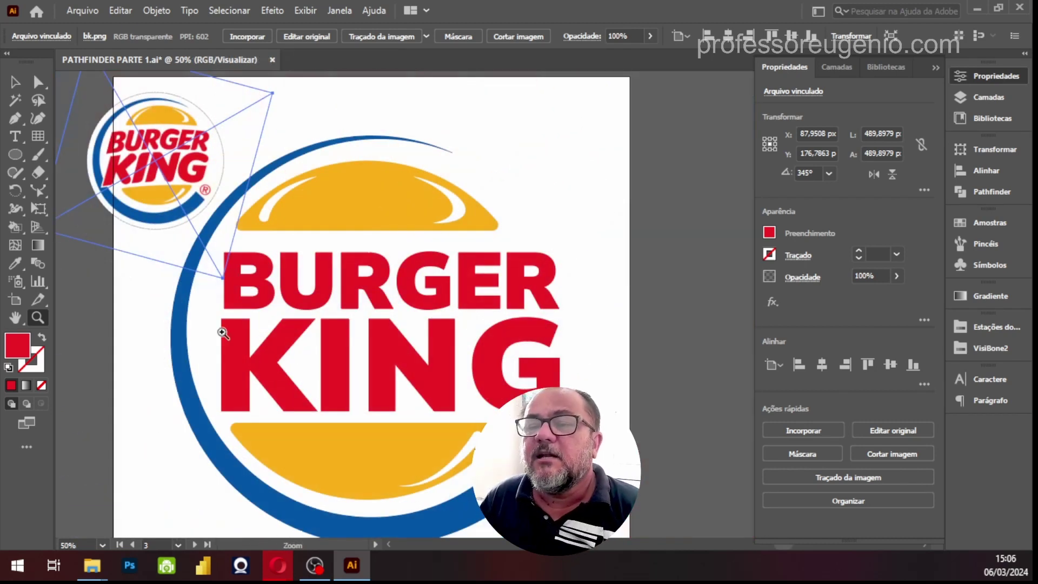
key("v")
left_click(122, 403)
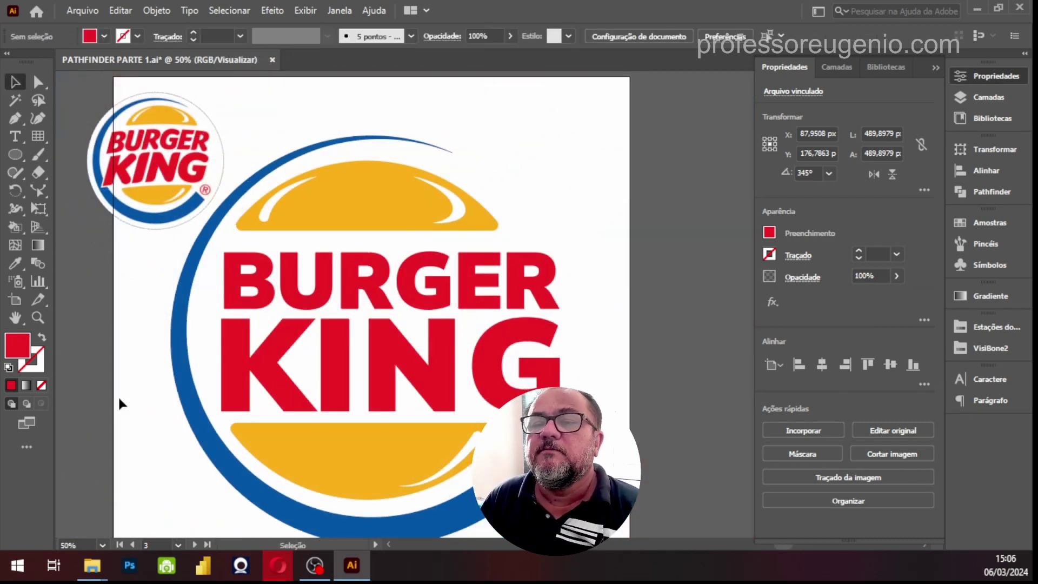
Step: Convert the KING text to outlines and deselect it
left_click(297, 400)
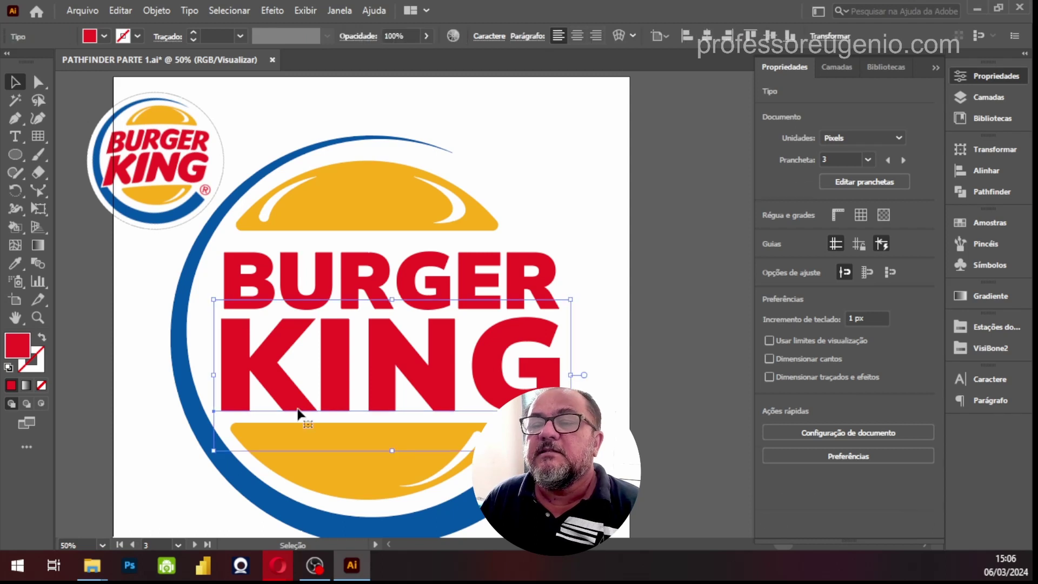
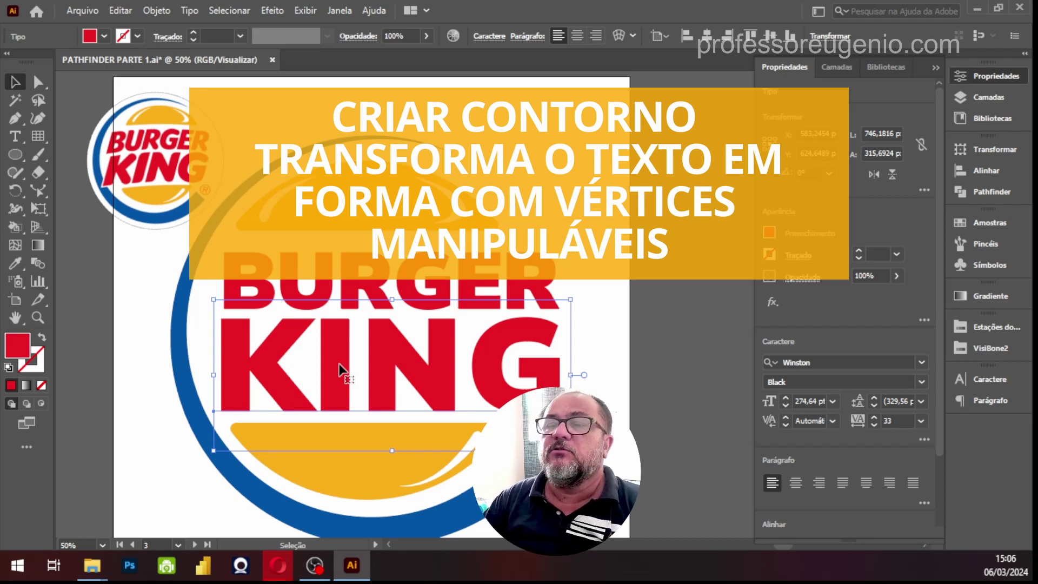
right_click(340, 369)
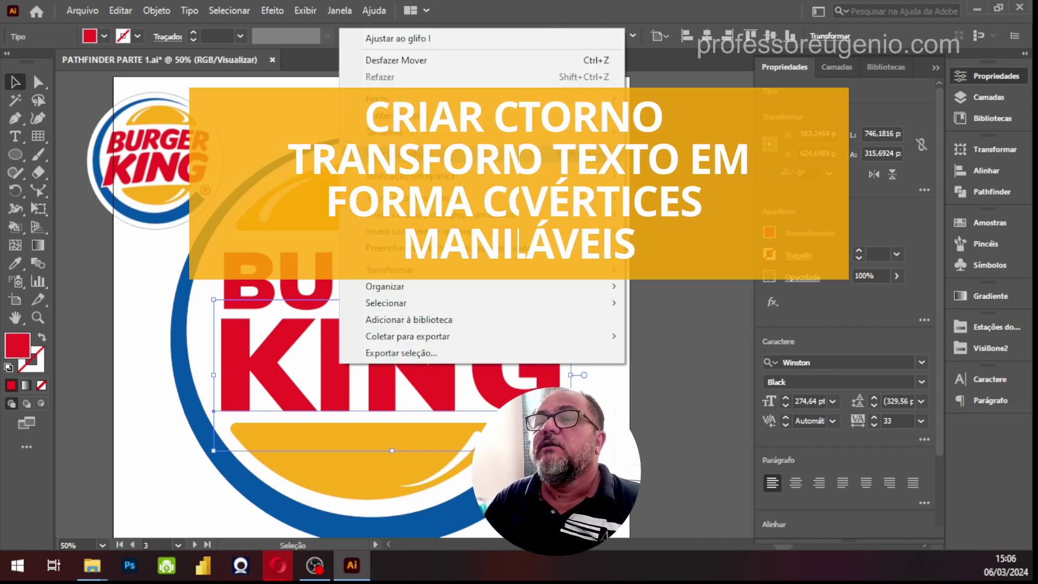
left_click(400, 156)
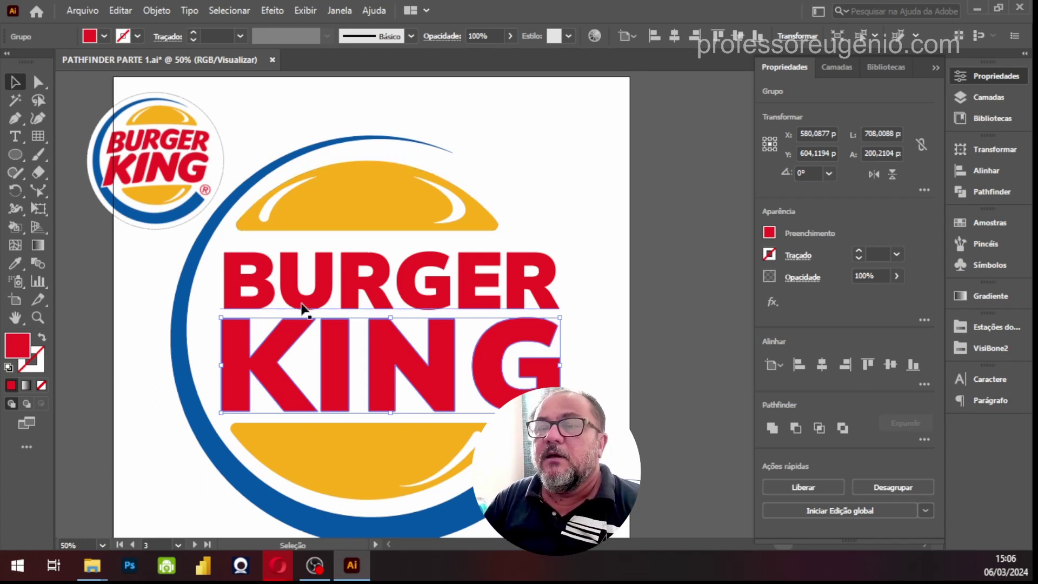
left_click(136, 354)
Step: Isolate the letter K within the outlined KING group and round its corners to about 25.7 px
double_click(237, 367)
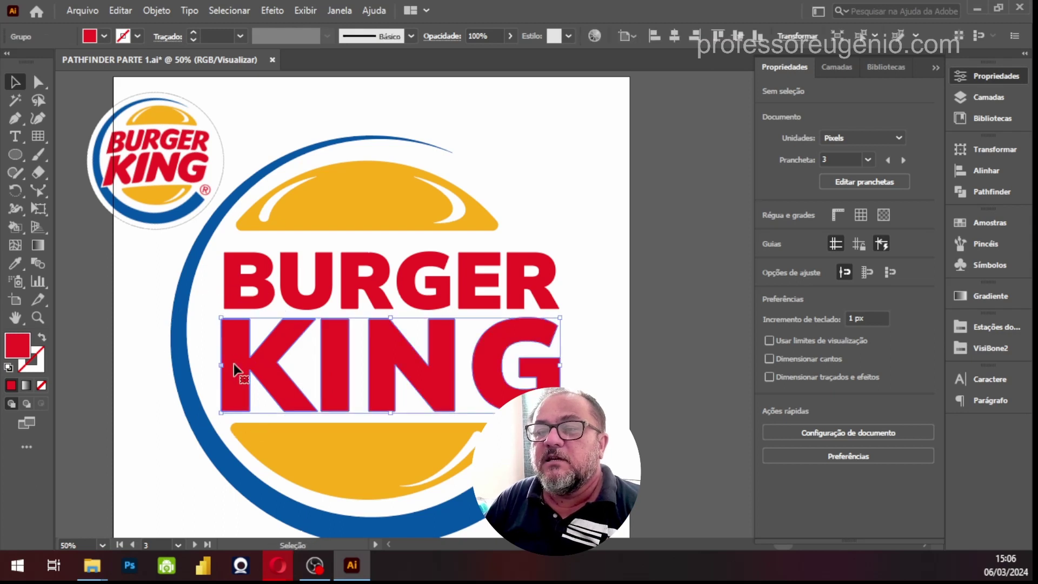
left_click(285, 361)
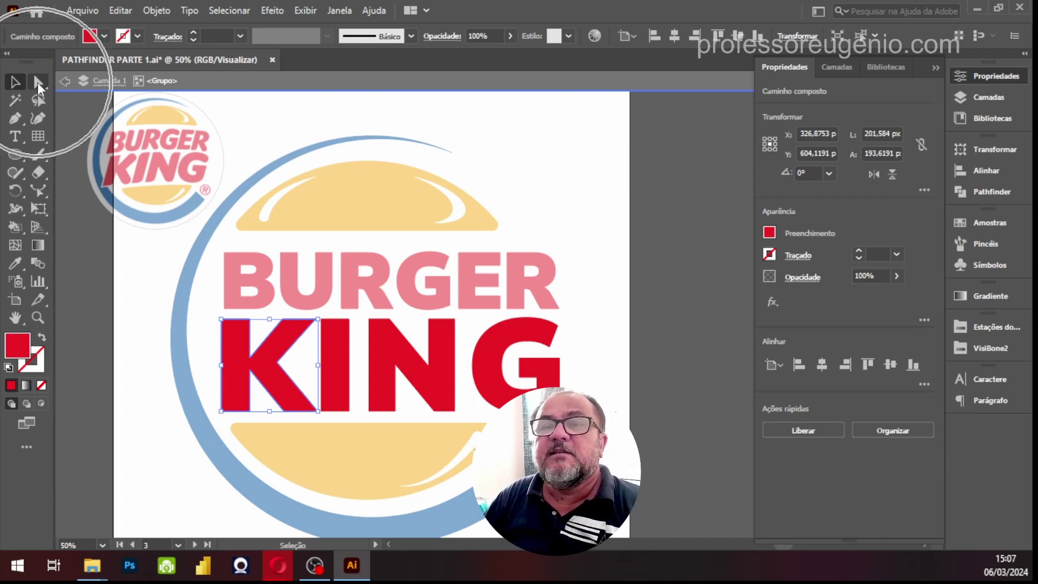
left_click(37, 82)
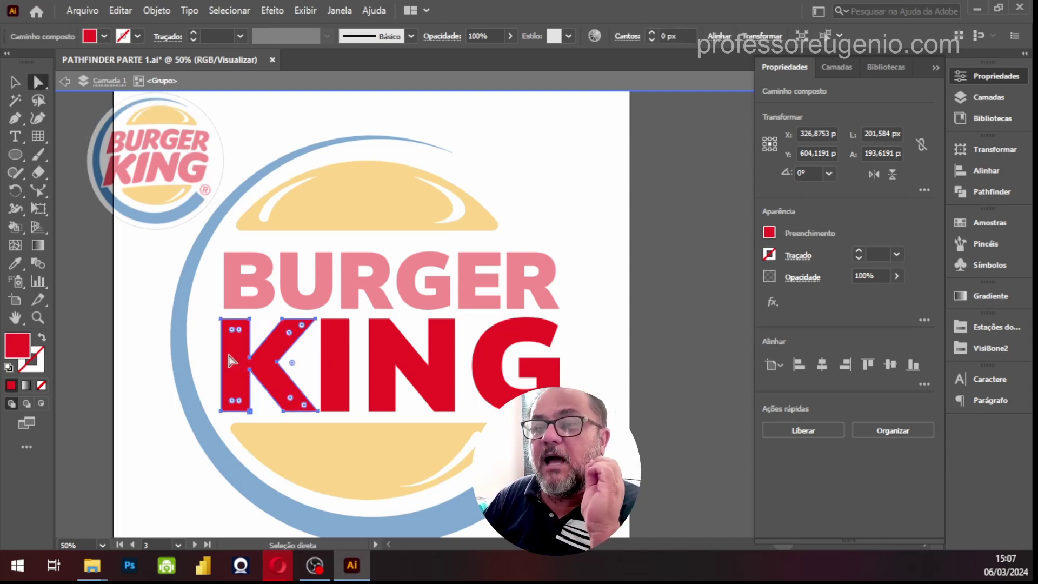
key("ctrl+plus")
key("ctrl+plus")
key("ctrl+plus")
key("ctrl+plus")
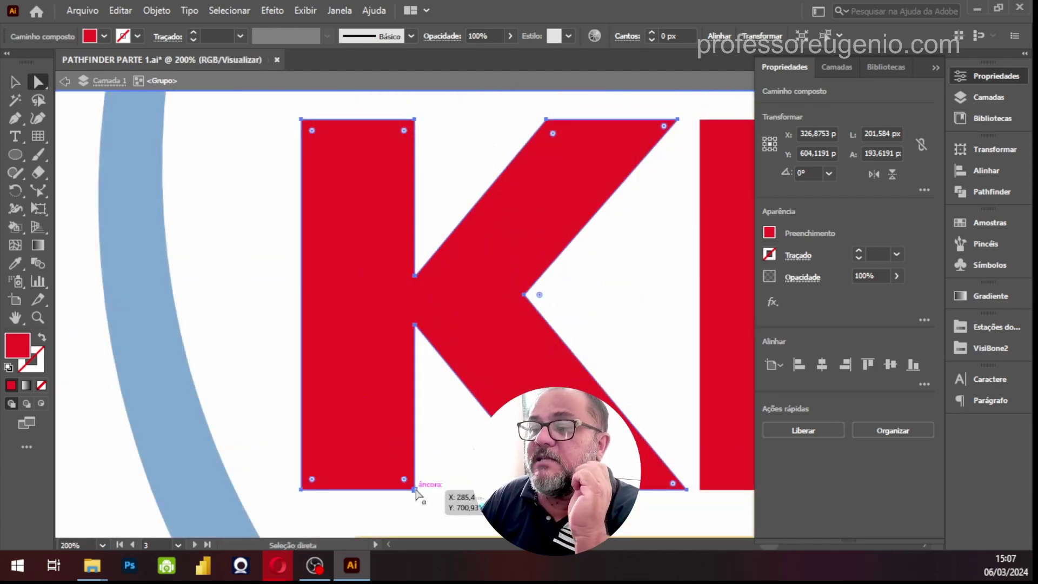
left_click(406, 484, "ctrl")
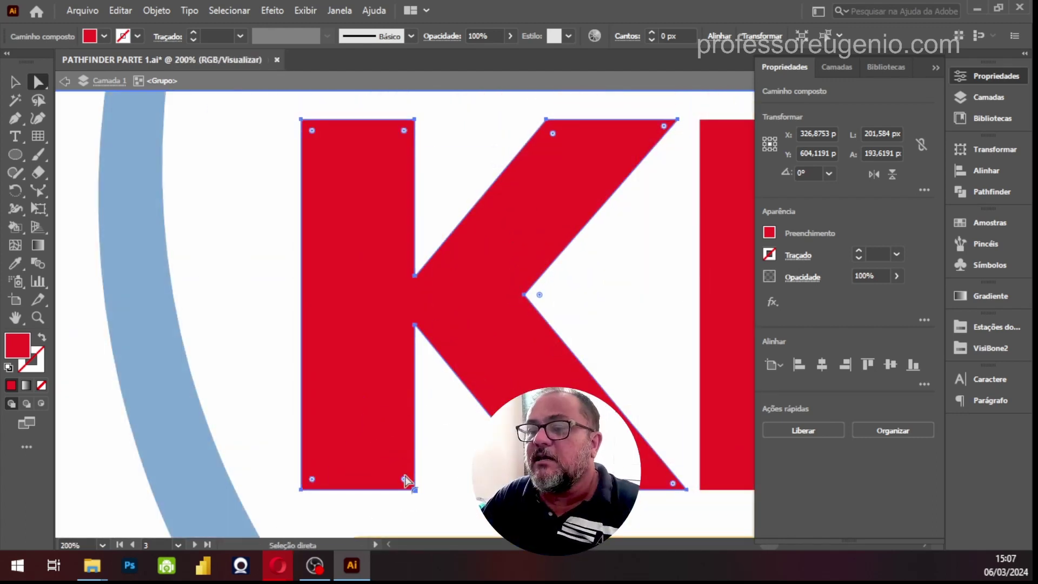
scroll(406, 480, "down", 2)
scroll(406, 480, "right", 3)
left_click_drag(329, 439, 294, 390)
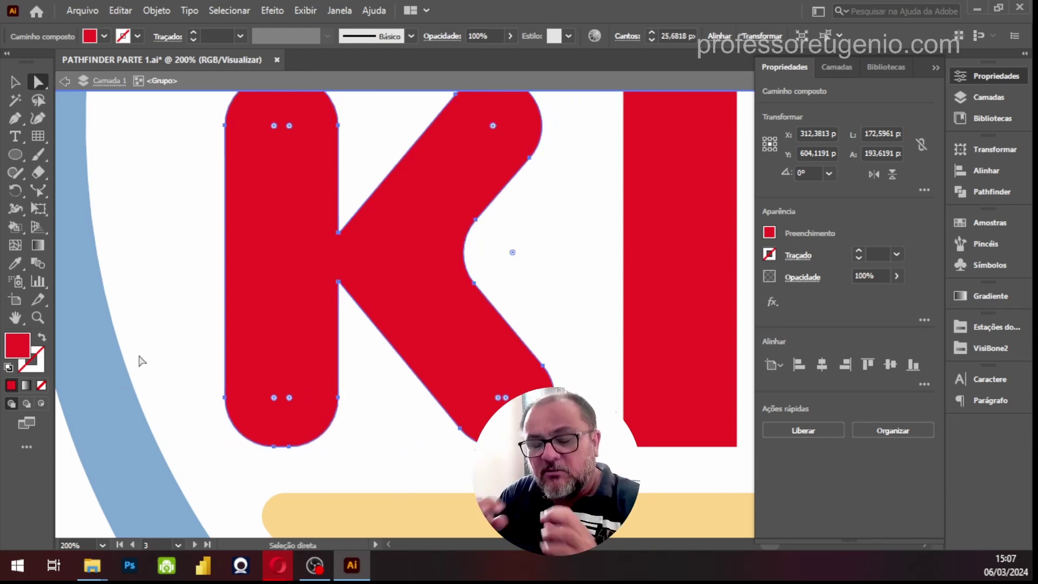
Step: Undo the K's uniform rounding, and round only the stem's lower right corner to about 40.5 px and the upper arm's top left corner to about 41 px
key("ctrl+z")
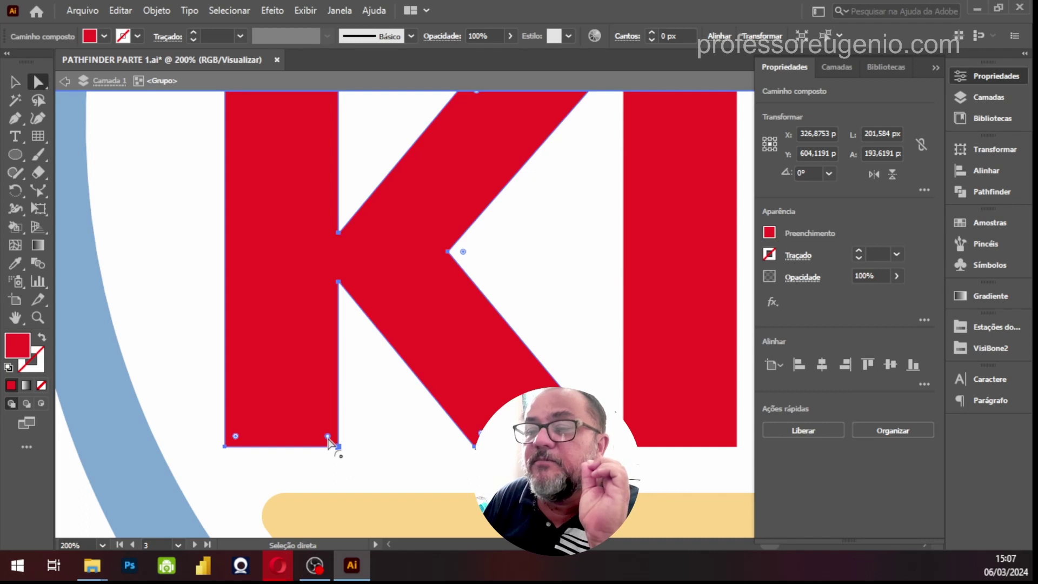
left_click_drag(327, 436, 268, 363)
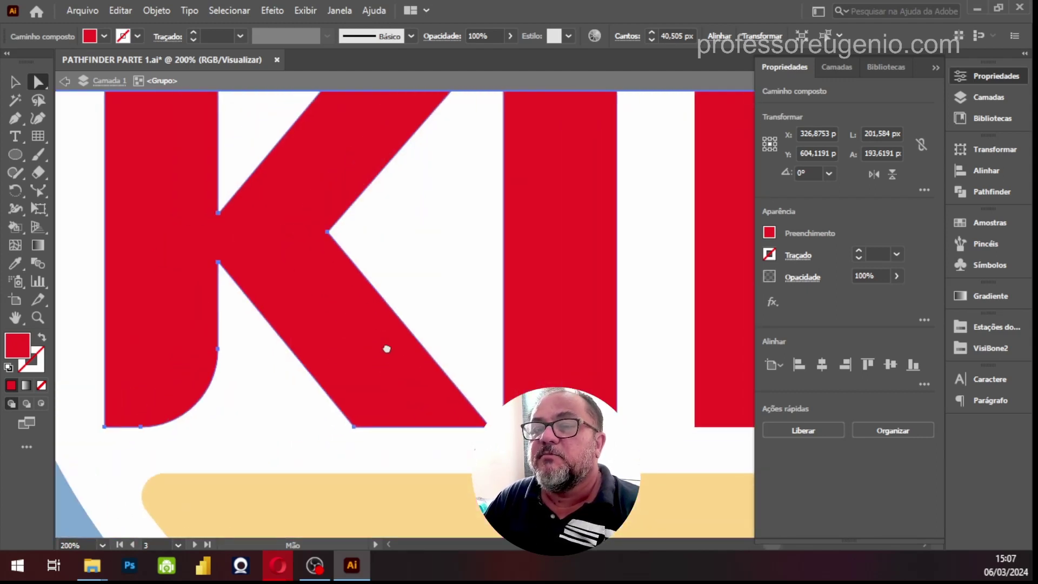
left_click(38, 82)
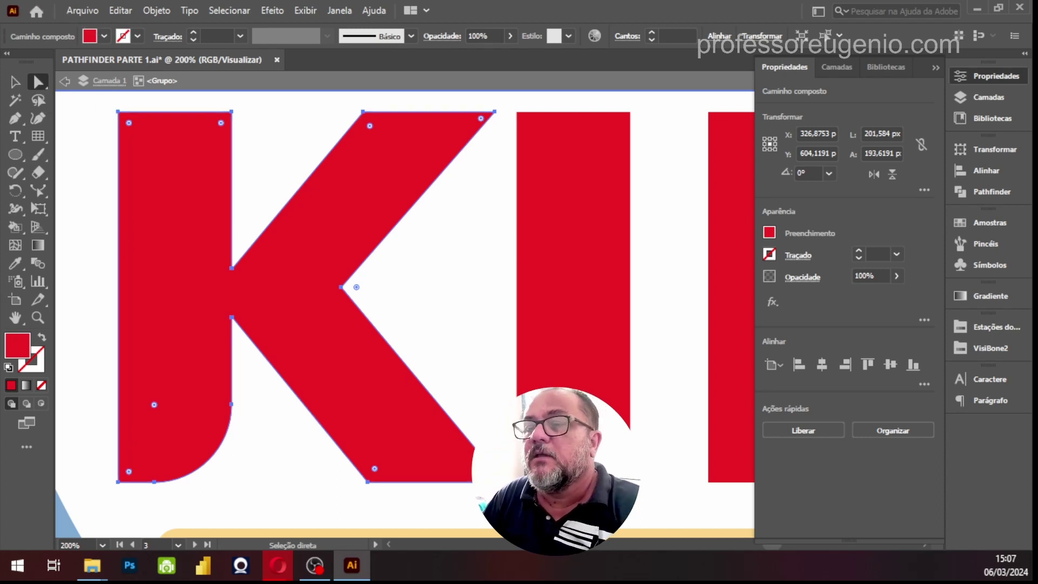
left_click(370, 127)
left_click_drag(371, 127, 435, 187)
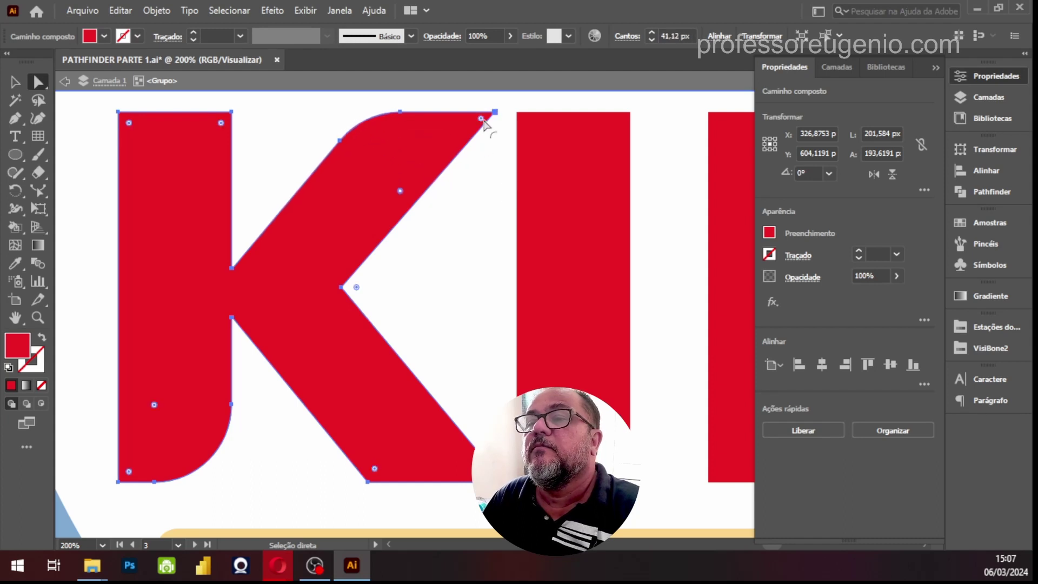
left_click_drag(482, 123, 420, 153)
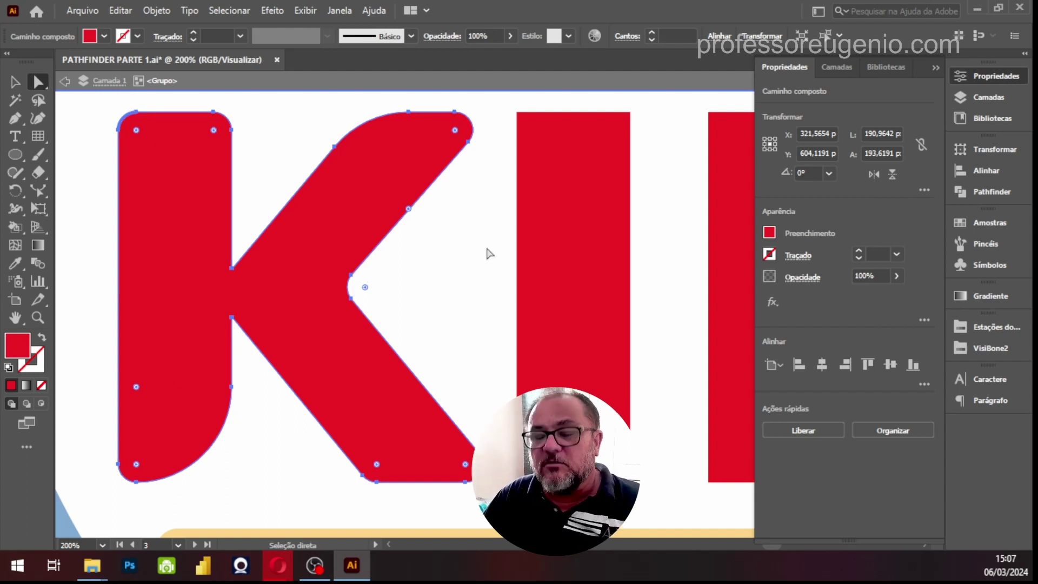
key("ctrl+z")
key("ctrl+z")
key("ctrl+z")
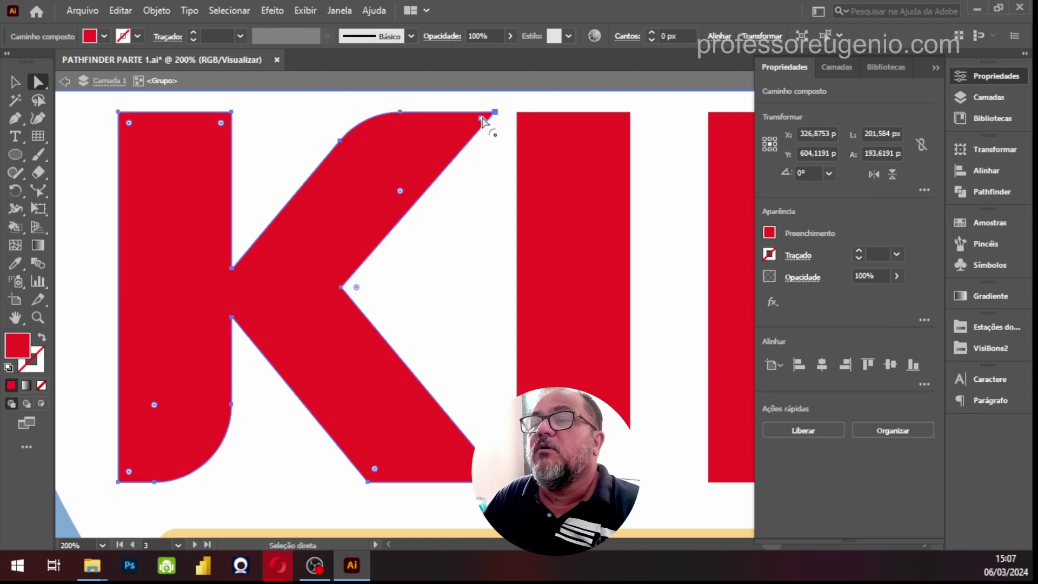
Step: Round the outer corner of the K's upper arm and both end corners of its lower leg, the leg's inner corner to about 39 px
left_click_drag(481, 118, 426, 149)
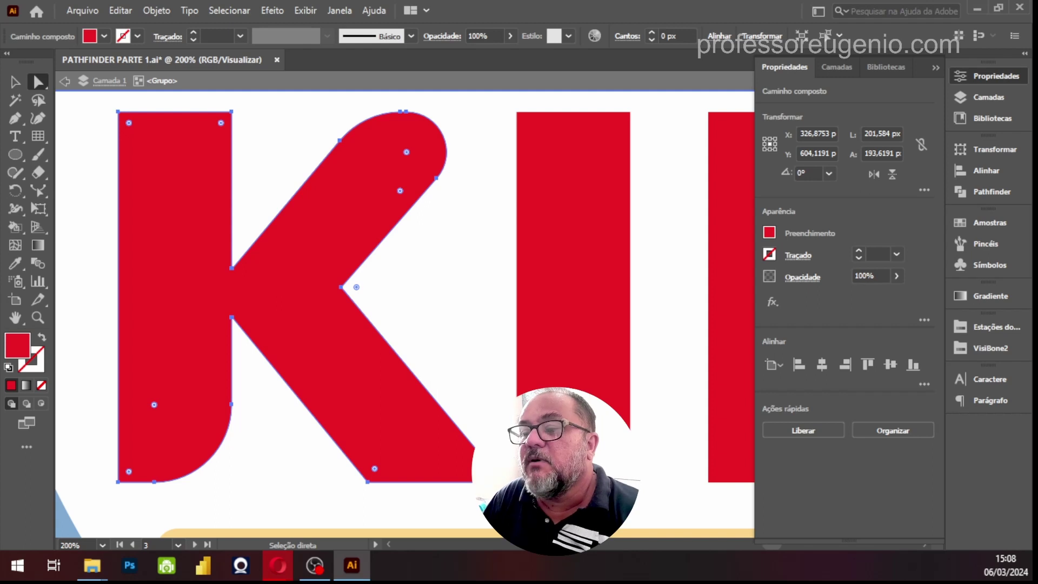
left_click_drag(463, 469, 421, 438)
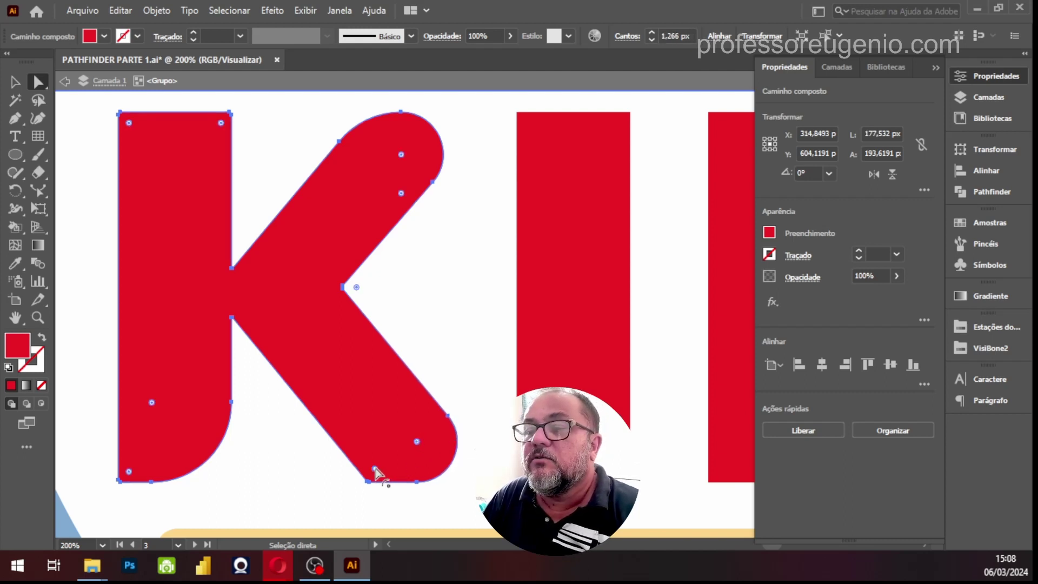
left_click_drag(375, 469, 242, 366)
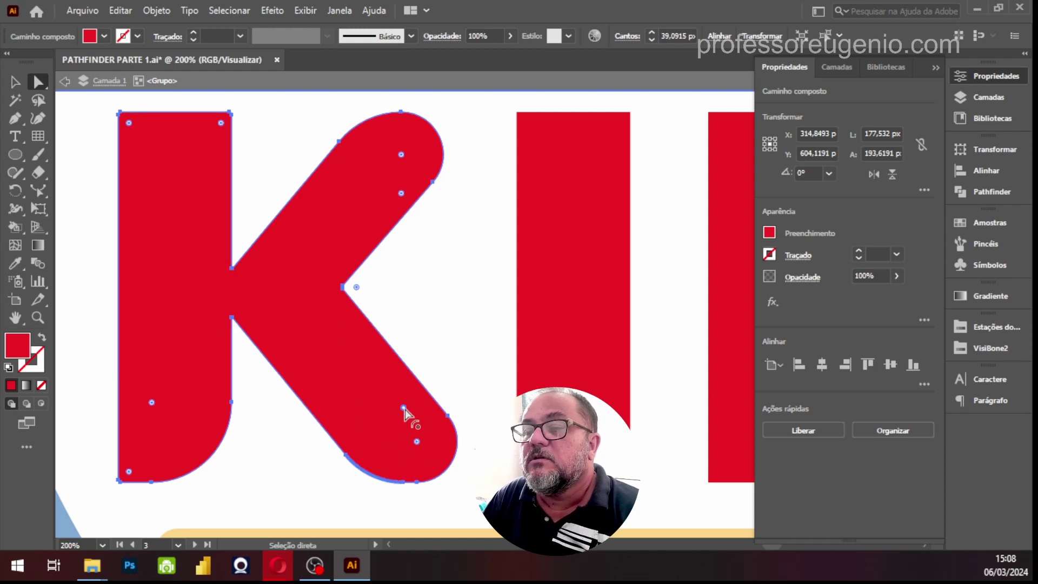
left_click_drag(404, 408, 412, 432)
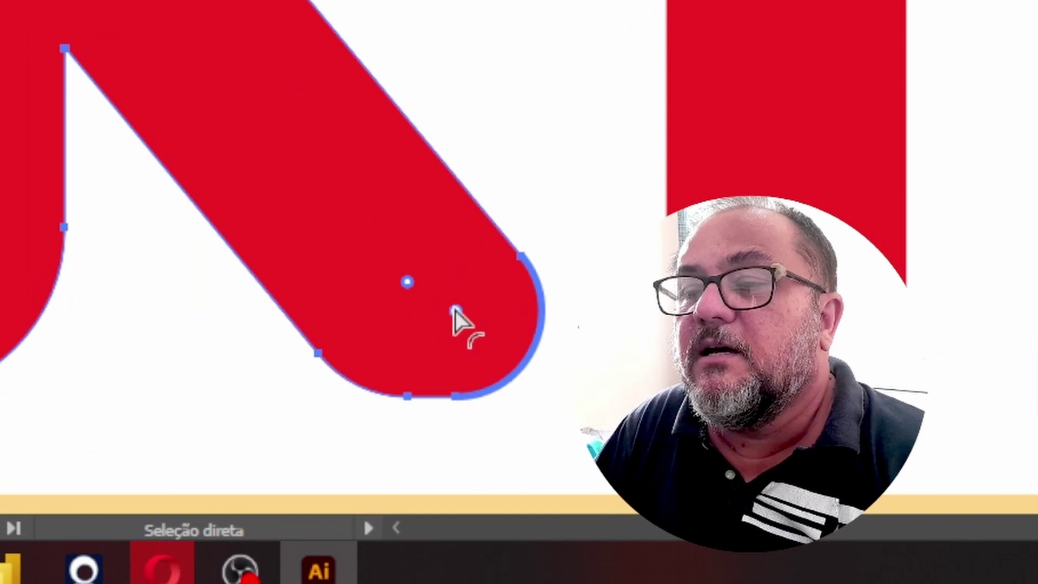
left_click_drag(455, 311, 440, 287)
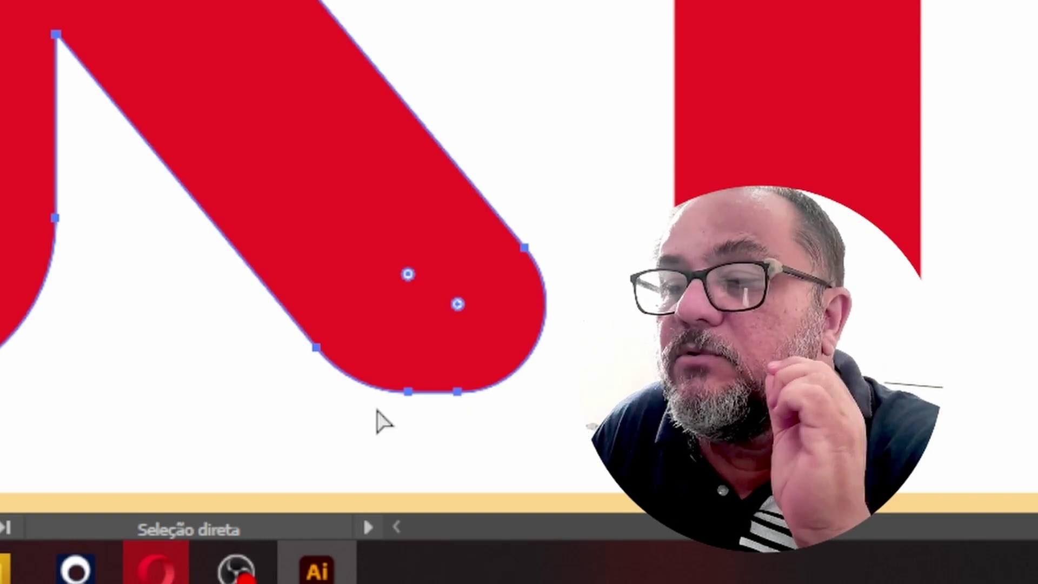
Step: Delete the two anchor points at the base of the K's lower leg and extend the neighbouring handles into a smooth round tip
left_click(457, 393)
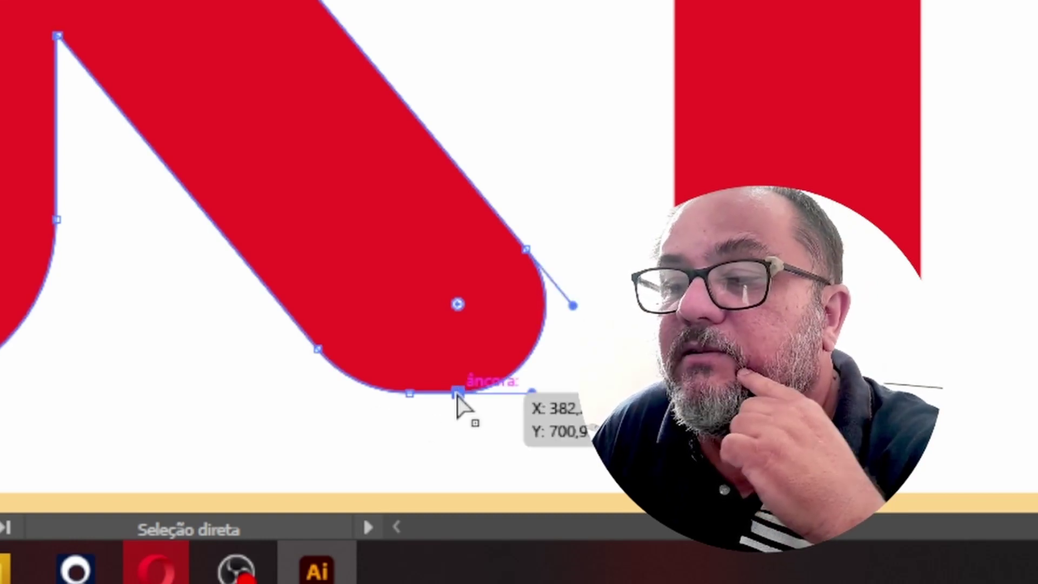
left_click(408, 391)
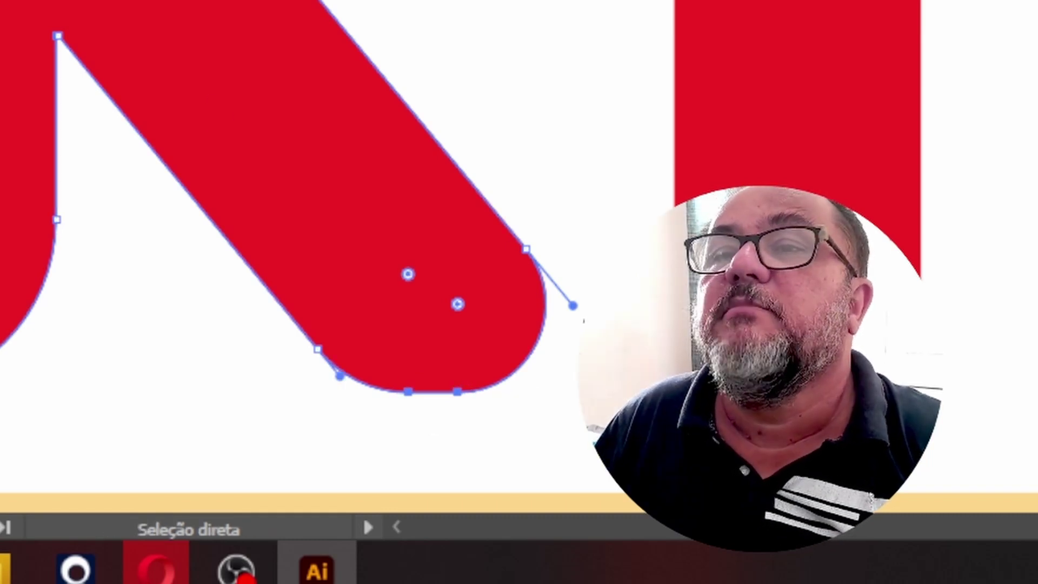
key("Delete")
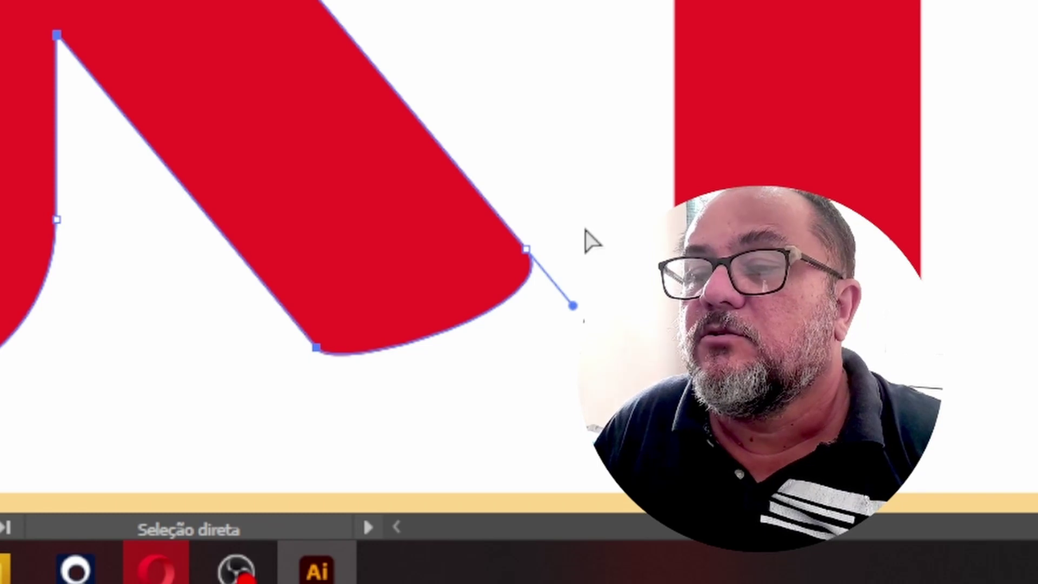
left_click_drag(575, 307, 601, 347)
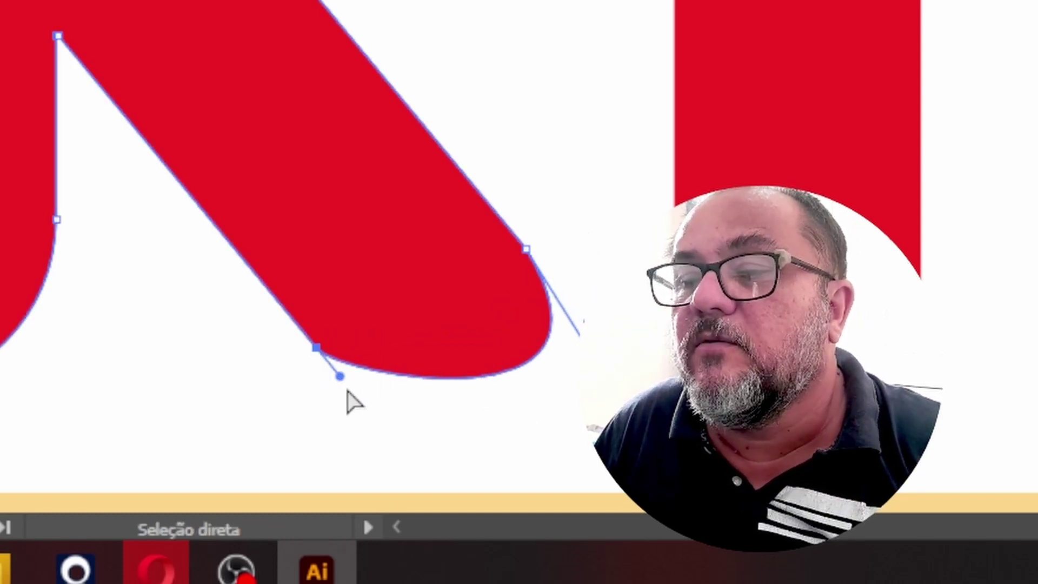
left_click_drag(340, 374, 411, 471)
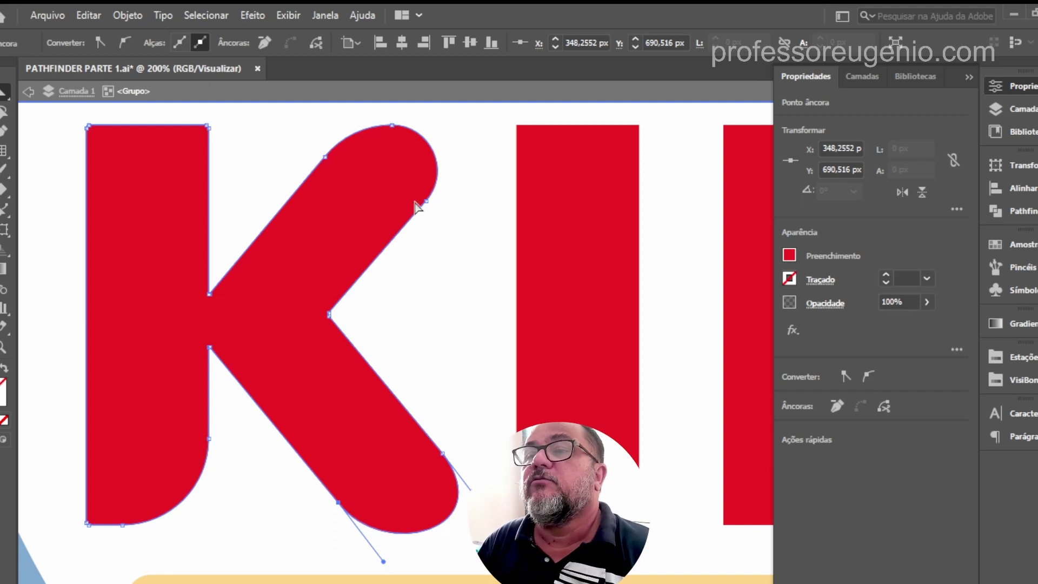
Step: Remove the anchor point atop the K's upper arm and lengthen the handles beside it into a round tip
left_click(393, 127)
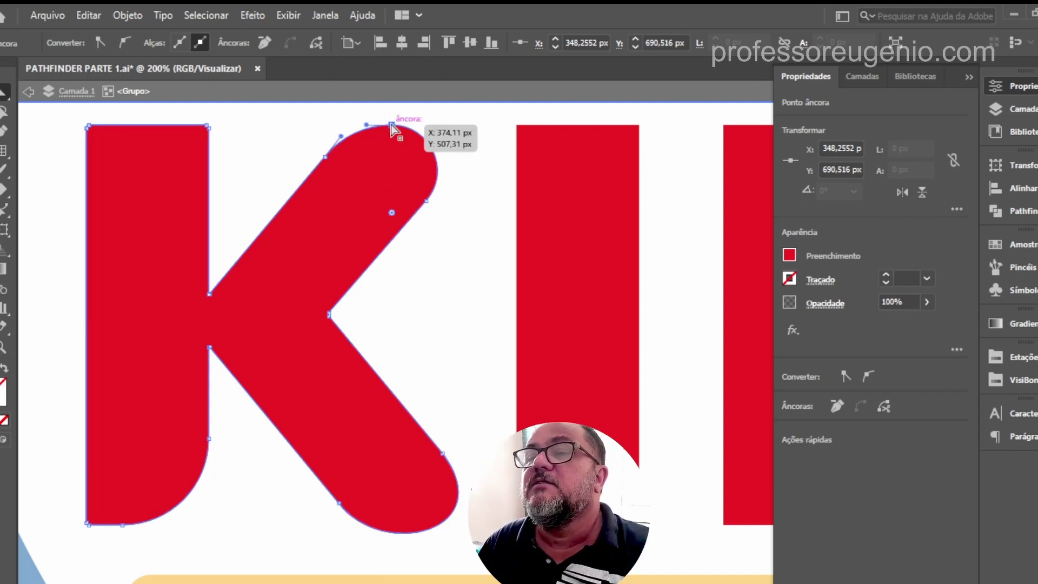
left_click(267, 43)
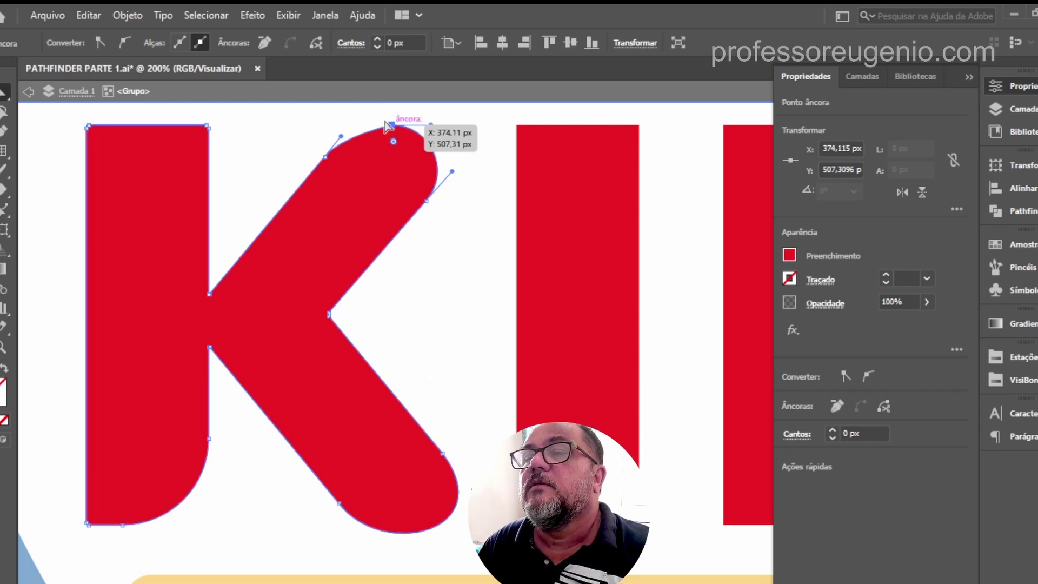
left_click(263, 44)
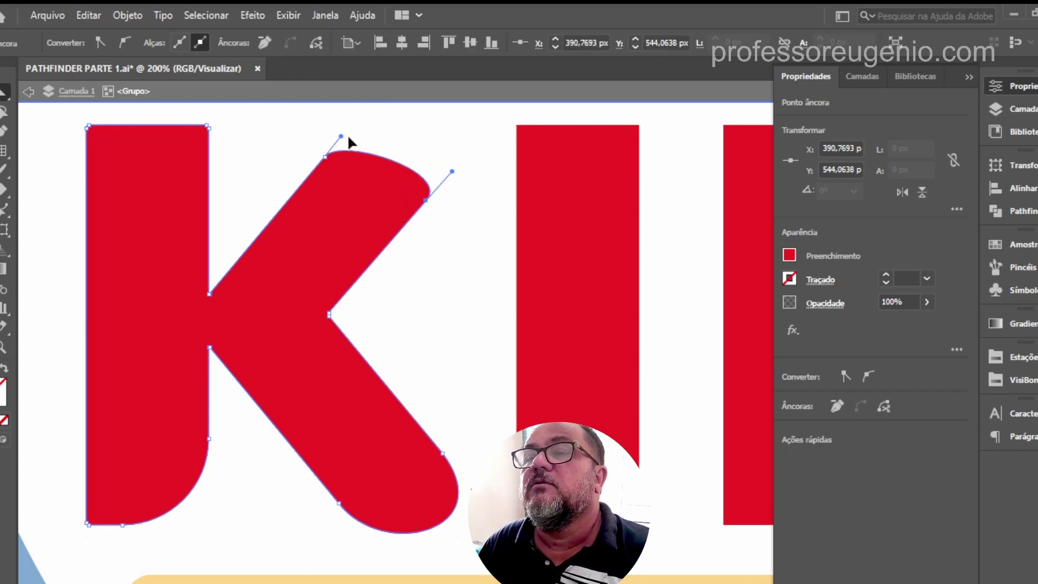
left_click_drag(342, 137, 359, 116)
left_click_drag(375, 95, 385, 235)
left_click_drag(452, 327, 458, 315)
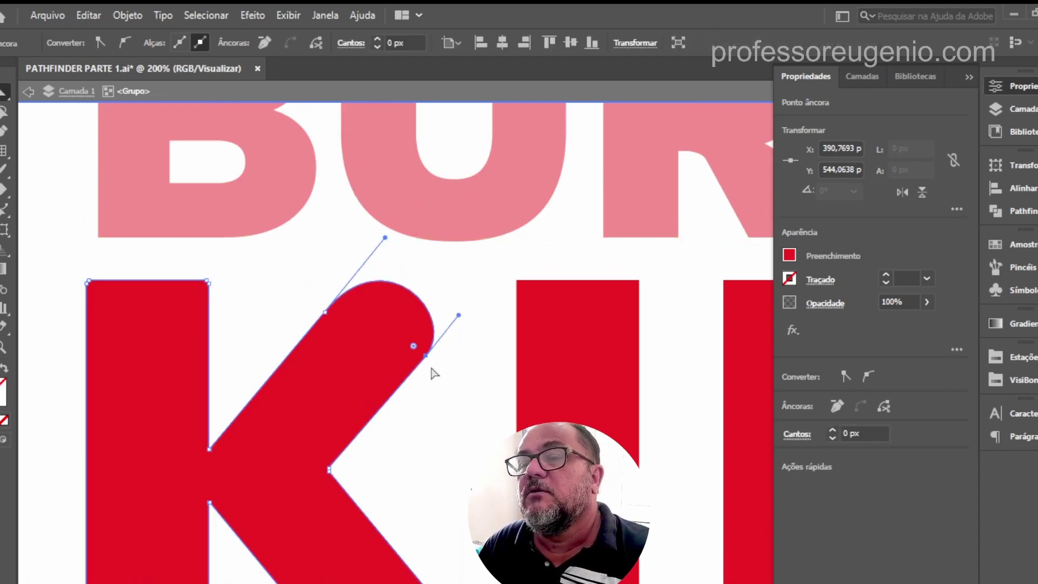
Step: Move the lower anchor of the K's upper arm tip slightly inward along the arm and lengthen its handle
left_click(426, 356)
left_click_drag(426, 357, 413, 373)
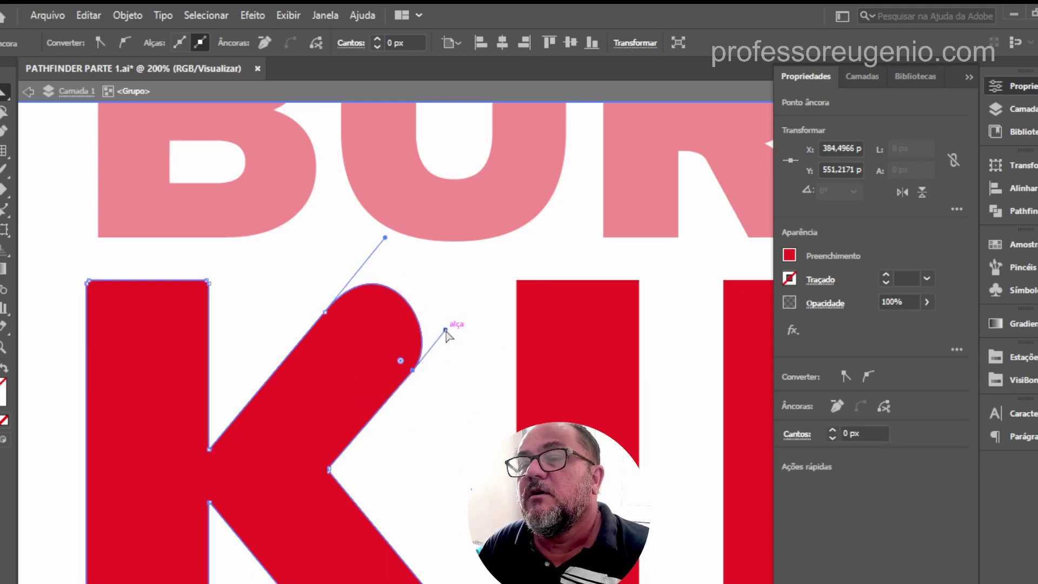
left_click_drag(445, 329, 470, 309)
Step: Select the outlined letter I in KING for corner editing
key("ctrl+0")
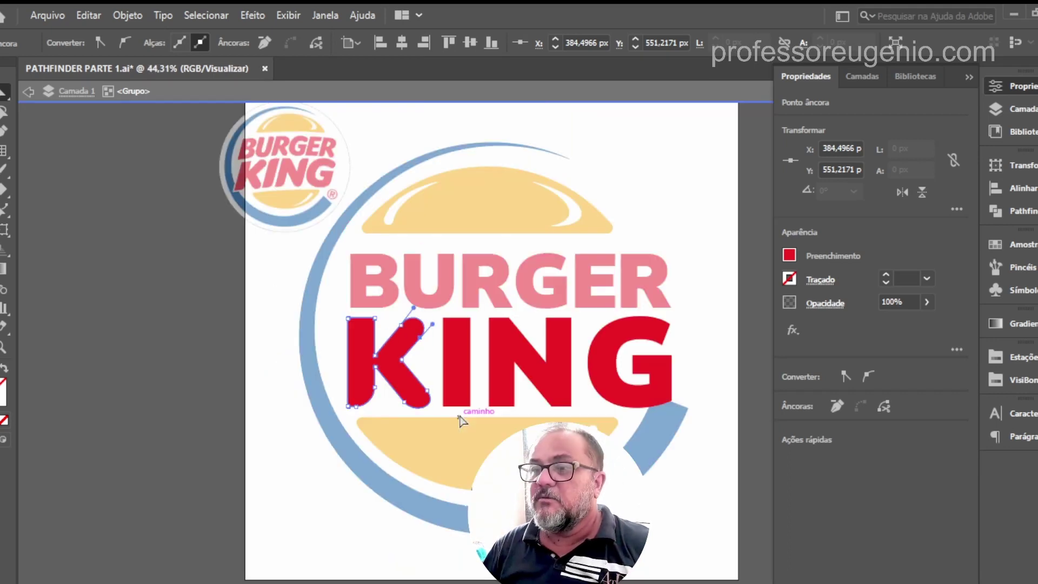
left_click(465, 371)
left_click_drag(456, 348, 324, 290)
scroll(313, 302, "up", 3)
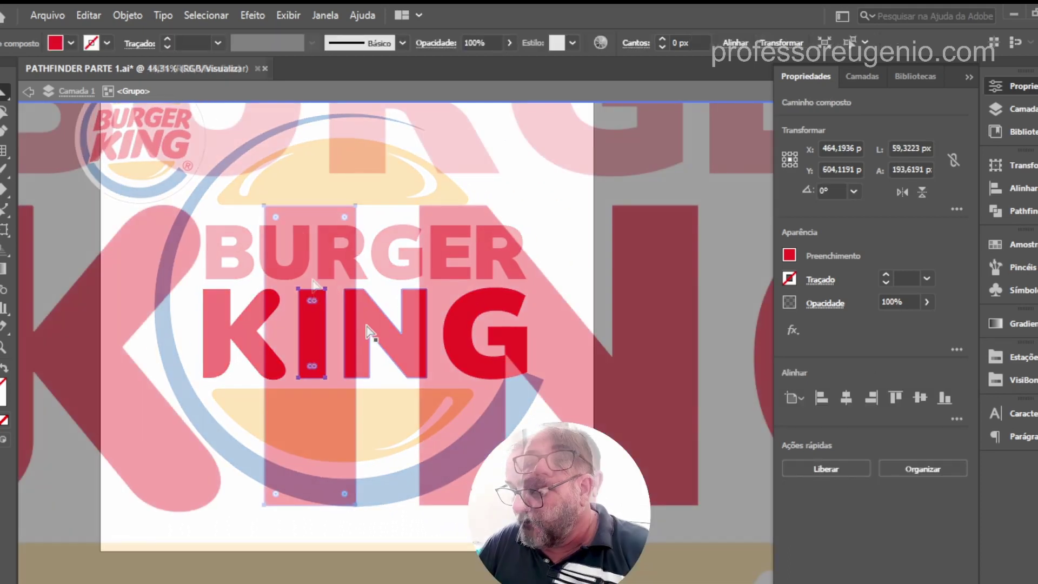
left_click(275, 219)
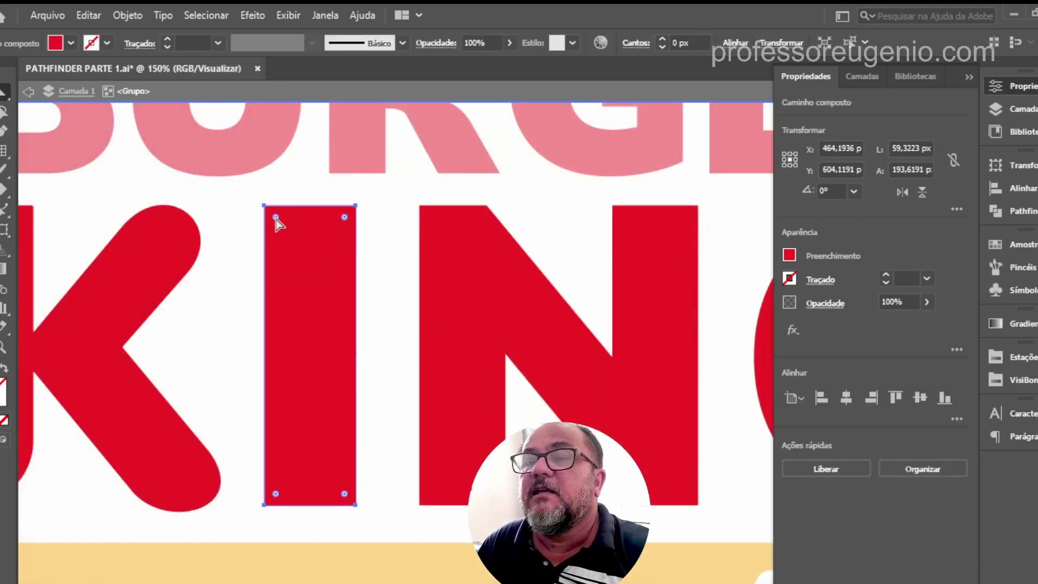
left_click(275, 219)
left_click_drag(276, 219, 320, 261)
key("ctrl+z")
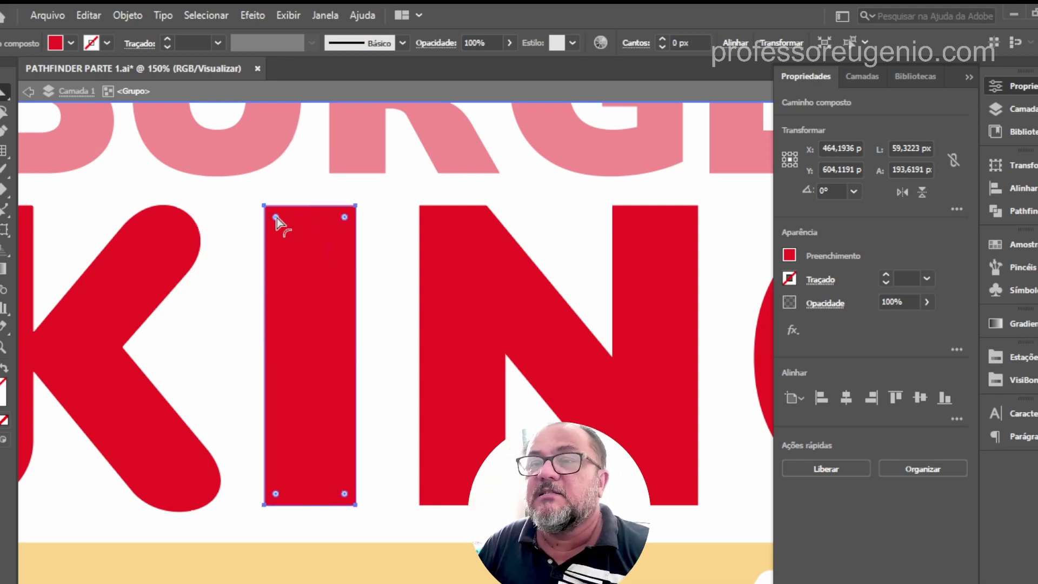
Step: Round only the top left and bottom right corners of the letter I to about 39.6 px
left_click(276, 219)
left_click(346, 505)
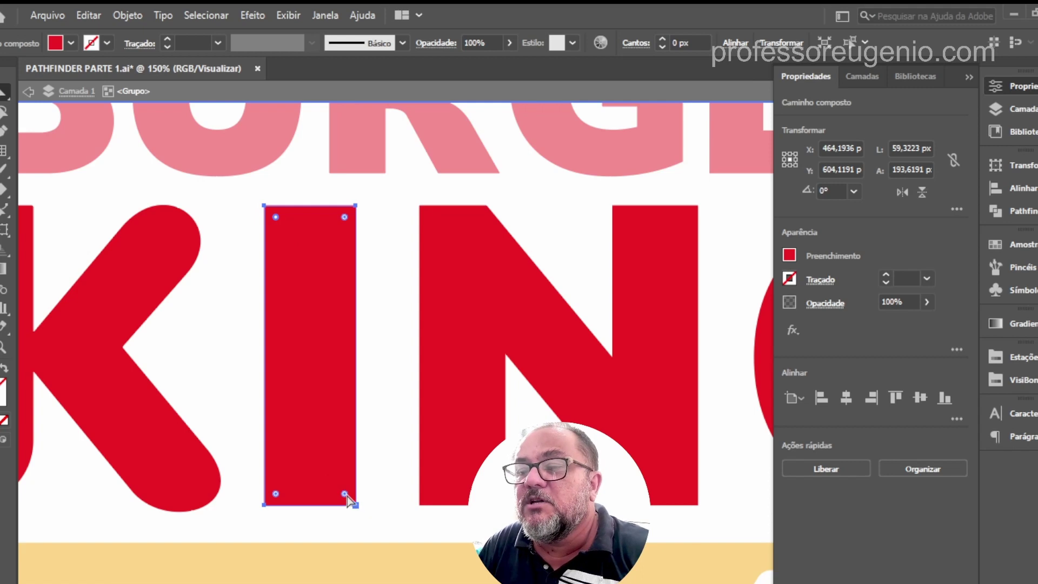
left_click_drag(347, 498, 315, 427)
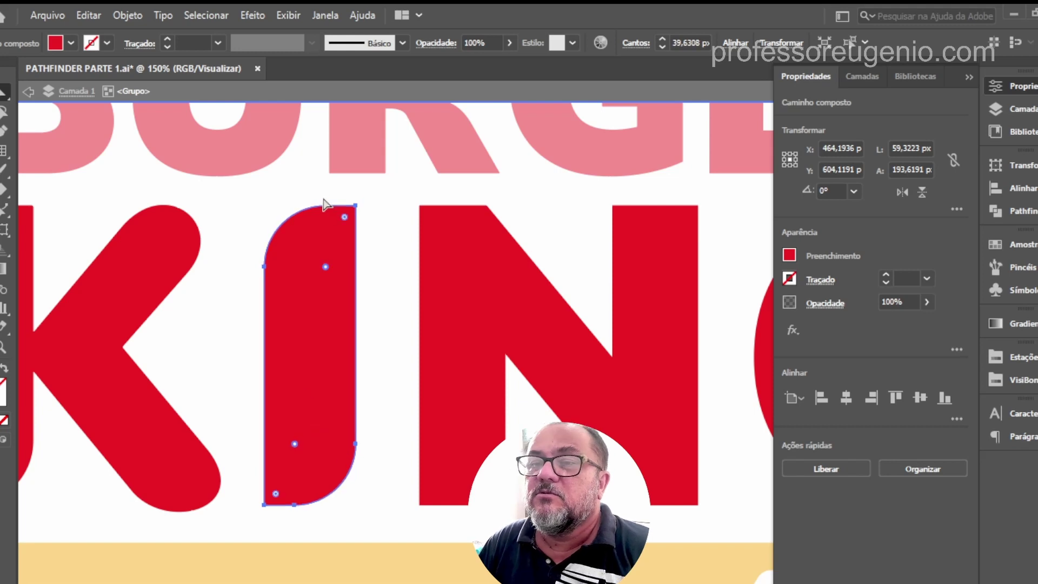
Step: Round the N's left stem lower right corner, the diagonal's upper corner and the foot at the lower right
left_click_drag(315, 187, 386, 357)
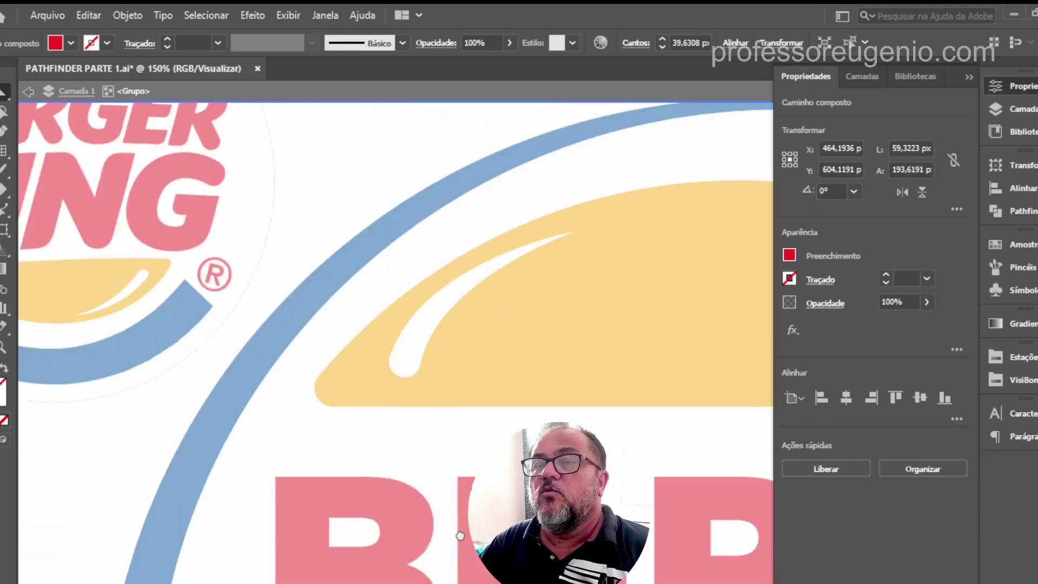
left_click_drag(307, 345, 457, 341)
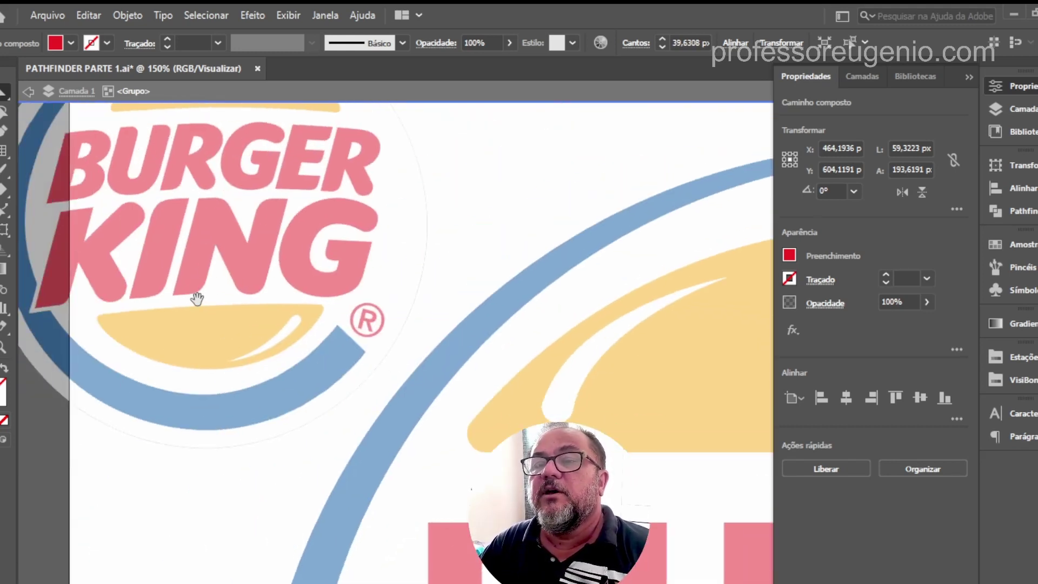
scroll(267, 352, "down", 10)
scroll(267, 352, "right", 10)
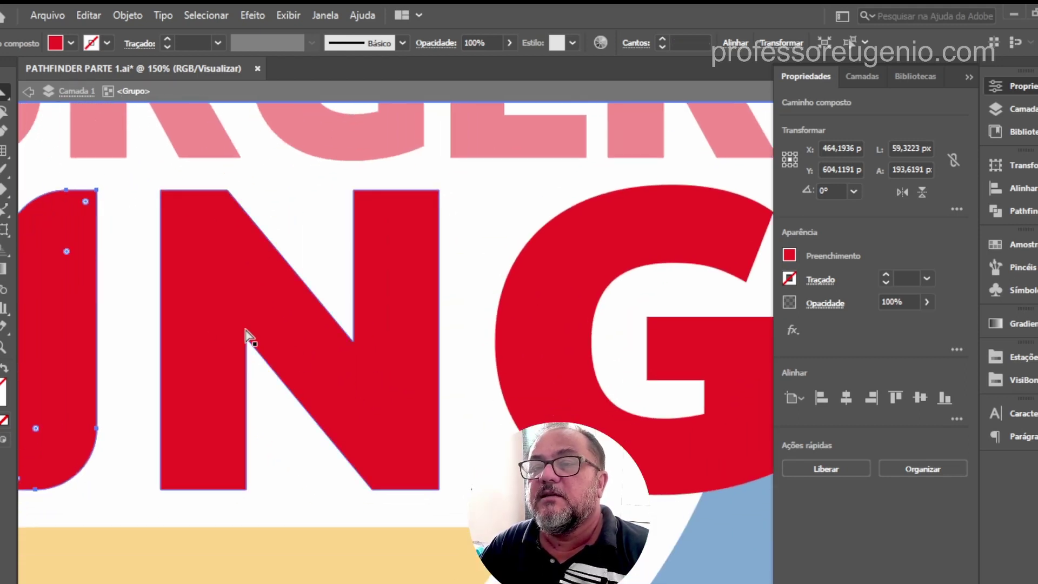
left_click(219, 274)
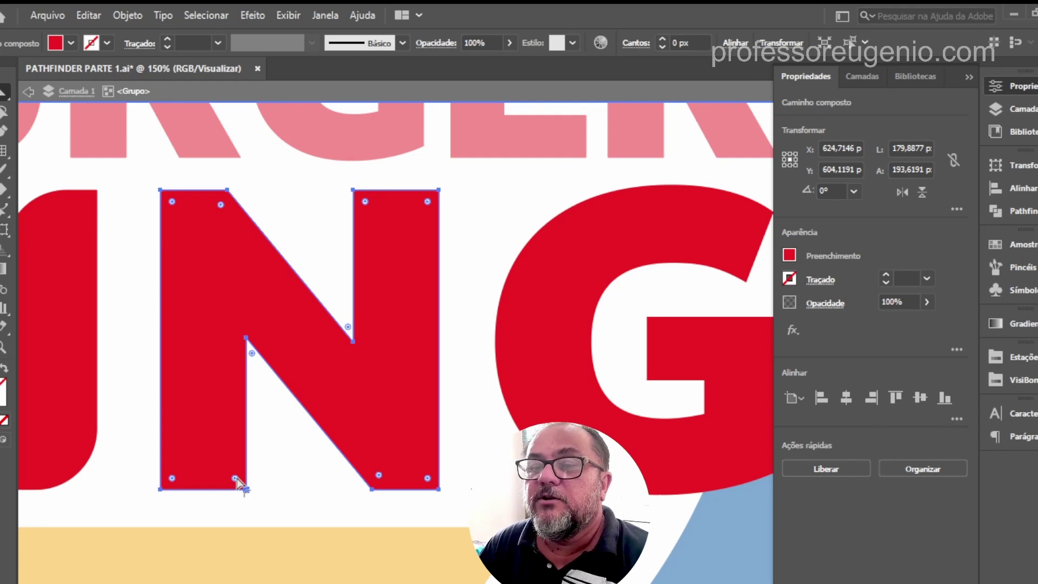
left_click_drag(236, 479, 222, 399)
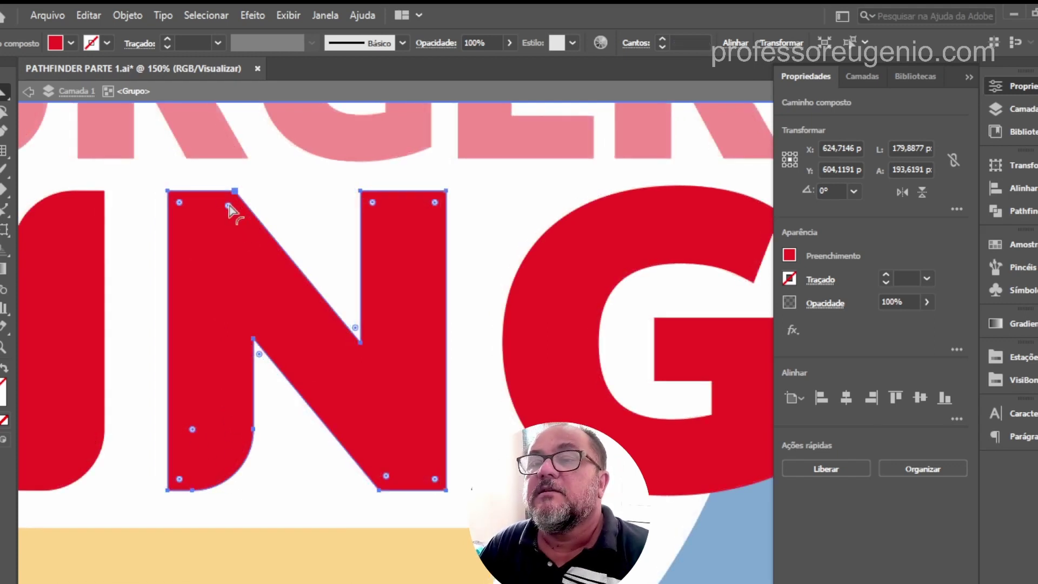
left_click(231, 209)
left_click_drag(229, 207, 299, 339)
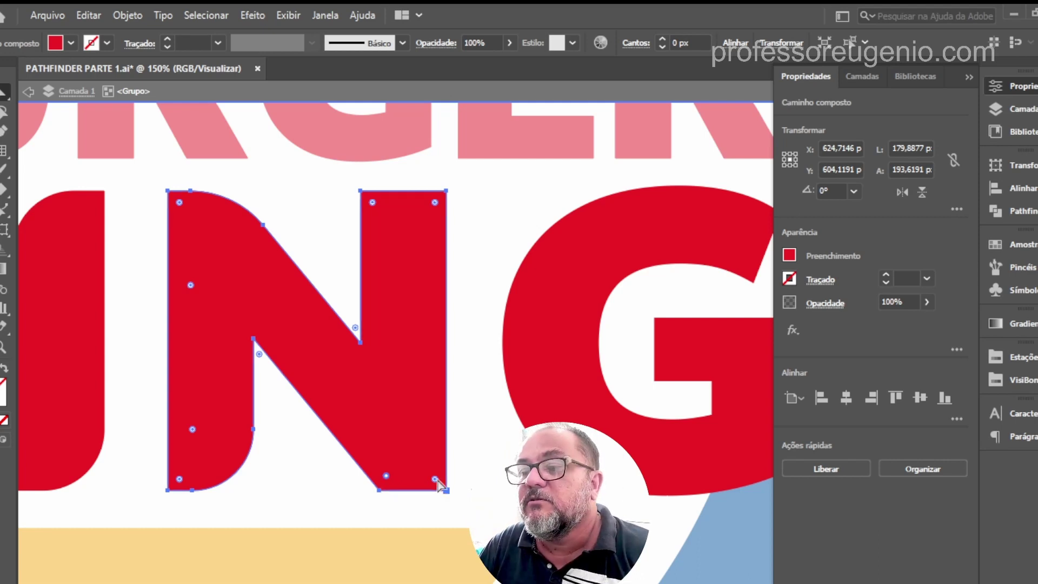
left_click_drag(437, 481, 421, 444)
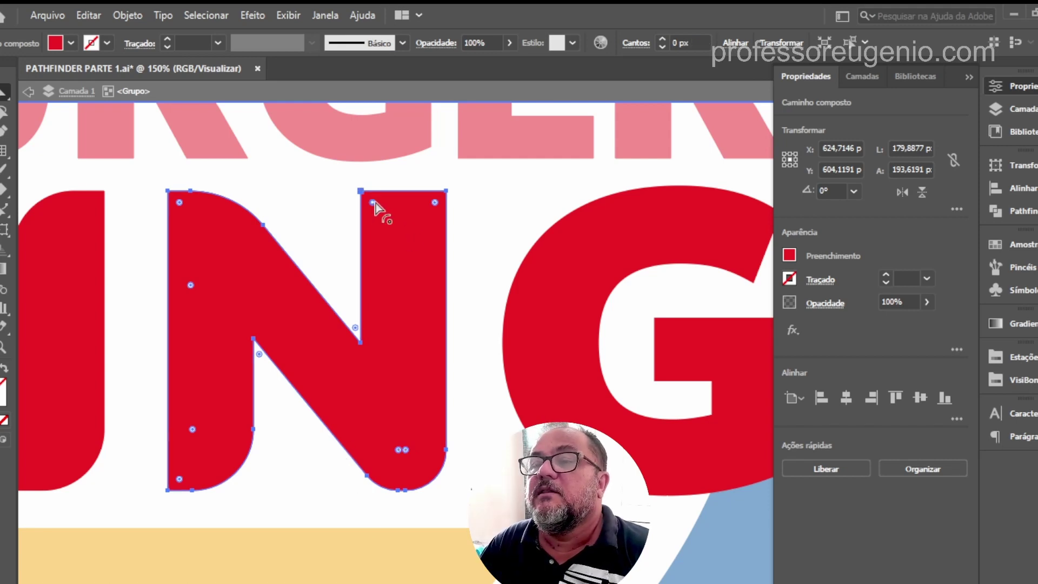
Step: Soften the N's corners to about 3.2 px, fully round the right stem's top left corner and square its top right at 0 px
left_click_drag(378, 209, 401, 250)
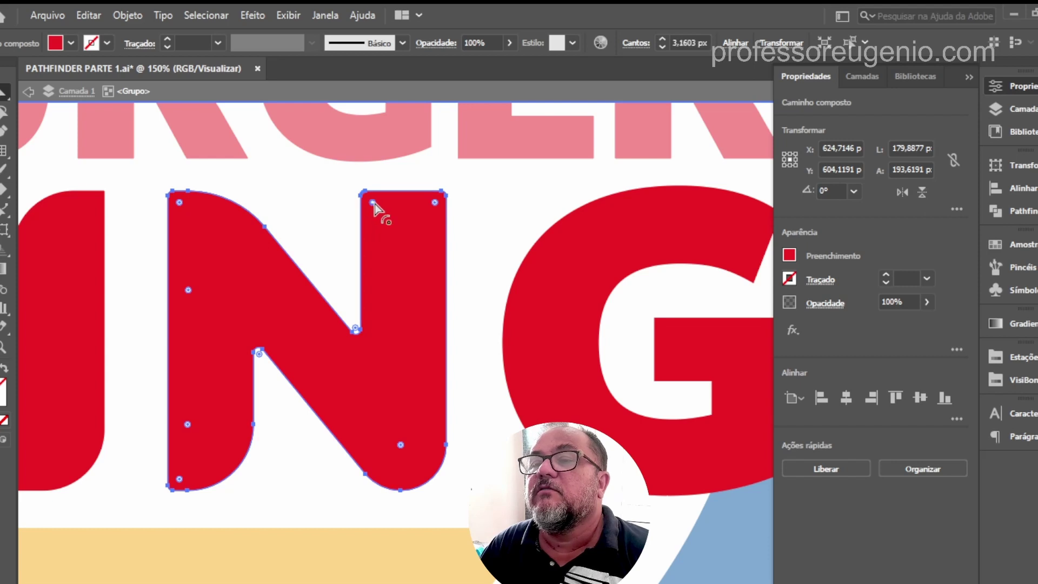
left_click_drag(372, 205, 405, 267)
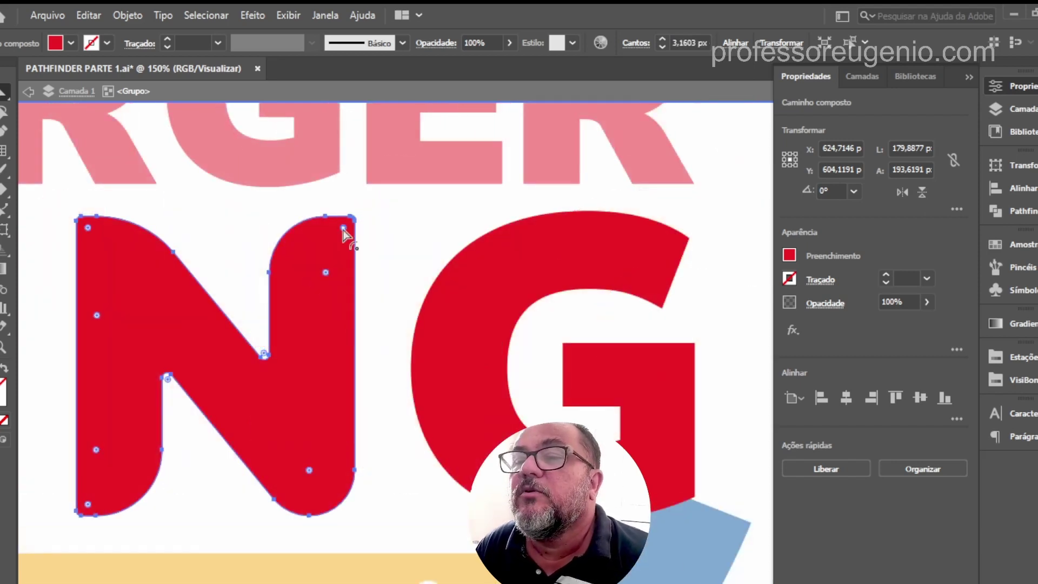
left_click_drag(345, 230, 371, 221)
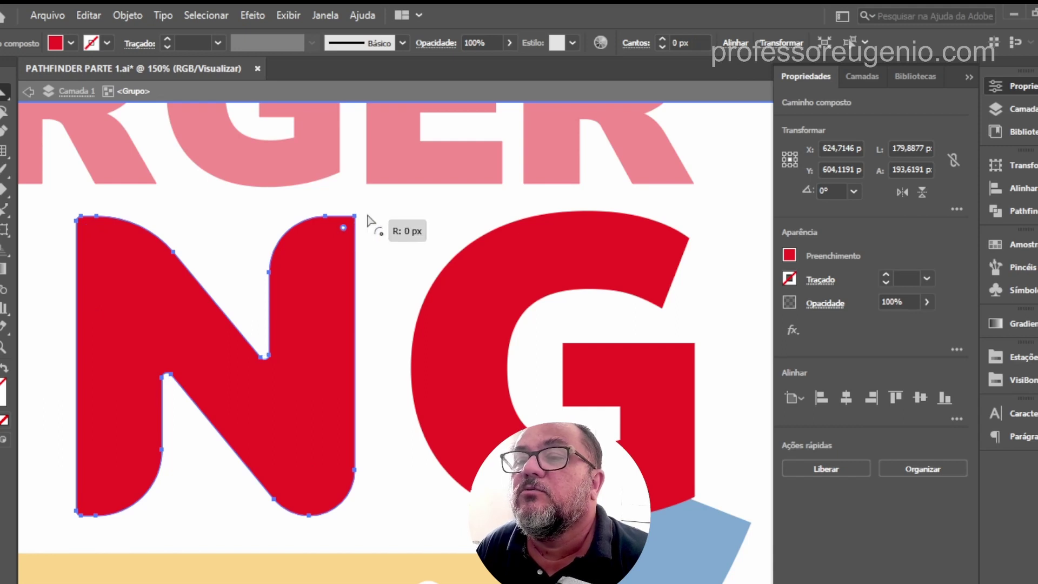
left_click(409, 315)
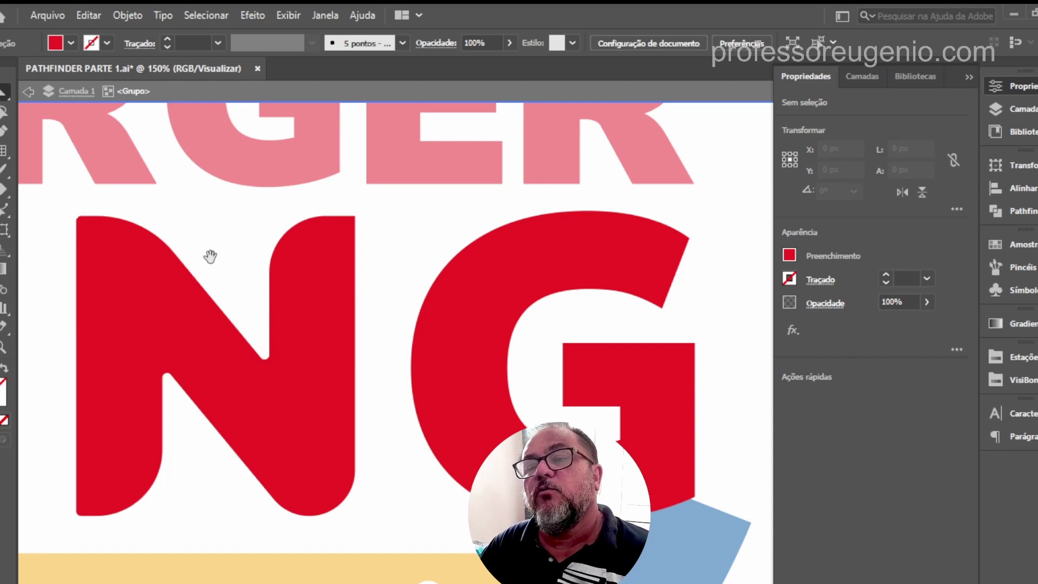
Step: Strongly round the lower left corner of the G's crossbar and slightly soften the letter's other corners
scroll(308, 318, "up", 15)
scroll(384, 356, "up", 5)
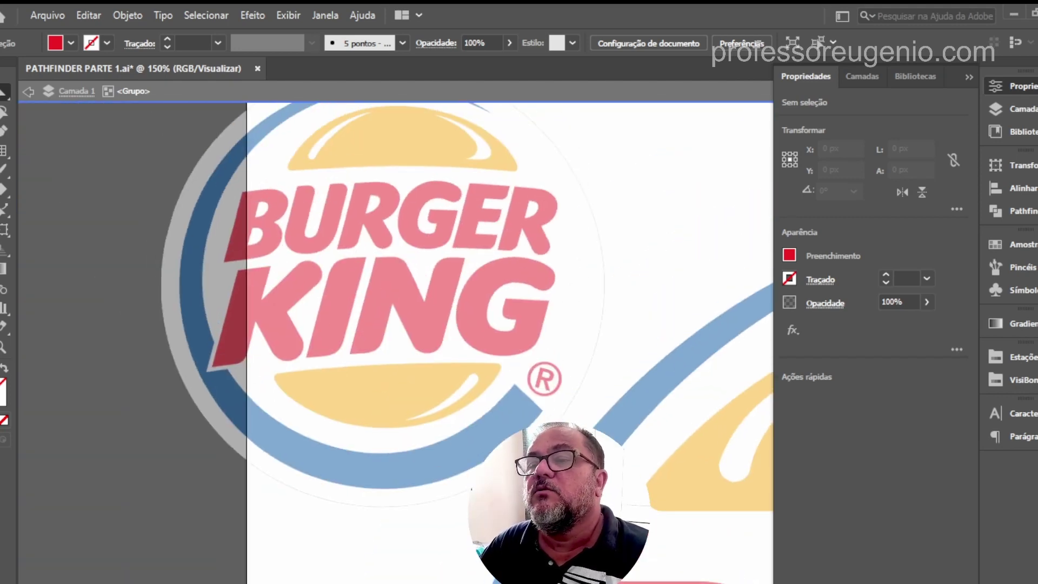
scroll(332, 295, "down", 5)
scroll(333, 295, "right", 6)
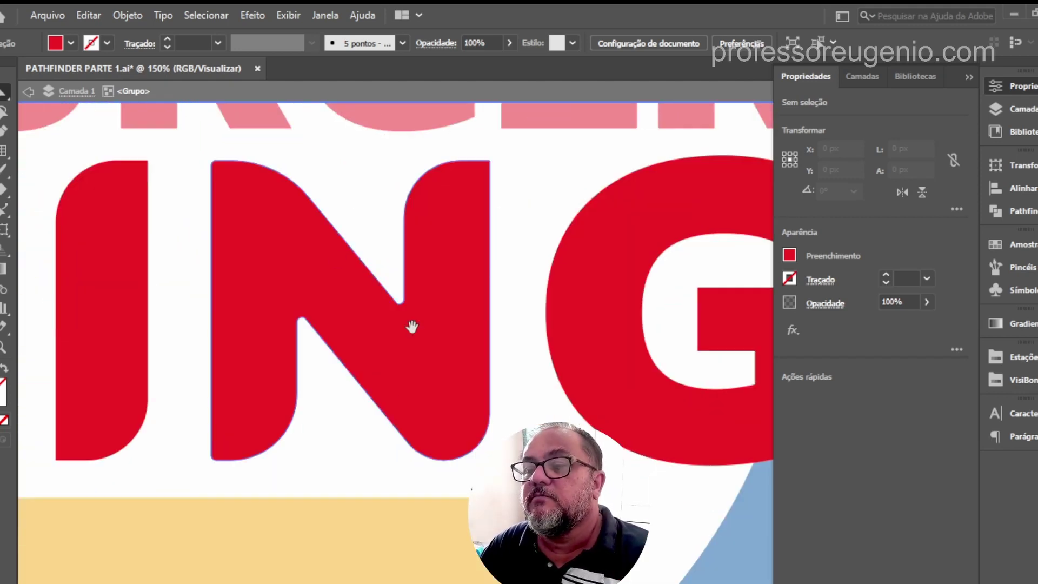
scroll(457, 353, "down", 2)
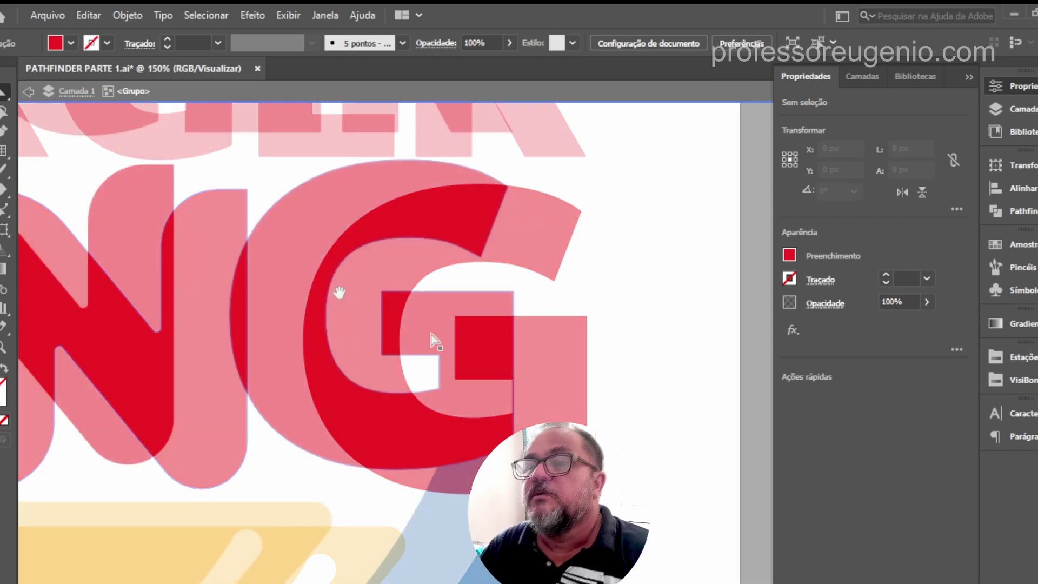
left_click(427, 338)
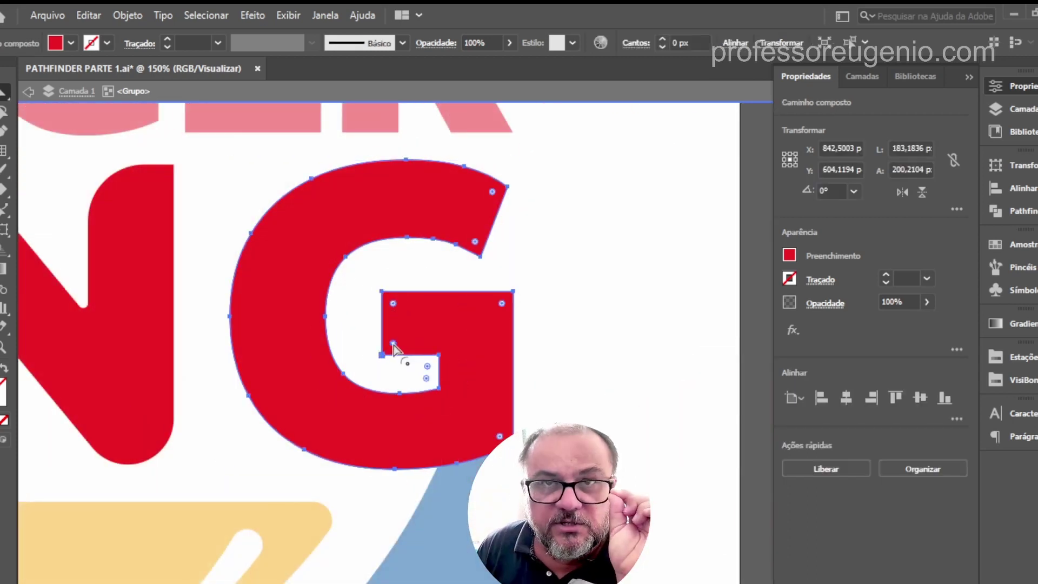
left_click_drag(394, 346, 431, 342)
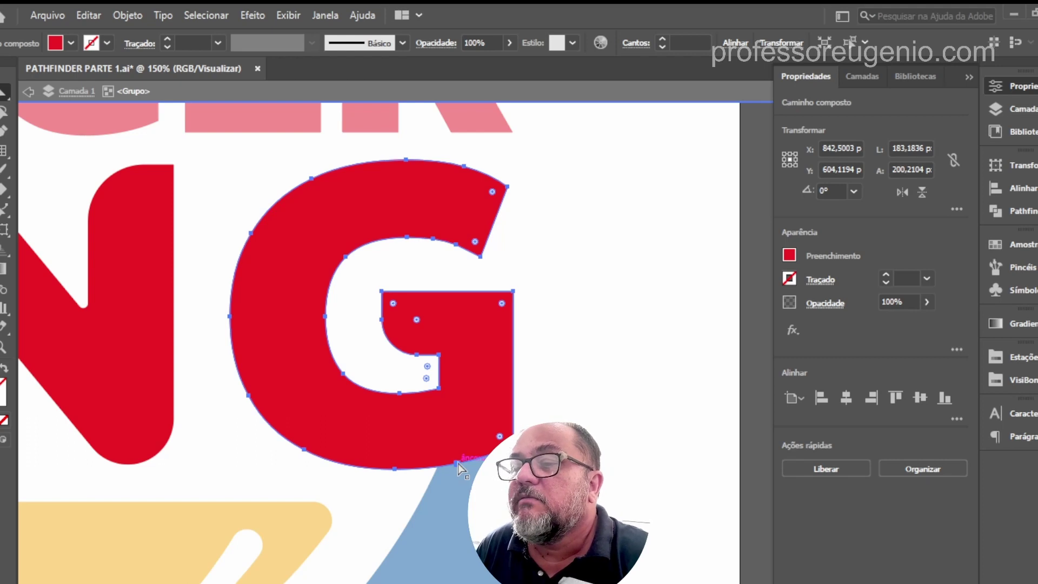
left_click_drag(499, 436, 503, 432)
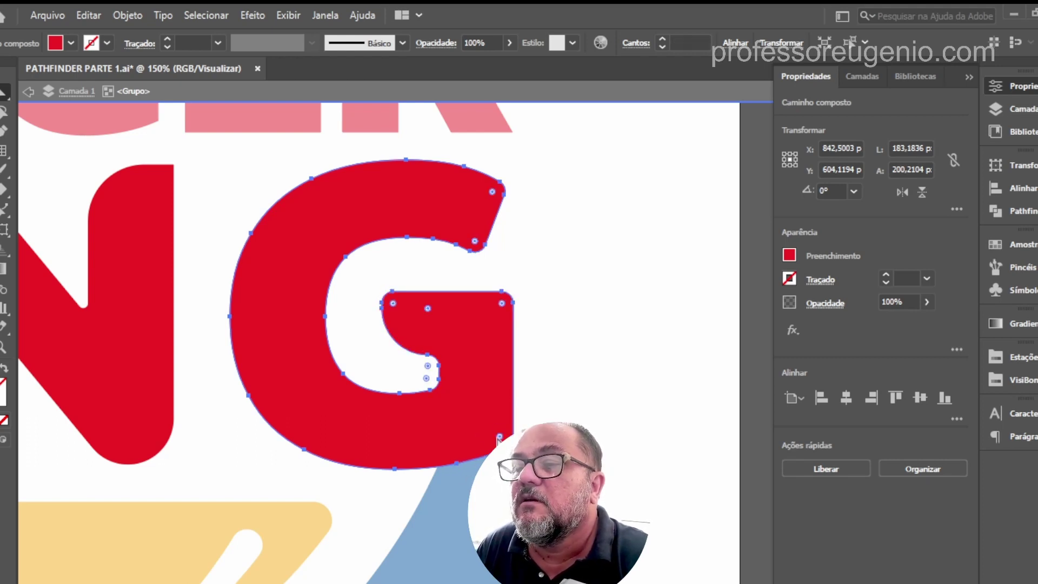
Step: Round the G's outer lower right corner and the two corners at the end of its upper arm
left_click_drag(501, 437, 459, 408)
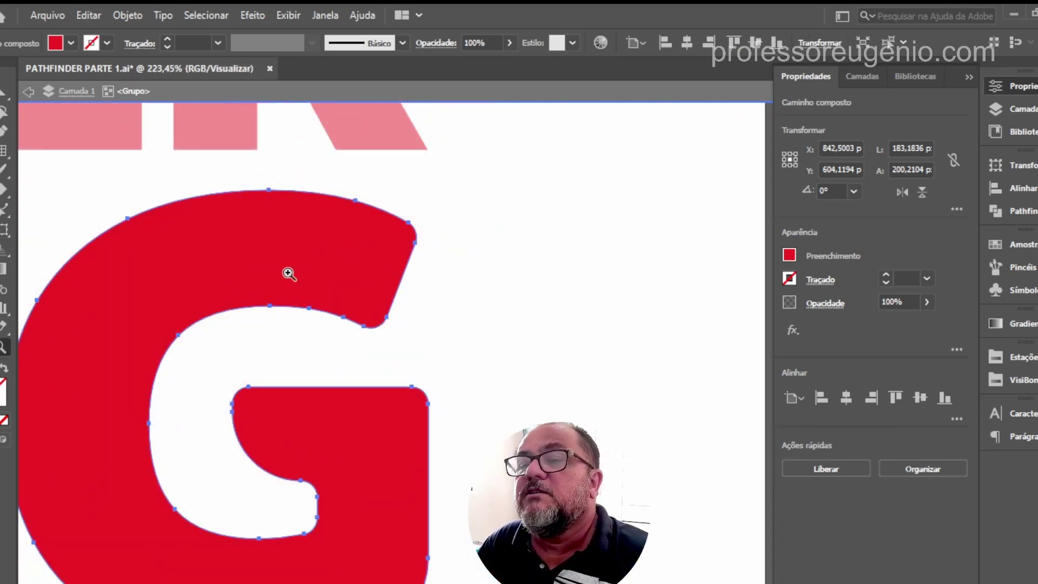
key("a")
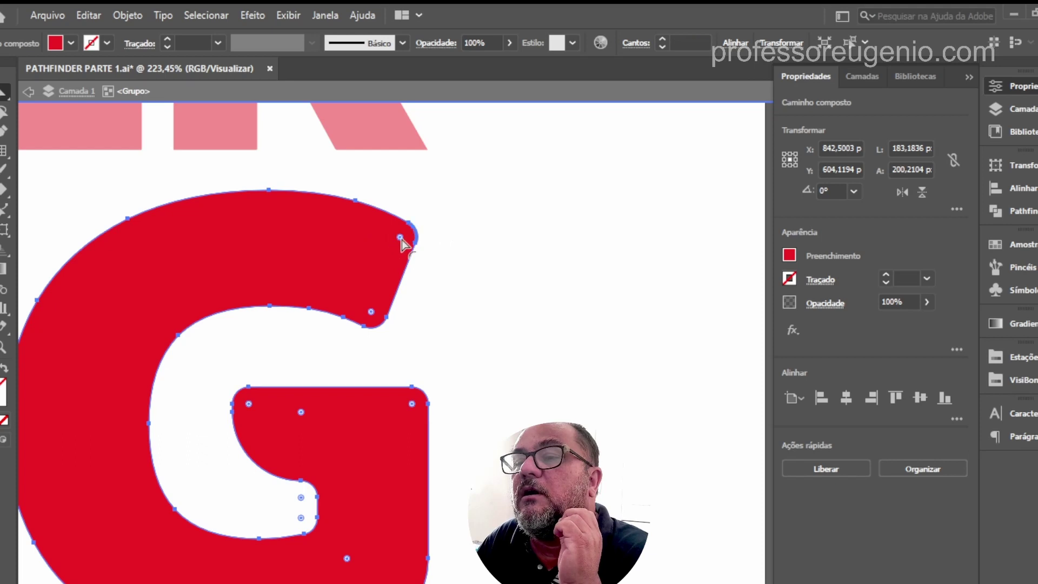
left_click_drag(401, 242, 344, 233)
left_click(372, 313)
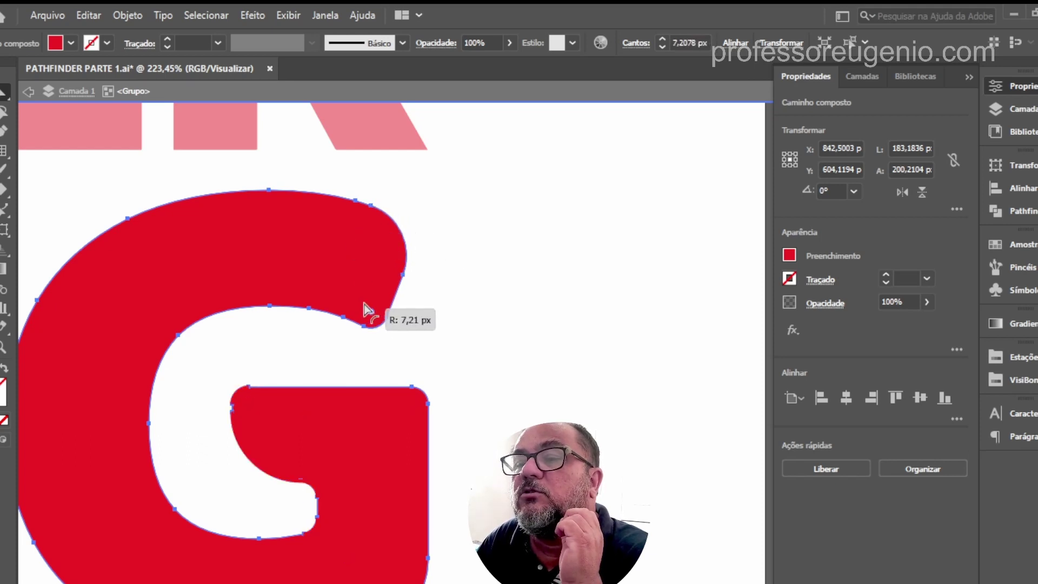
left_click_drag(371, 313, 344, 321)
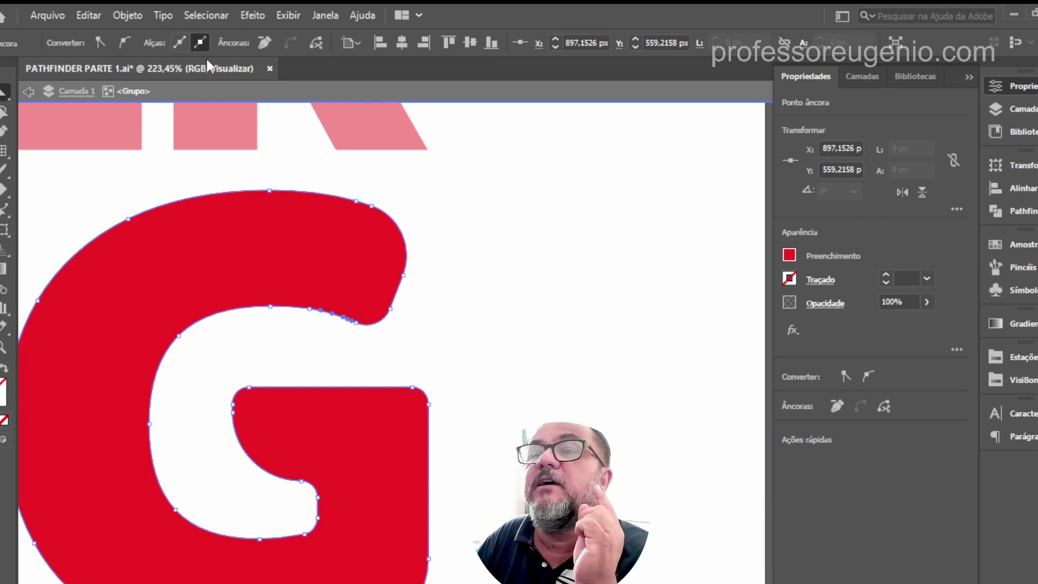
Step: Try removing the anchor point beneath the G's upper arm and enlarging the arm's upper corner radius to about 24.6 px
left_click(265, 47)
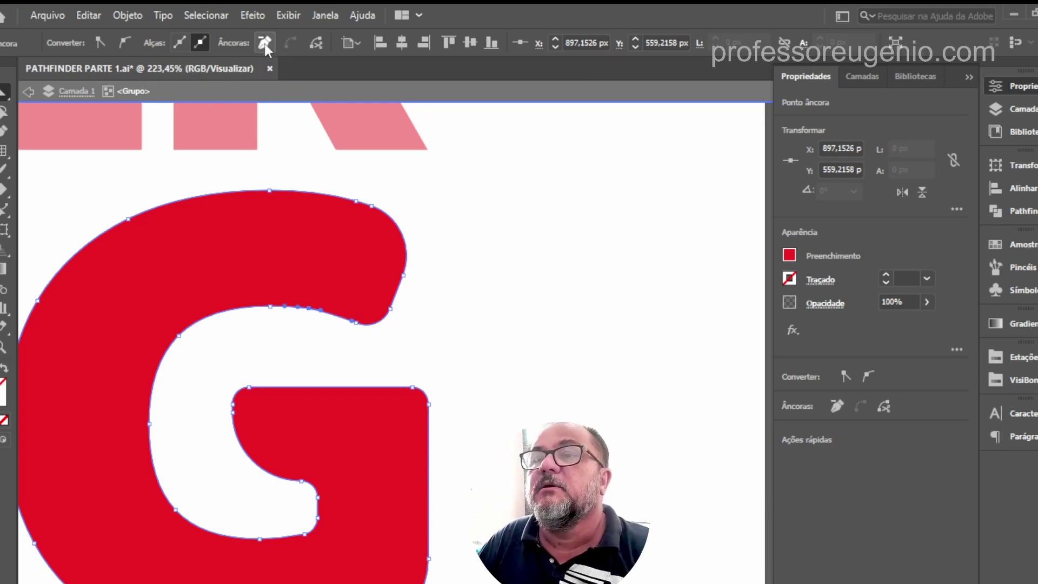
left_click(374, 299)
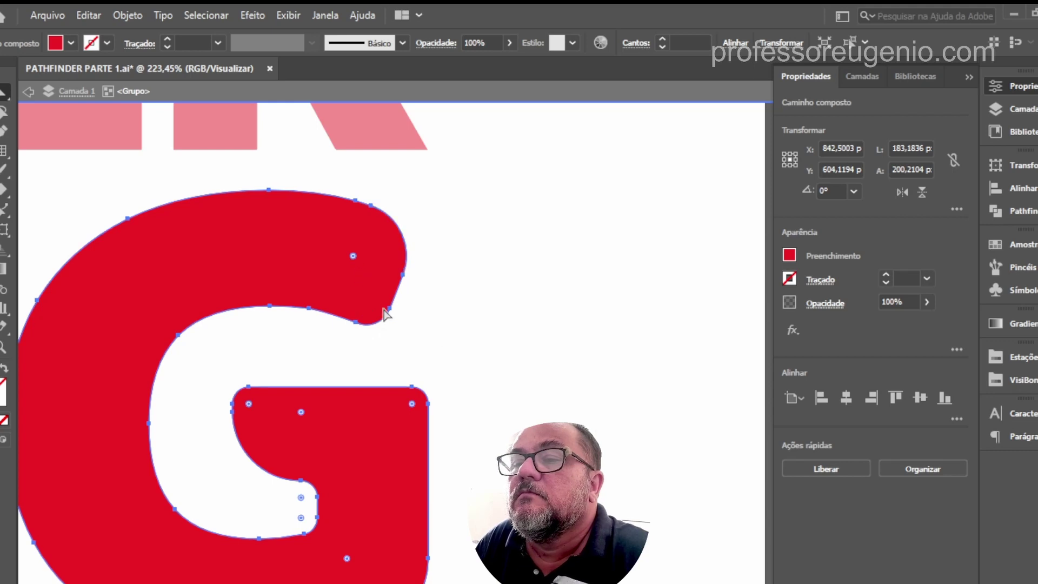
left_click_drag(353, 258, 342, 244)
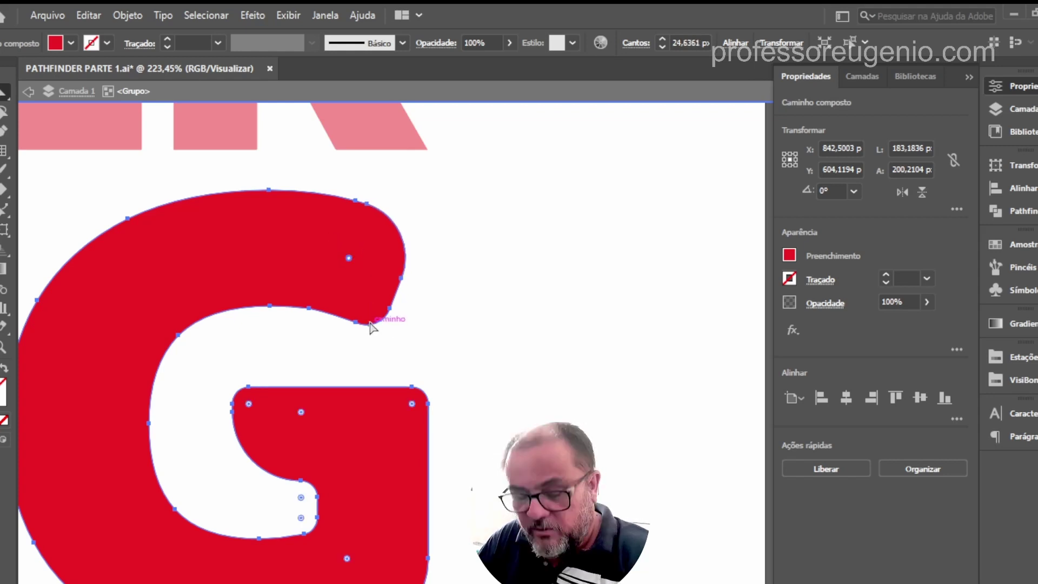
Step: Restore the anchor beneath the G's upper arm and round the arm tip's lower corner to about 16.9 px
key("v")
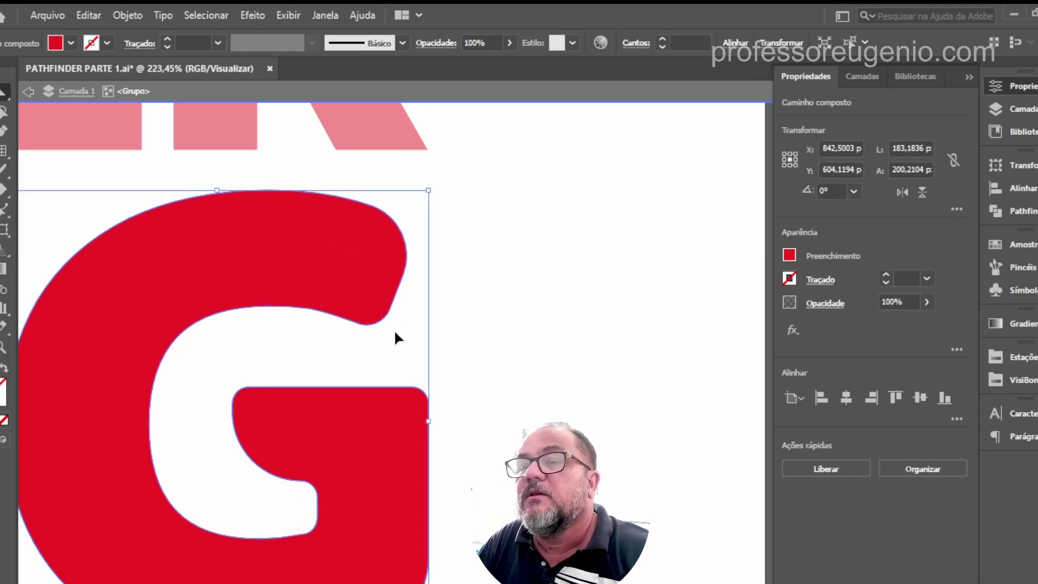
key("a")
left_click(374, 321)
left_click(360, 307)
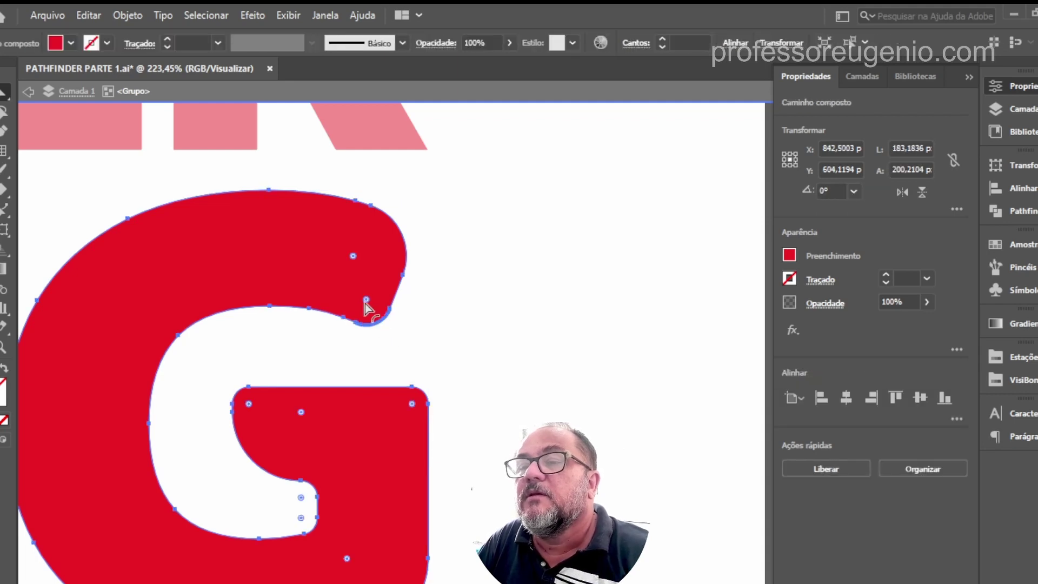
left_click_drag(367, 301, 355, 291)
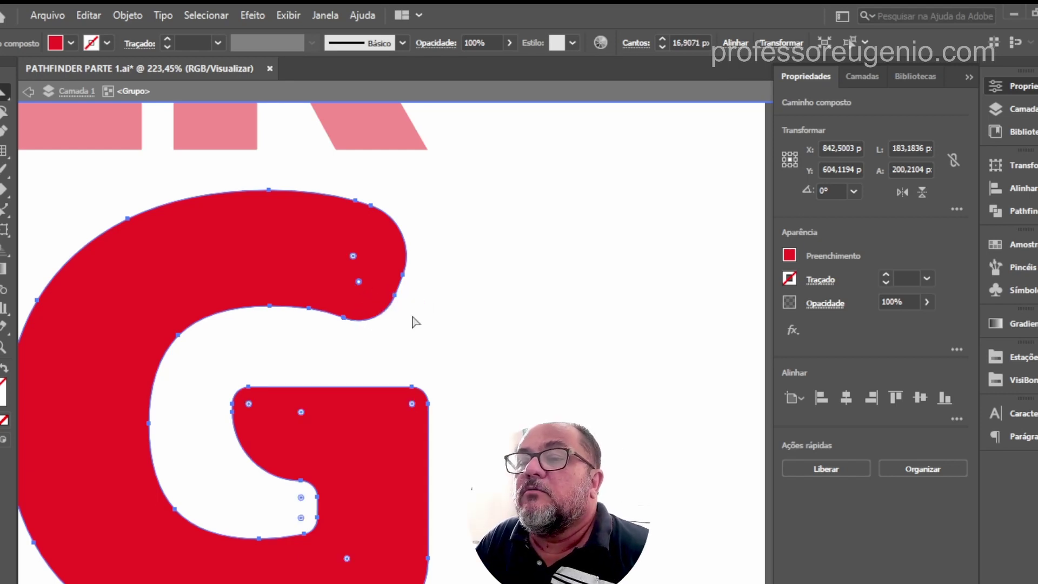
Step: Remove the two anchor points on the outer edge of the G's upper arm tip
left_click(396, 298)
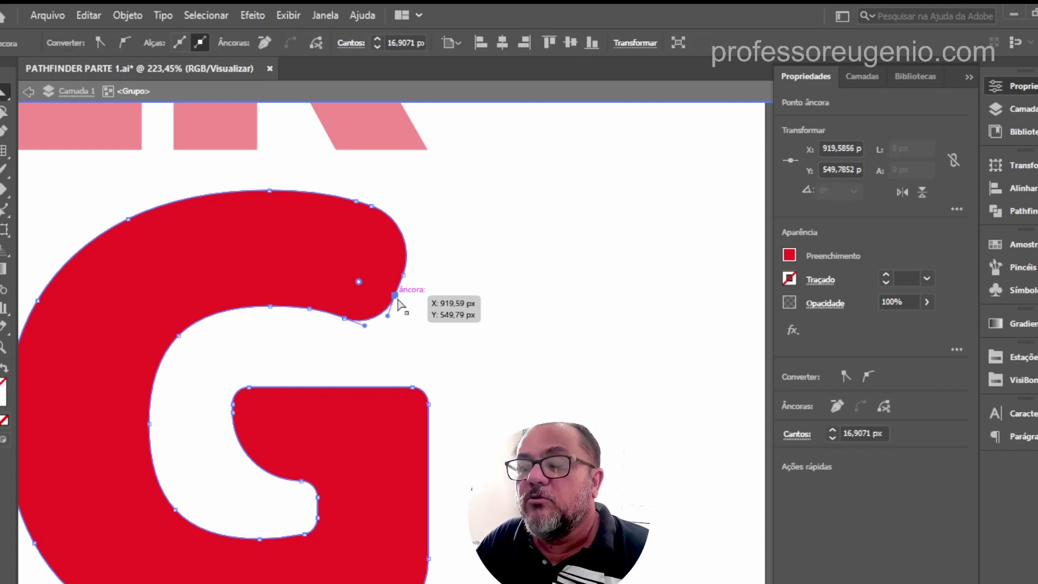
left_click(391, 285)
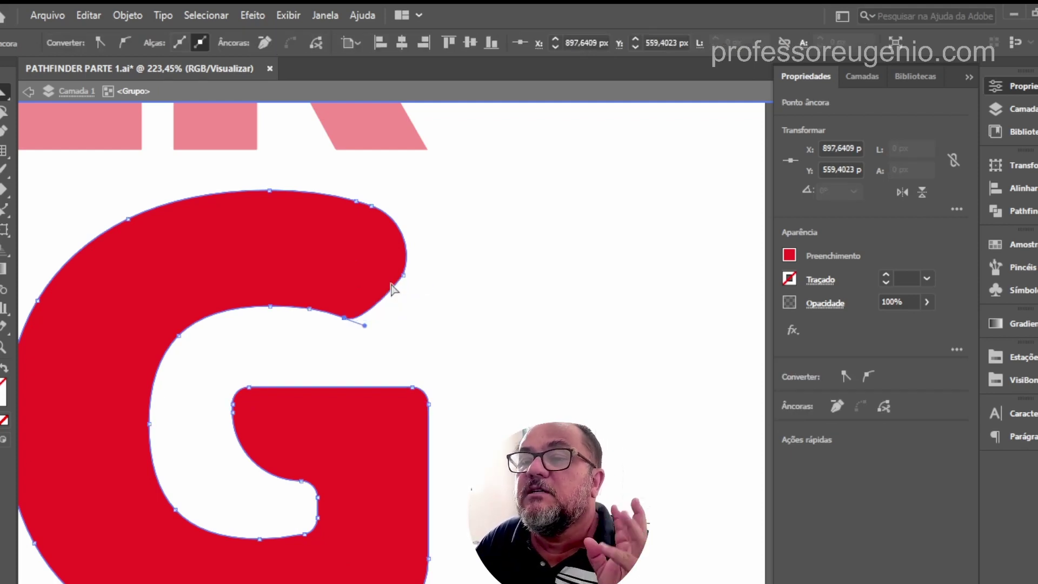
left_click(404, 276, "shift")
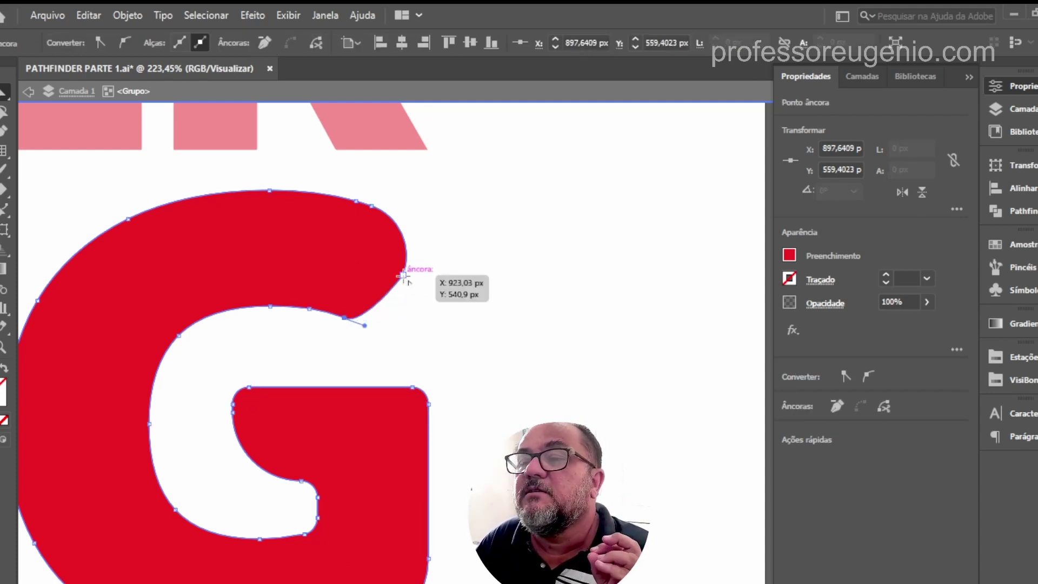
left_click(266, 42)
Step: Lengthen the handles above and below the G's upper arm tip outward to form a full round end
left_click(366, 330)
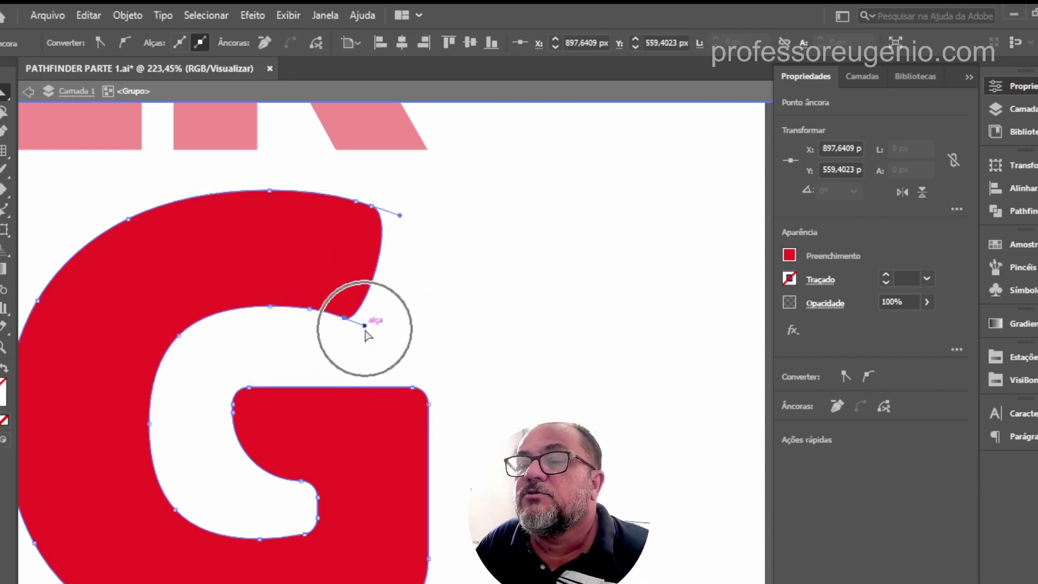
left_click_drag(370, 326, 449, 349)
left_click_drag(399, 216, 465, 229)
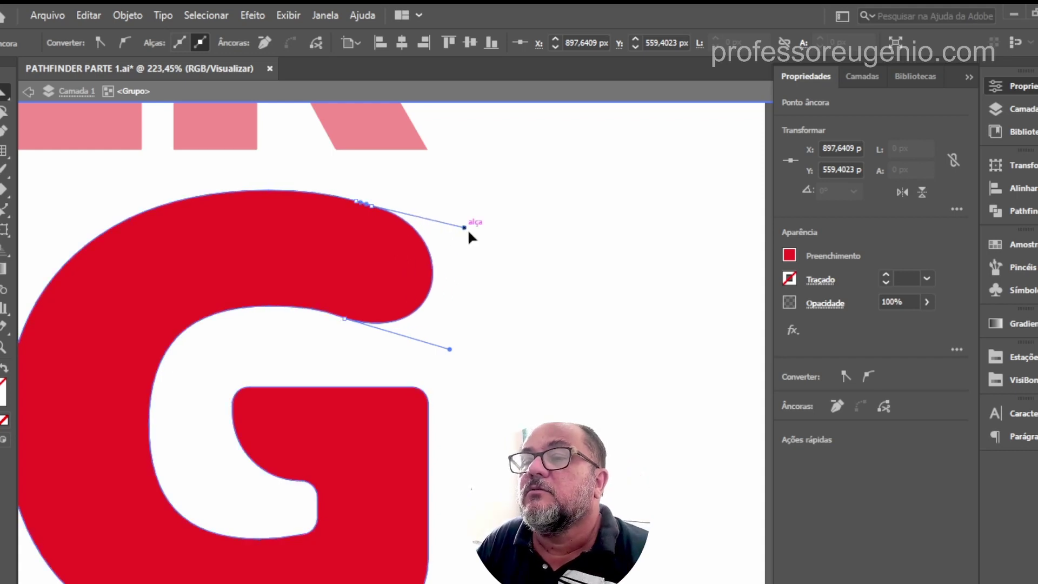
left_click(467, 390)
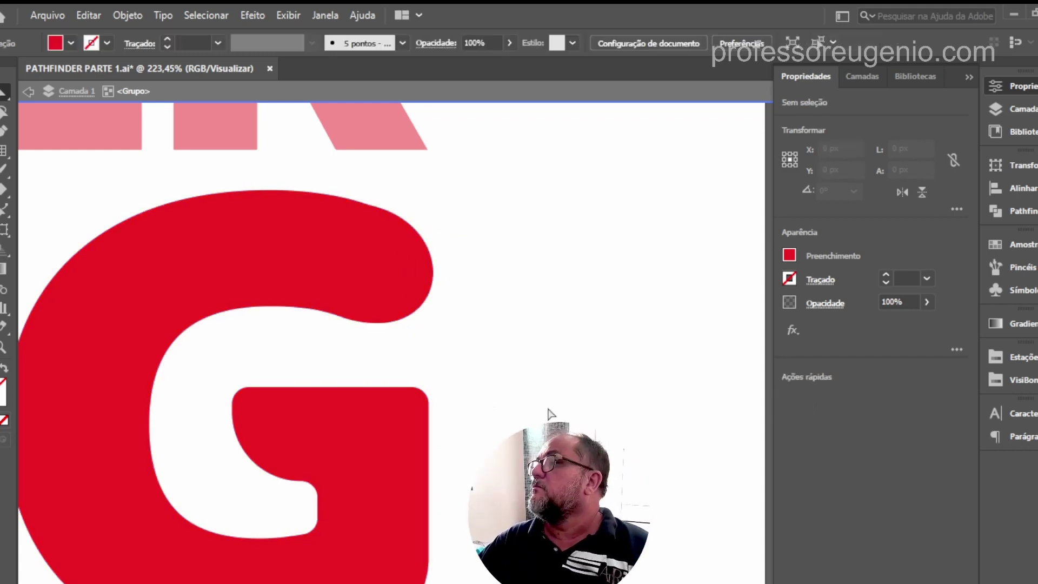
Step: Square the upper right corner of the G's crossbar by setting its radius to 0 px
left_click(417, 425)
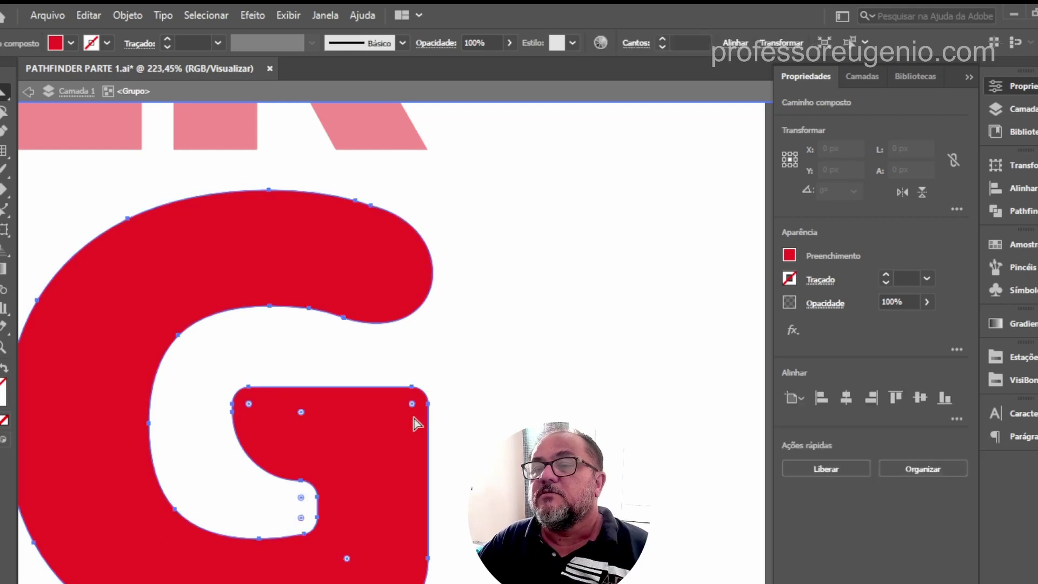
left_click(412, 411)
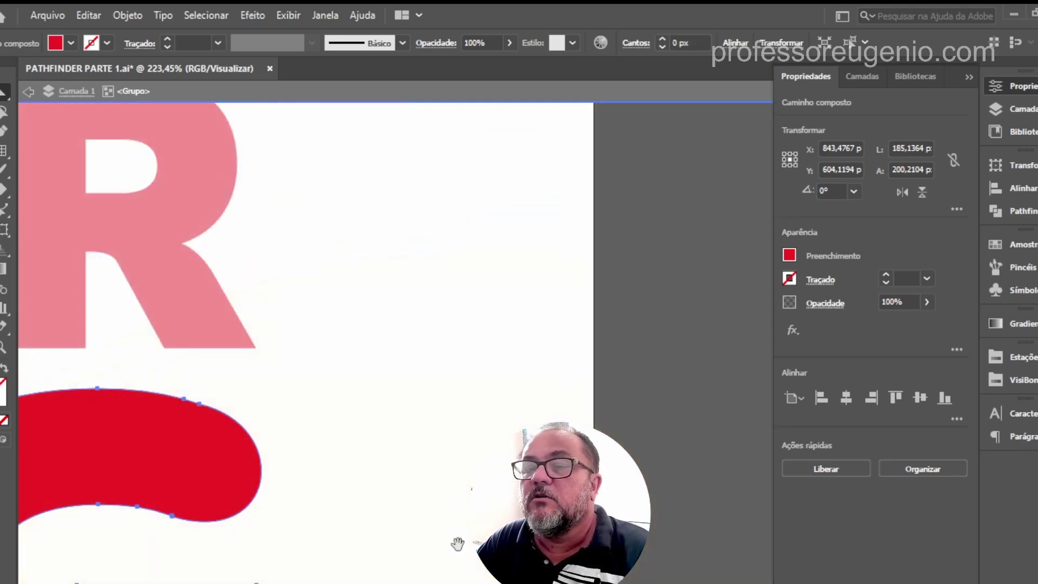
Step: Move the I, N and G of KING leftward to tighten the letter spacing, and exit the group's isolation mode
scroll(457, 546, "down", 4)
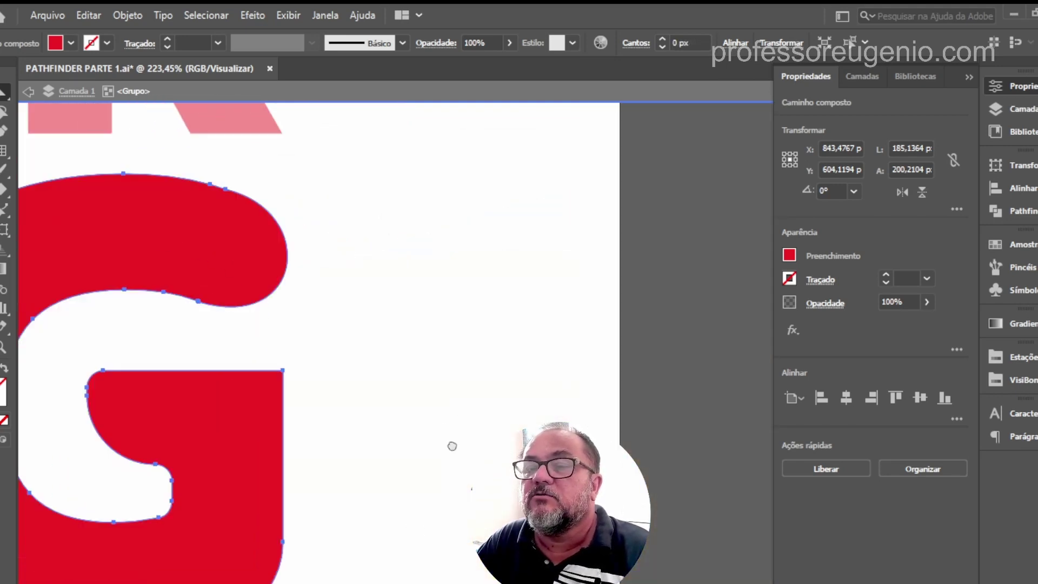
scroll(406, 357, "left", 5)
scroll(406, 357, "down", 2)
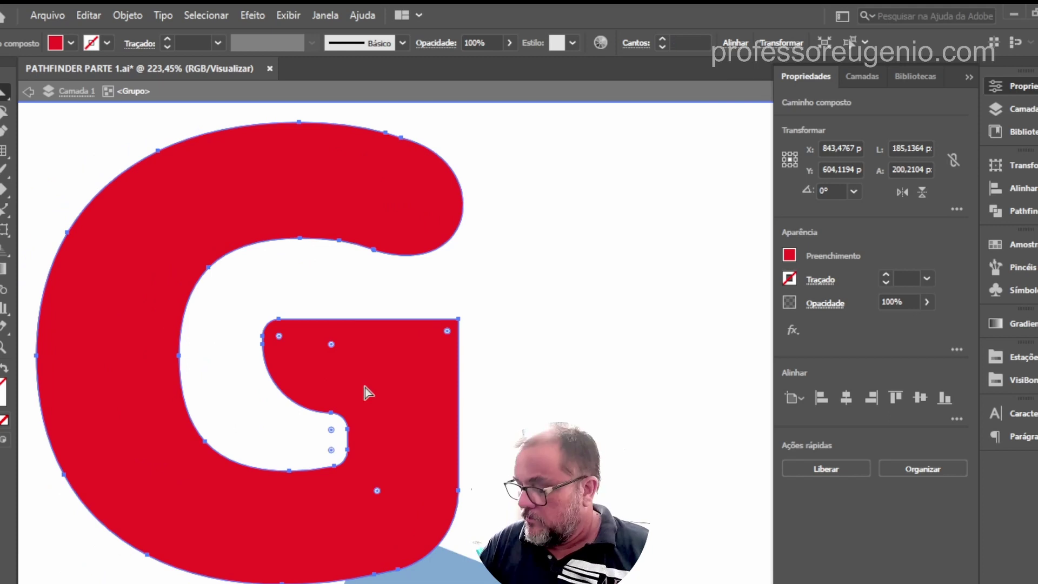
key("ctrl+0")
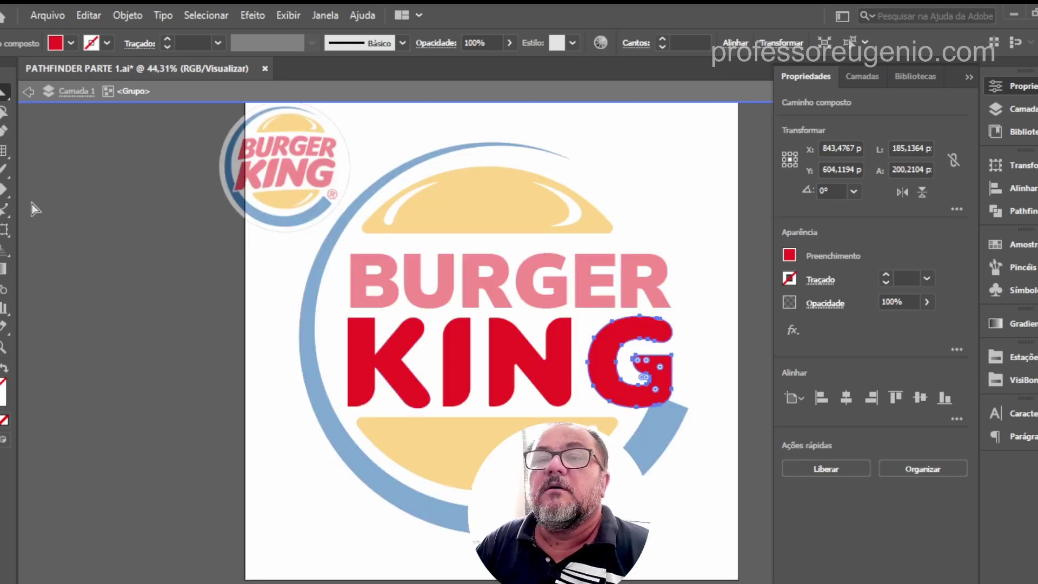
left_click(3, 93)
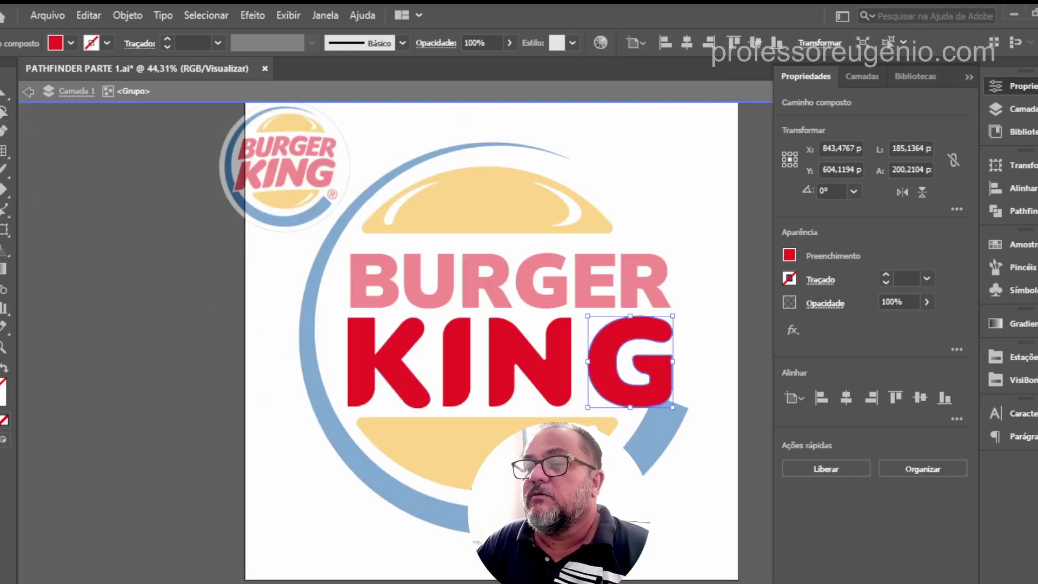
left_click(464, 363)
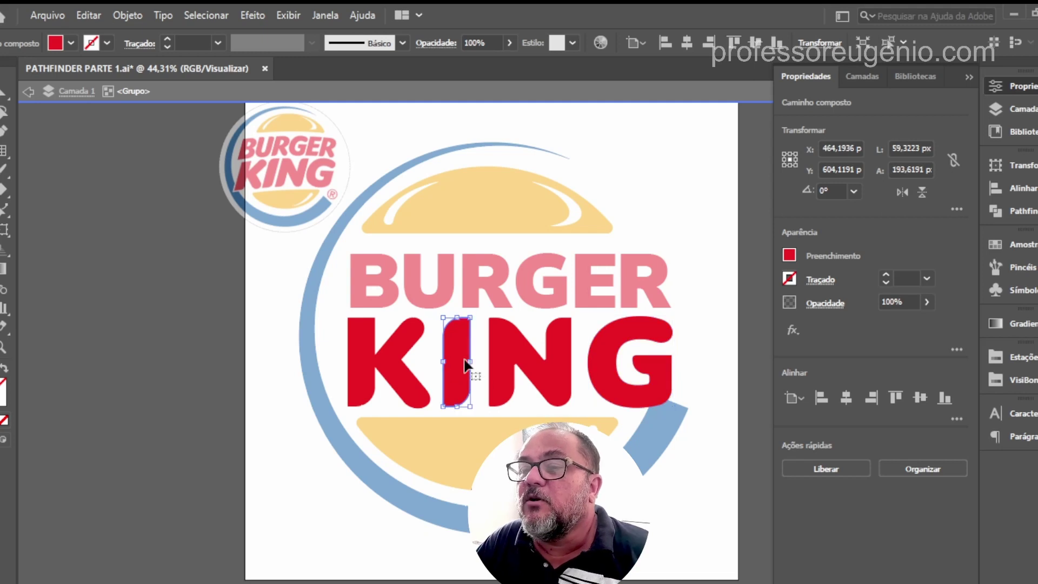
key("ctrl+shift+a")
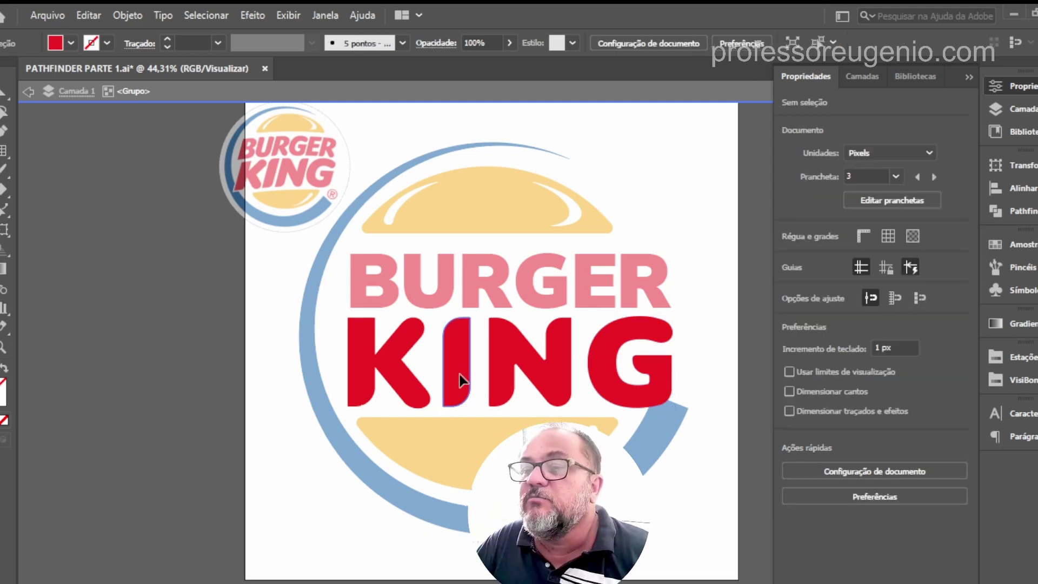
left_click_drag(463, 375, 454, 382)
left_click_drag(556, 373, 533, 376)
left_click(617, 388)
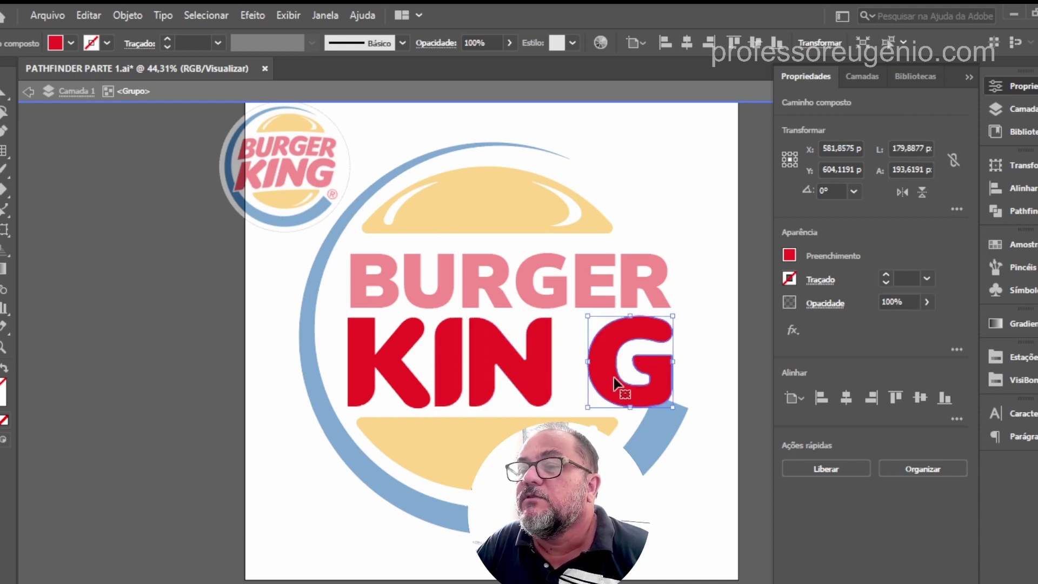
key("ctrl+shift+a")
left_click_drag(611, 371, 582, 374)
left_click(277, 392)
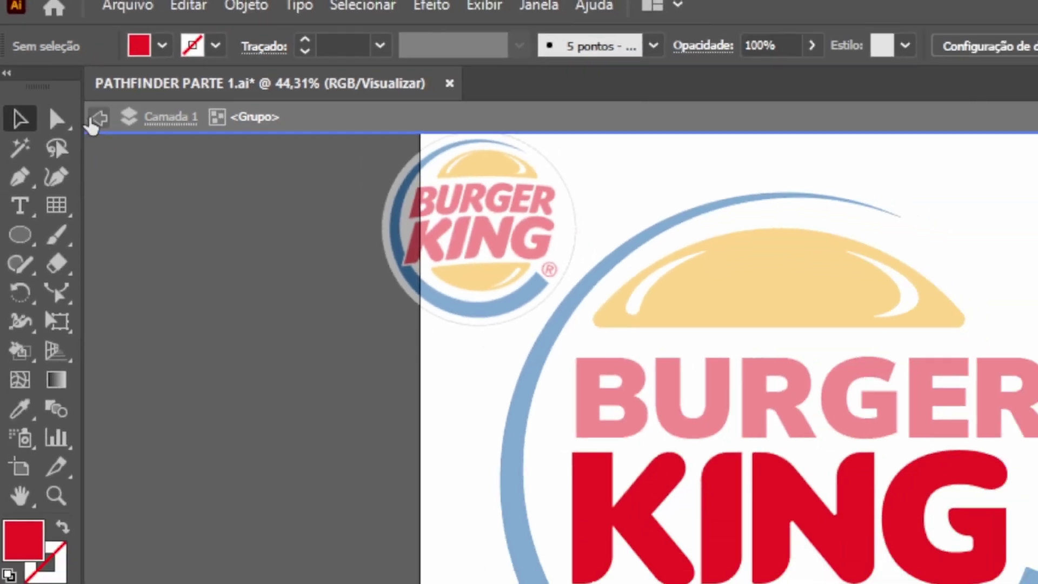
left_click(151, 172)
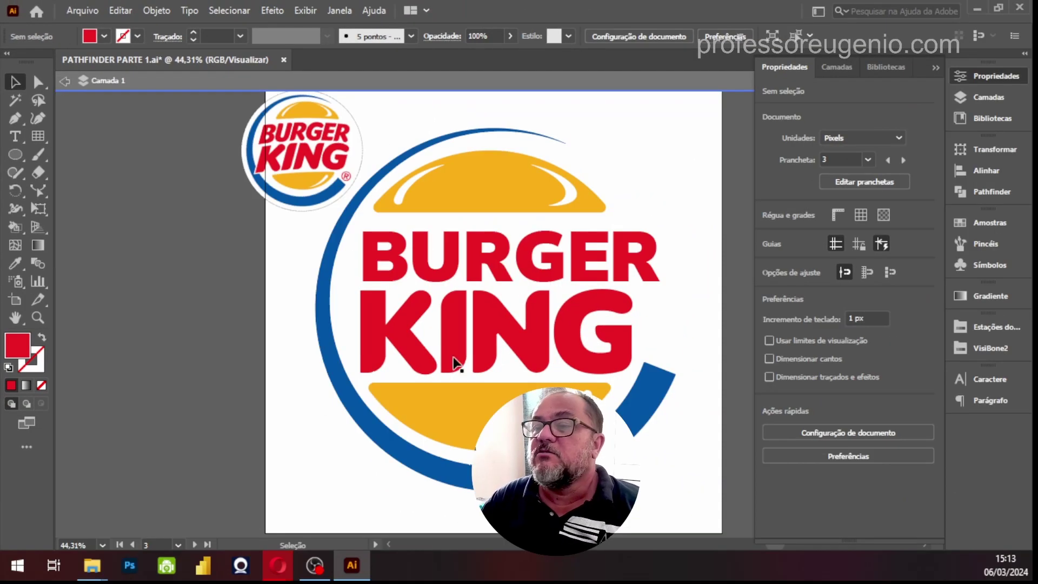
Step: Stretch the KING group horizontally to about 707 px wide to match the width of BURGER, keeping its left edge fixed
left_click(628, 351)
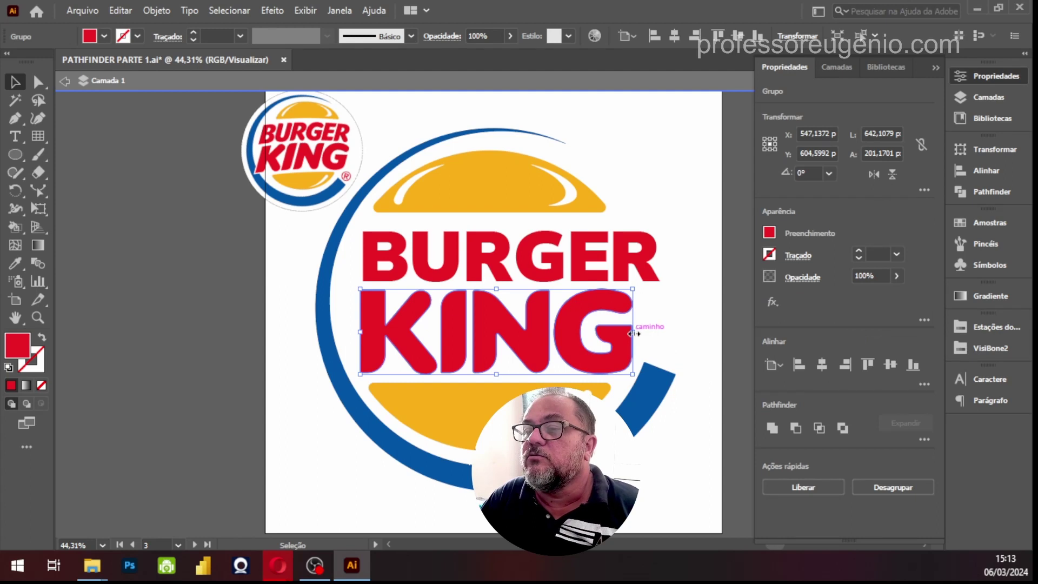
left_click_drag(634, 332, 660, 332)
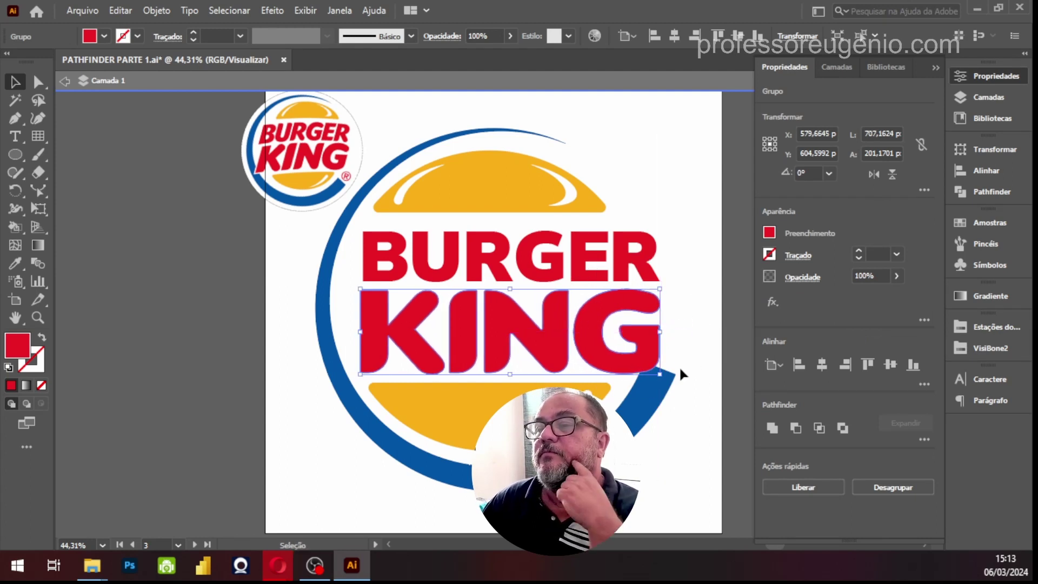
left_click(683, 375)
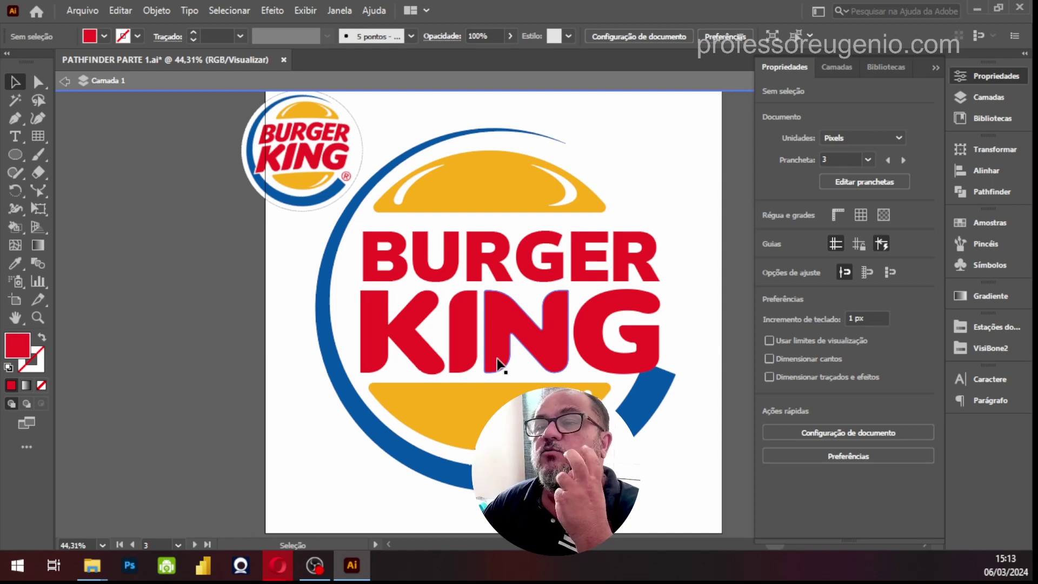
left_click(505, 320)
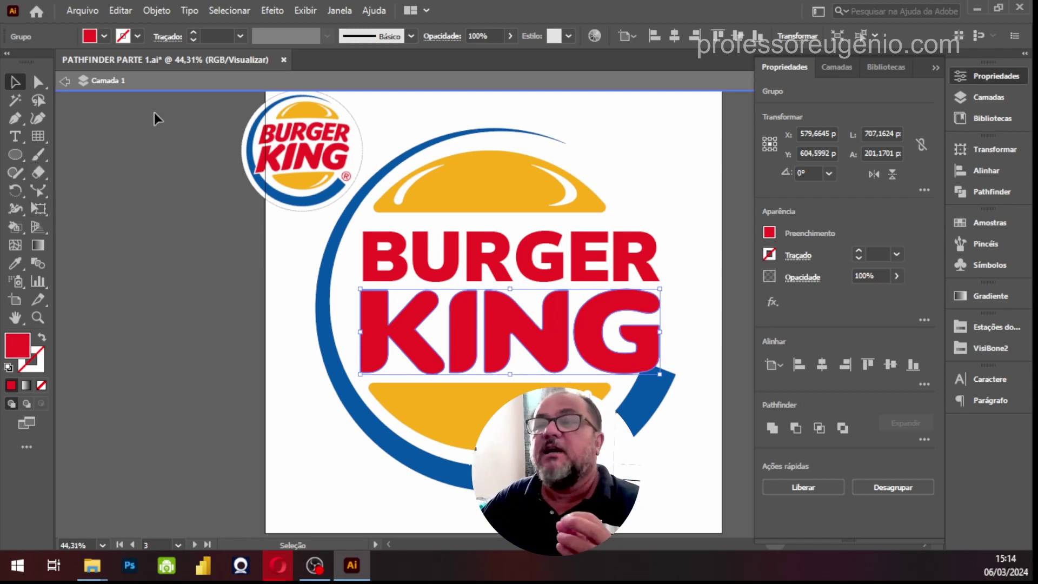
Step: Try the basic toolbar to locate the Shear tool in the Rotate tool group, and return to the advanced toolbar
left_click(340, 11)
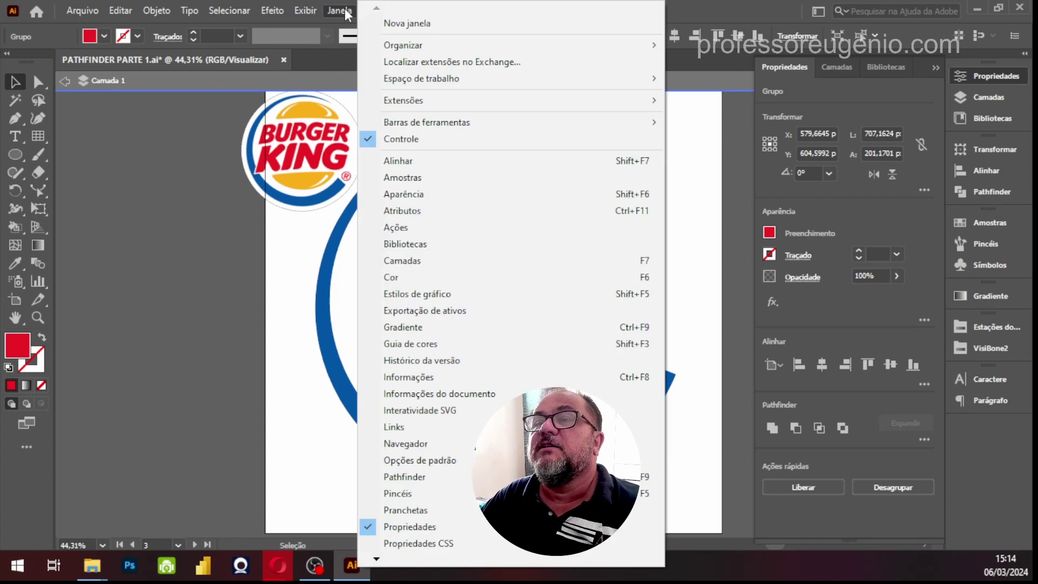
mouse_move(457, 123)
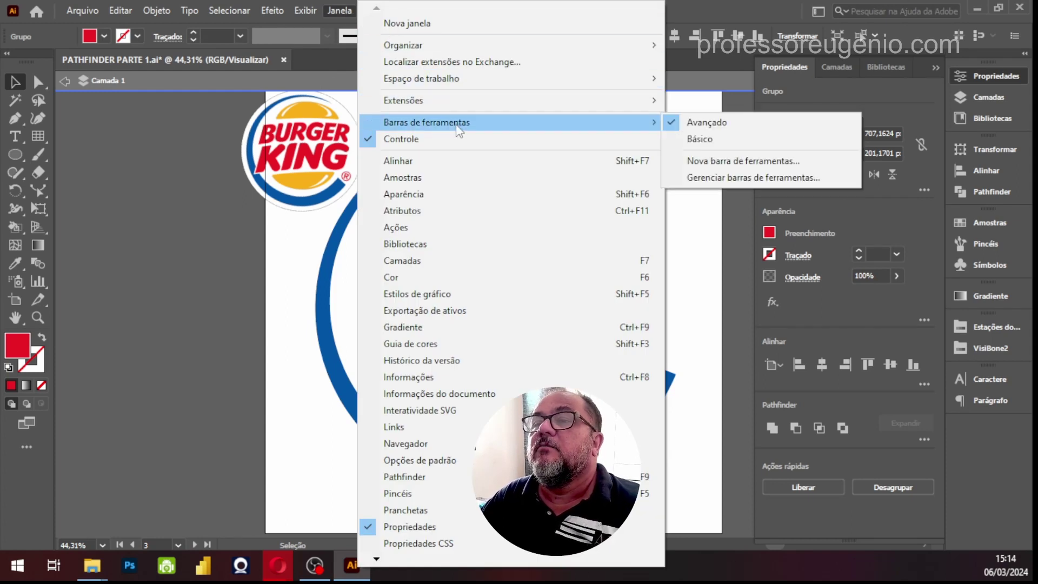
left_click(701, 141)
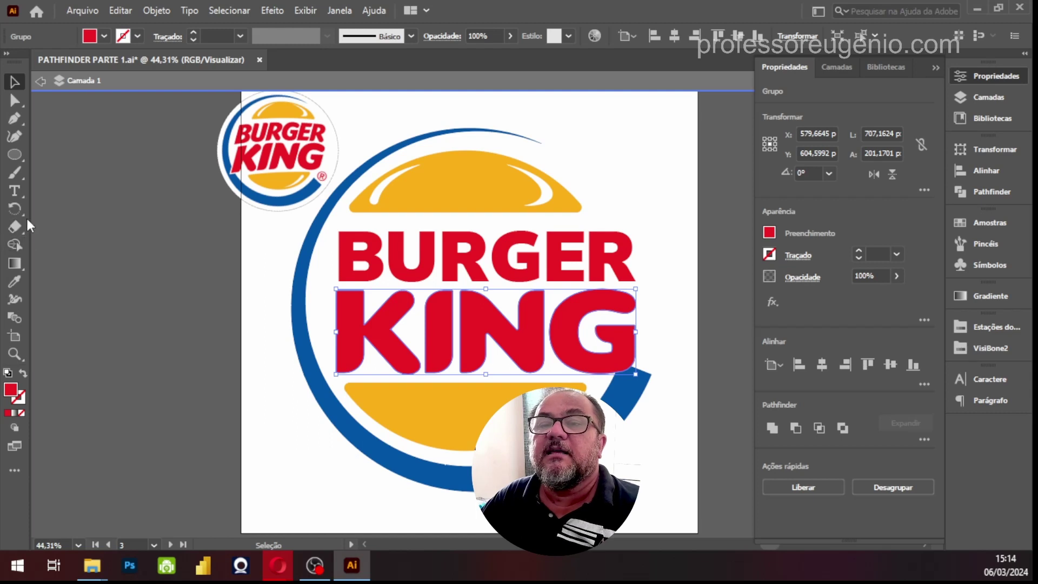
left_click(14, 209)
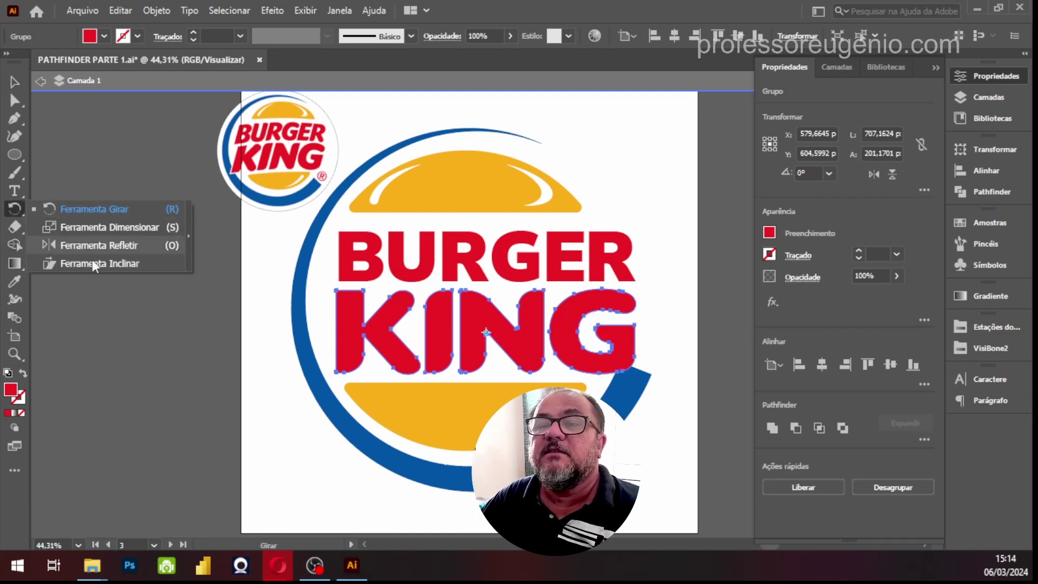
left_click(345, 10)
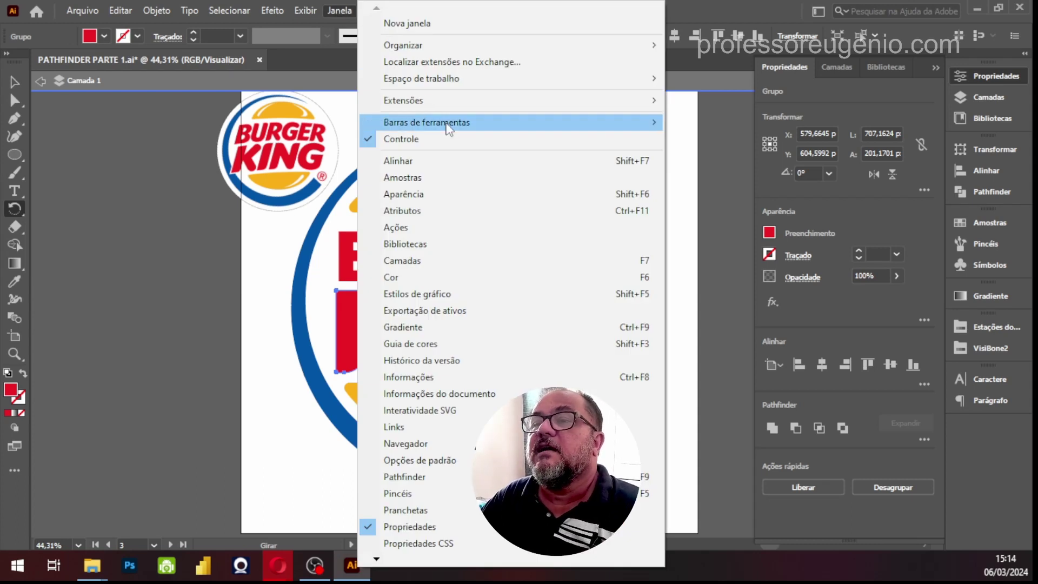
mouse_move(447, 129)
left_click(708, 121)
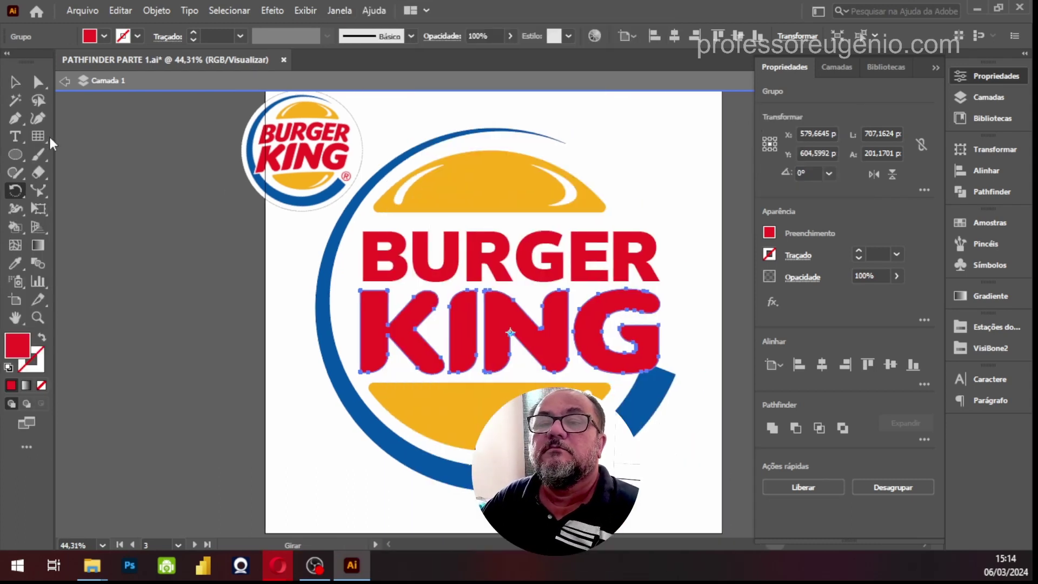
Step: Shear the KING group by 15° along the horizontal axis, using the base of the N as the reference point
left_click(47, 198)
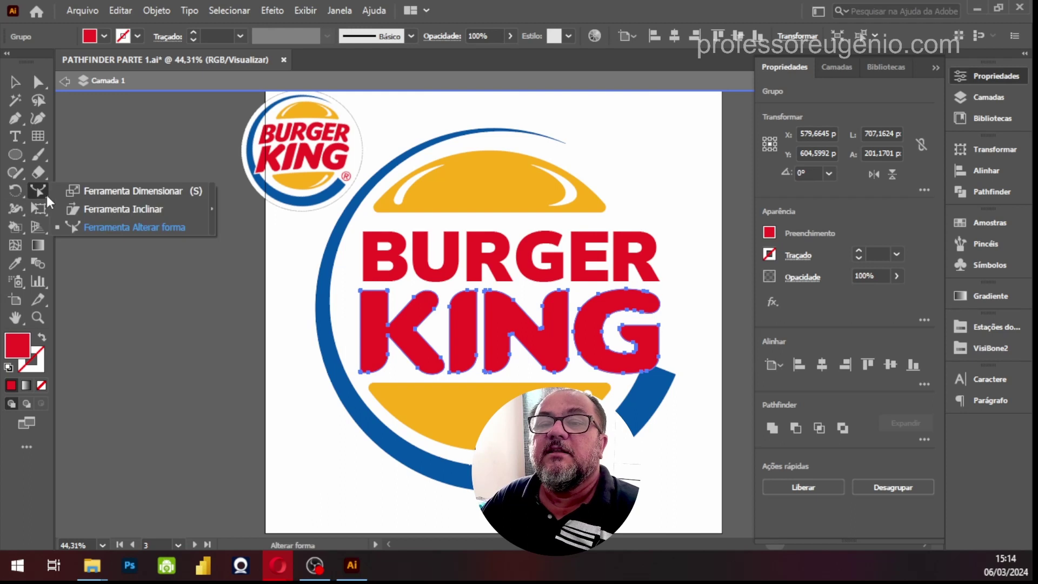
left_click(139, 215)
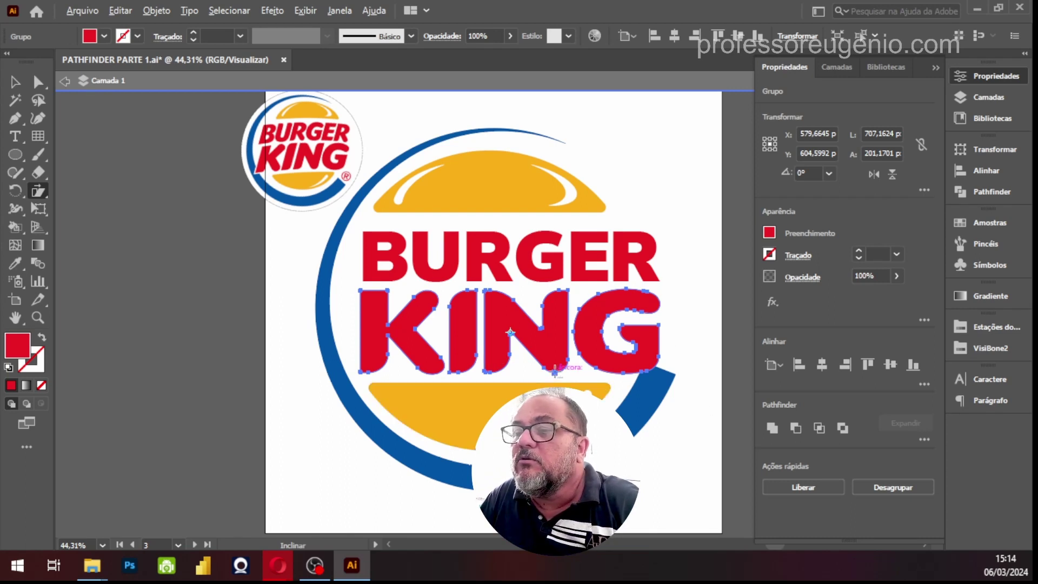
left_click(554, 372, "alt")
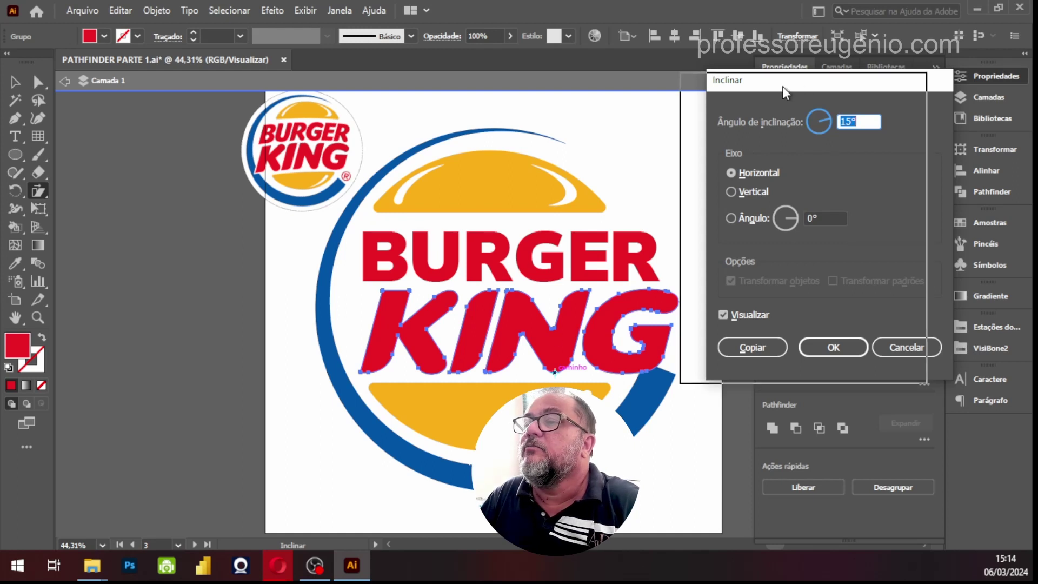
left_click_drag(787, 89, 761, 93)
left_click(705, 197)
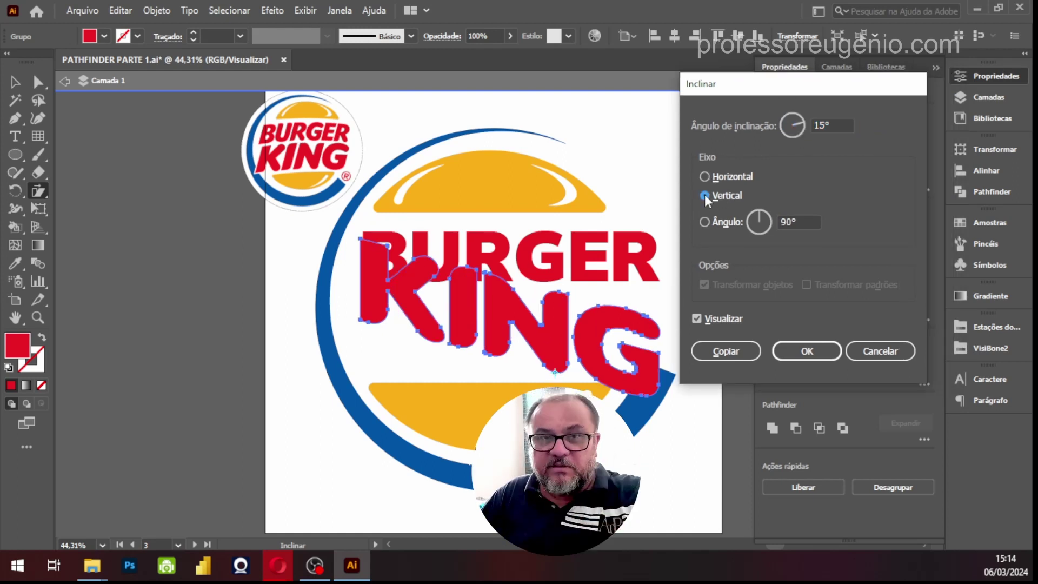
left_click(708, 180)
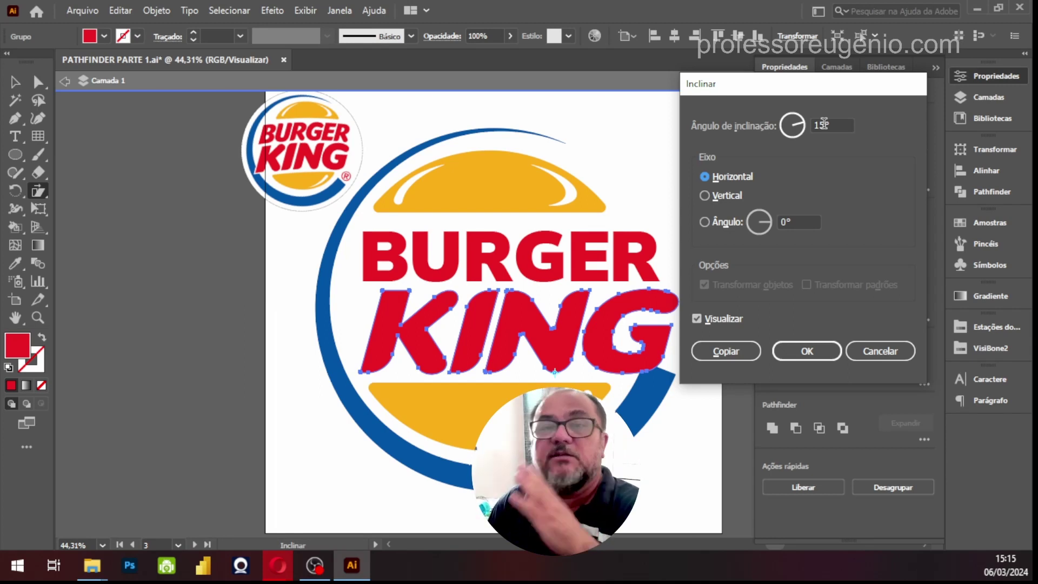
left_click(824, 124)
type("15")
key("Tab")
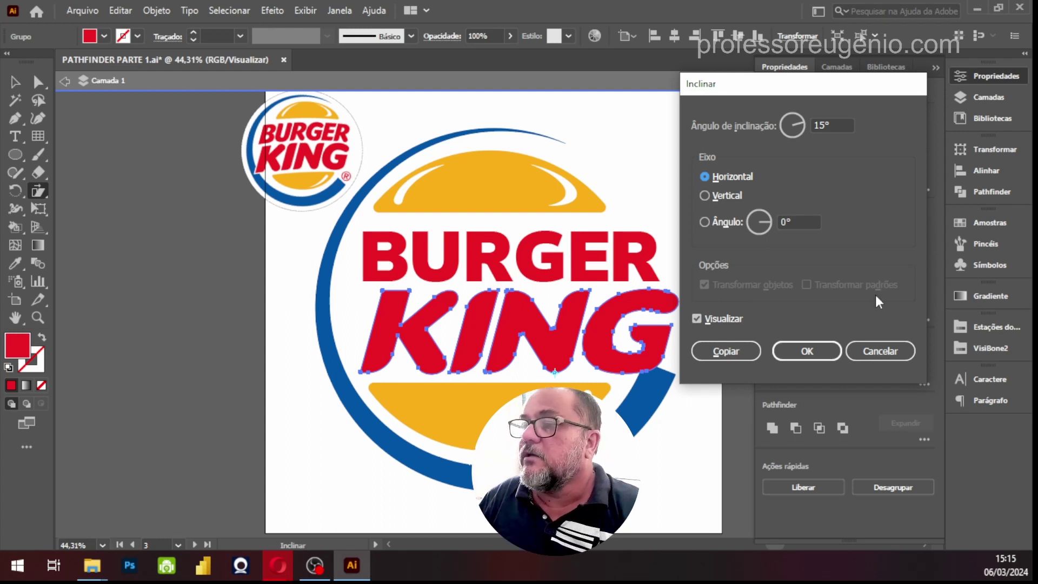
left_click(812, 351)
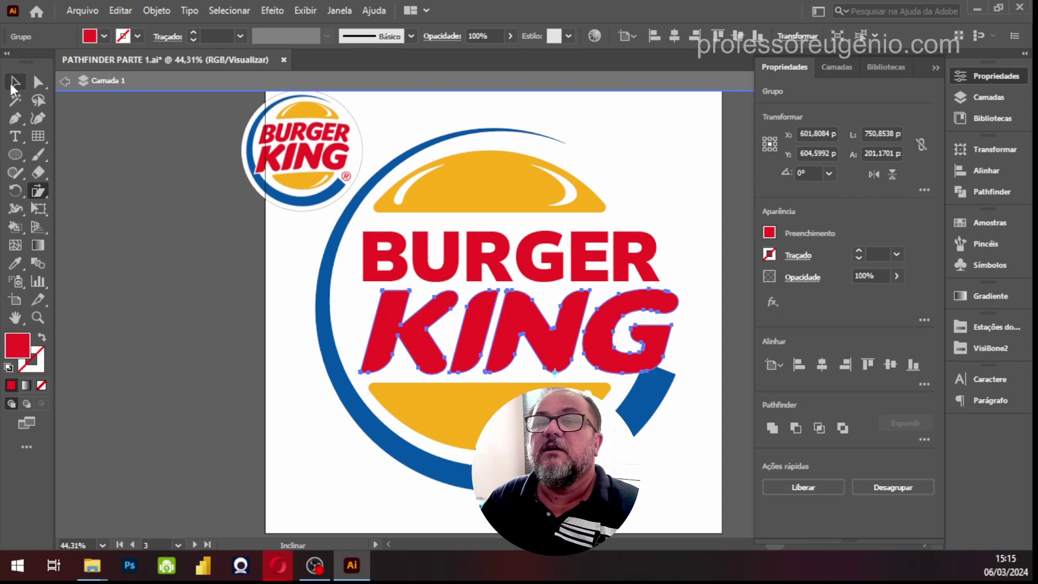
Step: Move the slanted KING group about 25 px to the left to centre it beneath BURGER
left_click(15, 82)
left_click(128, 336)
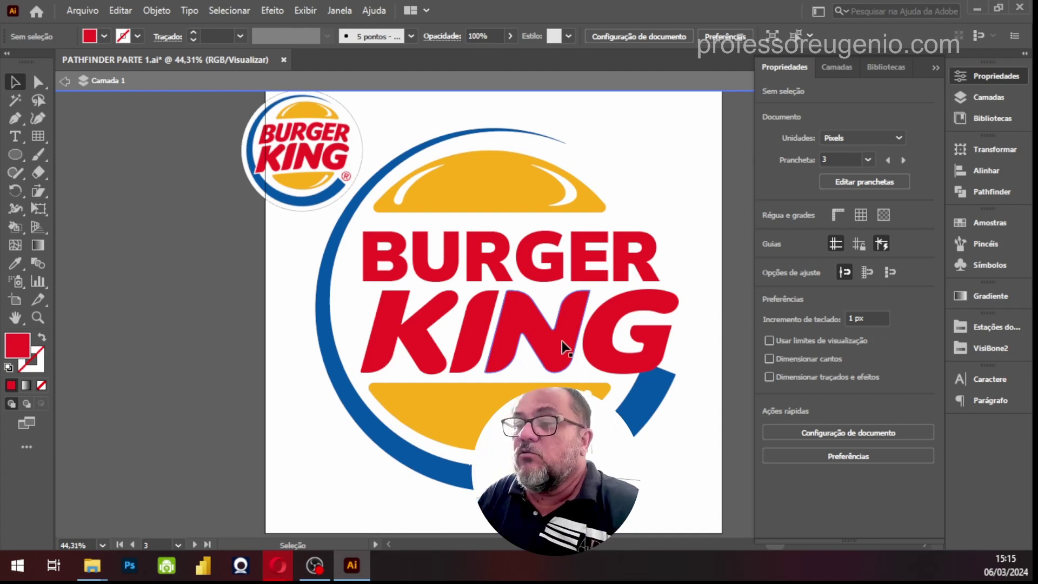
left_click(595, 344)
left_click_drag(595, 344, 588, 344)
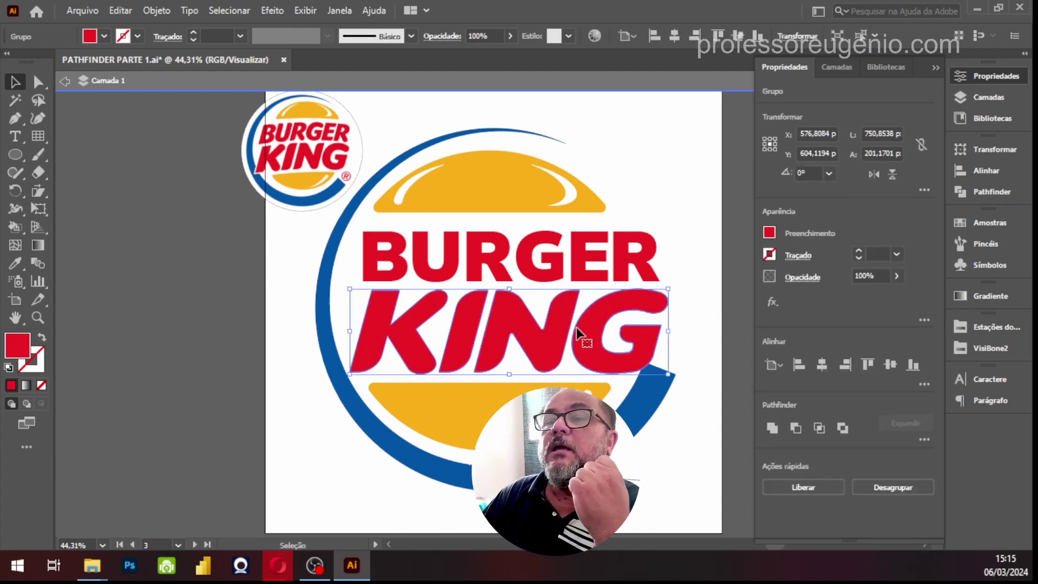
Step: Apply an envelope distortion mesh with 1 row and 1 column to the KING group, with preview enabled
left_click(157, 10)
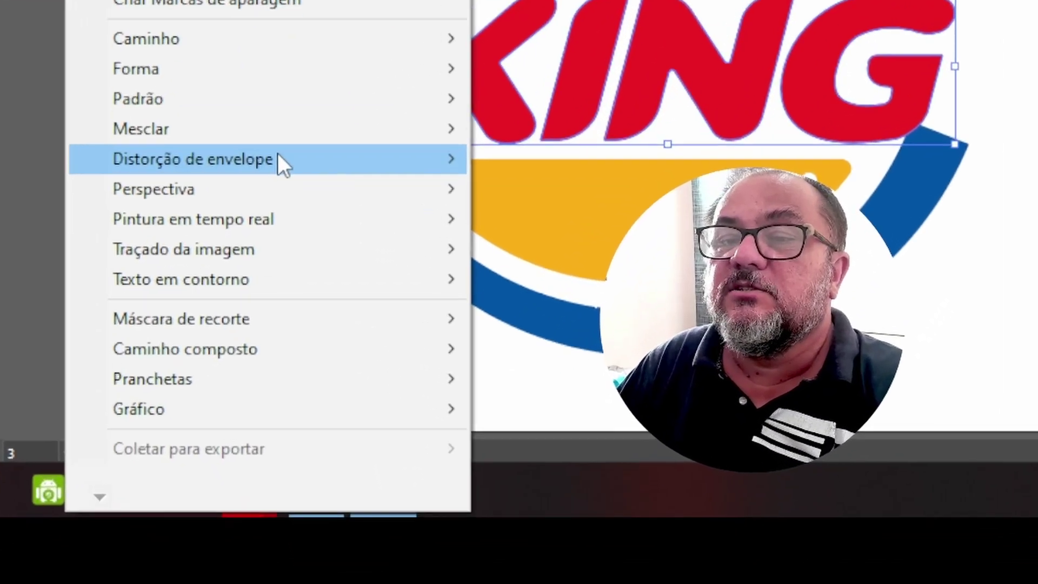
mouse_move(289, 383)
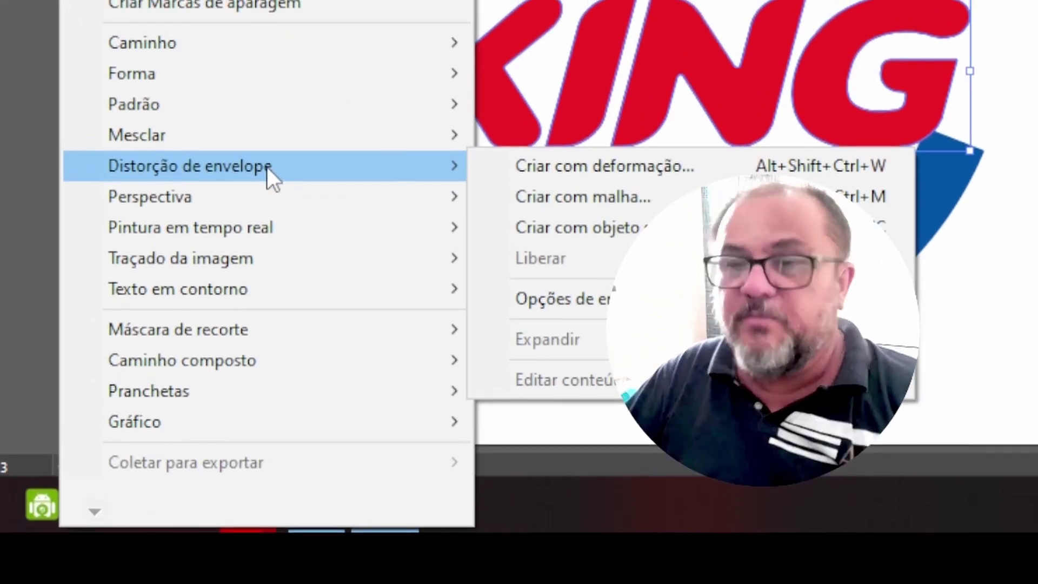
left_click(268, 155)
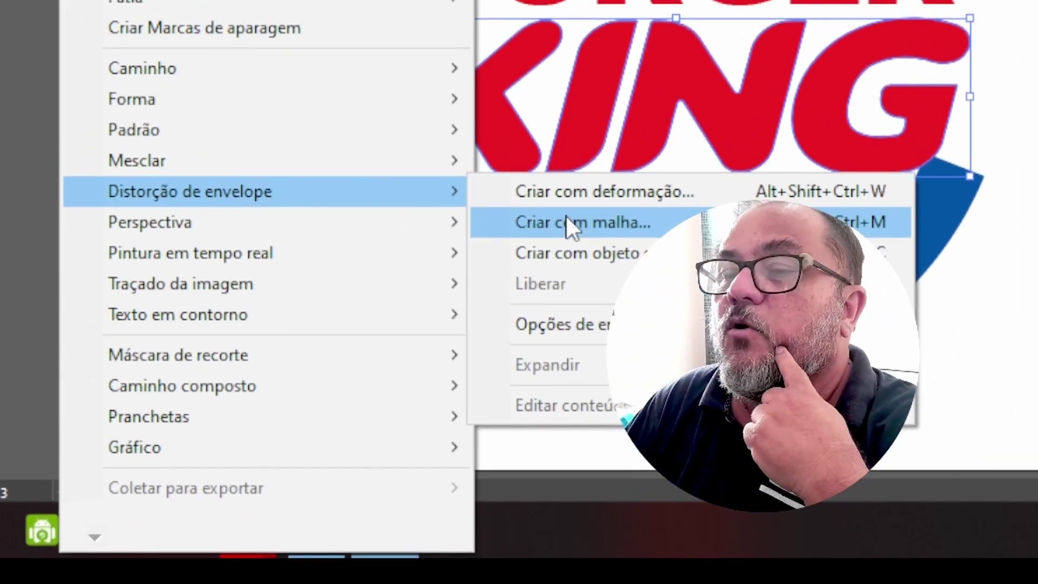
left_click(571, 210)
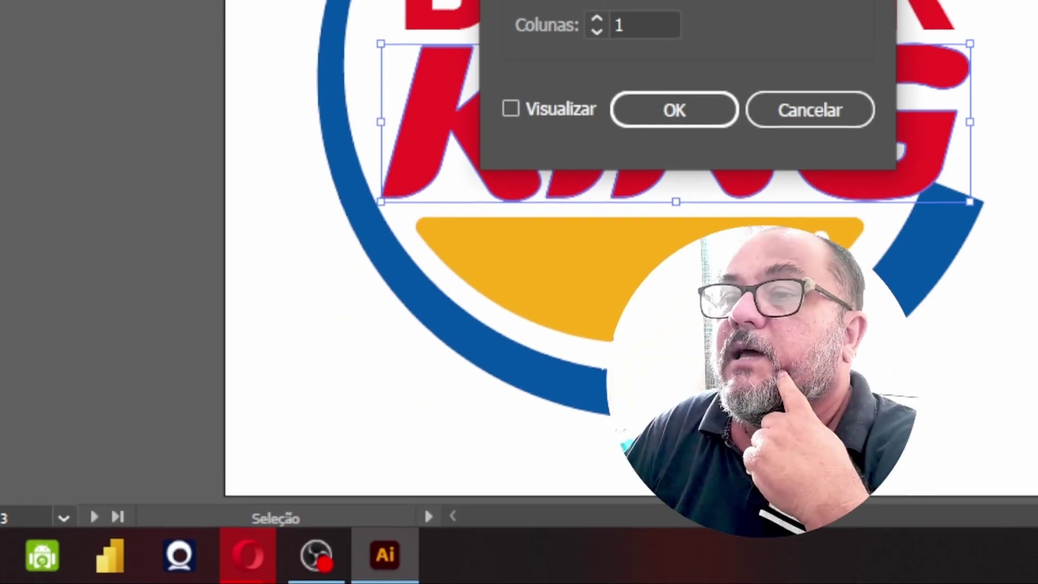
key("Return")
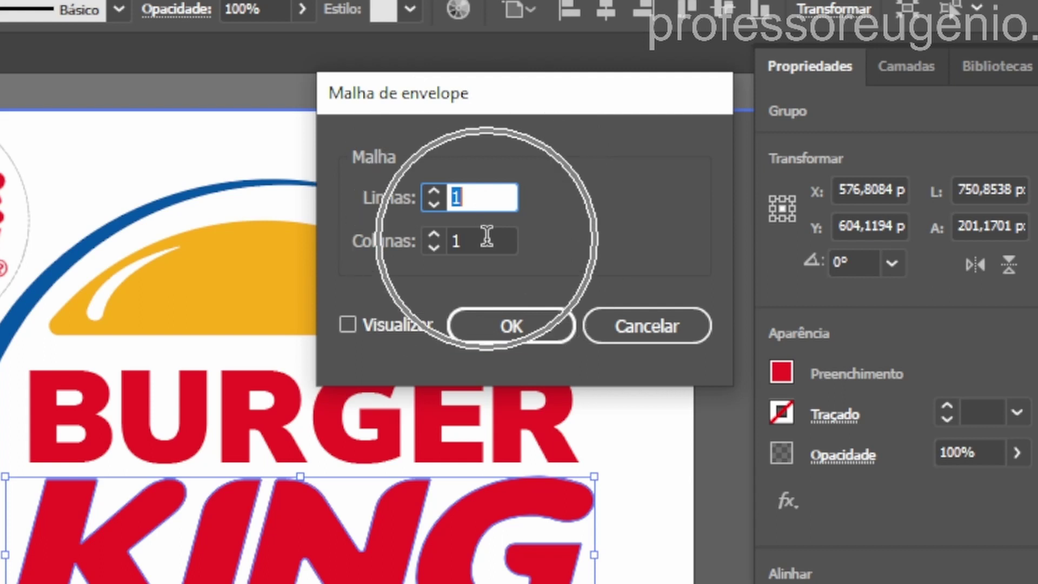
left_click(348, 325)
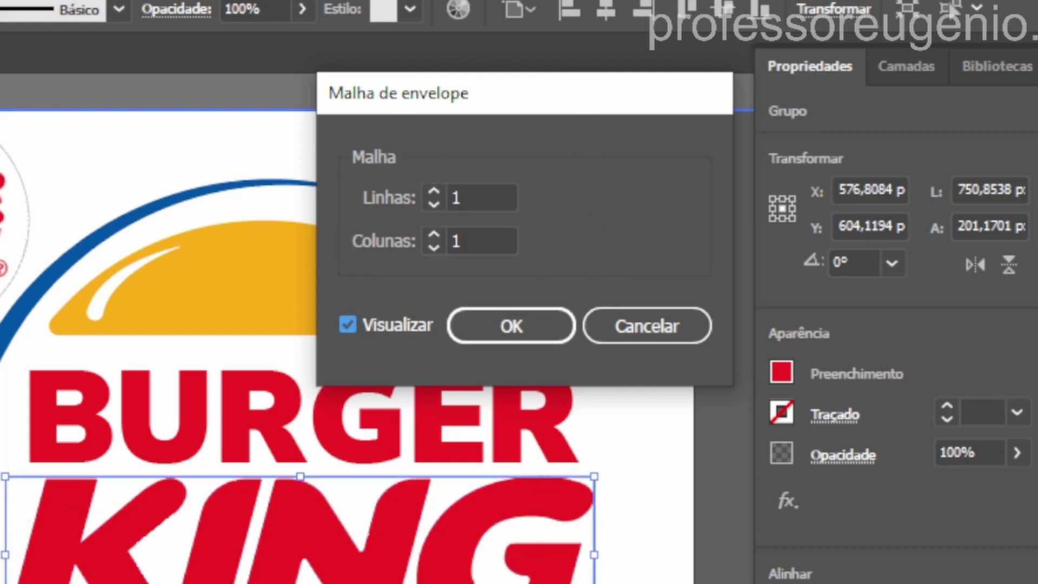
left_click(493, 331)
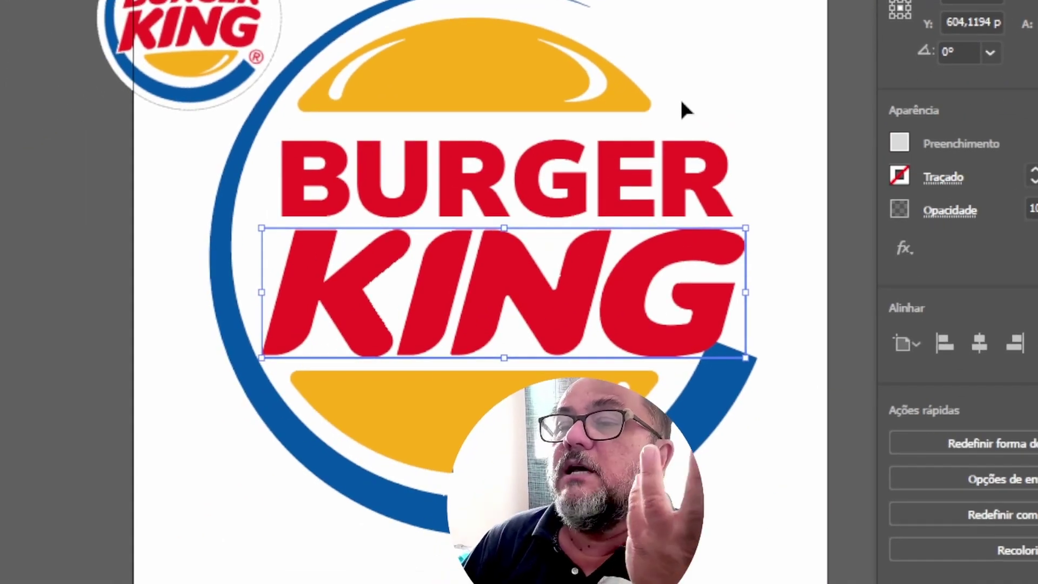
Step: Arch the lower edge of the KING envelope slightly upward by raising the direction handles of both its bottom anchors
key("a")
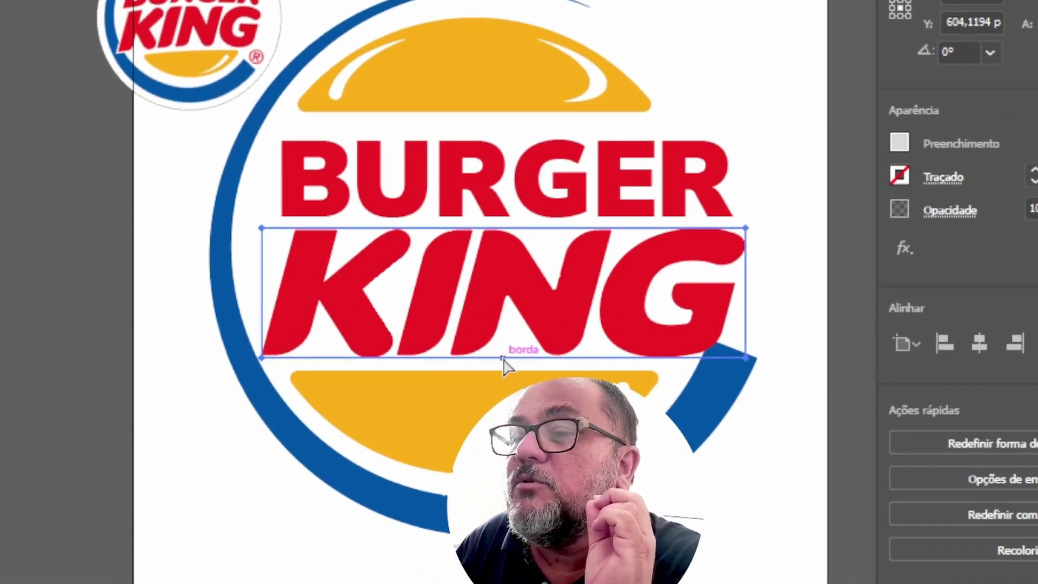
left_click(715, 360)
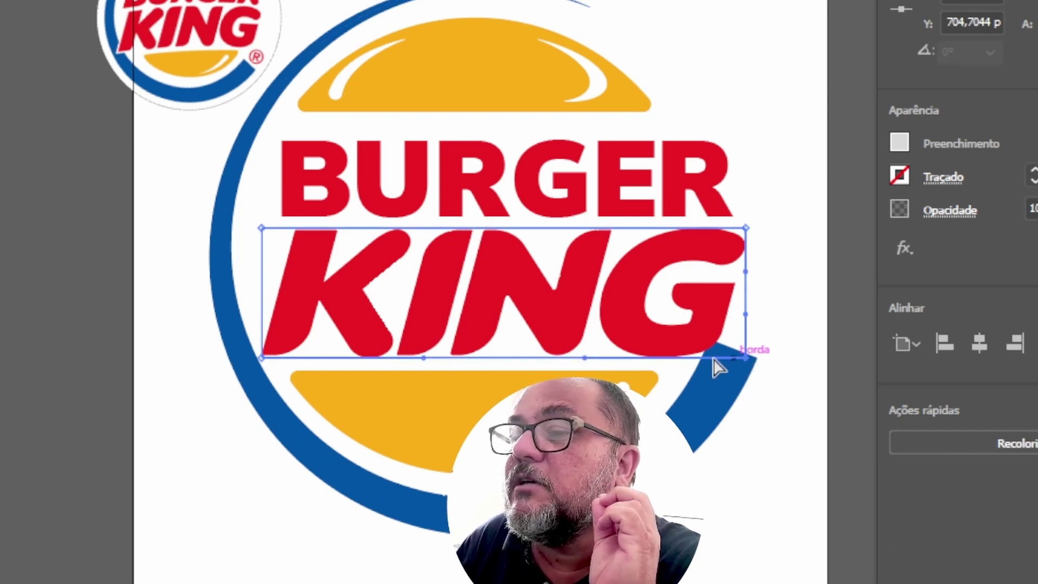
left_click(586, 359)
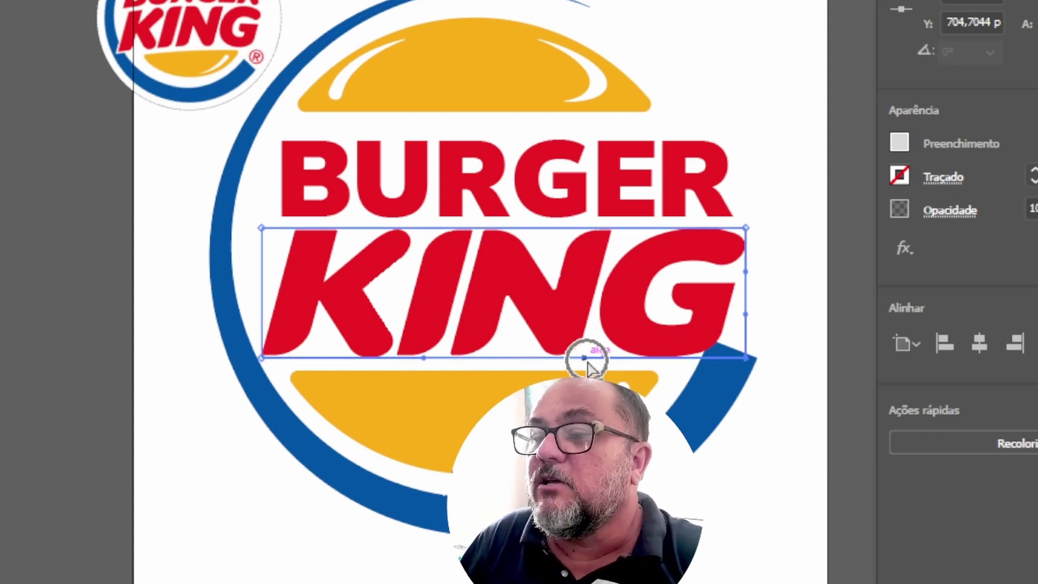
left_click_drag(586, 359, 579, 331)
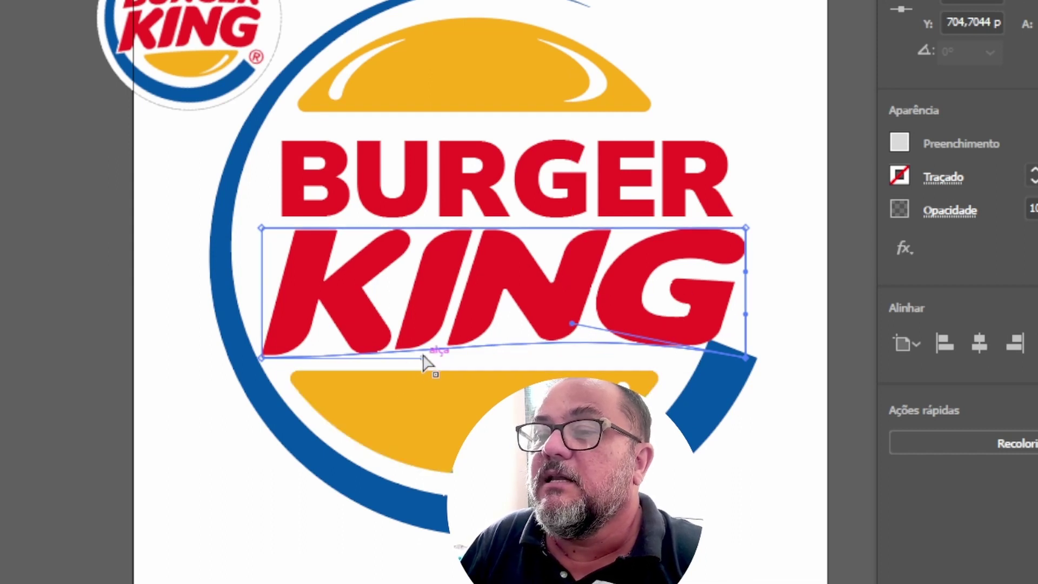
left_click_drag(425, 364, 394, 338)
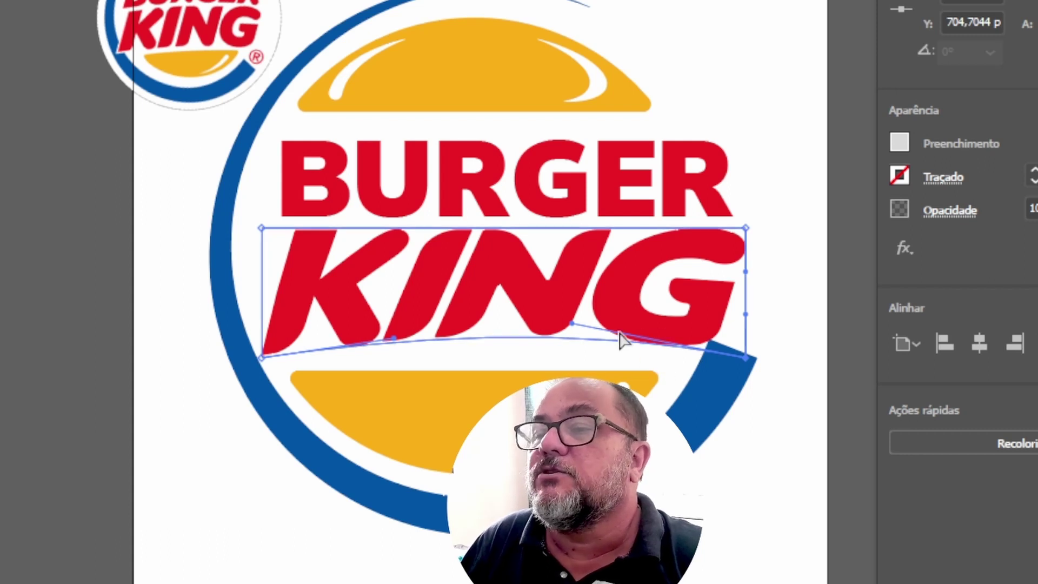
left_click_drag(574, 327, 575, 344)
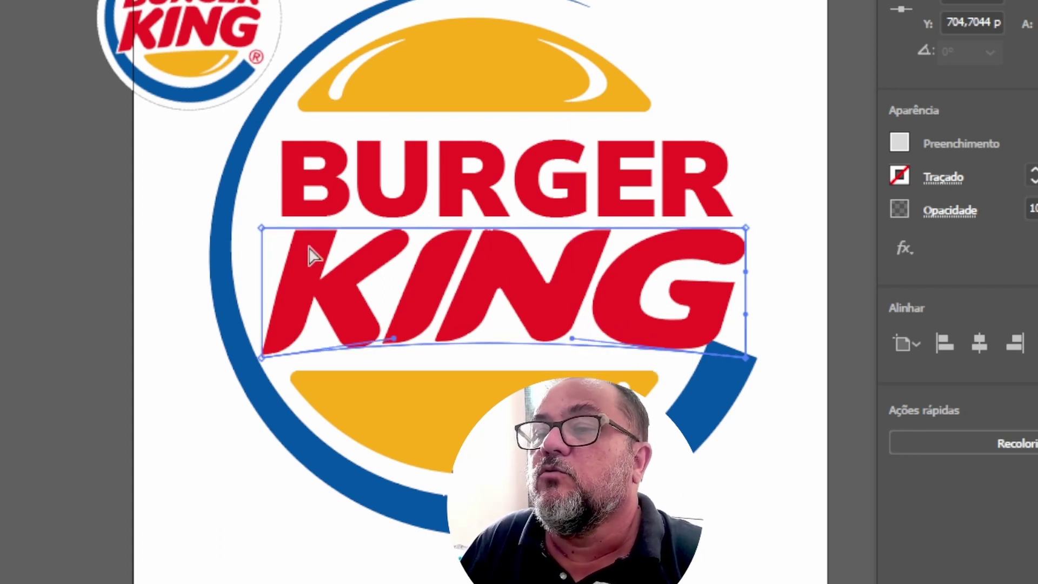
Step: Arch the upper edge of the KING envelope upward and pull its two left corners and lower-right corner outward
left_click_drag(423, 228, 423, 208)
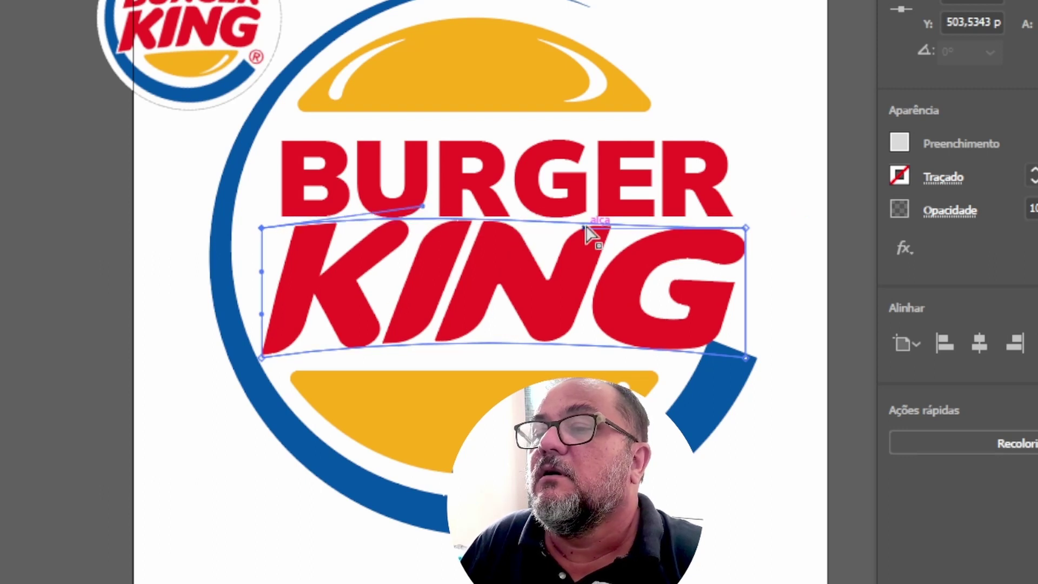
left_click_drag(585, 227, 589, 213)
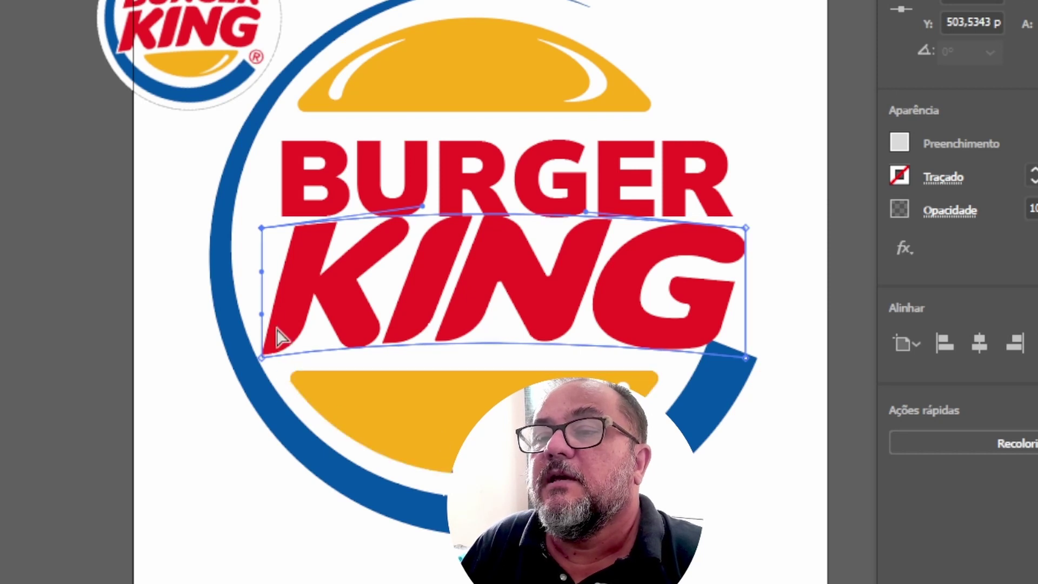
left_click_drag(263, 358, 256, 357)
left_click_drag(261, 228, 247, 230)
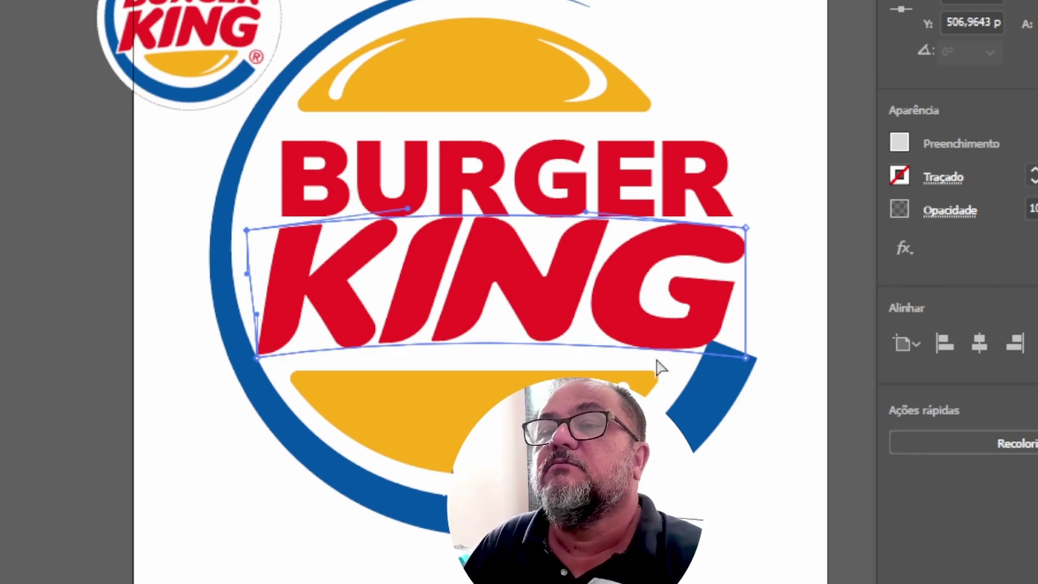
mouse_move(745, 357)
left_mouse_down()
mouse_move(734, 347)
mouse_move(776, 394)
mouse_move(770, 369)
mouse_move(779, 366)
mouse_move(759, 358)
left_mouse_up()
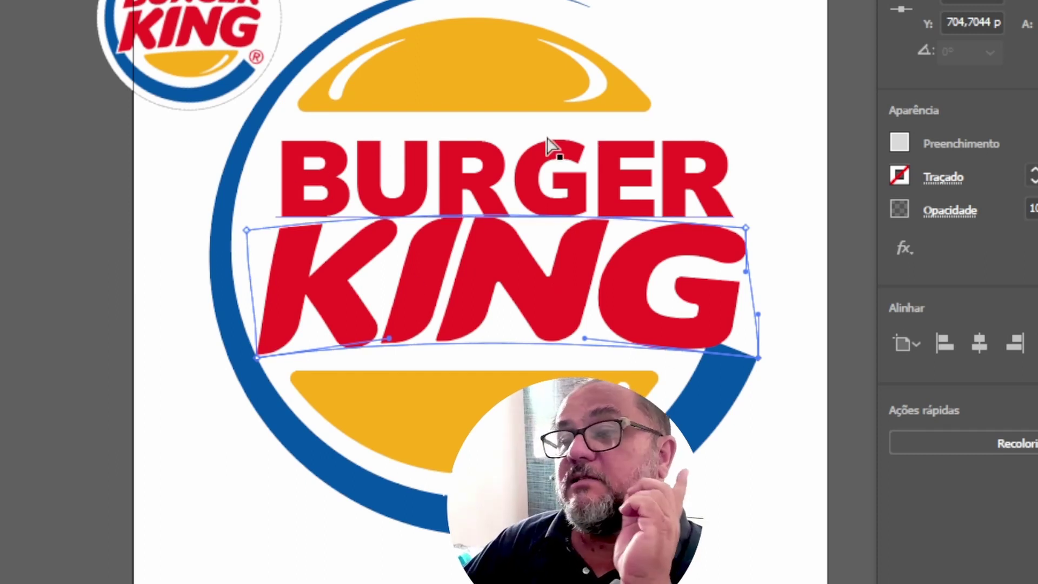
Step: Scale the distorted KING lettering down slightly and place it a little below BURGER, inside the blue ring
key("ctrl+shift+b")
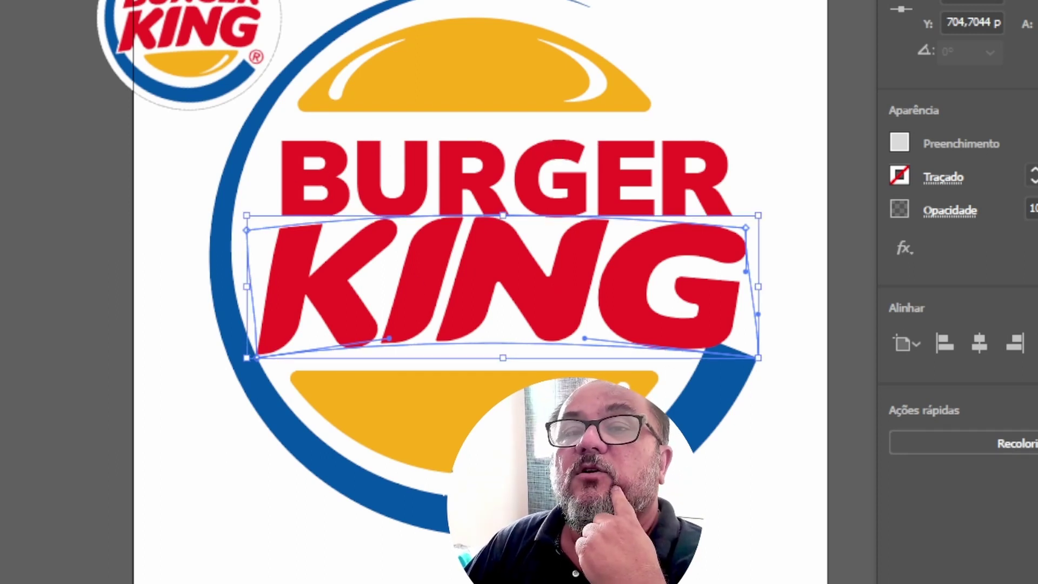
key("ctrl+shift+a")
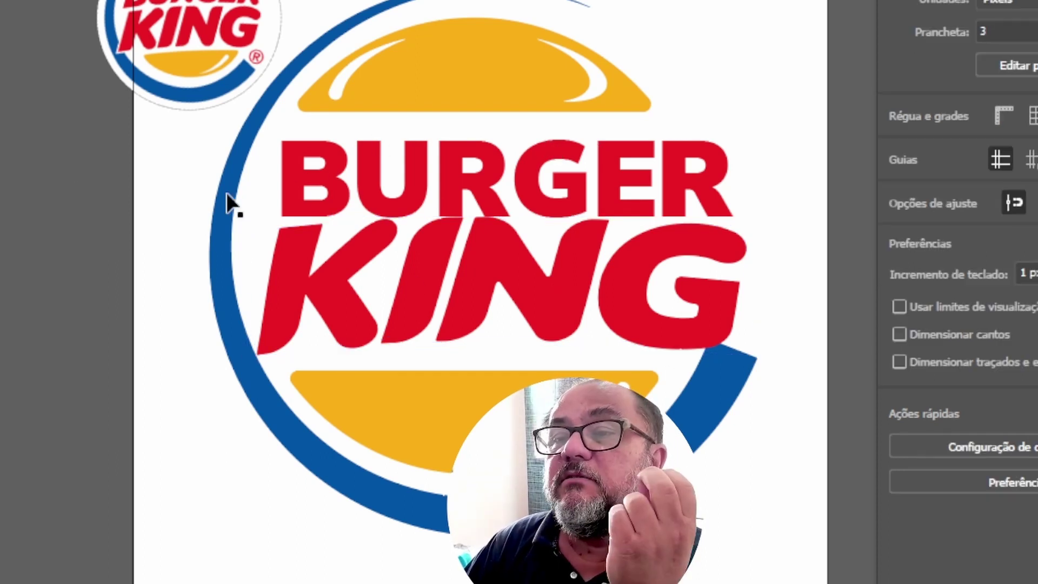
left_click(469, 174)
left_click(589, 306)
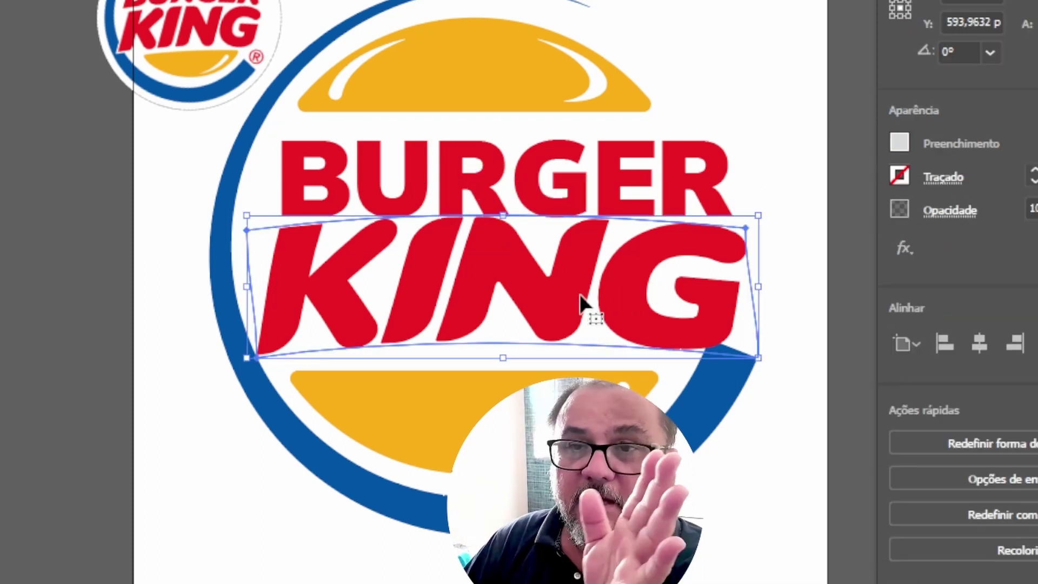
left_click_drag(581, 304, 251, 81)
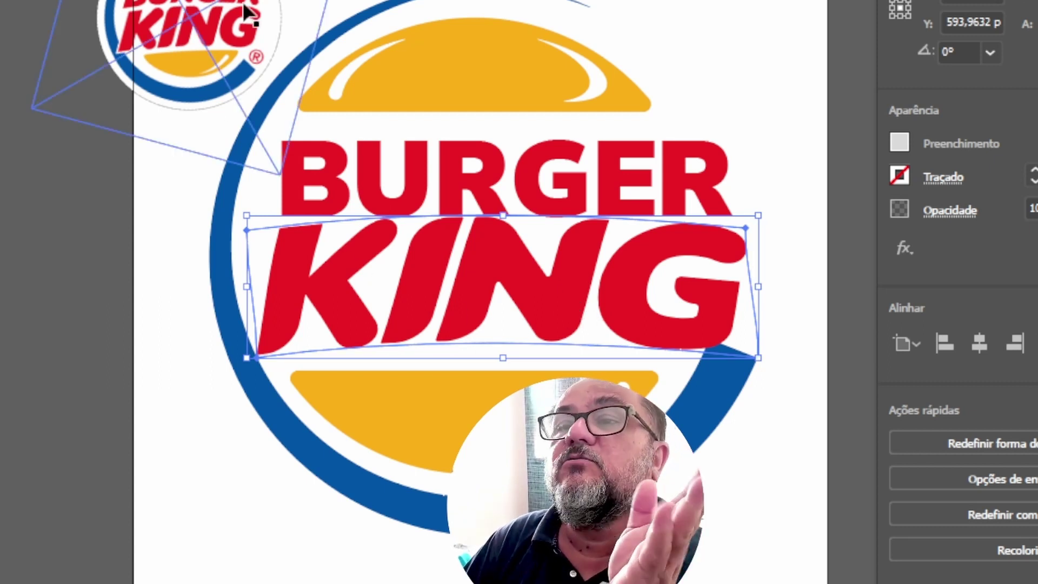
left_click_drag(244, 10, 560, 259)
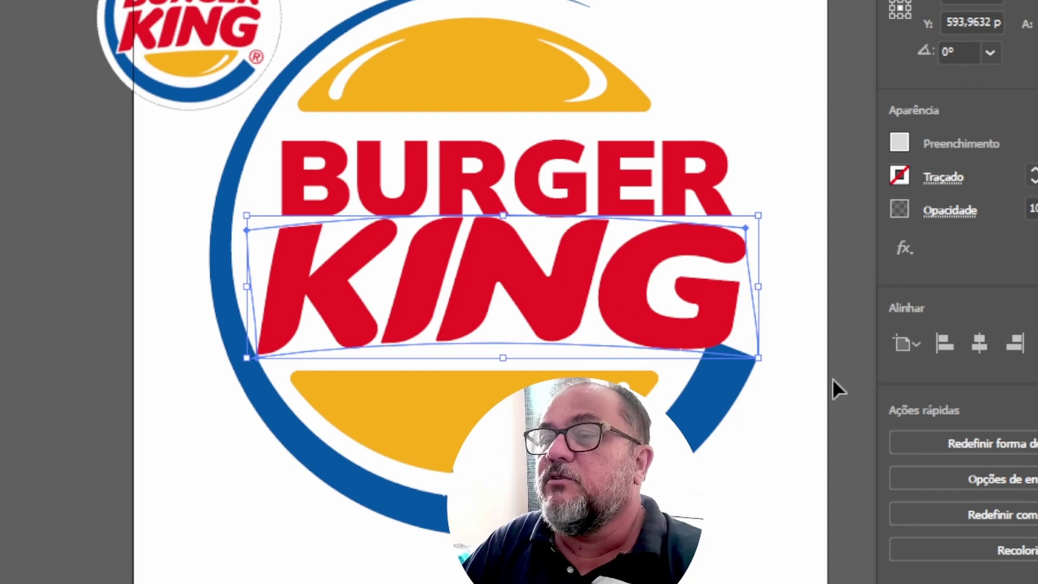
left_click_drag(763, 288, 683, 313)
left_click(748, 227)
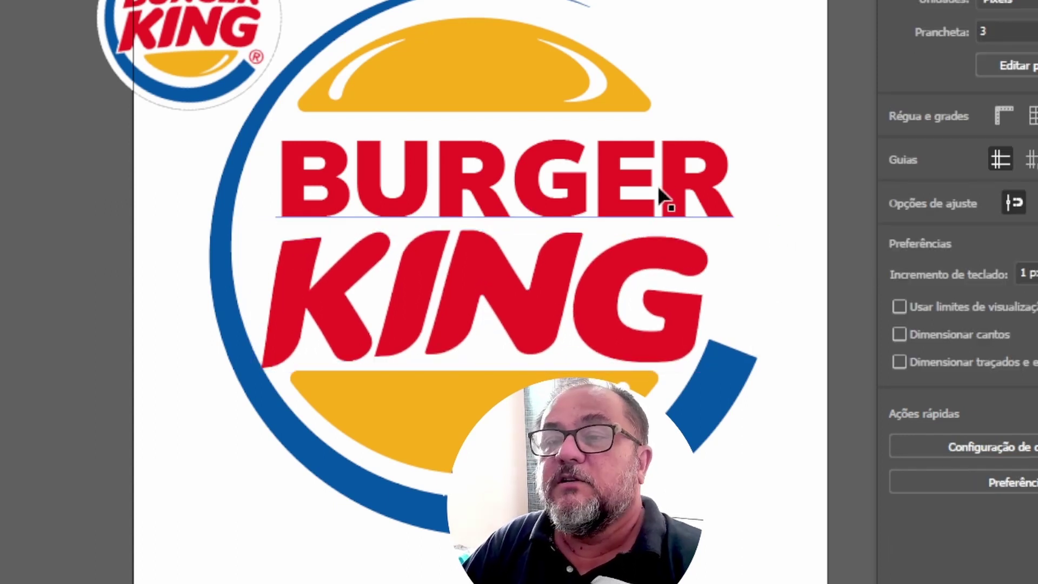
Step: Tighten the letter spacing of the BURGER text until its right end lines up with the G of KING
left_click(629, 179)
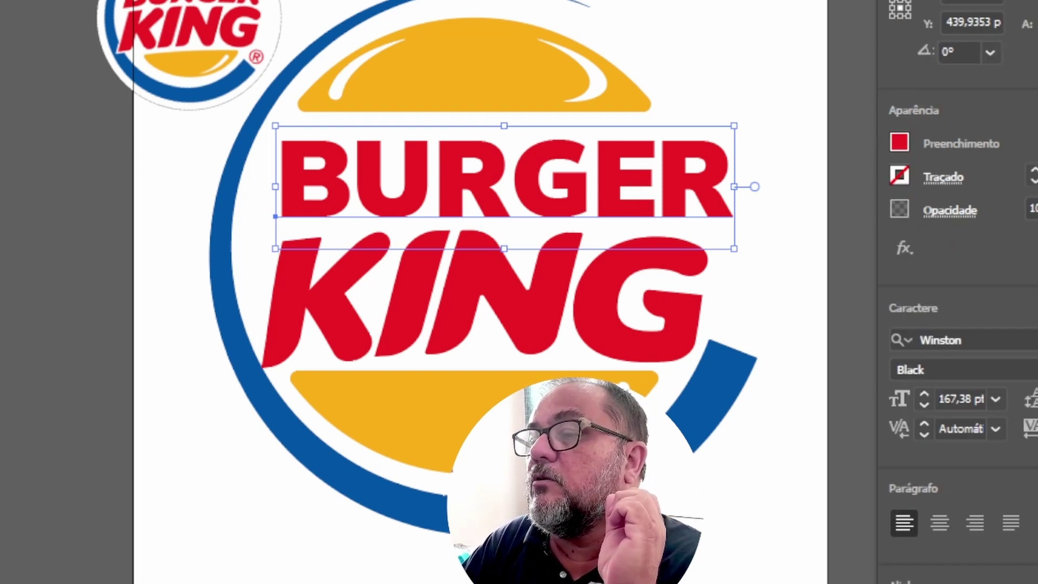
key("alt+Left")
key("alt+Left")
key("alt+Left")
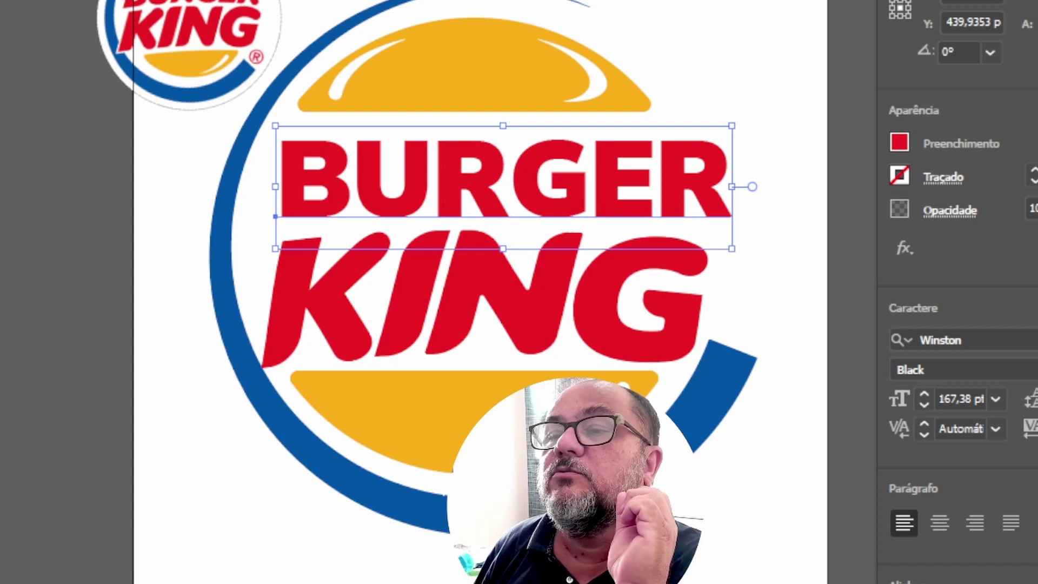
key("alt+Left")
key("alt+Left")
key("alt+Left")
key("alt+Left")
key("alt+Left")
key("alt+Left")
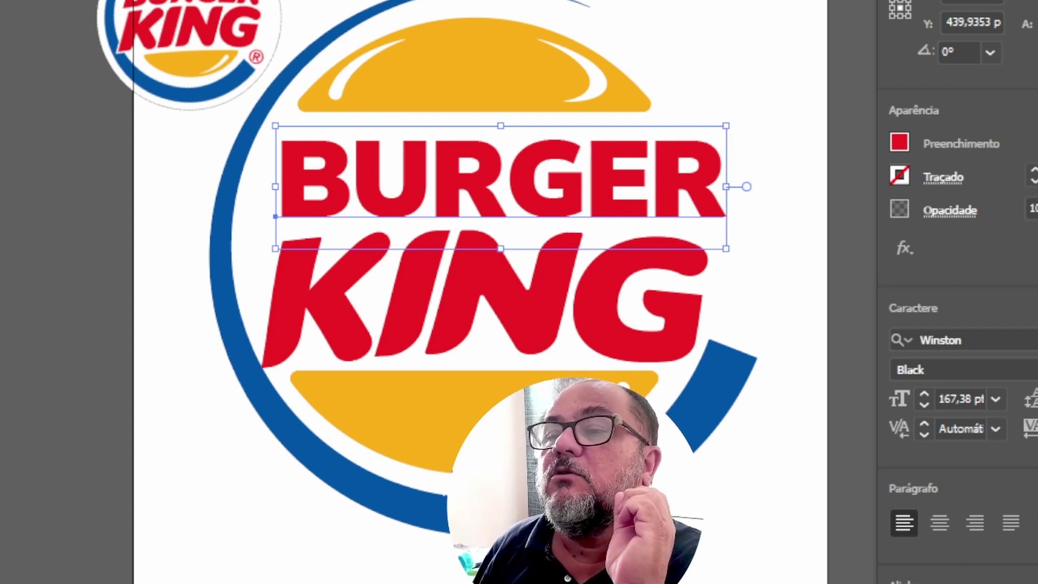
key("alt+Left")
key("alt+Left")
key("alt+Left")
key("alt+Left")
key("alt+Left")
key("alt+Left")
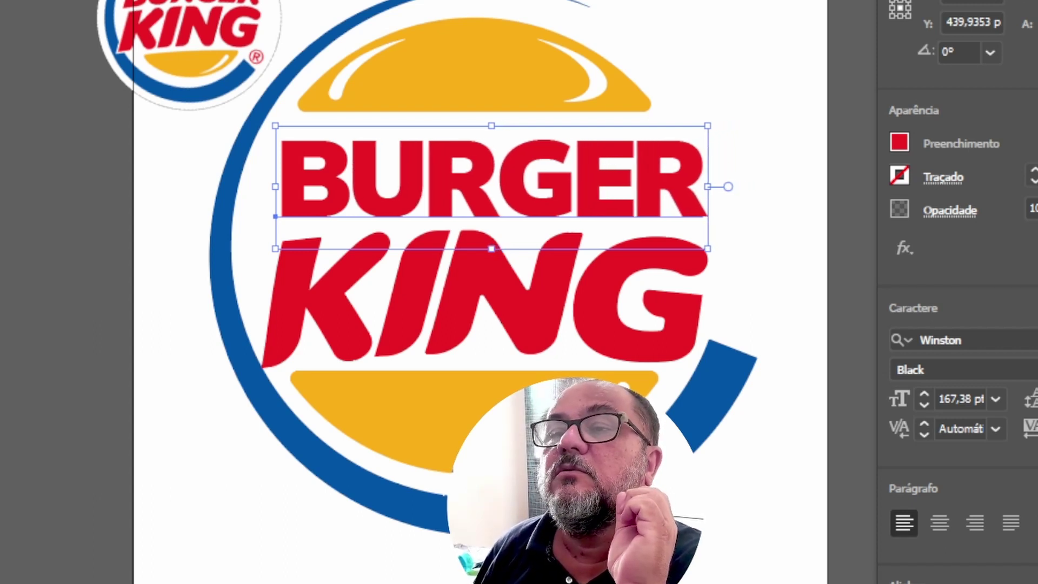
key("alt+Right")
key("alt+Right")
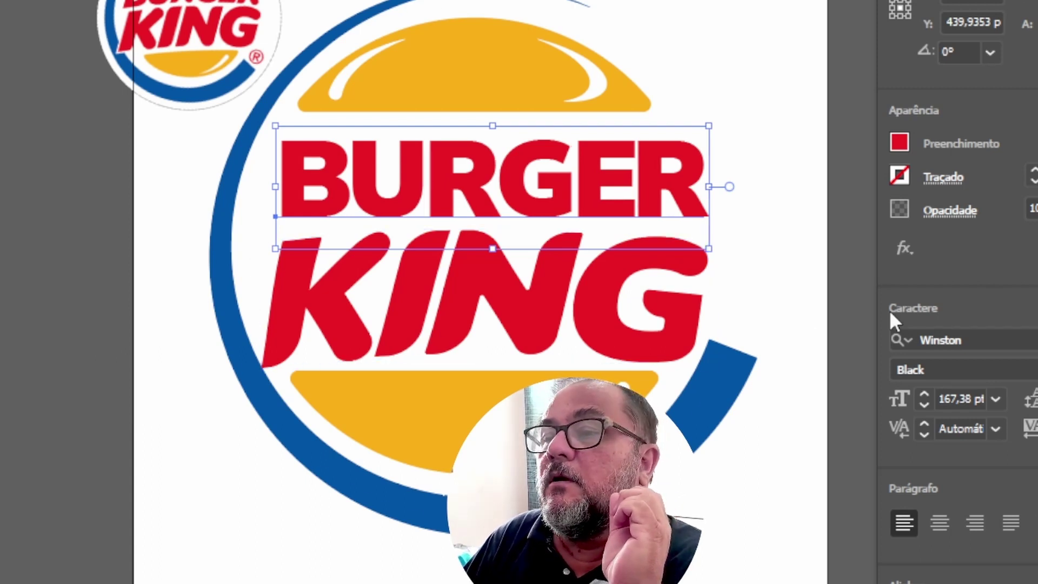
Step: Apply an envelope distortion mesh with 1 row and 1 column to the BURGER text
key("alt+o")
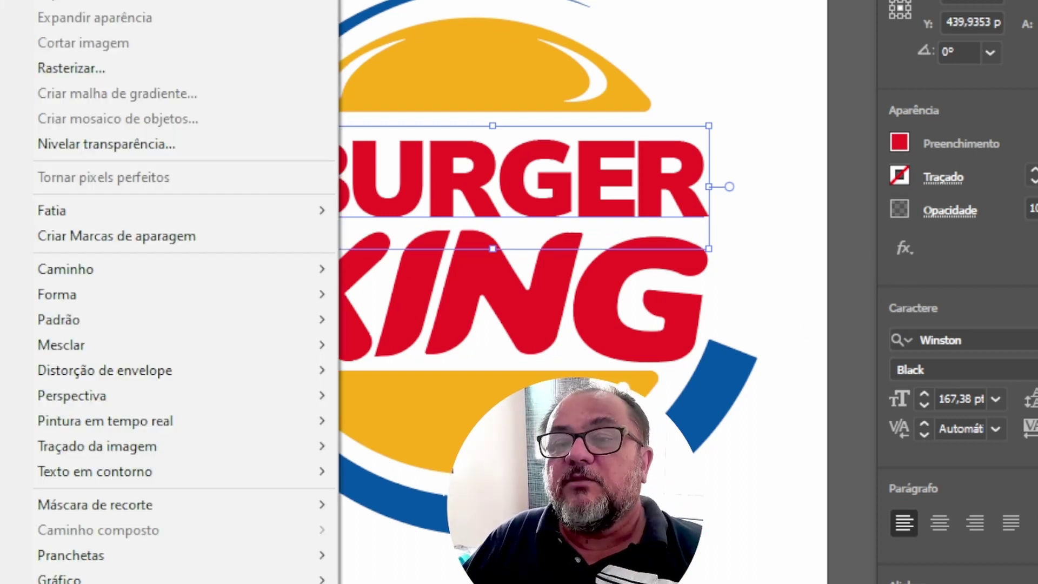
mouse_move(160, 378)
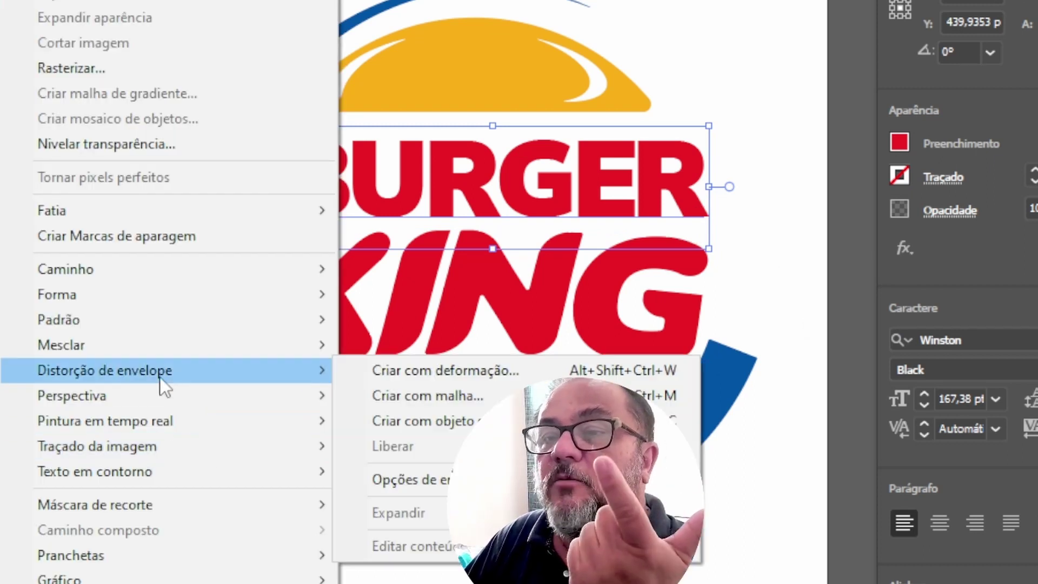
left_click(439, 397)
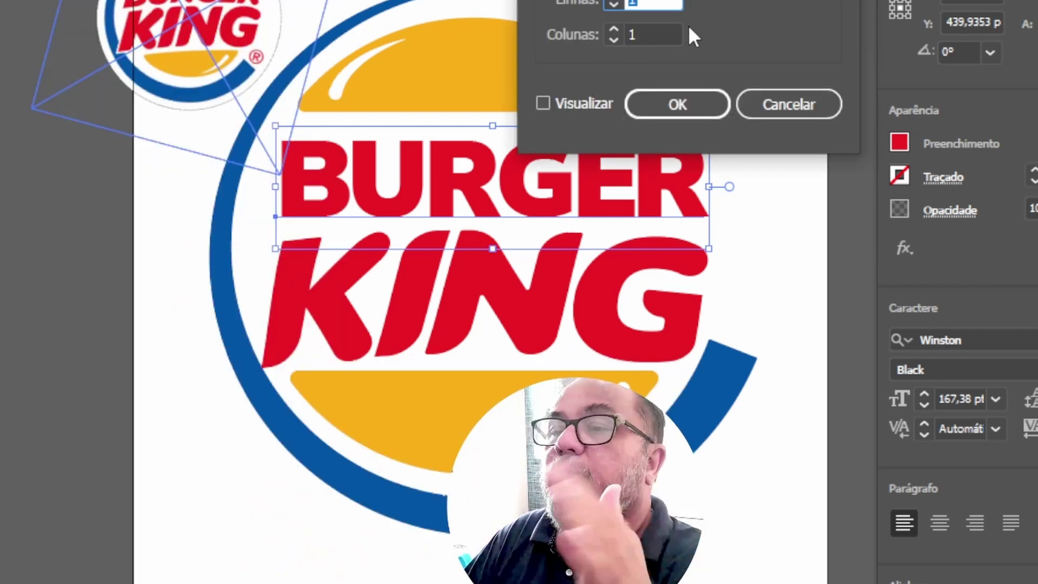
left_click(686, 105)
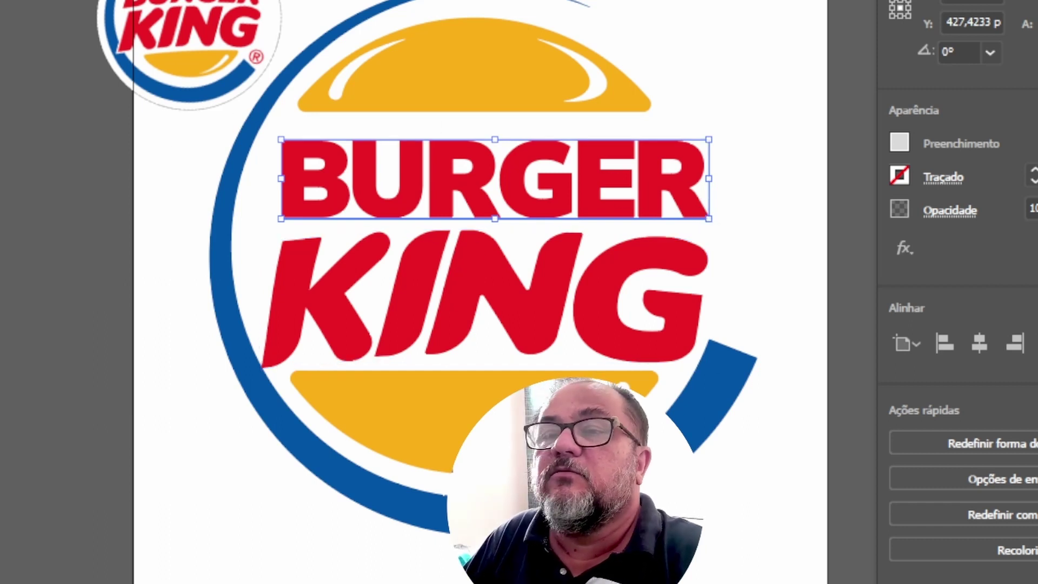
Step: Lower both bottom corners of the BURGER envelope and arch its lower edge upward to follow the top of KING
key("a")
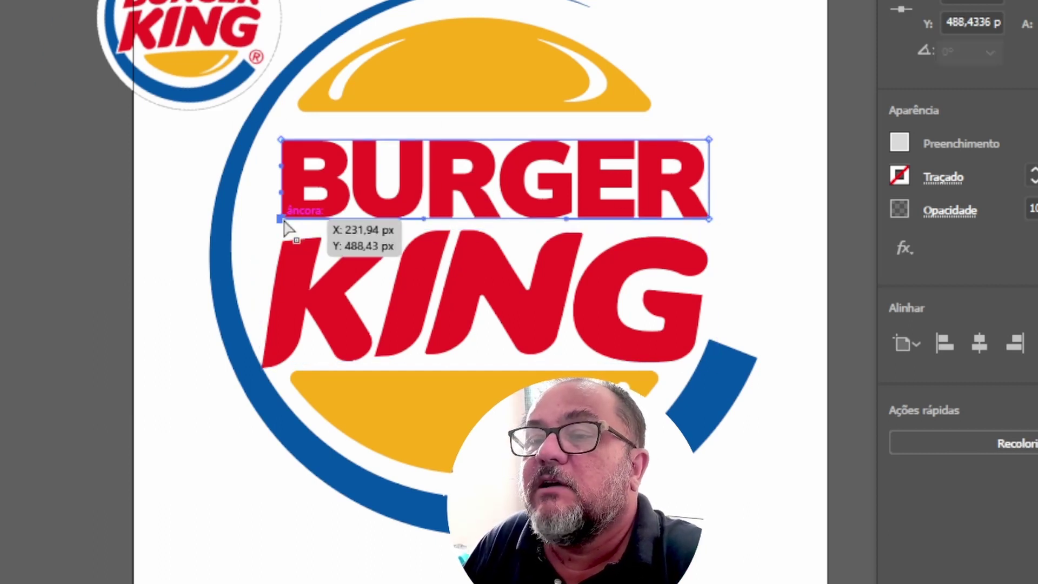
left_click_drag(282, 219, 272, 227)
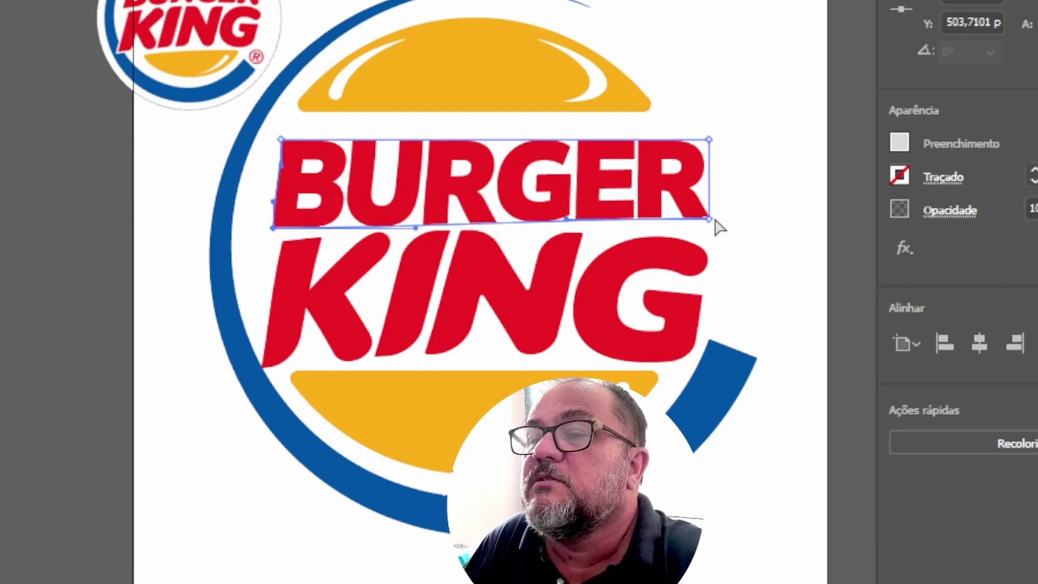
mouse_move(709, 220)
left_mouse_down()
mouse_move(714, 234)
mouse_move(720, 225)
left_mouse_up()
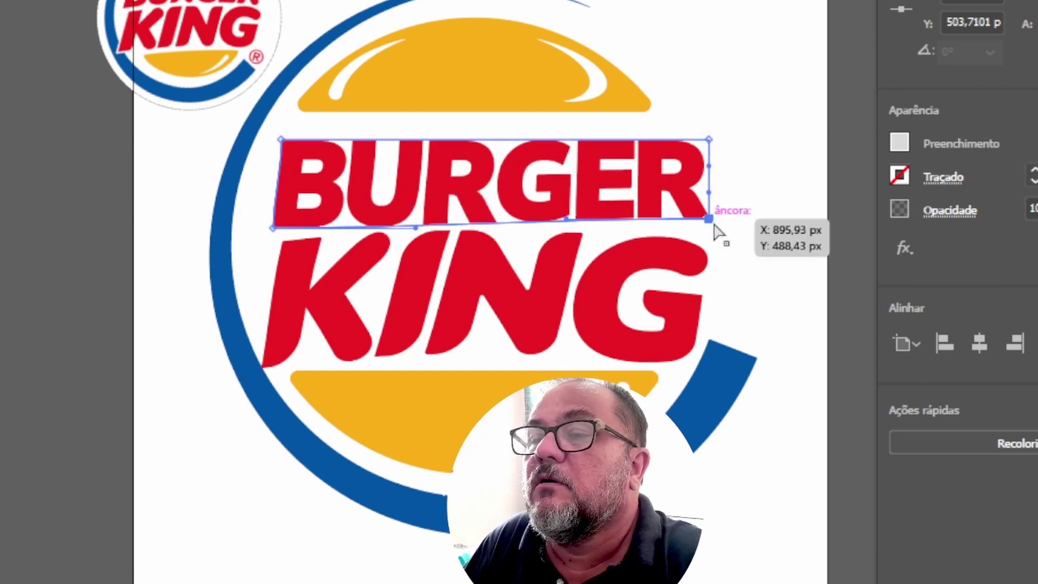
left_click_drag(570, 230, 565, 201)
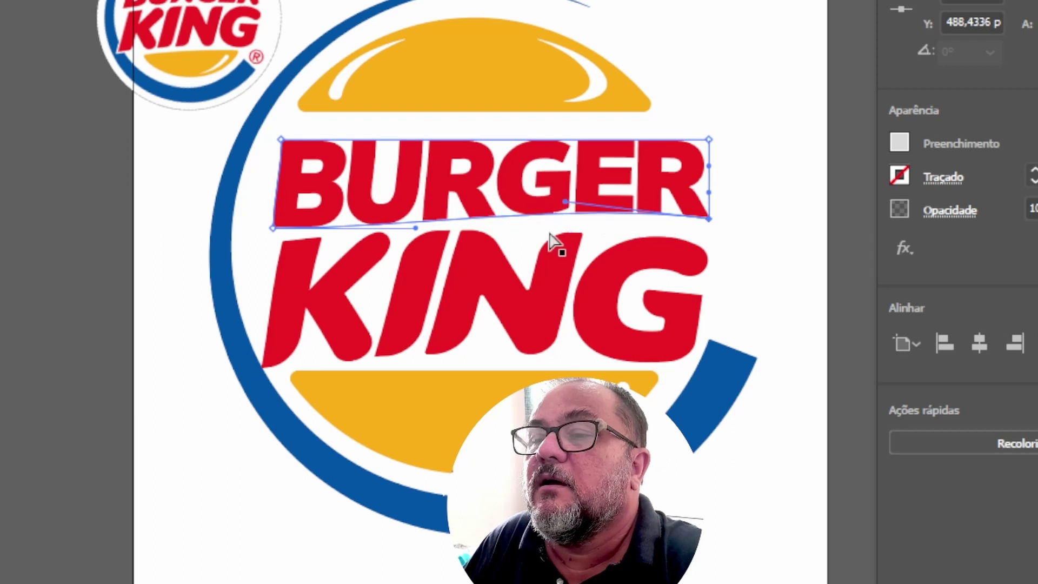
left_click_drag(414, 229, 405, 212)
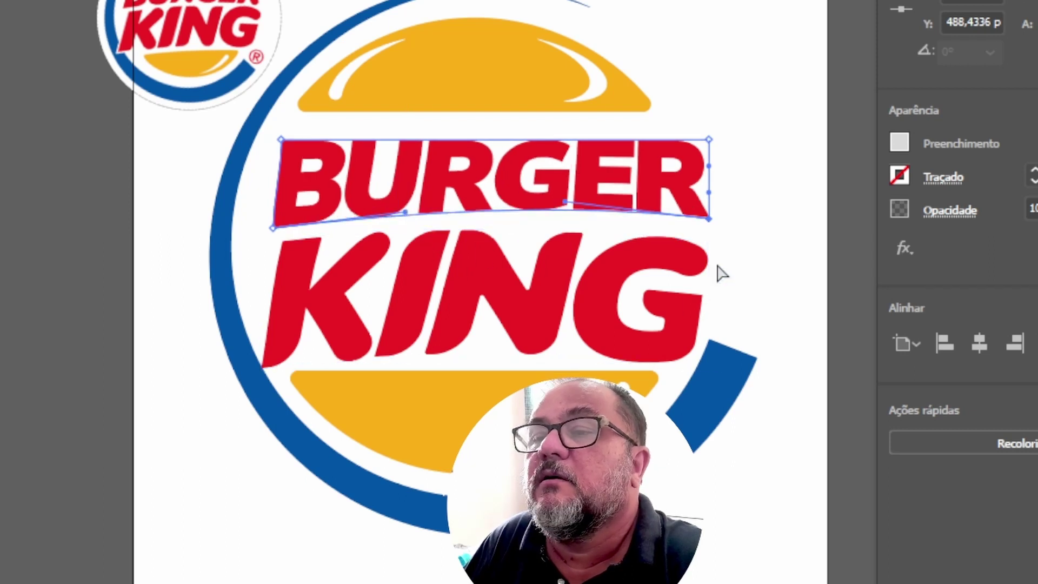
left_click_drag(709, 220, 710, 227)
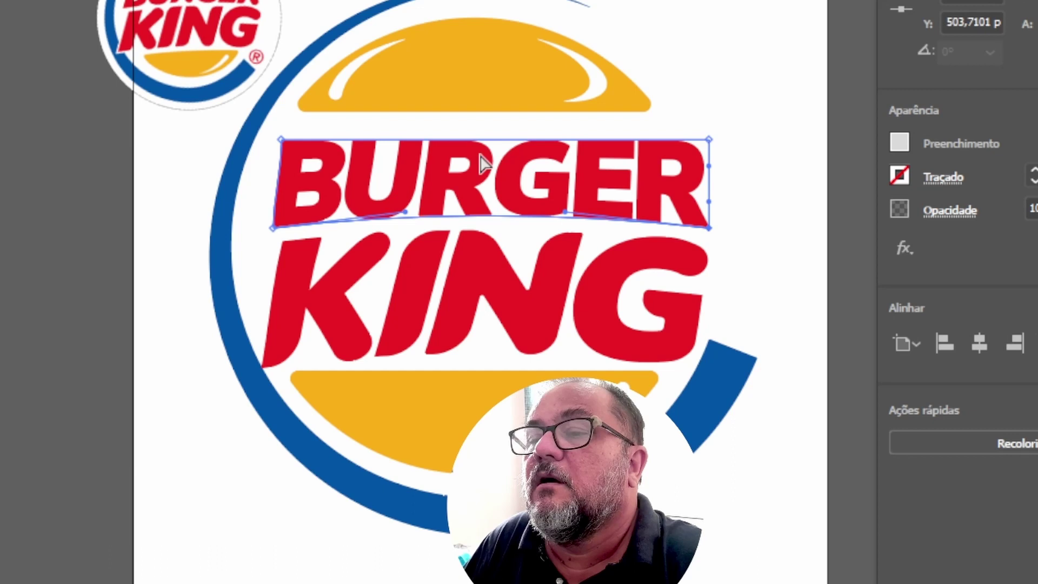
Step: Arch the upper edge of the BURGER envelope upward by raising the direction handles of its top corners
left_click(710, 142)
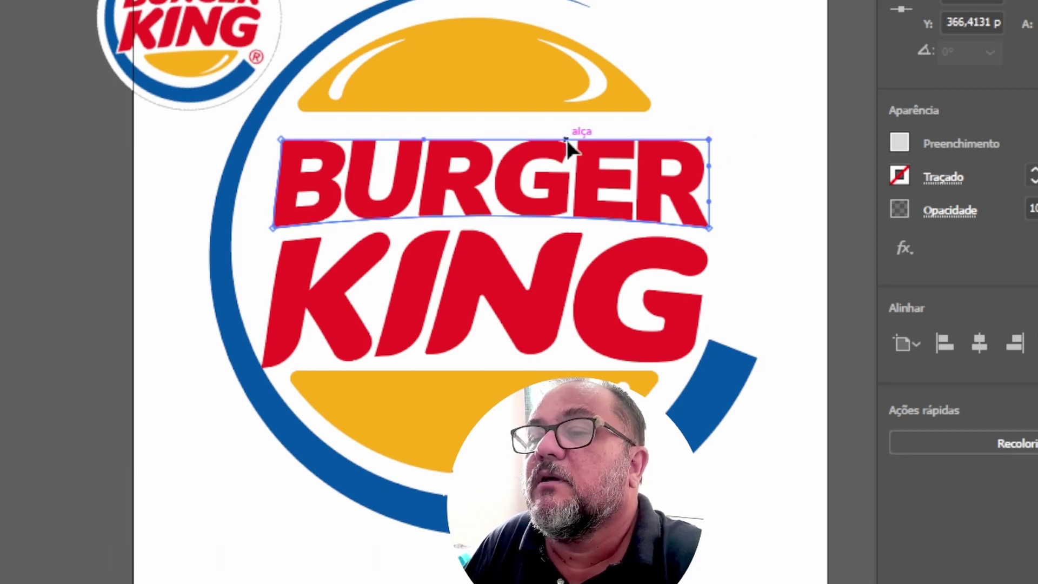
left_click_drag(567, 141, 558, 126)
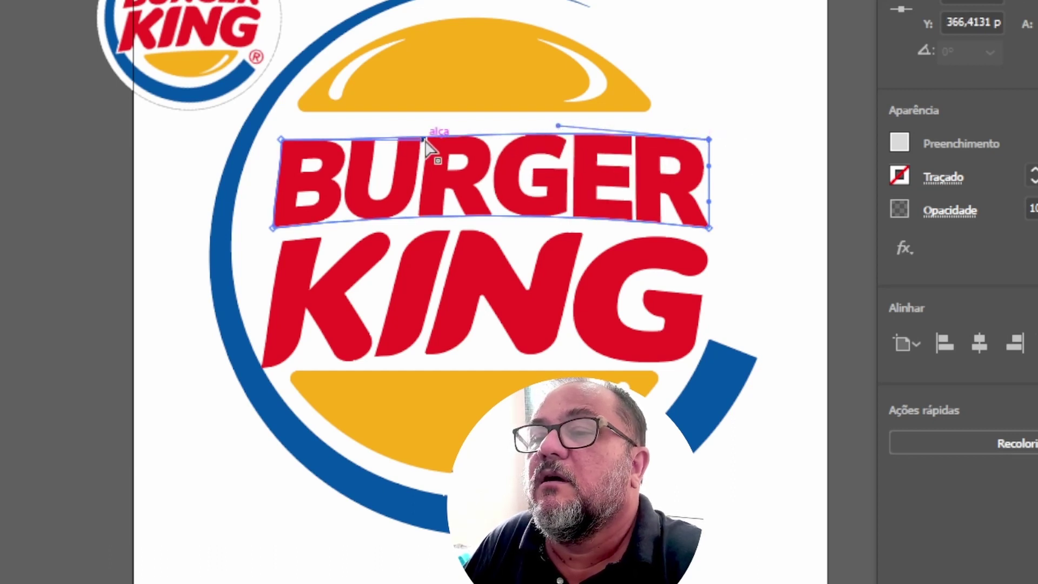
left_click_drag(423, 140, 406, 125)
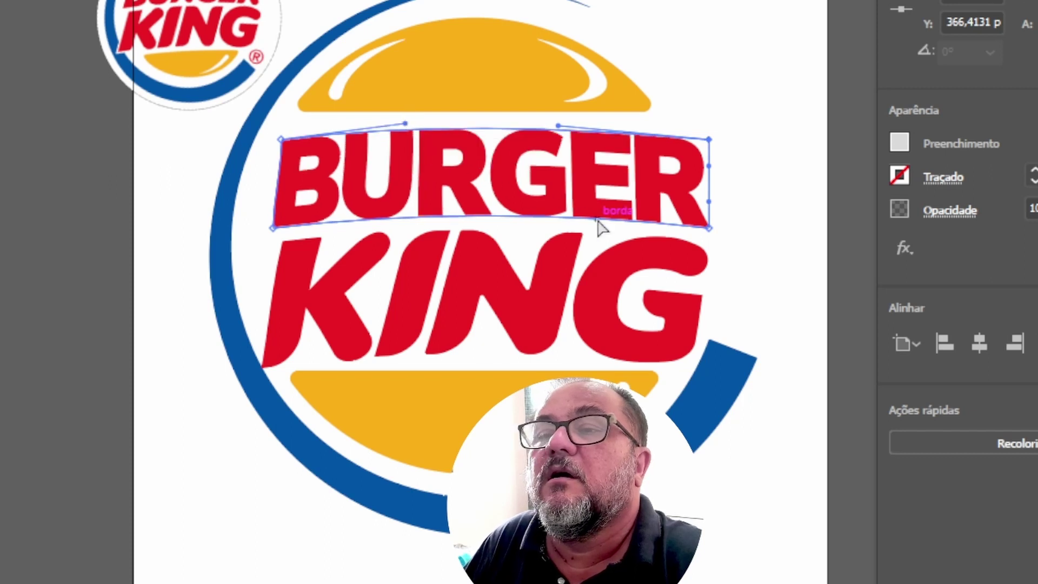
left_click(271, 227)
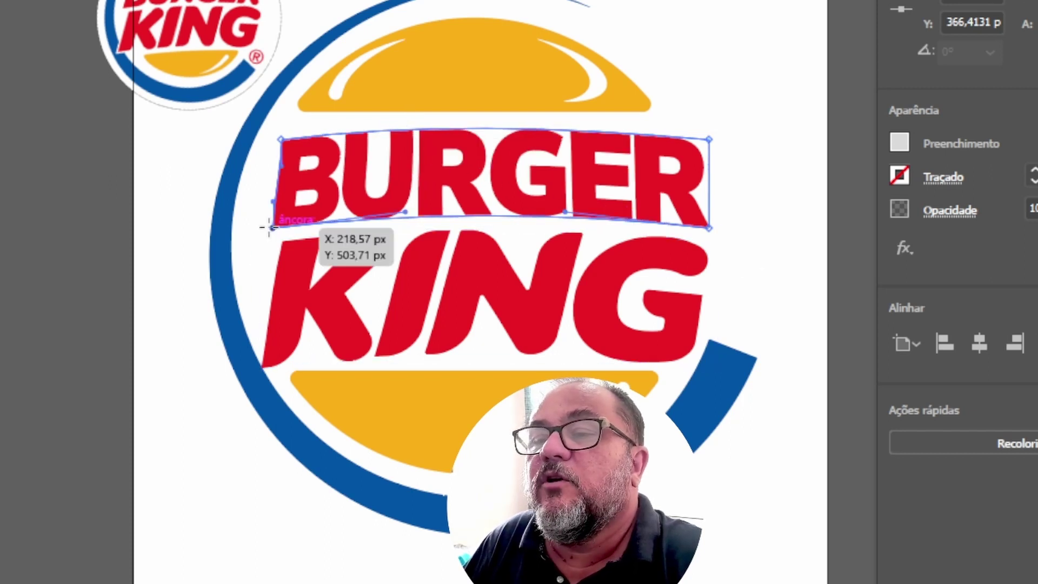
Step: Pull the BURGER envelope's lower-left corner down and outward, and raise the KING envelope's lower-right corner while flattening its lower curve
left_click_drag(270, 228, 265, 241)
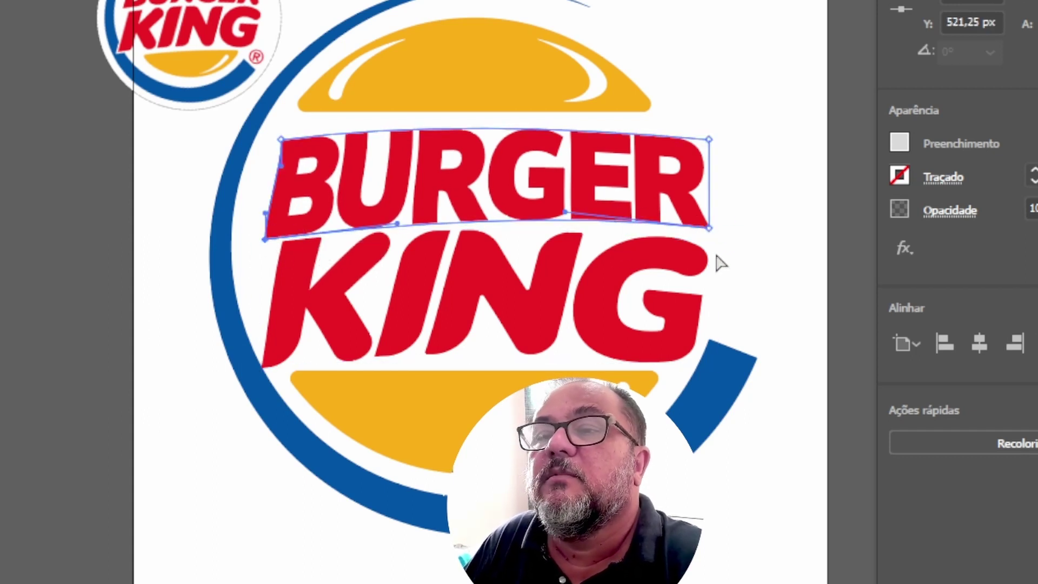
left_click(712, 279)
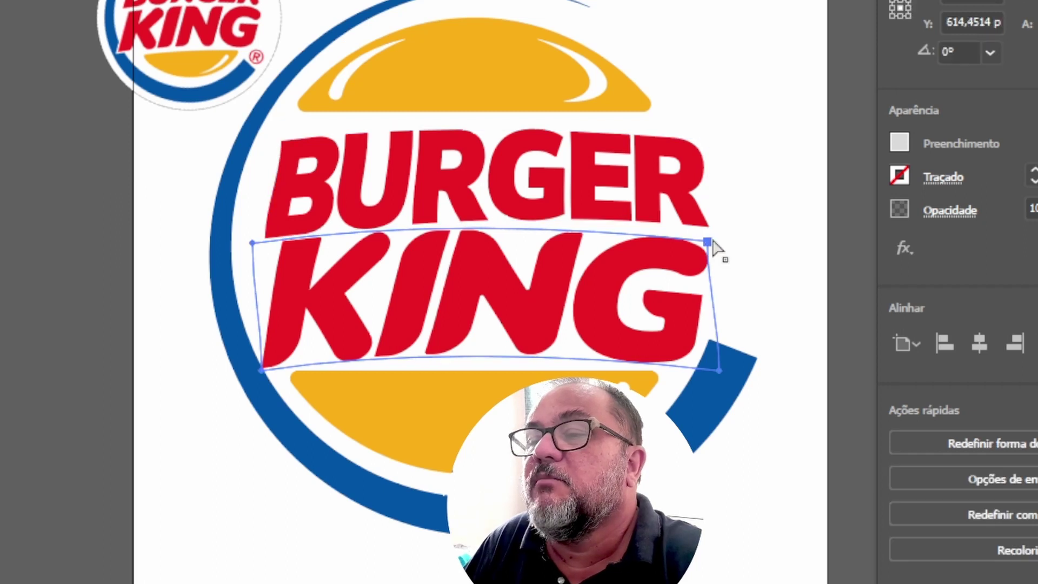
mouse_move(709, 241)
left_mouse_down()
mouse_move(707, 228)
mouse_move(711, 240)
left_mouse_up()
left_click(708, 241)
left_click_drag(719, 371, 714, 361)
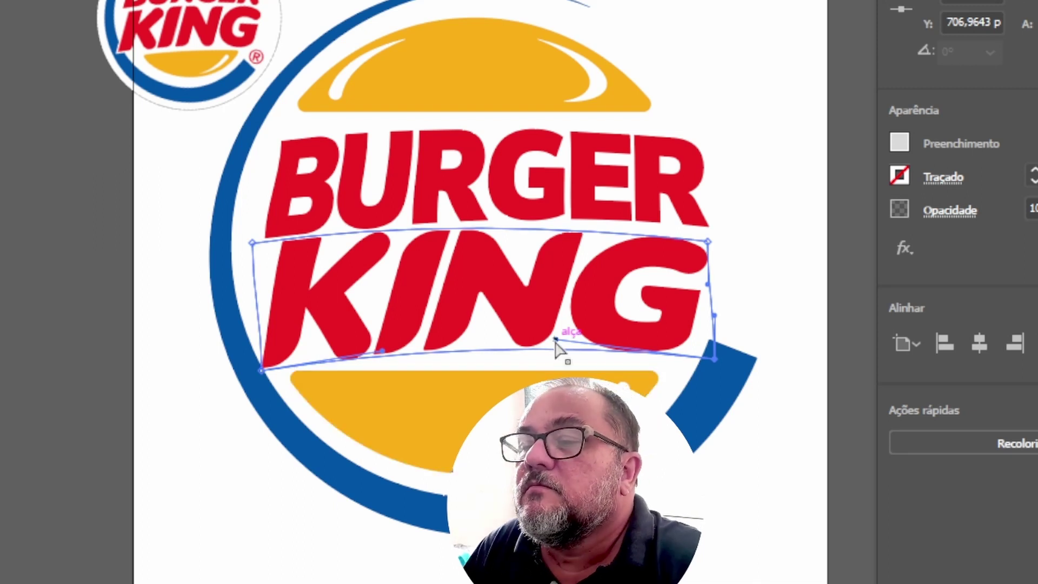
left_click_drag(557, 347, 560, 365)
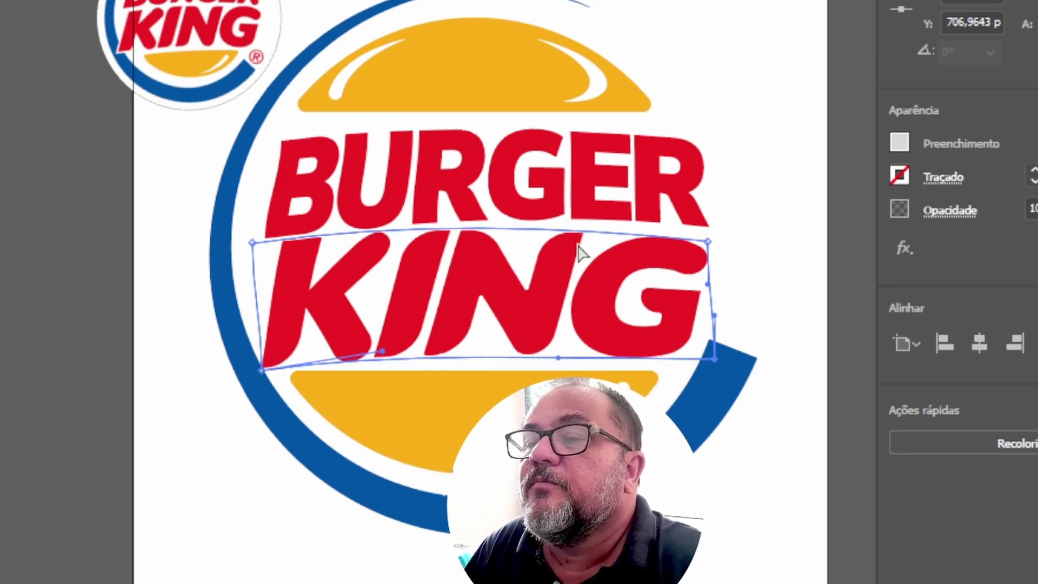
Step: Flatten the upper edge of the KING envelope slightly by lowering the direction handles of its top corners
left_click(706, 241)
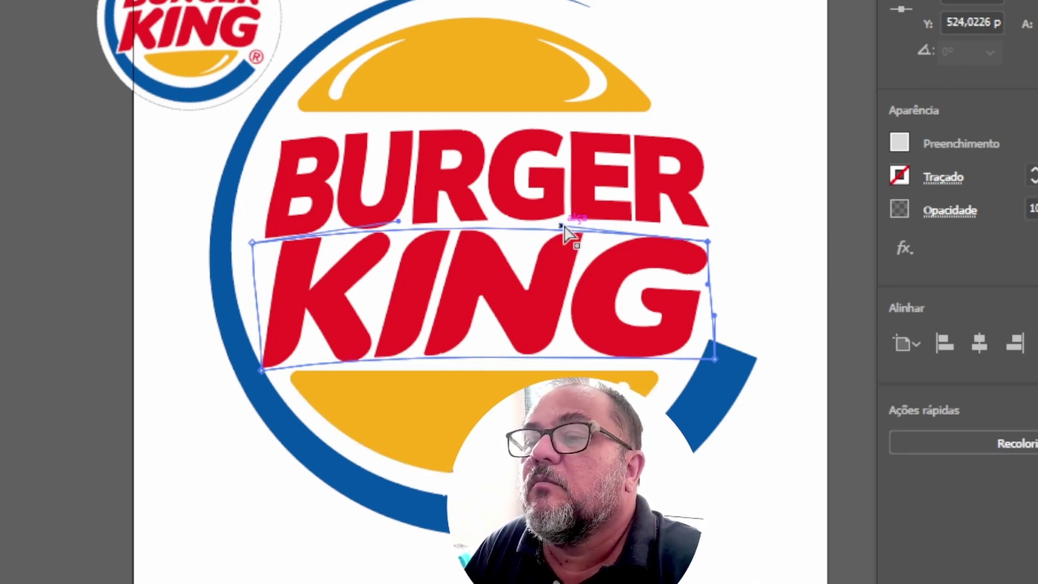
mouse_move(561, 227)
left_mouse_down()
mouse_move(561, 241)
mouse_move(563, 232)
left_mouse_up()
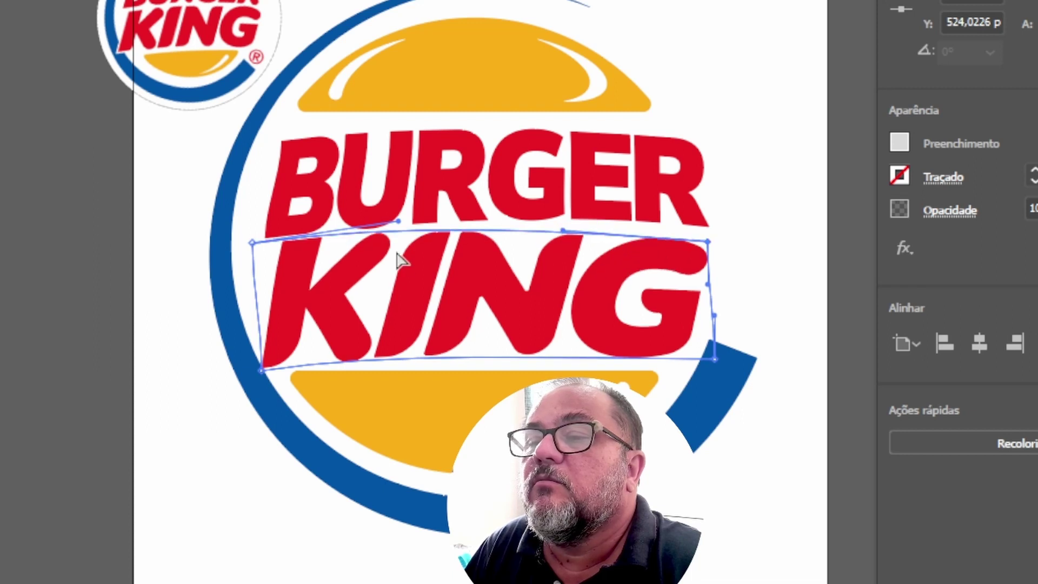
left_click_drag(402, 226, 402, 233)
Step: Shift the BURGER lettering slightly to the right and lower its envelope's lower-right corner toward KING
left_click(644, 197)
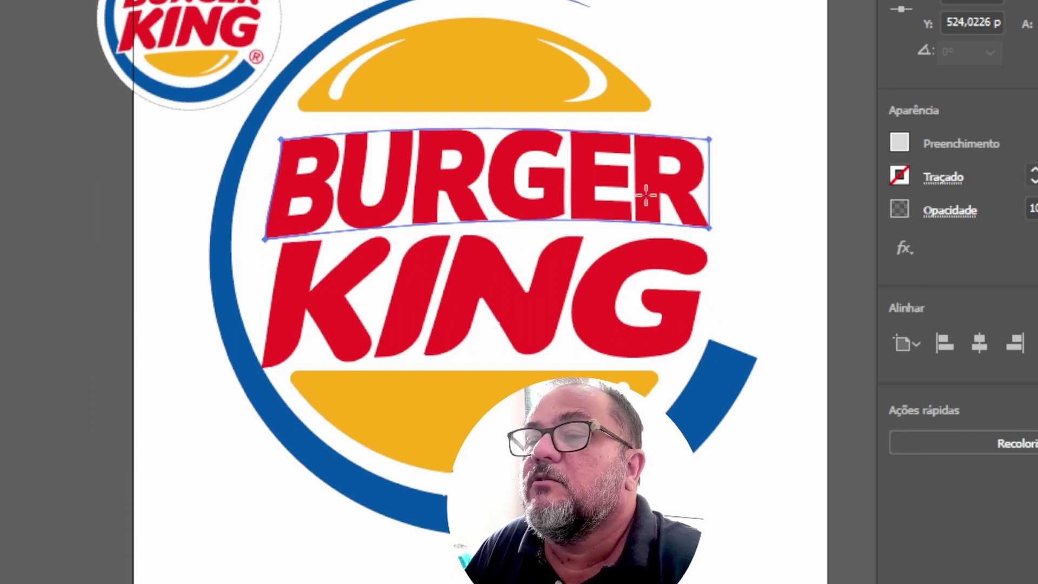
left_click(715, 229)
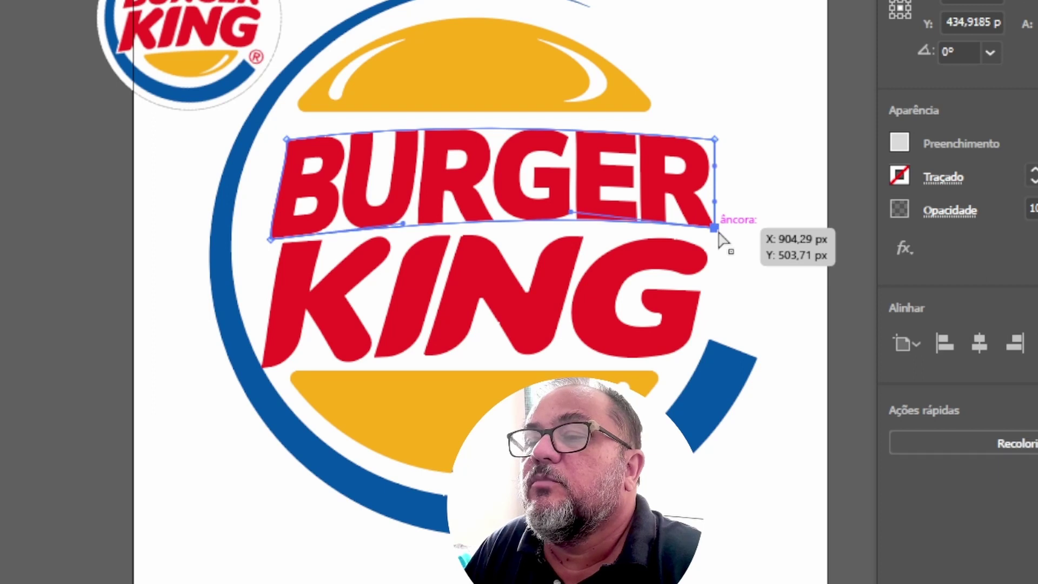
left_click_drag(716, 238, 714, 238)
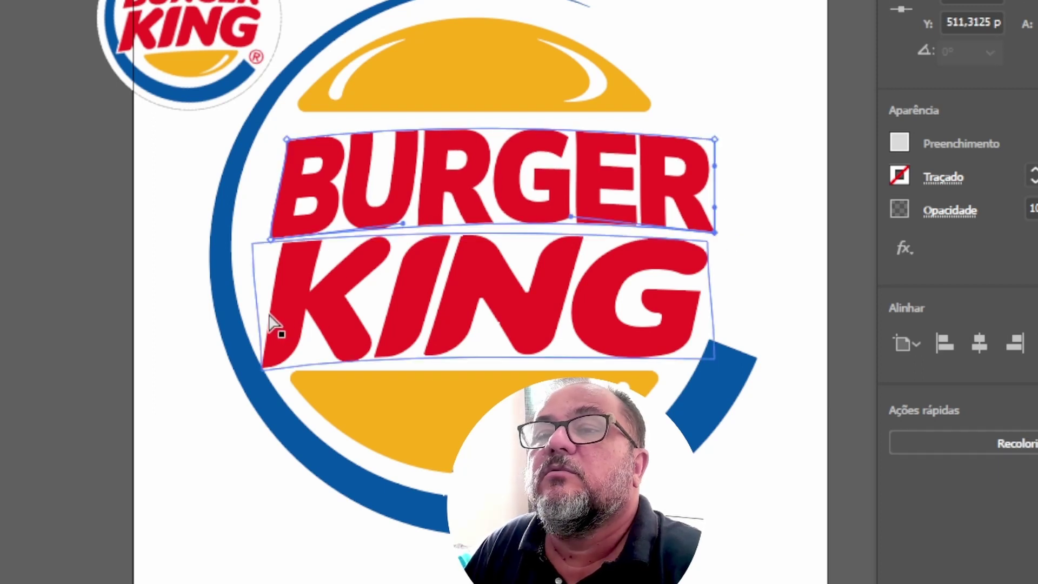
key("ctrl+shift+a")
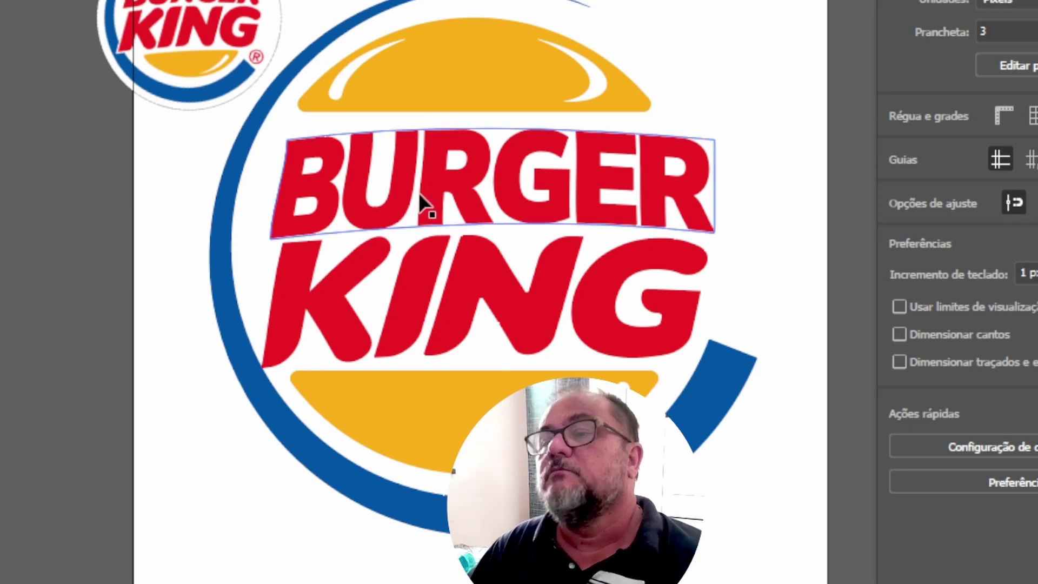
Step: Slant the upper part of BURGER by moving the direction handles of its envelope's top corners to the right
left_click(471, 187)
key("a")
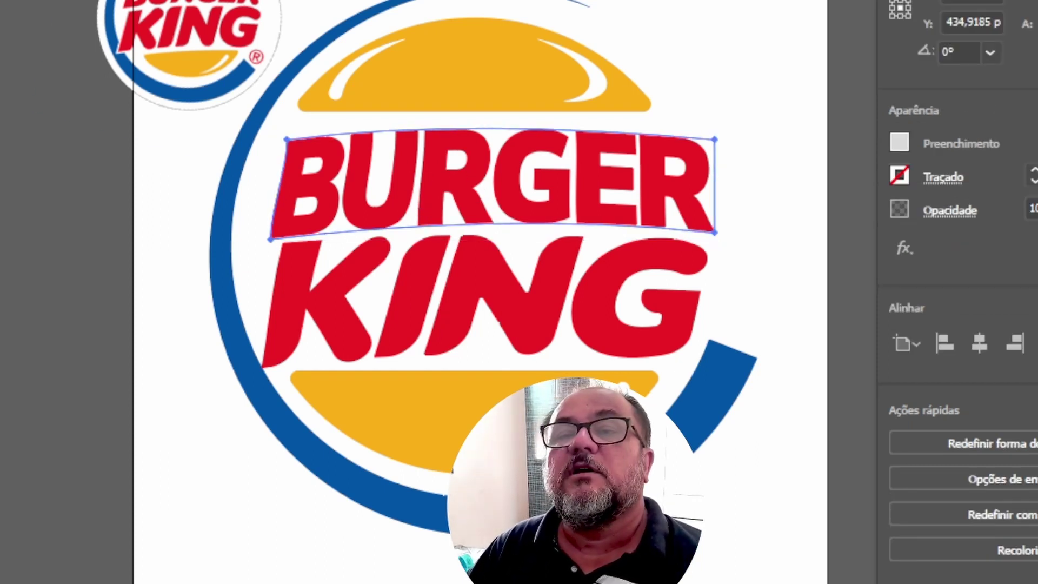
left_click(287, 139)
left_click_drag(409, 123, 430, 119)
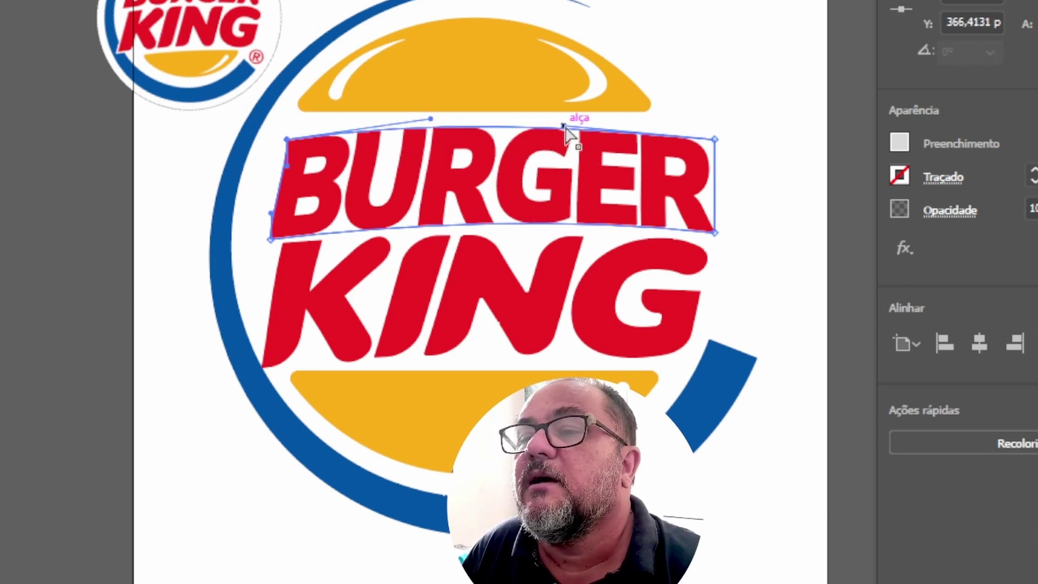
left_click_drag(564, 125, 583, 125)
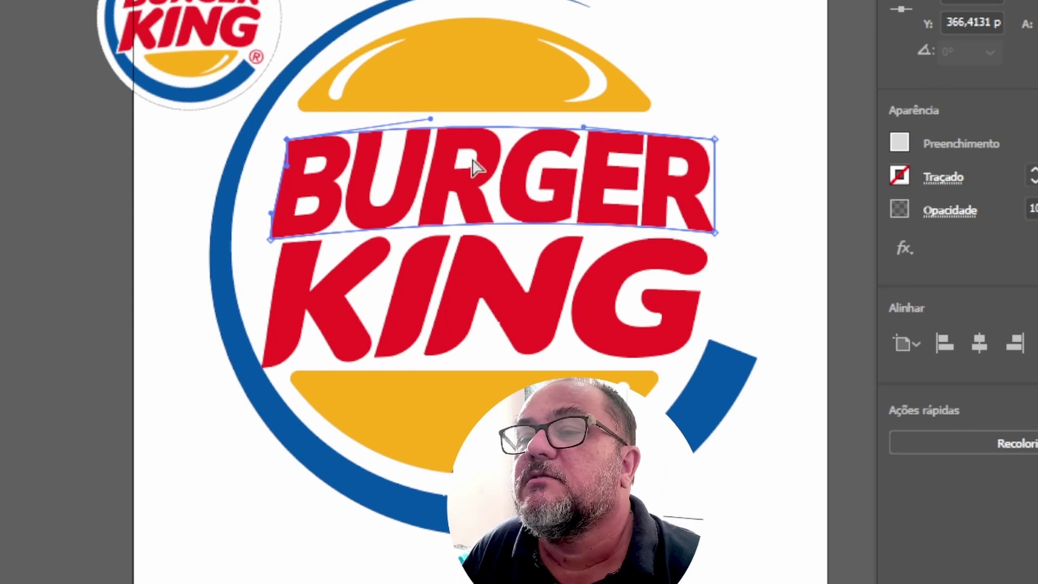
Step: Reshape the BURGER envelope's lower edge by extending the lower-left corner's direction handle toward the middle and upward
left_click(272, 243)
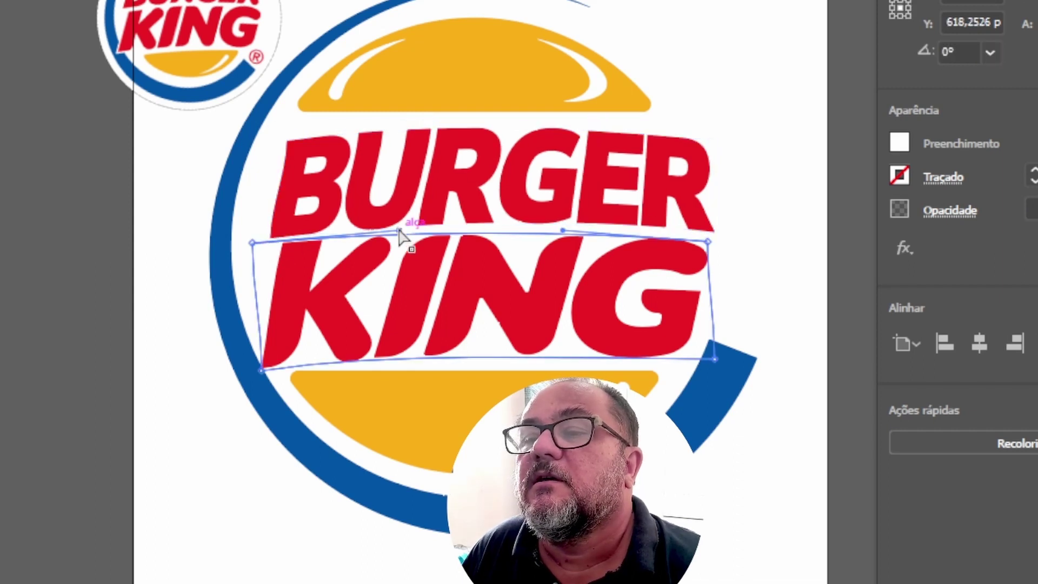
left_click(270, 239)
left_click(272, 241)
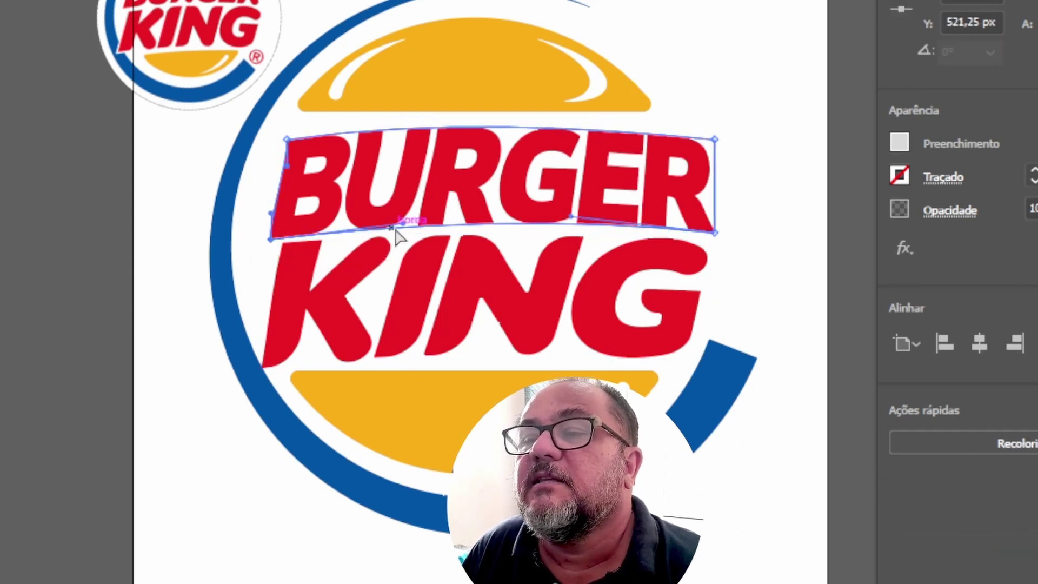
left_click_drag(403, 230, 425, 224)
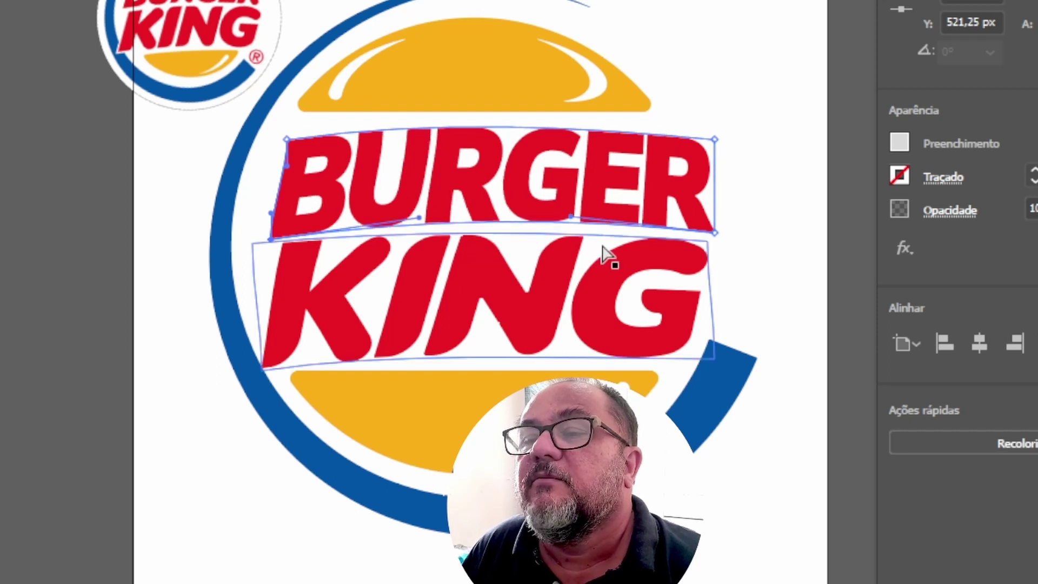
left_click(714, 234)
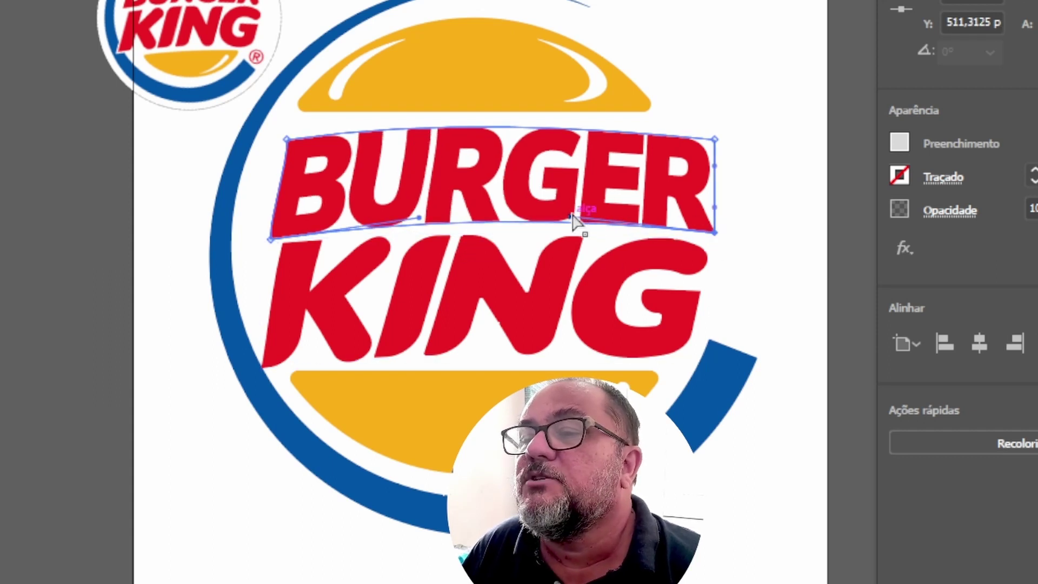
mouse_move(575, 219)
left_mouse_down()
mouse_move(557, 213)
mouse_move(568, 214)
left_mouse_up()
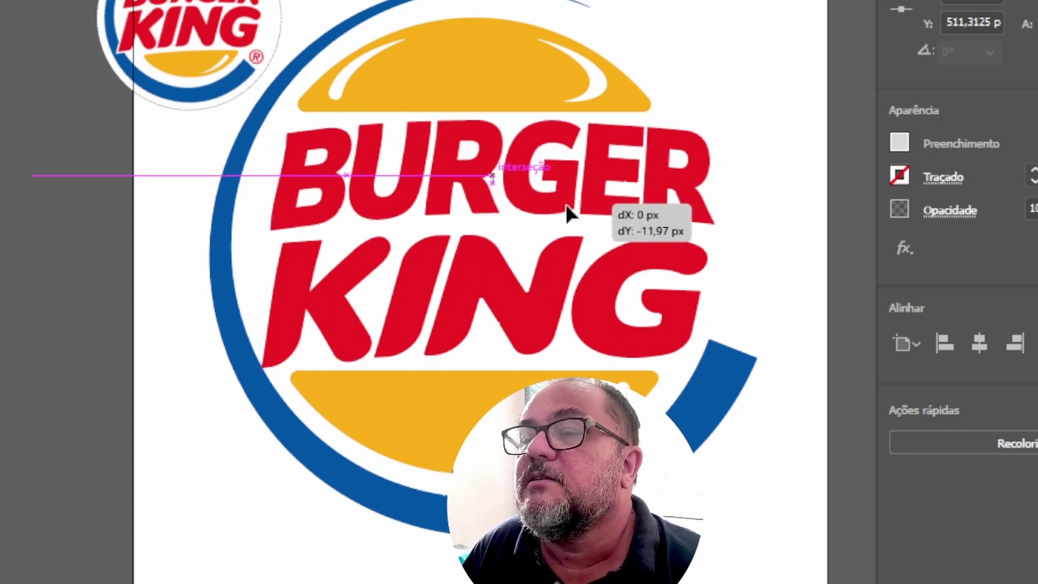
Step: Raise the upper-right corner of the KING envelope closer to the end of BURGER
left_click(675, 324)
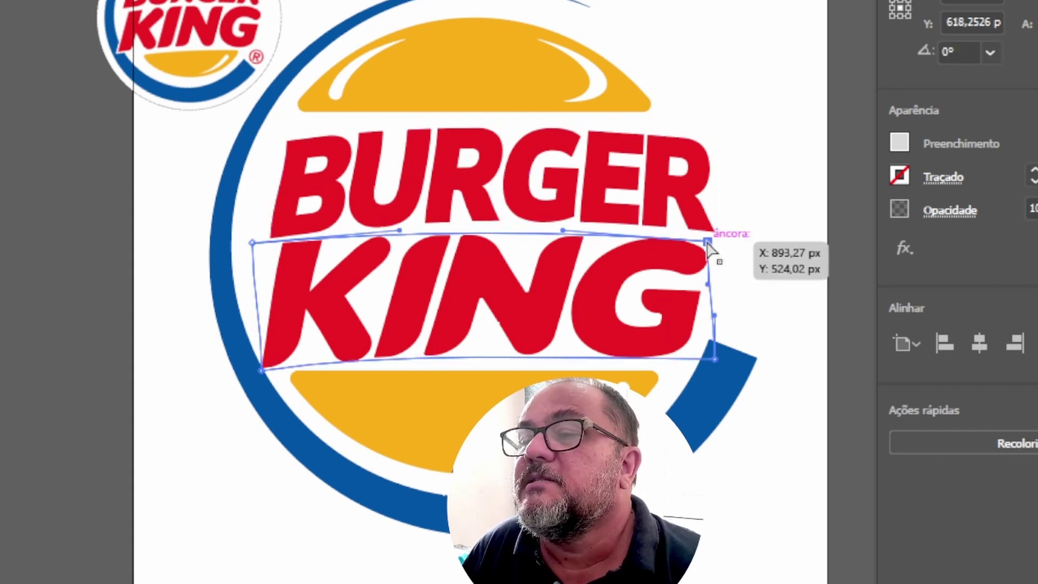
mouse_move(708, 242)
left_mouse_down()
mouse_move(714, 233)
mouse_move(704, 237)
left_mouse_up()
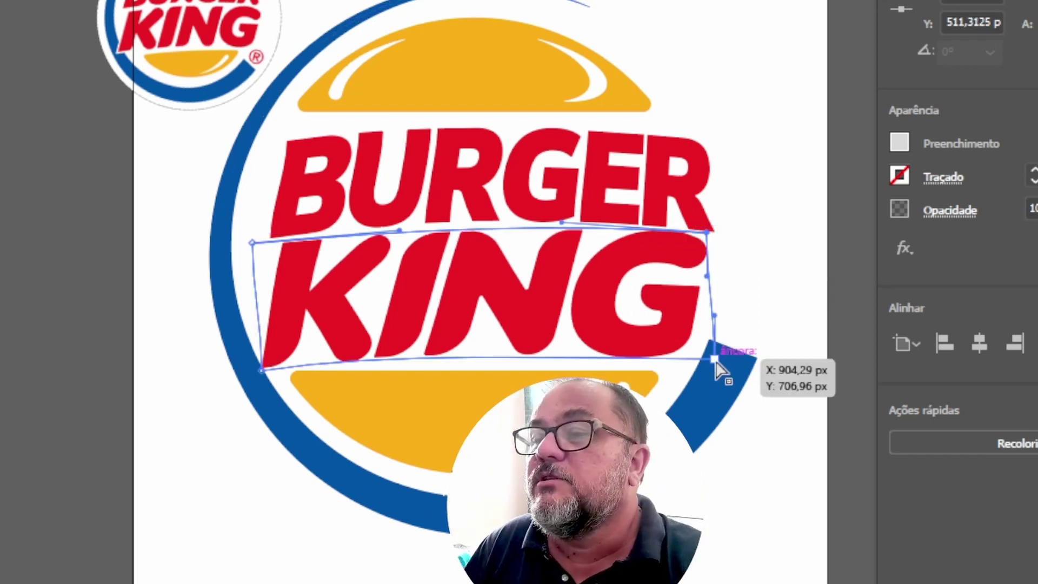
left_click_drag(718, 370, 715, 358)
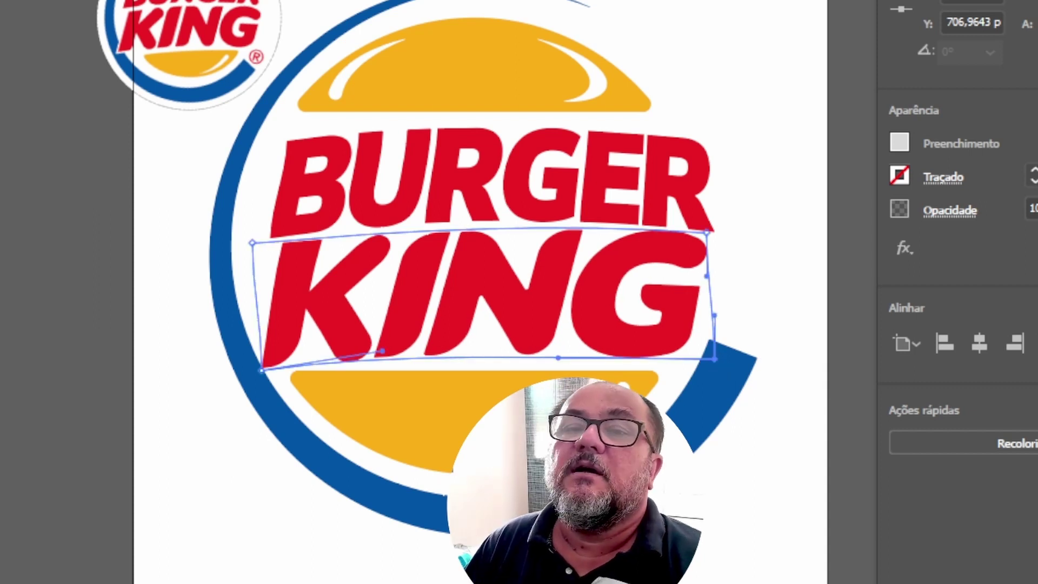
key("ctrl+shift+a")
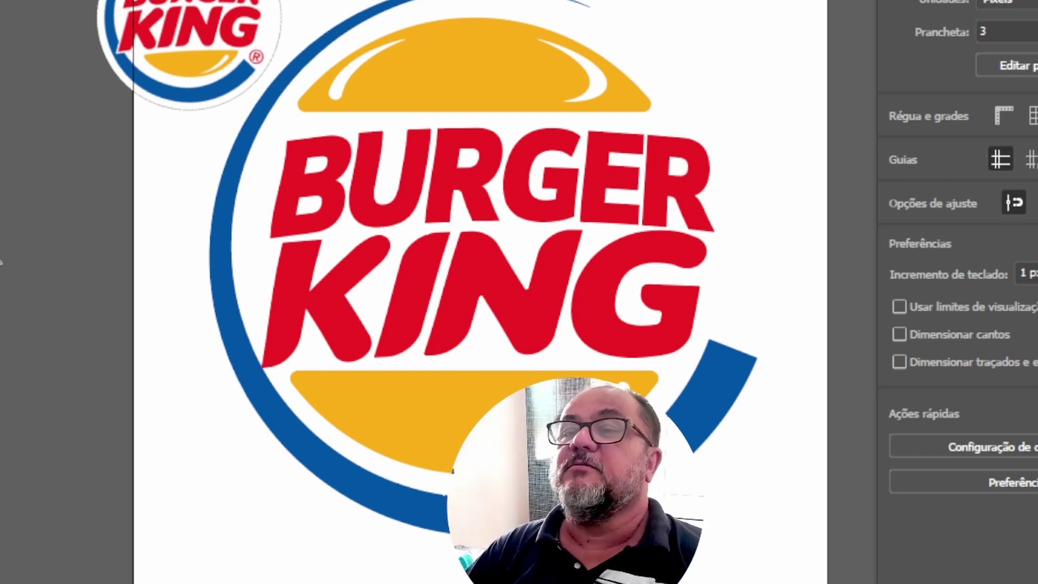
Step: Rotate the yellow buns together with the BURGER and KING lettering by 15°, leaving out the blue arc
left_click(686, 151)
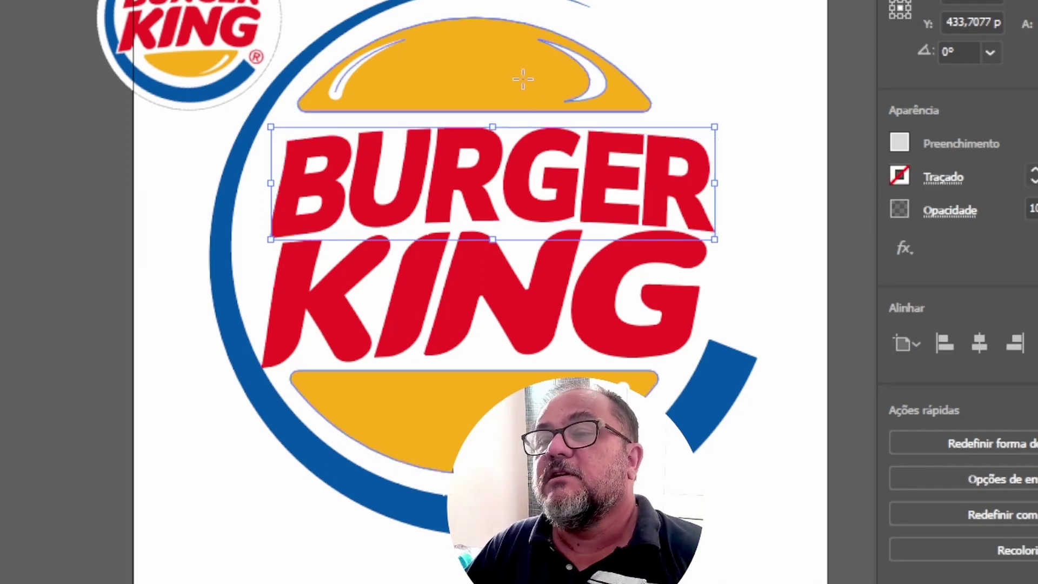
left_click(522, 79)
left_click(683, 177, "shift")
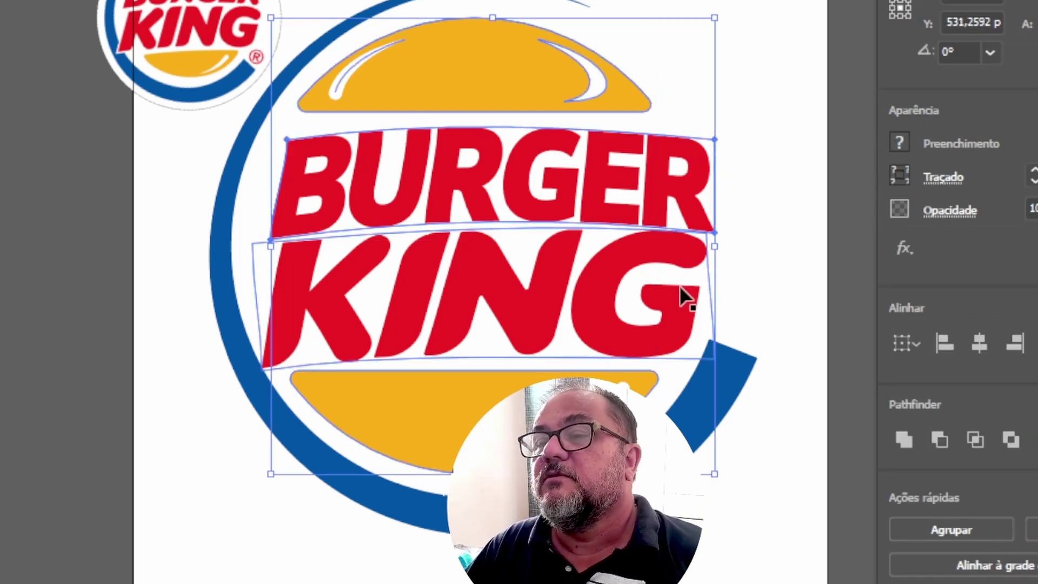
left_click(675, 308, "shift")
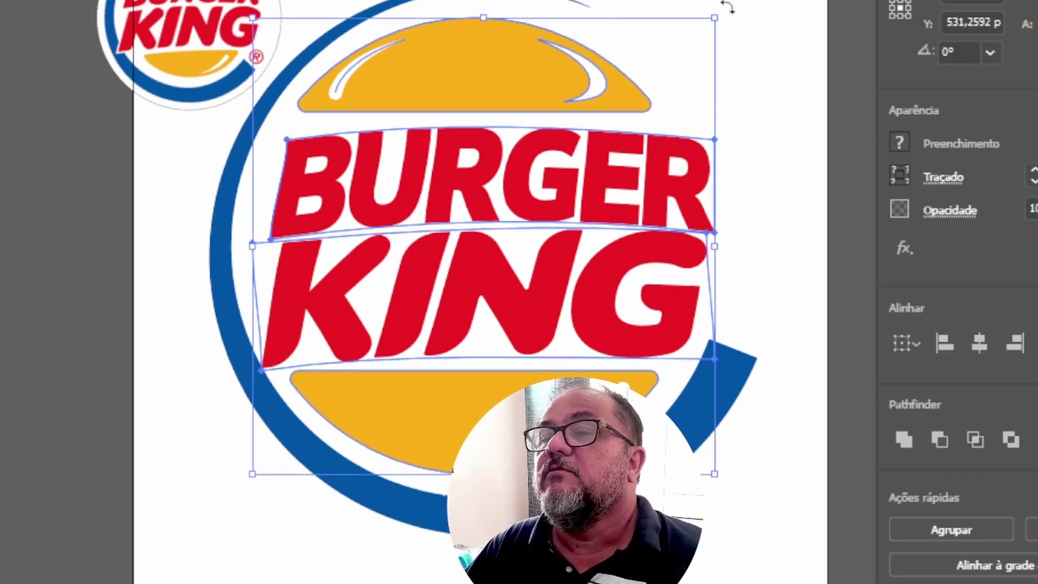
left_click_drag(728, 6, 763, 2)
key("ctrl+z")
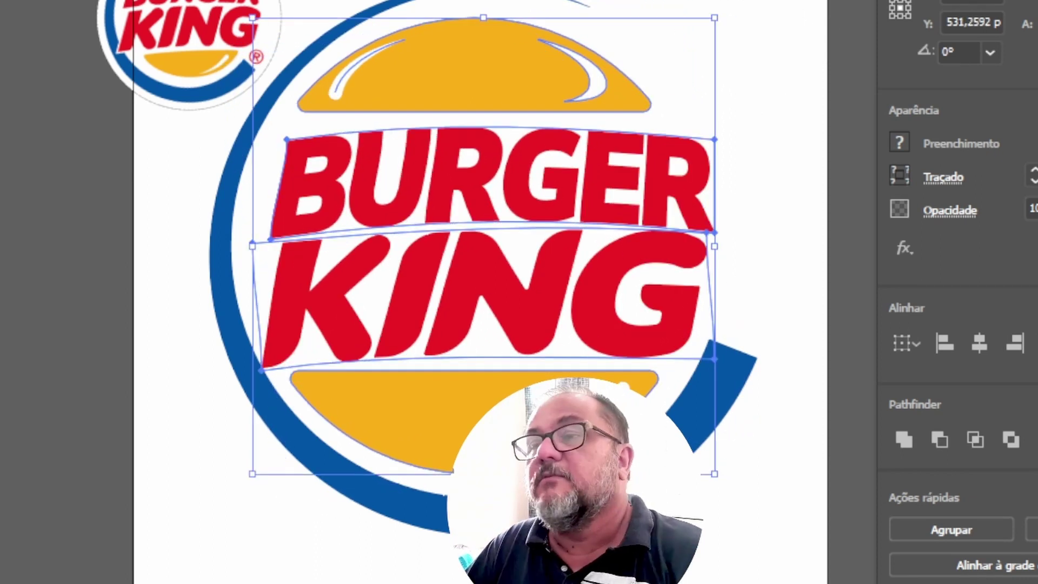
left_click(965, 52)
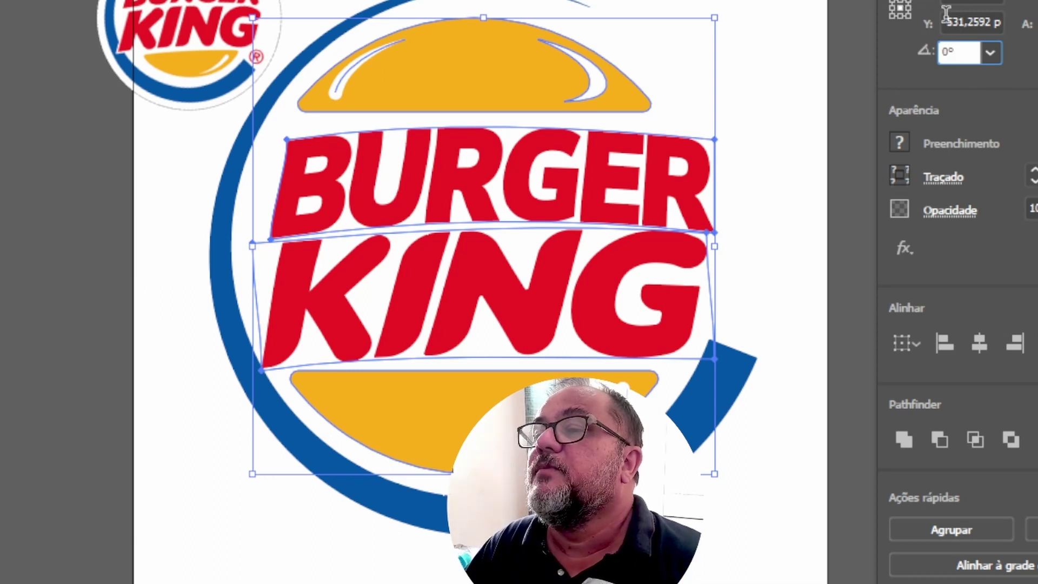
type("15")
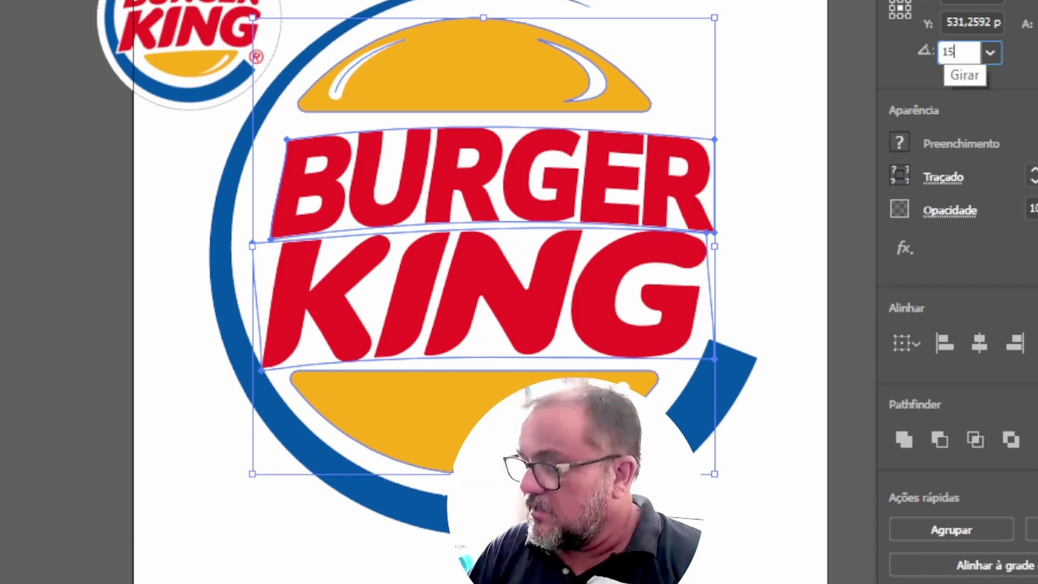
key("Return")
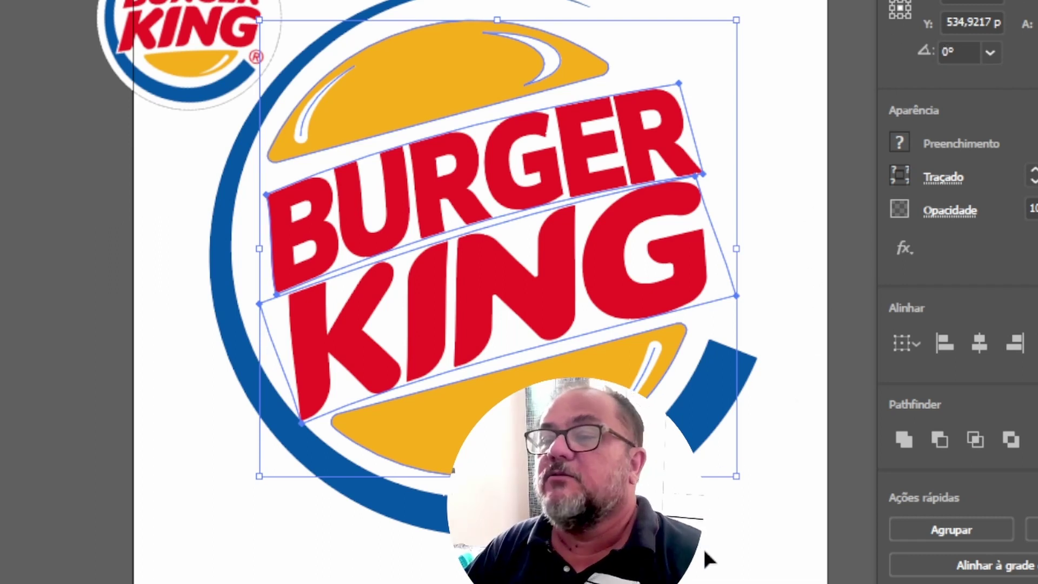
left_click(703, 543)
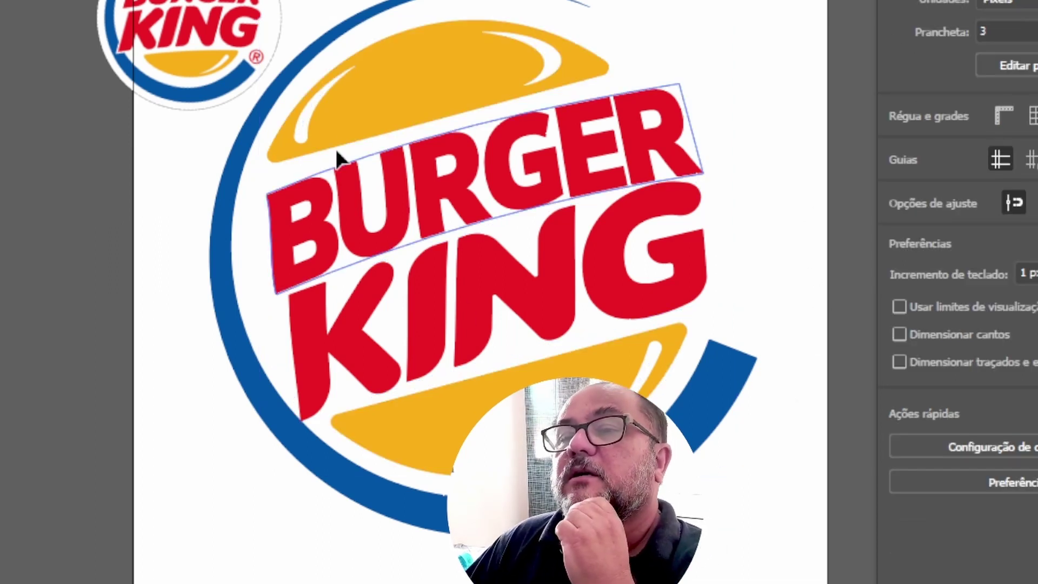
Step: Set the rotation angle of the reference logo image to 15°
left_click(259, 23)
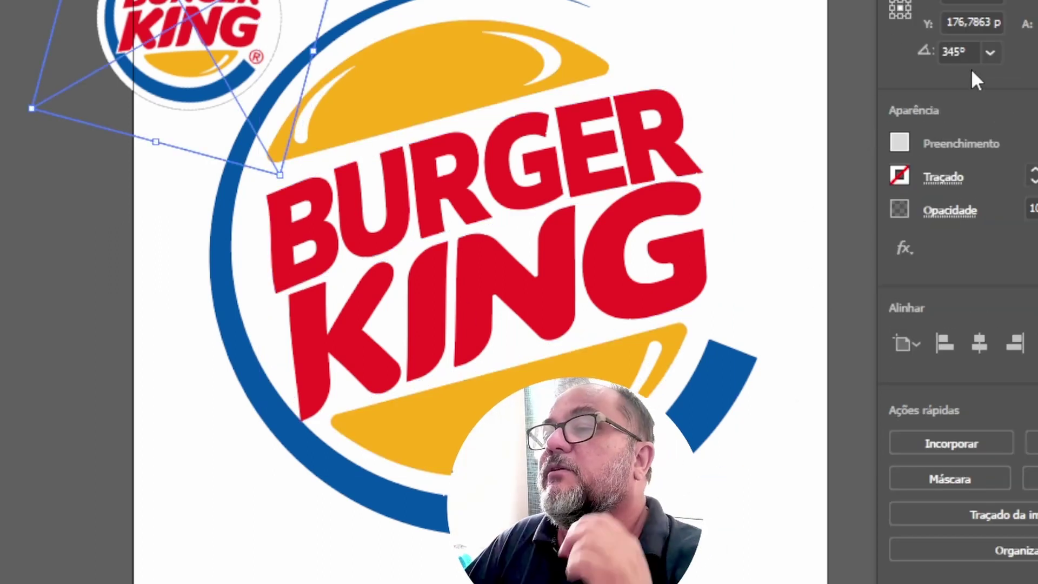
left_click(947, 50)
type("45")
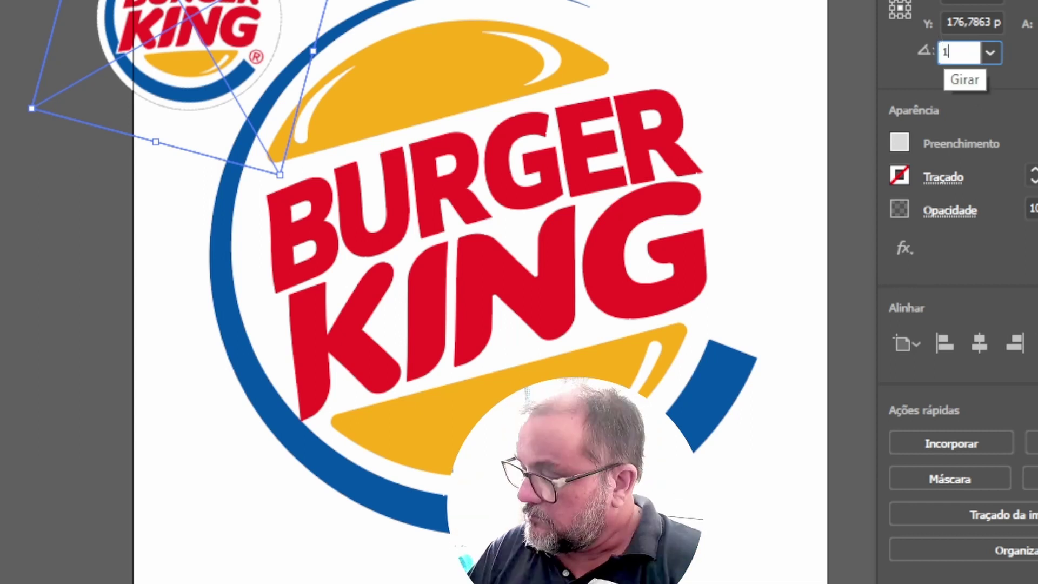
key("Return")
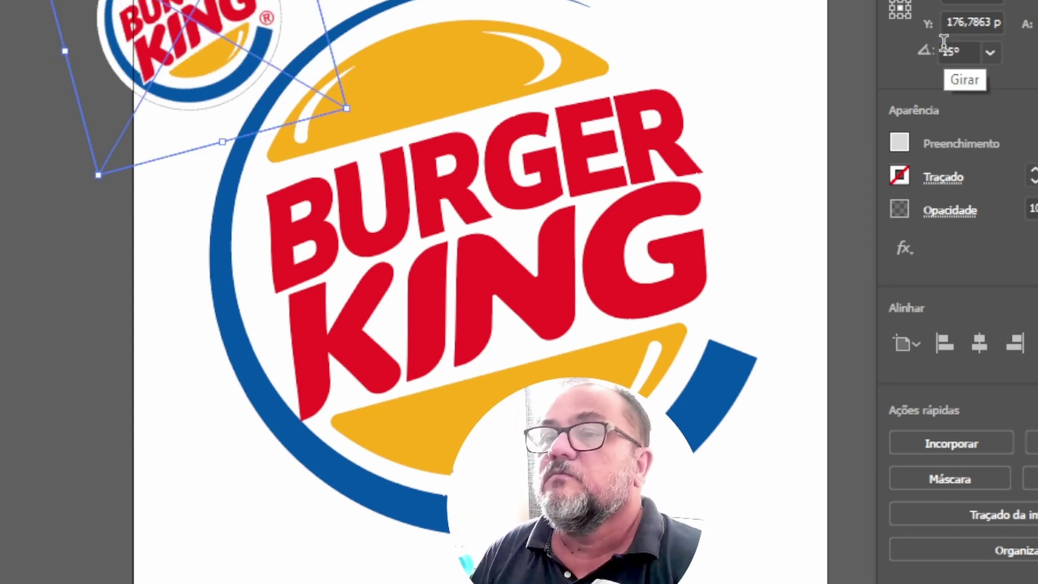
left_click(5, 203)
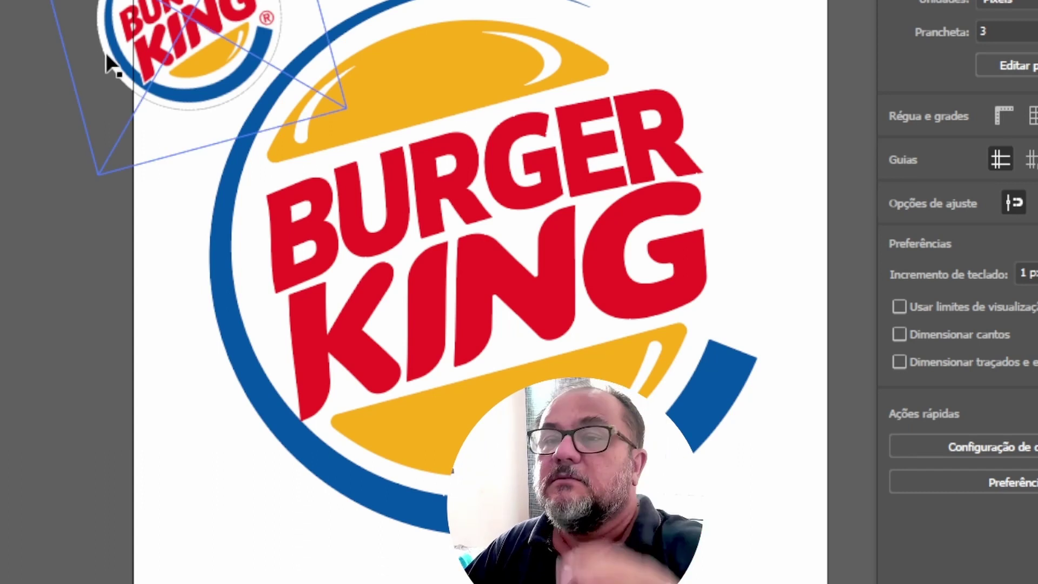
left_click(118, 65)
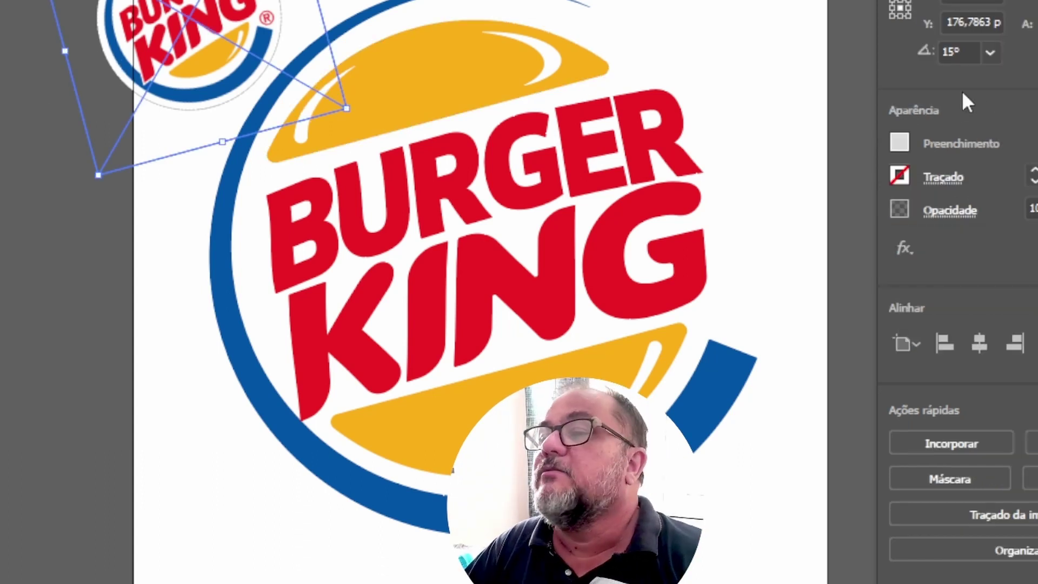
Step: Undo the last rotation change on the reference logo image and set its rotation angle to 0°
key("ctrl+z")
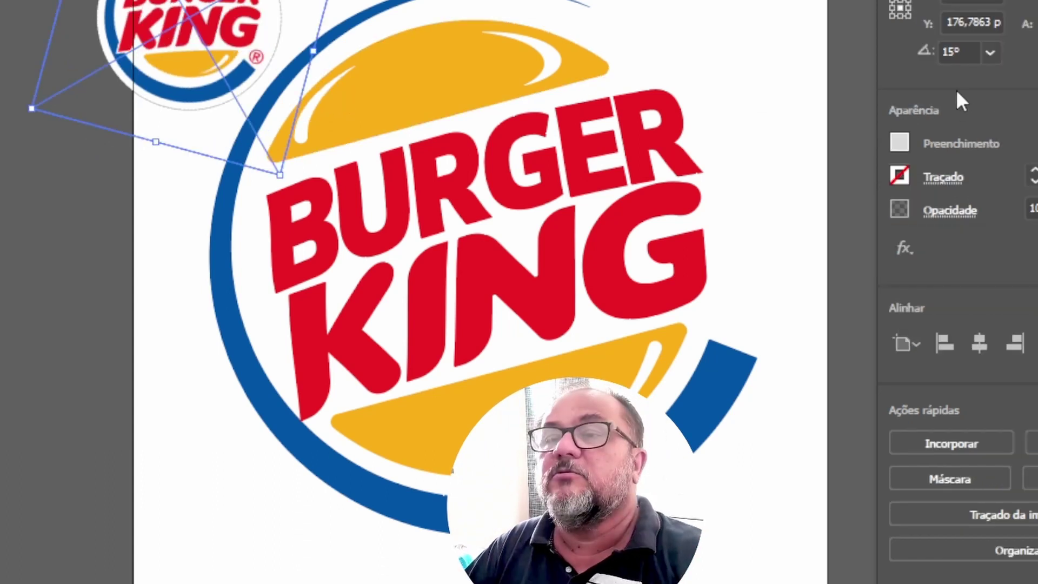
double_click(948, 52)
type("0")
key("Return")
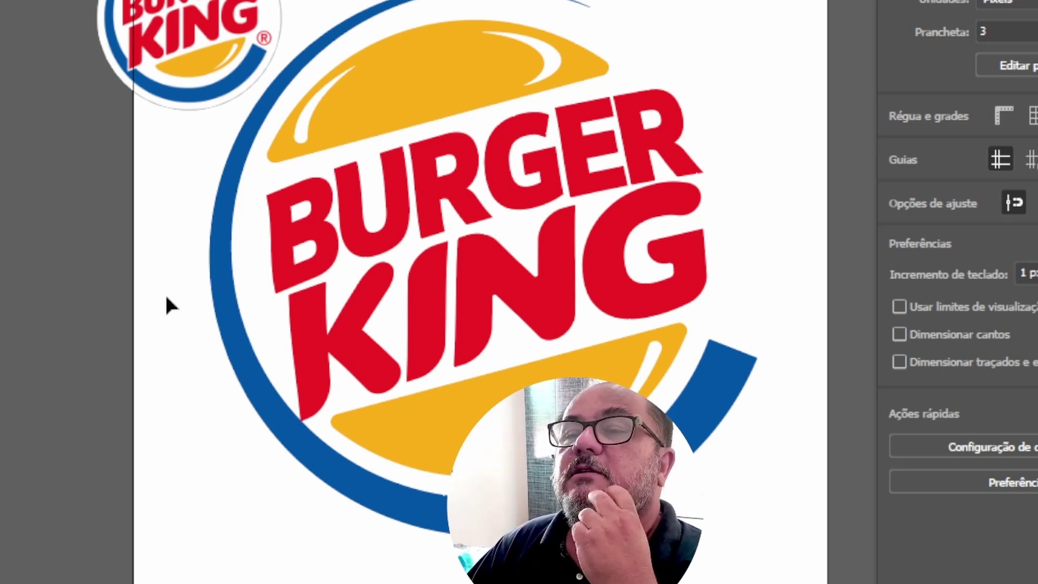
Step: Shrink the Burger King reference image to about 277 px square and place it in the artboard's upper-right corner
left_click_drag(119, 49, 1, 95)
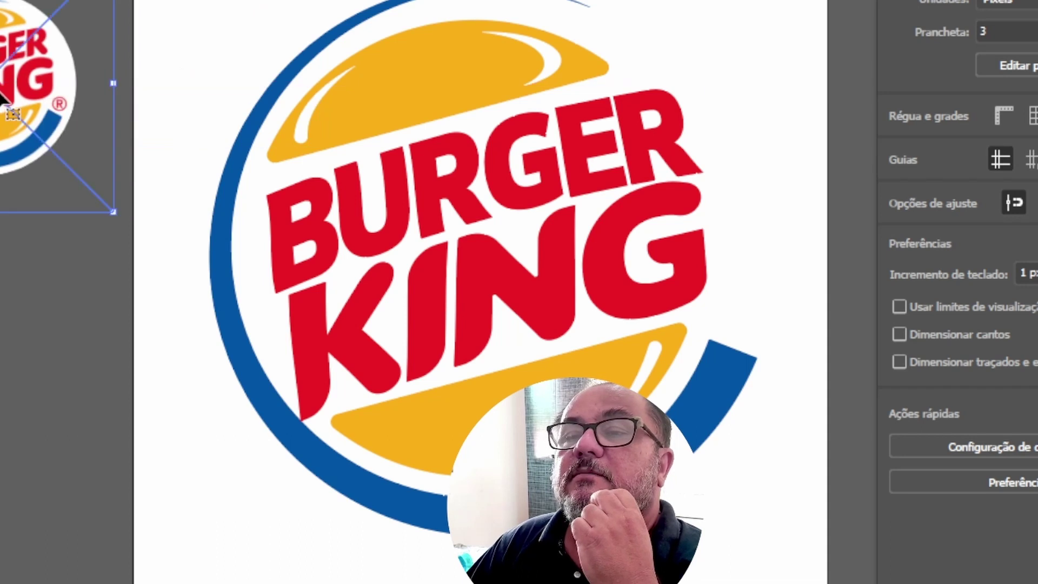
key("ctrl+minus")
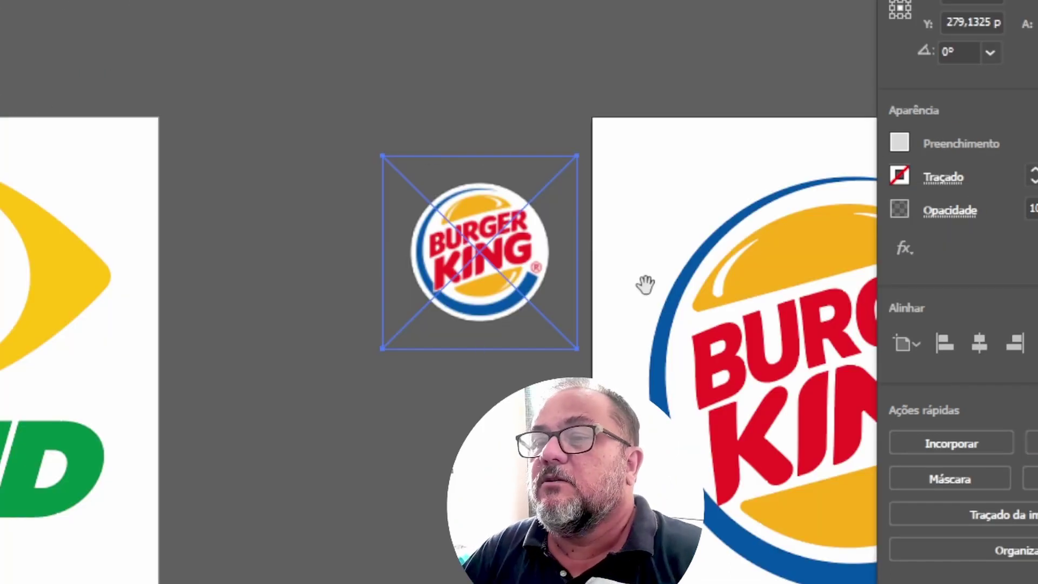
left_click_drag(646, 285, 306, 248)
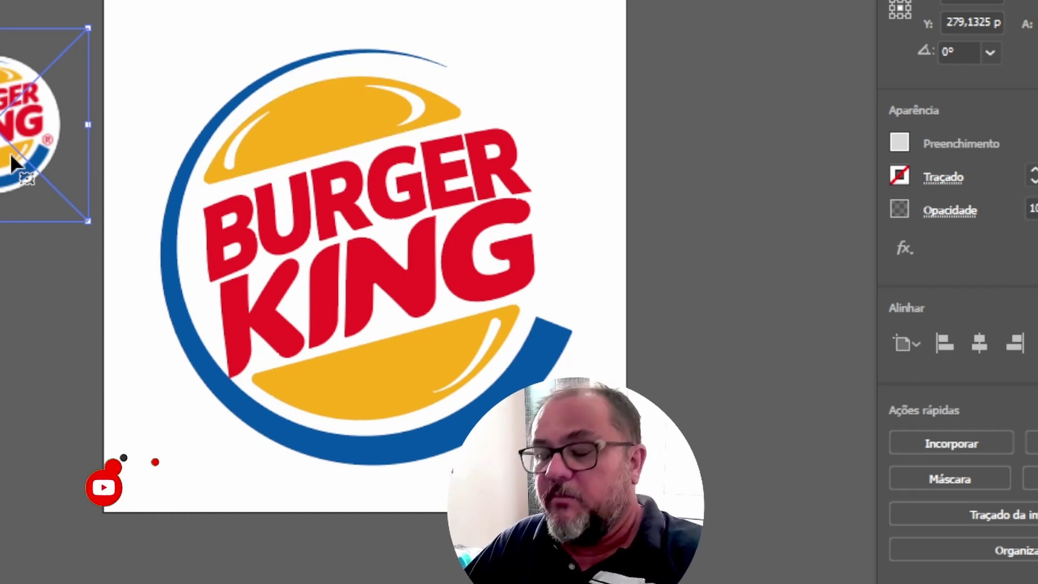
left_click_drag(11, 153, 583, 82)
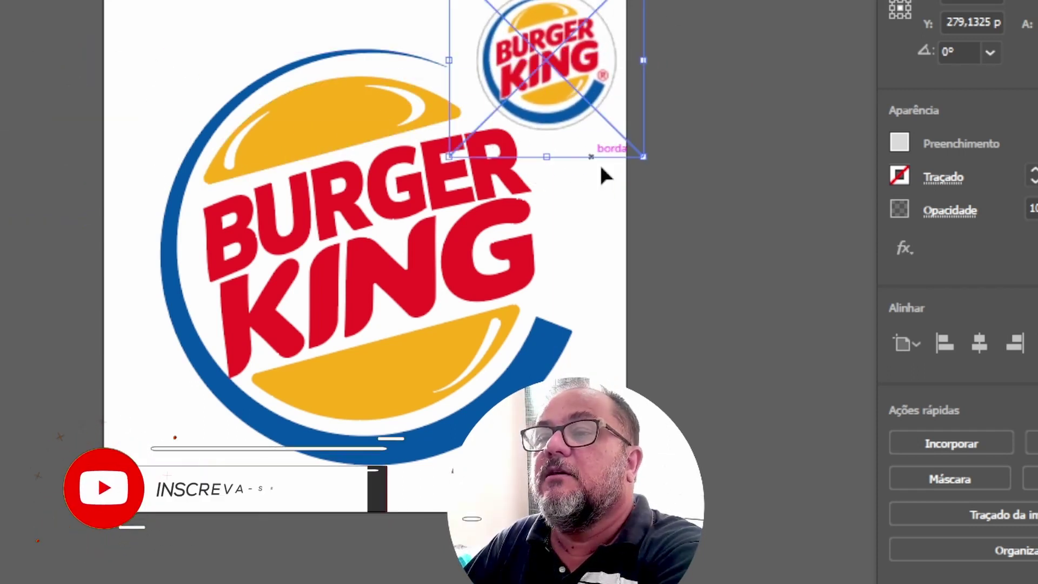
left_click_drag(647, 158, 584, 134)
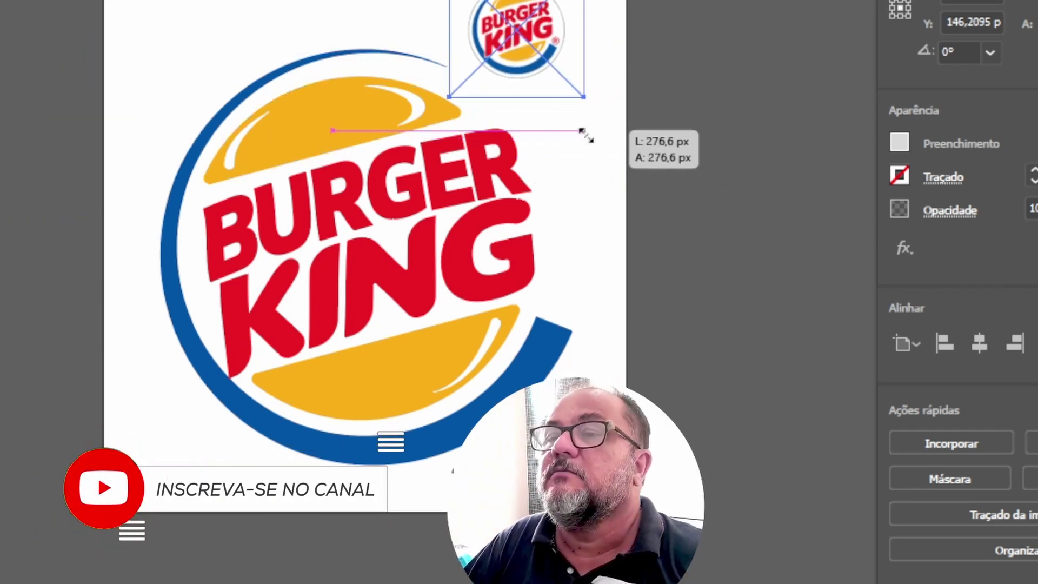
left_click_drag(535, 60, 572, 93)
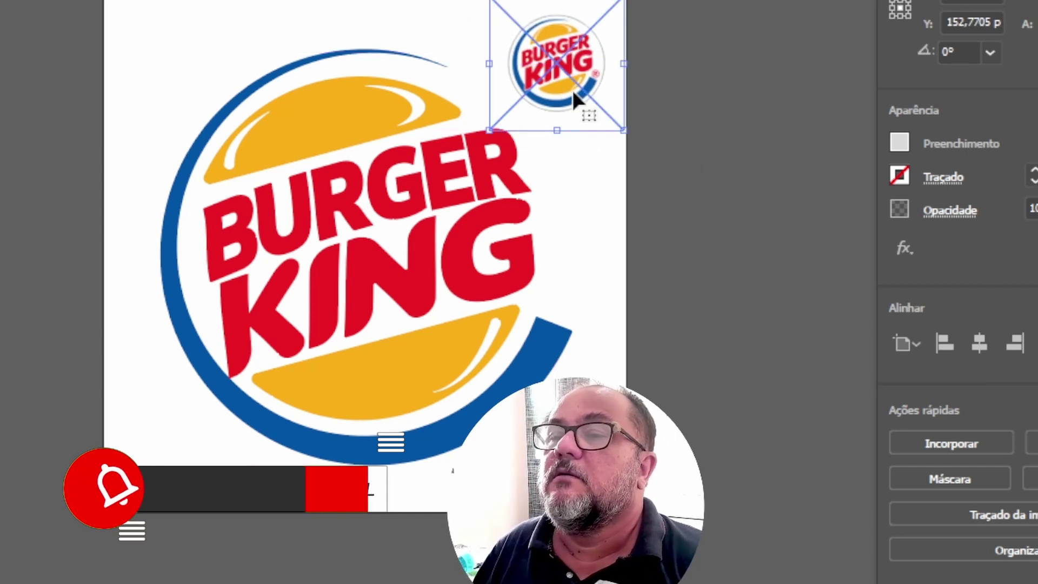
left_click(39, 301)
Step: Place the BAND reference logo, scaled down, in the upper-right corner of the BAND artboard
key("Page_Down")
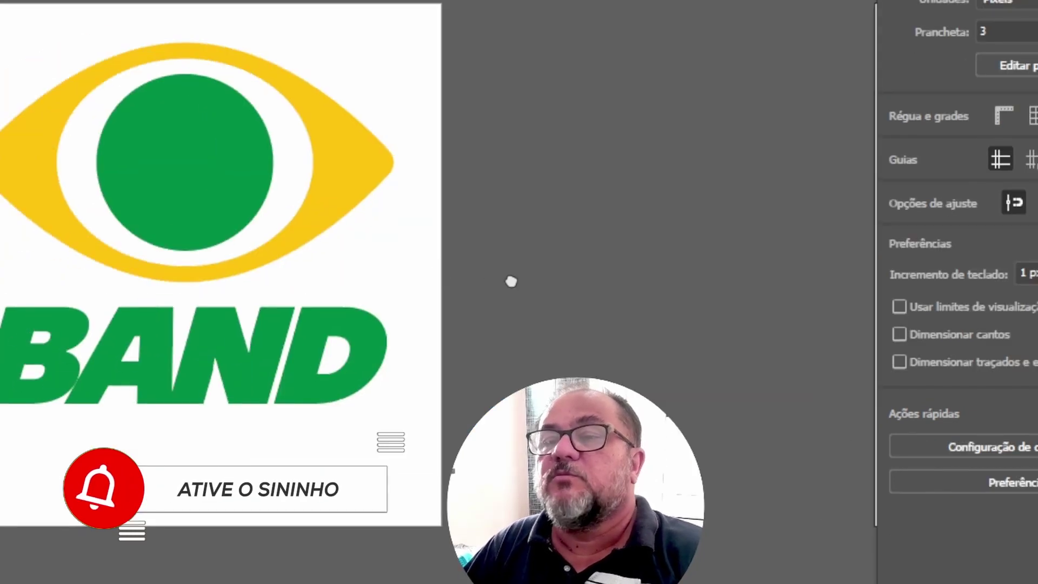
left_click_drag(22, 154, 558, 115)
left_click_drag(403, 199, 517, 120)
left_click_drag(581, 76, 574, 81)
left_click(682, 143)
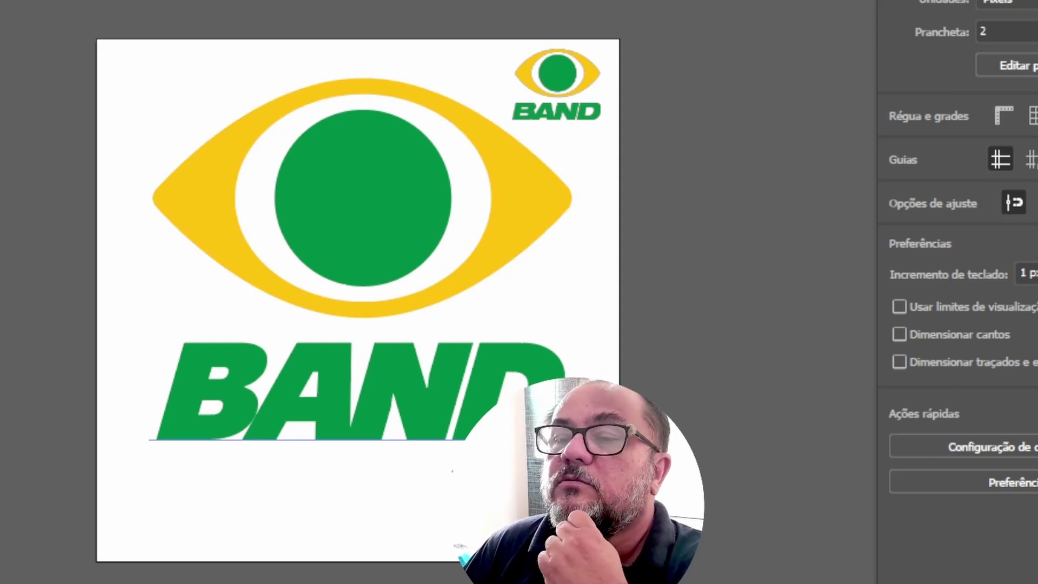
left_click(438, 371)
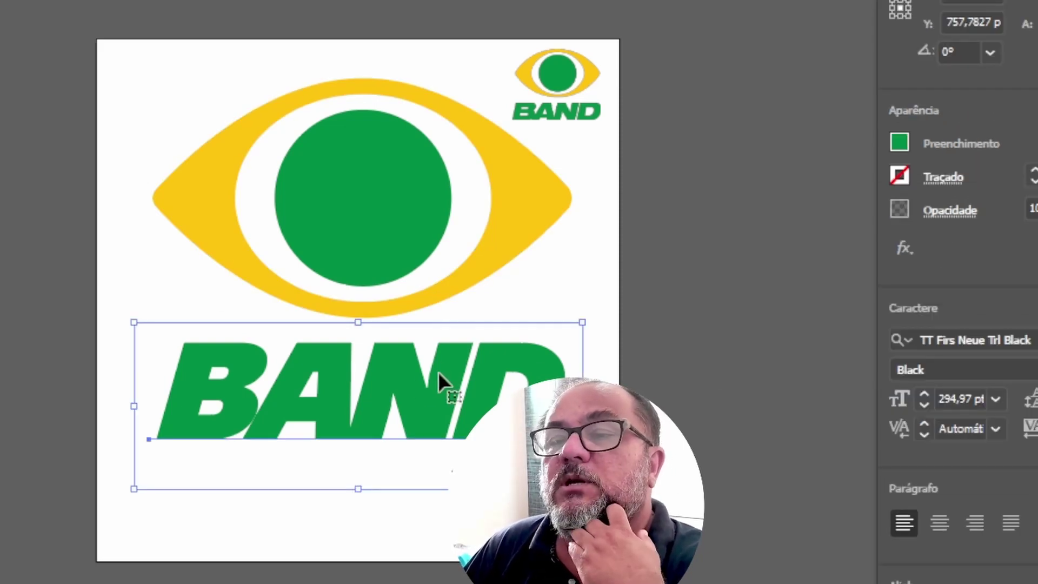
left_click(670, 353)
left_click_drag(723, 294, 144, 260)
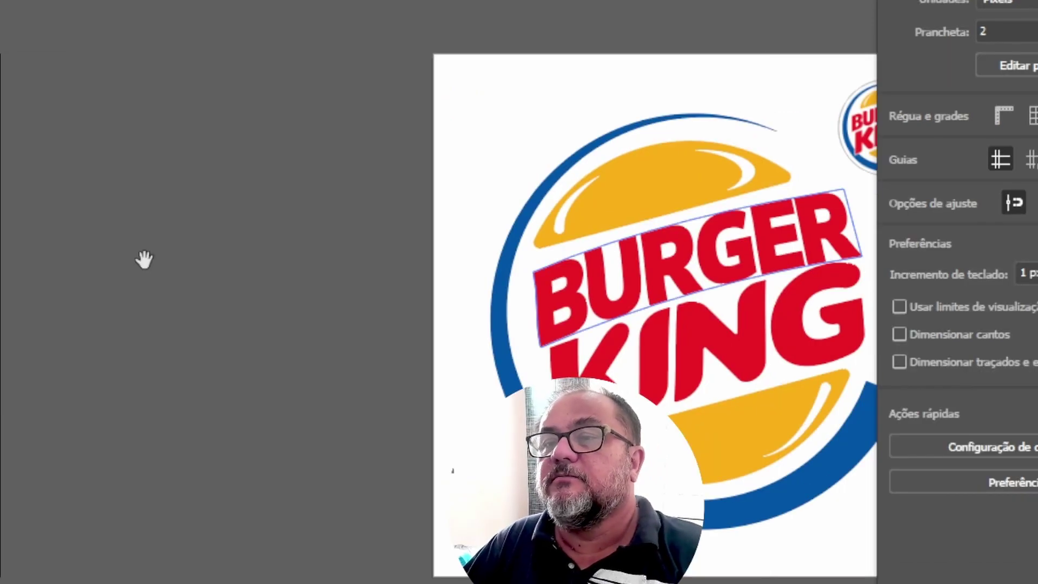
scroll(545, 302, "right", 3)
scroll(546, 302, "up", 2)
left_click_drag(546, 301, 520, 287)
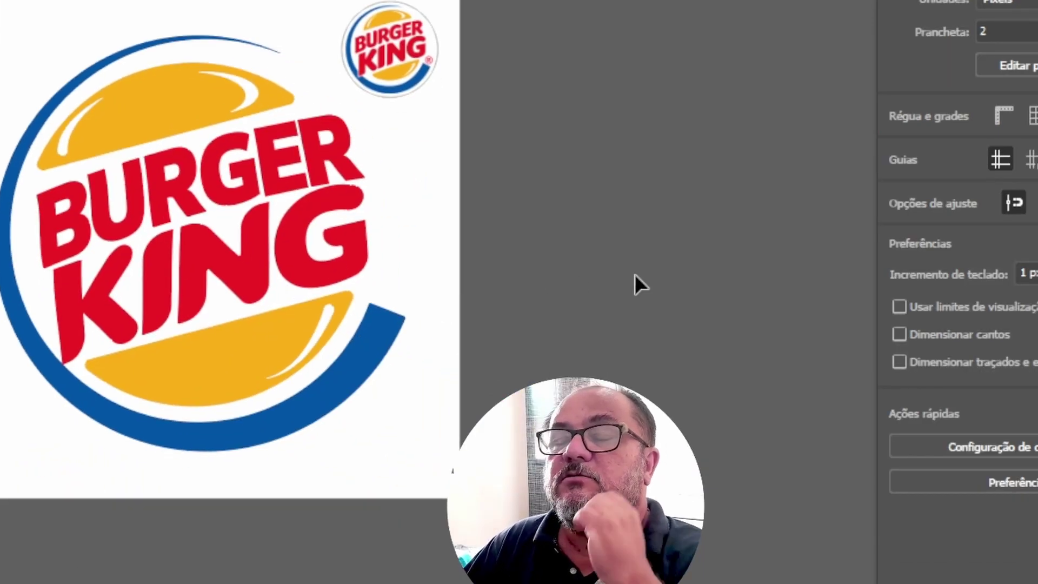